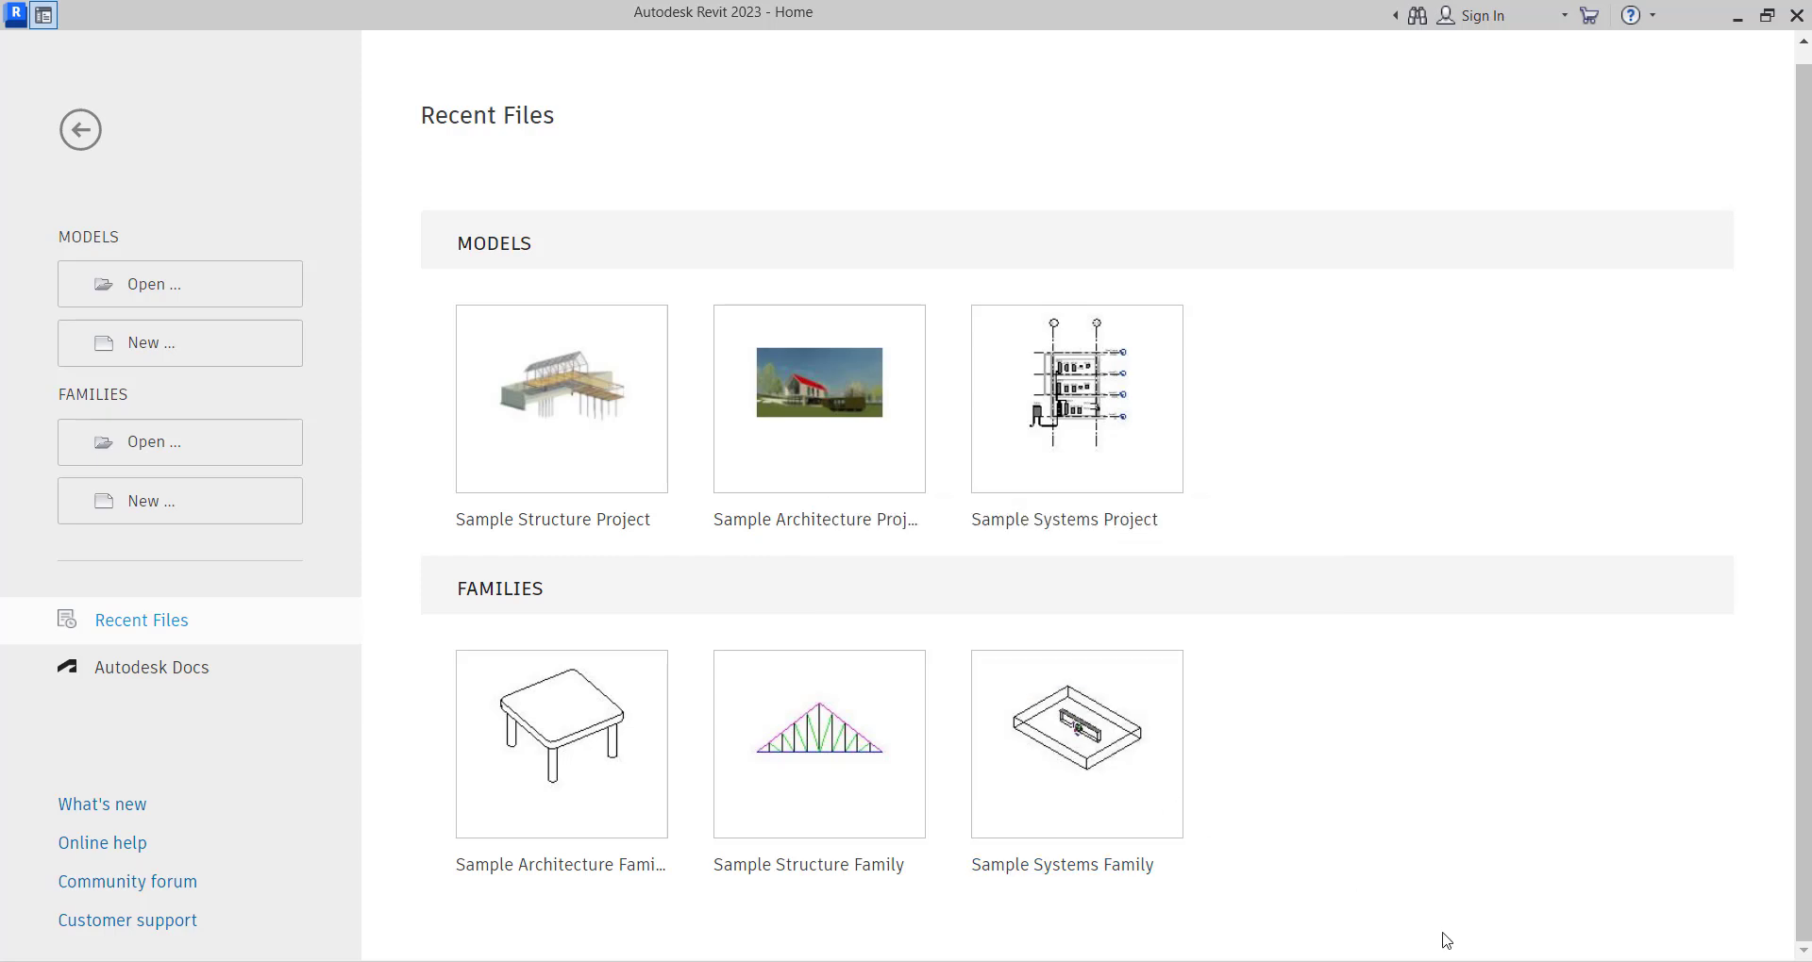
Switch to the raft foundation reference image and examine its slab, thickened edge and underlying layers.
mouse_move(1398, 960)
left_click(1340, 960)
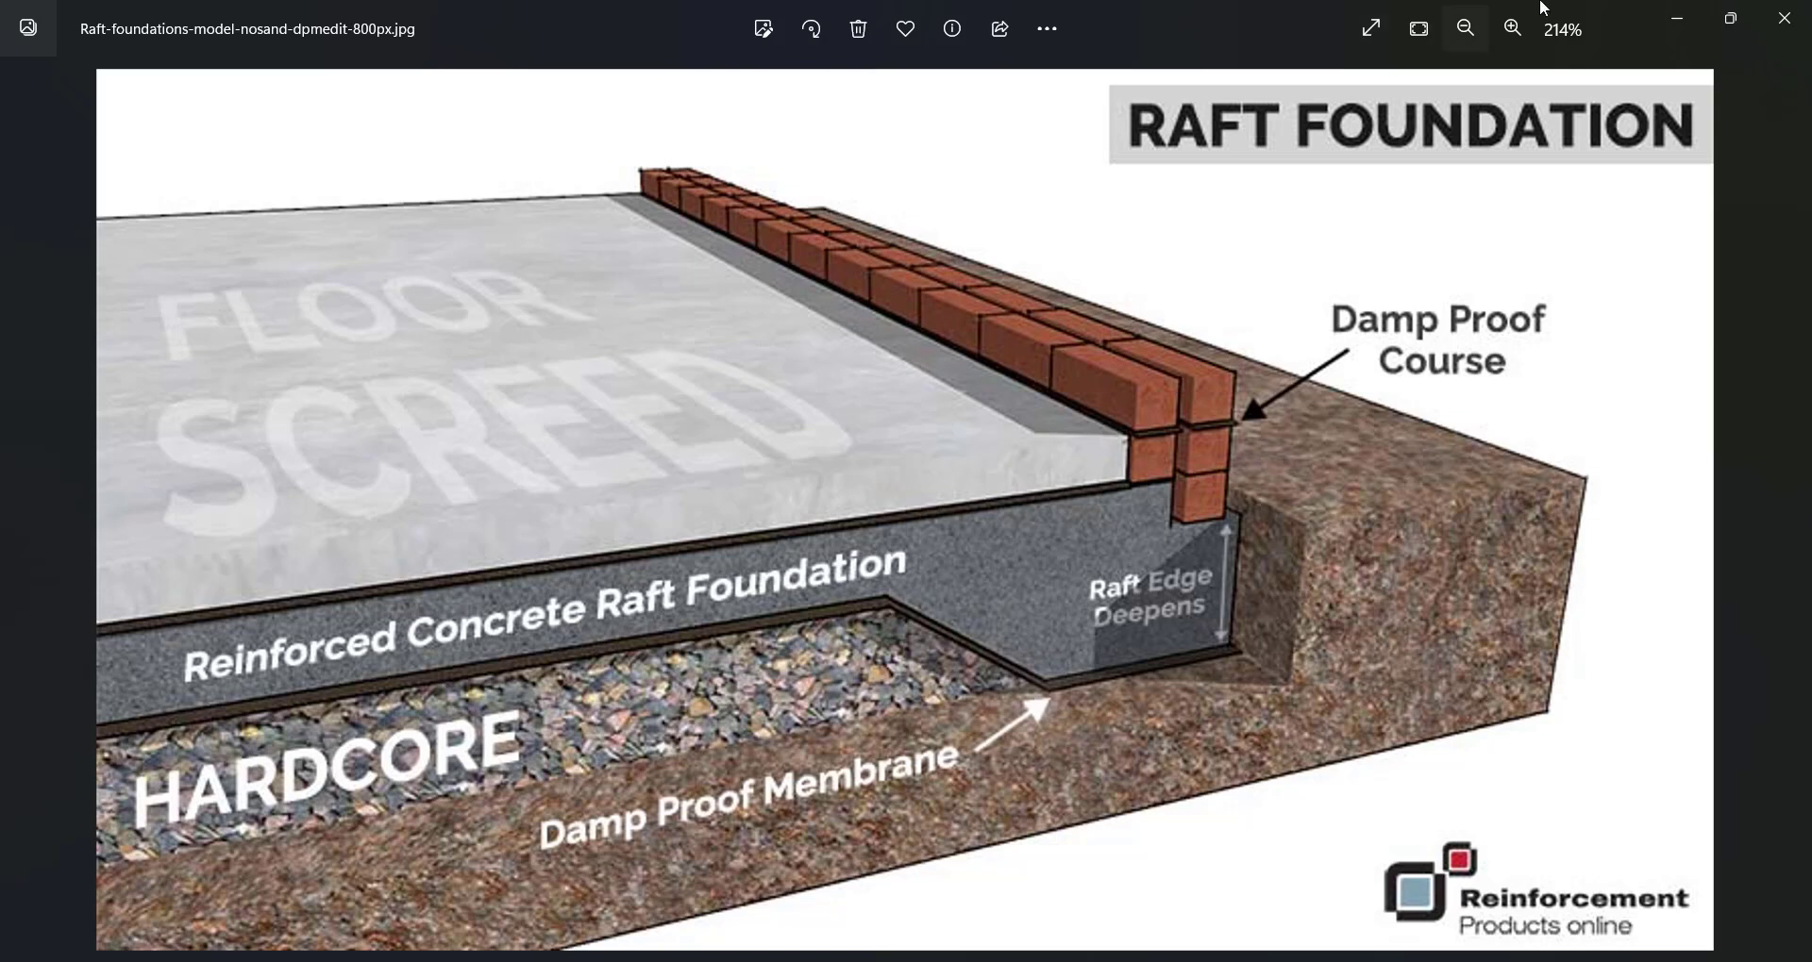
left_click(1685, 16)
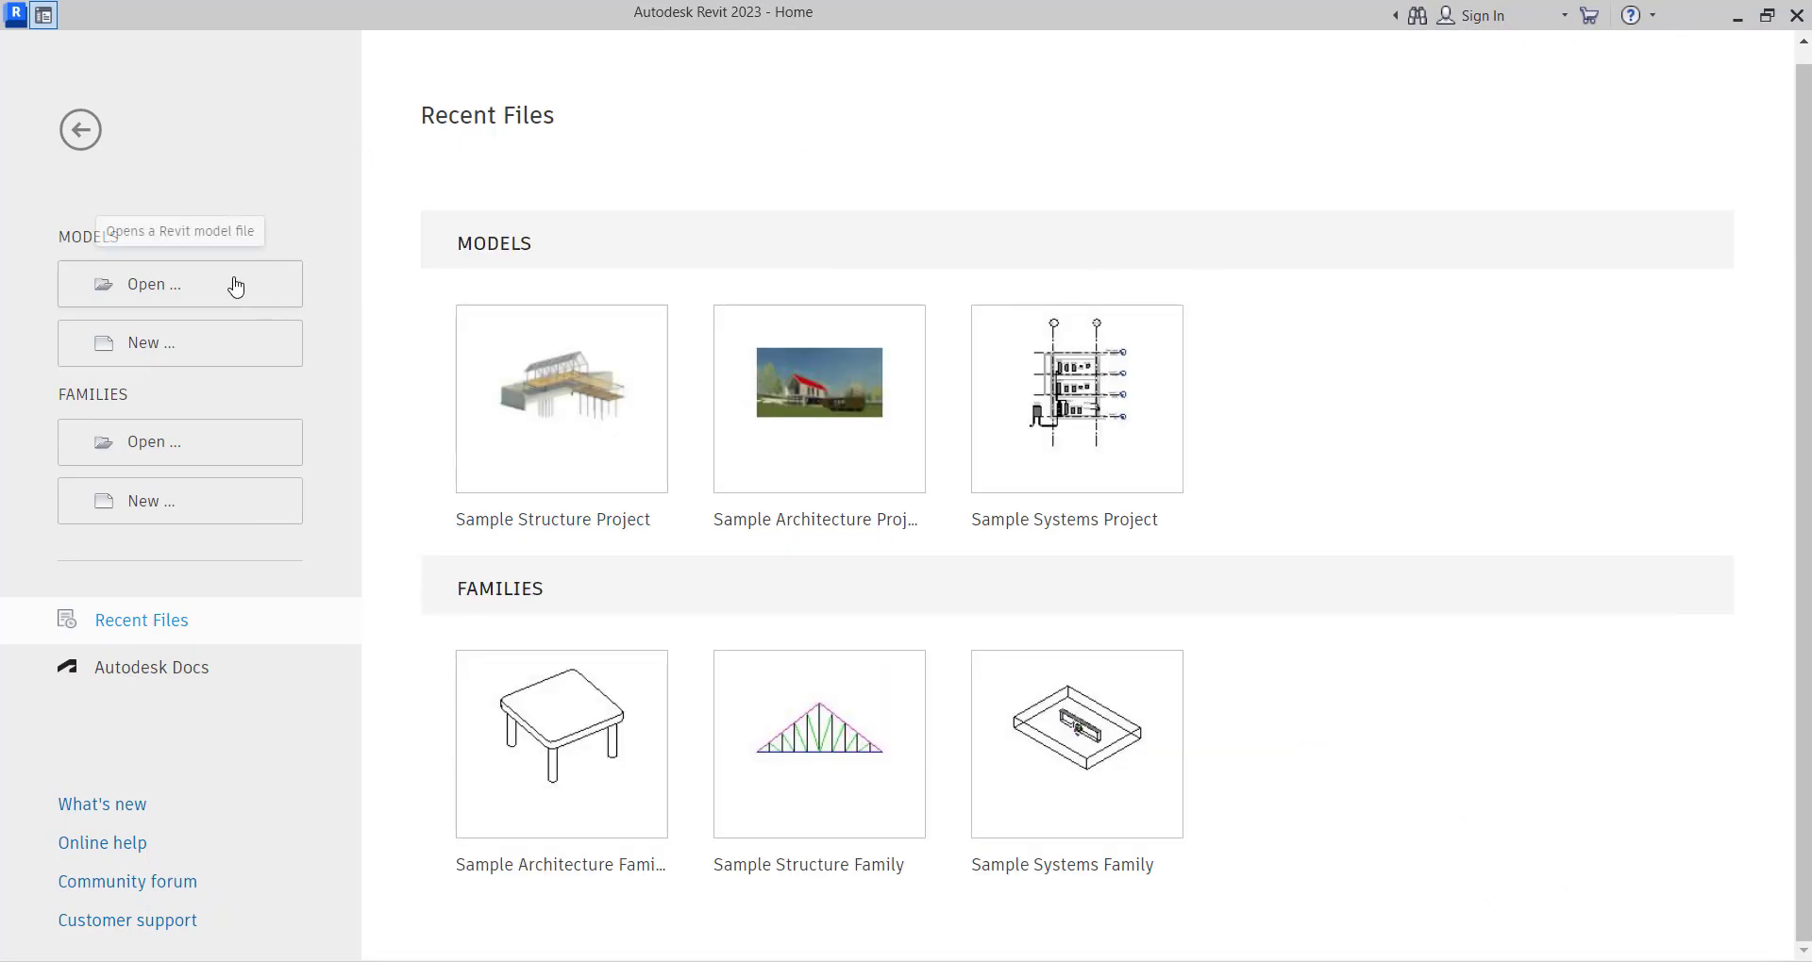
Create a new project based on the Metric-Structural Template.
left_click(196, 359)
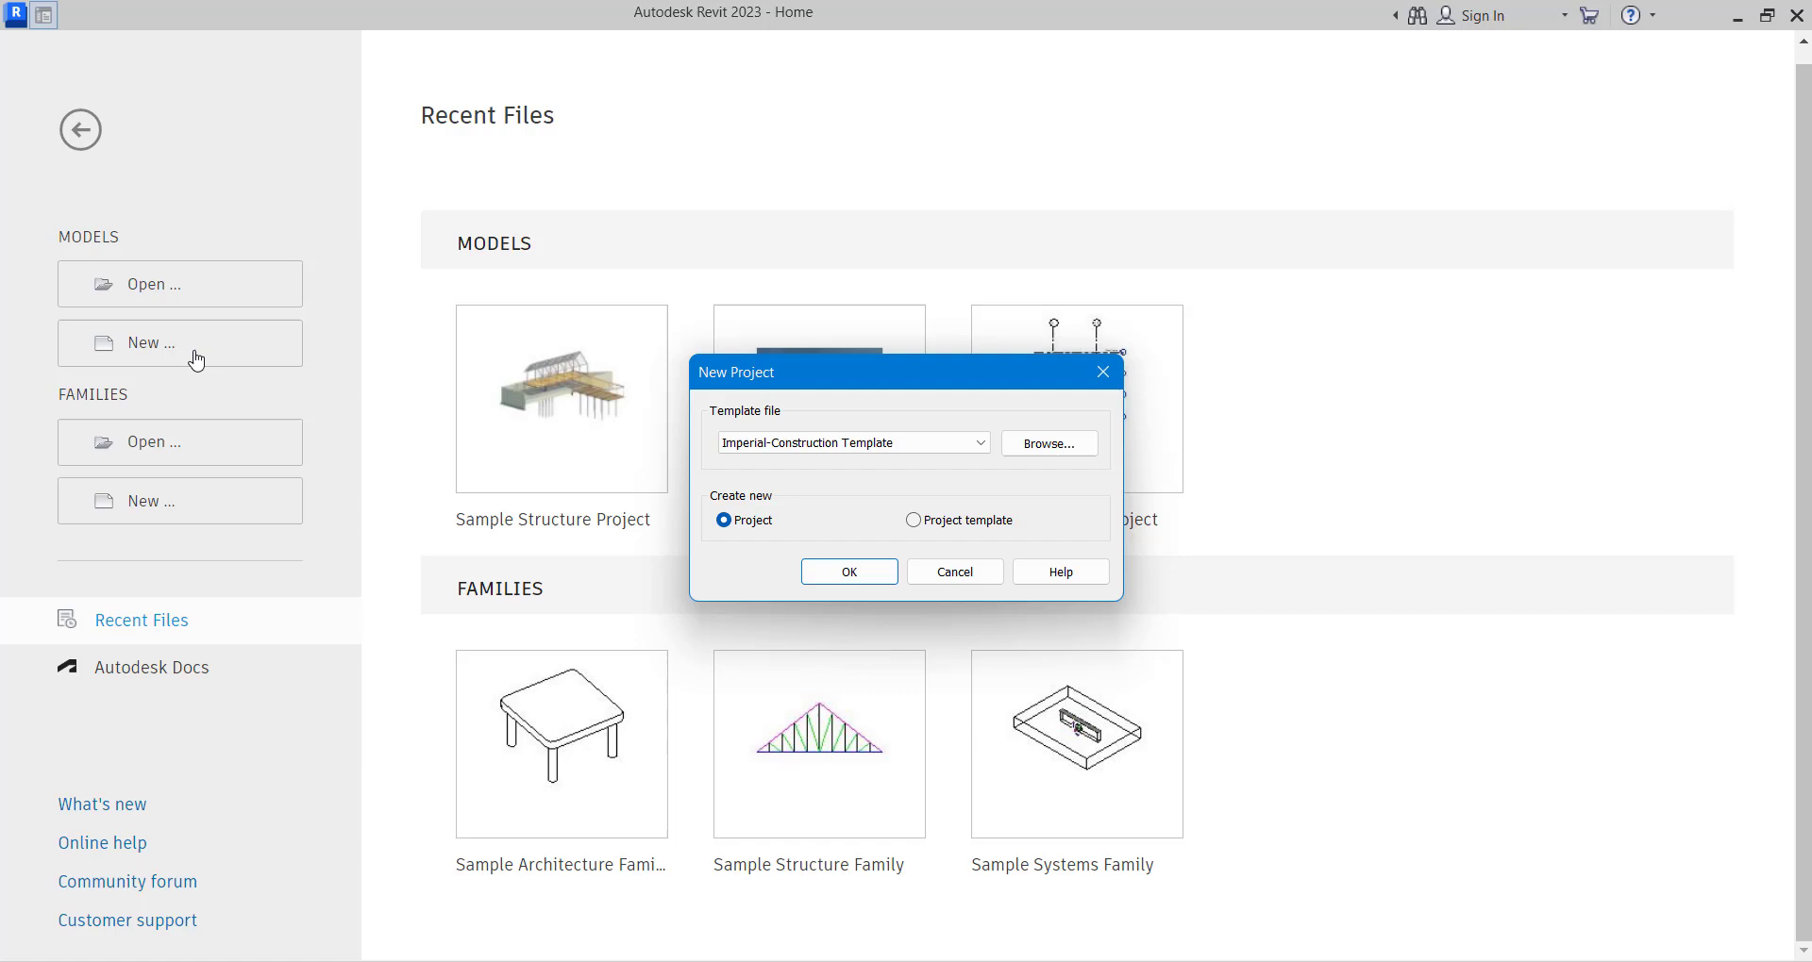
left_click(798, 443)
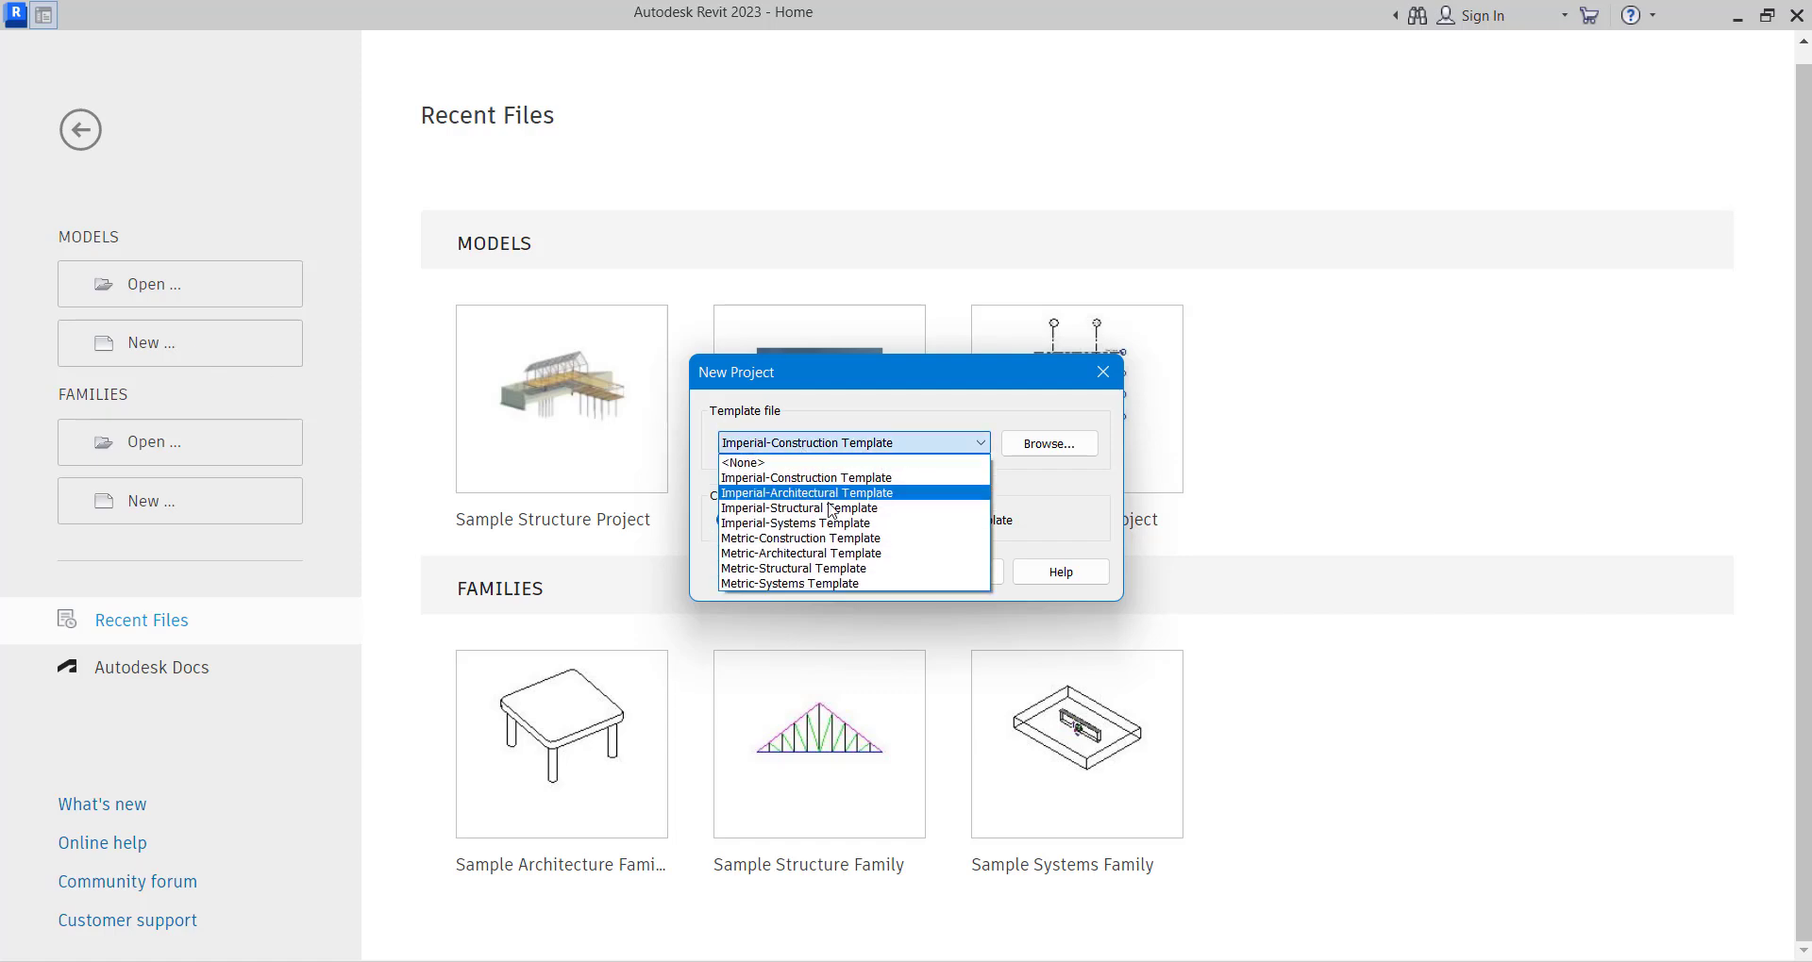
left_click(833, 570)
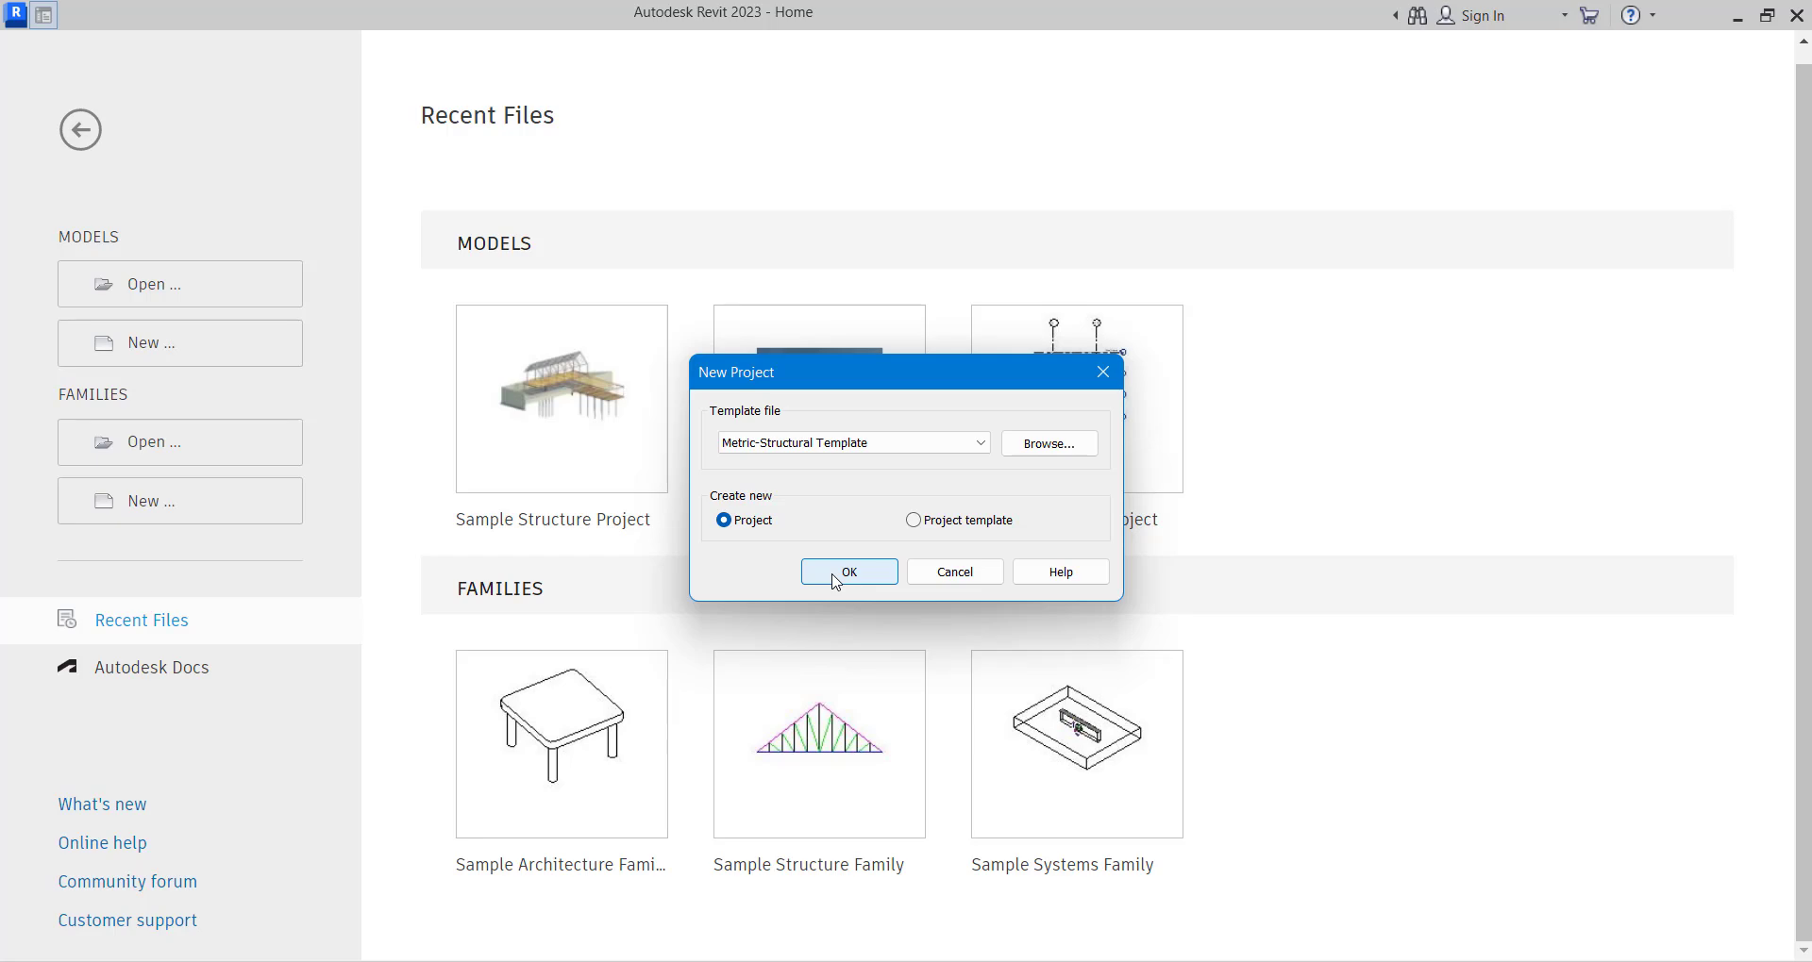
left_click(836, 578)
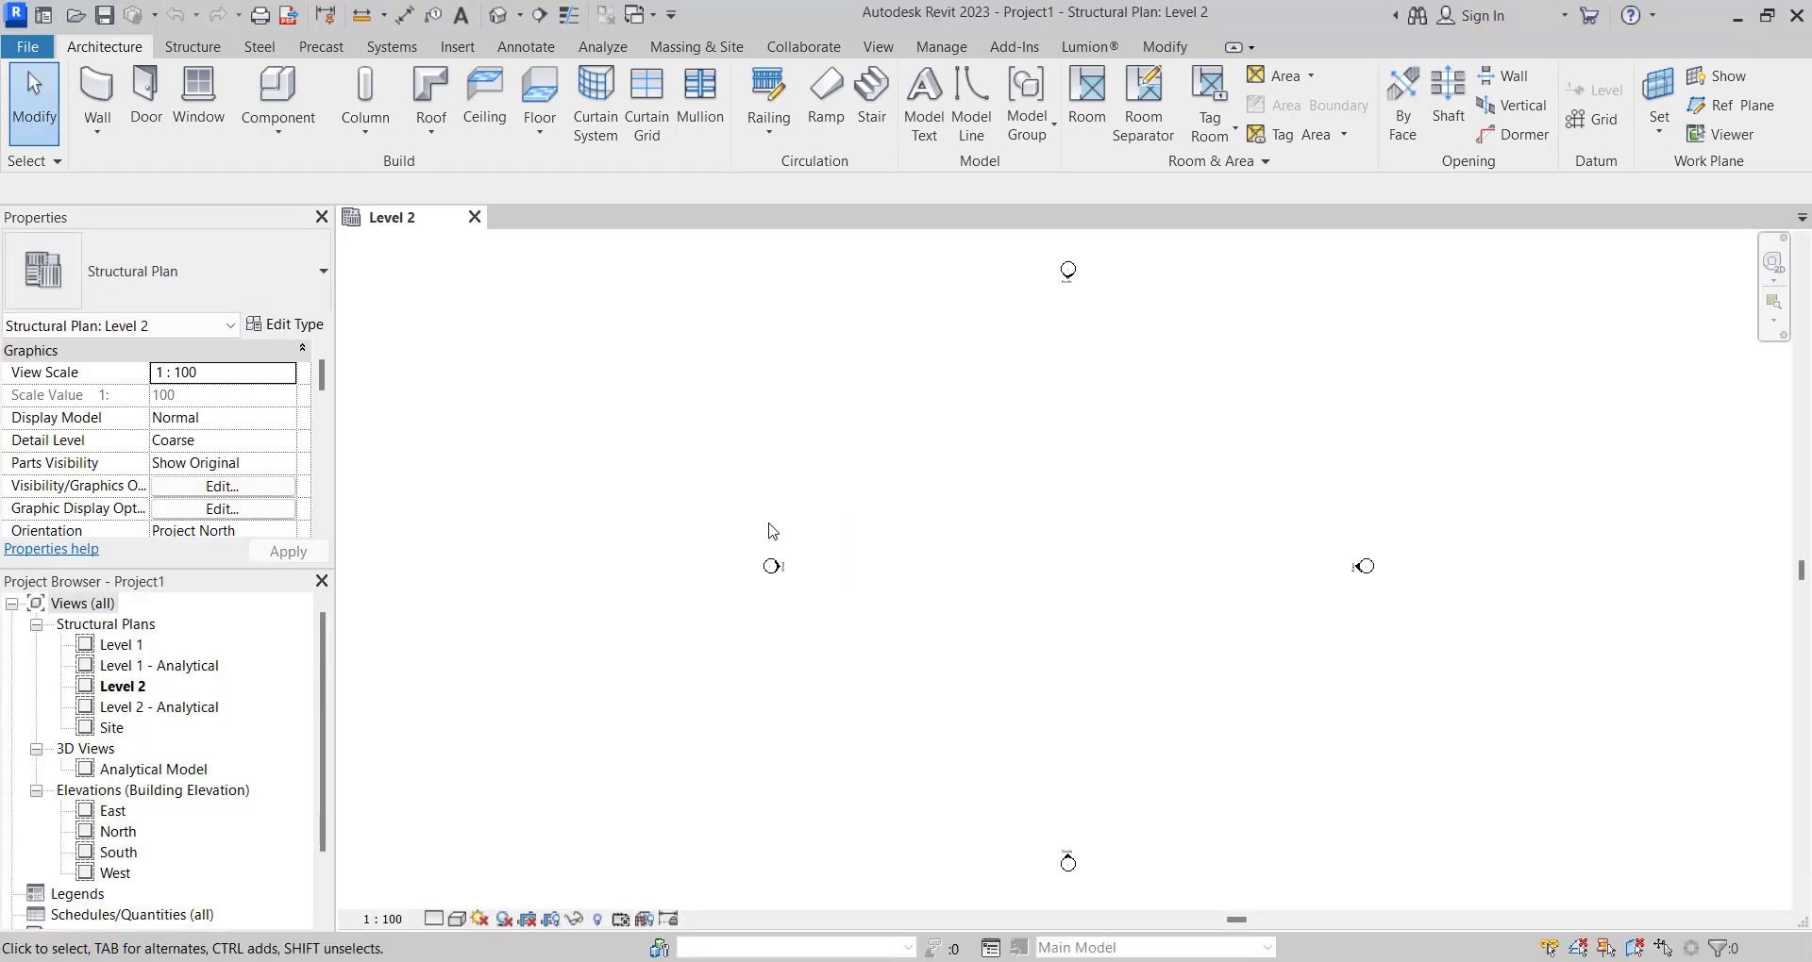
Open the East building elevation to show the project's levels.
scroll(934, 468, "down", 3)
scroll(939, 447, "up", 2)
scroll(132, 703, "down", 2)
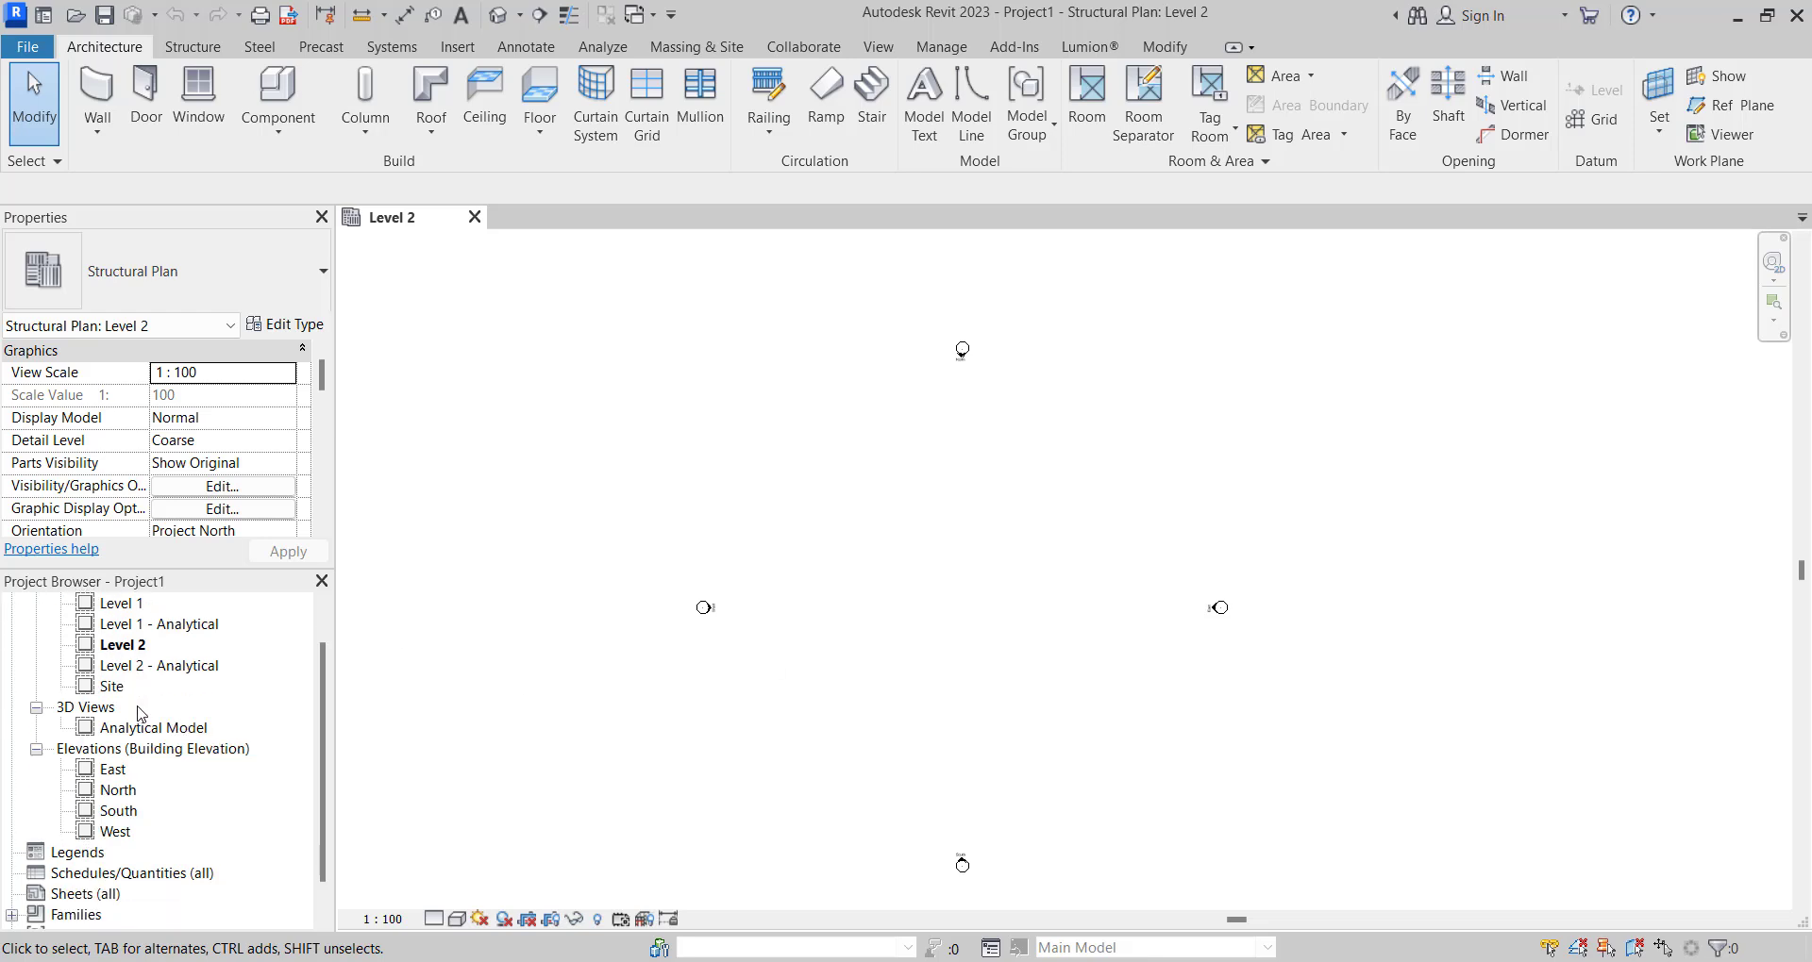
double_click(113, 772)
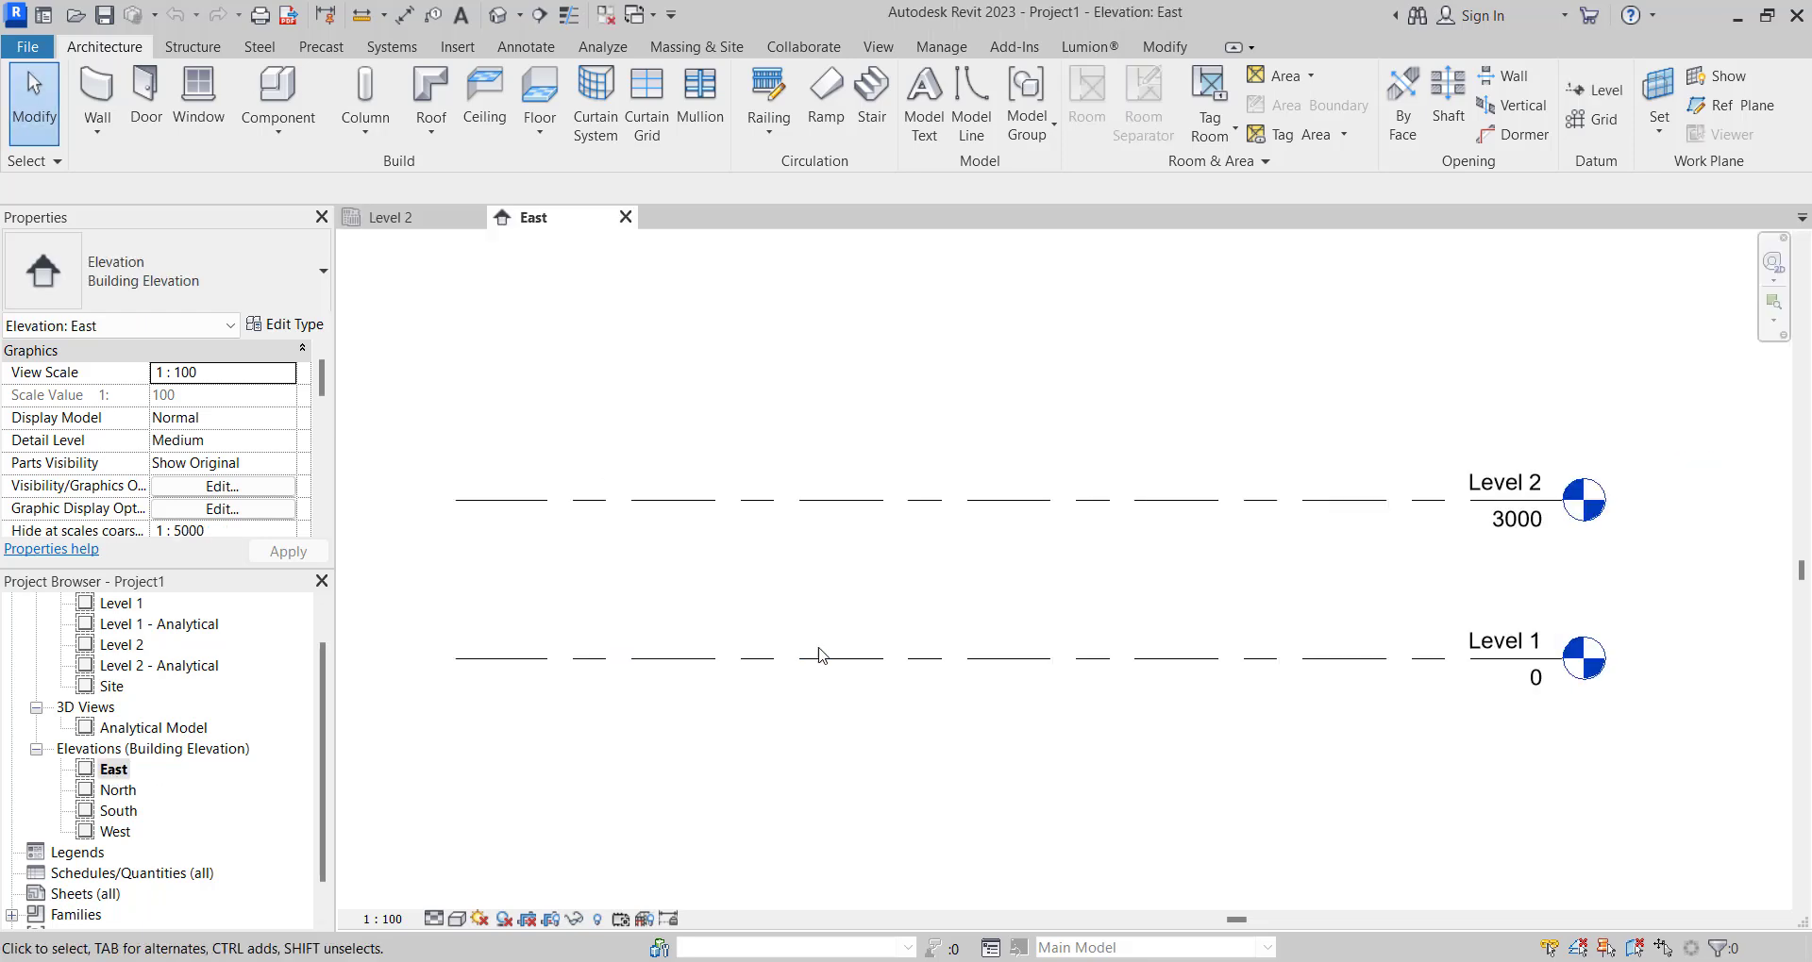
scroll(819, 653, "down", 2)
scroll(1279, 674, "up", 3)
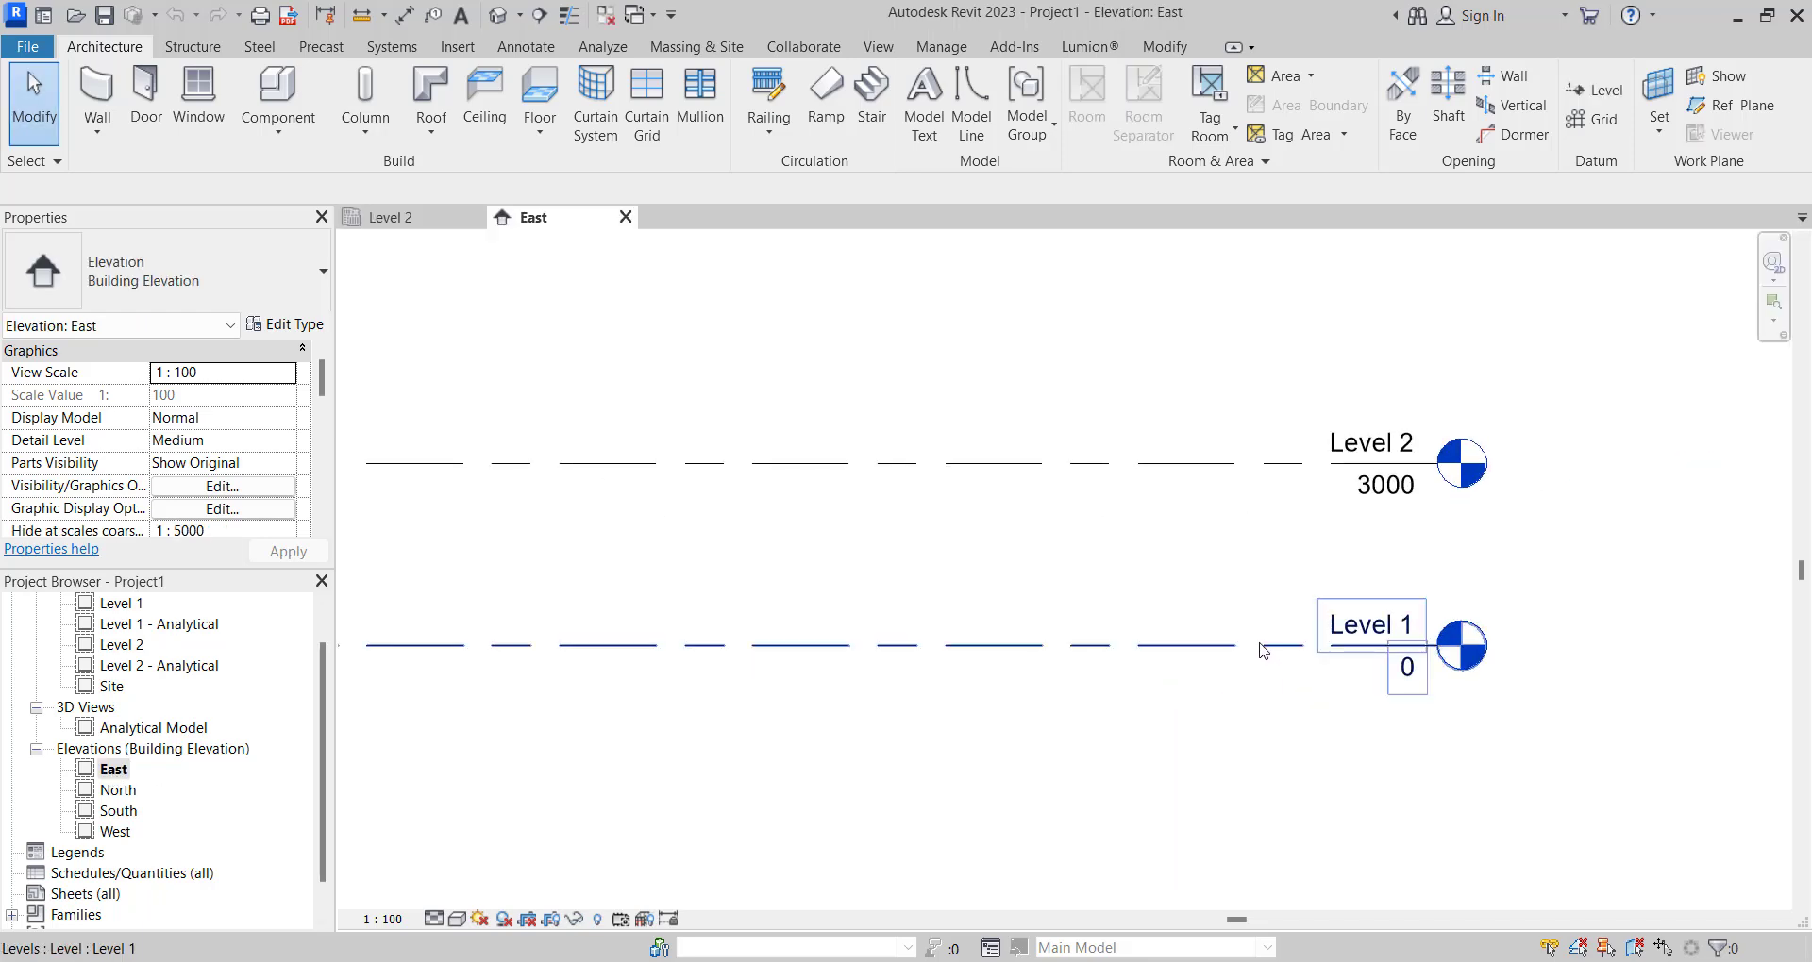
left_click(1263, 649)
scroll(1255, 651, "down", 2)
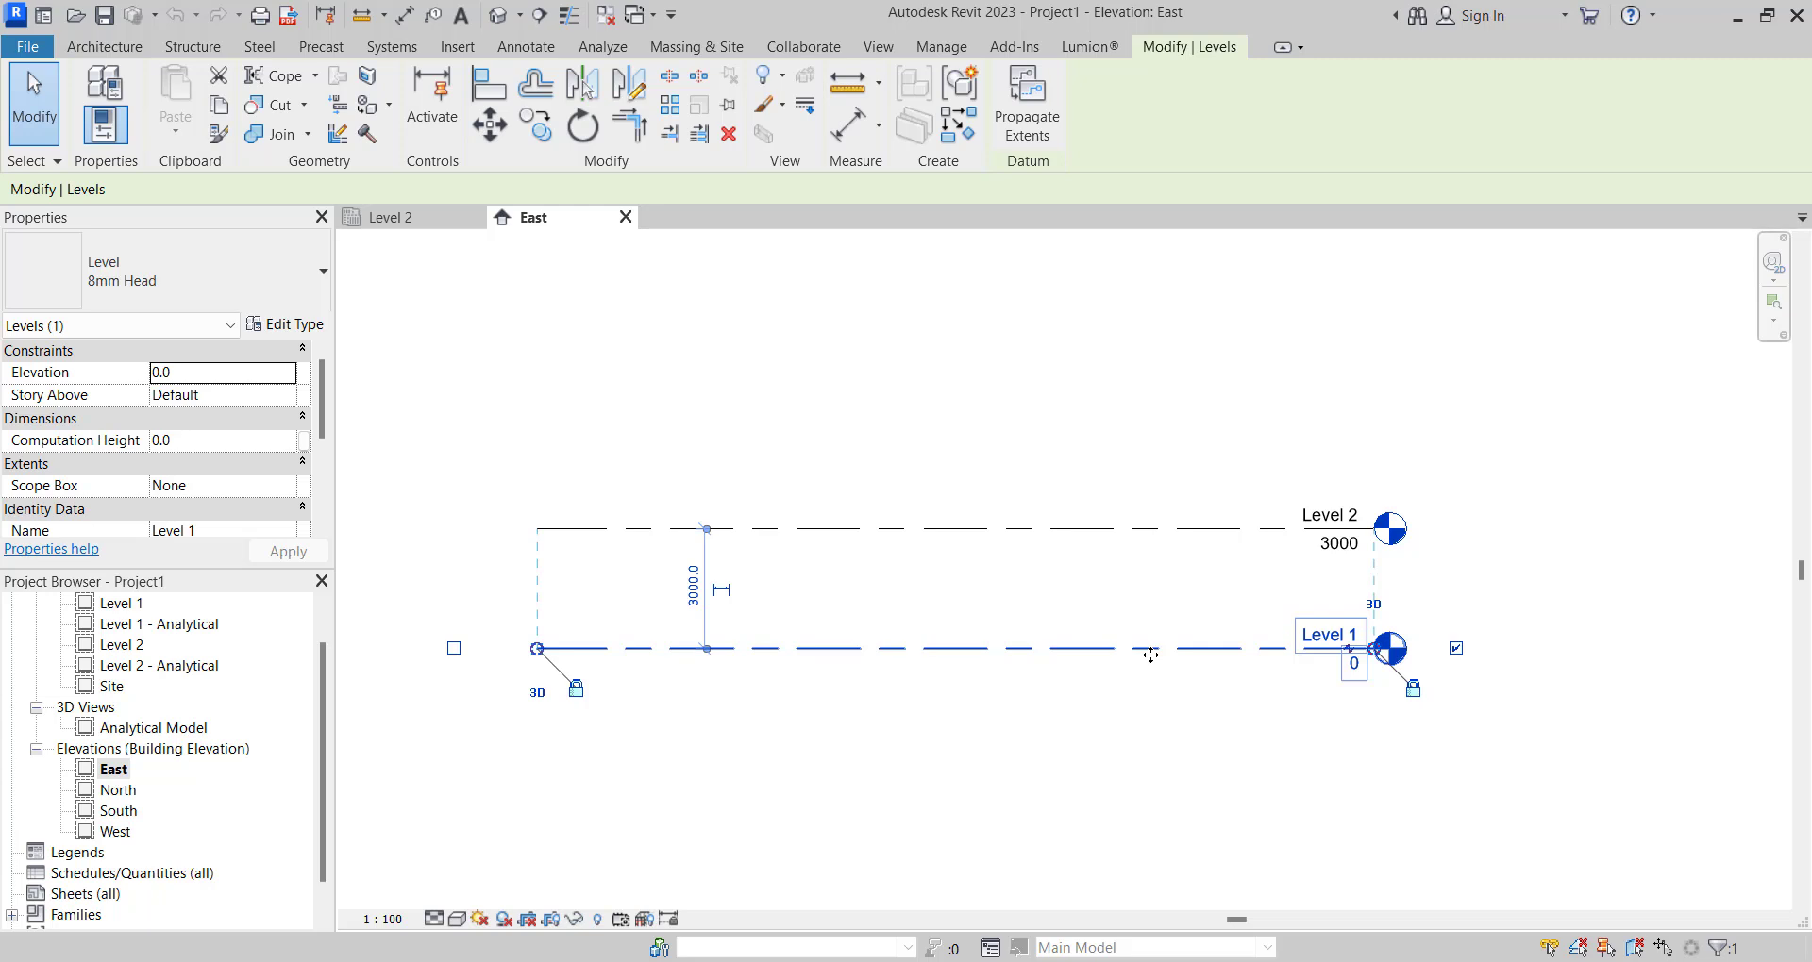
scroll(1180, 622, "down", 4)
scroll(1062, 516, "down", 2)
scroll(1123, 644, "up", 6)
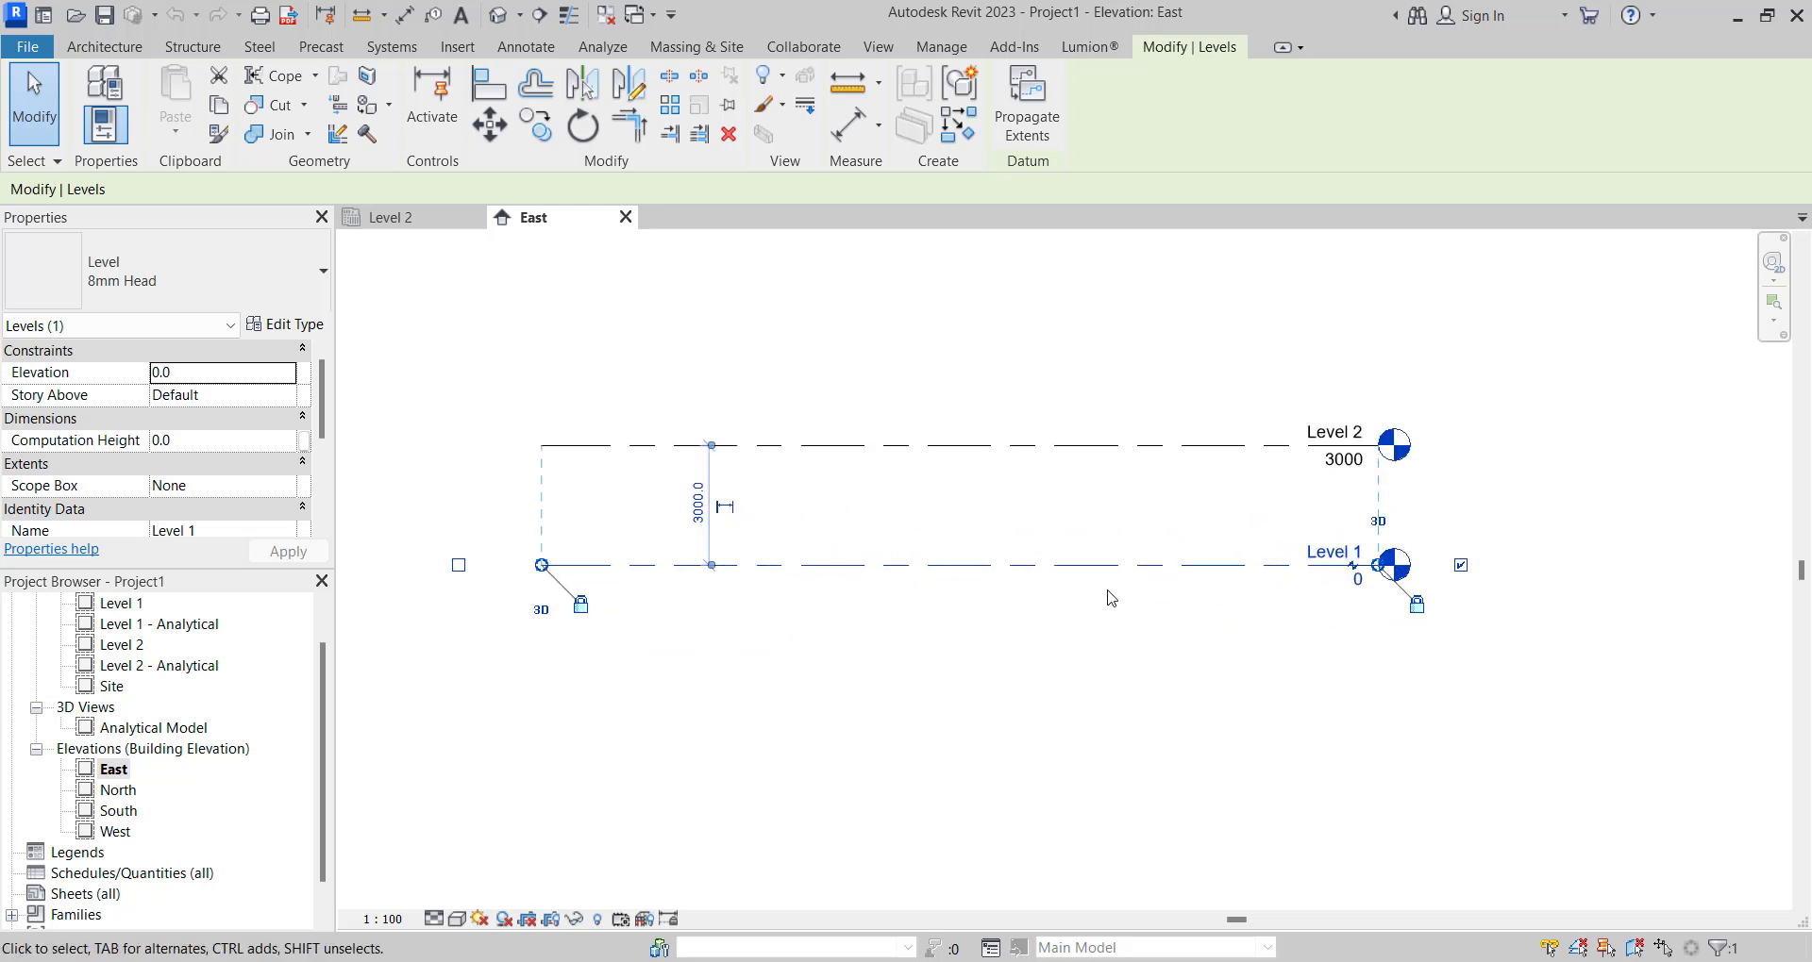
left_click(1111, 599)
Draw a new level about 2700 mm below Level 1, aligned with both ends of the existing levels.
left_click(1035, 566)
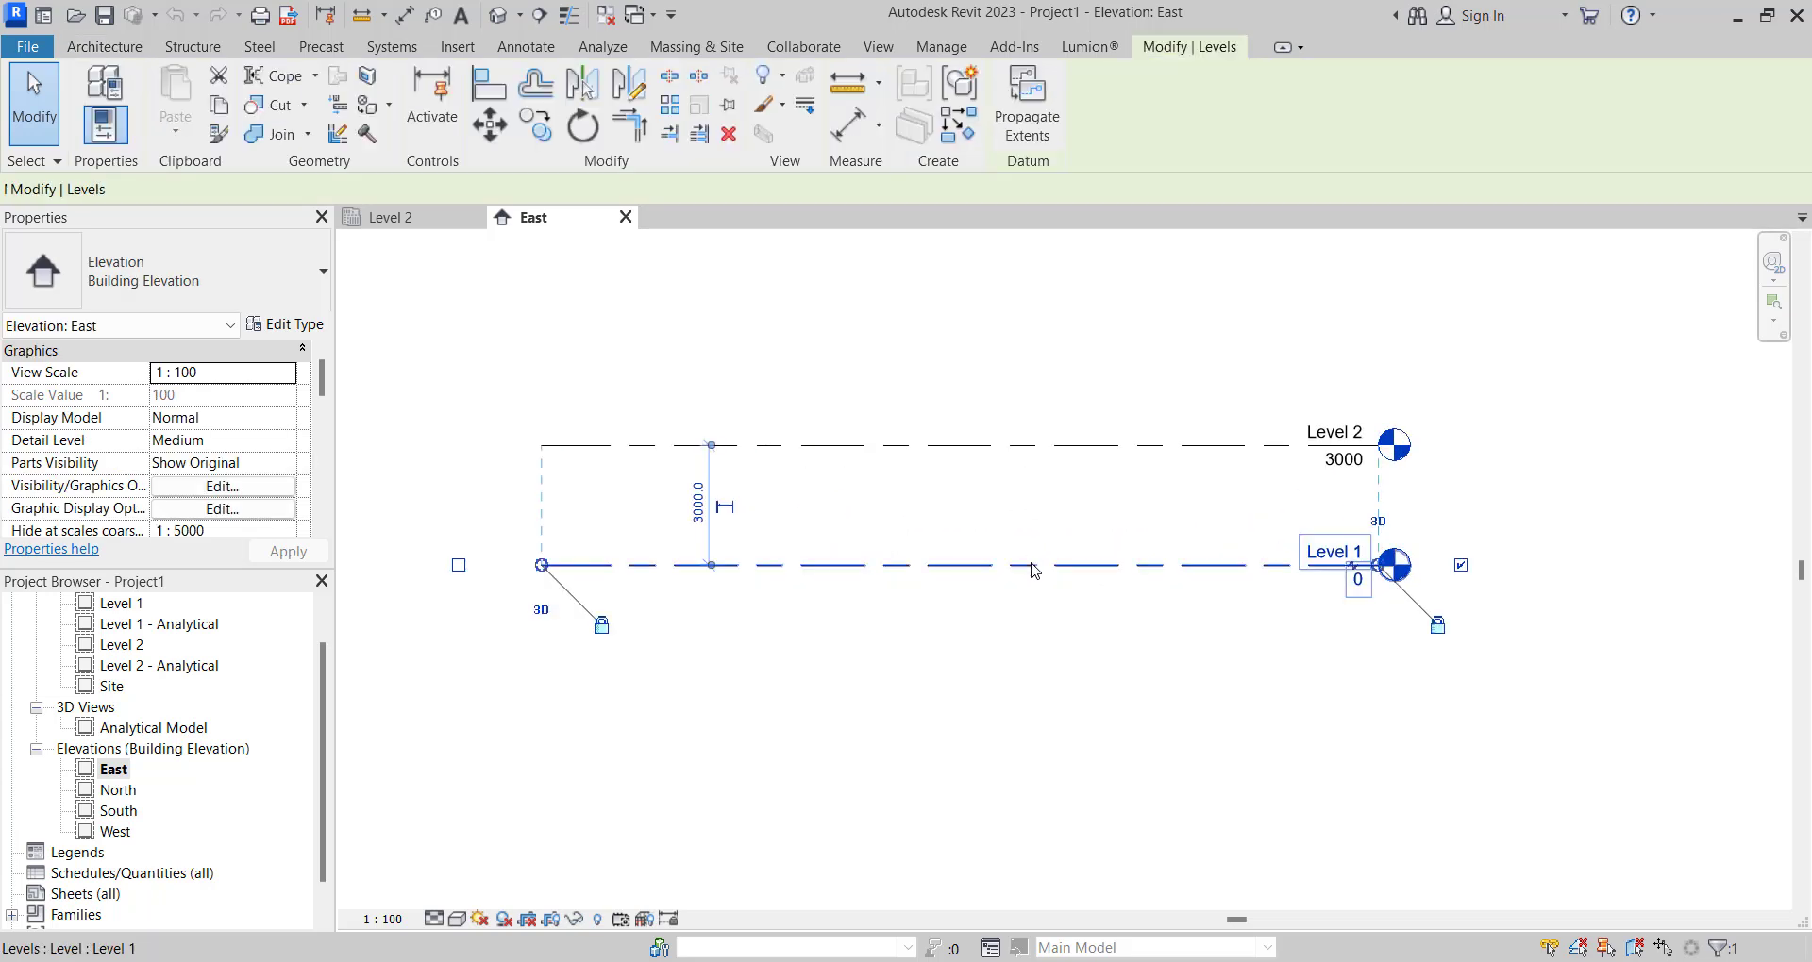
scroll(1038, 581, "down", 3)
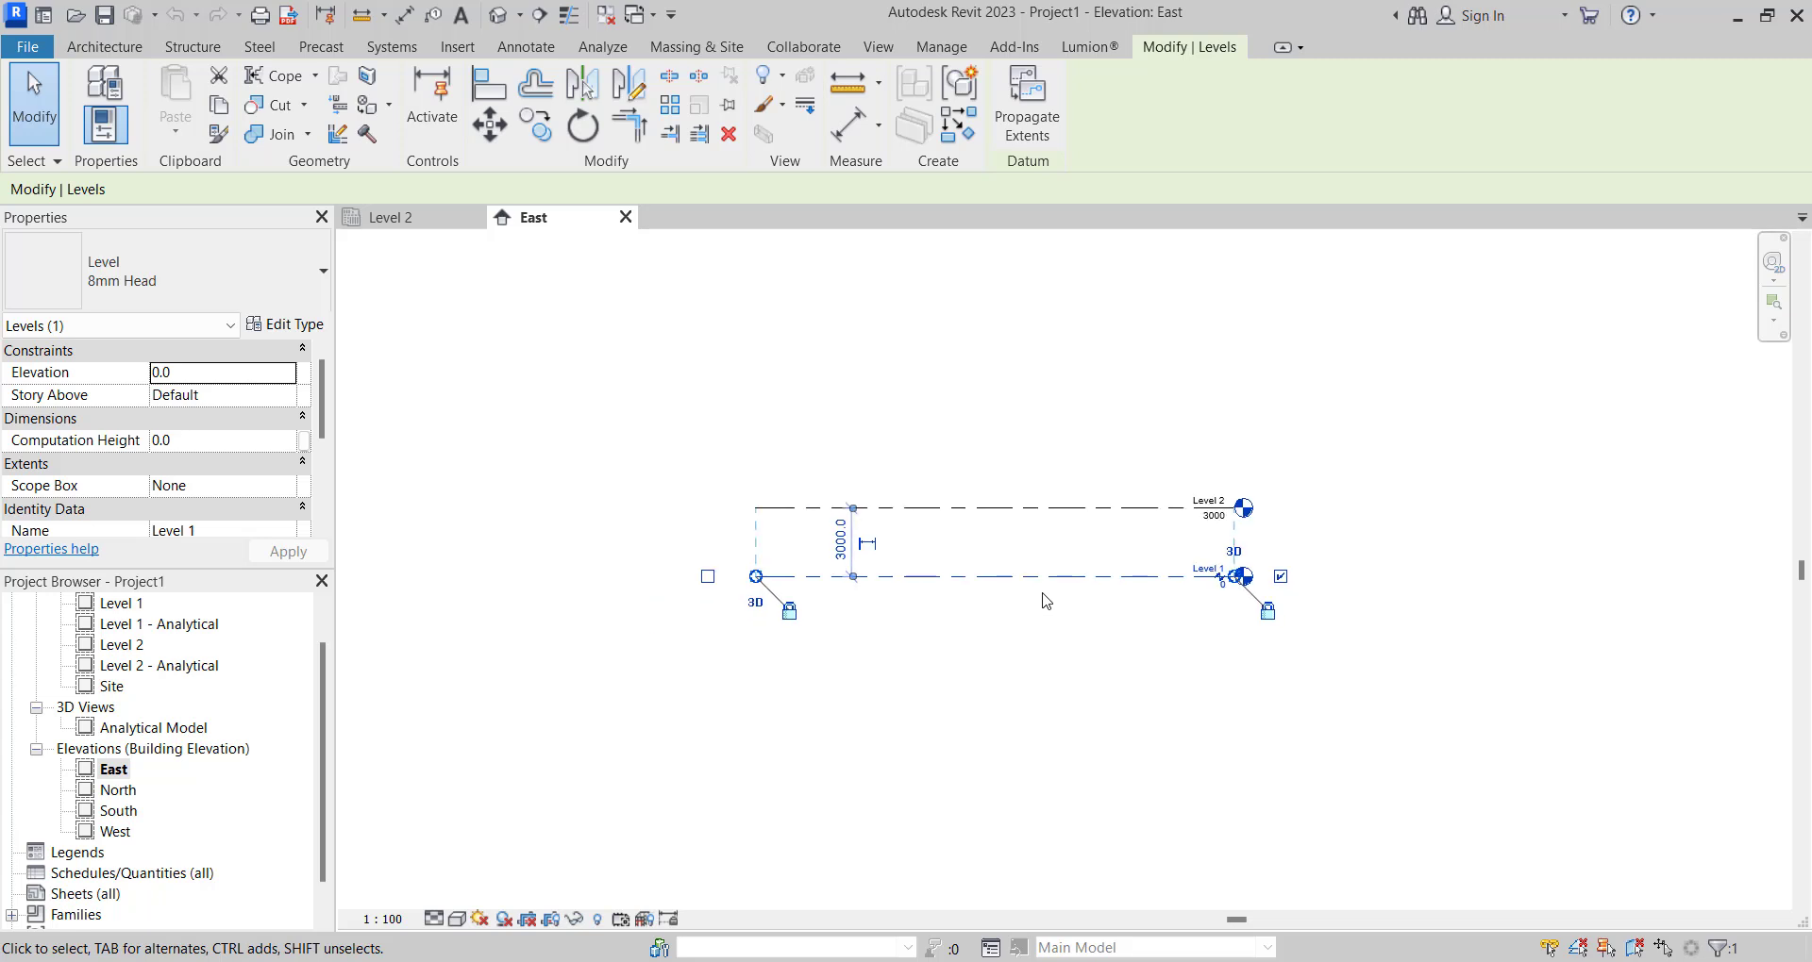
left_click(956, 130)
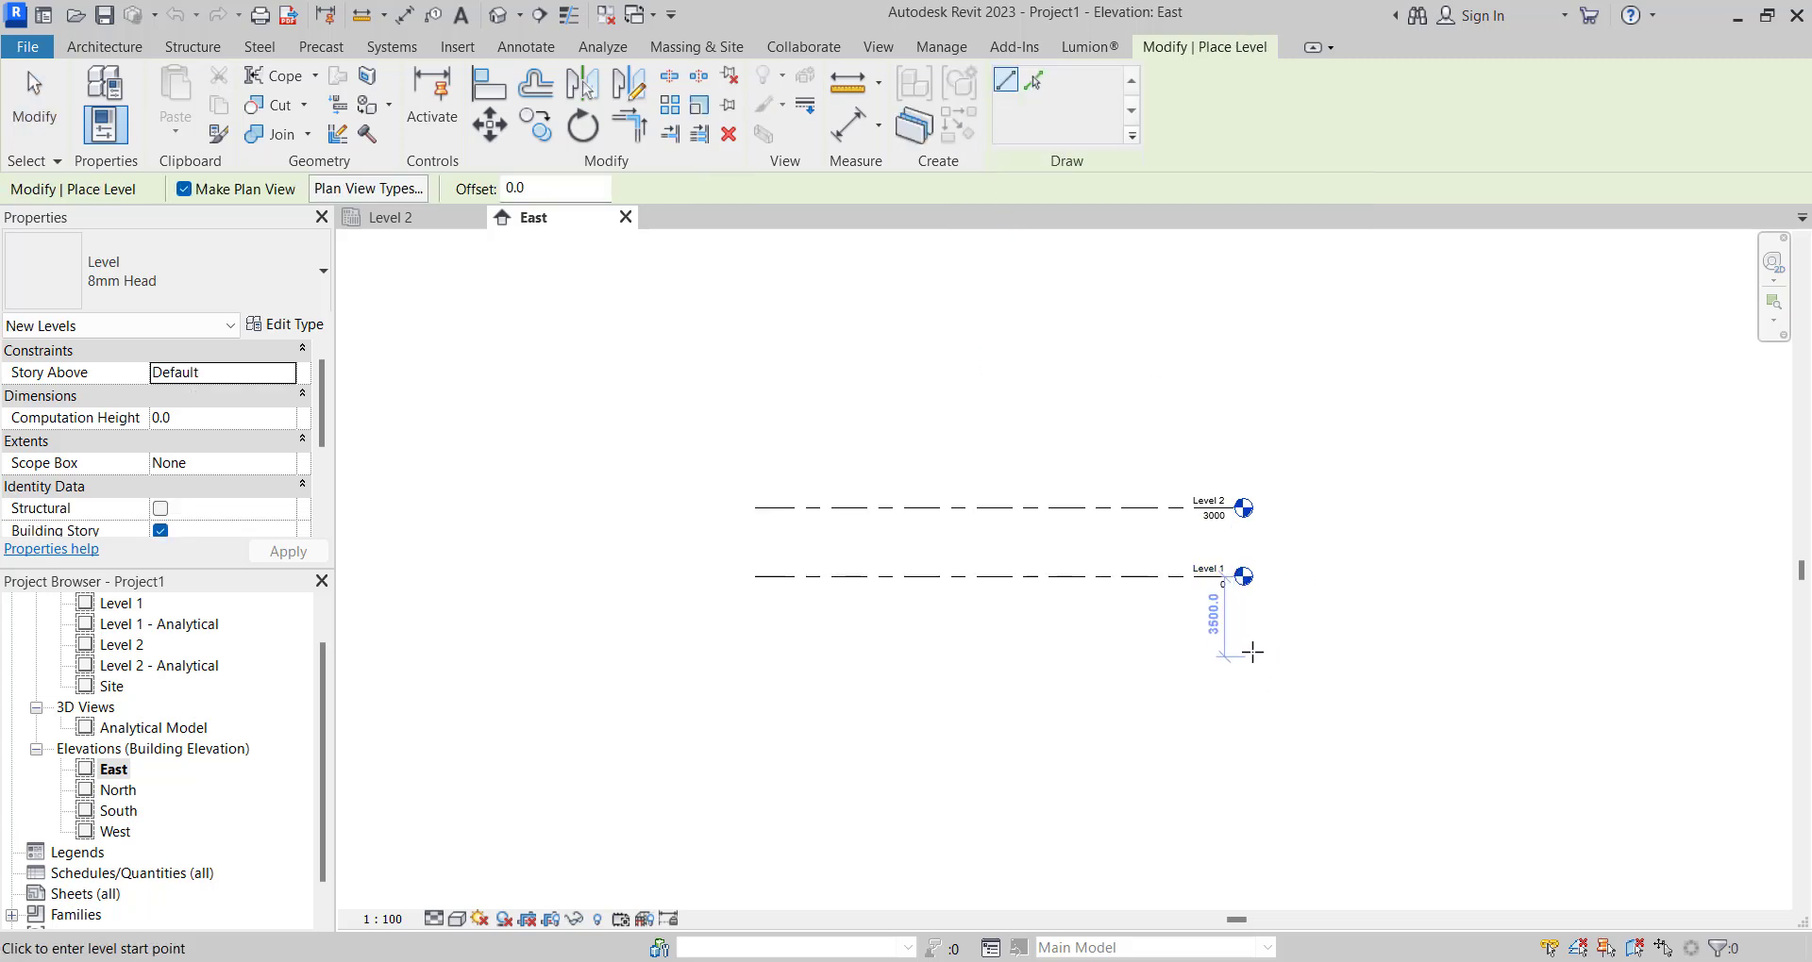
left_click(1234, 638)
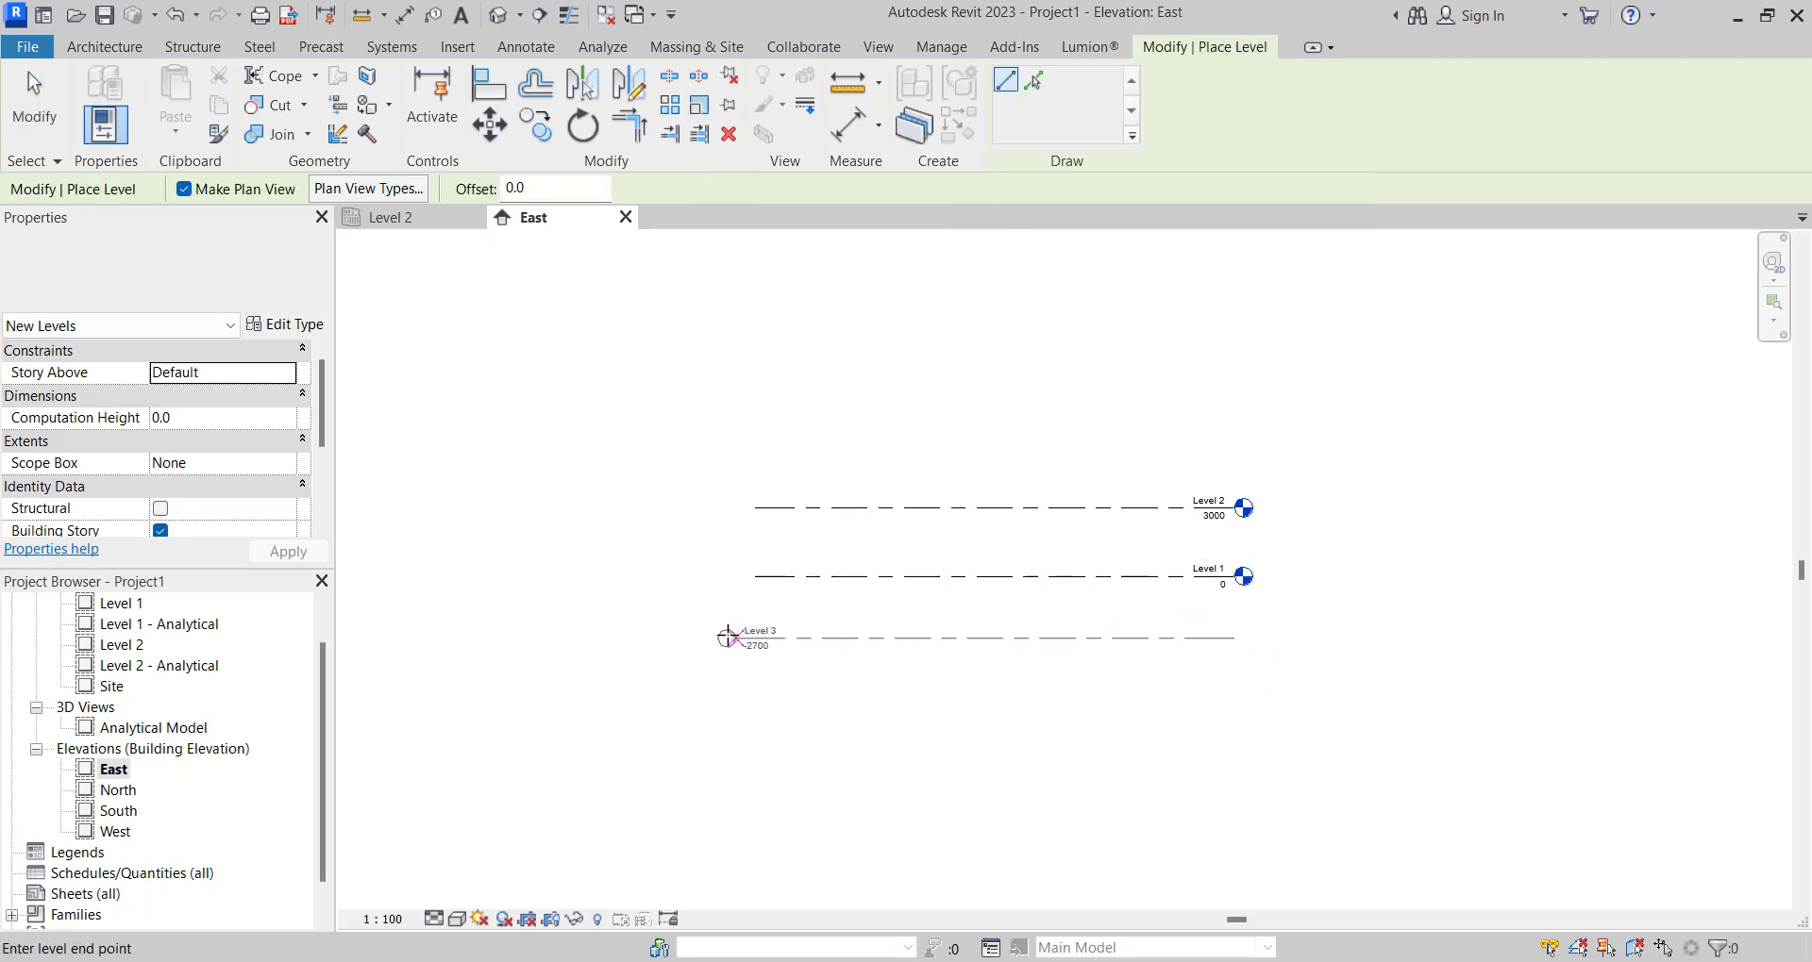
left_click(755, 638)
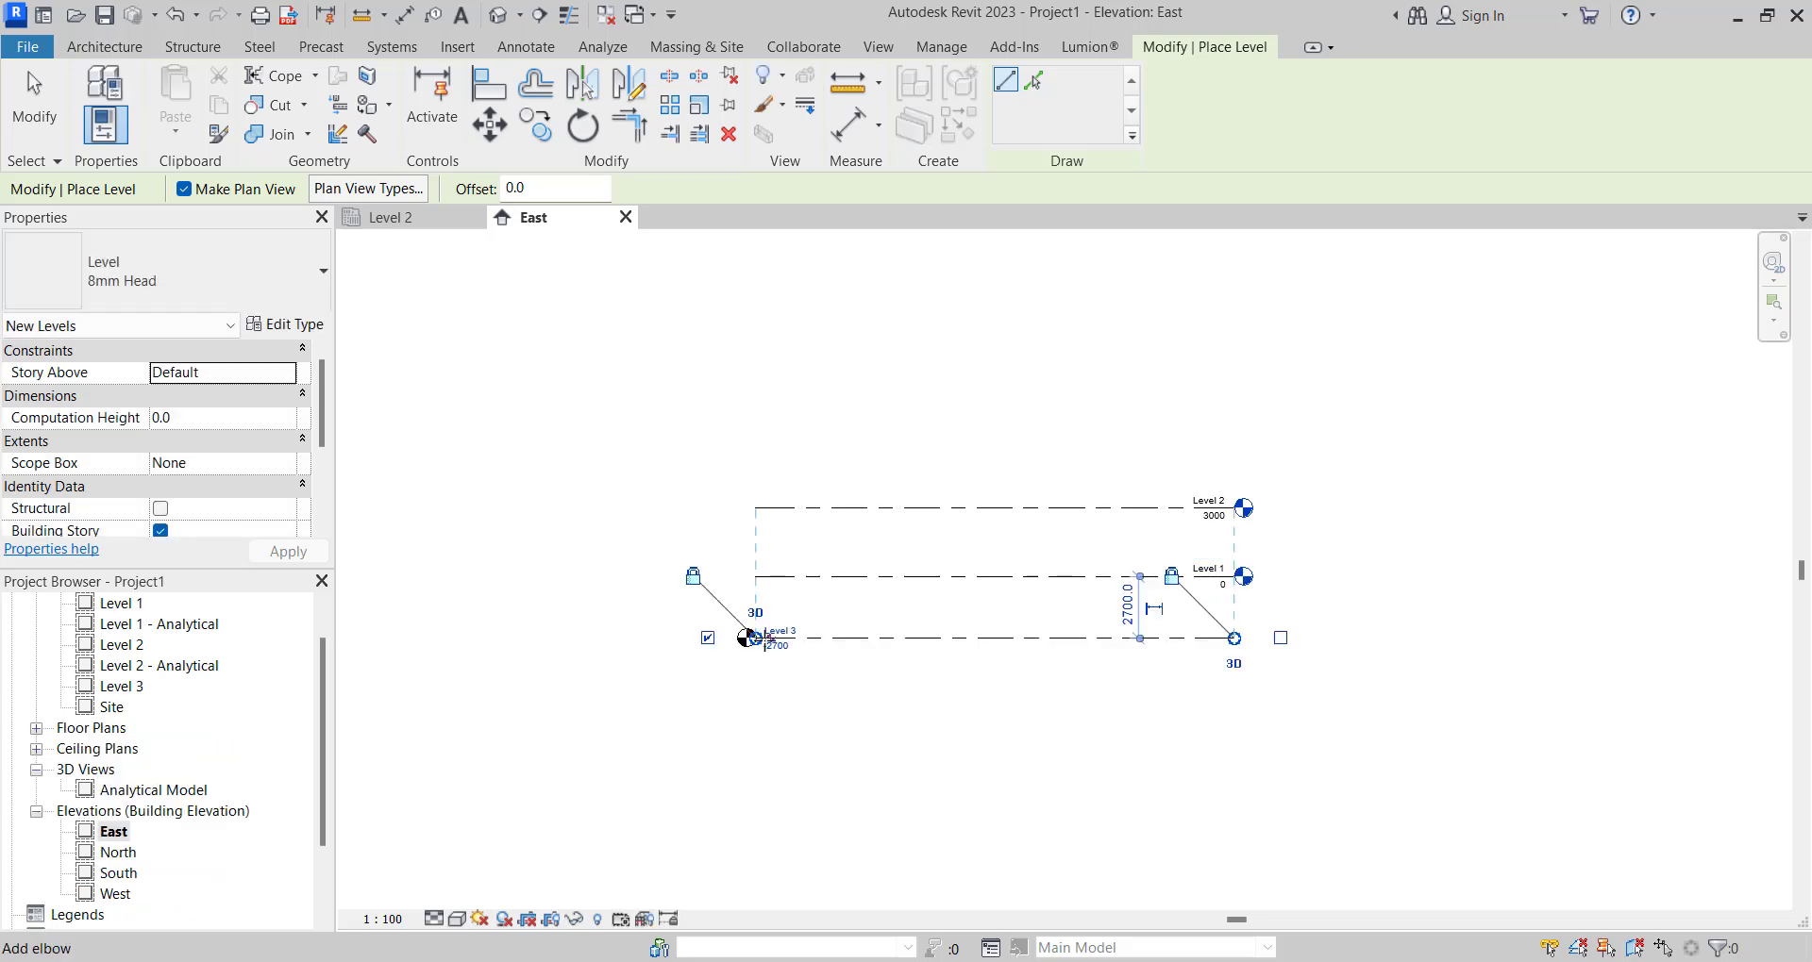
key("Escape")
key("Escape")
Rename the new lowest level as TOP OF FOUNDATION and rename its corresponding views to match.
scroll(765, 630, "up", 5)
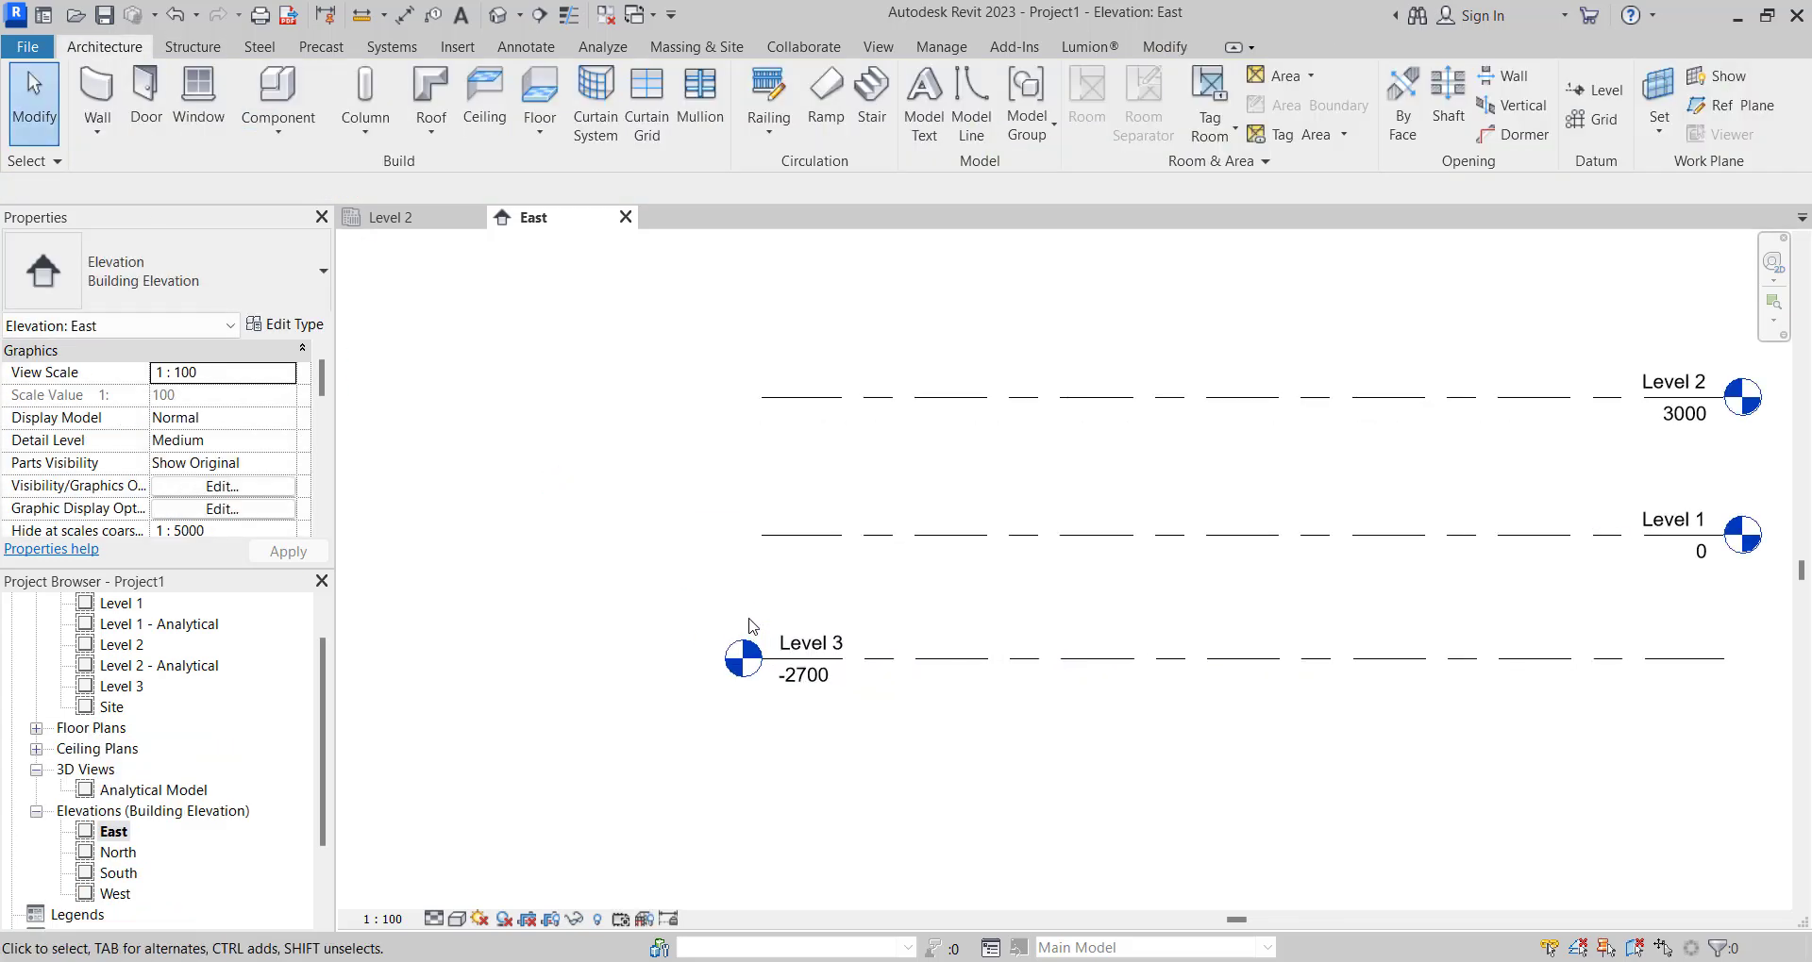
double_click(808, 636)
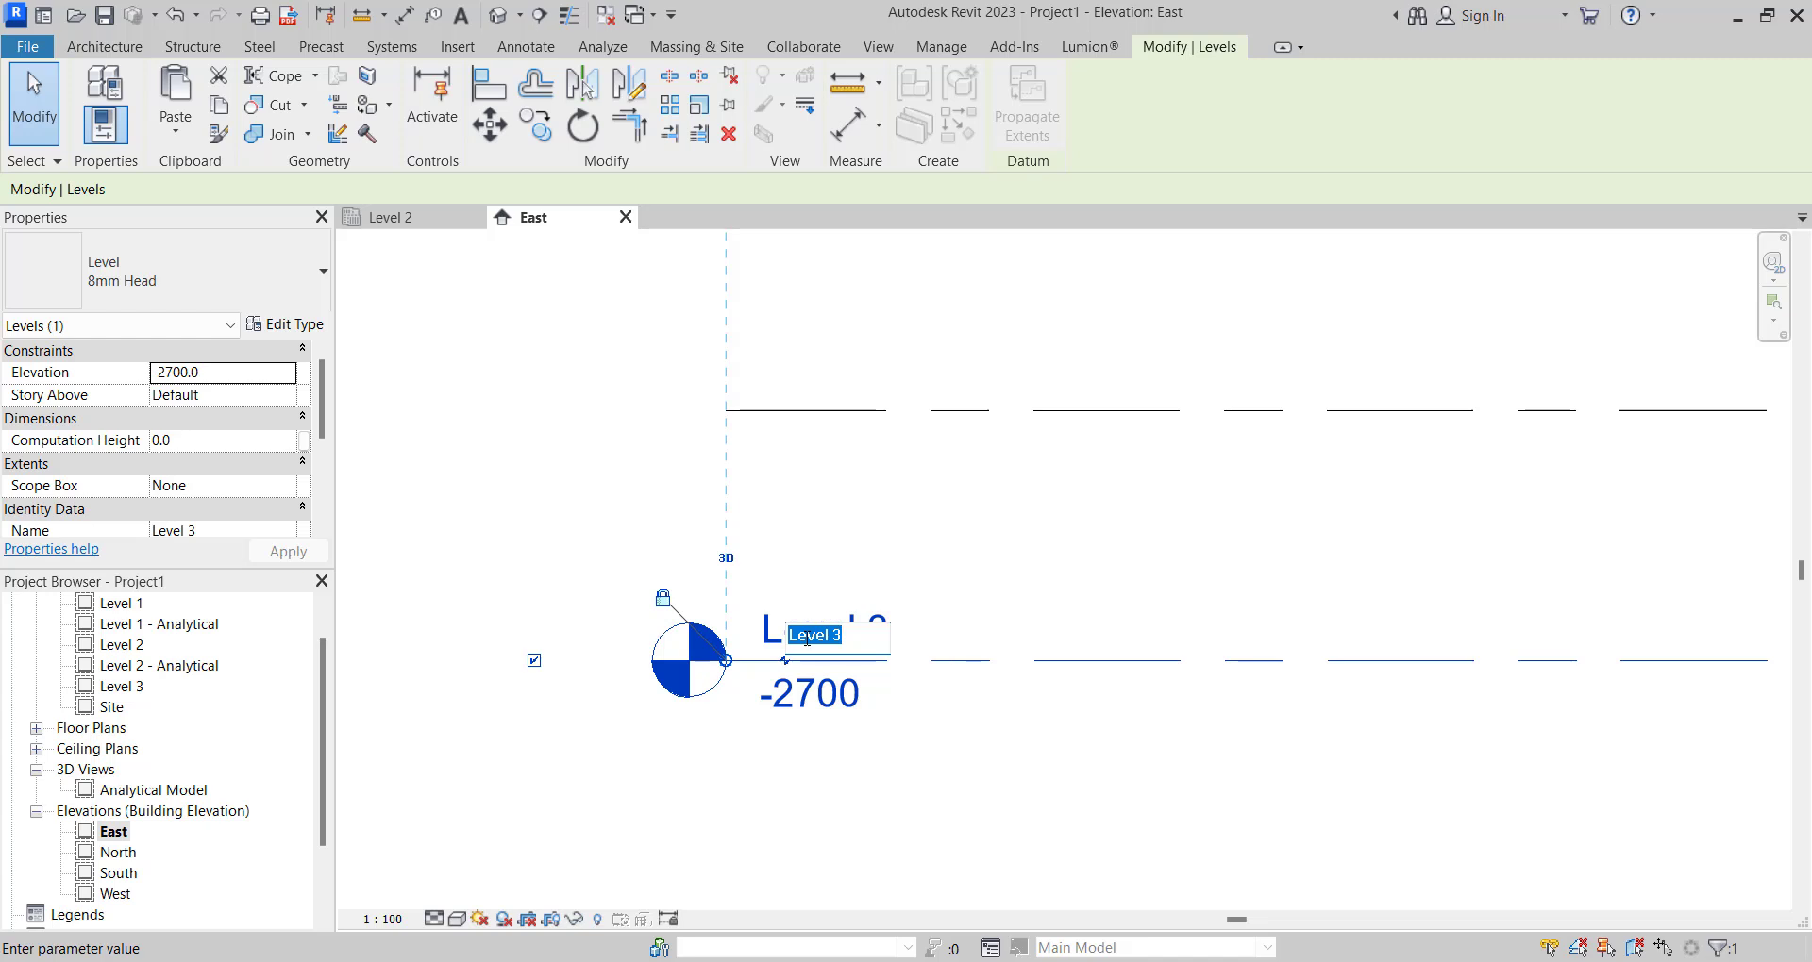
type("TO")
type("P O")
type("F")
type(" FO")
type("UND")
type("ATU")
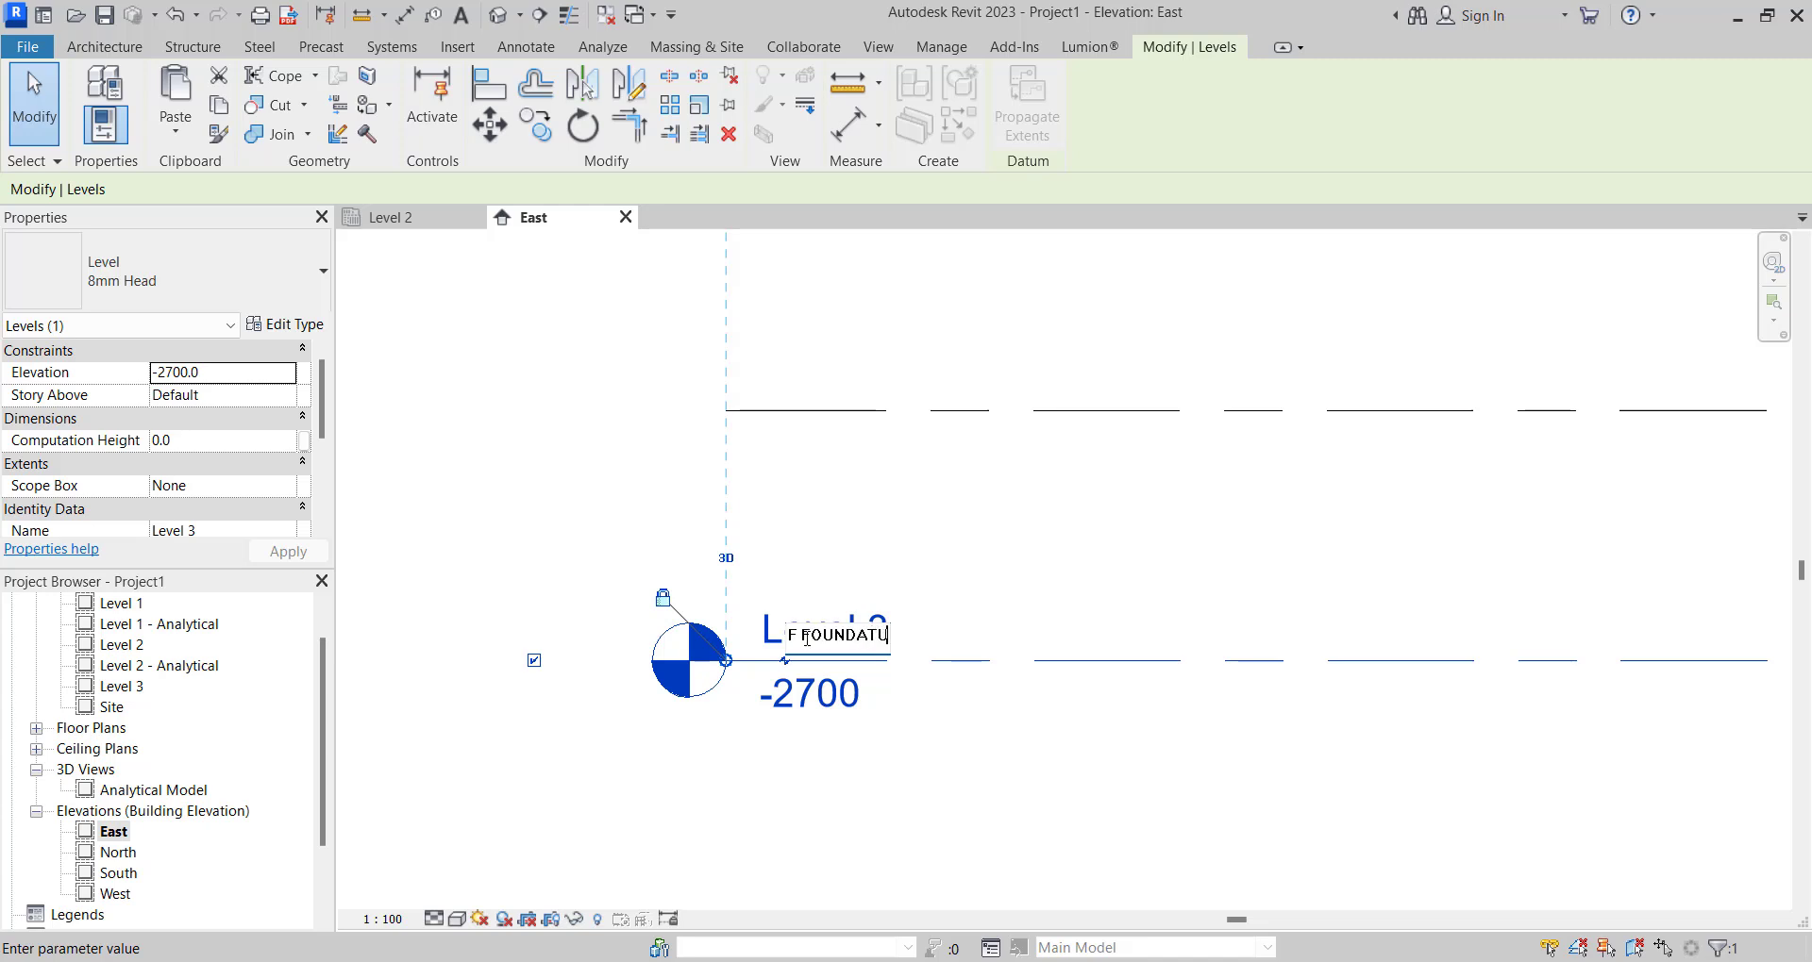
key("BackSpace")
type("ION")
key("Return")
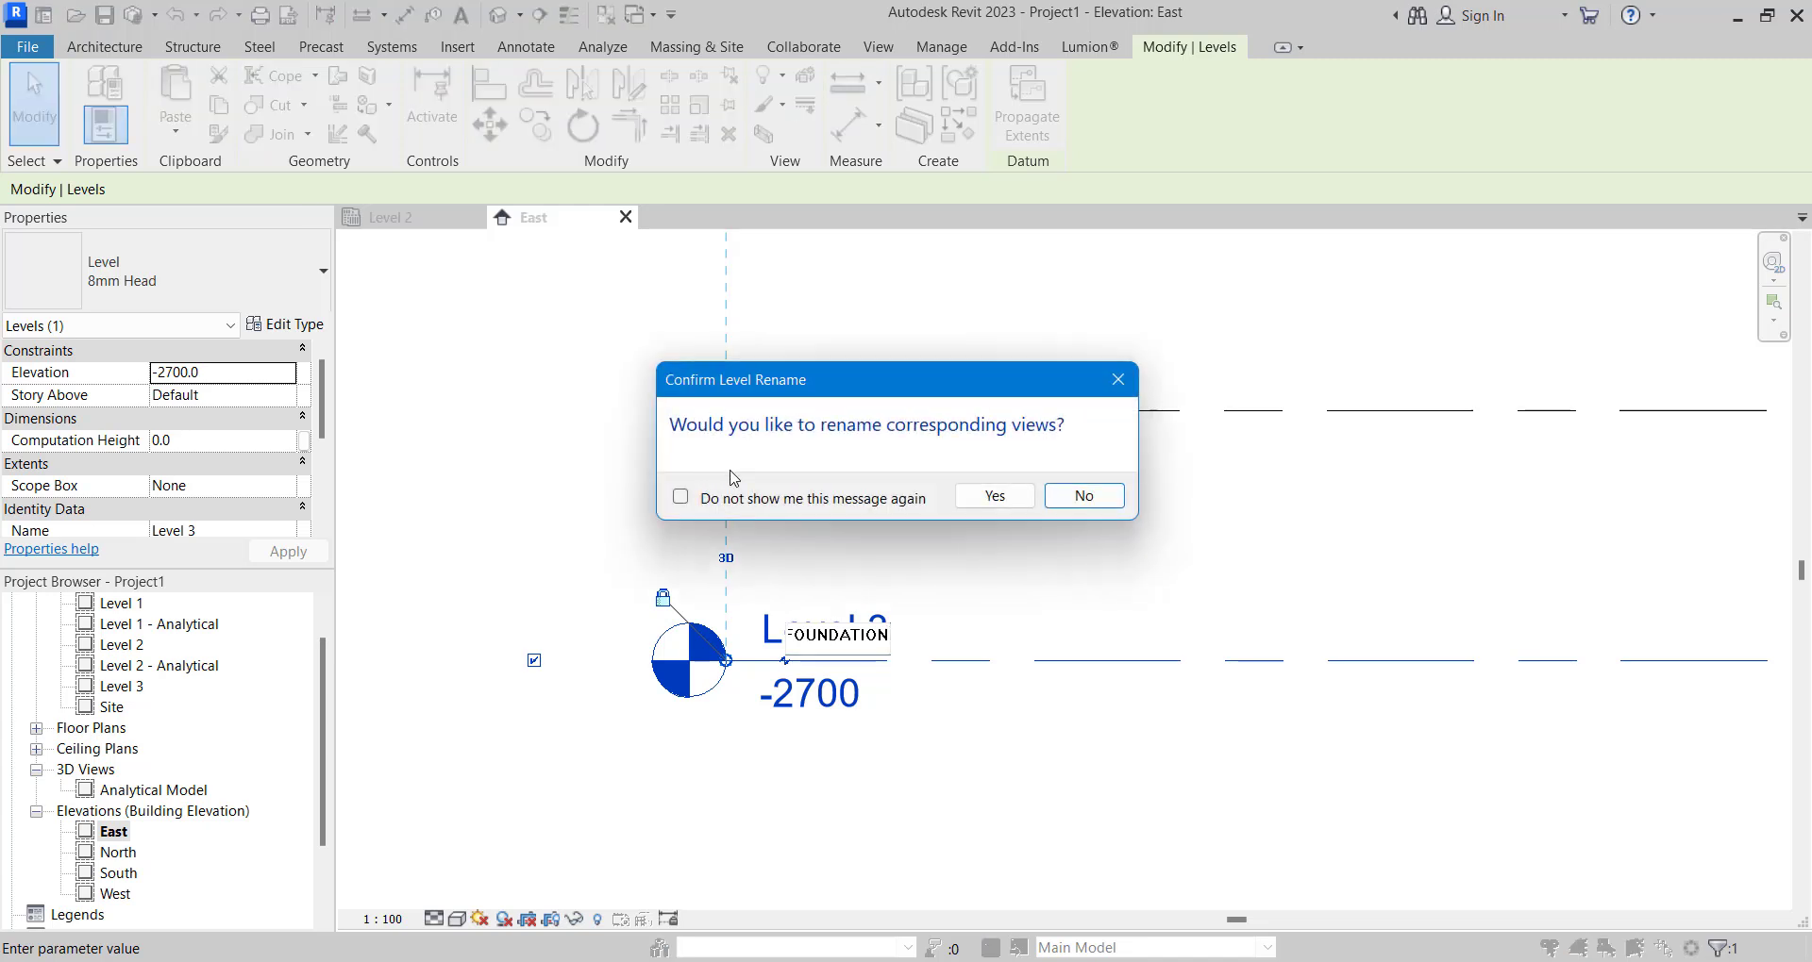
left_click(994, 496)
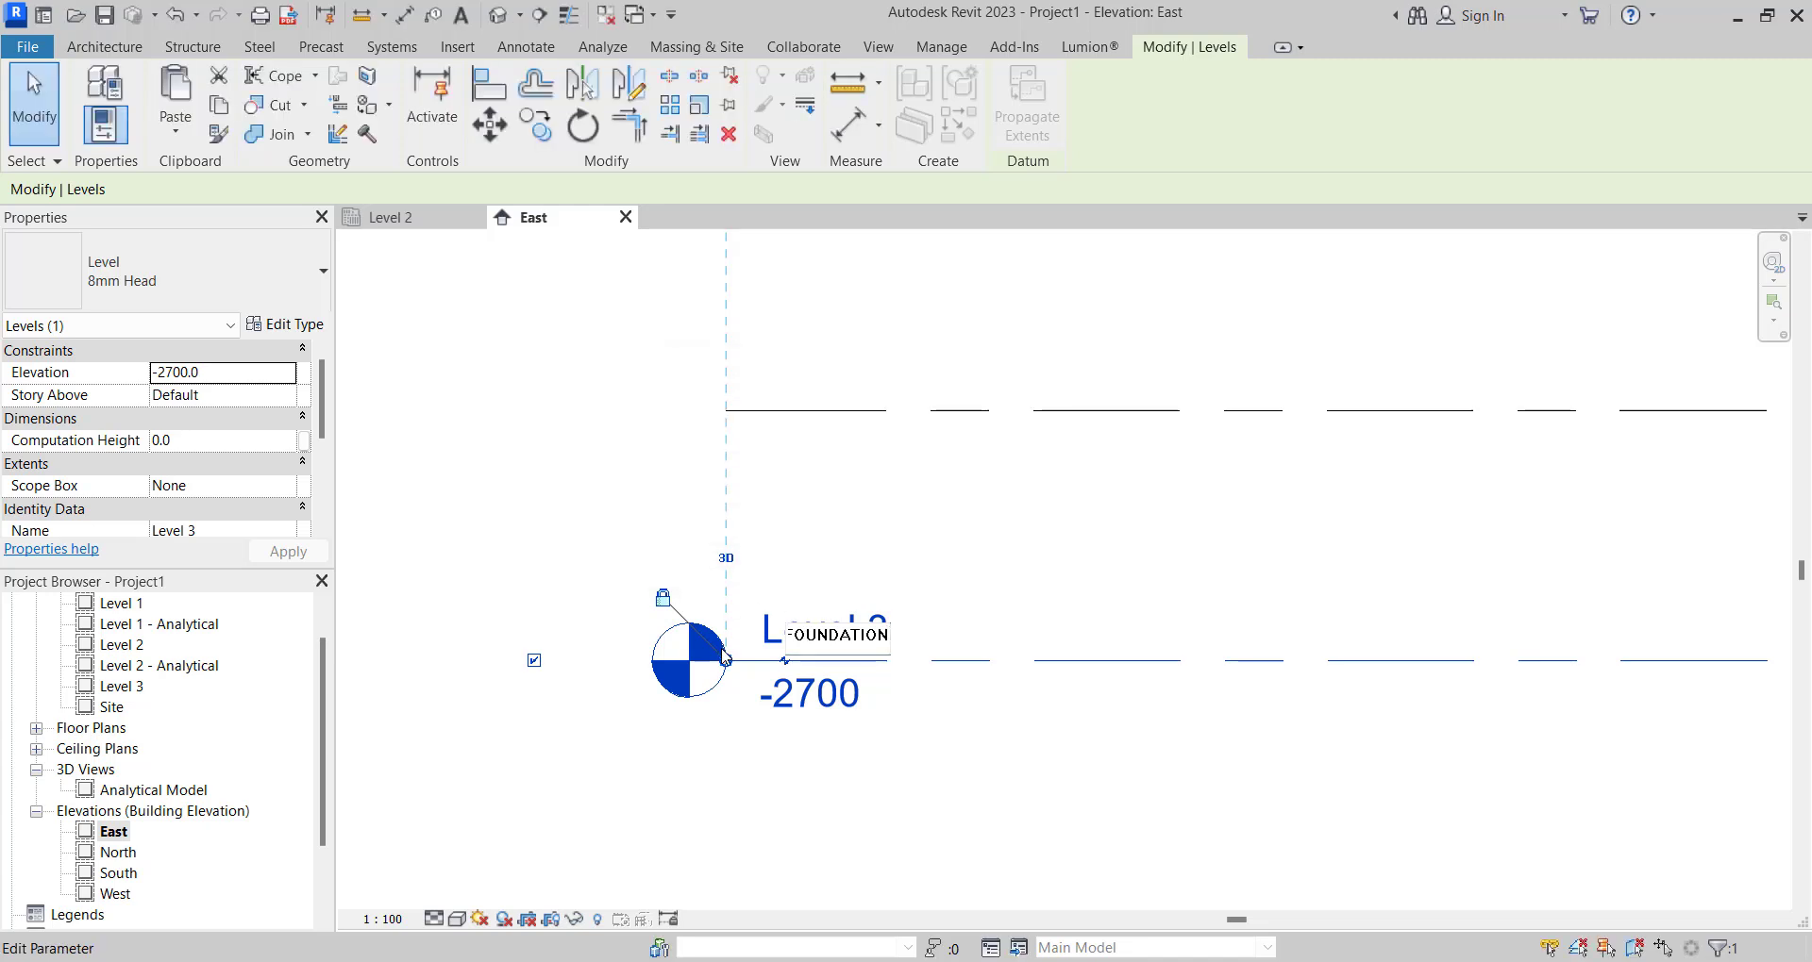
scroll(622, 570, "down", 5)
left_click(623, 569)
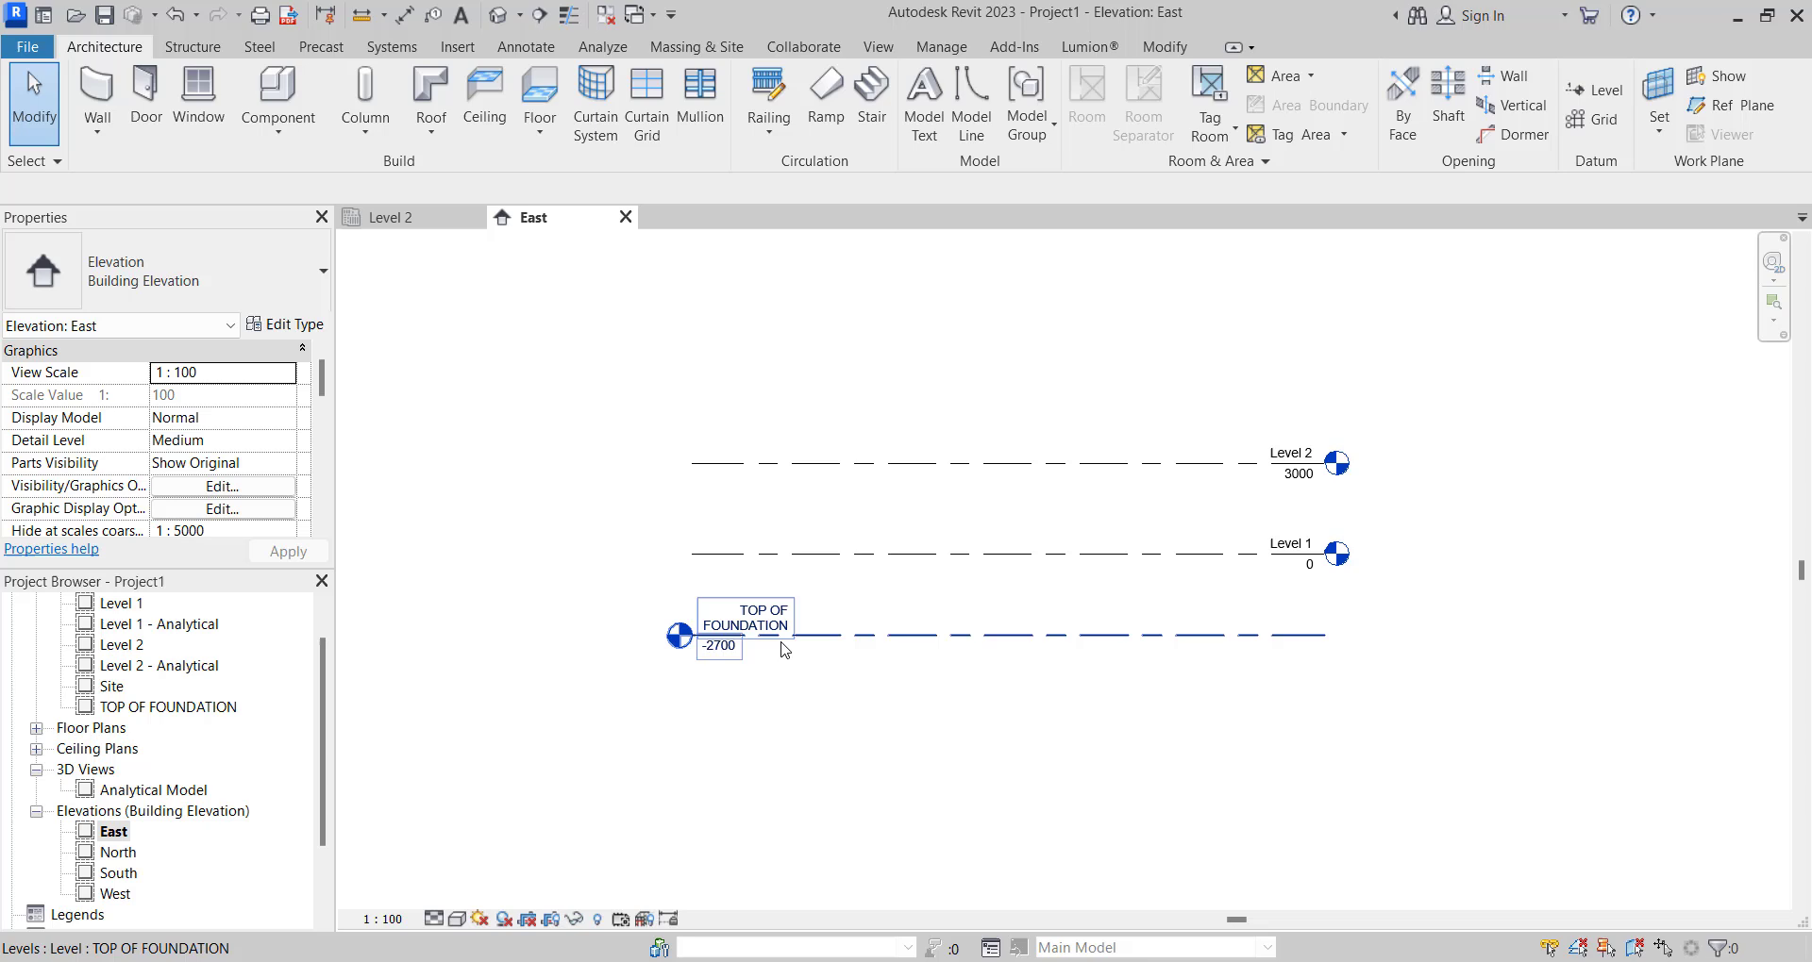
Show the level head of TOP OF FOUNDATION at its other end as well.
left_click(1017, 635)
scroll(1101, 637, "down", 1)
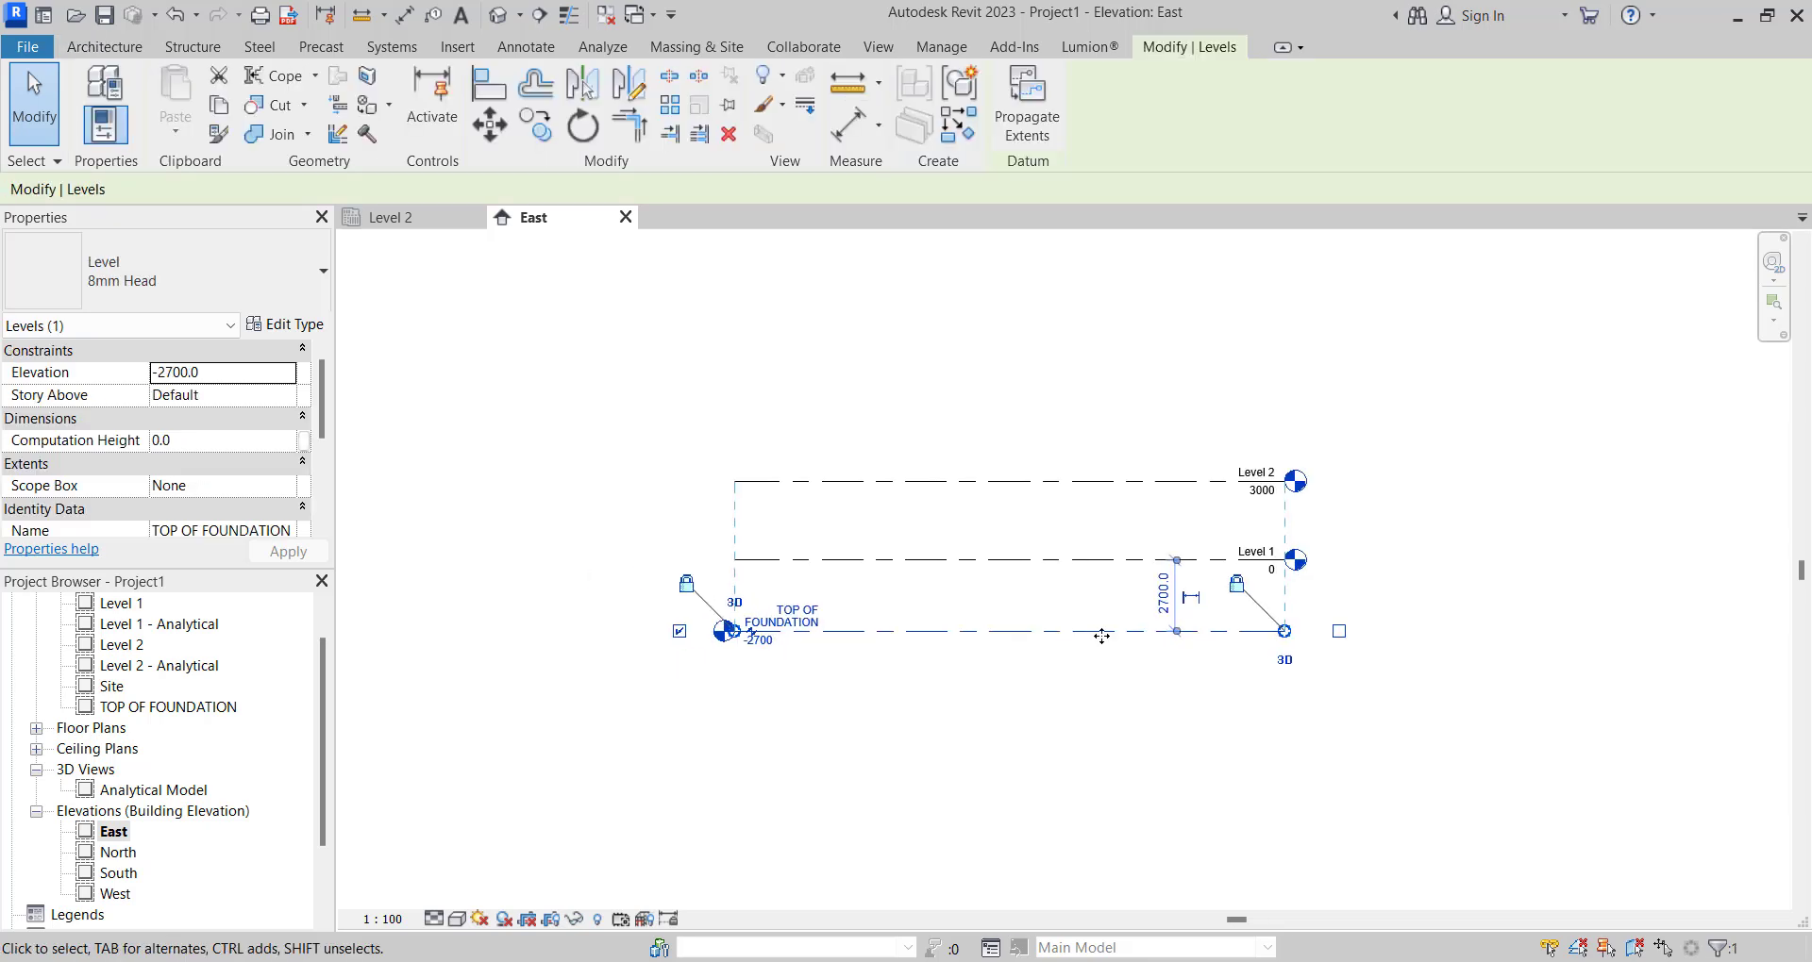
left_click(1338, 630)
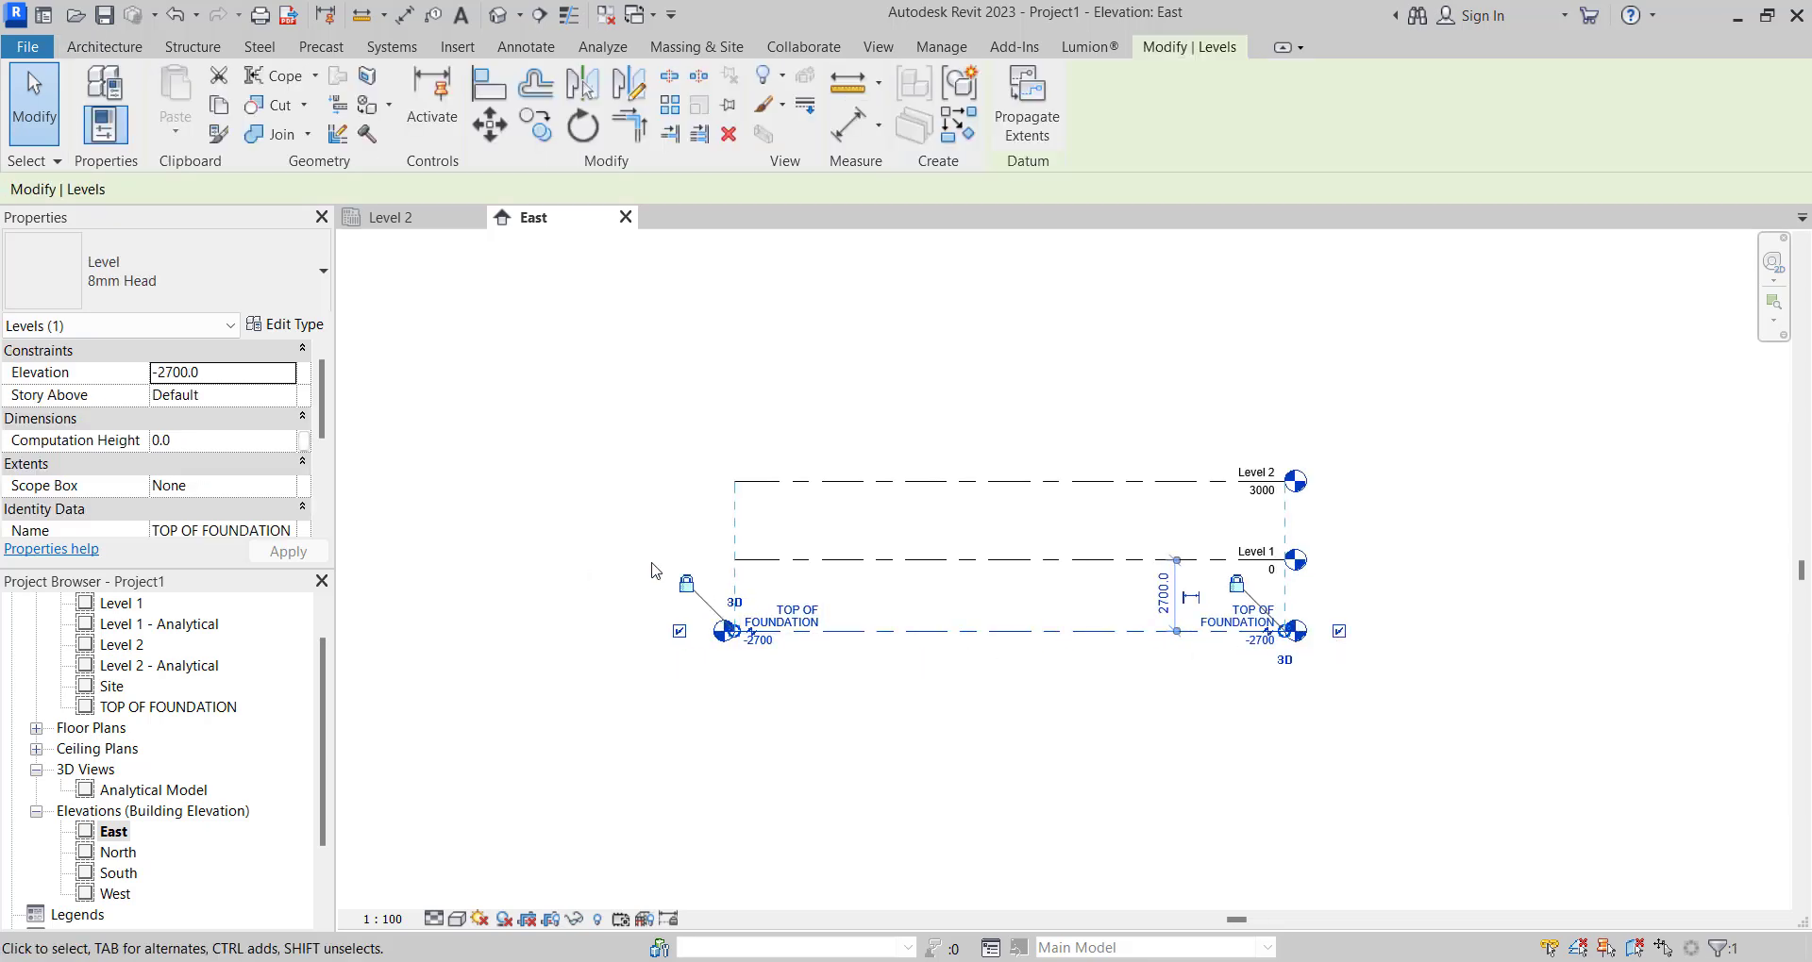
left_click(914, 433)
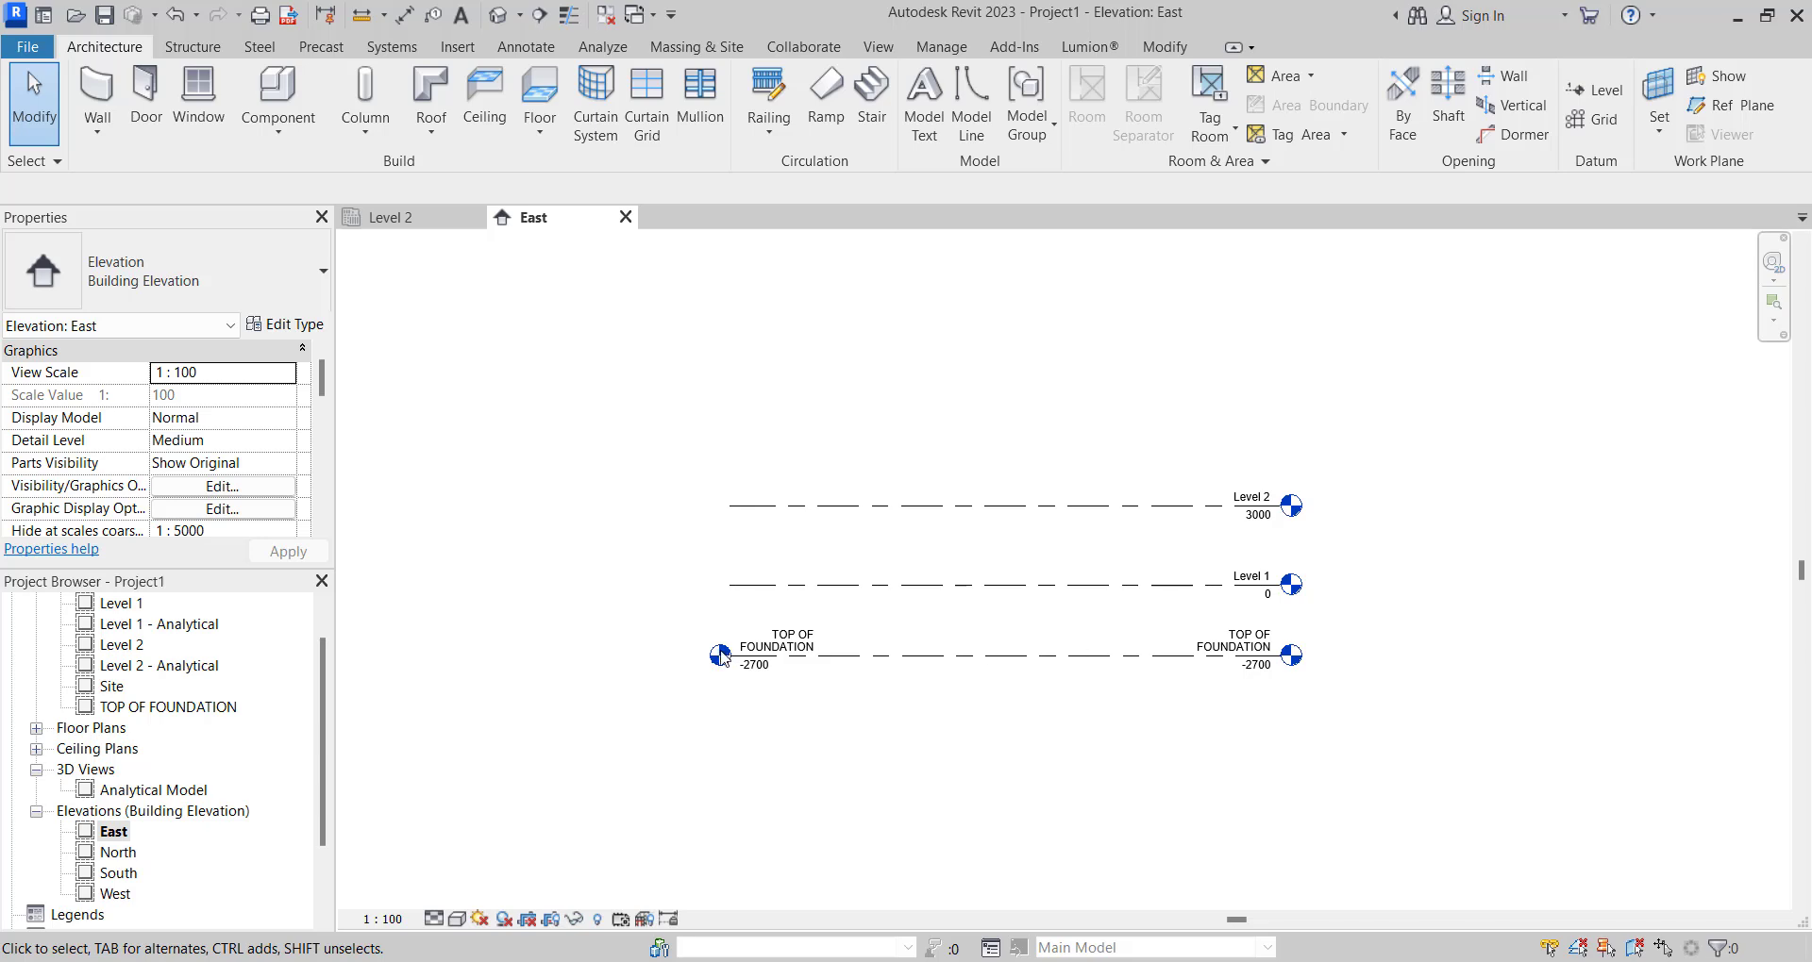
Open the TOP OF FOUNDATION structural plan.
middle_click_drag(775, 672, 761, 668)
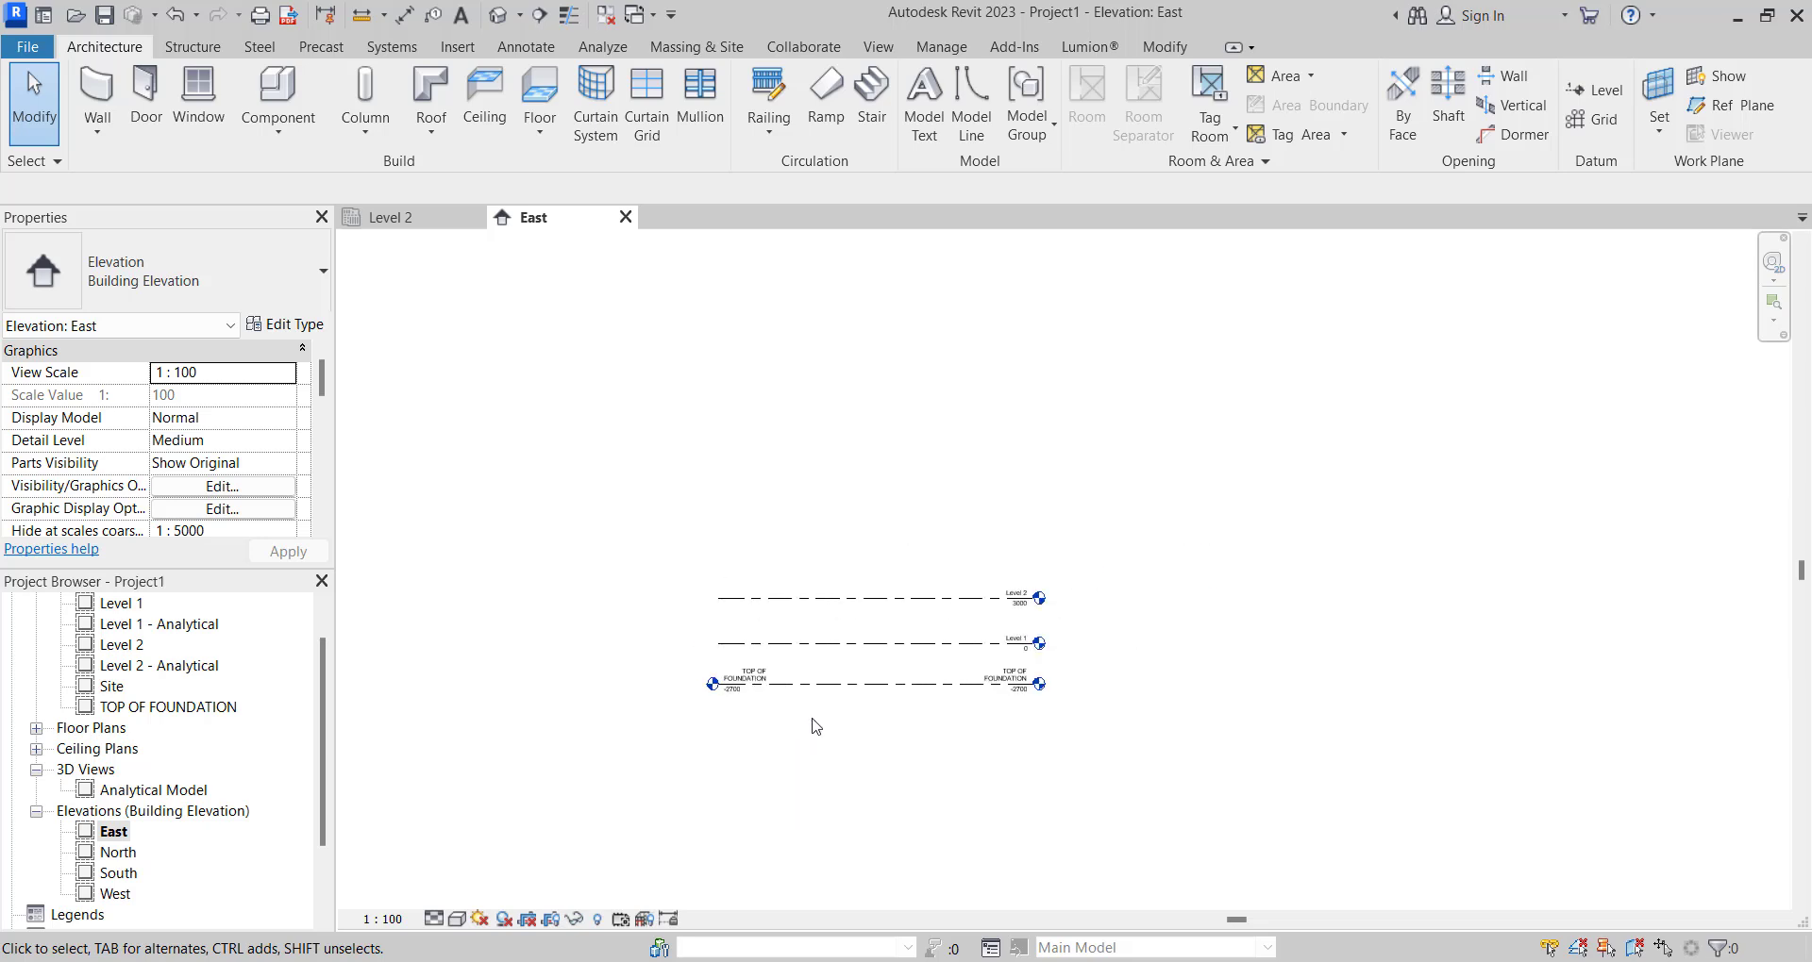
scroll(809, 724, "up", 3)
scroll(887, 678, "down", 3)
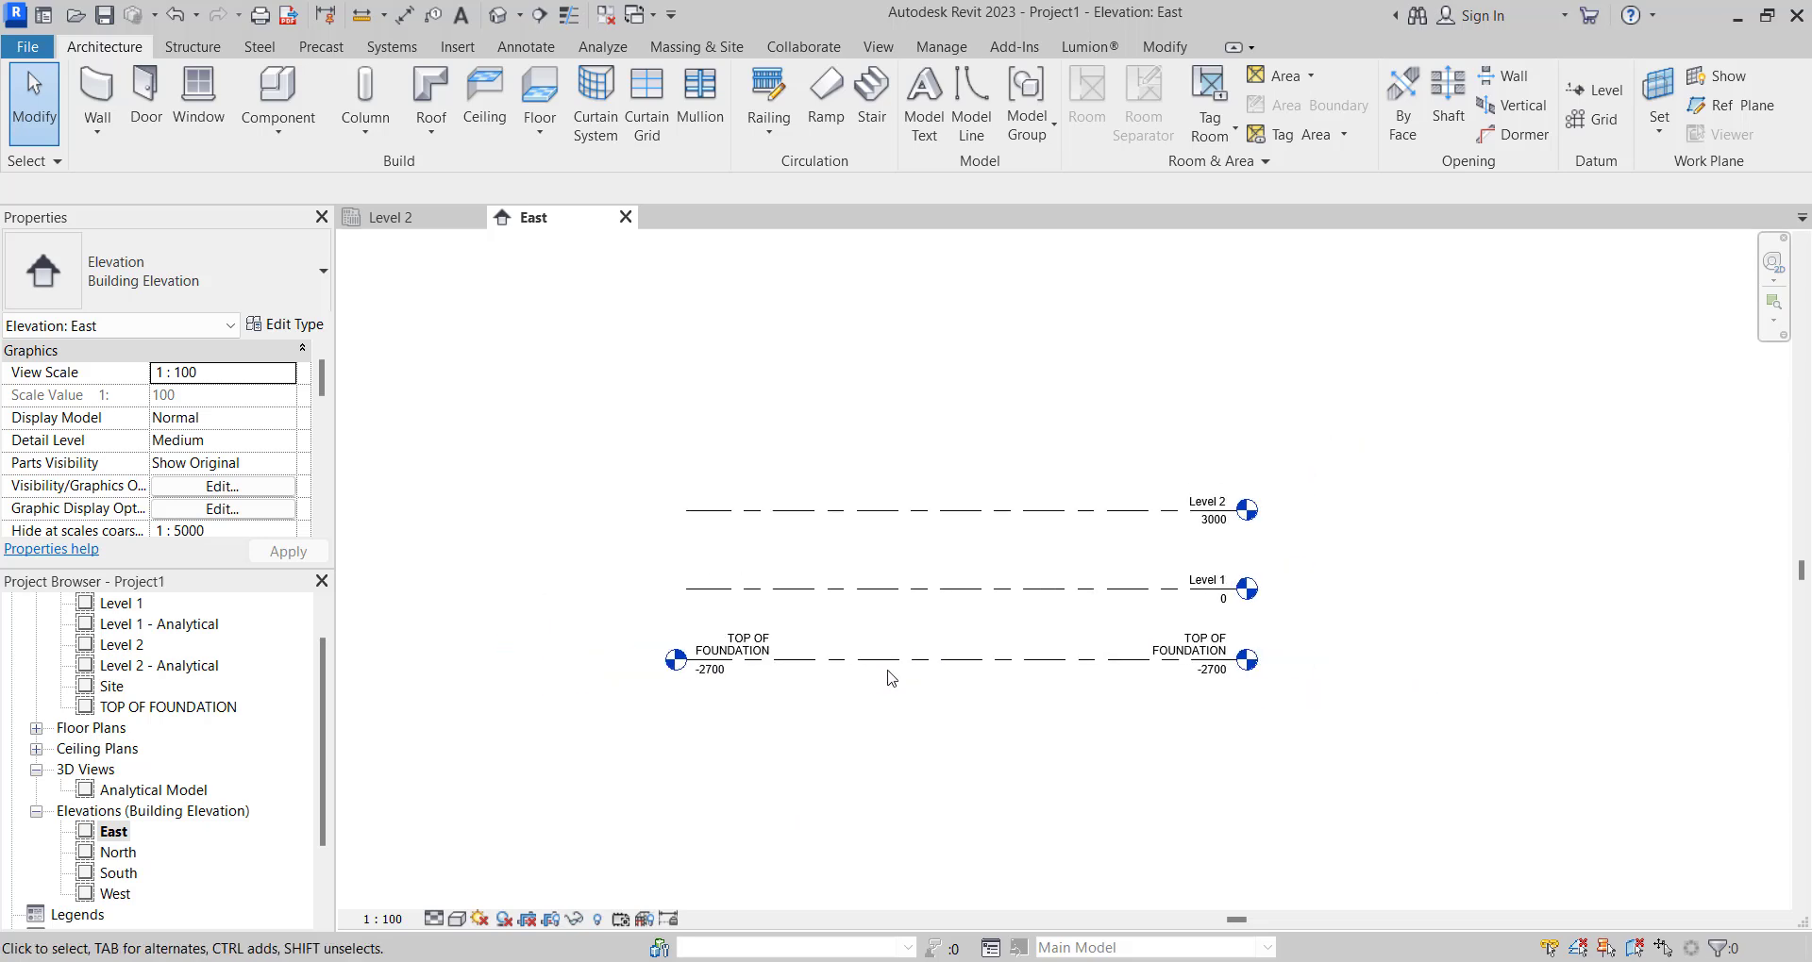
double_click(156, 710)
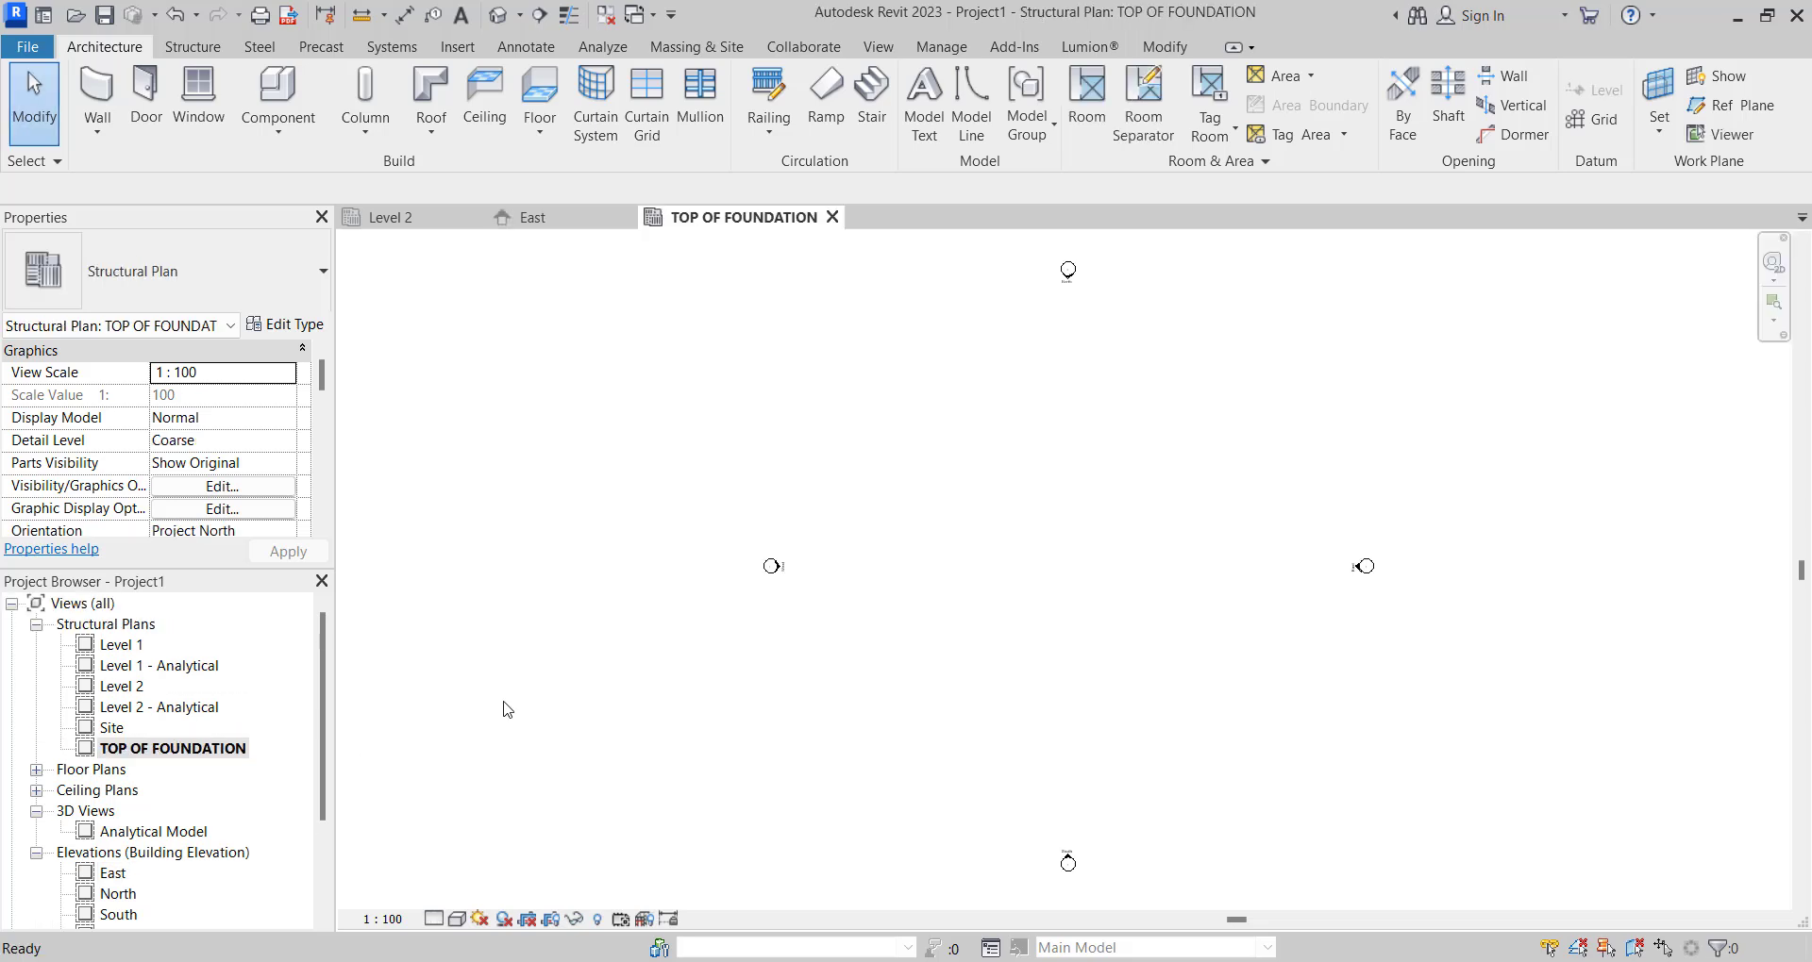
scroll(835, 639, "down", 4)
scroll(916, 624, "up", 4)
scroll(917, 621, "down", 2)
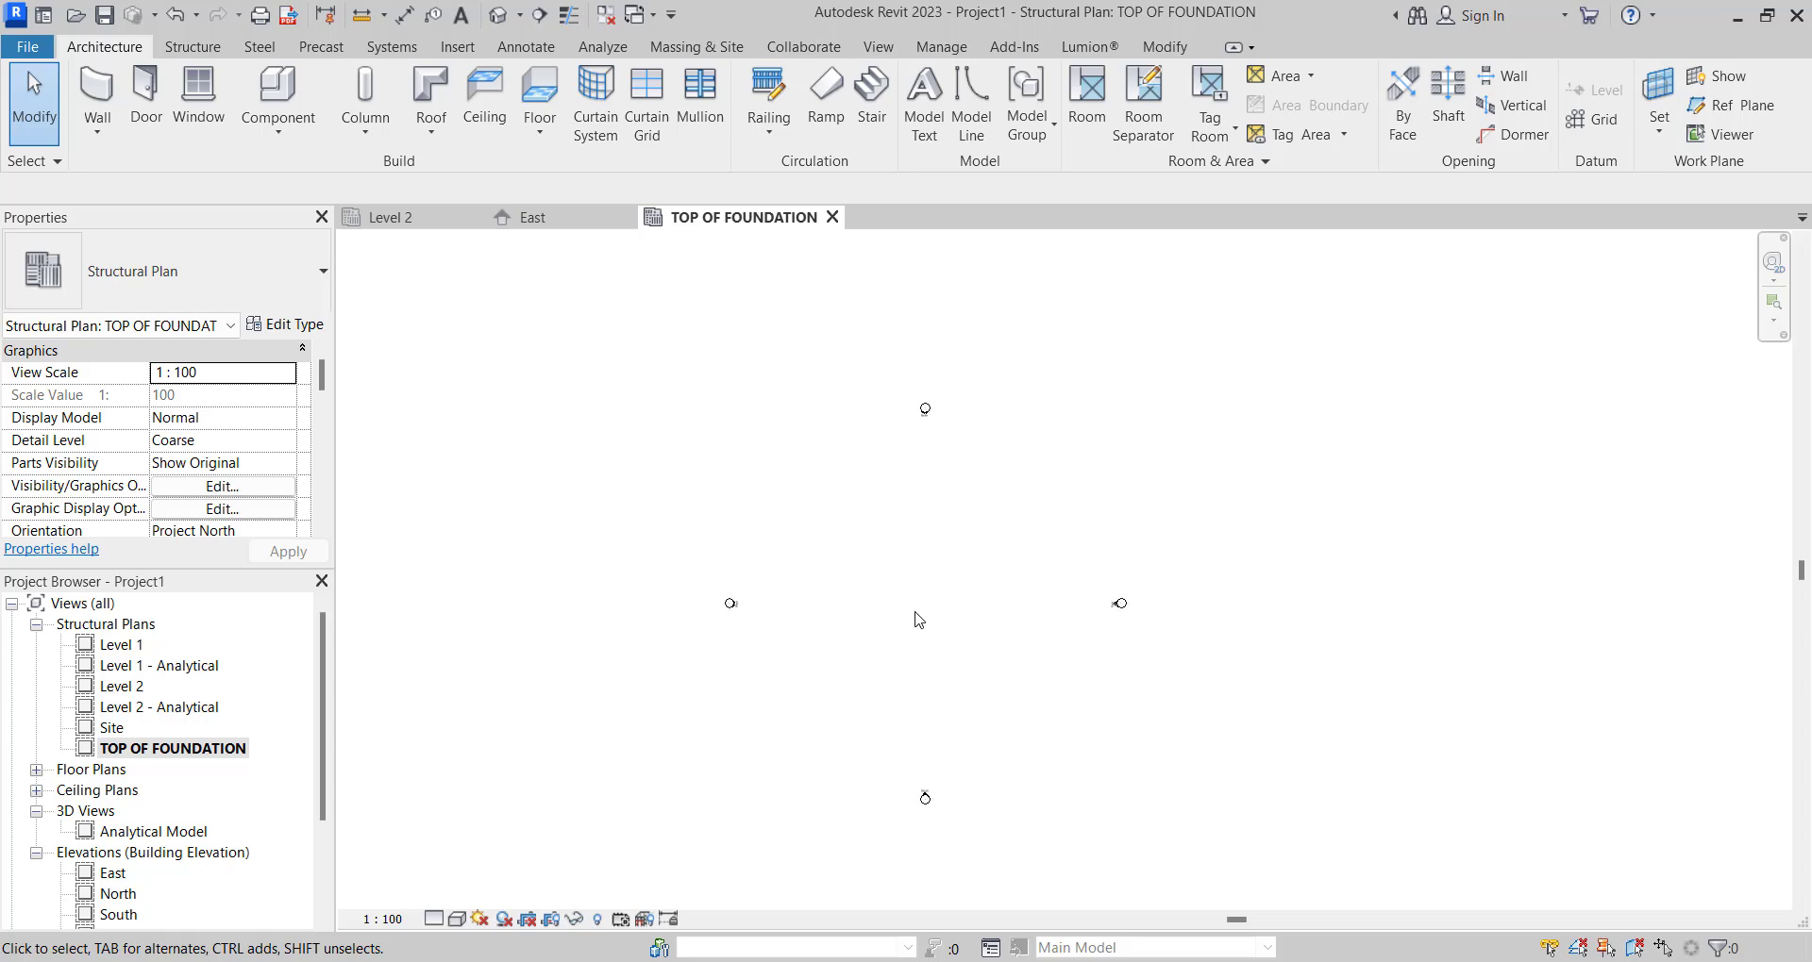
scroll(892, 613, "up", 3)
Create a structural foundation slab with a rectangular boundary of about 14000 by 14000 mm between the elevation markers.
left_click(170, 53)
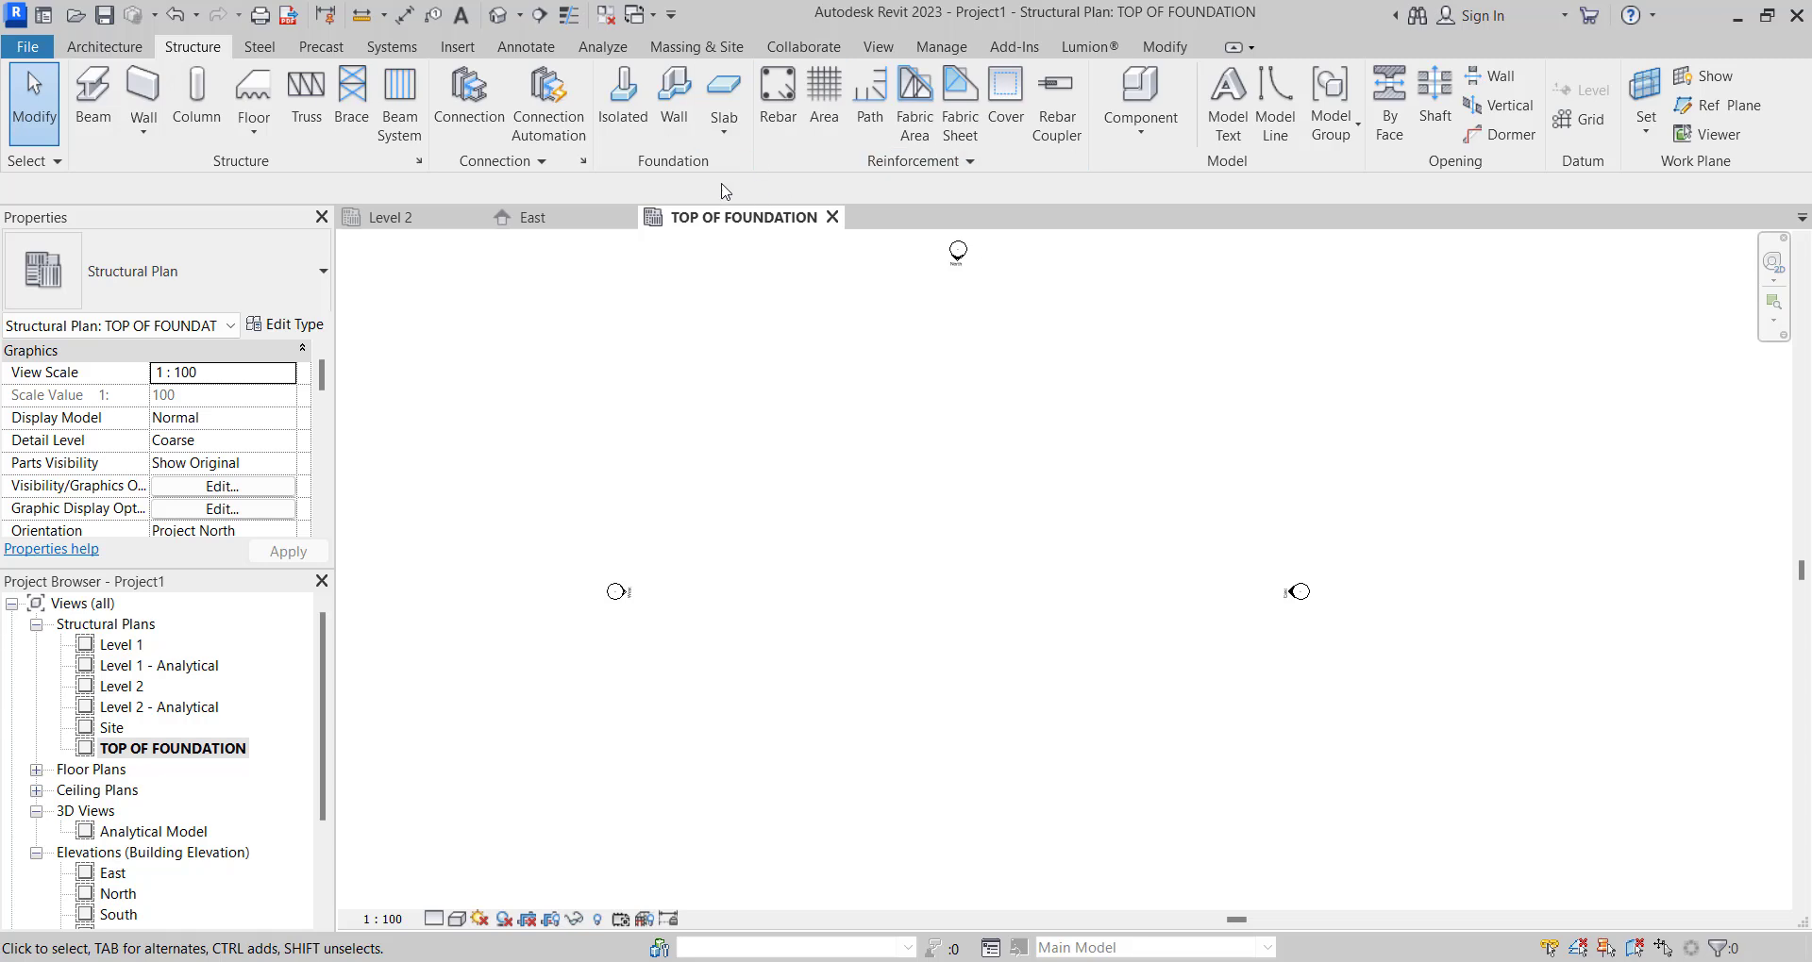
left_click(724, 133)
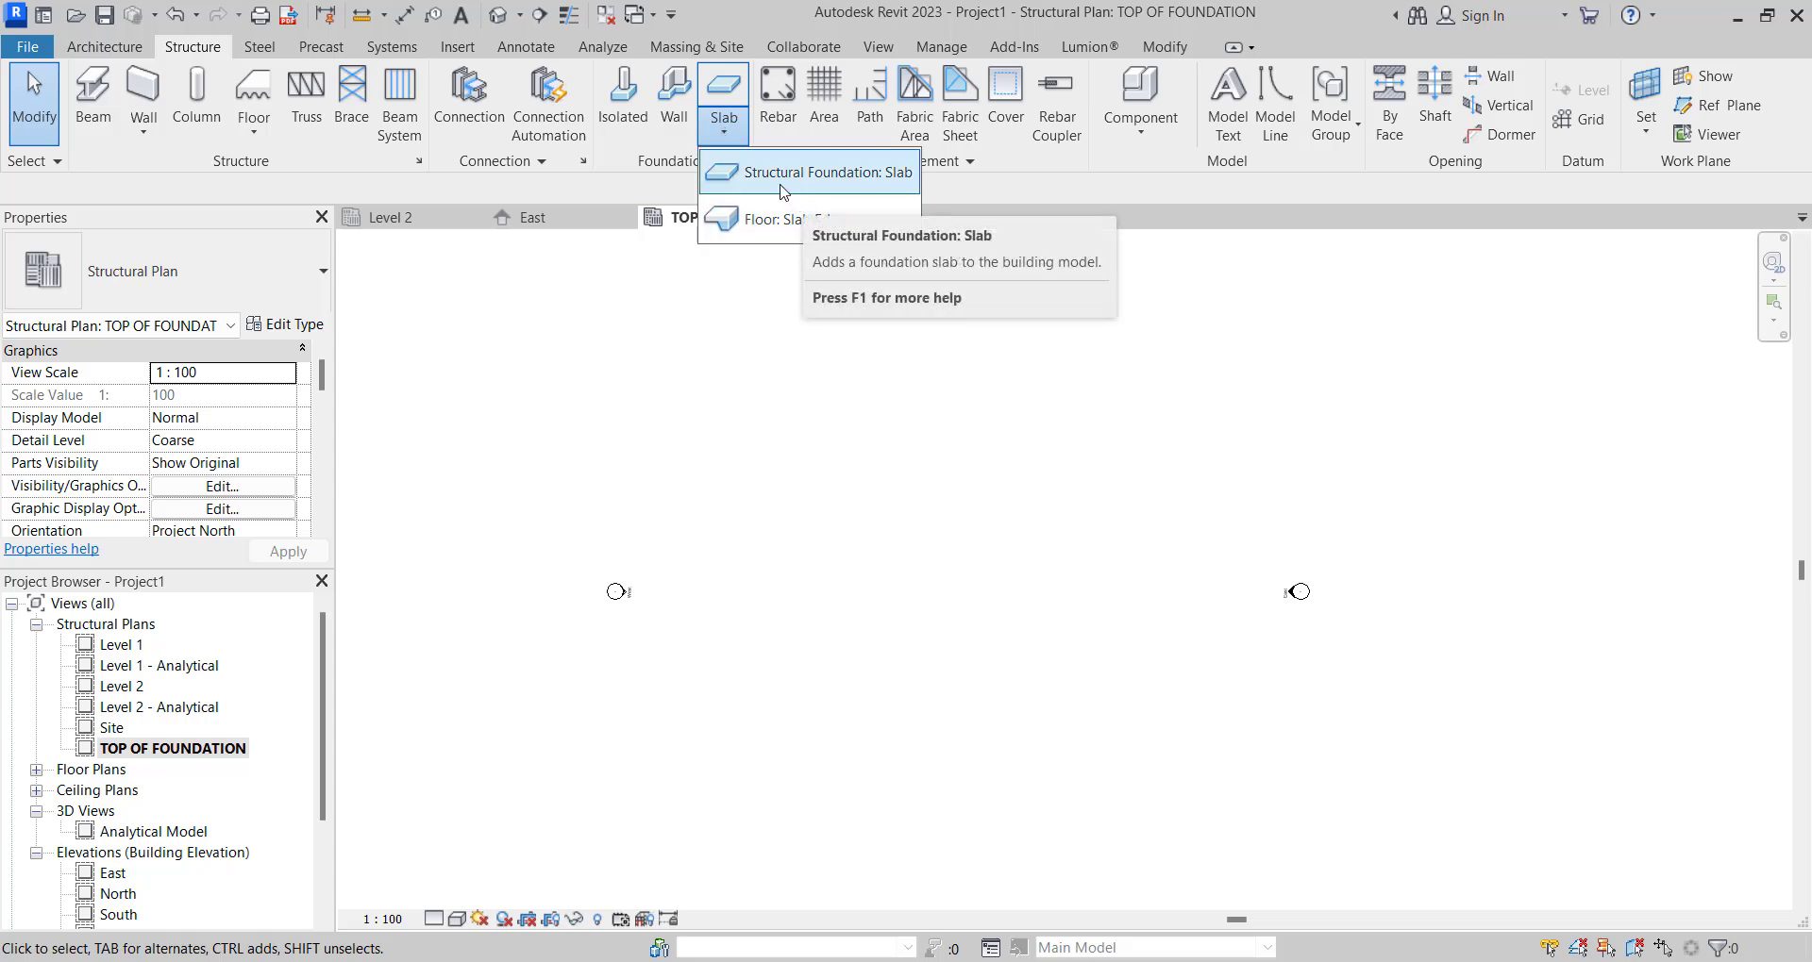
left_click(863, 176)
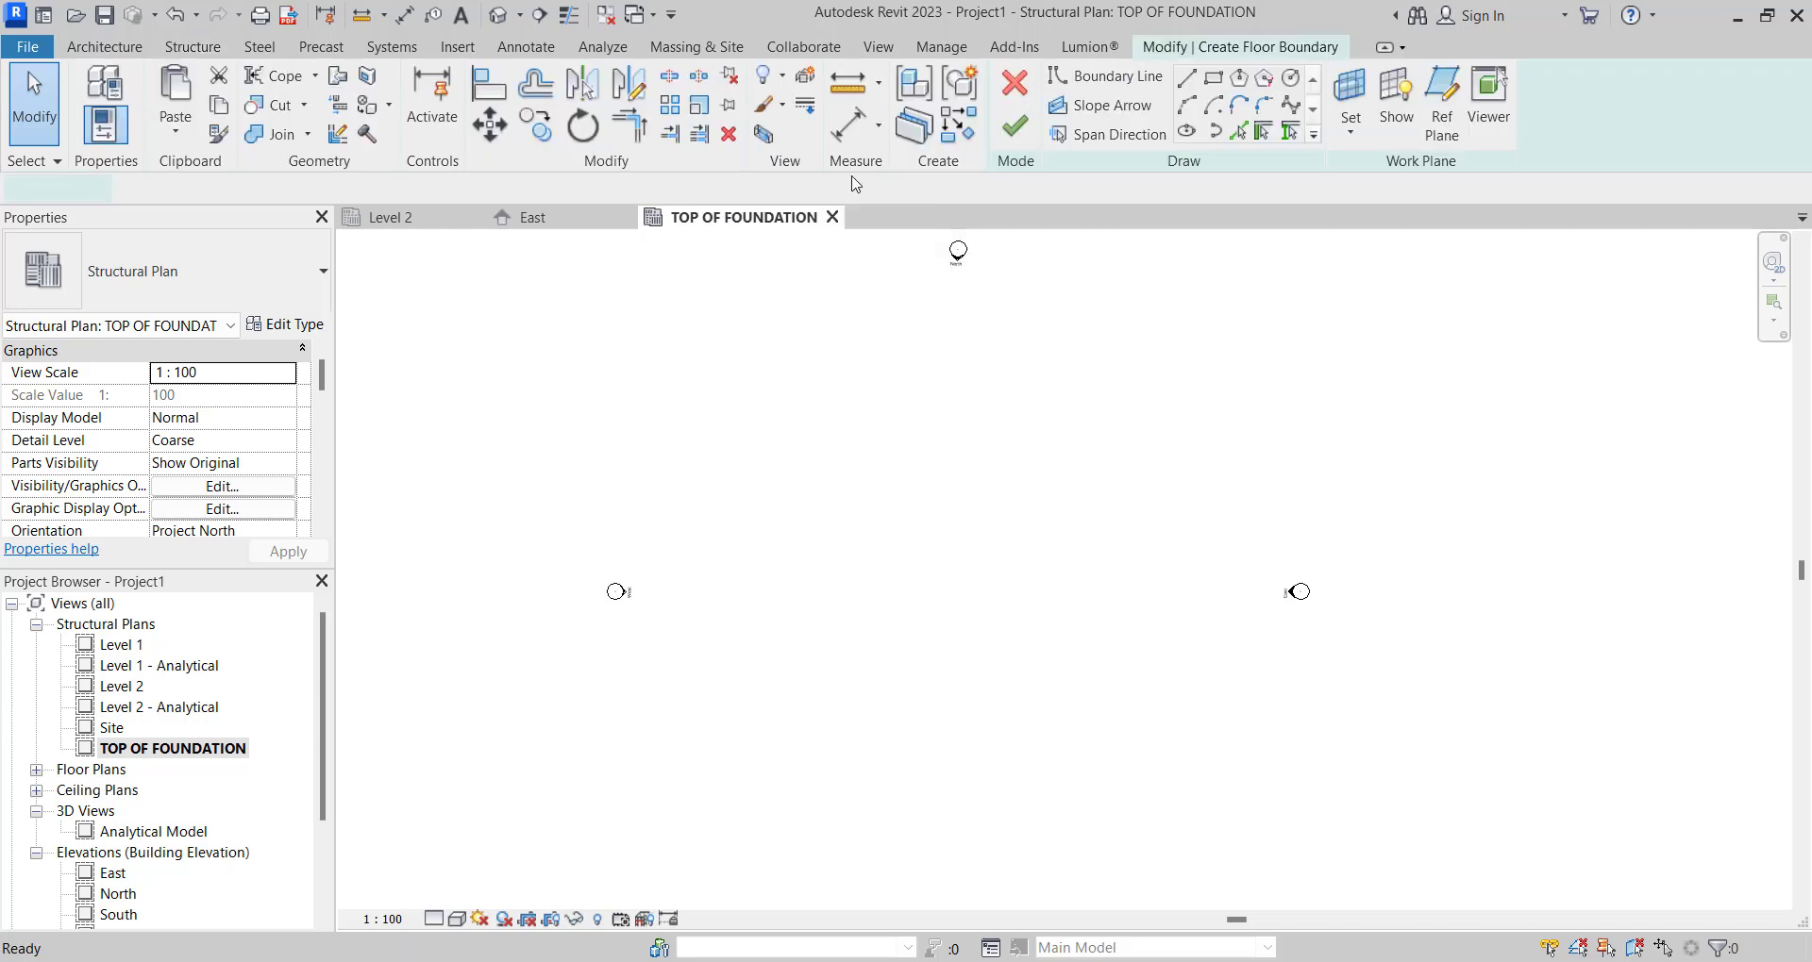
left_click(1215, 81)
left_click(822, 484)
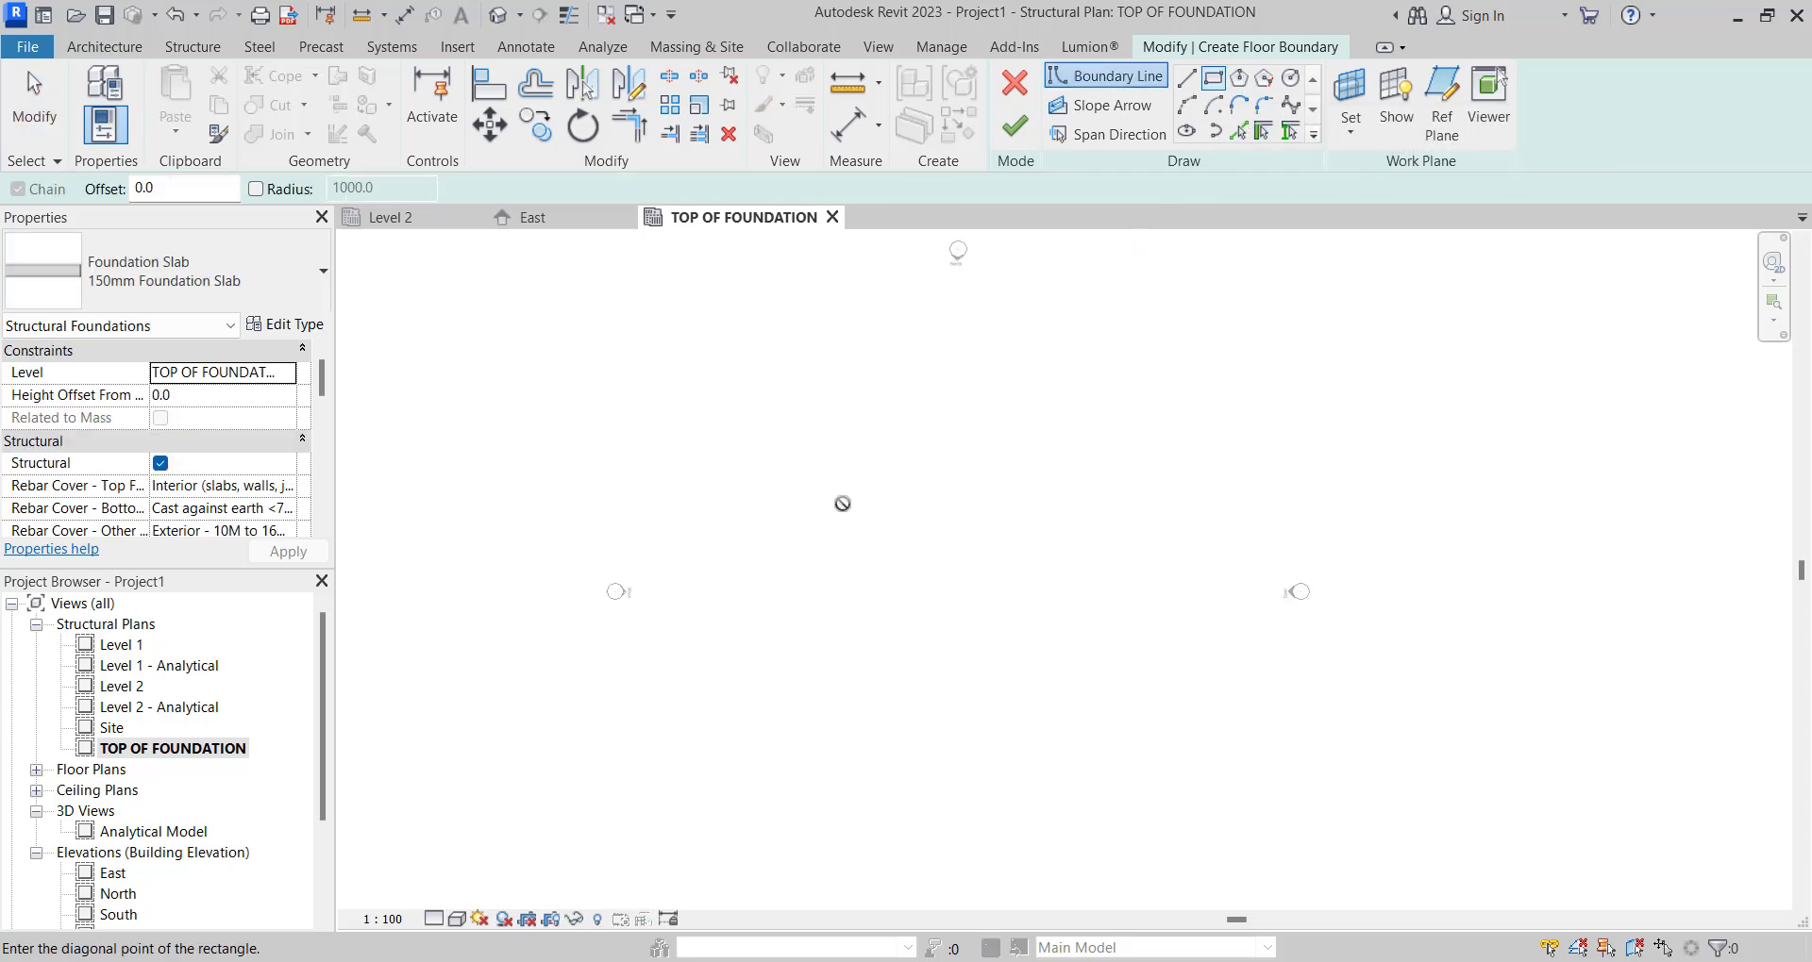
left_click(1013, 673)
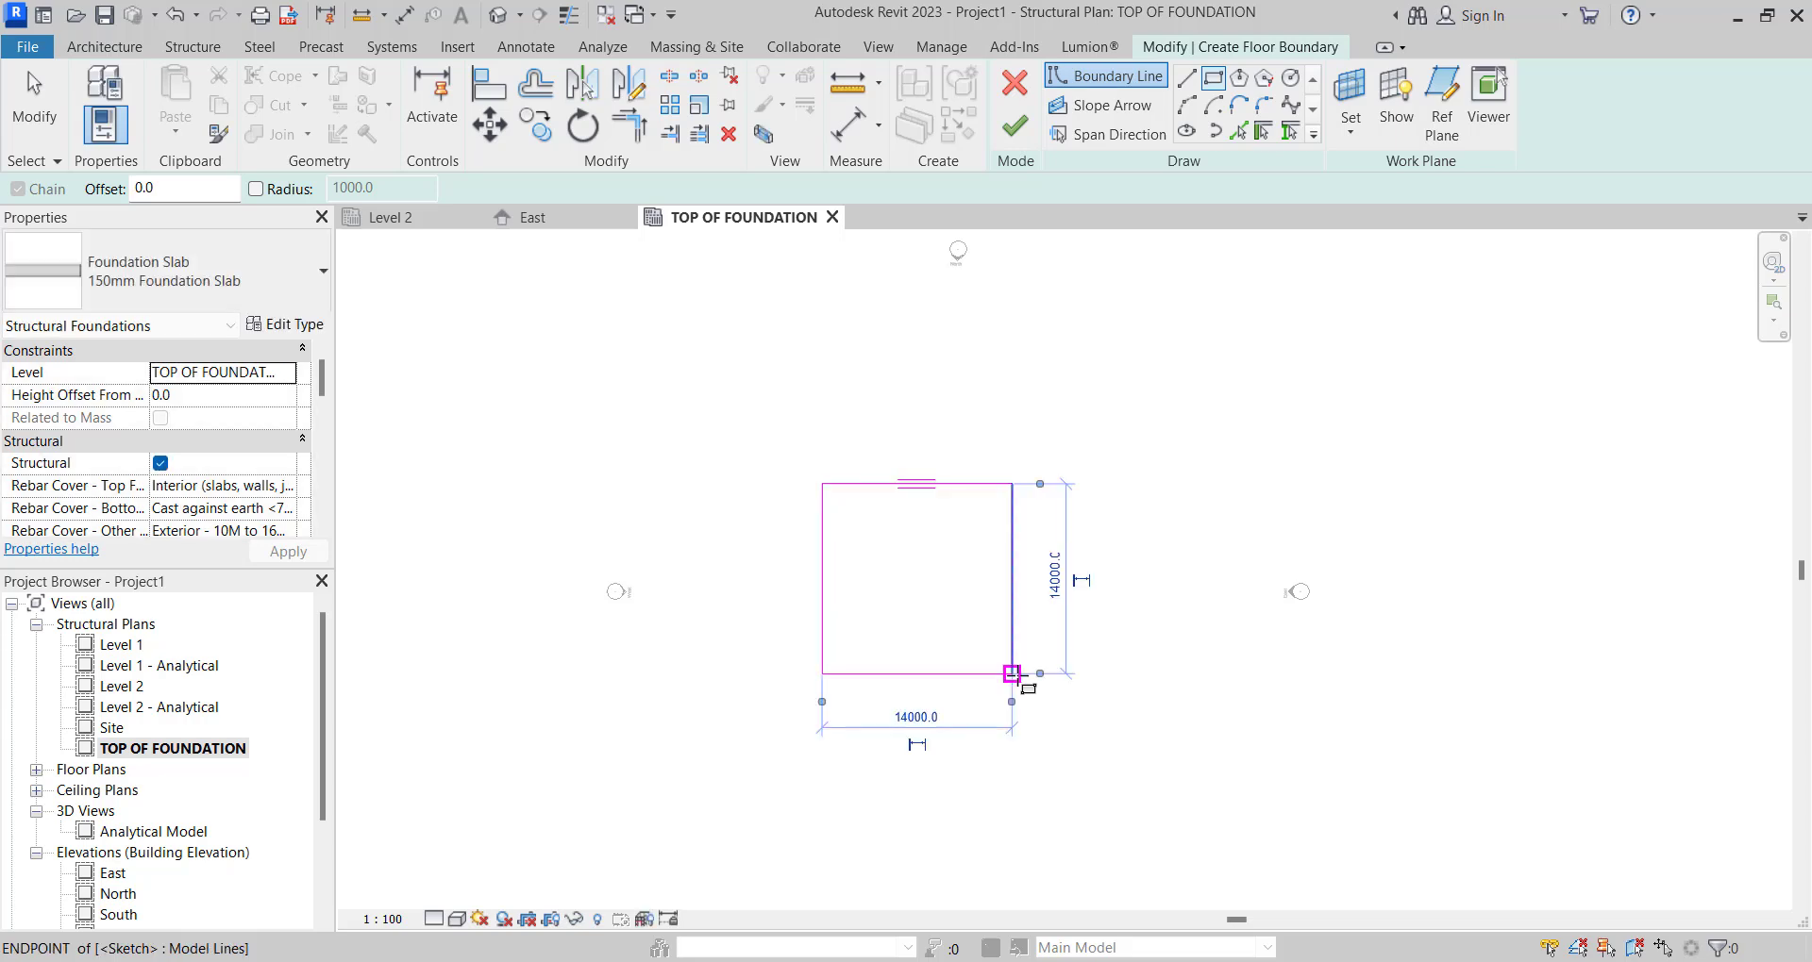
left_click(1015, 125)
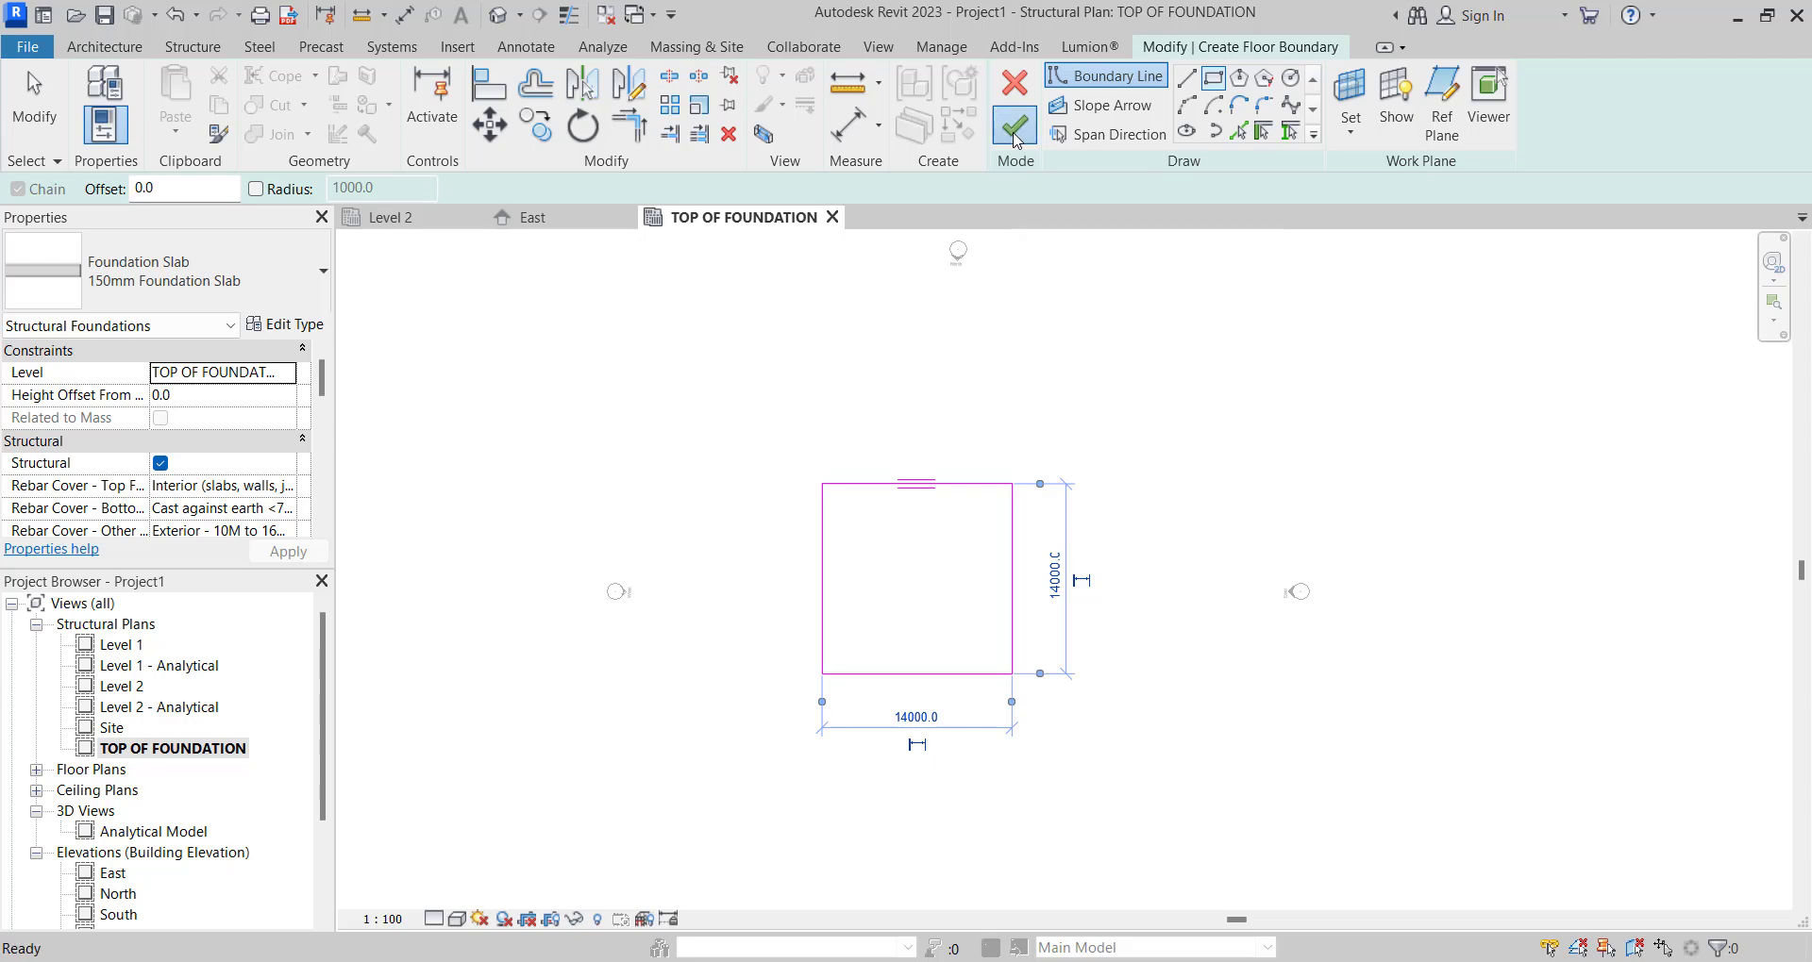
Finish the foundation slab and delete its span direction symbol from the plan.
left_click(598, 425)
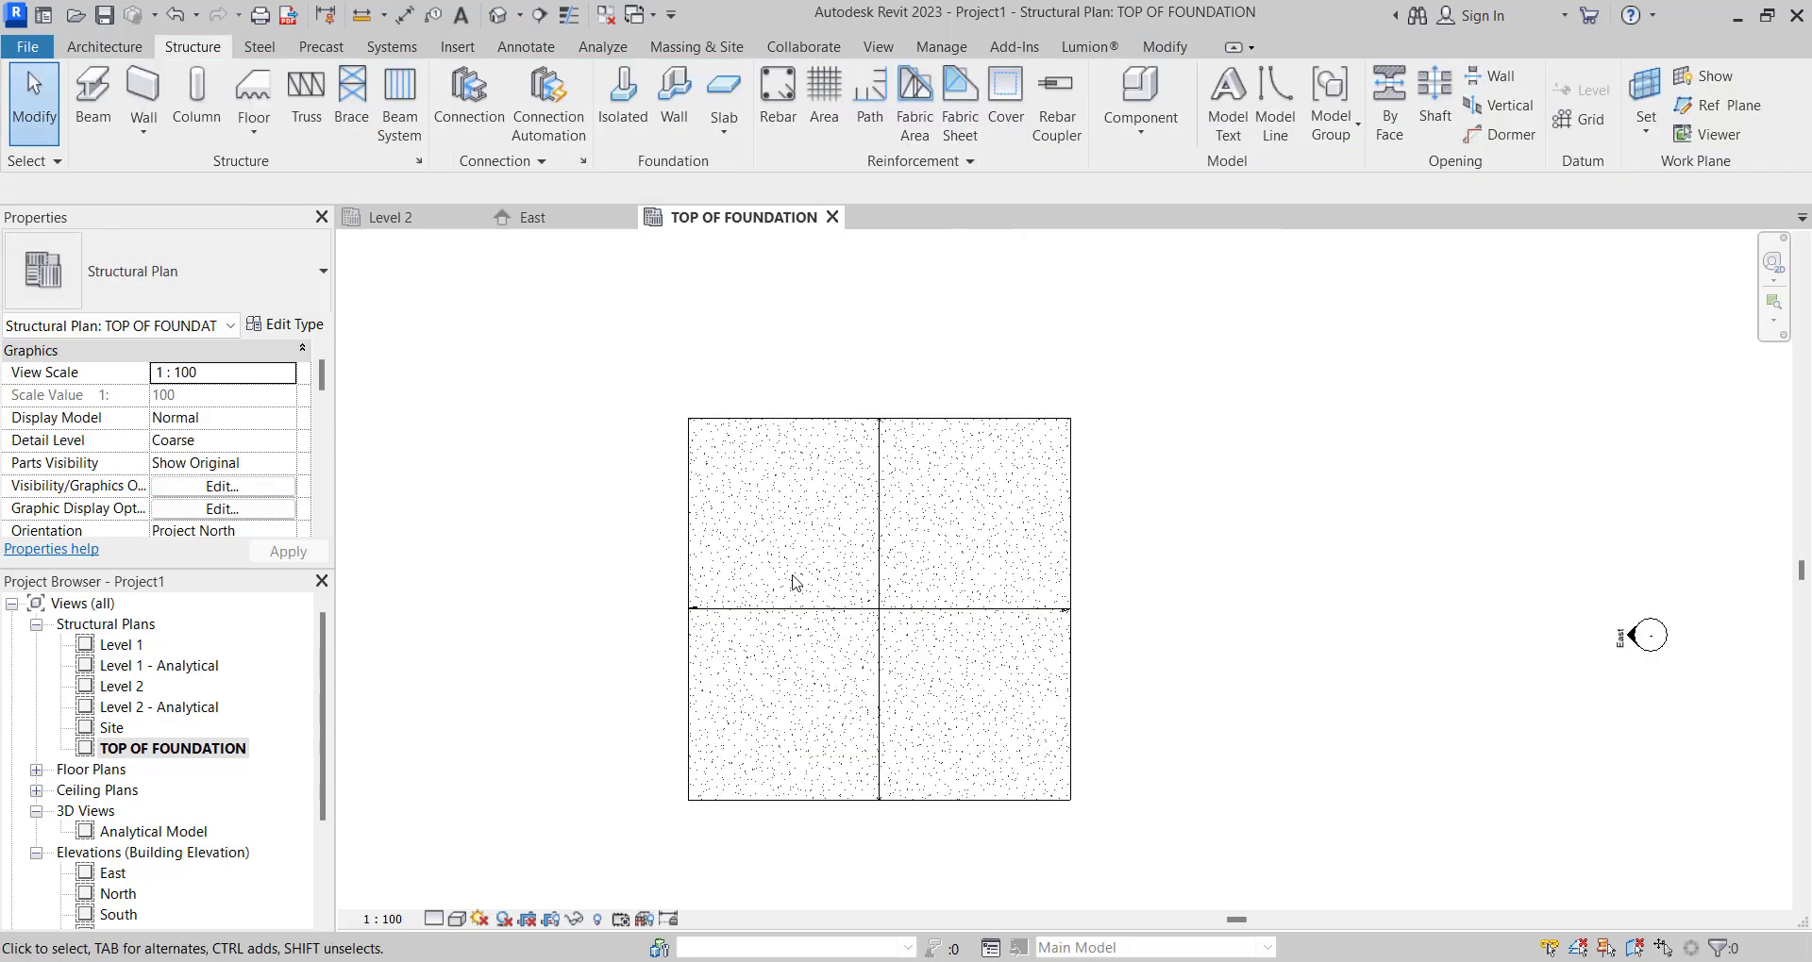
scroll(906, 557, "up", 5)
scroll(917, 534, "down", 3)
scroll(930, 530, "up", 3)
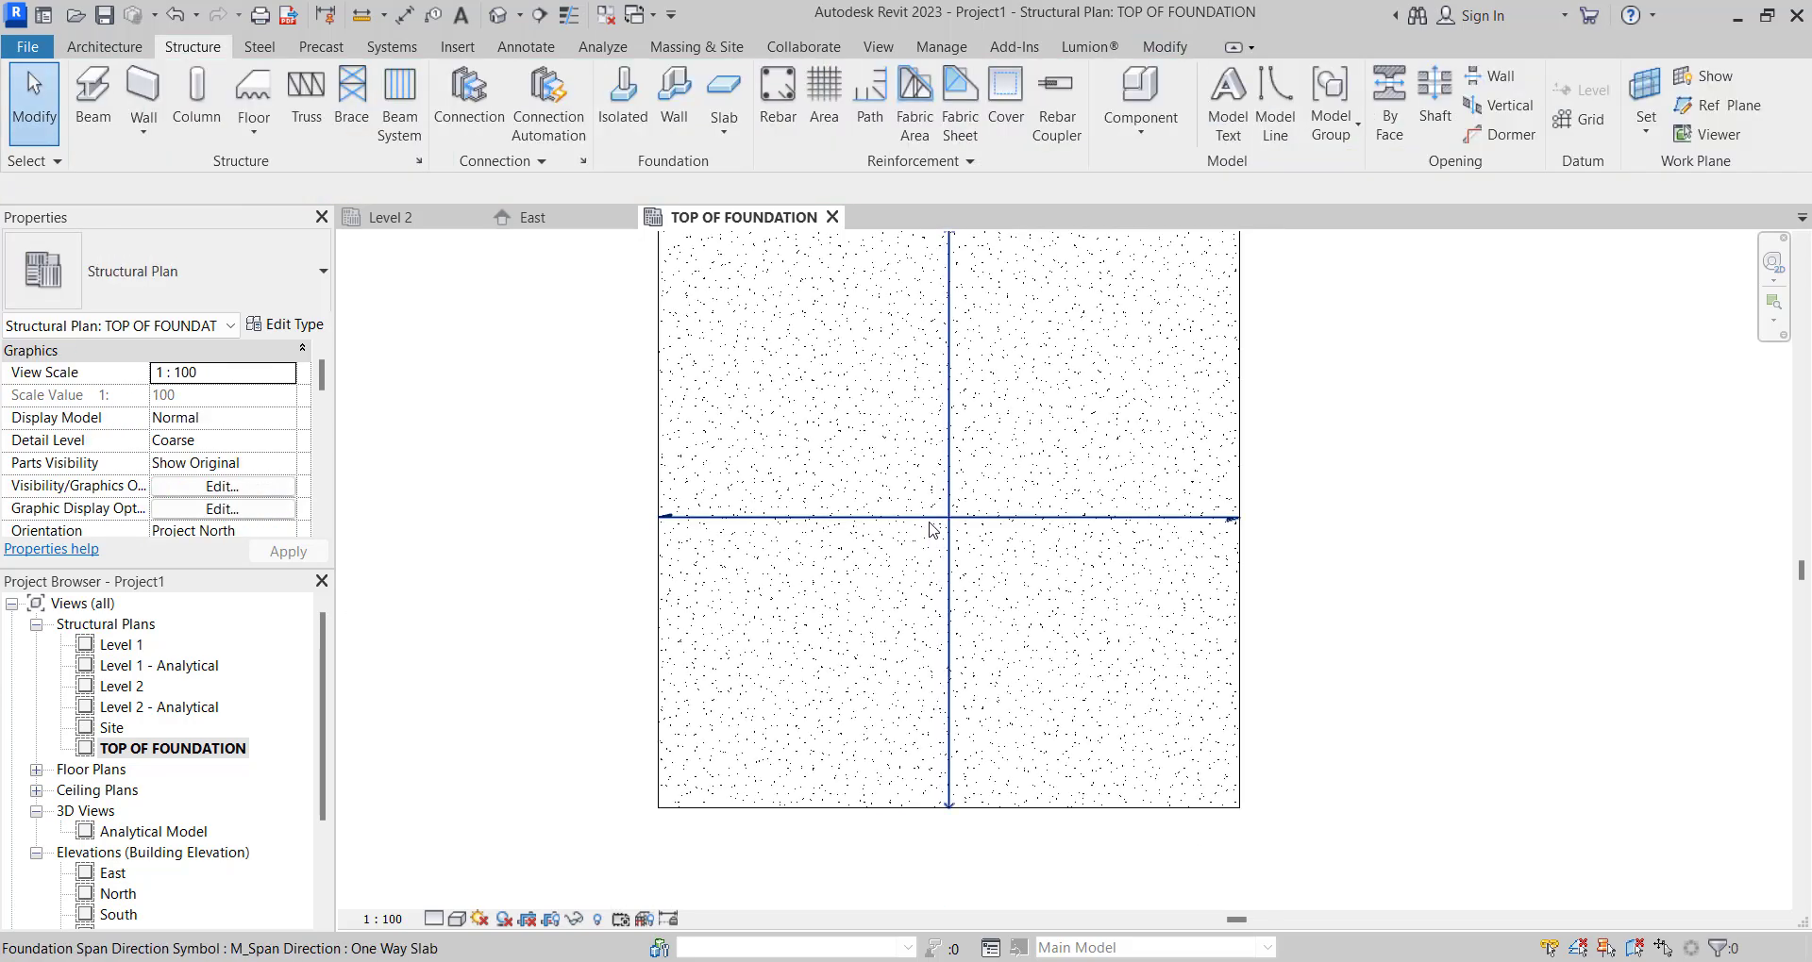
left_click(933, 531)
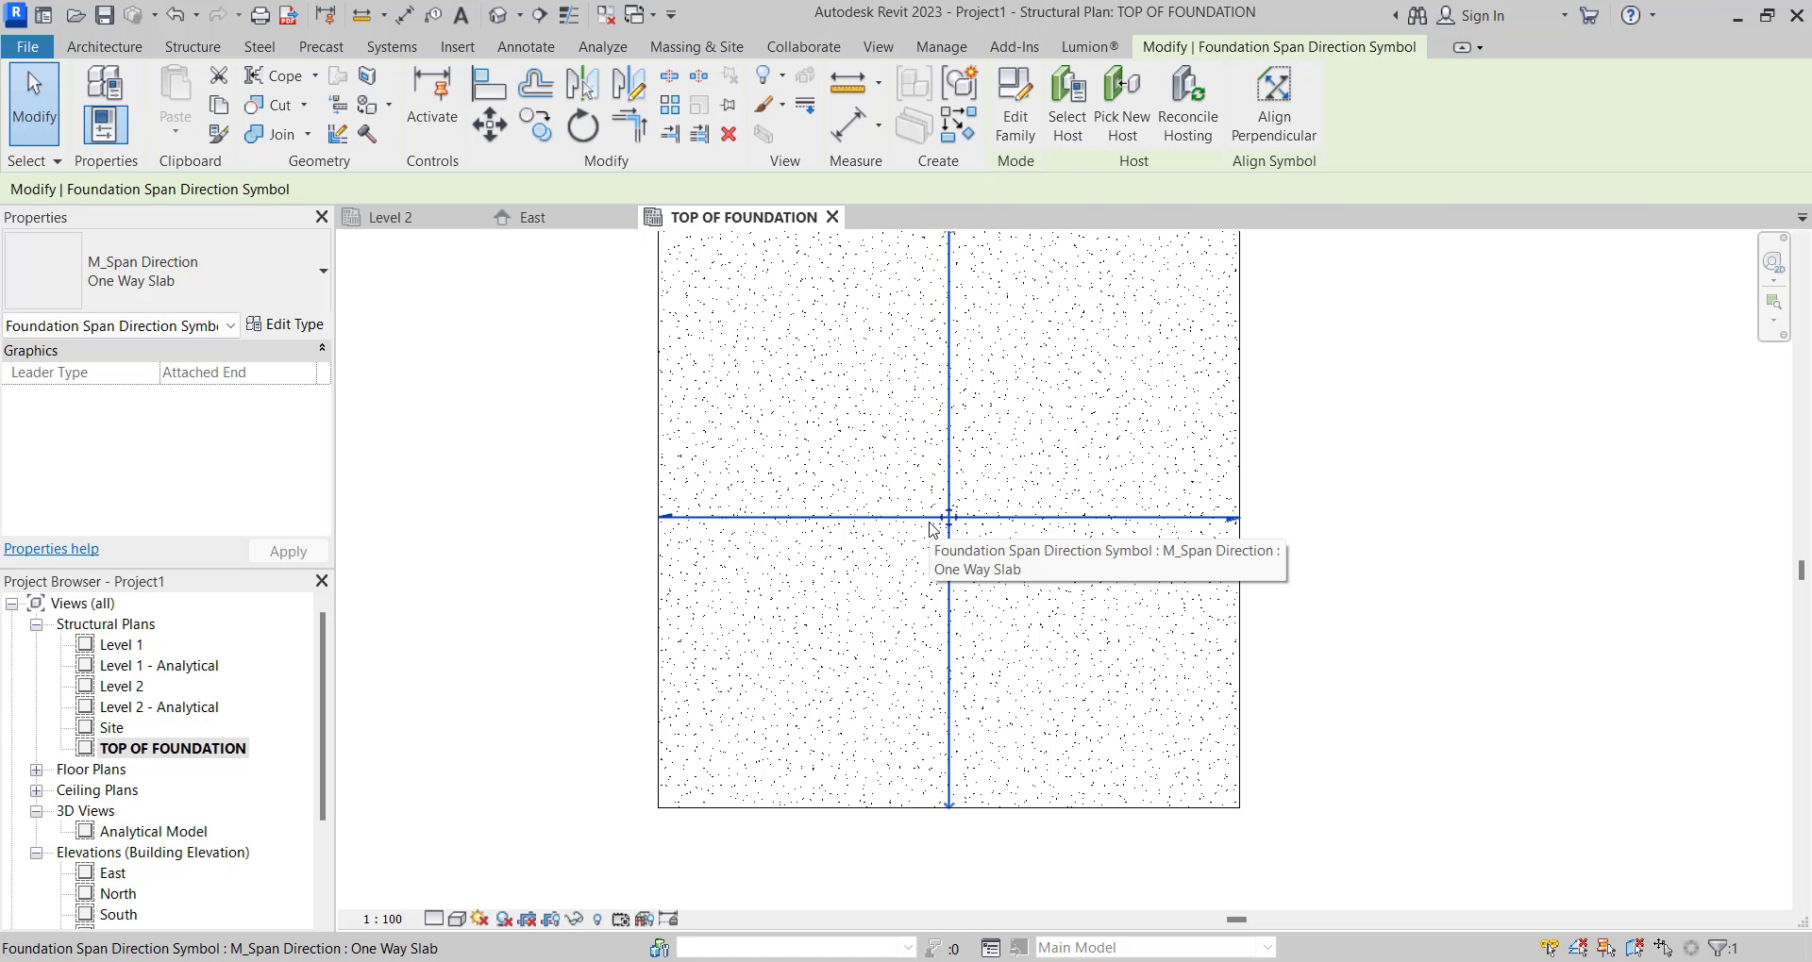
scroll(1017, 485, "down", 2)
scroll(968, 528, "up", 3)
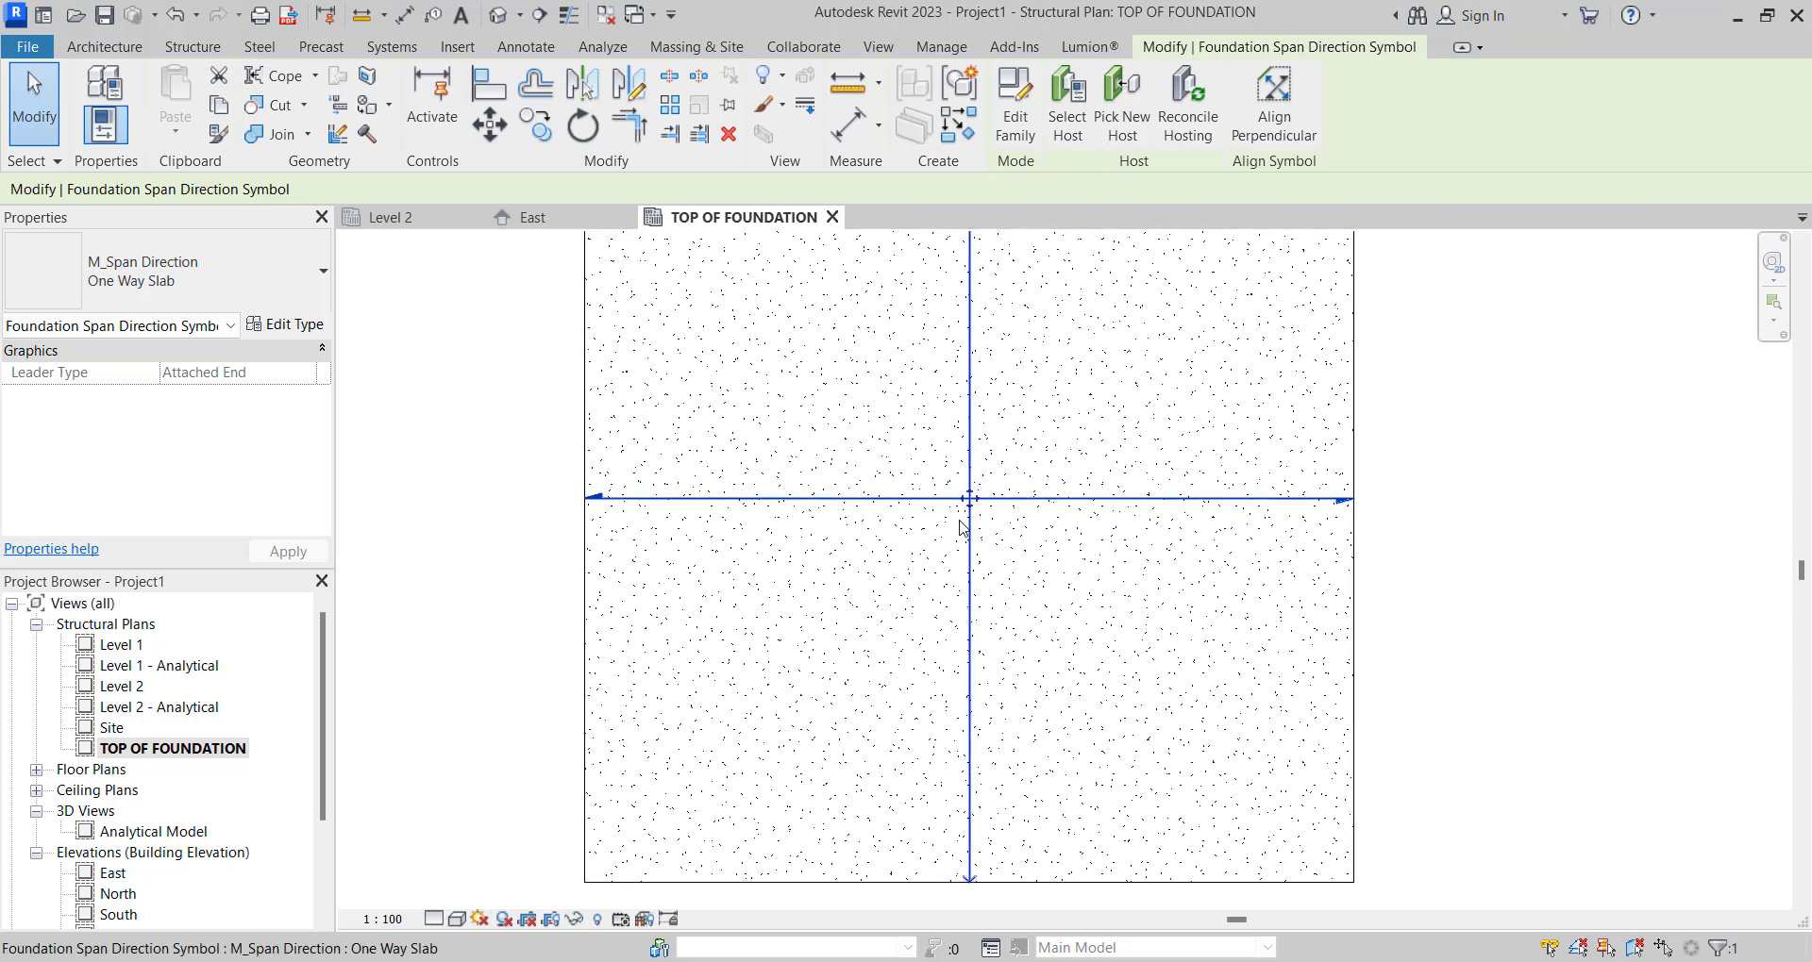
scroll(940, 524, "down", 1)
scroll(942, 522, "down", 3)
key("Escape")
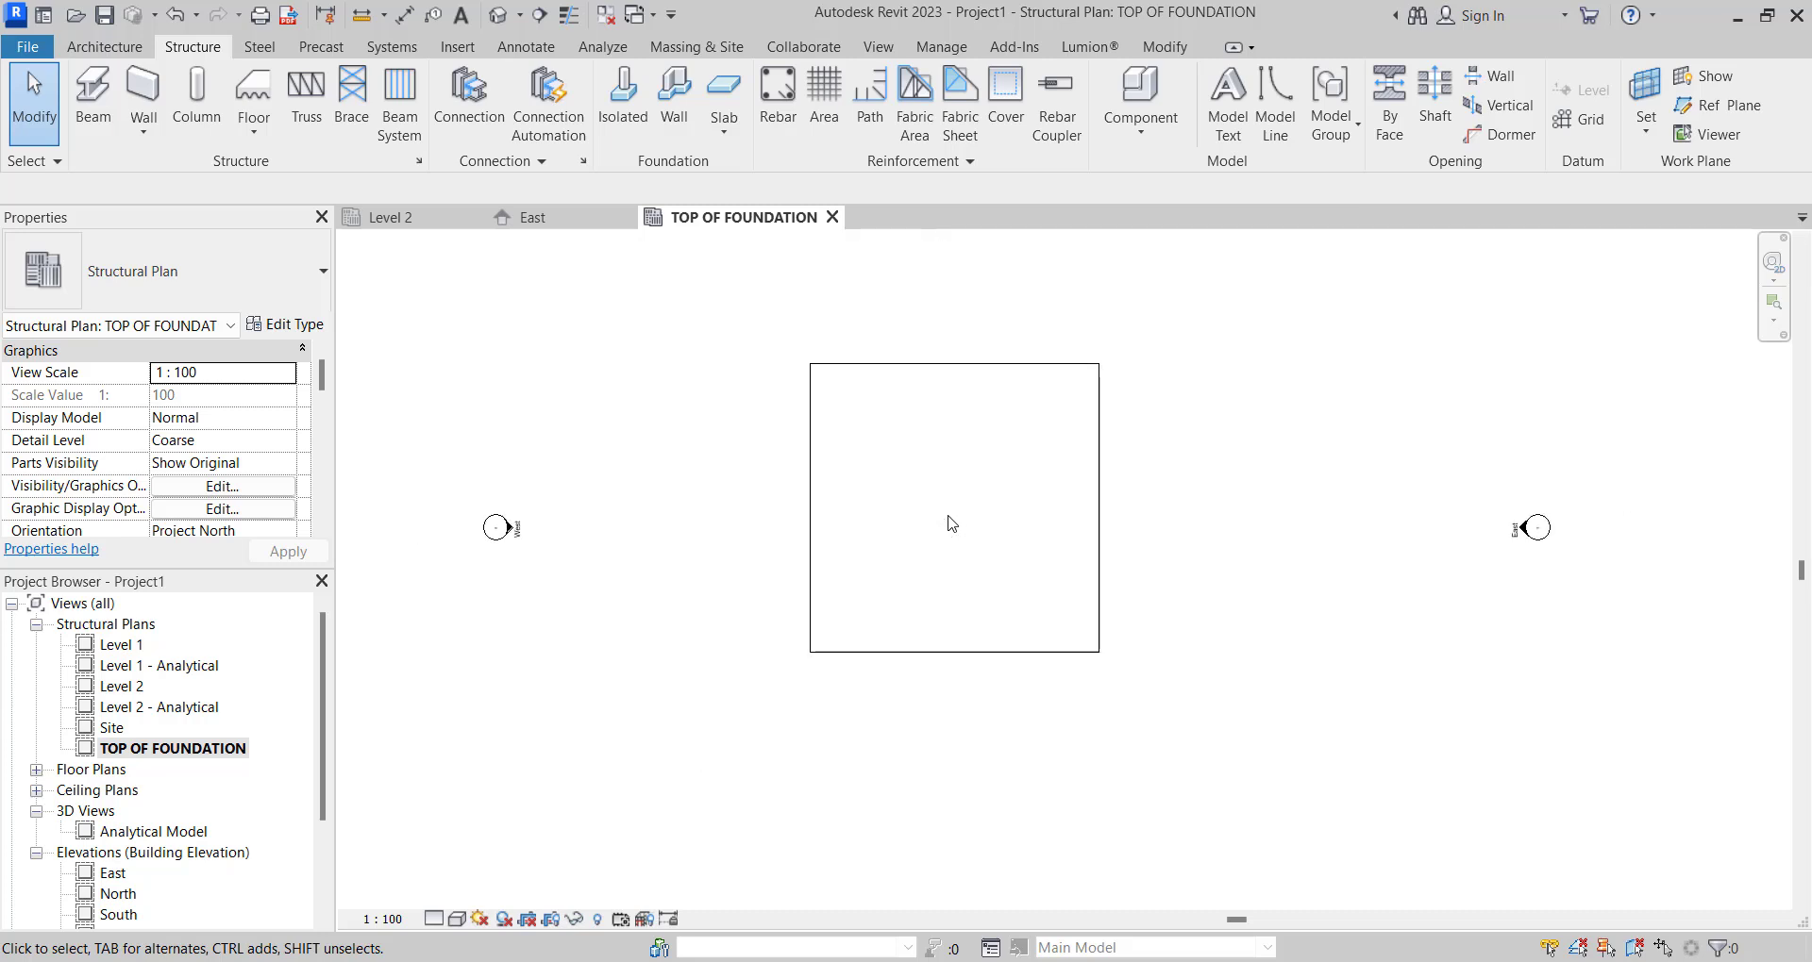
scroll(793, 477, "down", 1)
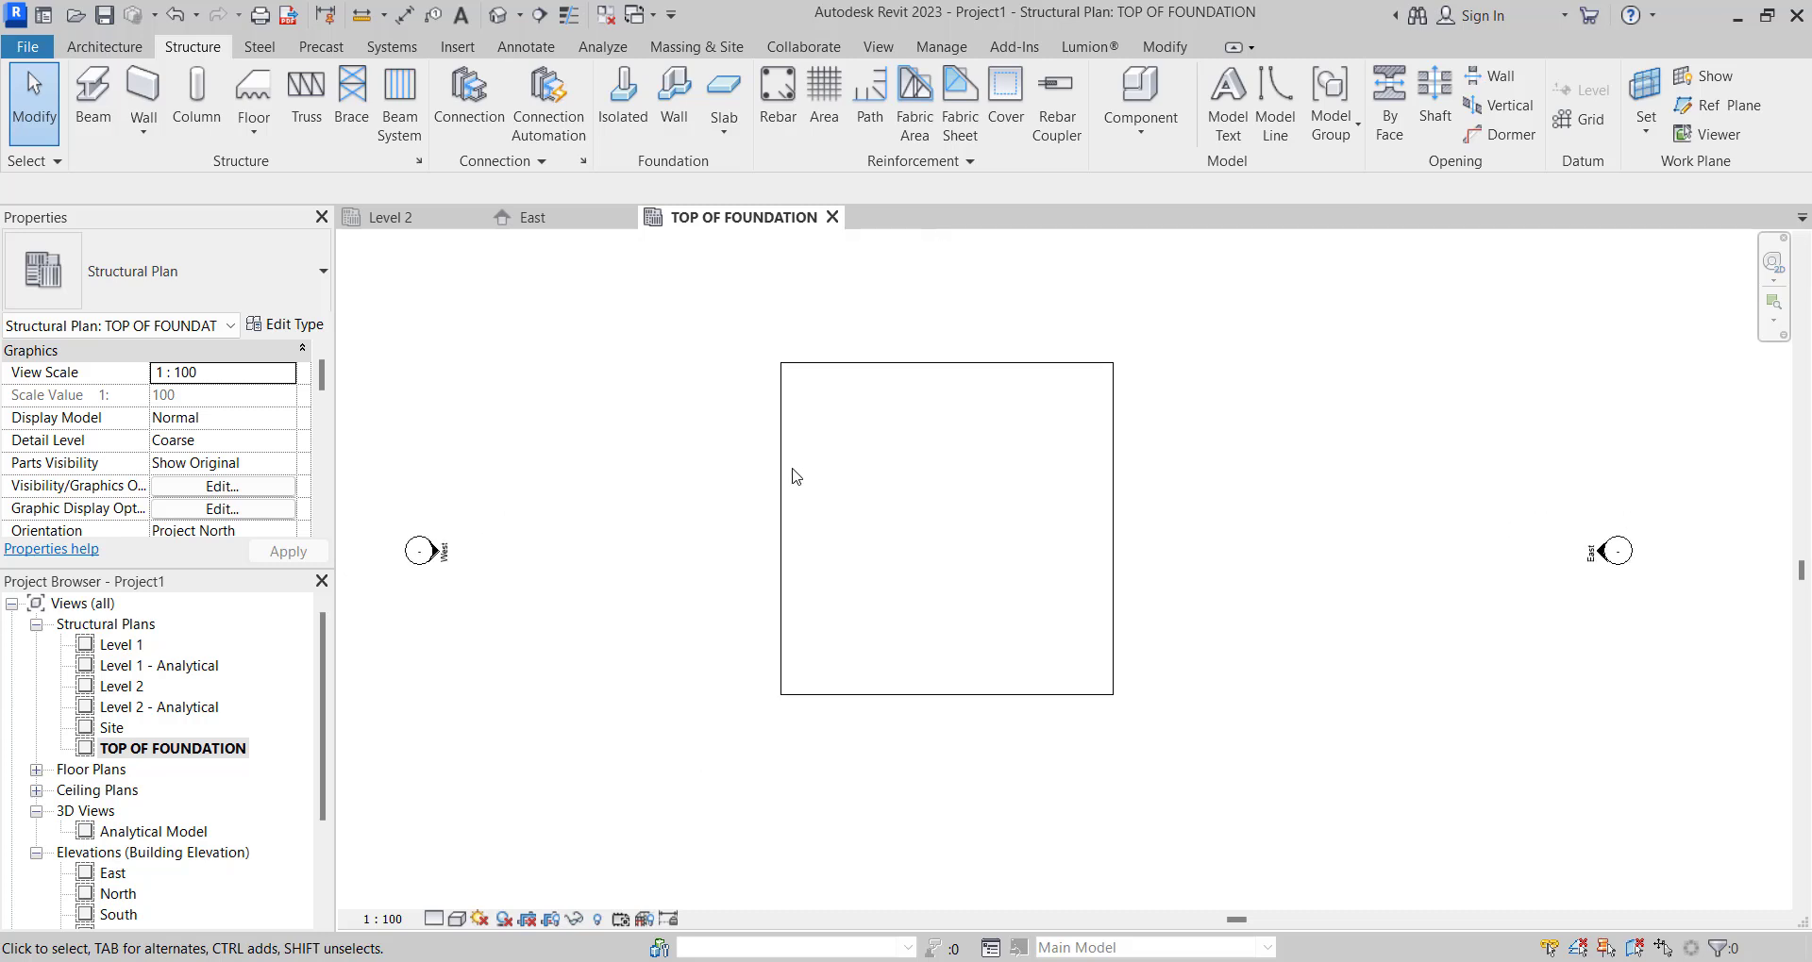
scroll(830, 465, "up", 1)
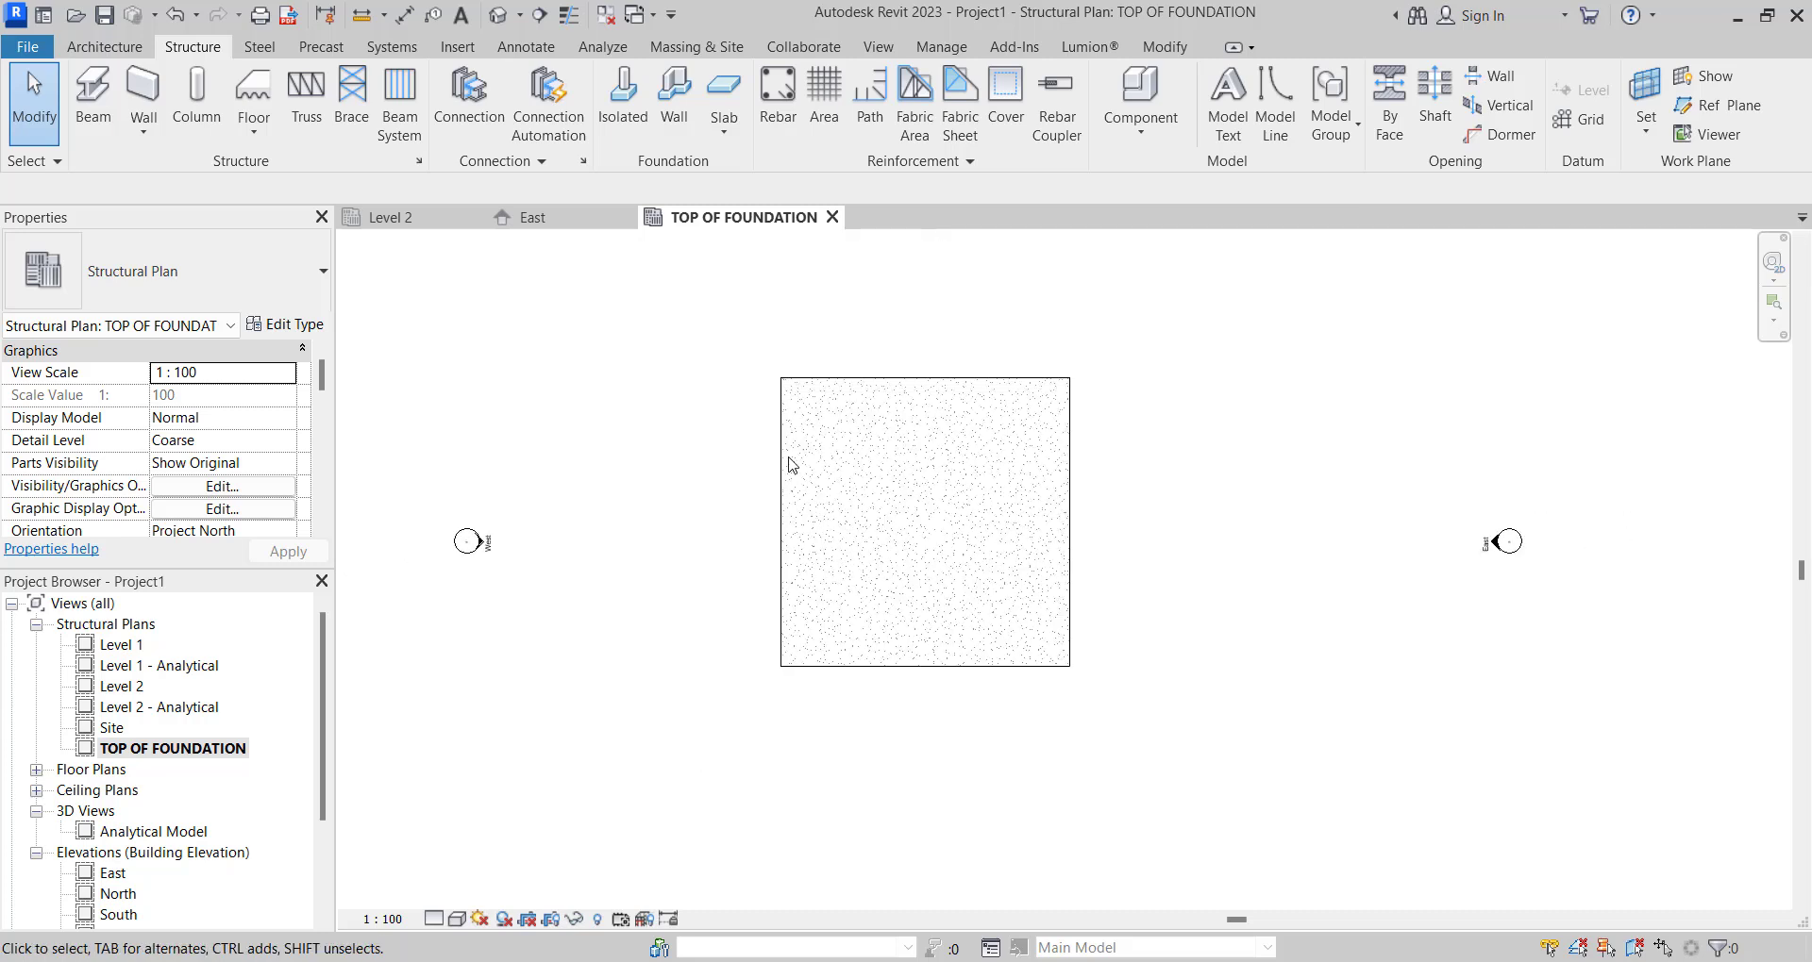
scroll(788, 458, "up", 1)
scroll(723, 447, "down", 2)
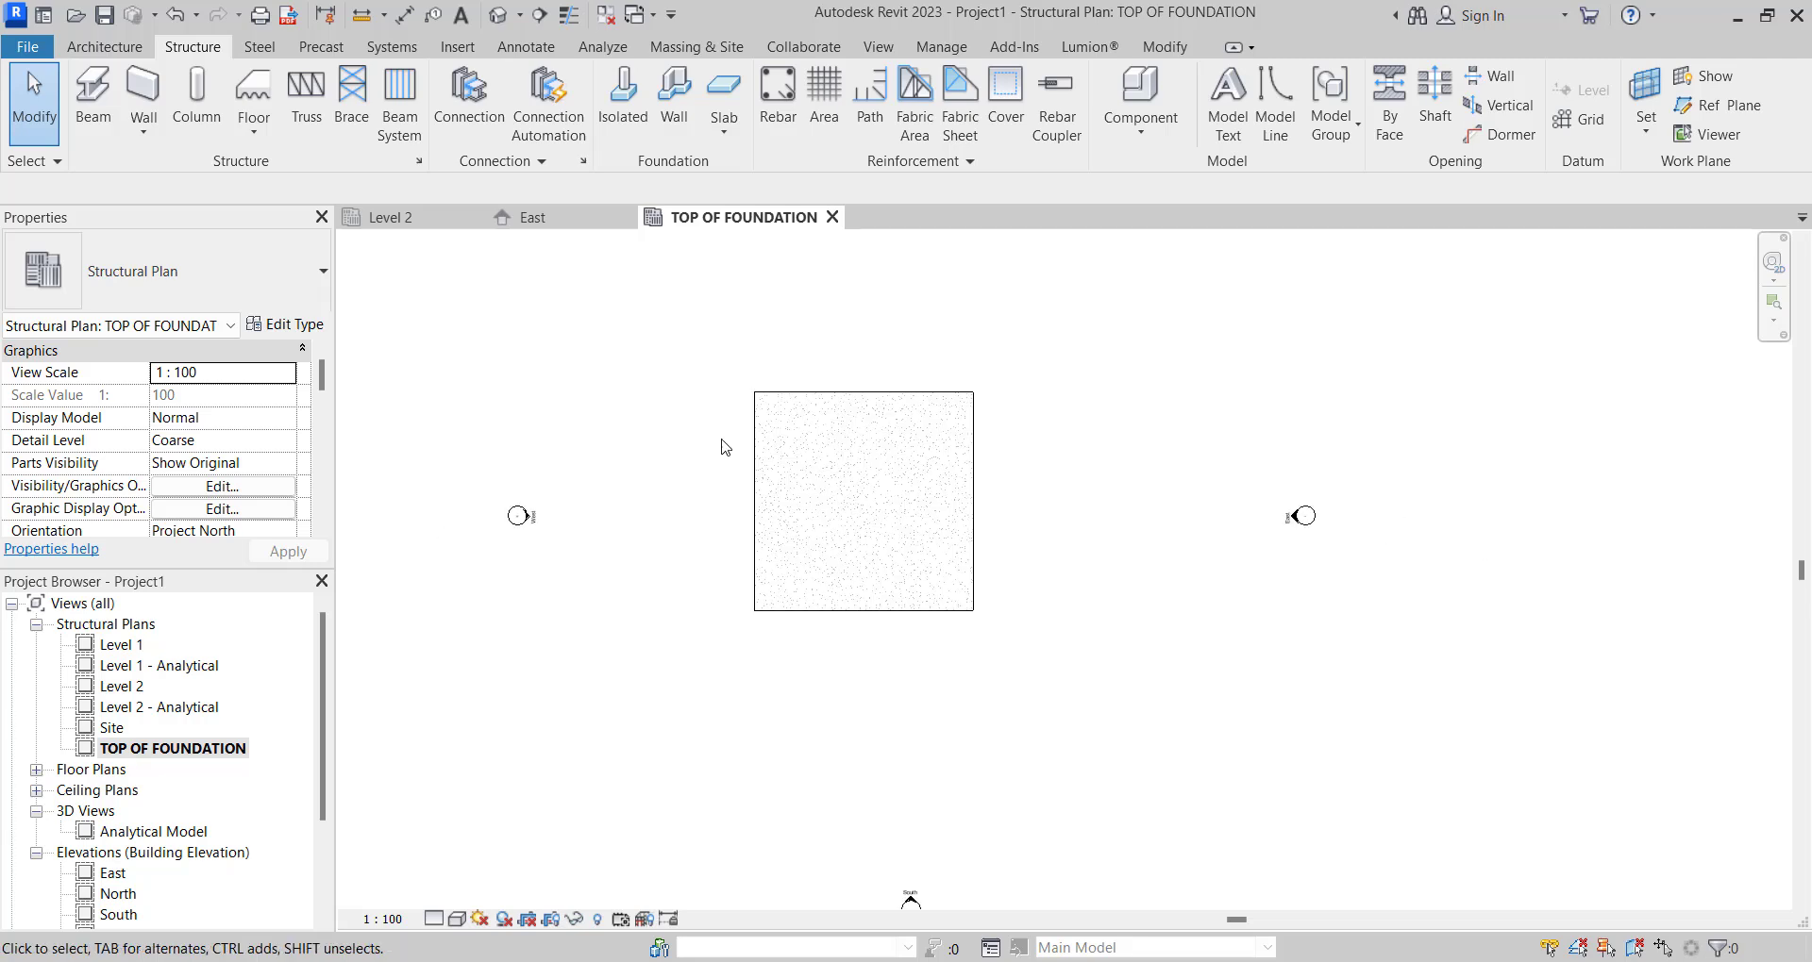
scroll(875, 400, "up", 1)
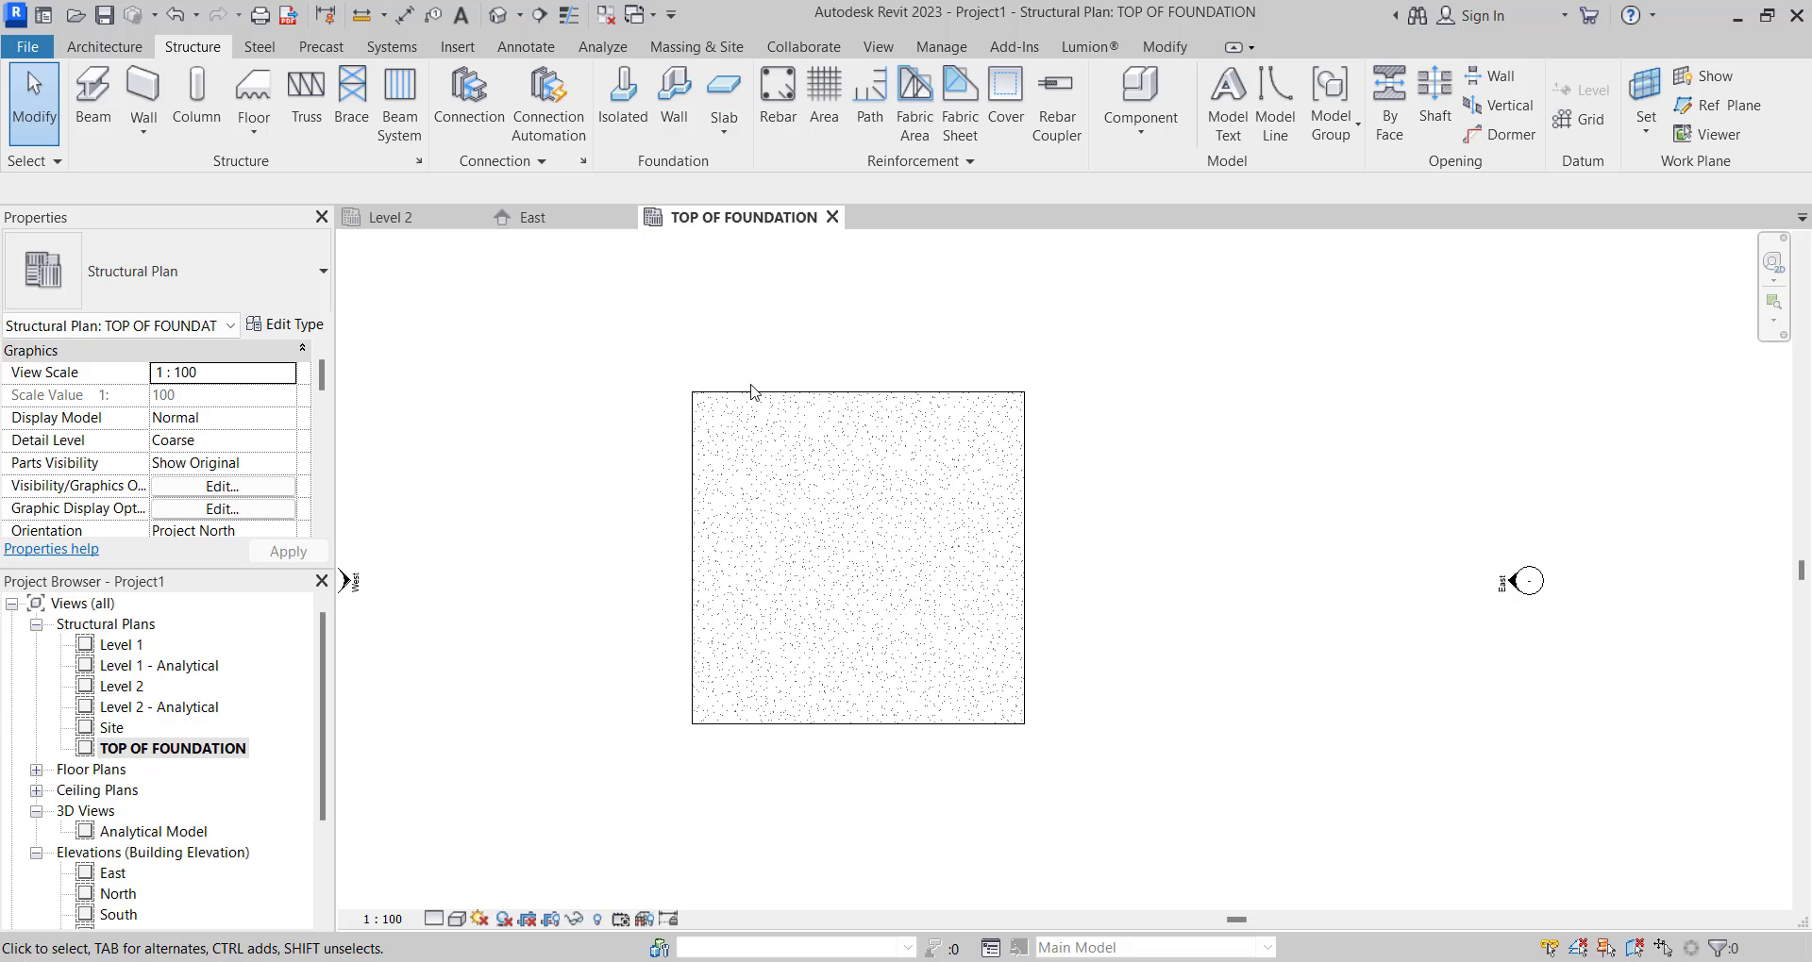
scroll(671, 635, "down", 2)
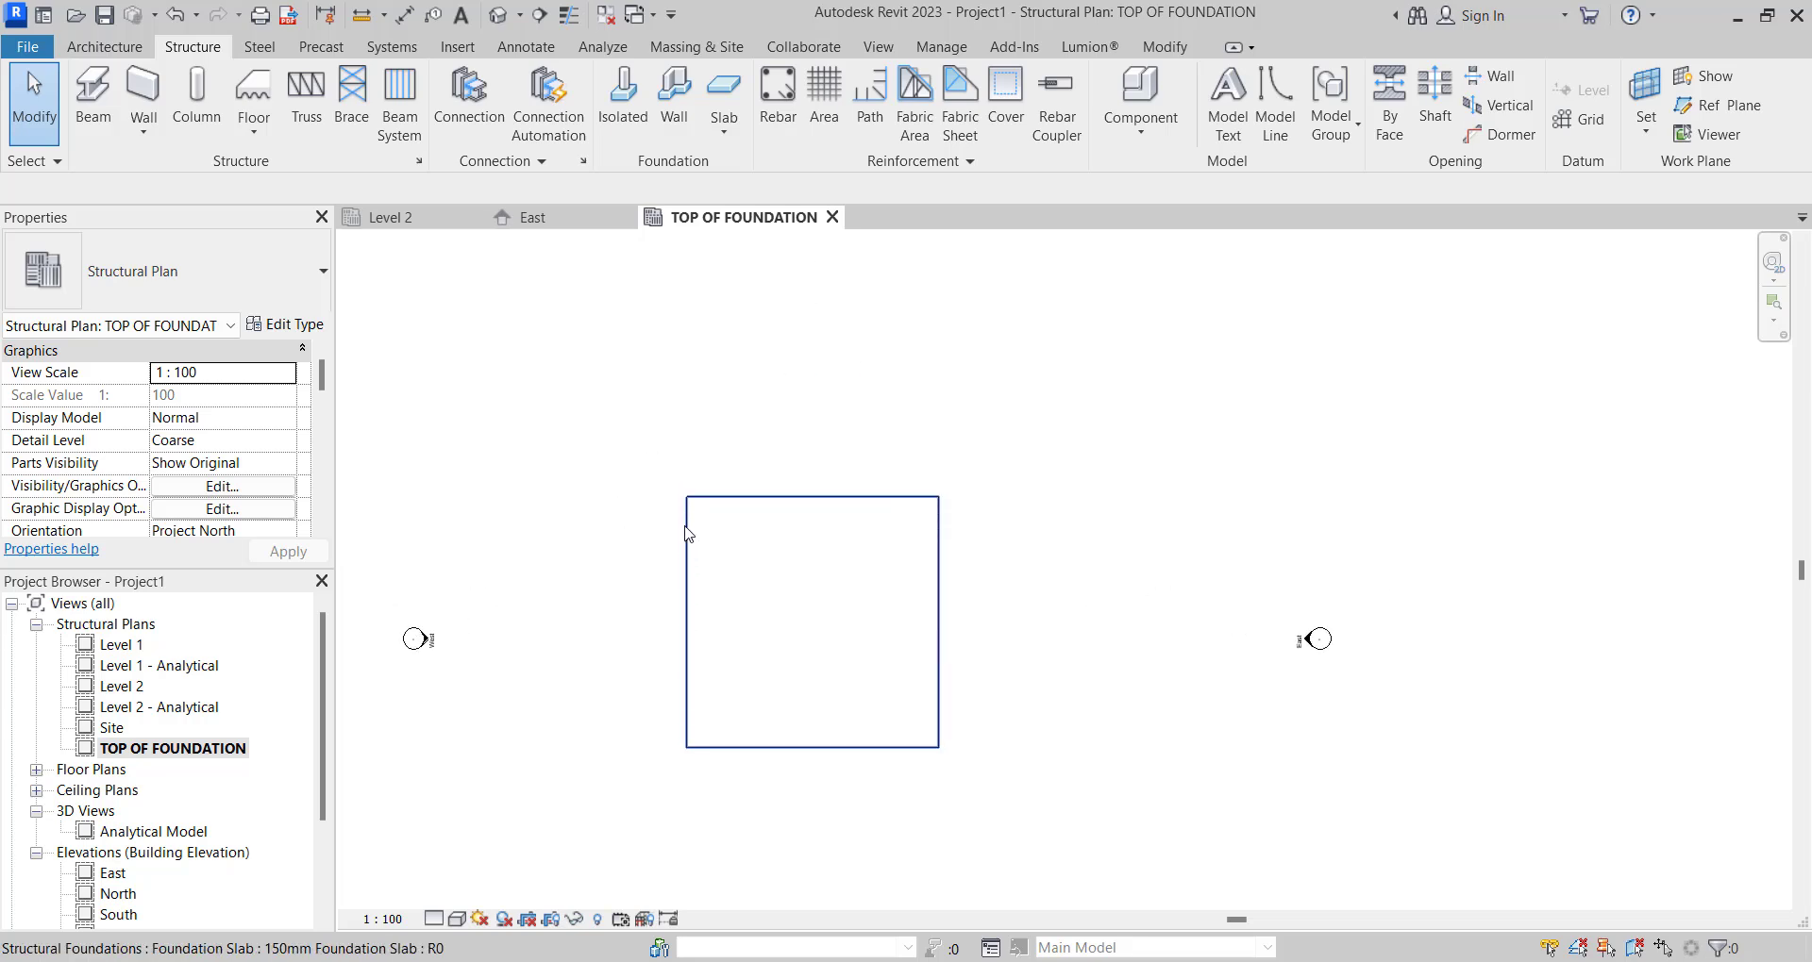
left_click(761, 500)
scroll(795, 499, "down", 2)
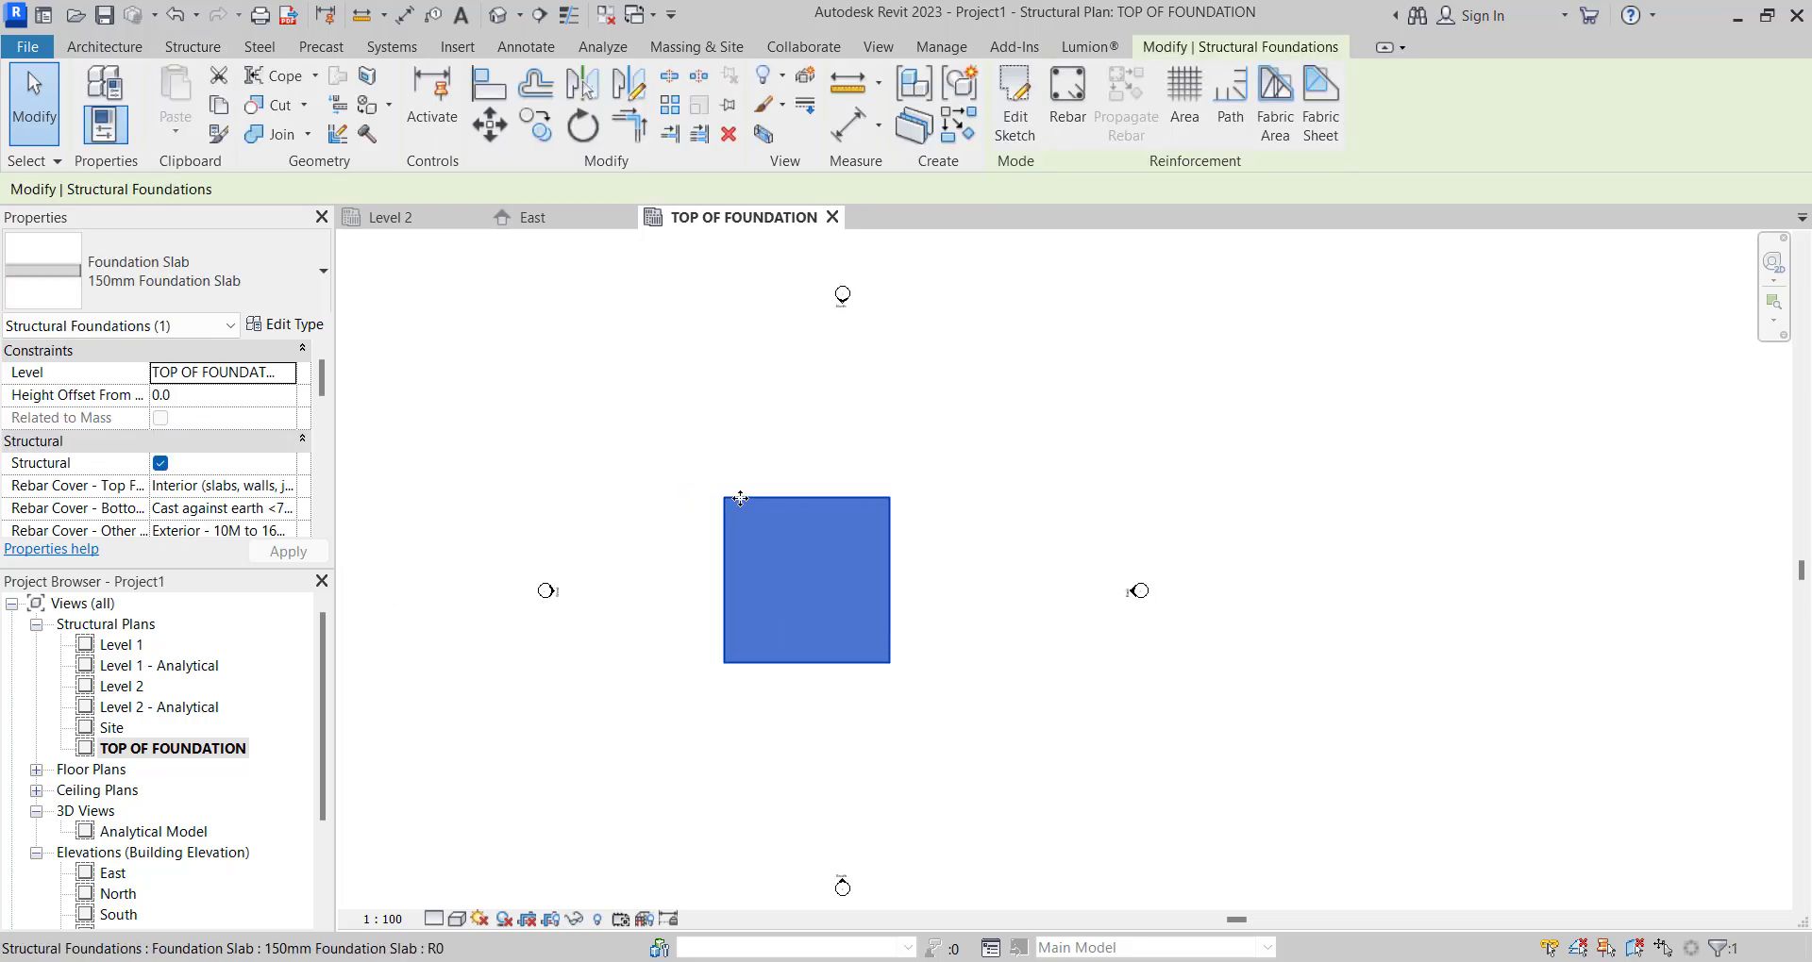
scroll(787, 503, "up", 2)
scroll(755, 479, "down", 2)
scroll(754, 469, "up", 2)
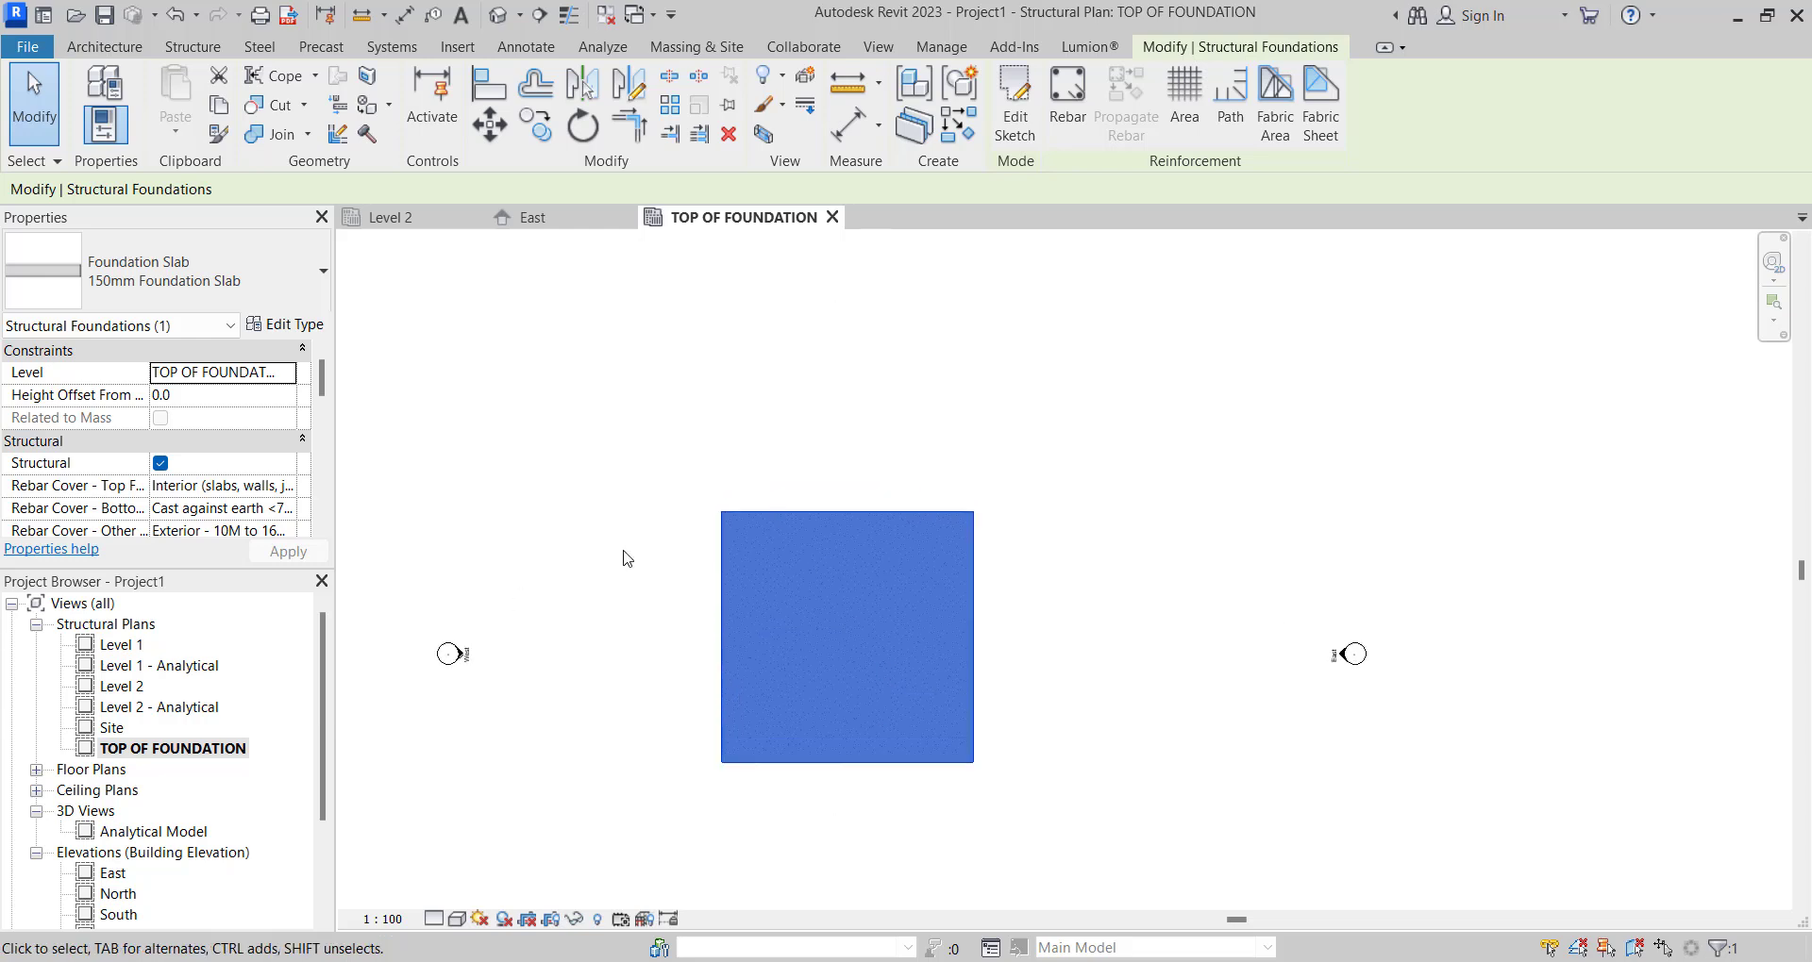
left_click(689, 412)
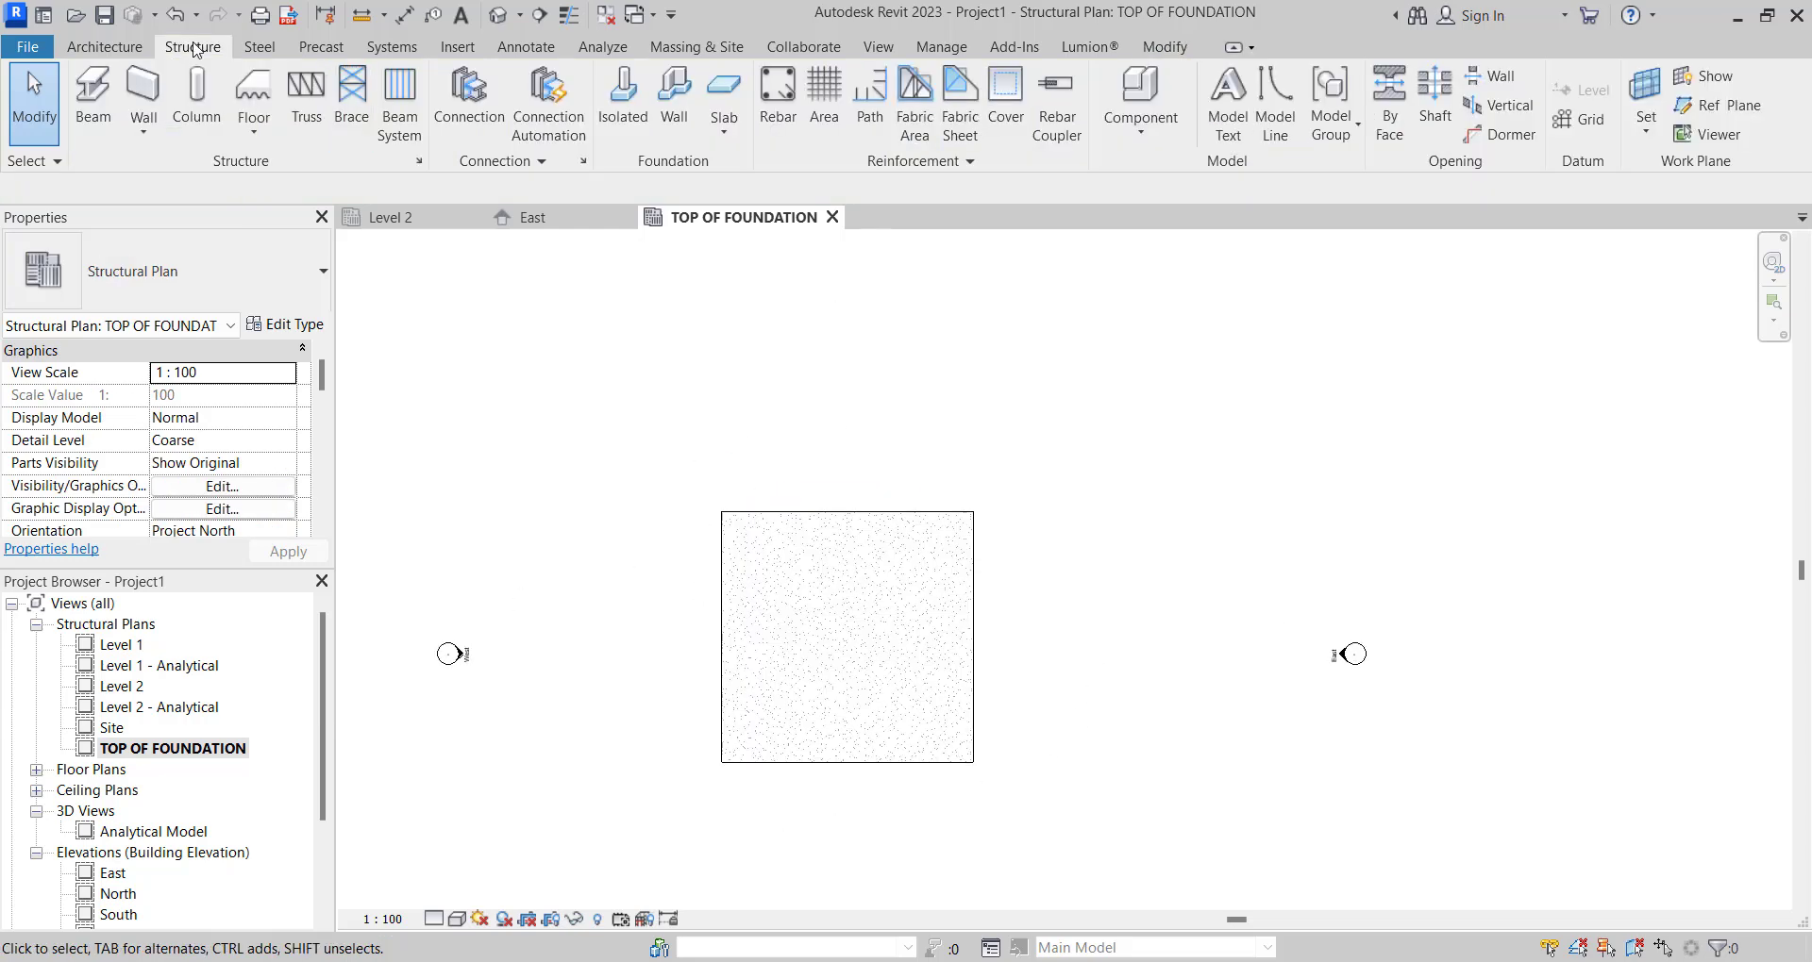
Inspect the foundation slab from several angles in the default 3D view and return to the TOP OF FOUNDATION structural plan.
left_click(498, 14)
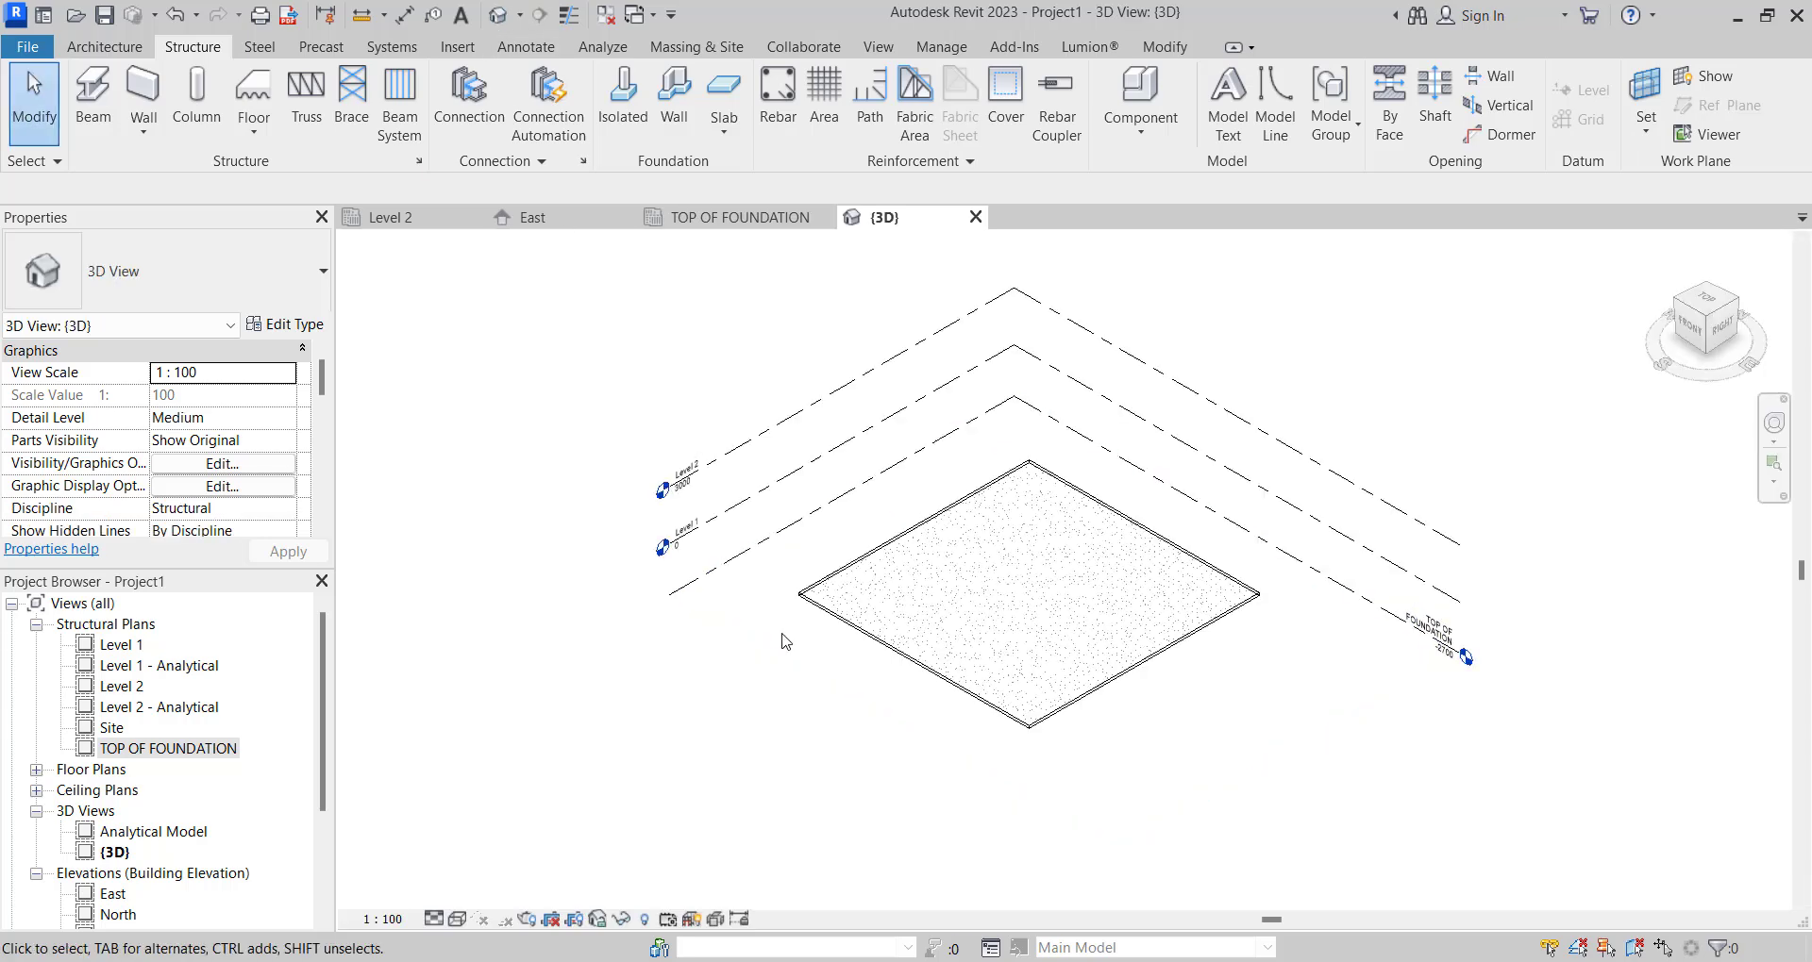
left_click(1736, 331)
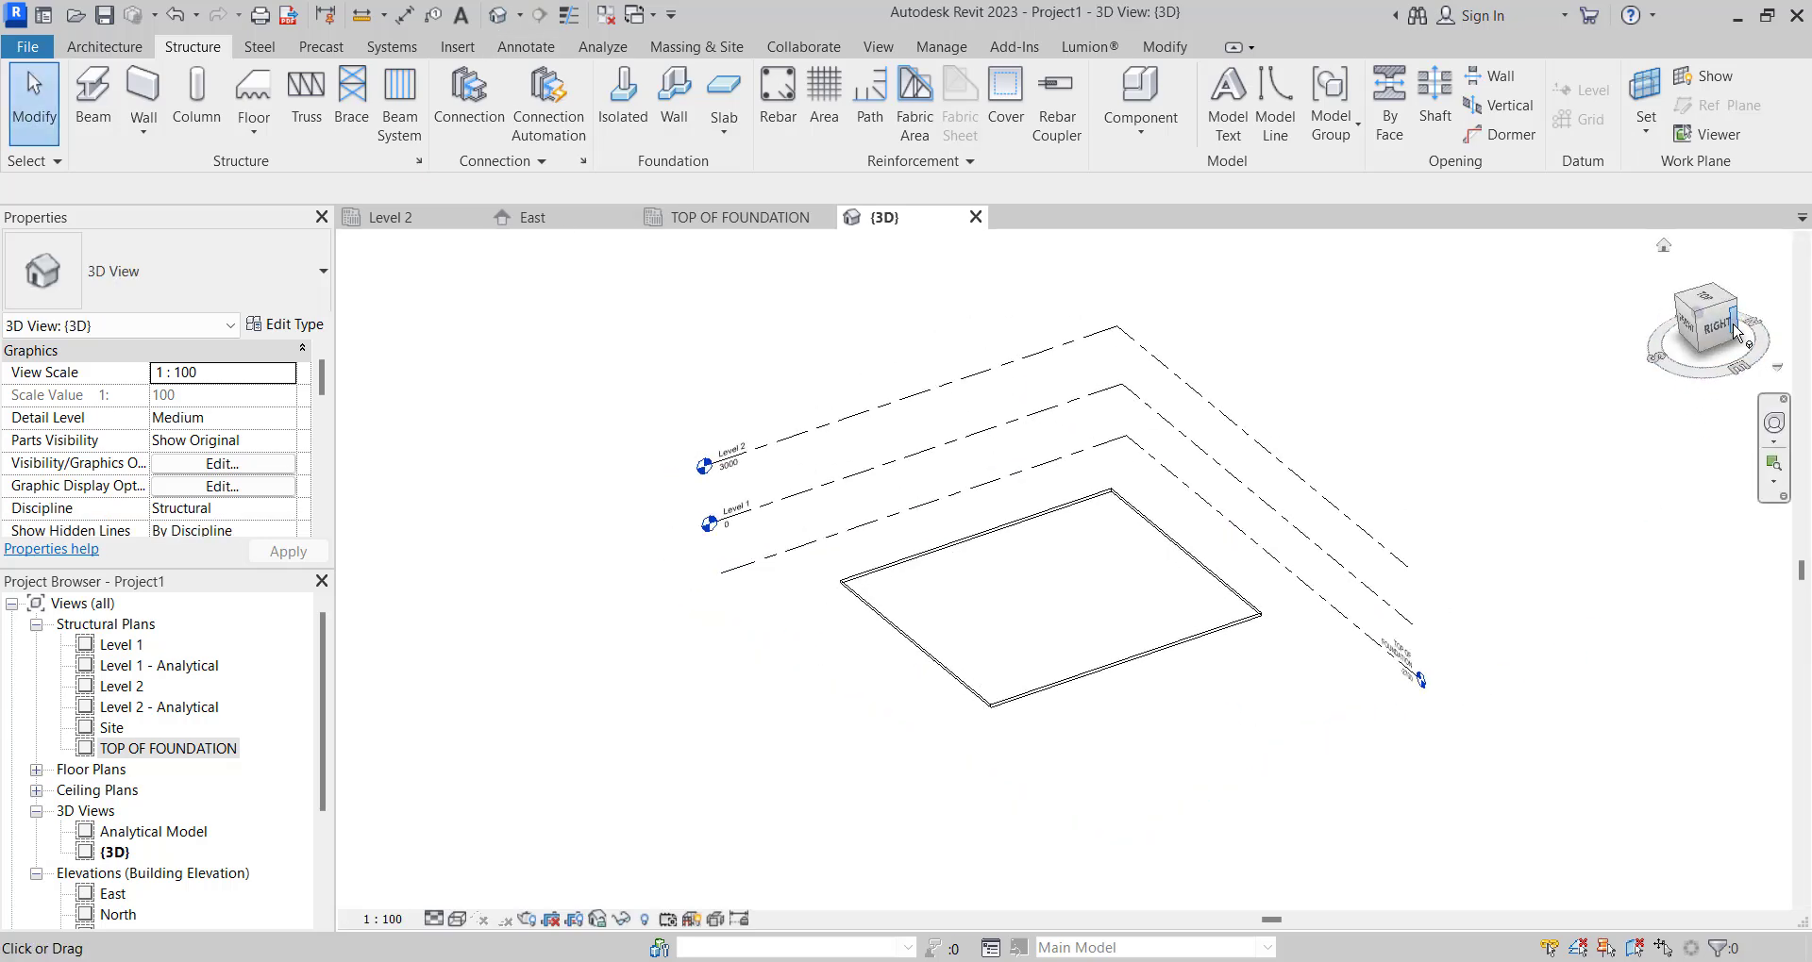
left_click(1708, 295)
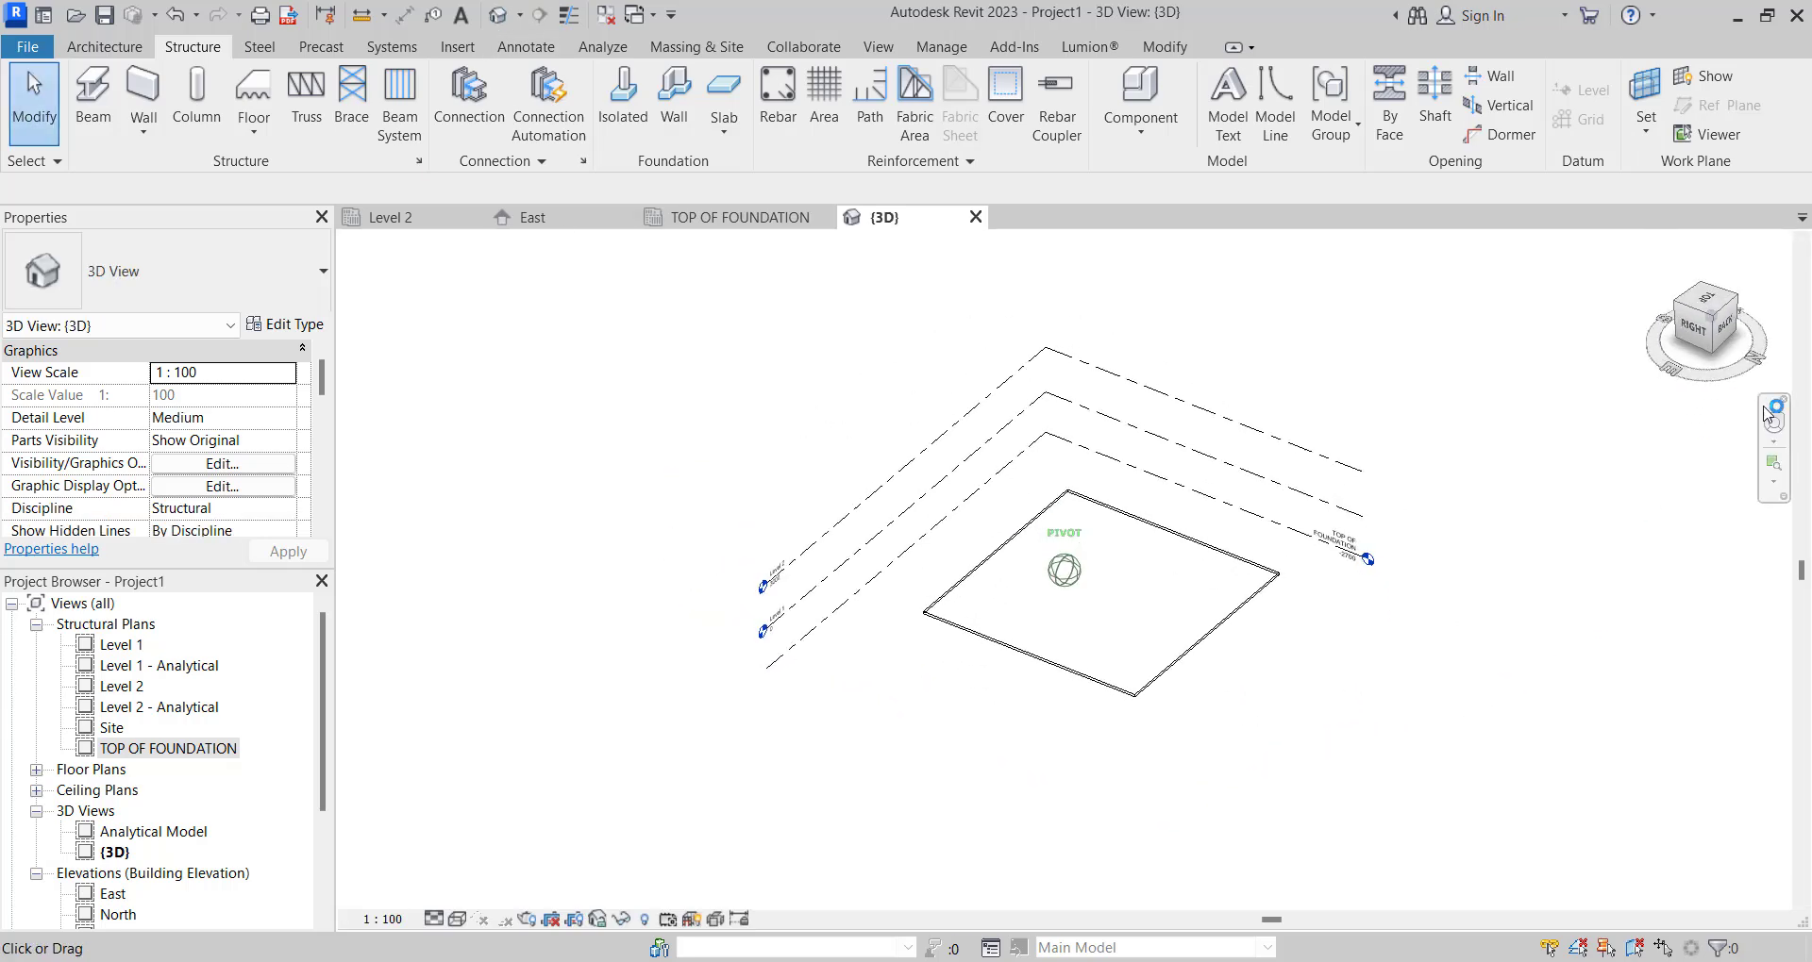
scroll(1211, 640, "up", 5)
scroll(1246, 603, "down", 4)
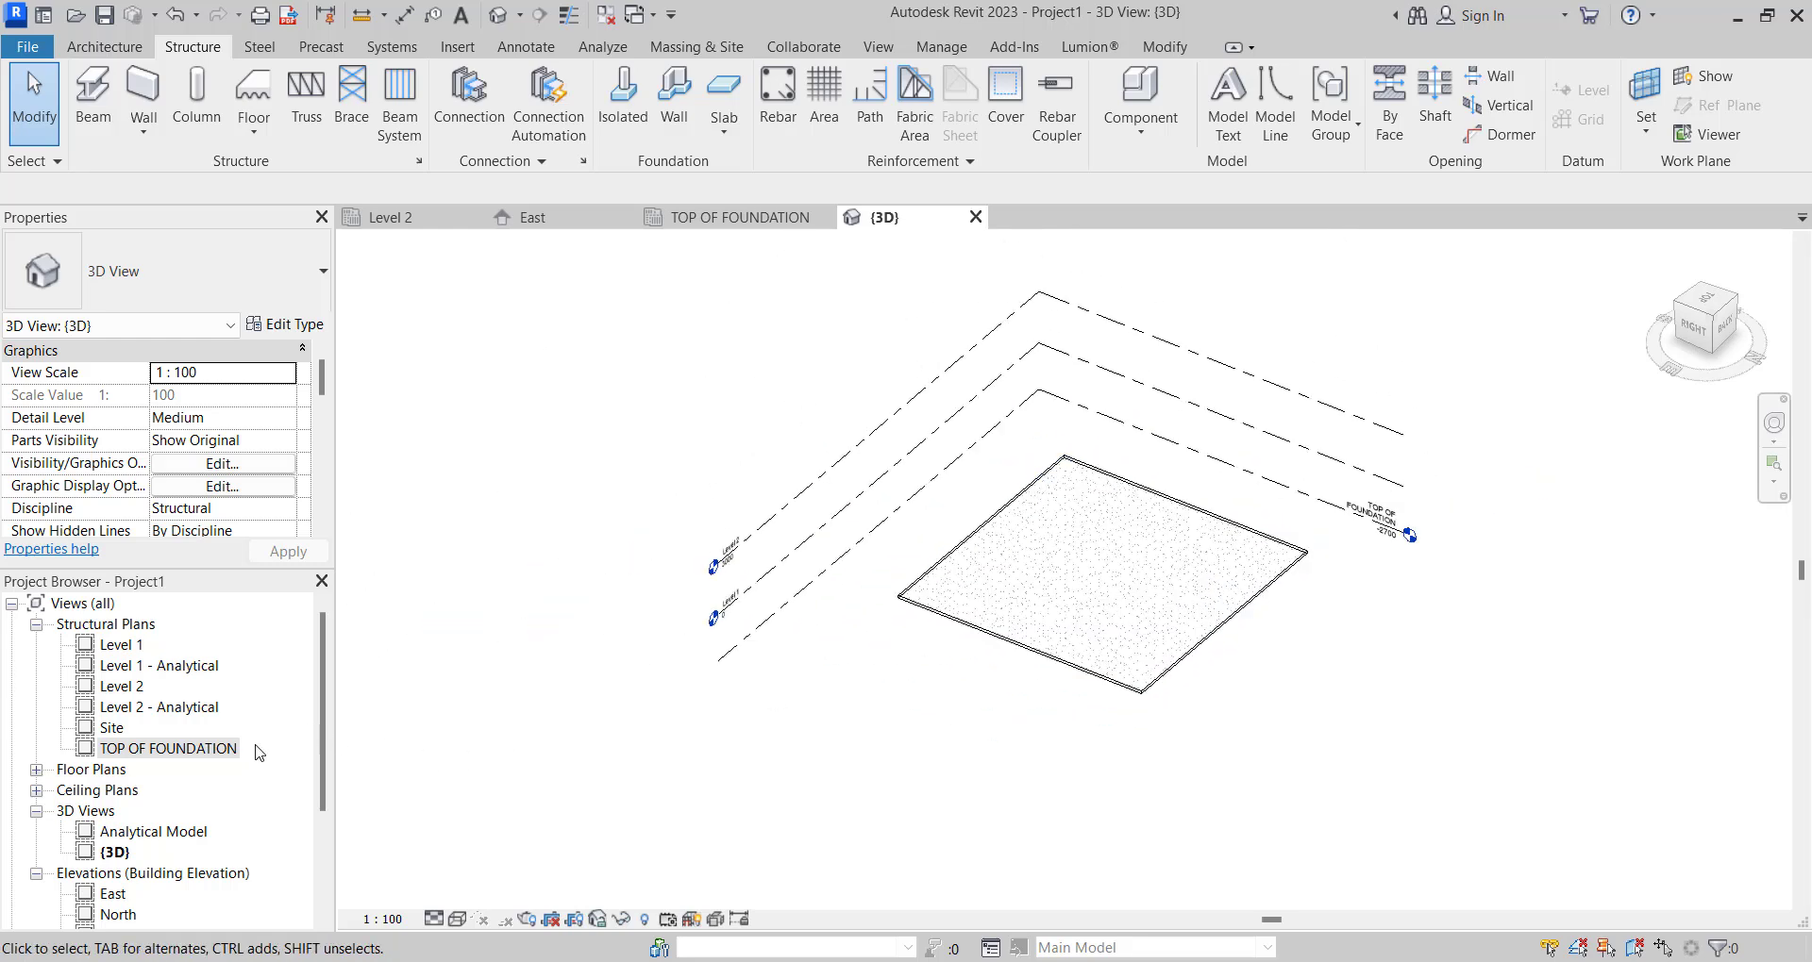
double_click(194, 750)
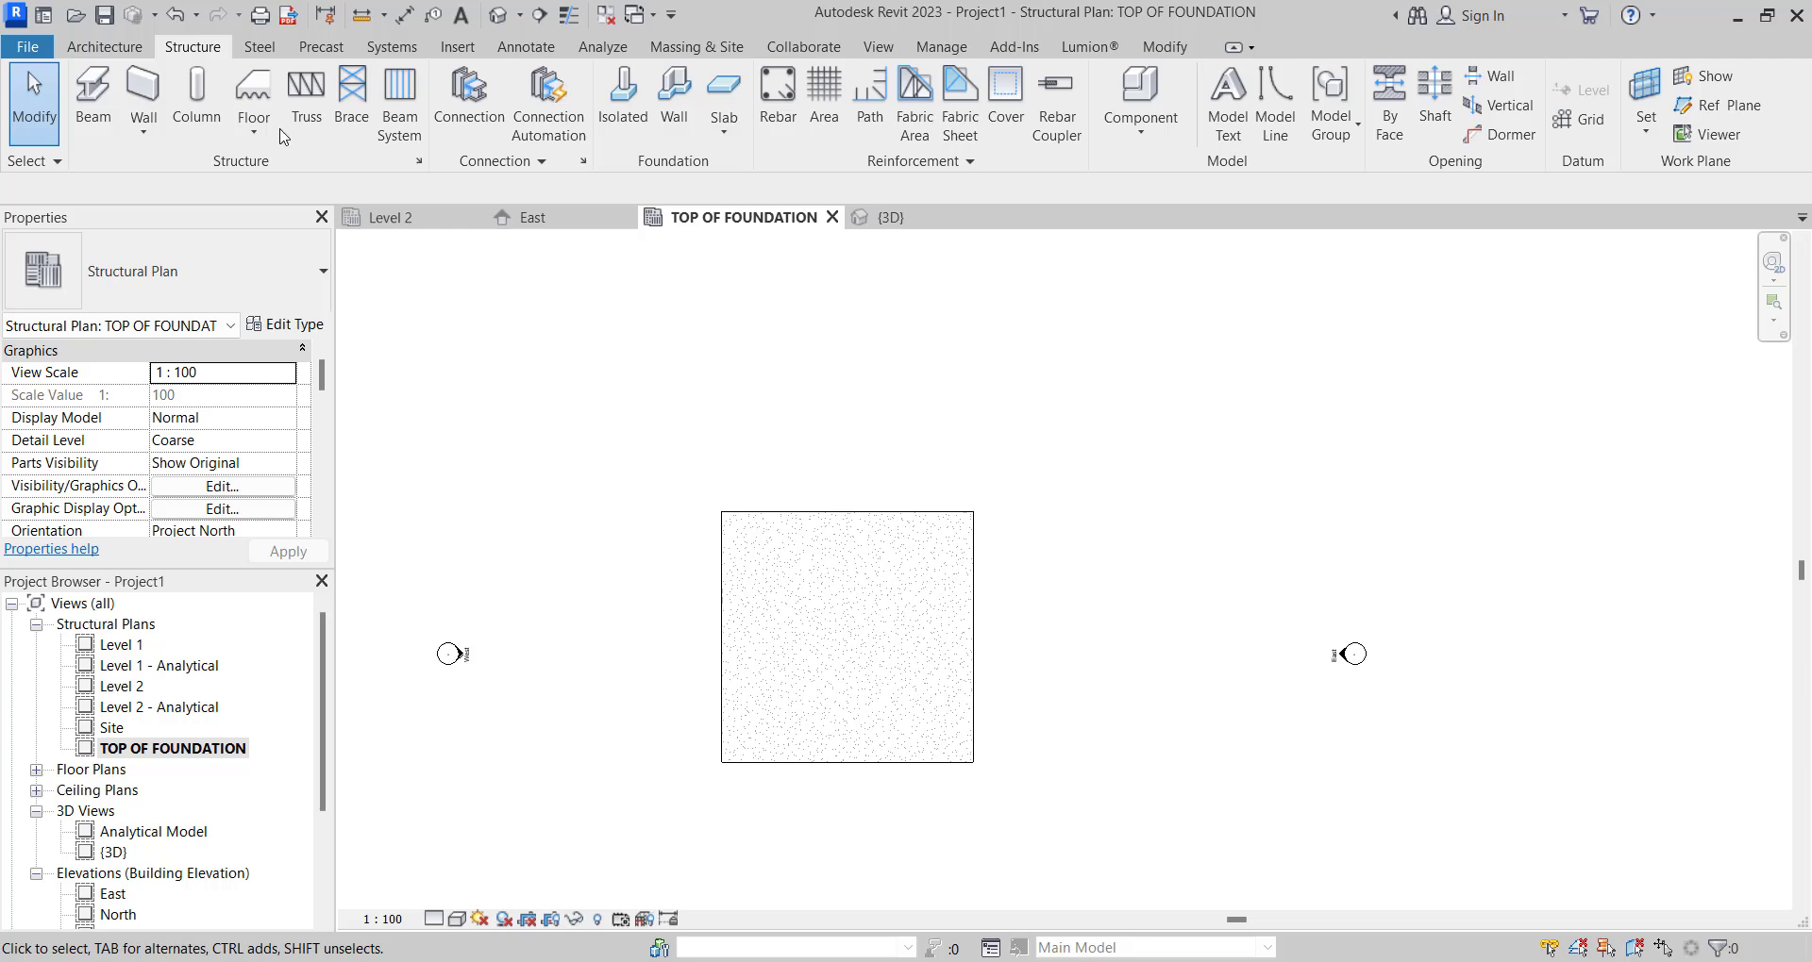
left_click(197, 95)
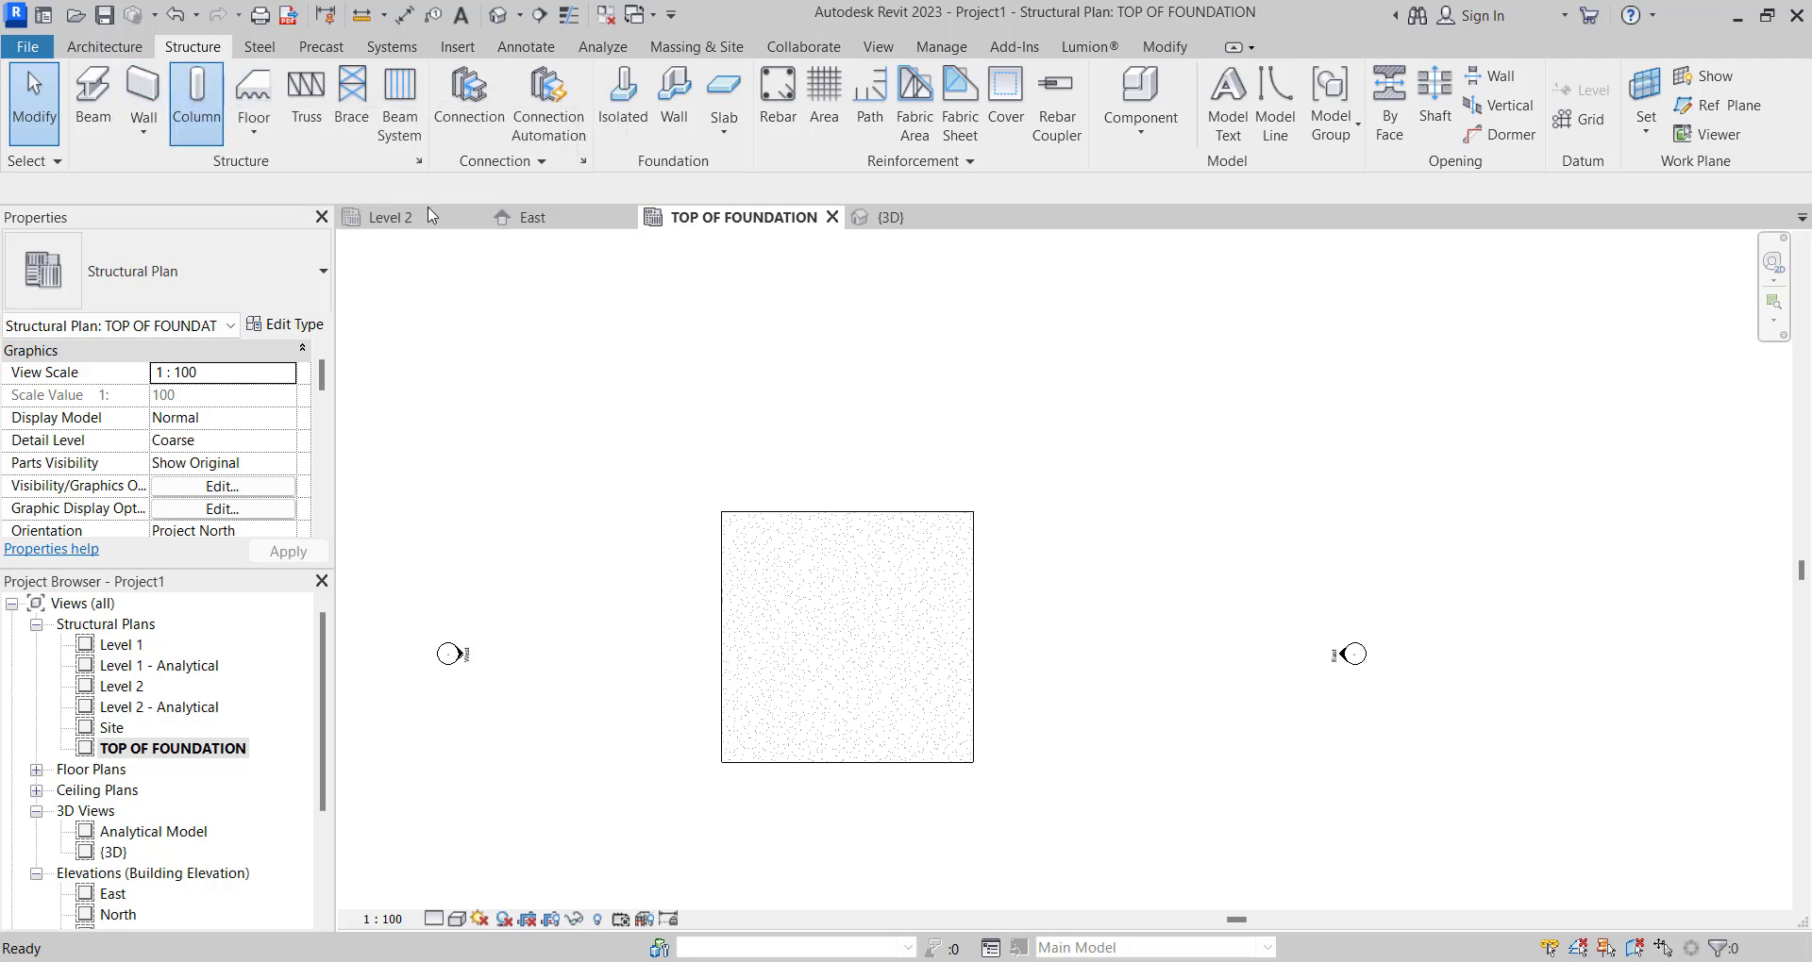
scroll(764, 571, "up", 2)
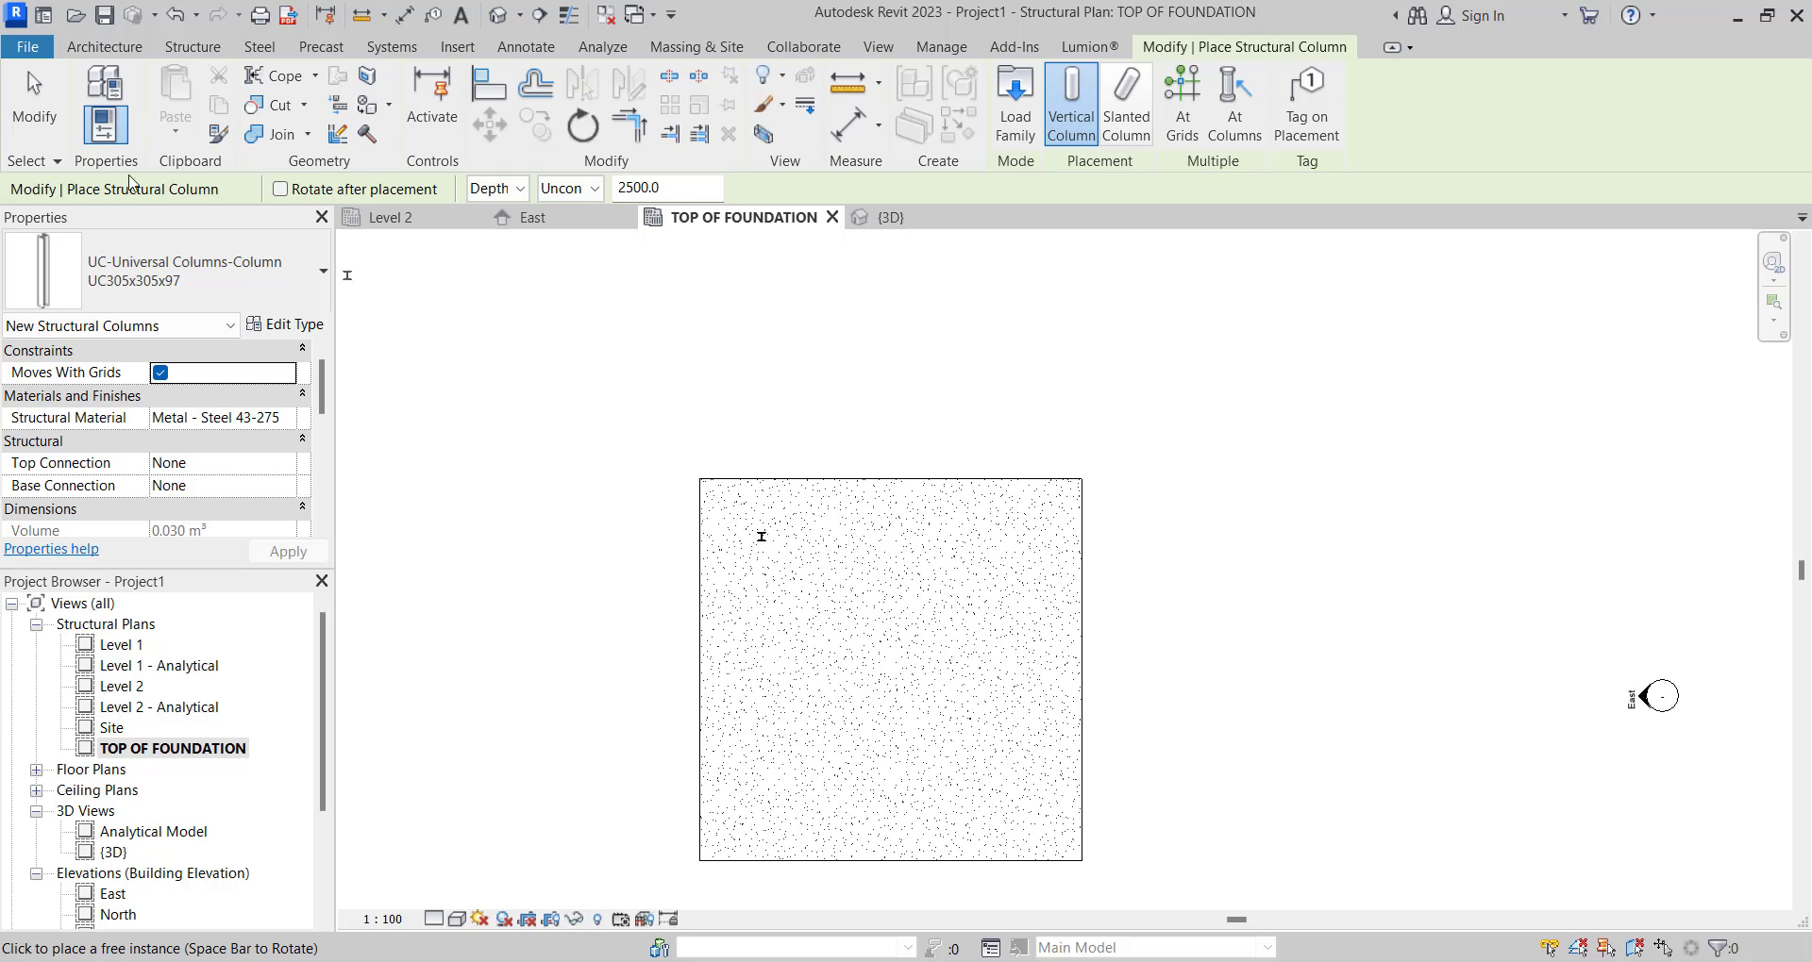
left_click(40, 111)
scroll(659, 489, "up", 1)
left_click_drag(655, 481, 897, 597)
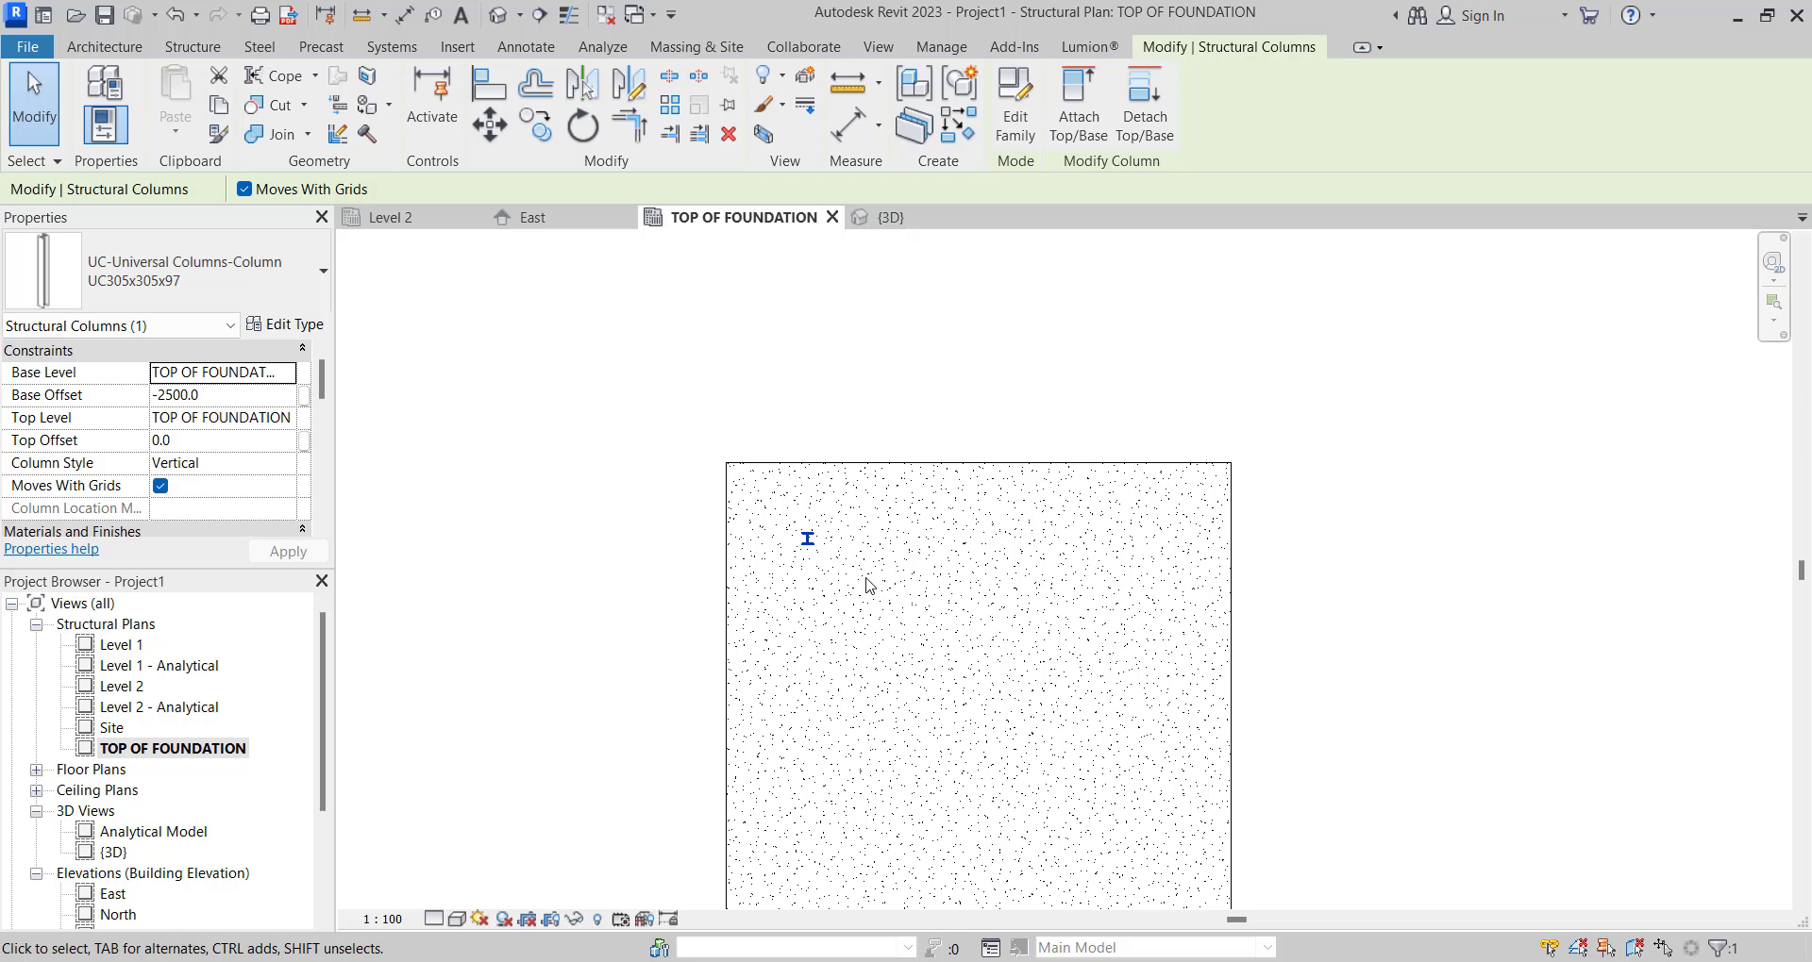
key("Escape")
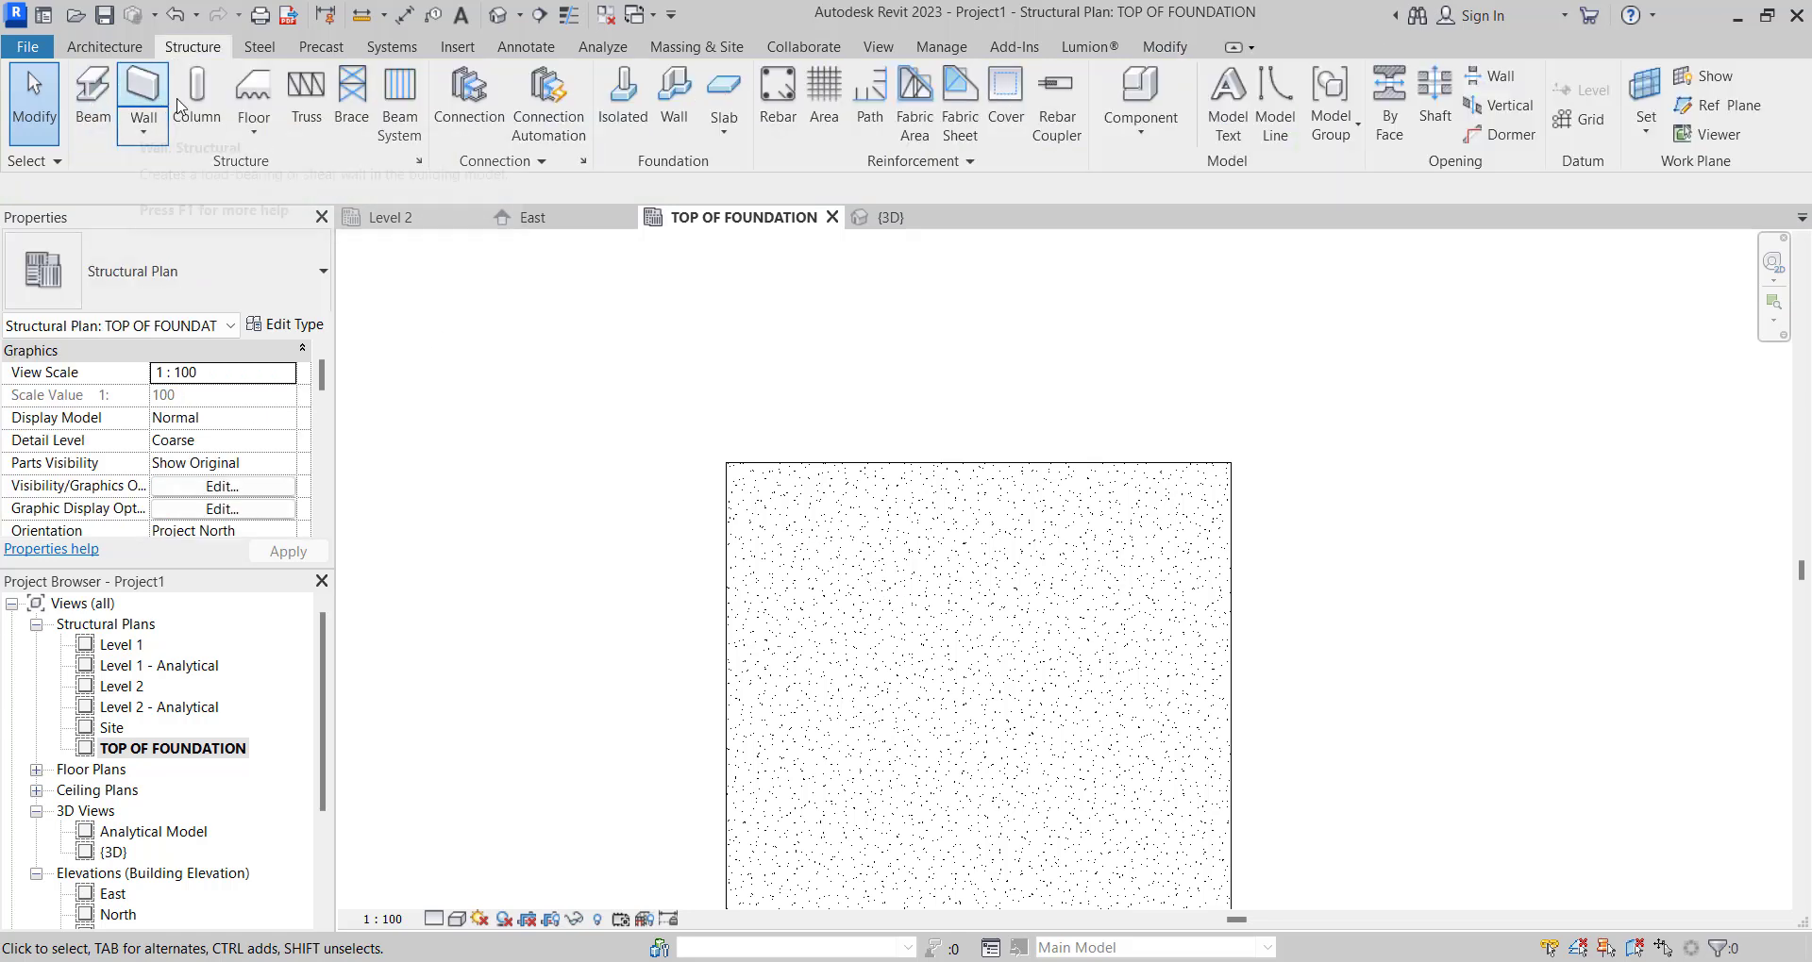
Place a 300 x 450mm M_Concrete-Rectangular-Column structural column on the slab near its northwest corner.
left_click(194, 99)
left_click(180, 283)
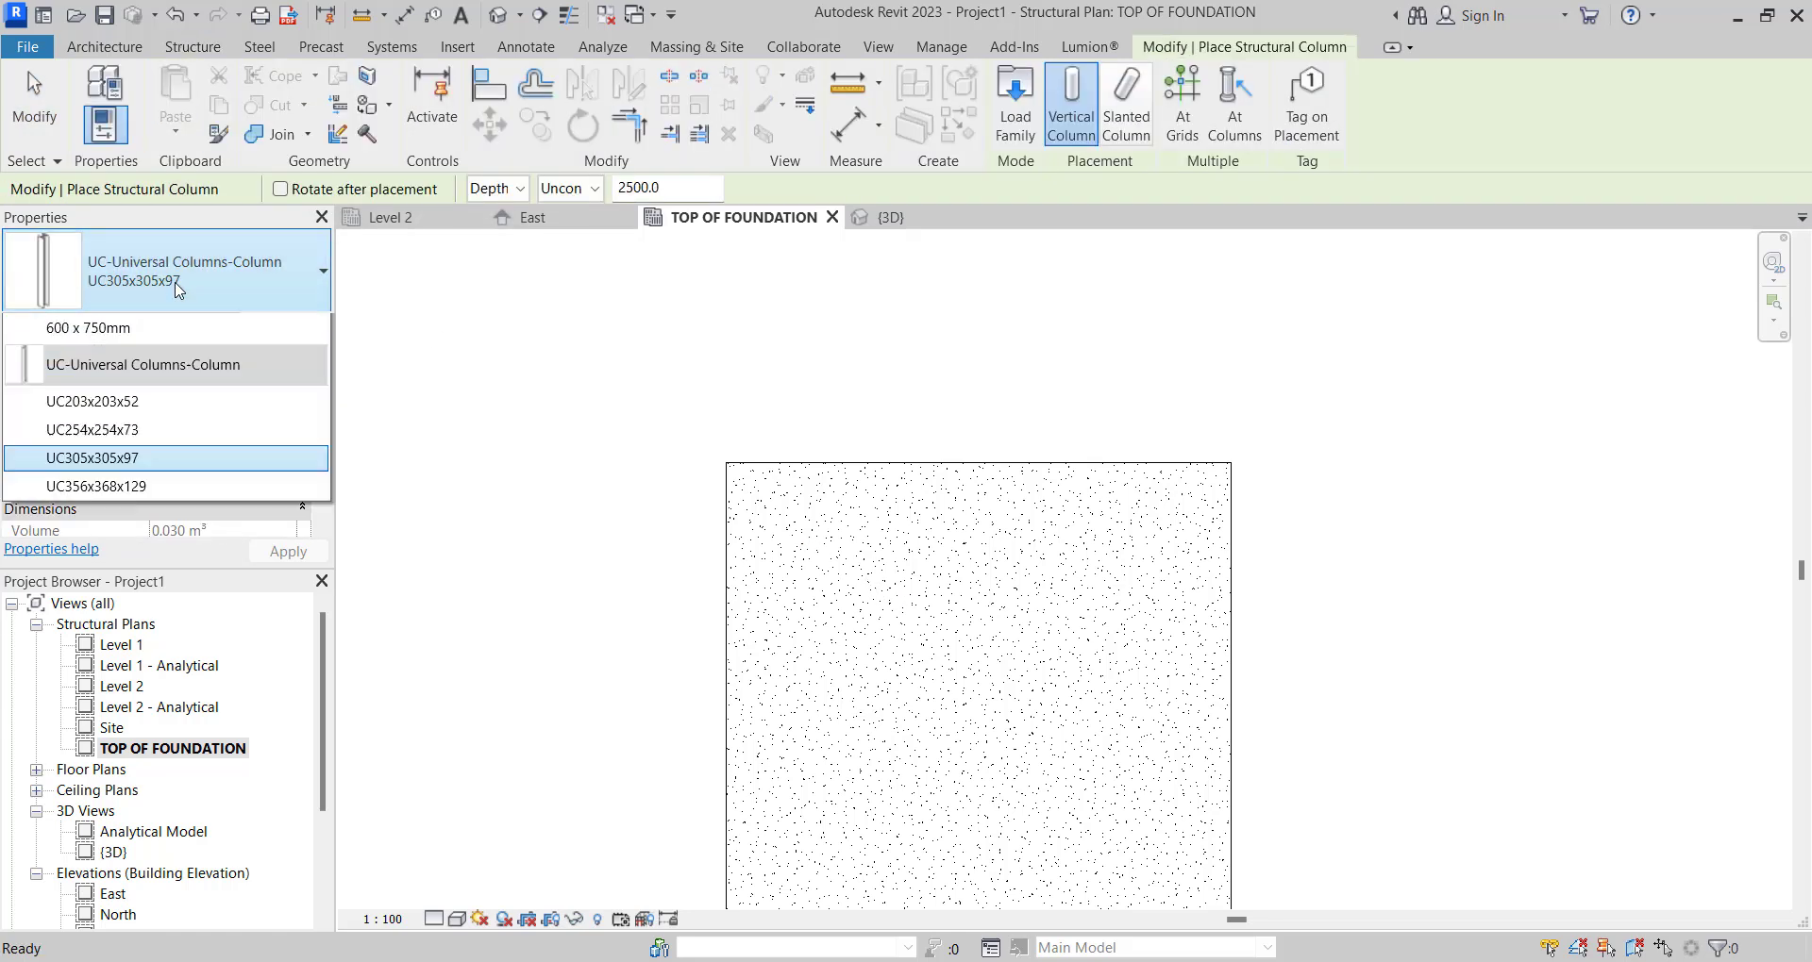
left_click(104, 402)
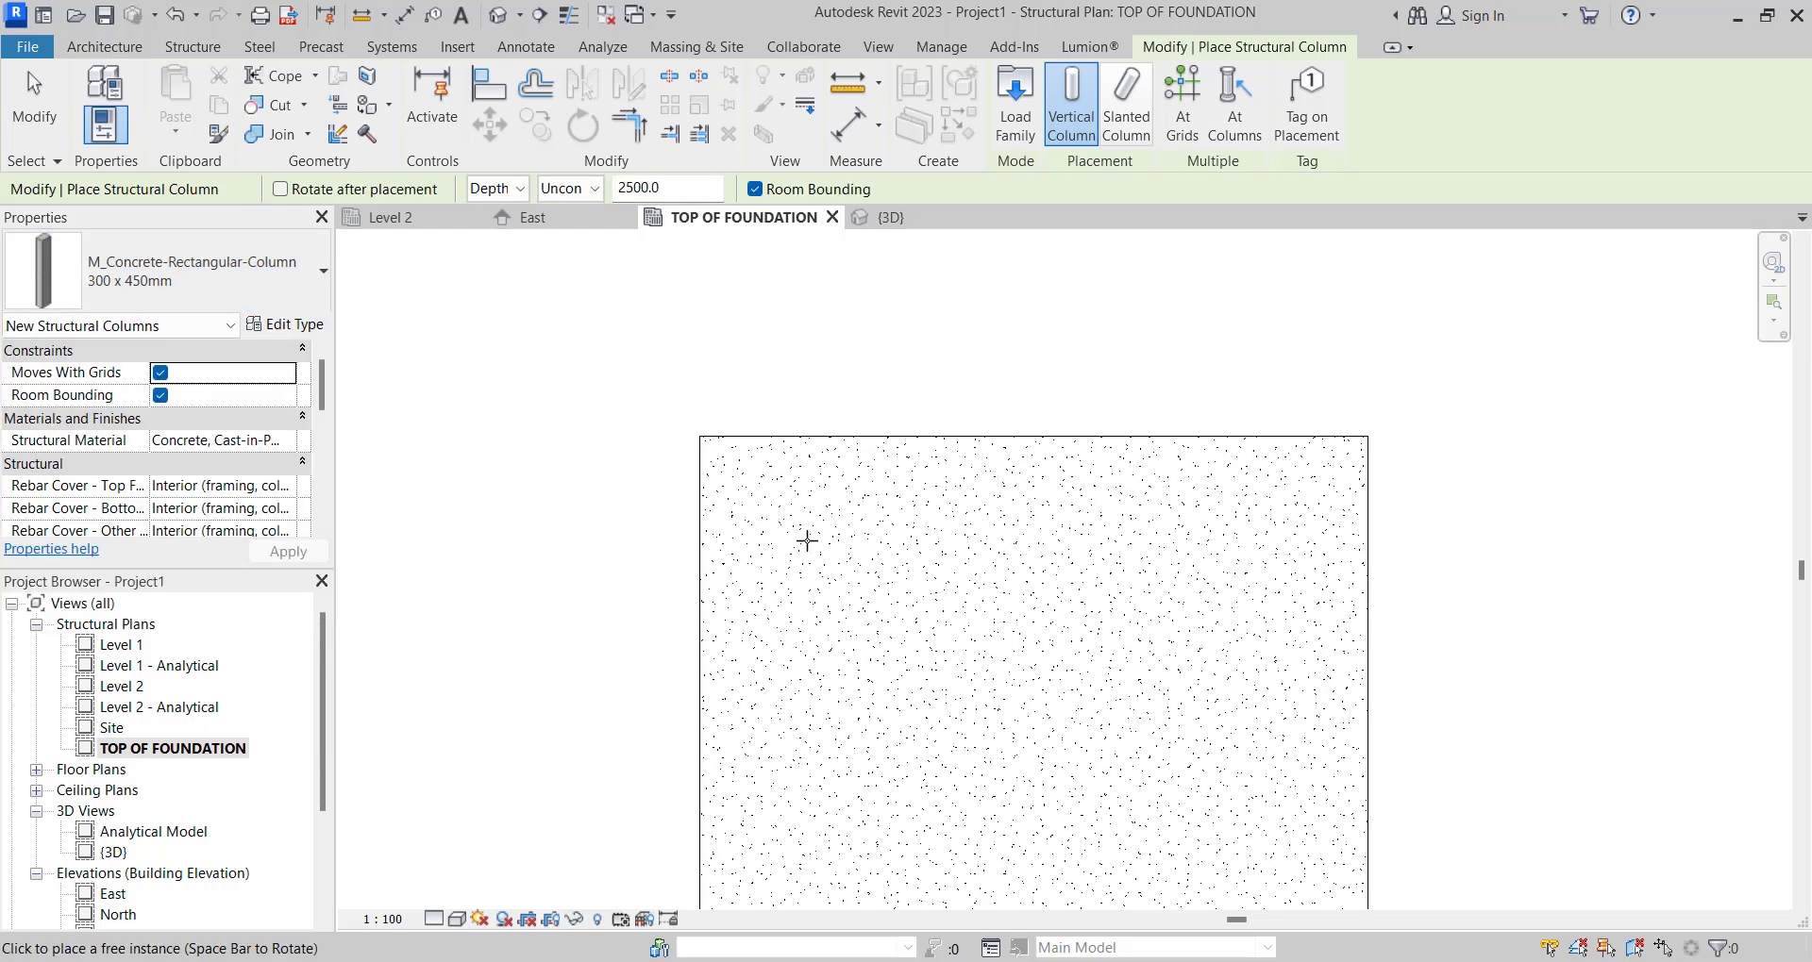
left_click(800, 526)
scroll(816, 486, "down", 3)
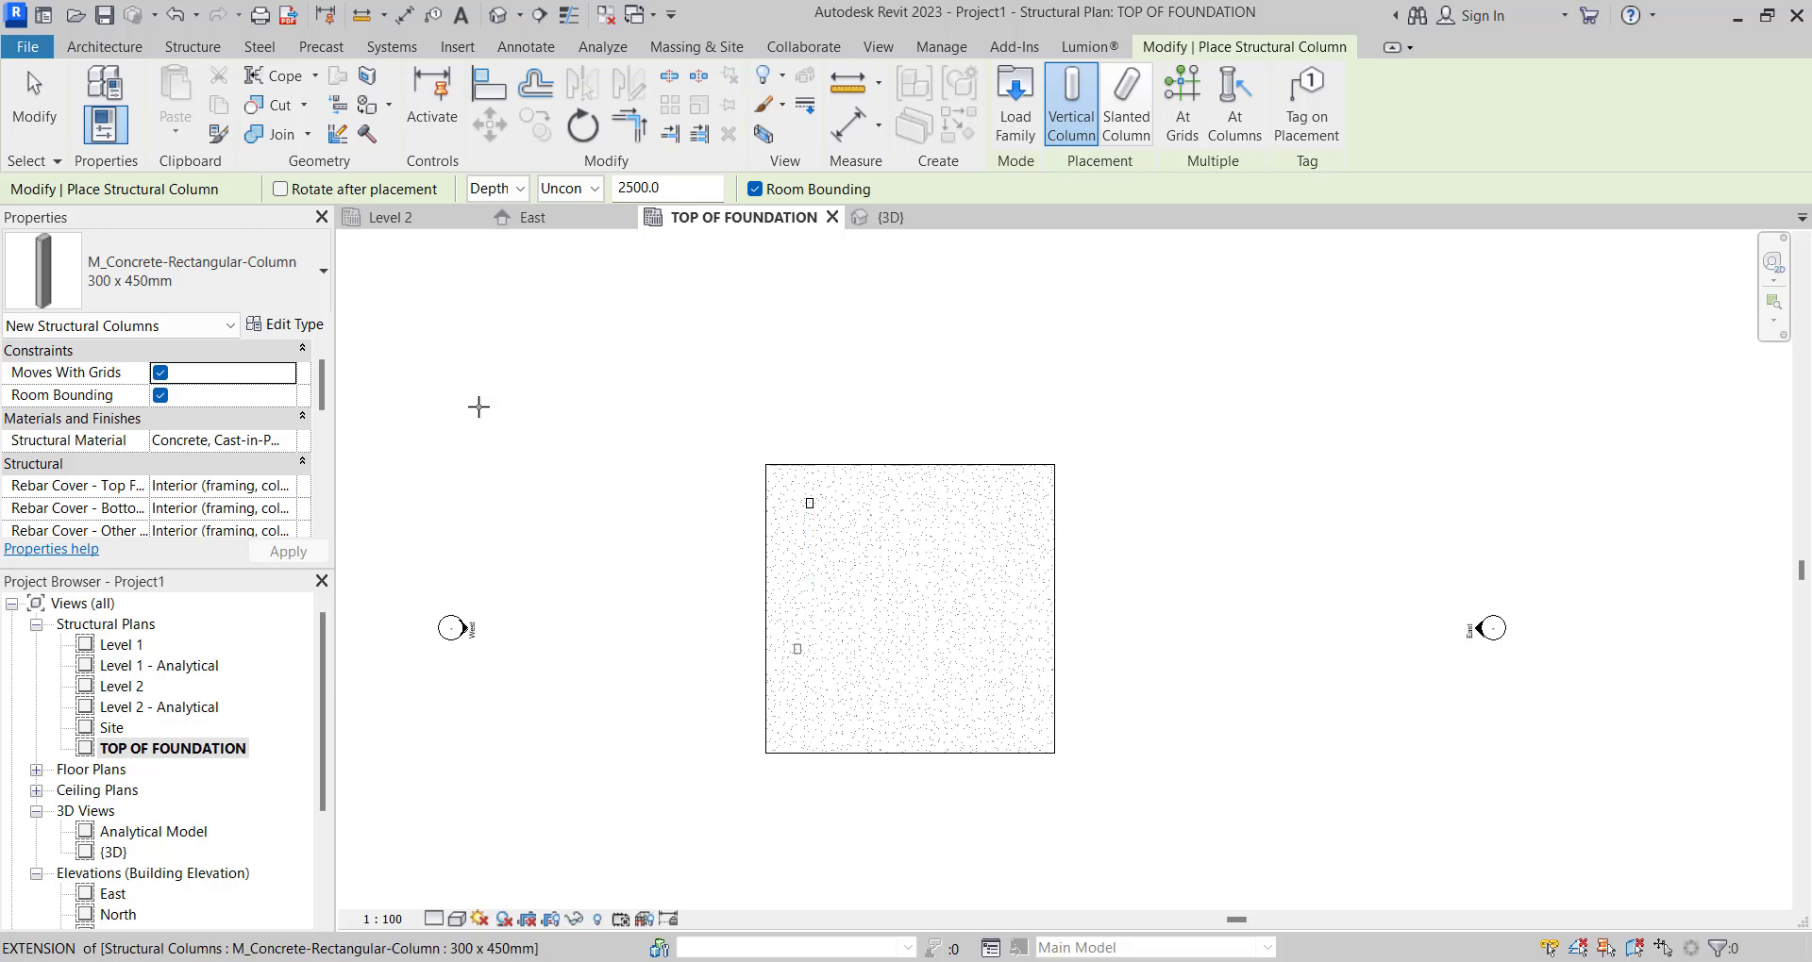
left_click(35, 103)
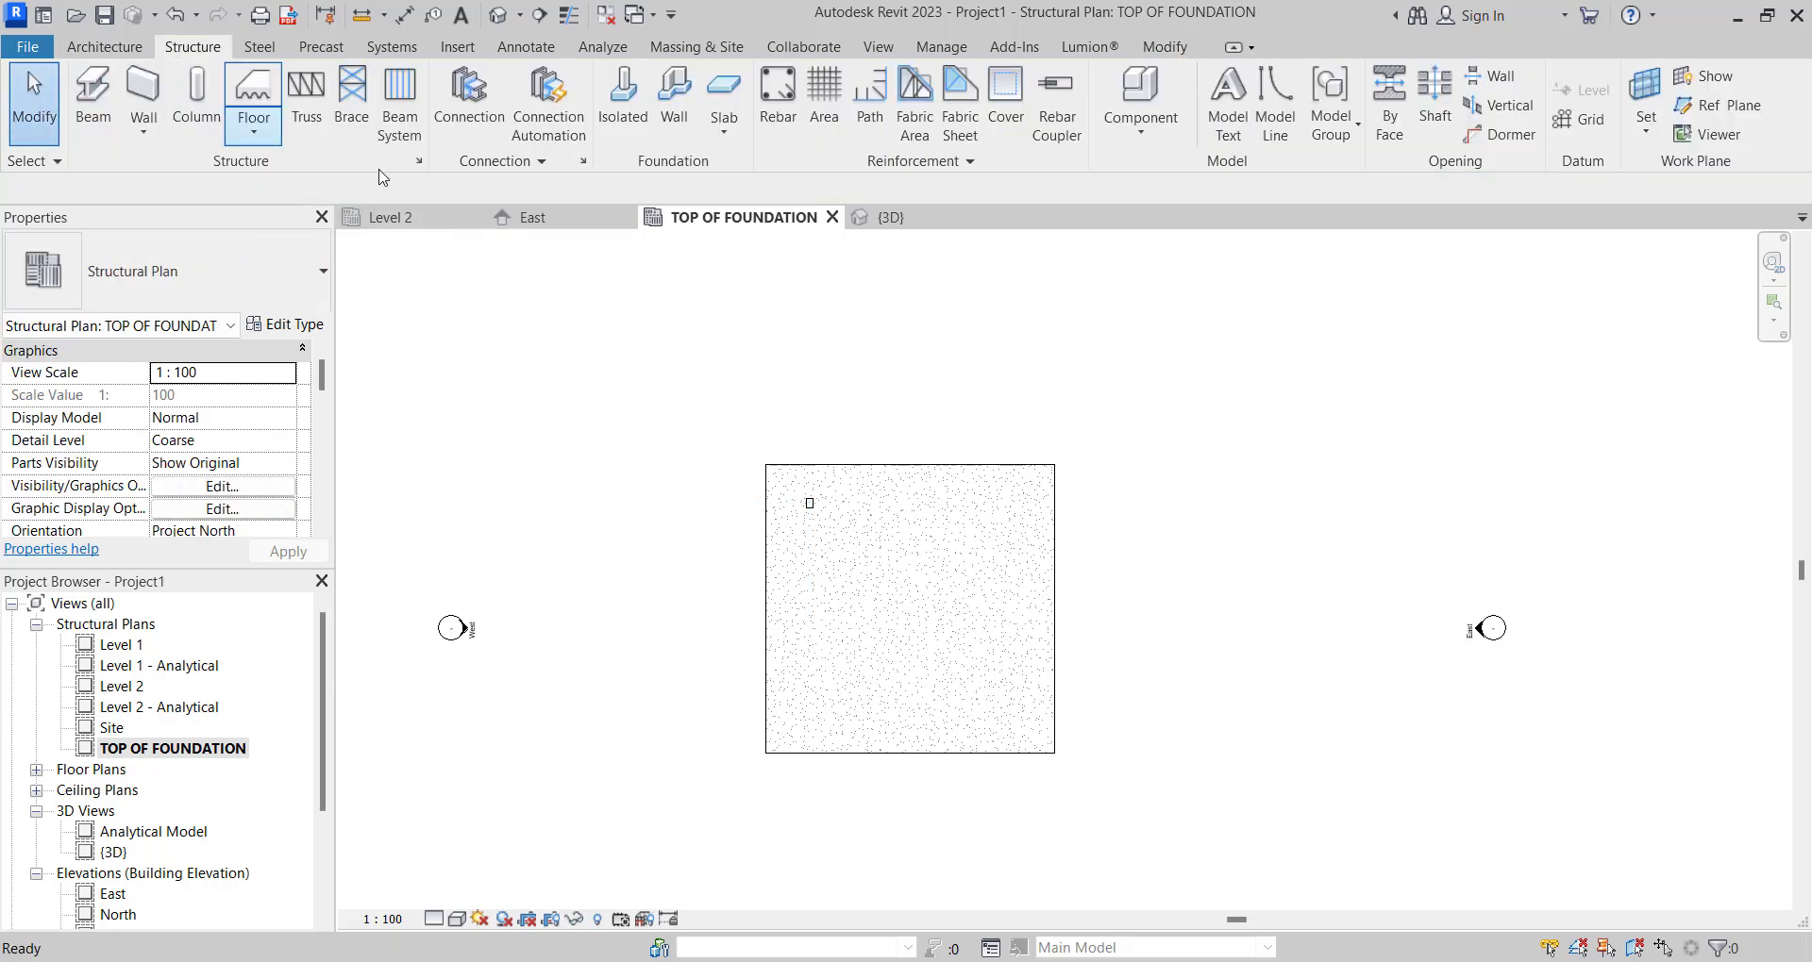
Draw a horizontal grid line from the concrete column's centre to a point beyond the slab's west edge.
left_click(1578, 121)
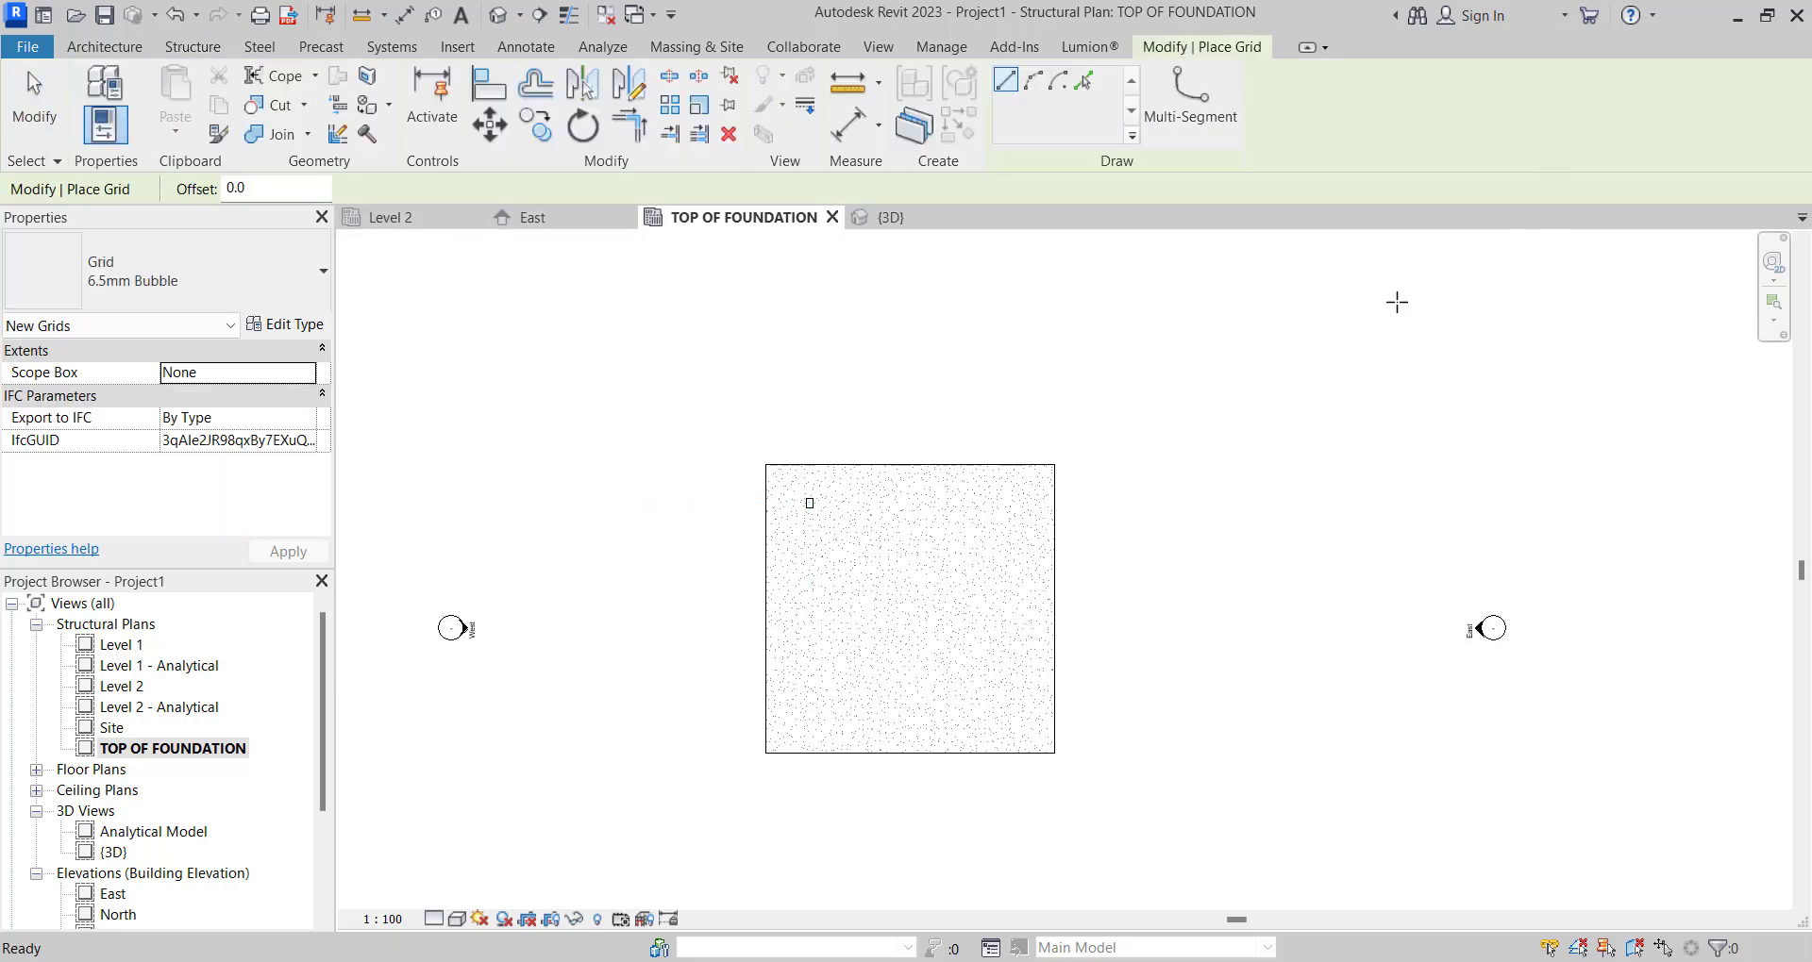
scroll(812, 500, "up", 2)
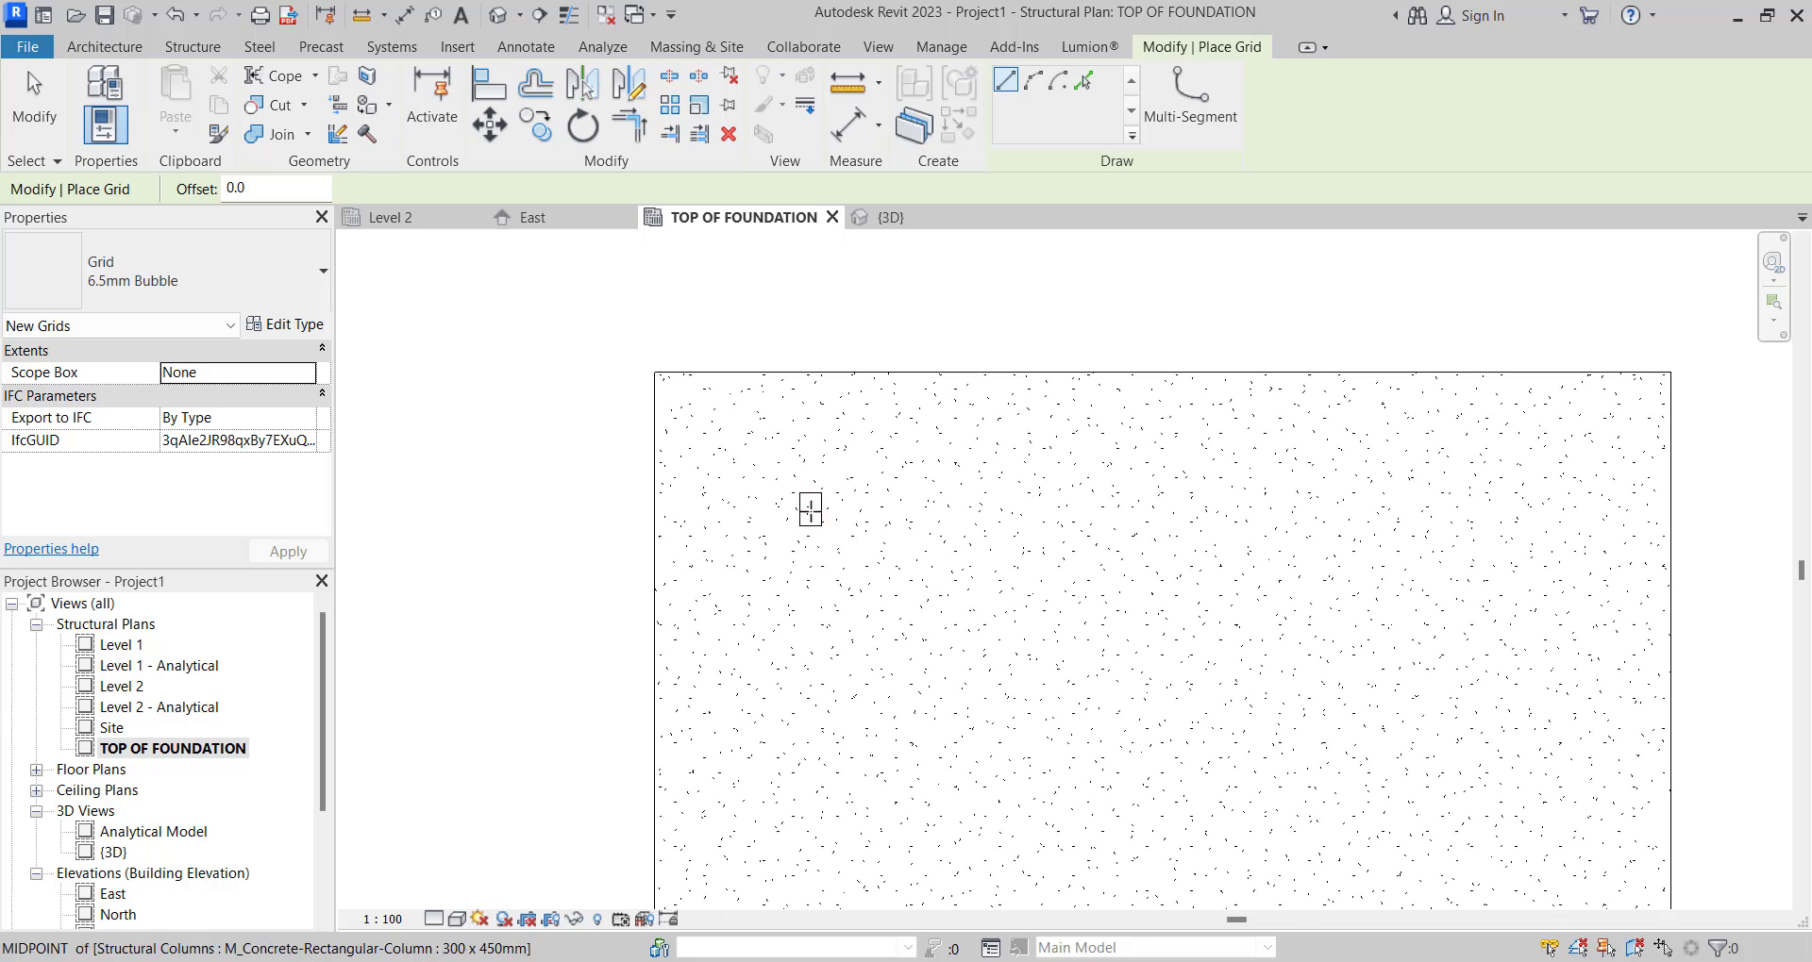
left_click(803, 512)
left_click(622, 510)
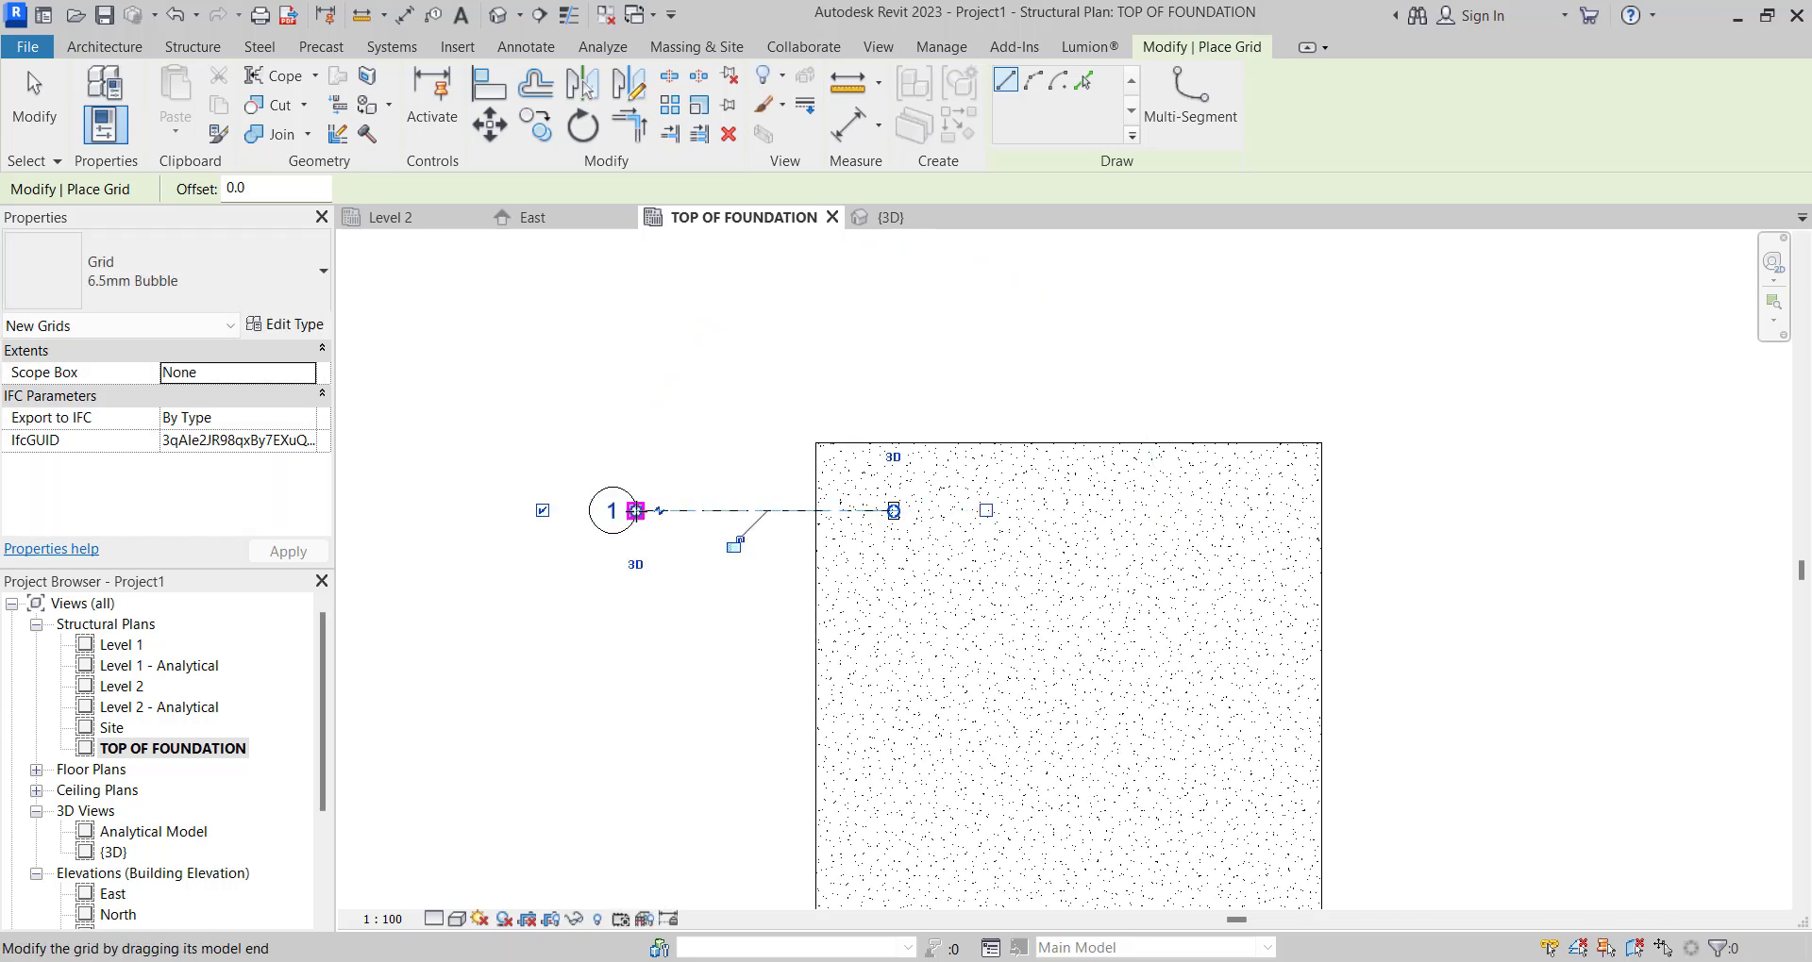
scroll(707, 528, "down", 2)
key("Escape")
key("Escape")
Extend grid 1 across the slab past its east edge and show the grid bubble at that end as well.
left_click(728, 512)
scroll(881, 497, "up", 2)
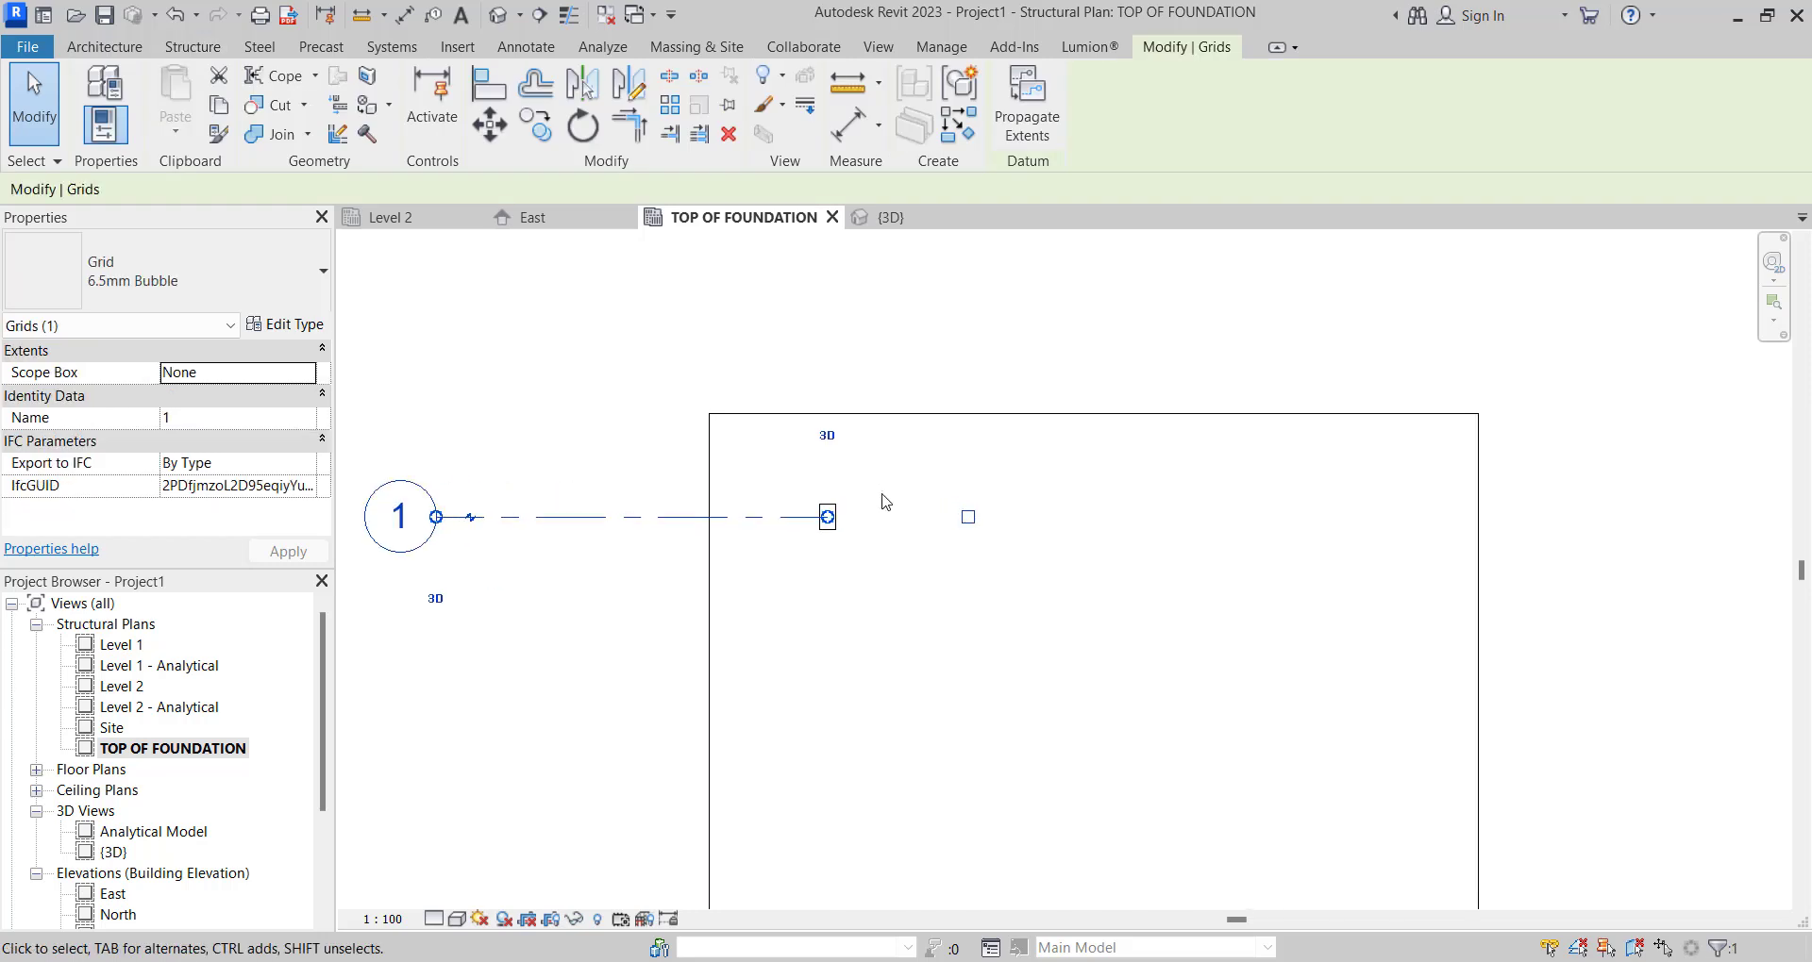
left_click_drag(787, 530, 1459, 530)
left_click(1565, 530)
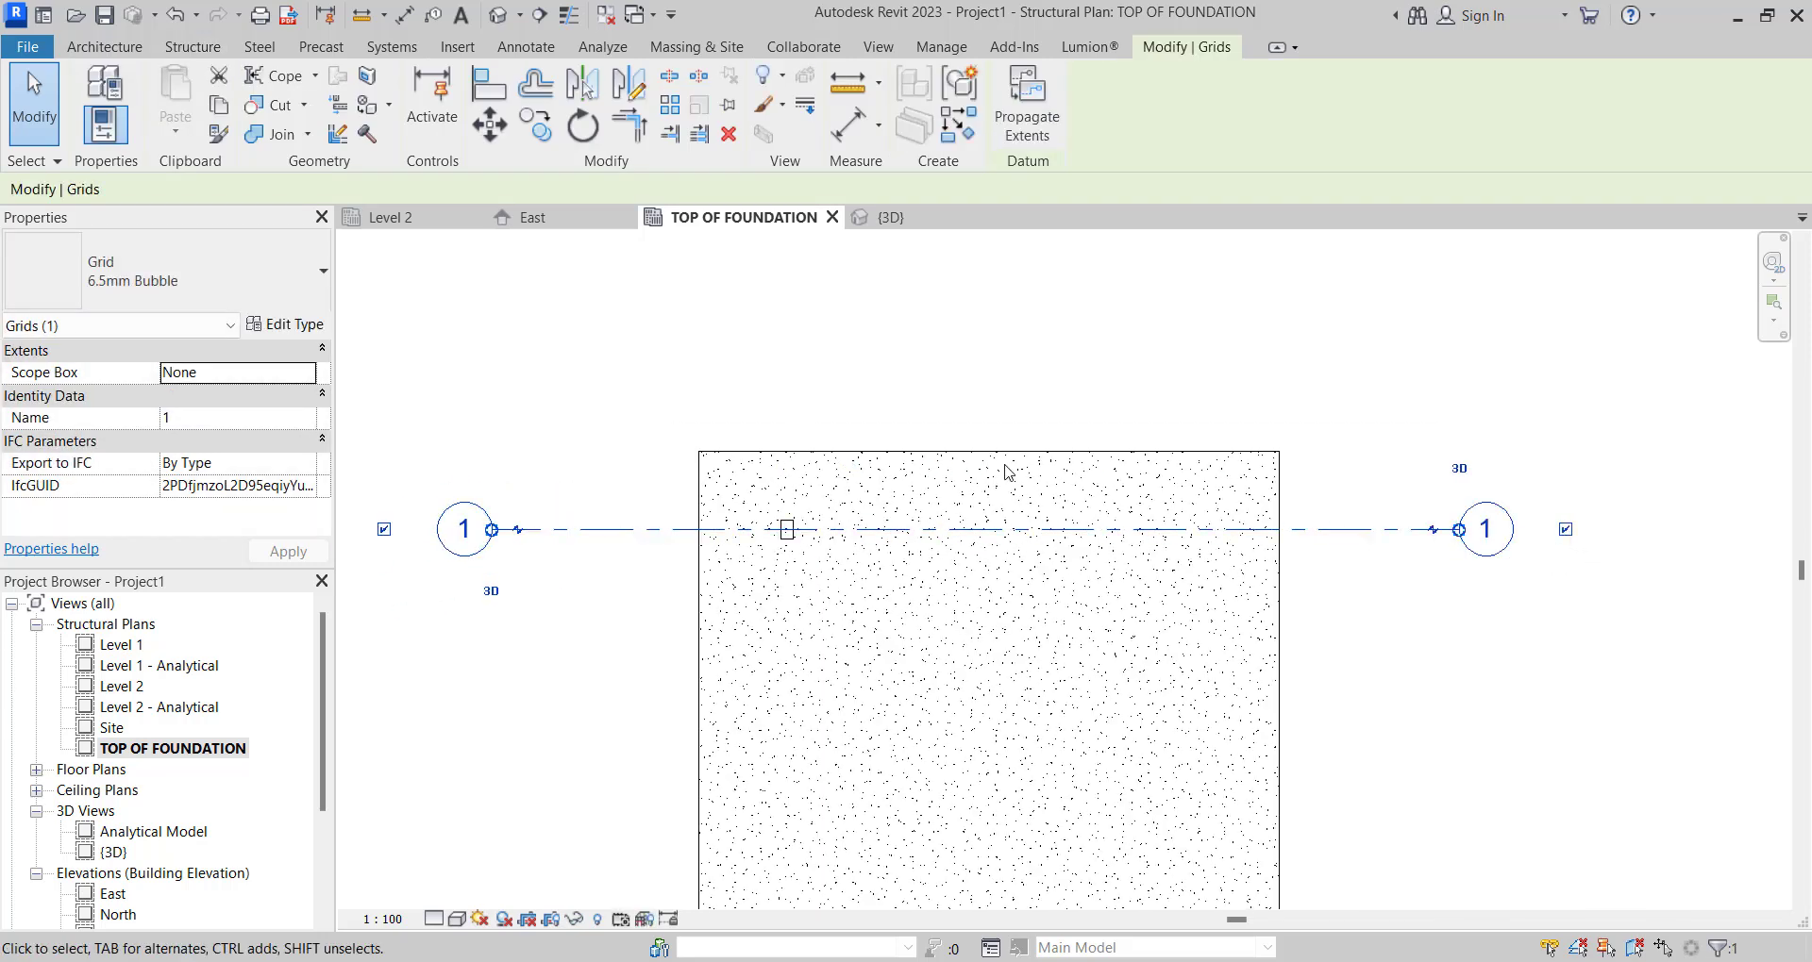
scroll(1003, 467, "down", 2)
left_click(904, 410)
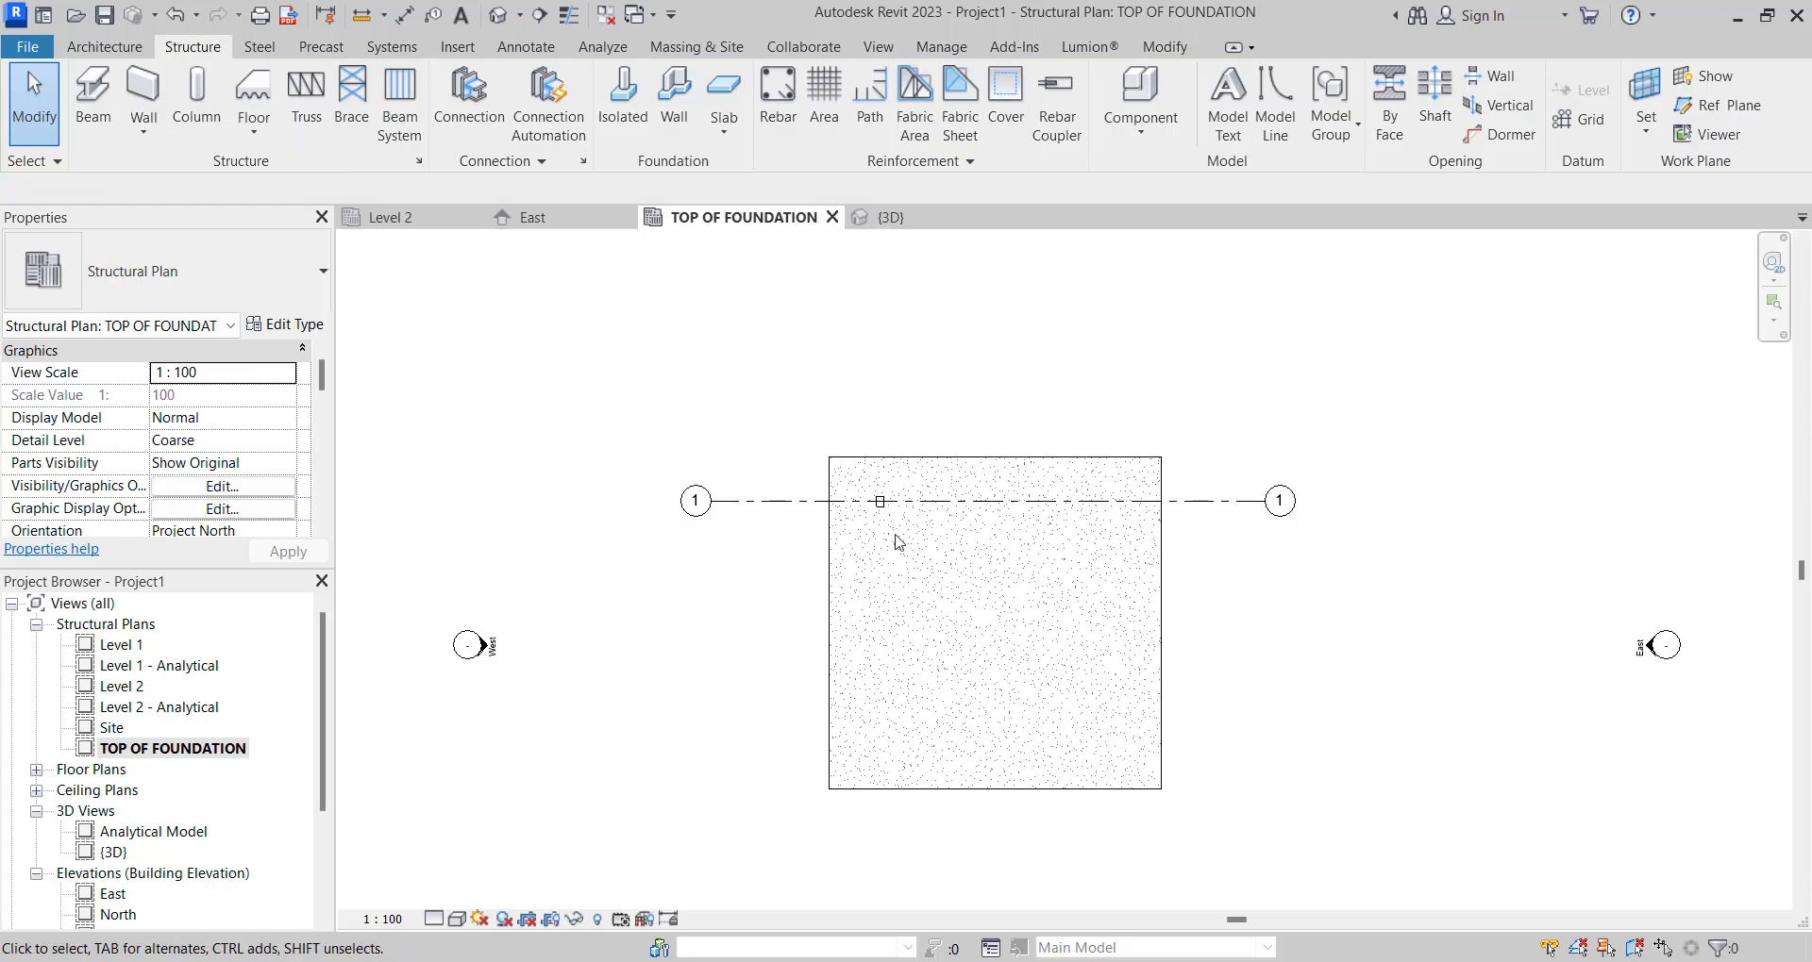
Draw three horizontal grid lines south of grid 1, aligned with its ends, at successive spacings of about 3000, 3300 and 3700 mm.
left_click(766, 503)
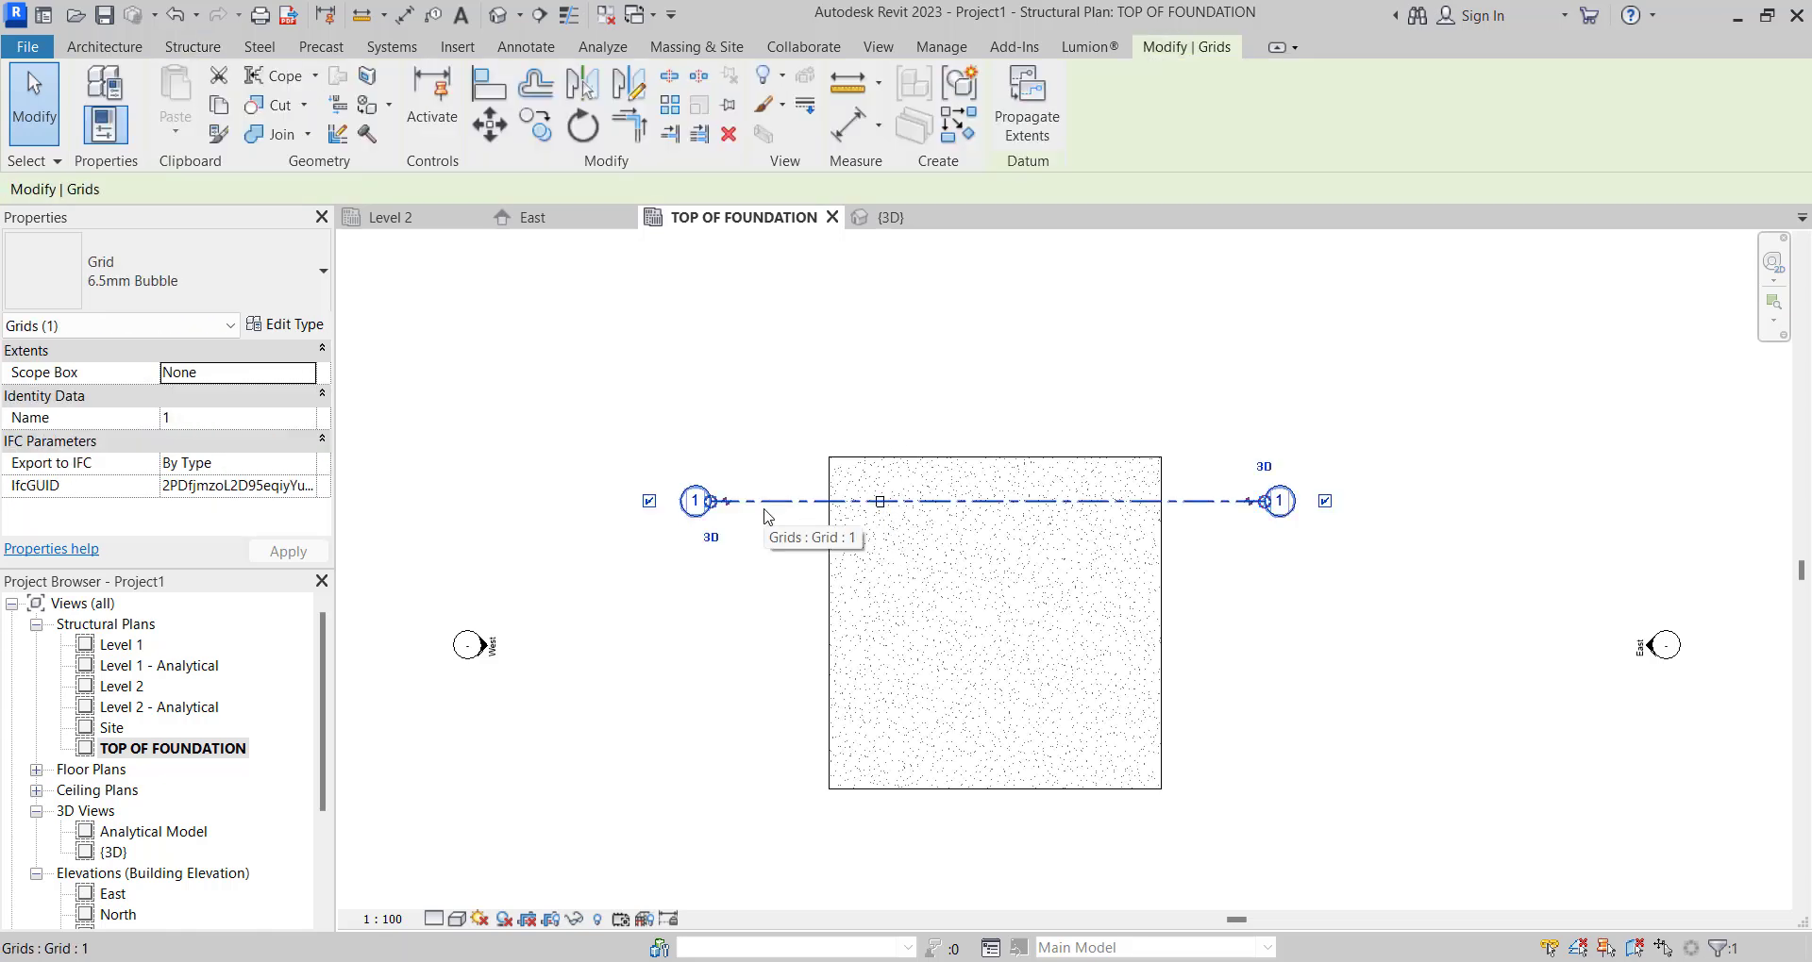
left_click(543, 135)
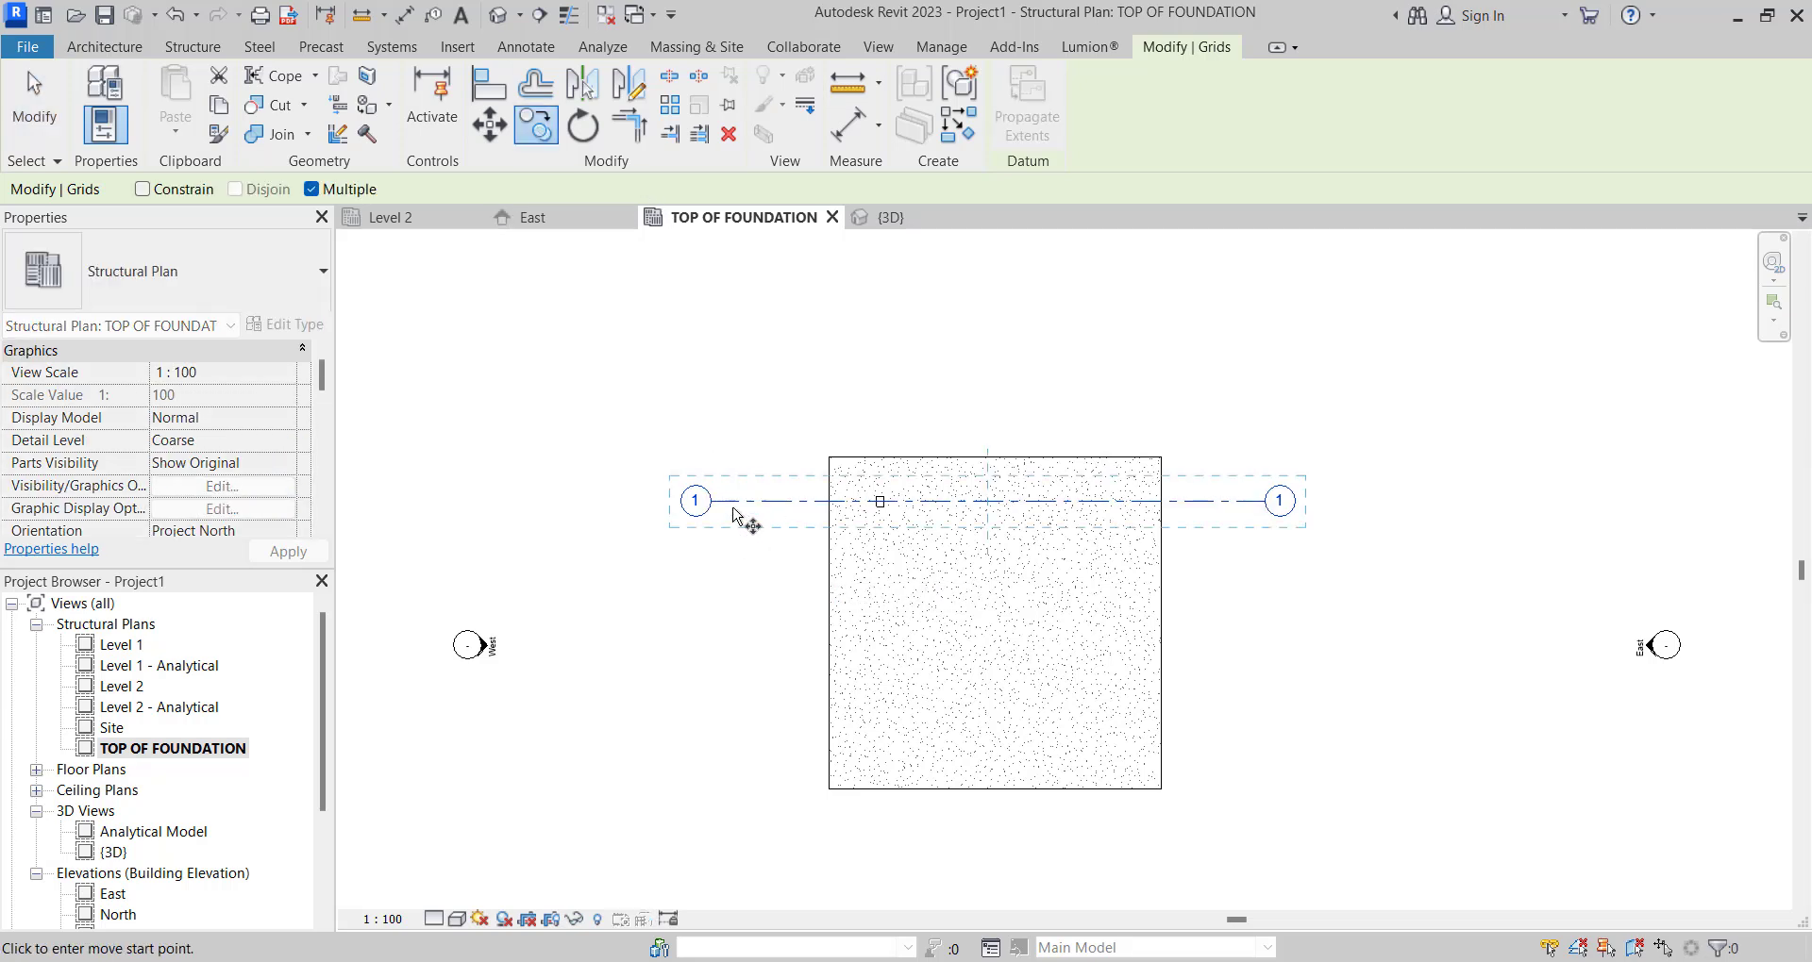
key("g")
key("r")
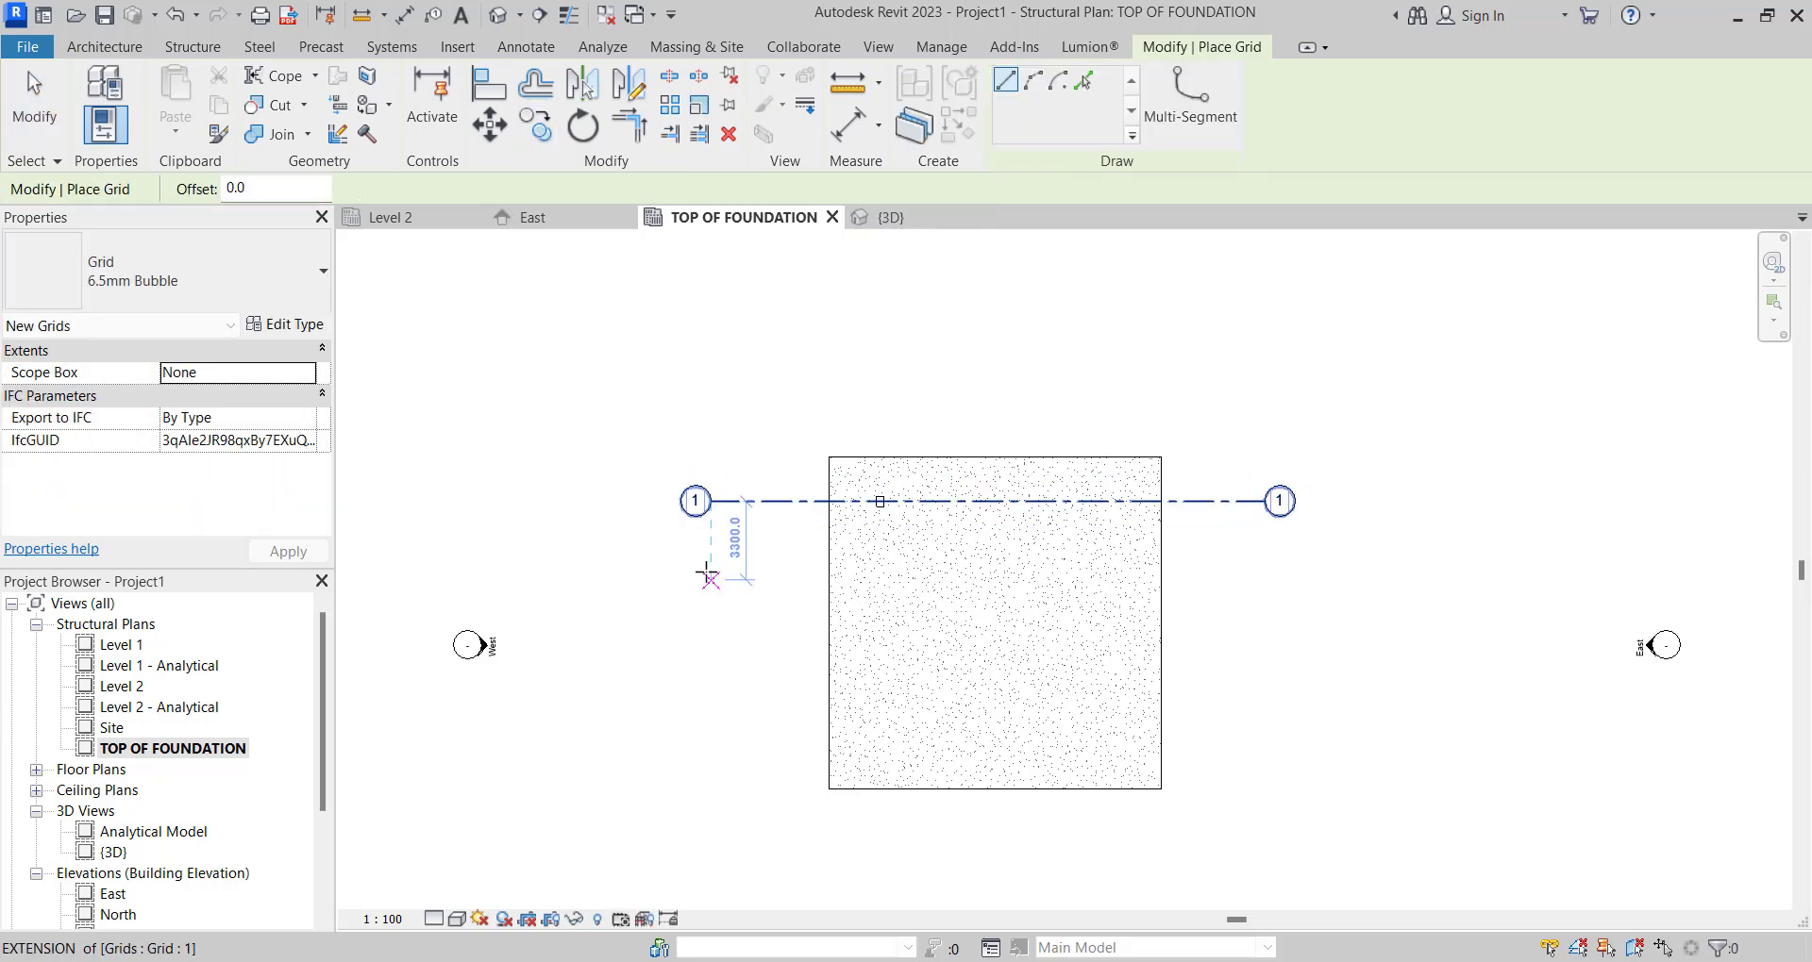
left_click(709, 573)
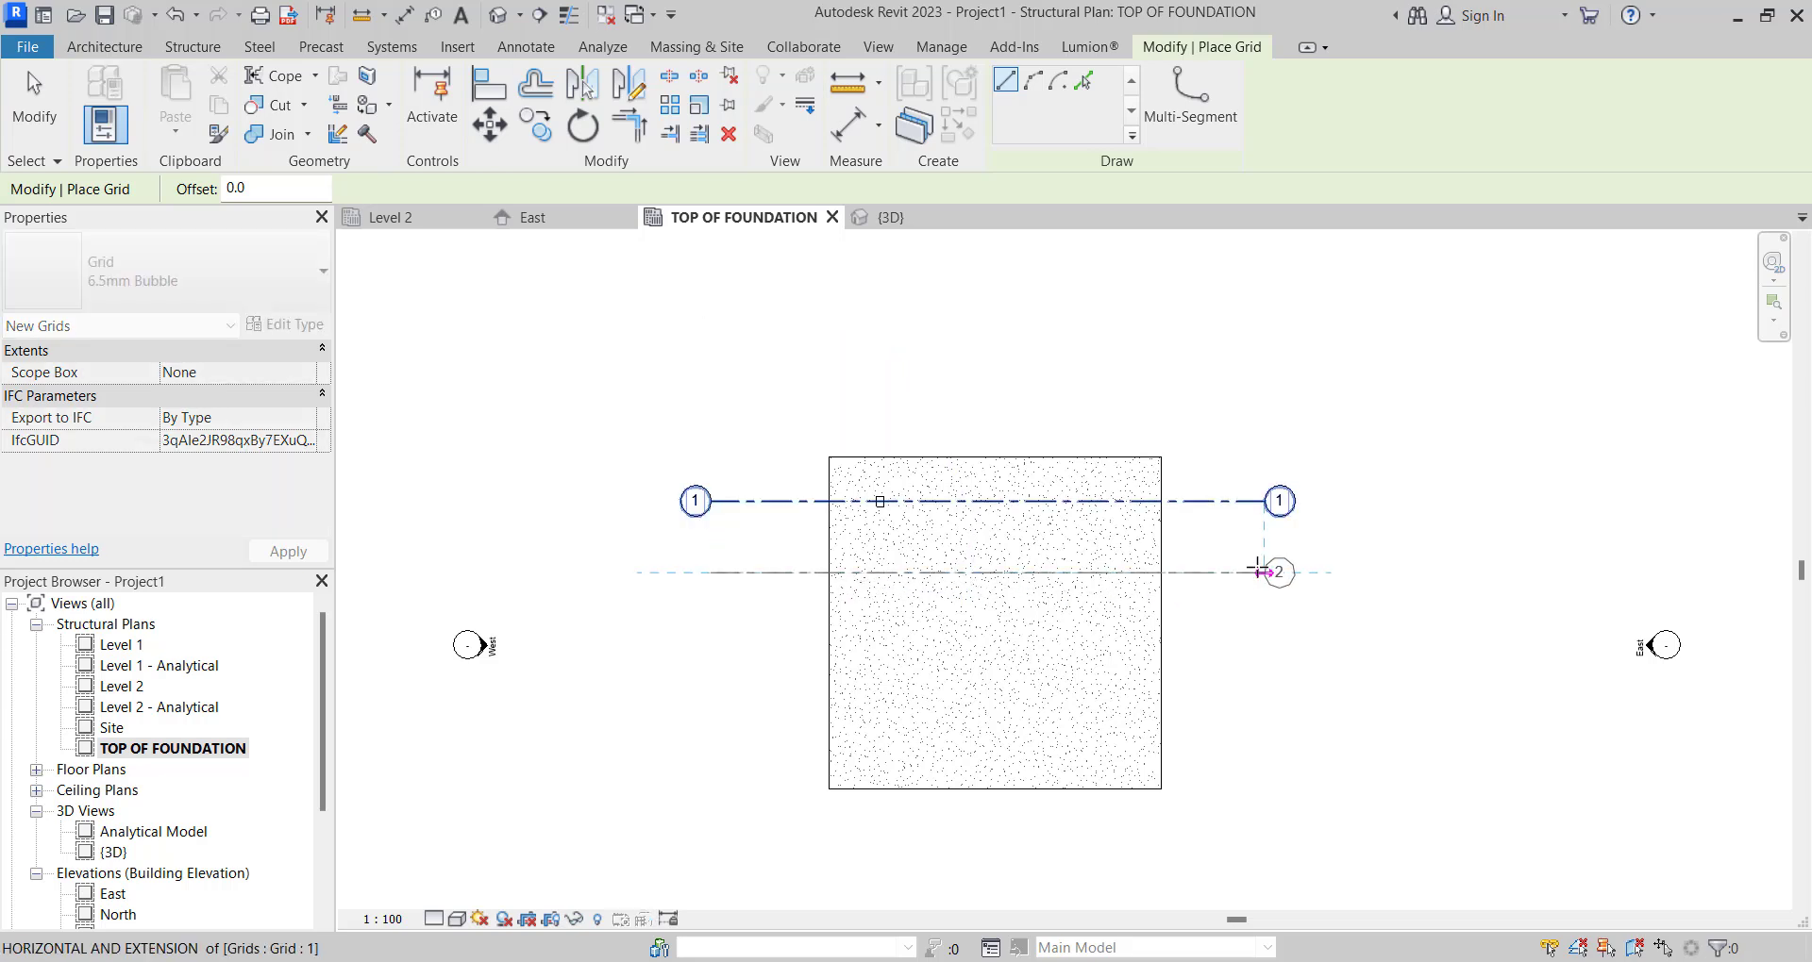
left_click(1261, 572)
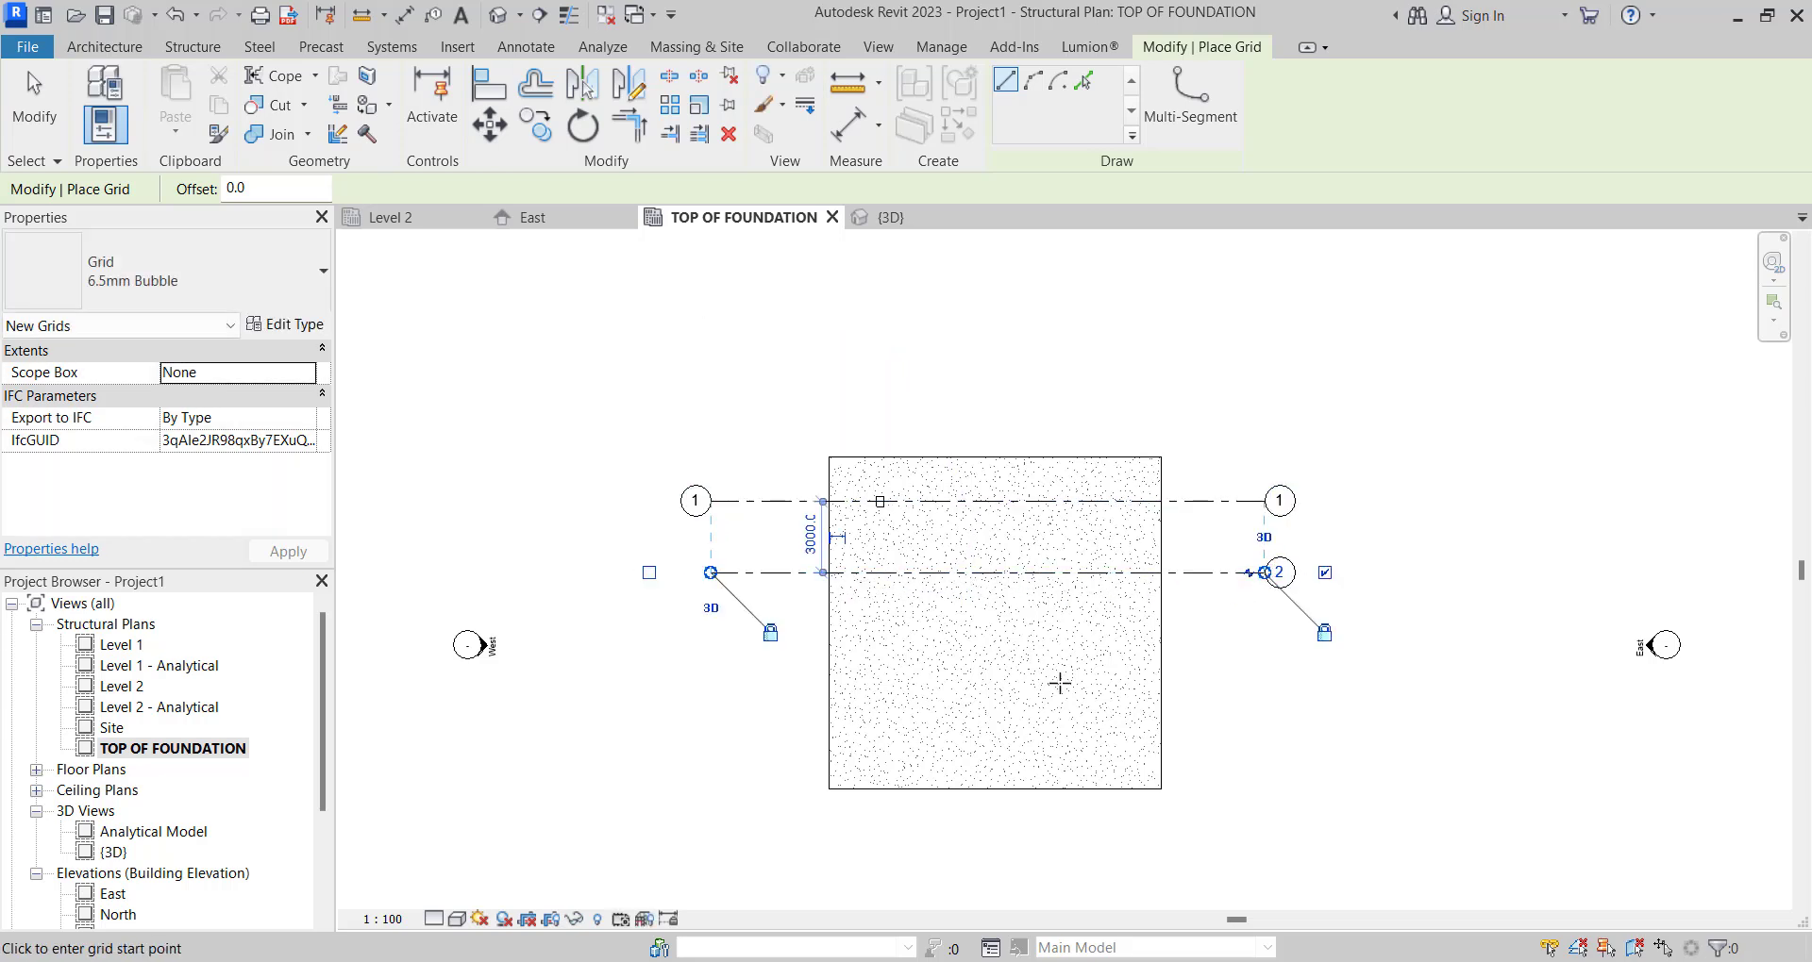
left_click(711, 651)
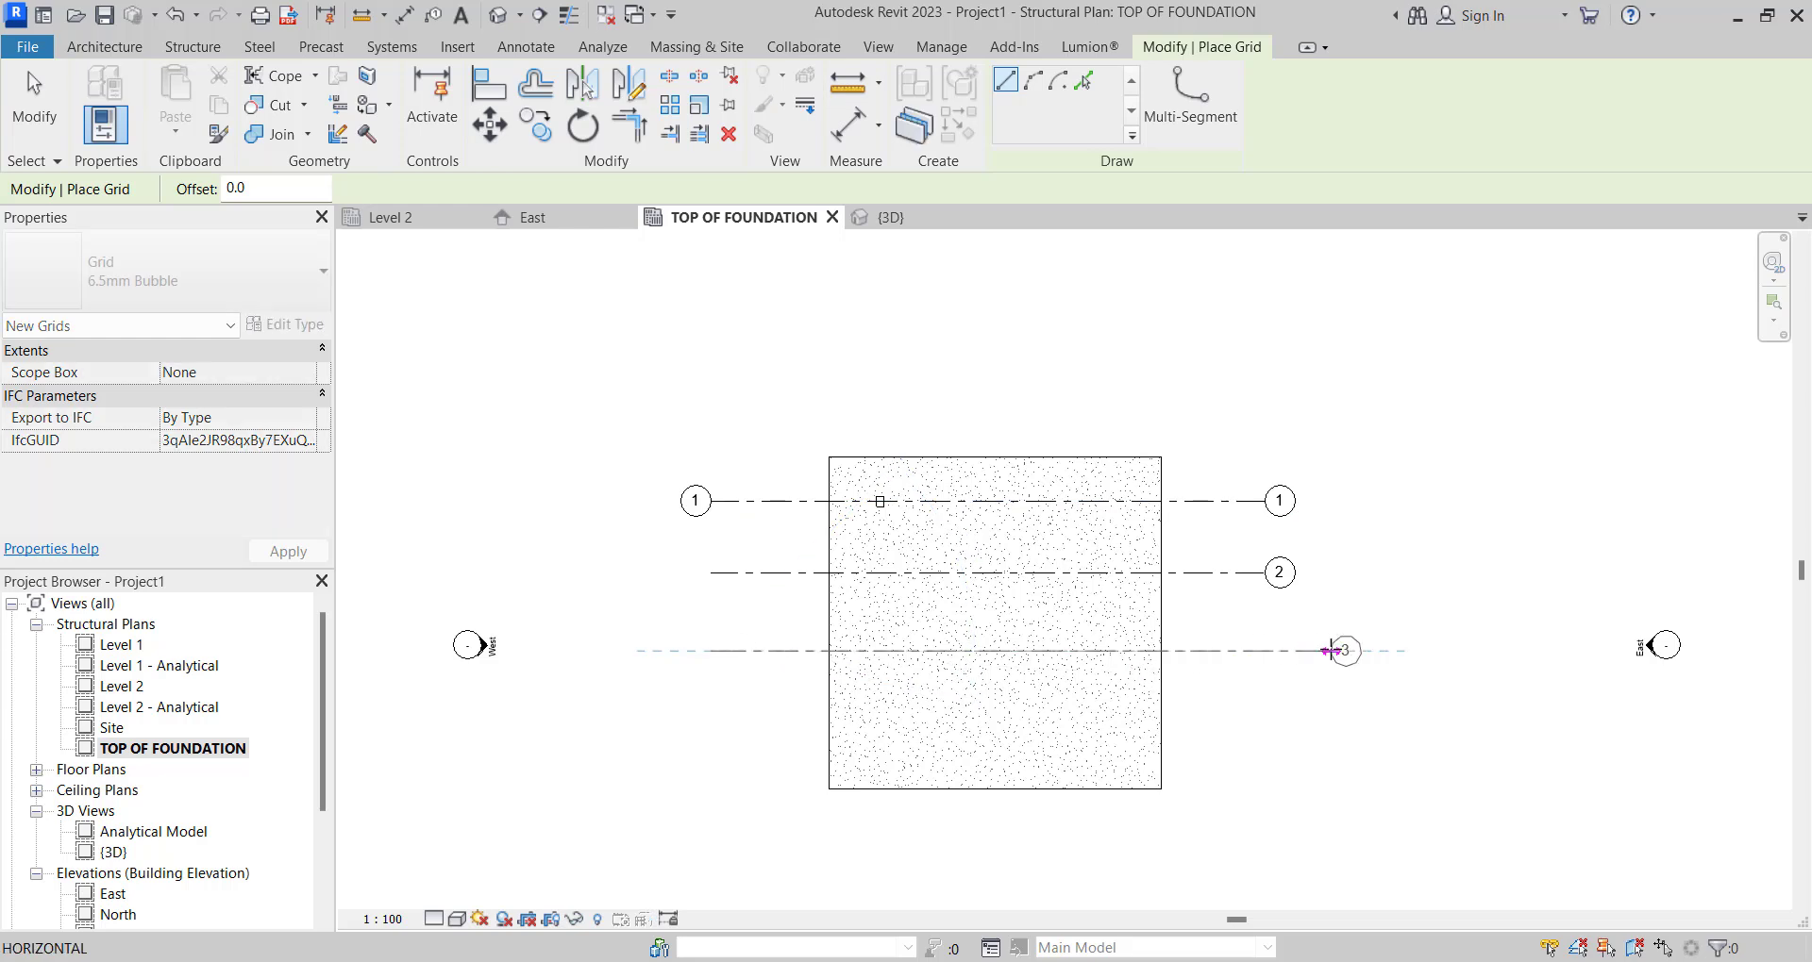
left_click(1264, 651)
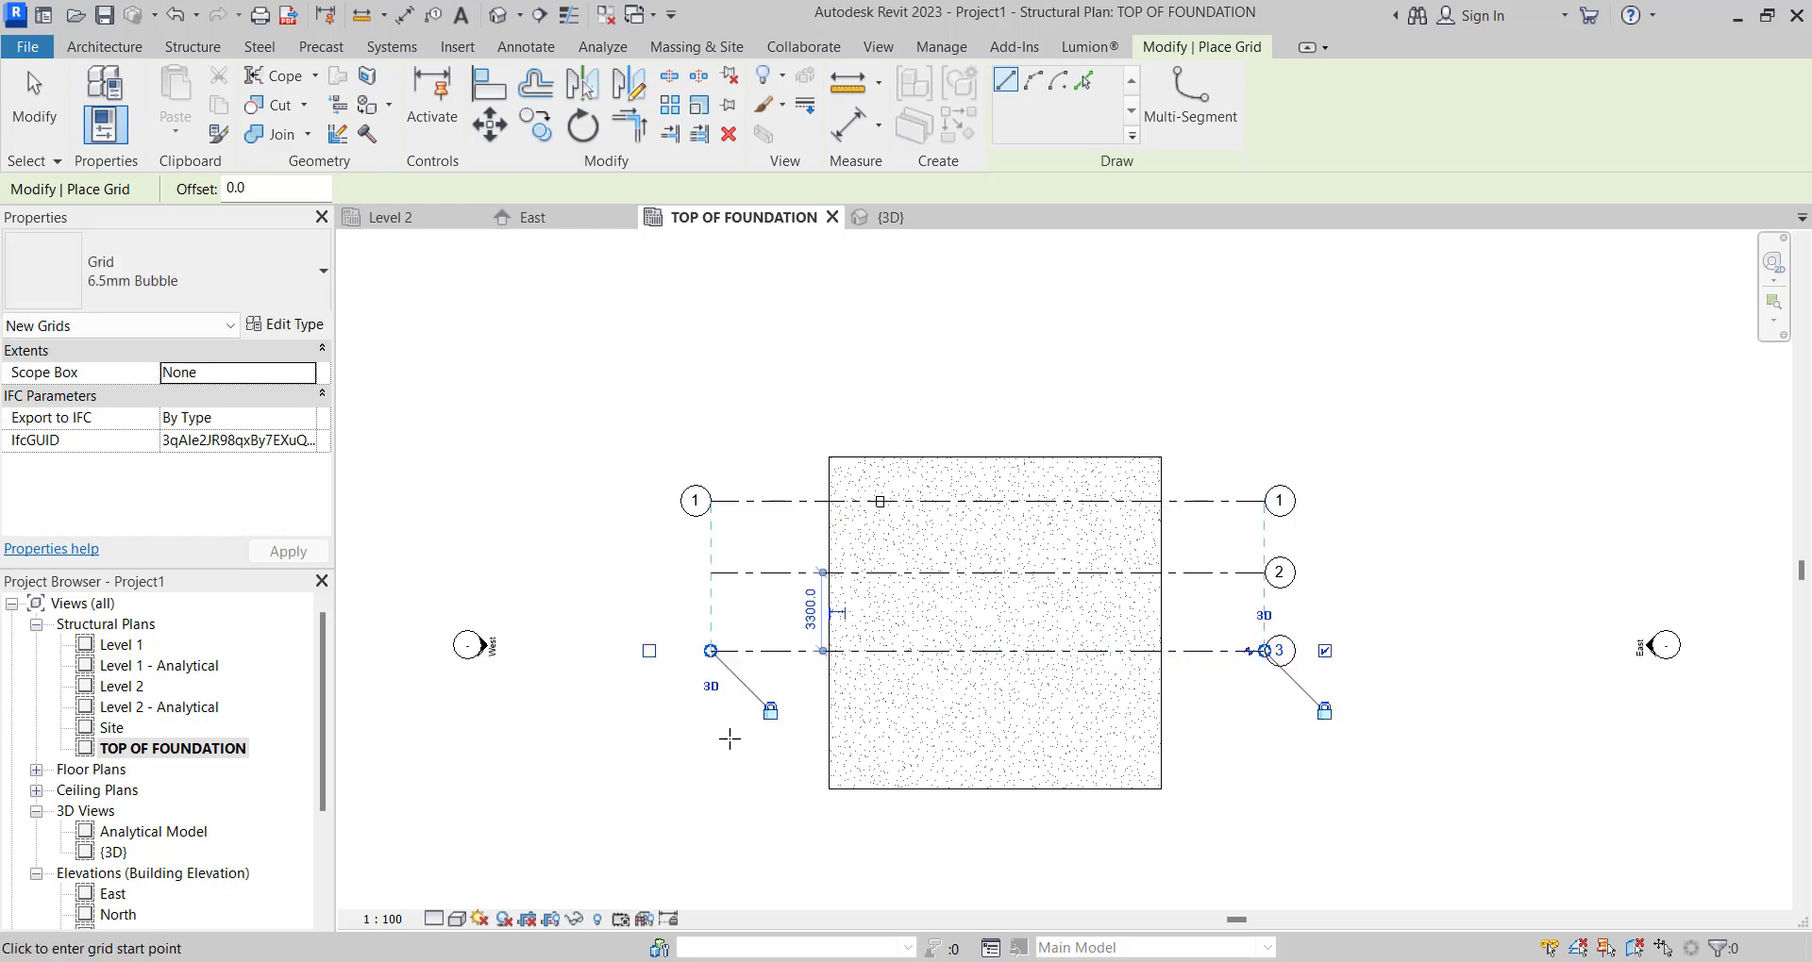
left_click(711, 739)
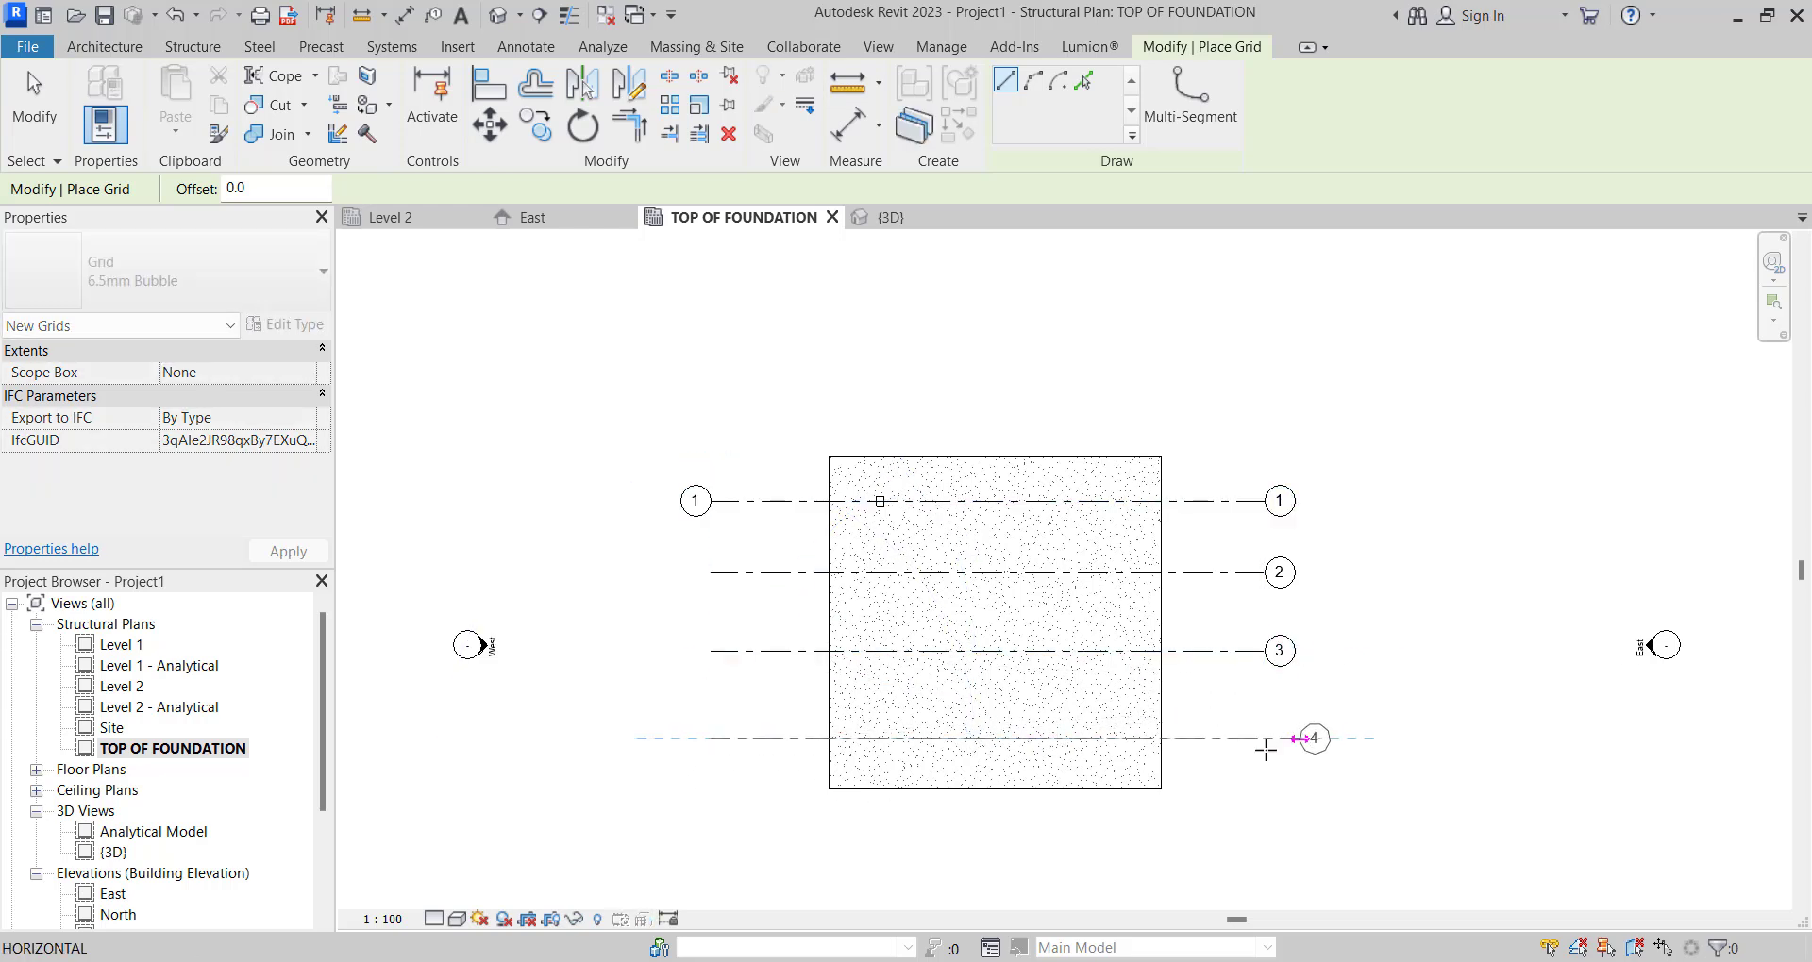
left_click(1264, 739)
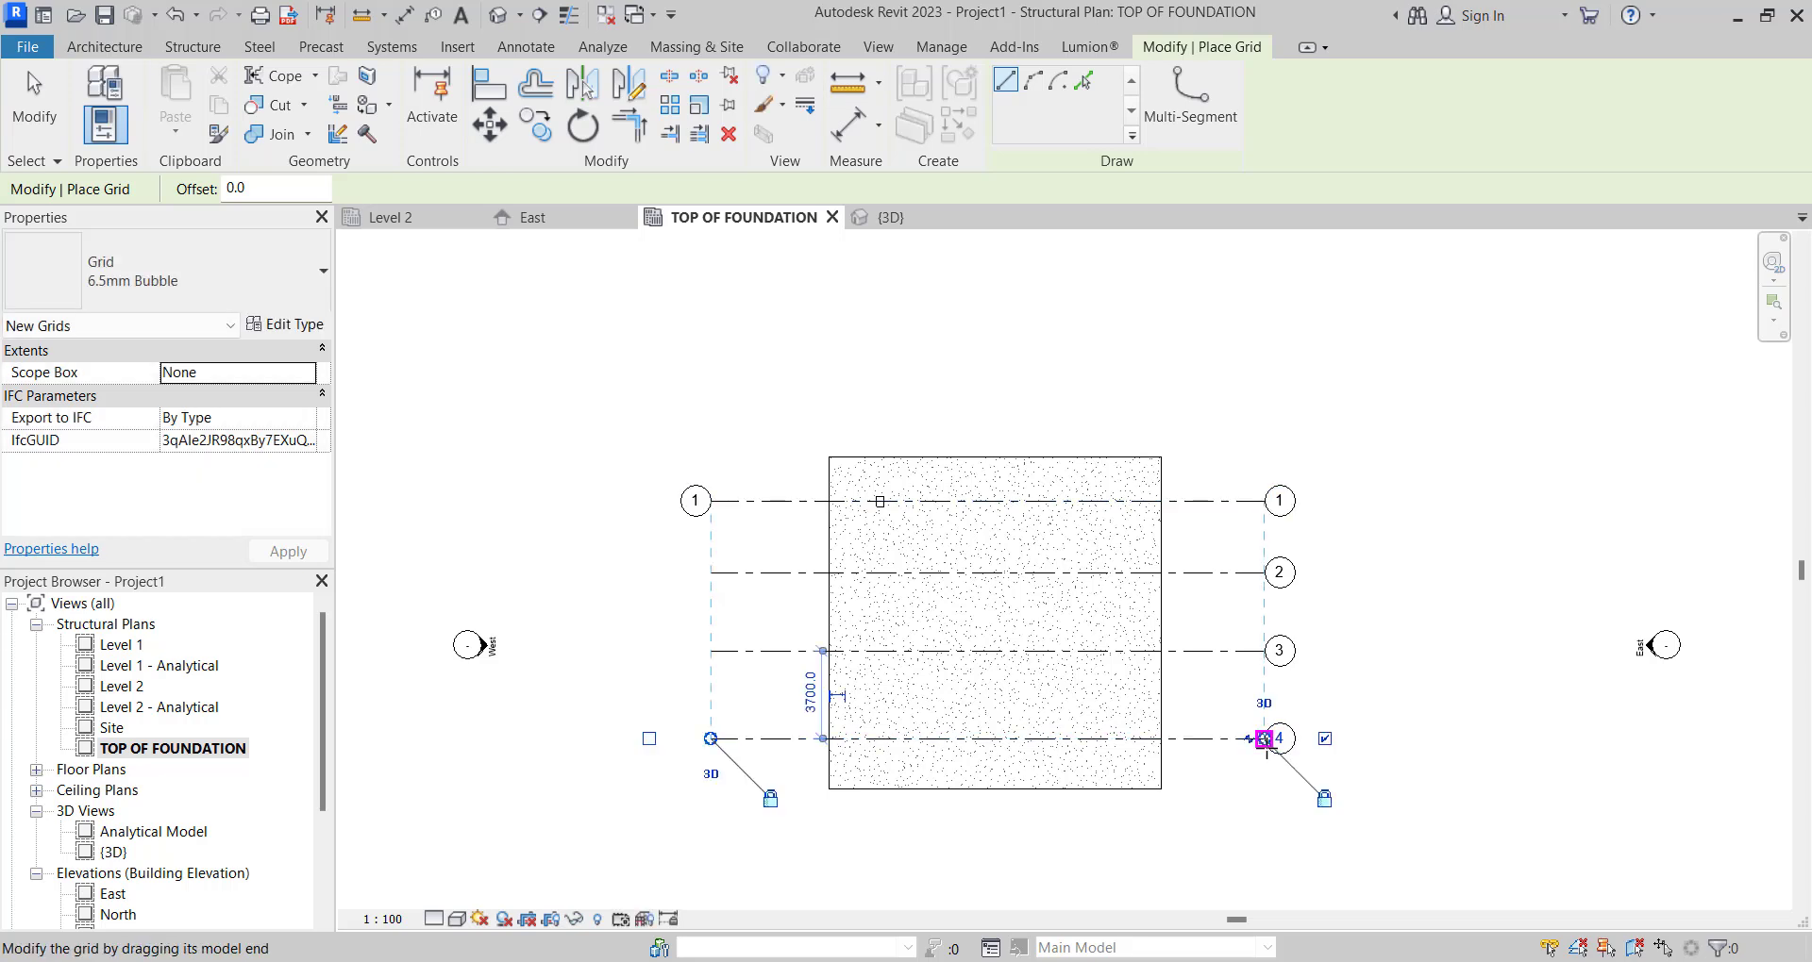
key("Escape")
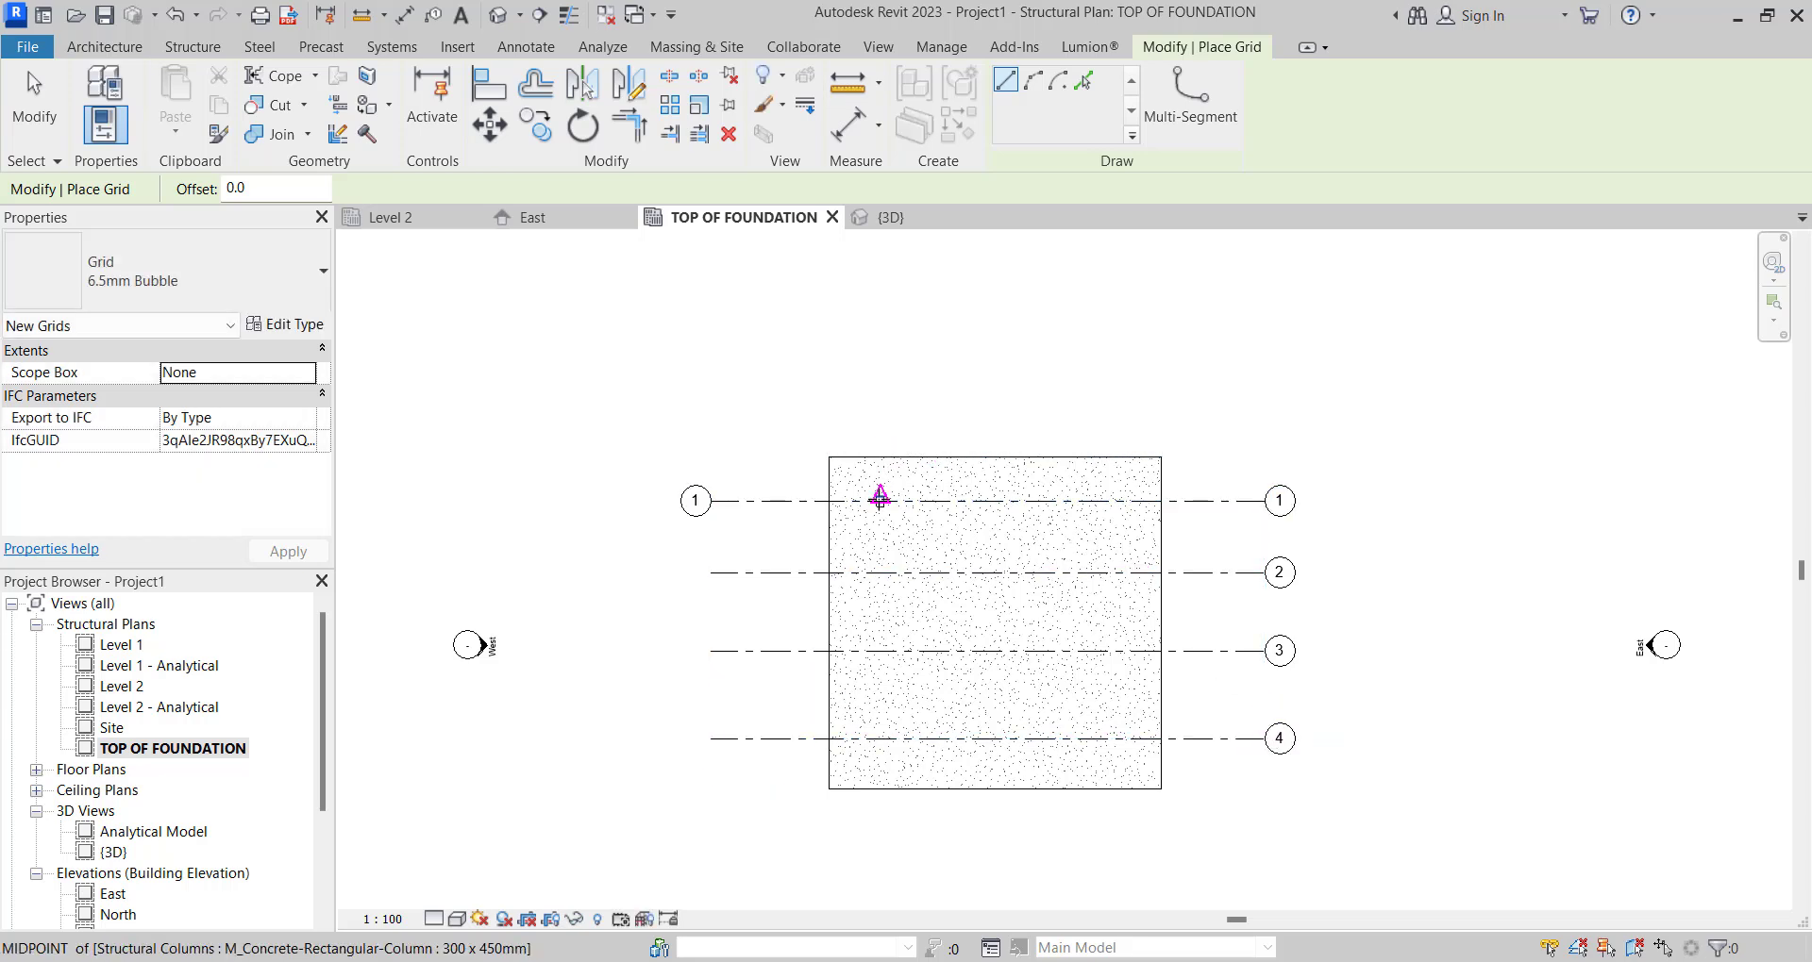
Draw a vertical grid line from the concrete column past the slab's south edge and extend its other end beyond the north edge.
scroll(869, 497, "up", 1)
left_click(880, 501)
scroll(869, 497, "down", 3)
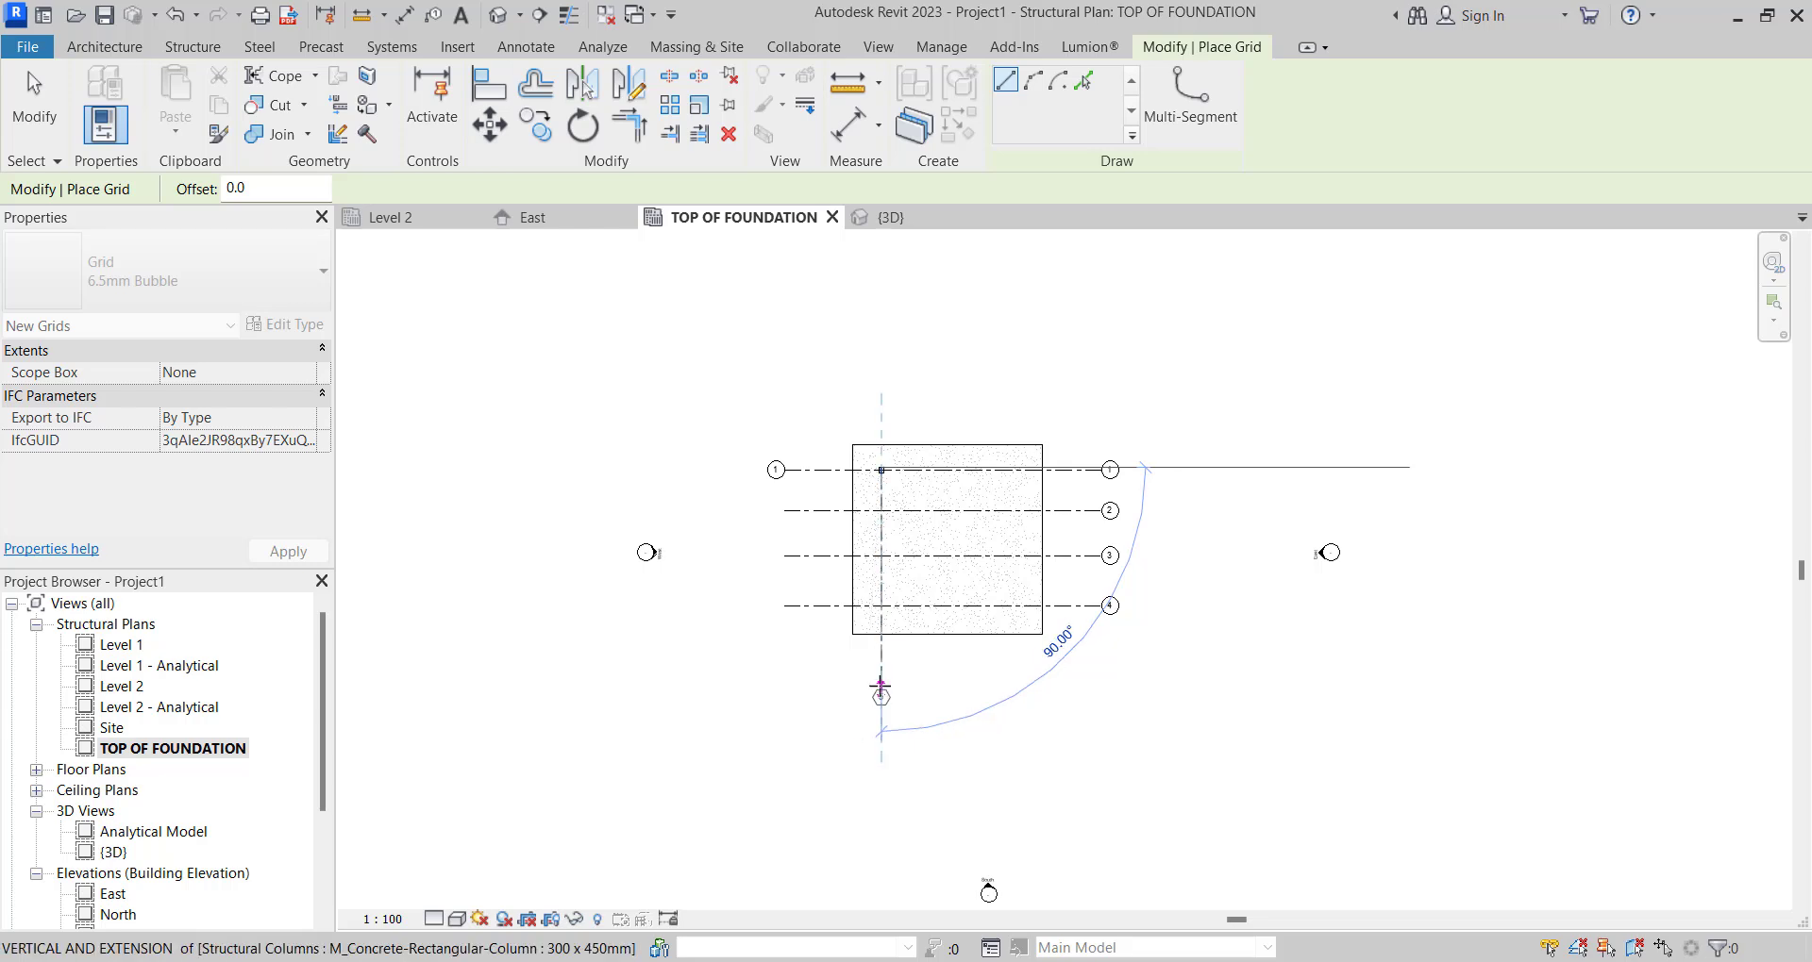
left_click(880, 703)
key("Escape")
key("Escape")
left_click(876, 608)
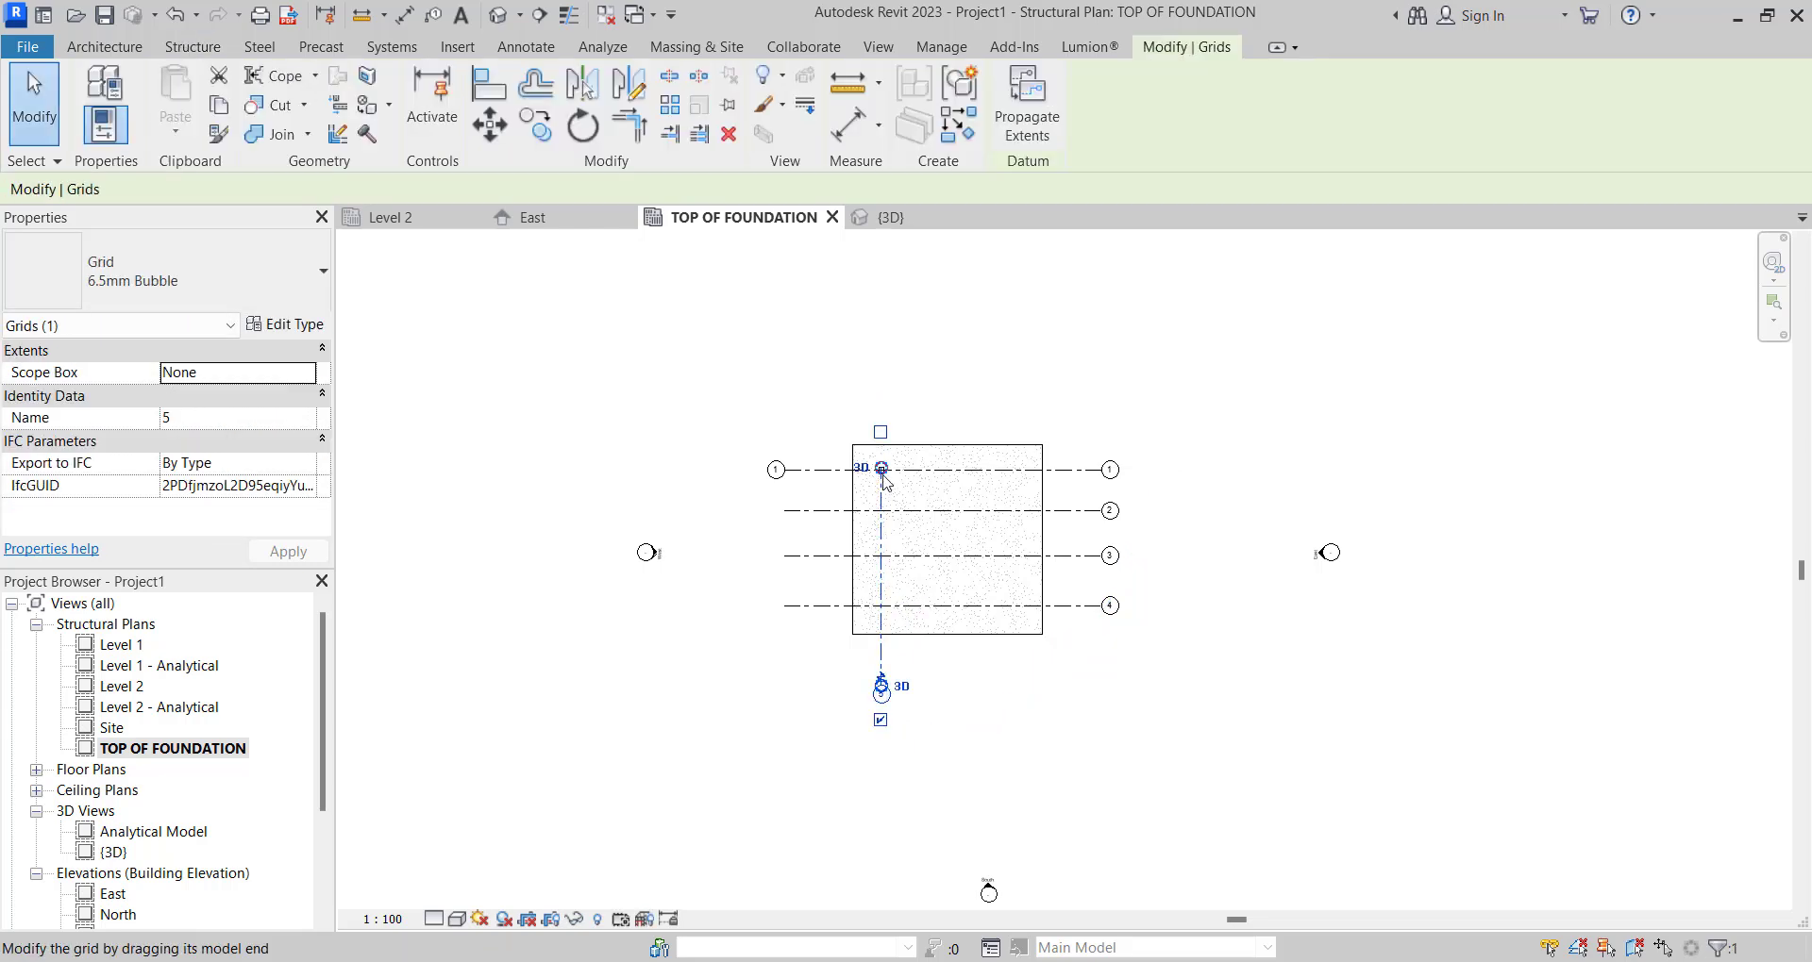
left_click_drag(880, 469, 880, 388)
Rename the vertical grid line through the column as A.
scroll(878, 679, "up", 1)
scroll(884, 703, "up", 3)
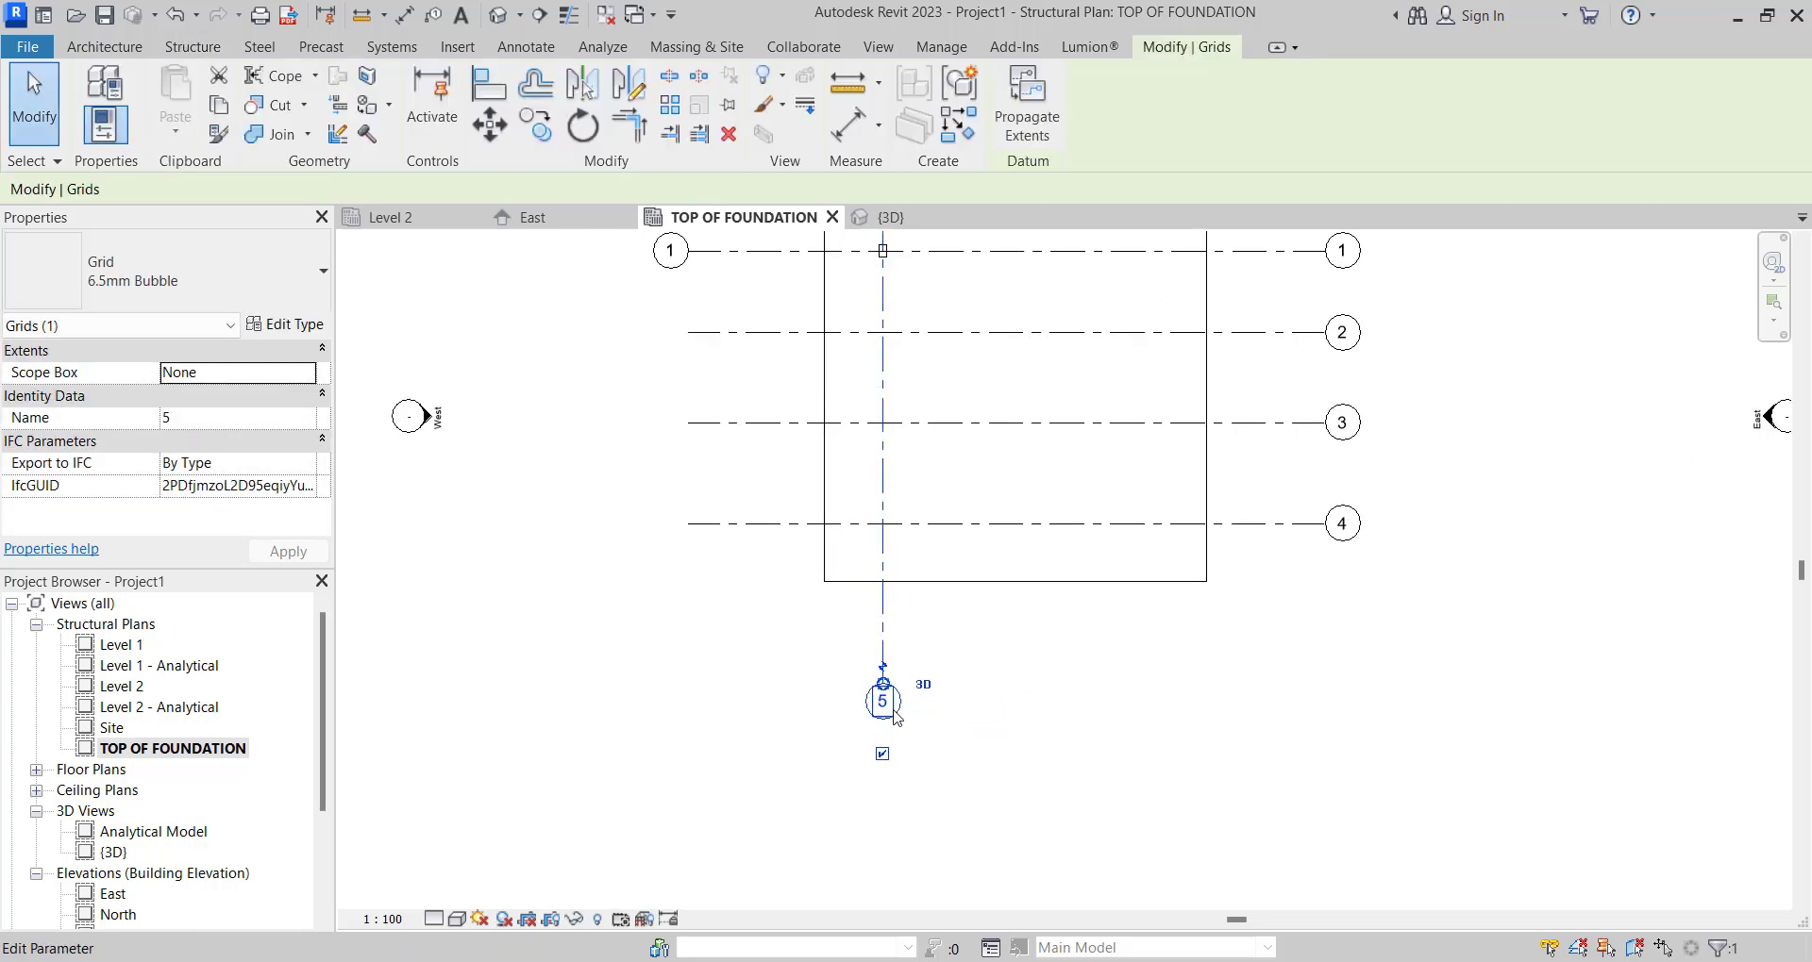
left_click(884, 703)
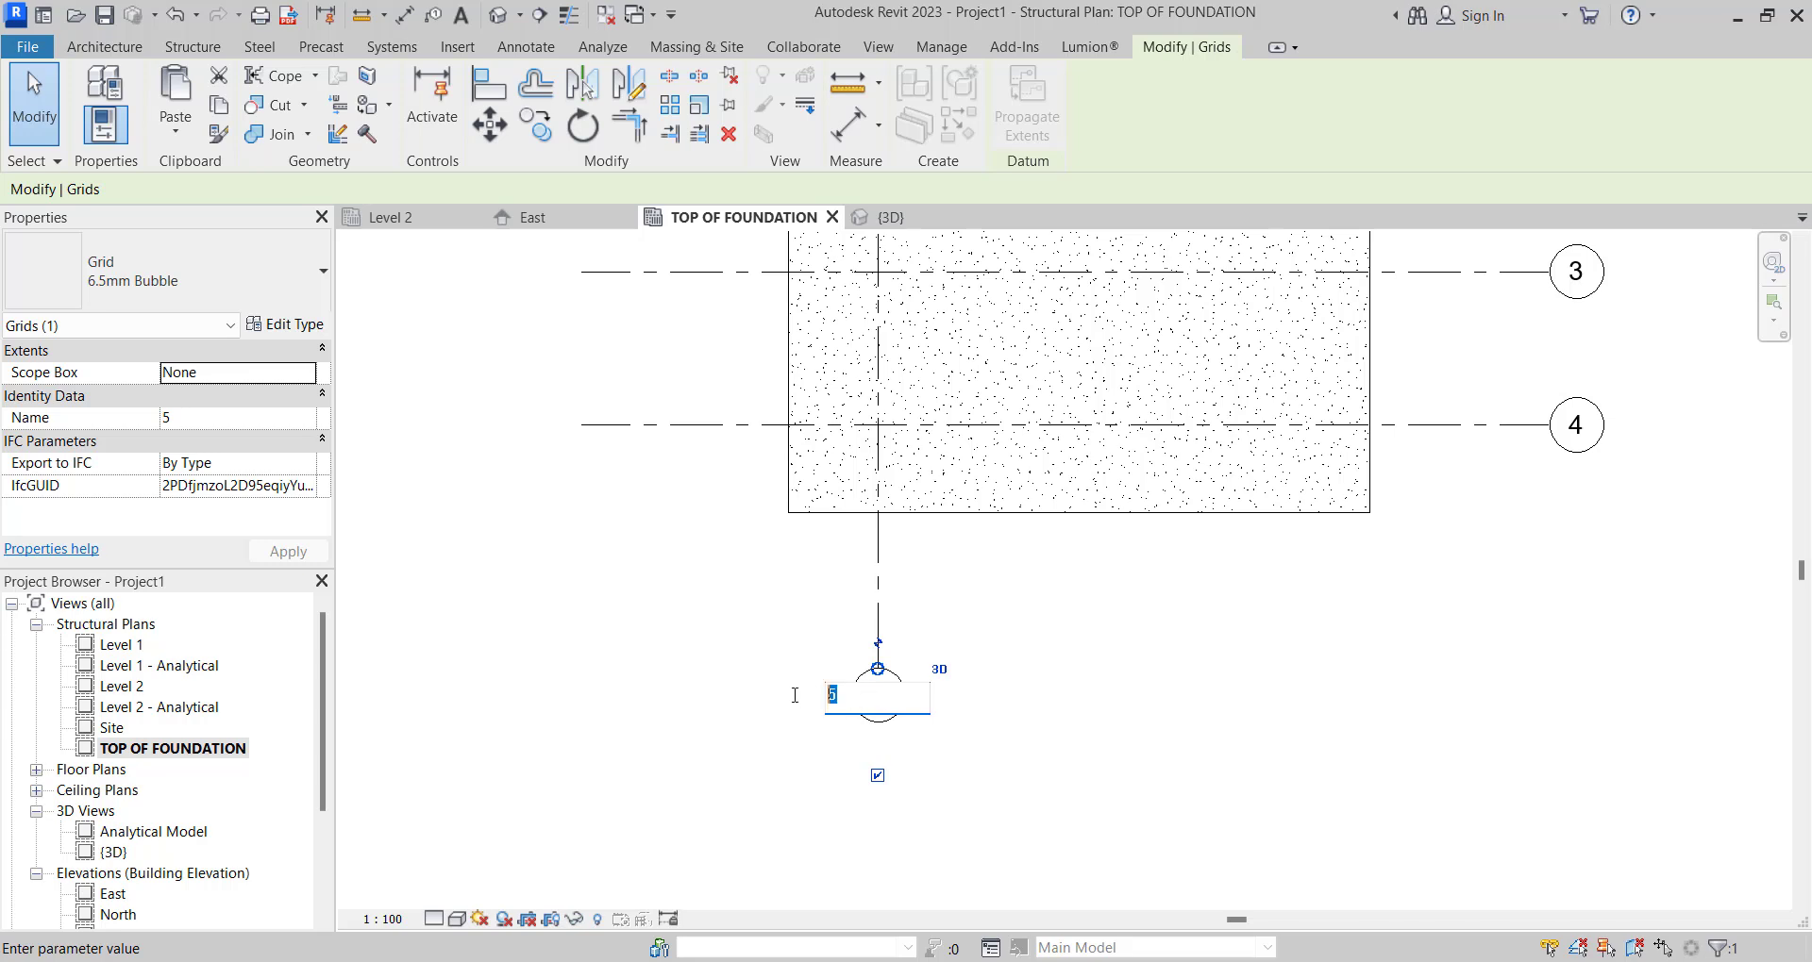
type("A")
key("Return")
Show the bubble at grid A's north end and extend that end farther north of the slab.
scroll(755, 717, "down", 5)
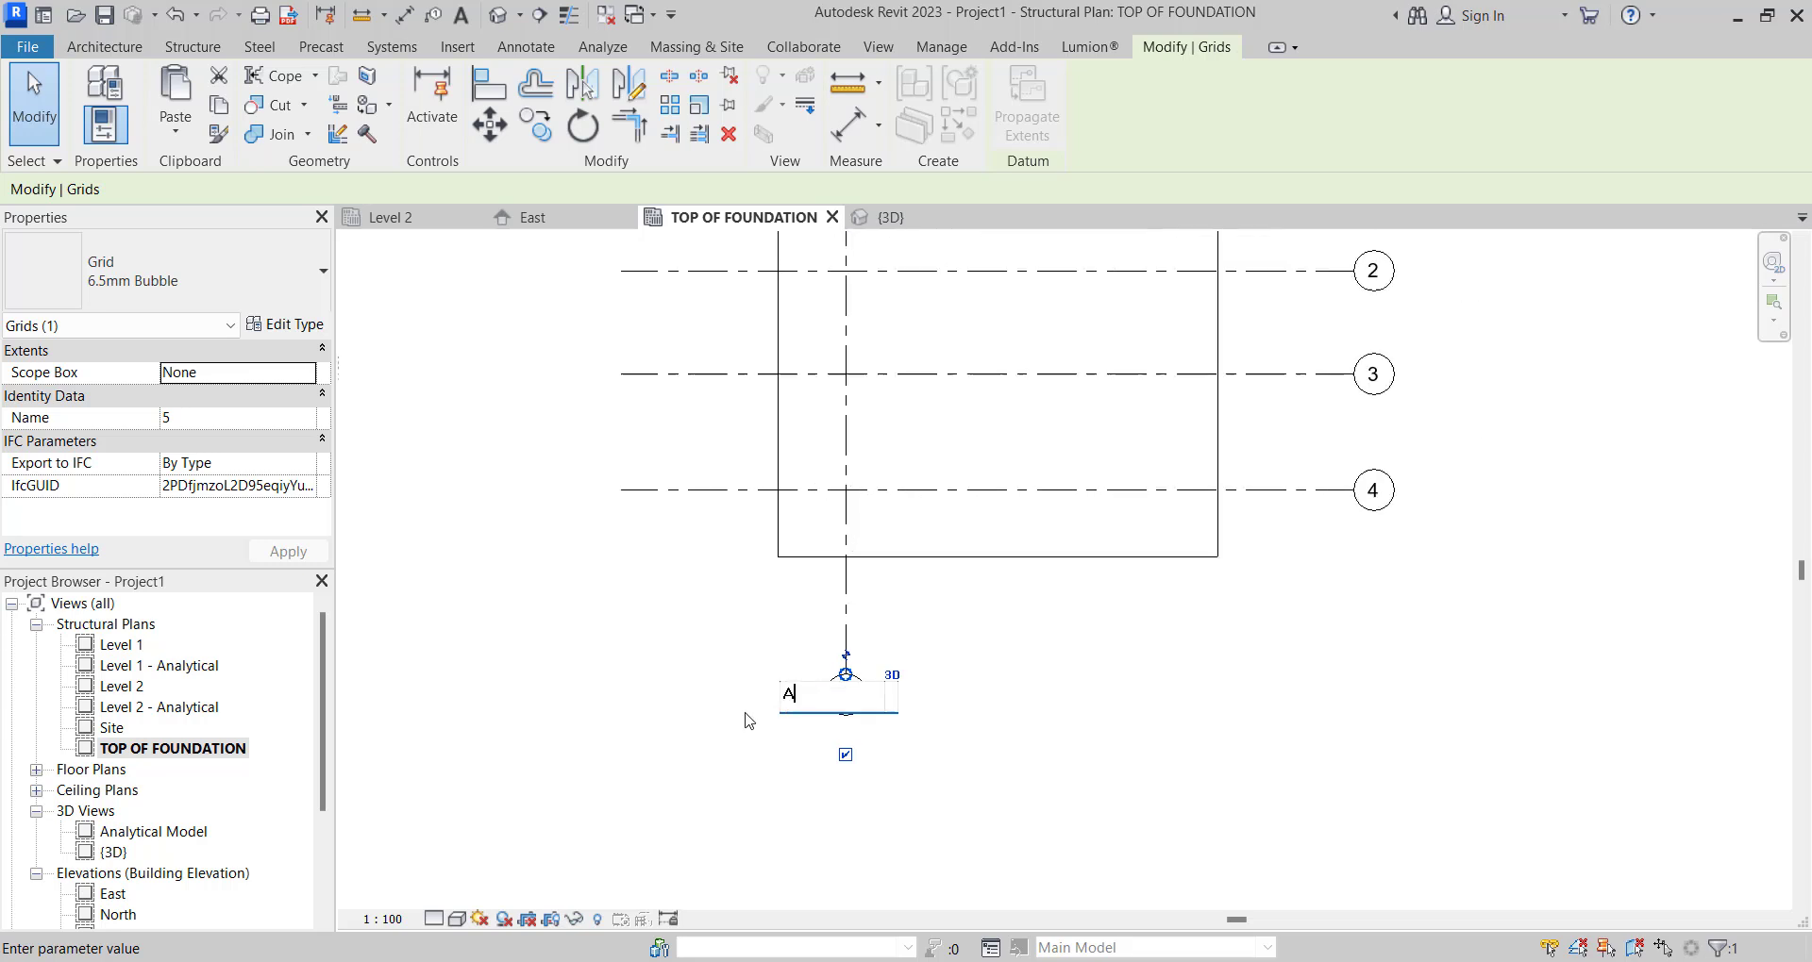
left_click(787, 501)
scroll(769, 521, "up", 2)
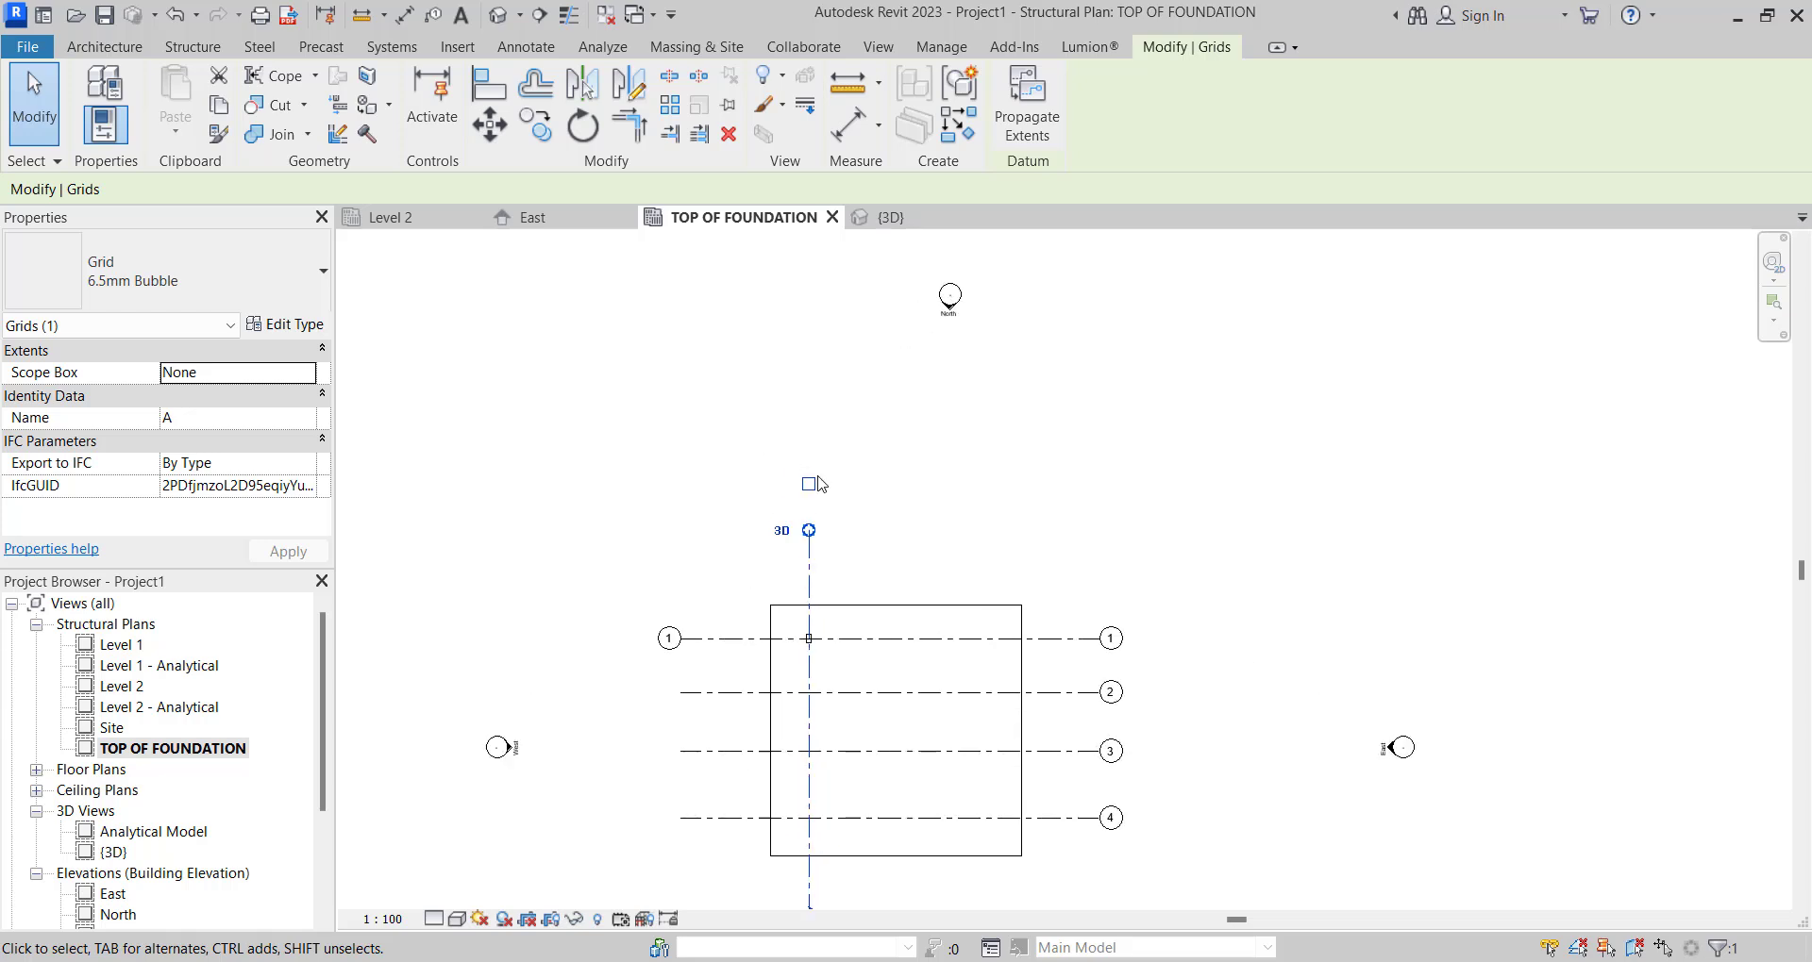
left_click_drag(809, 535, 810, 483)
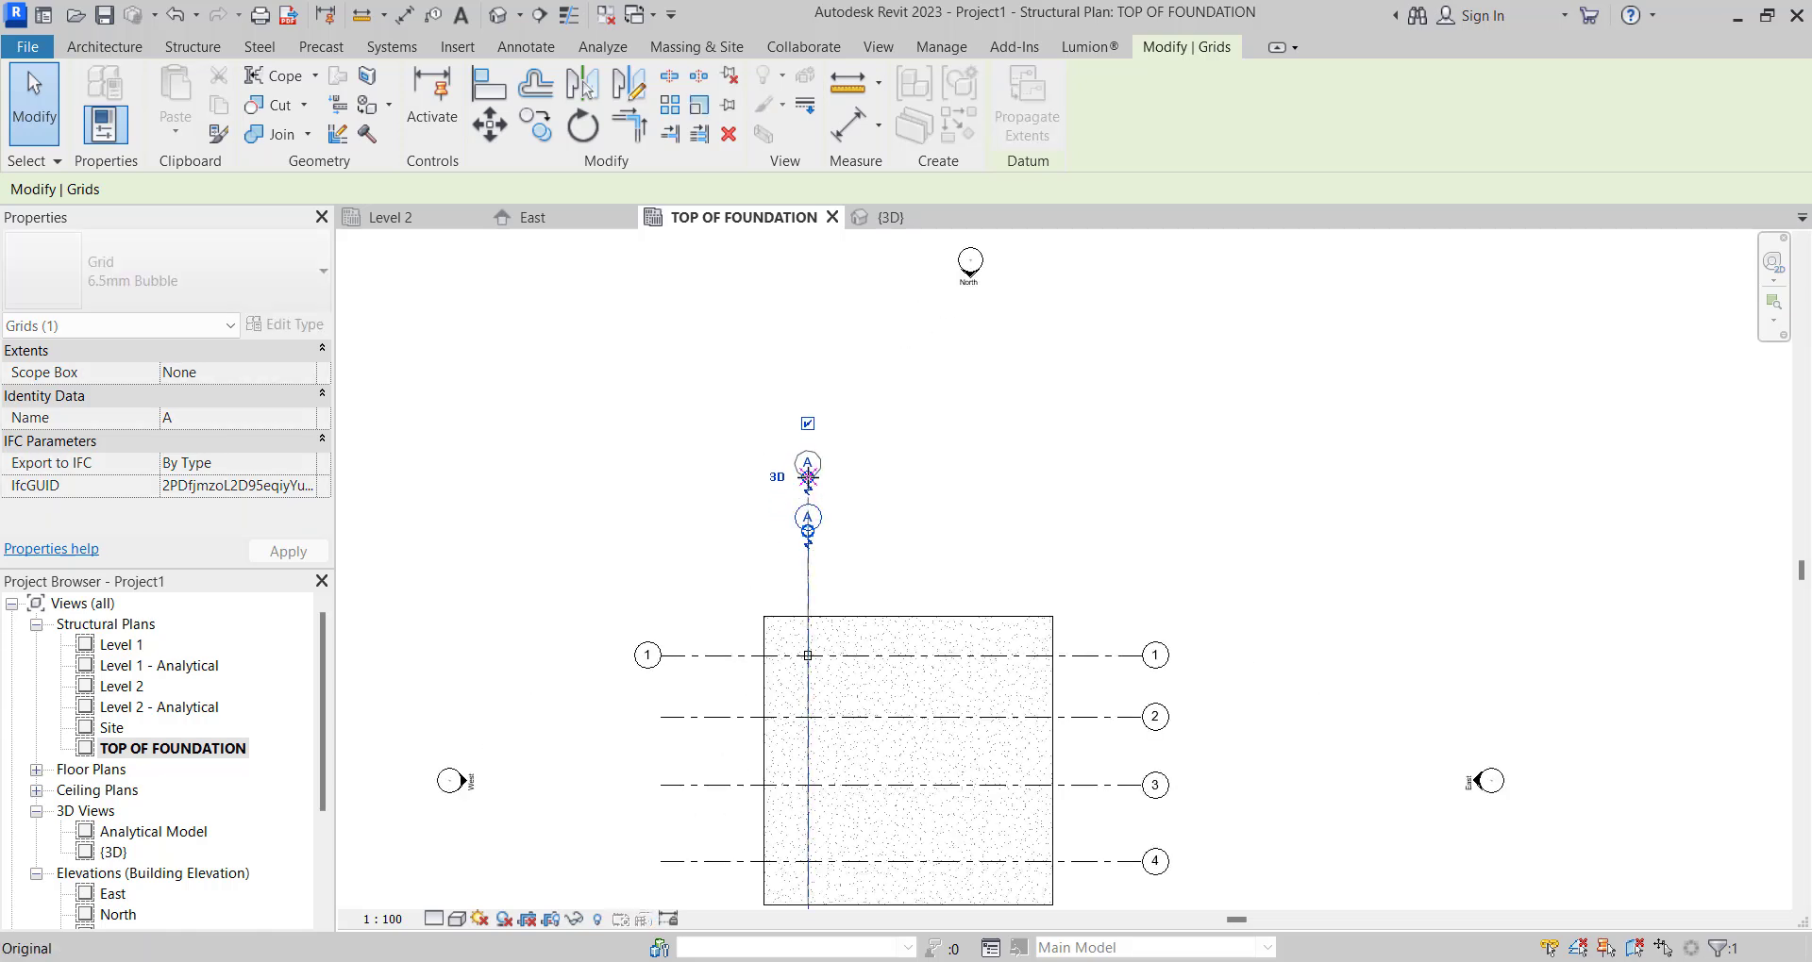
key("Escape")
scroll(821, 535, "up", 2)
left_click(830, 531)
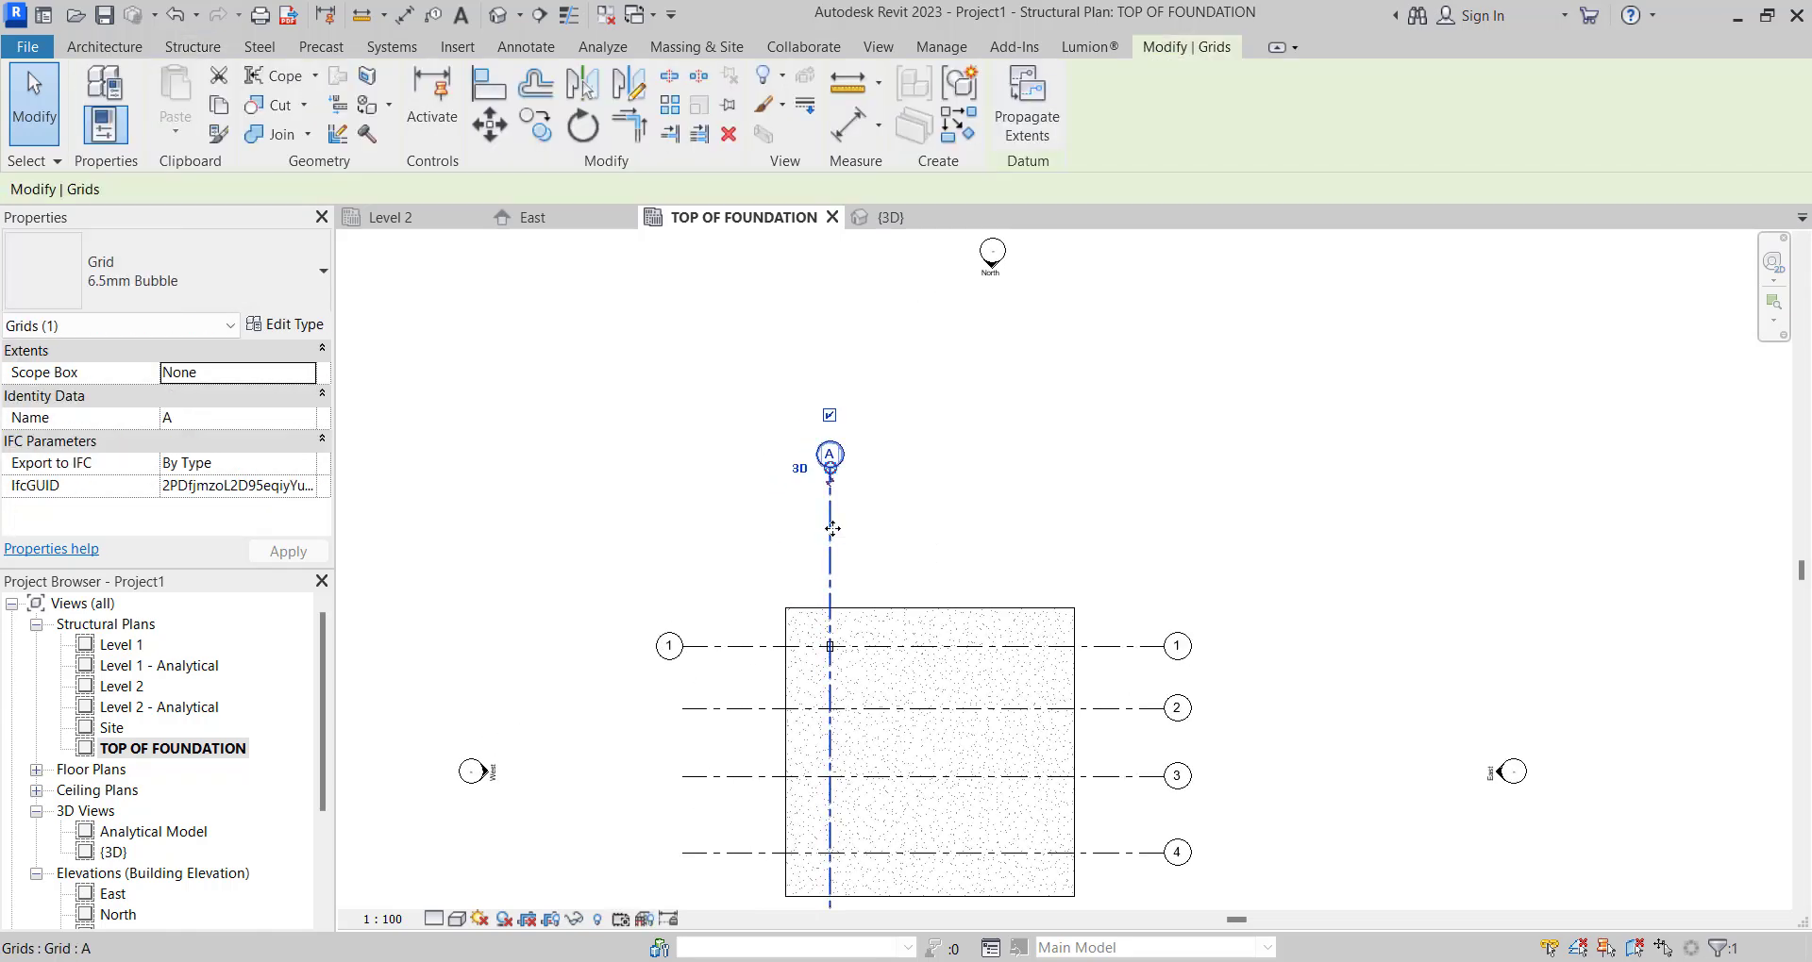
key("c")
key("o")
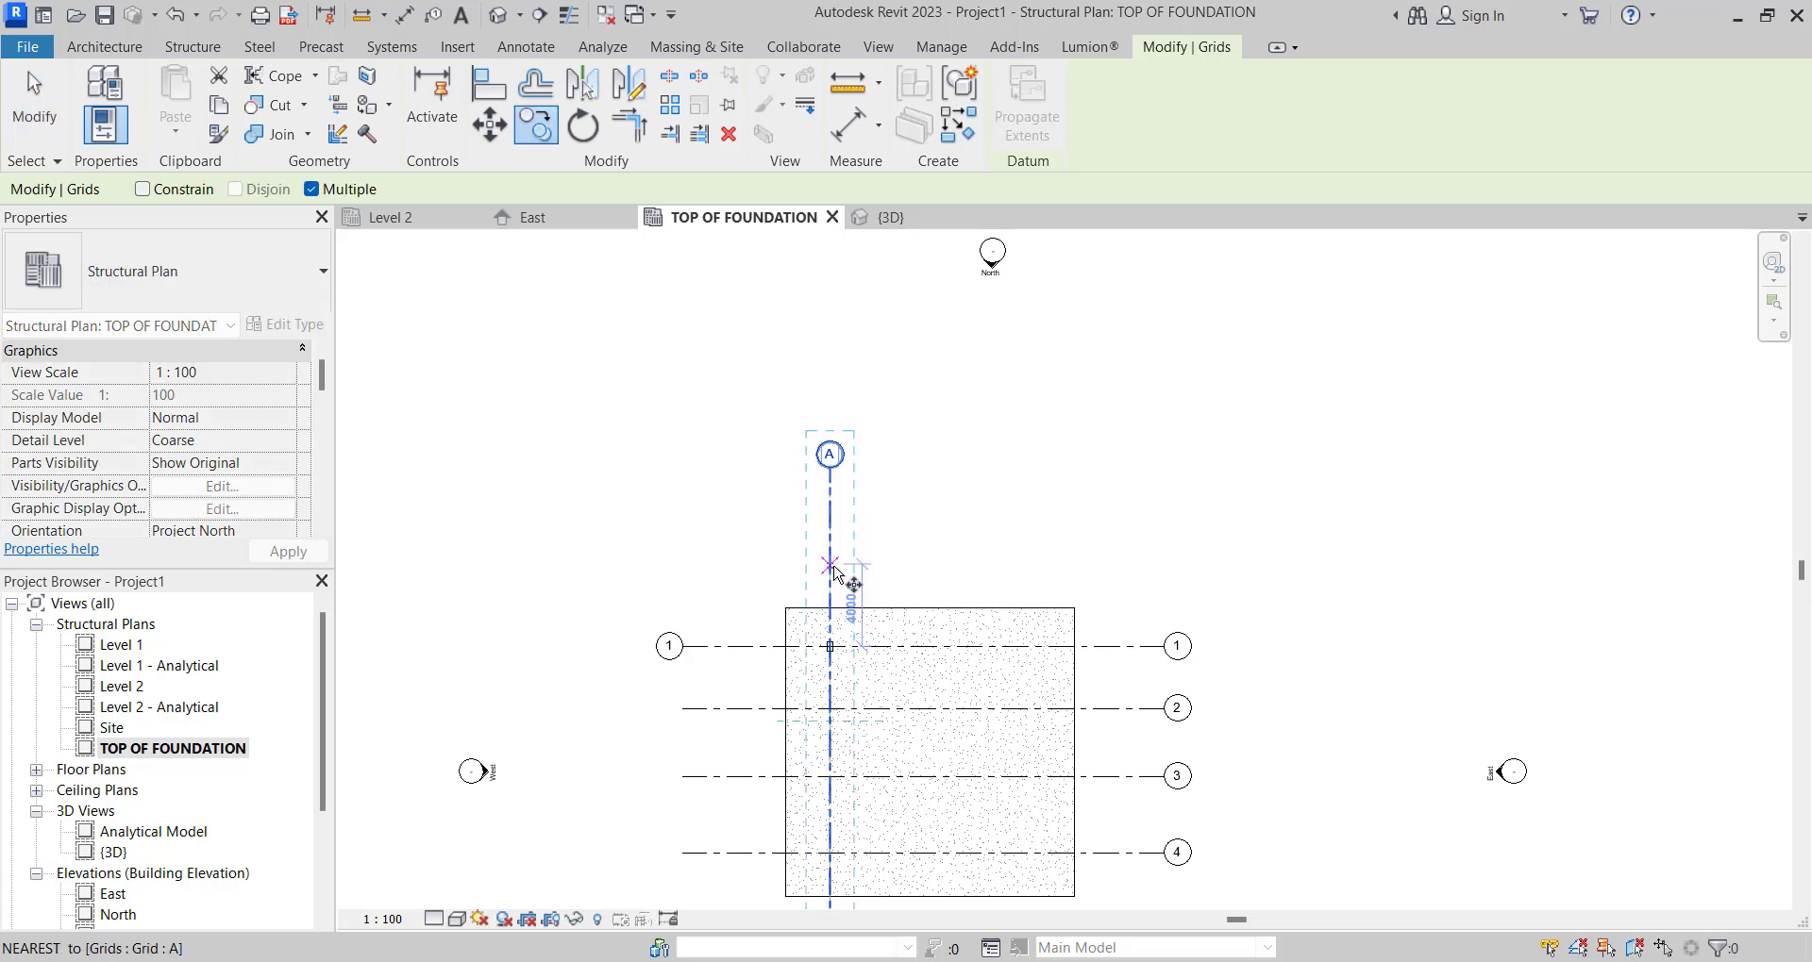
key("g")
key("r")
left_click(830, 565)
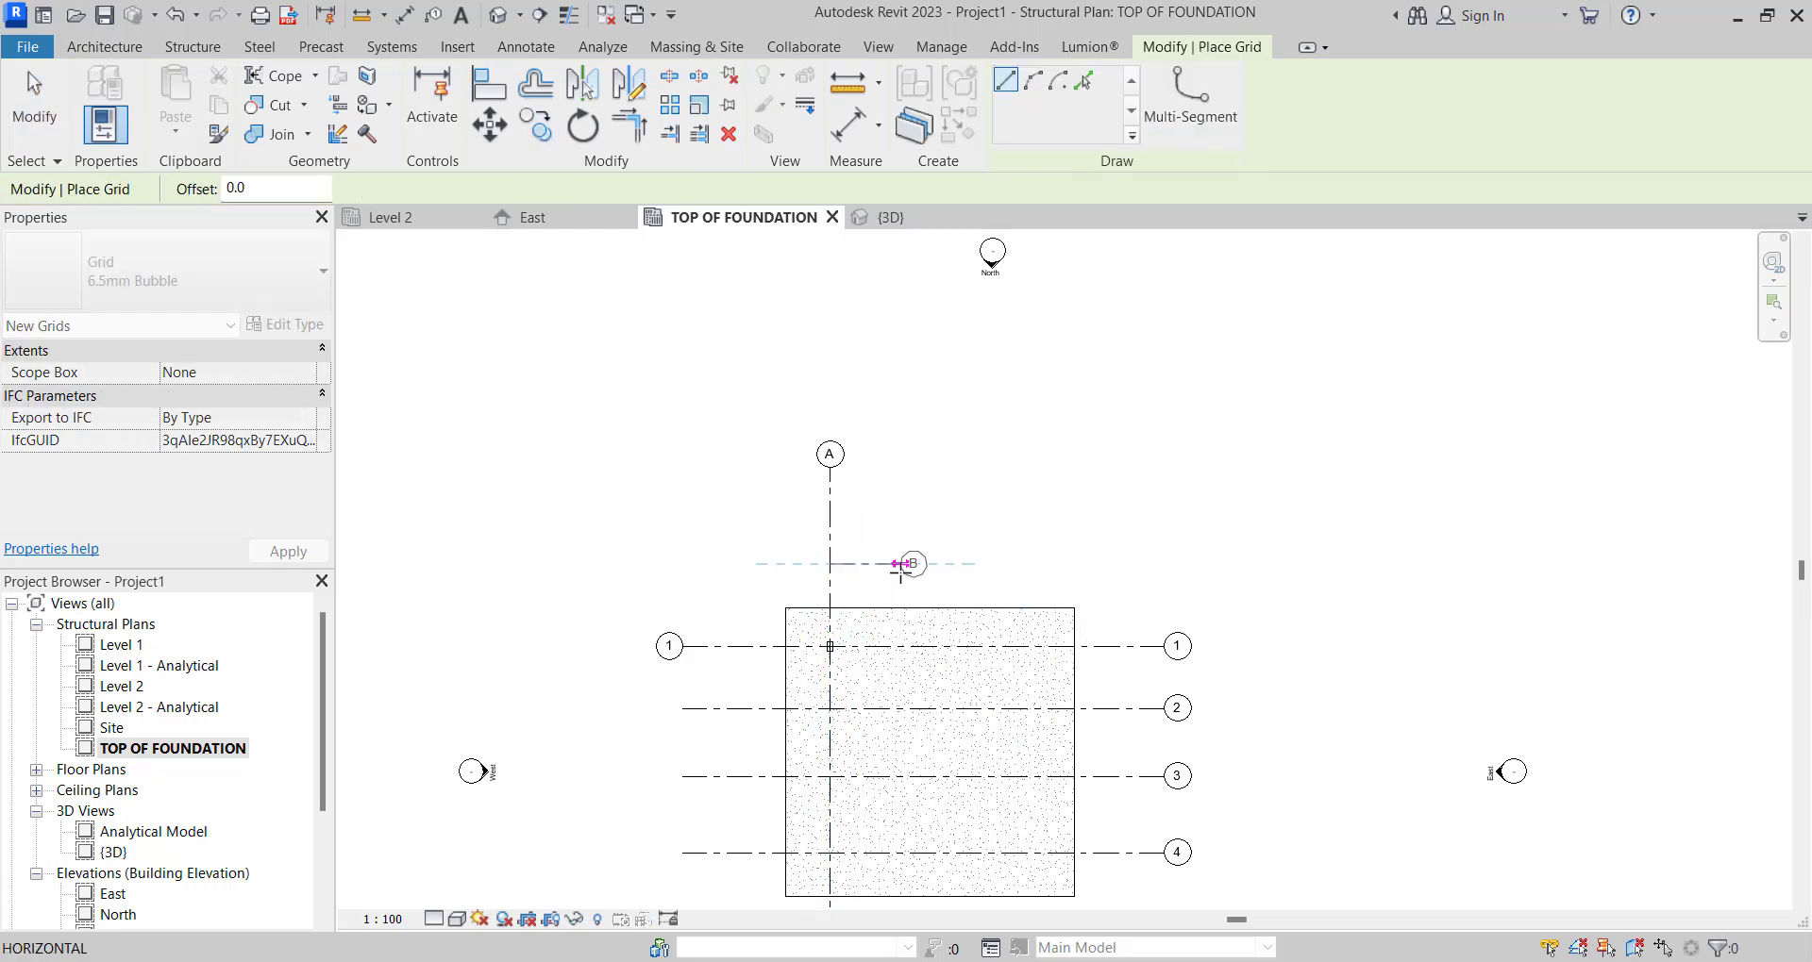
key("Escape")
key("Escape")
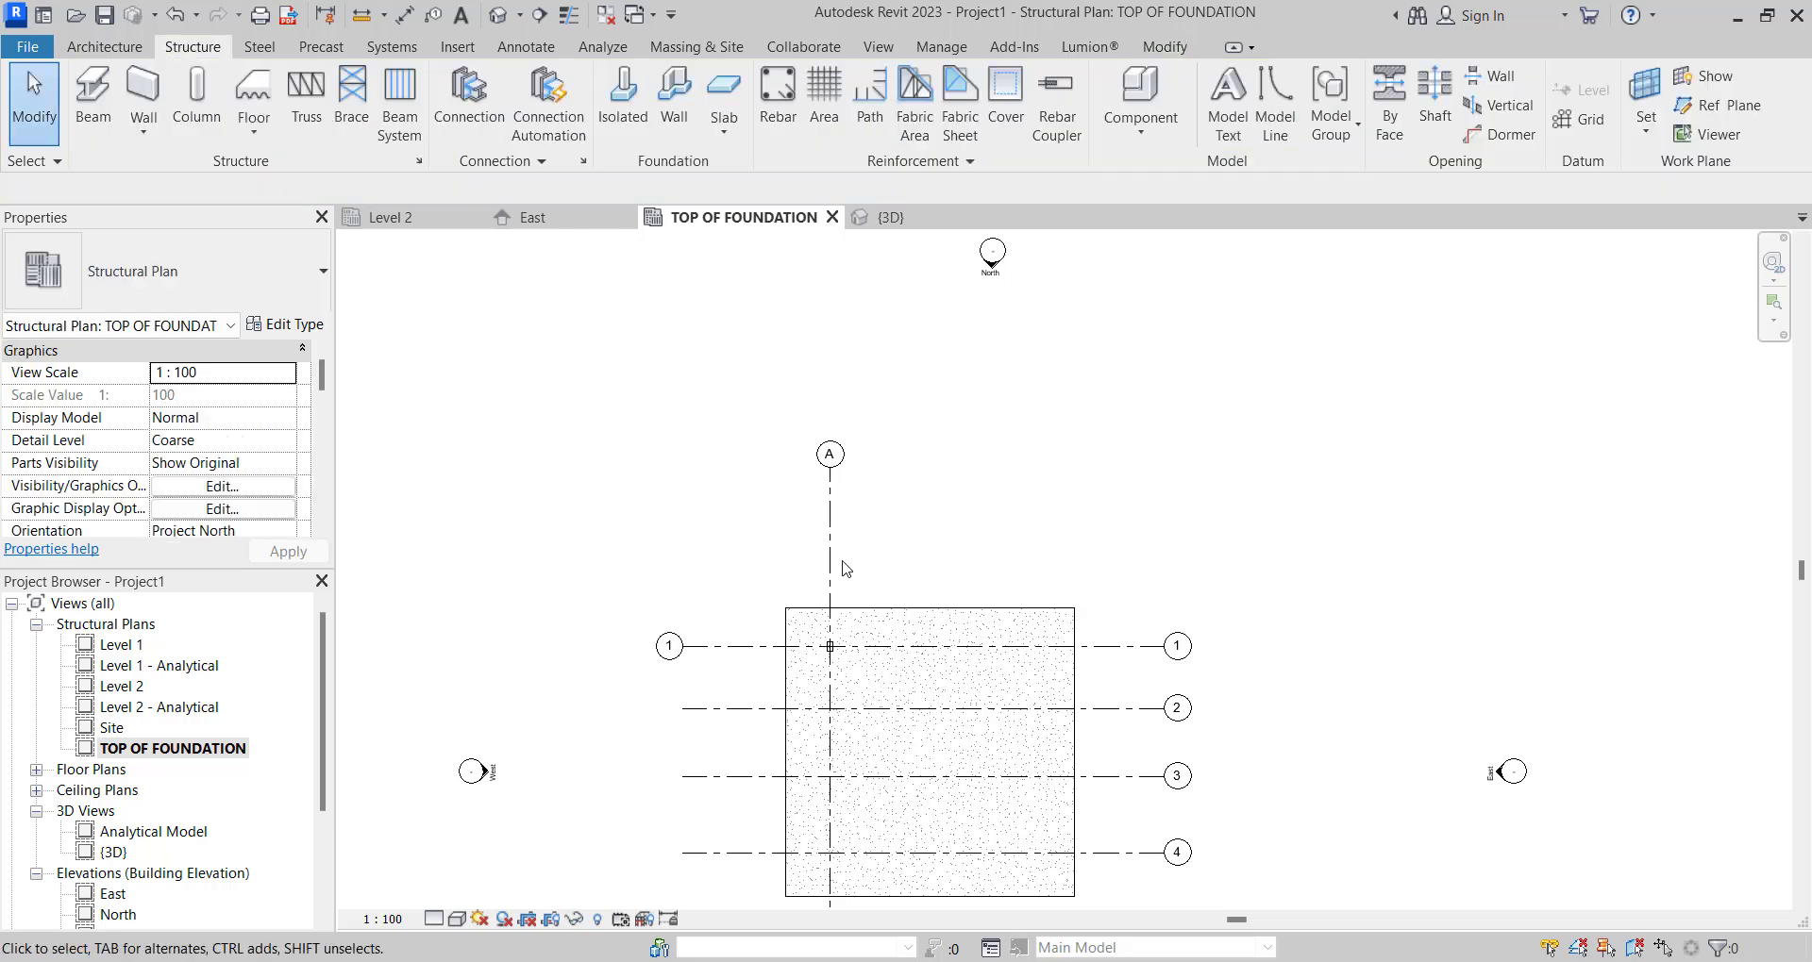
Draw a vertical grid line 4000 mm east of grid A, aligned with both of grid A's ends.
left_click(831, 566)
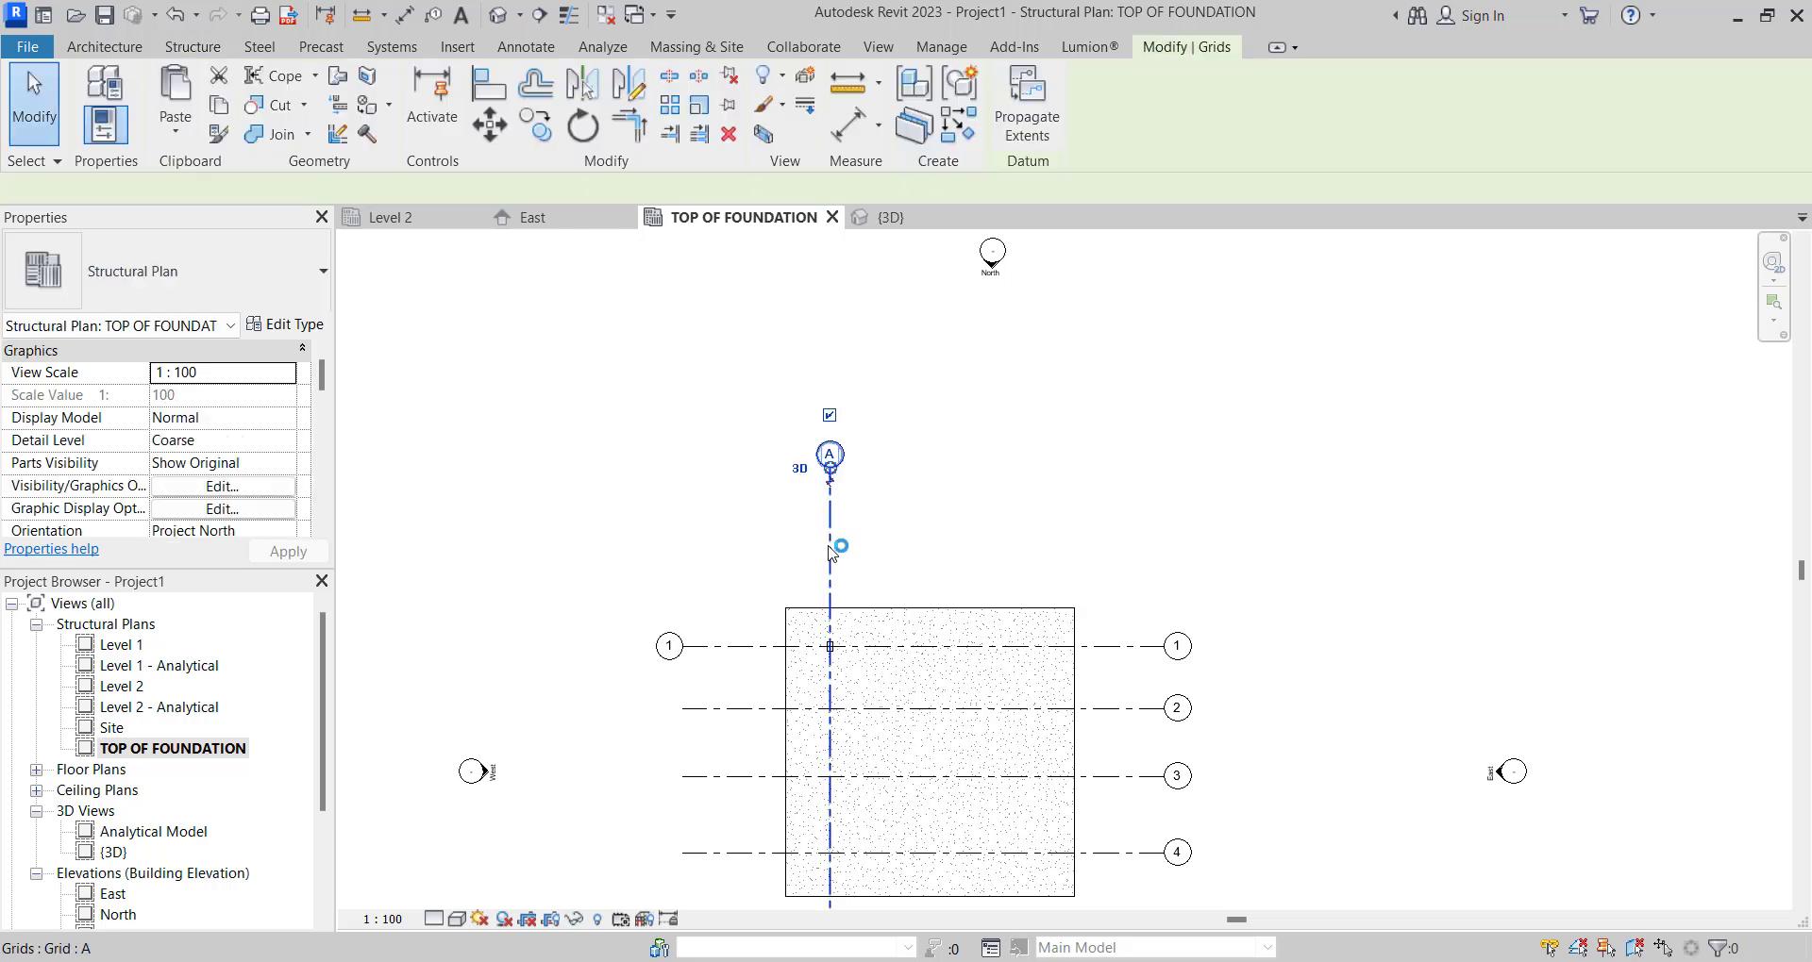
left_click(960, 125)
left_click(913, 469)
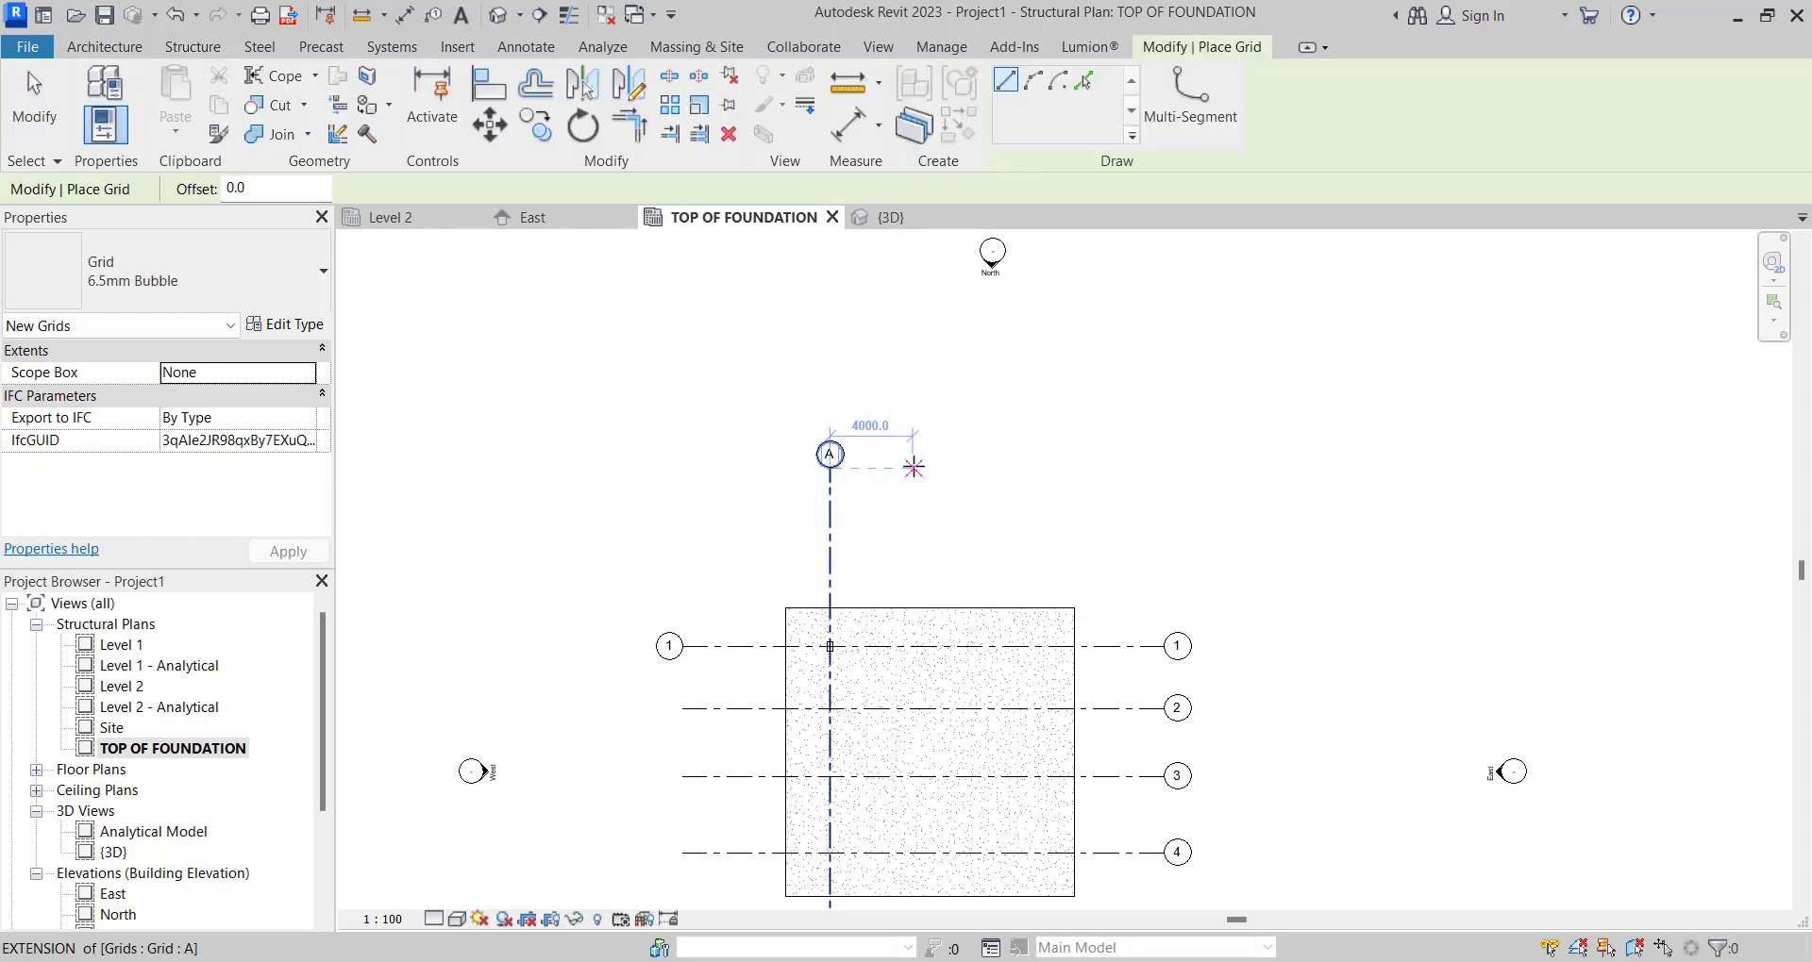
scroll(926, 566, "down", 4)
scroll(926, 690, "up", 2)
left_click(907, 685)
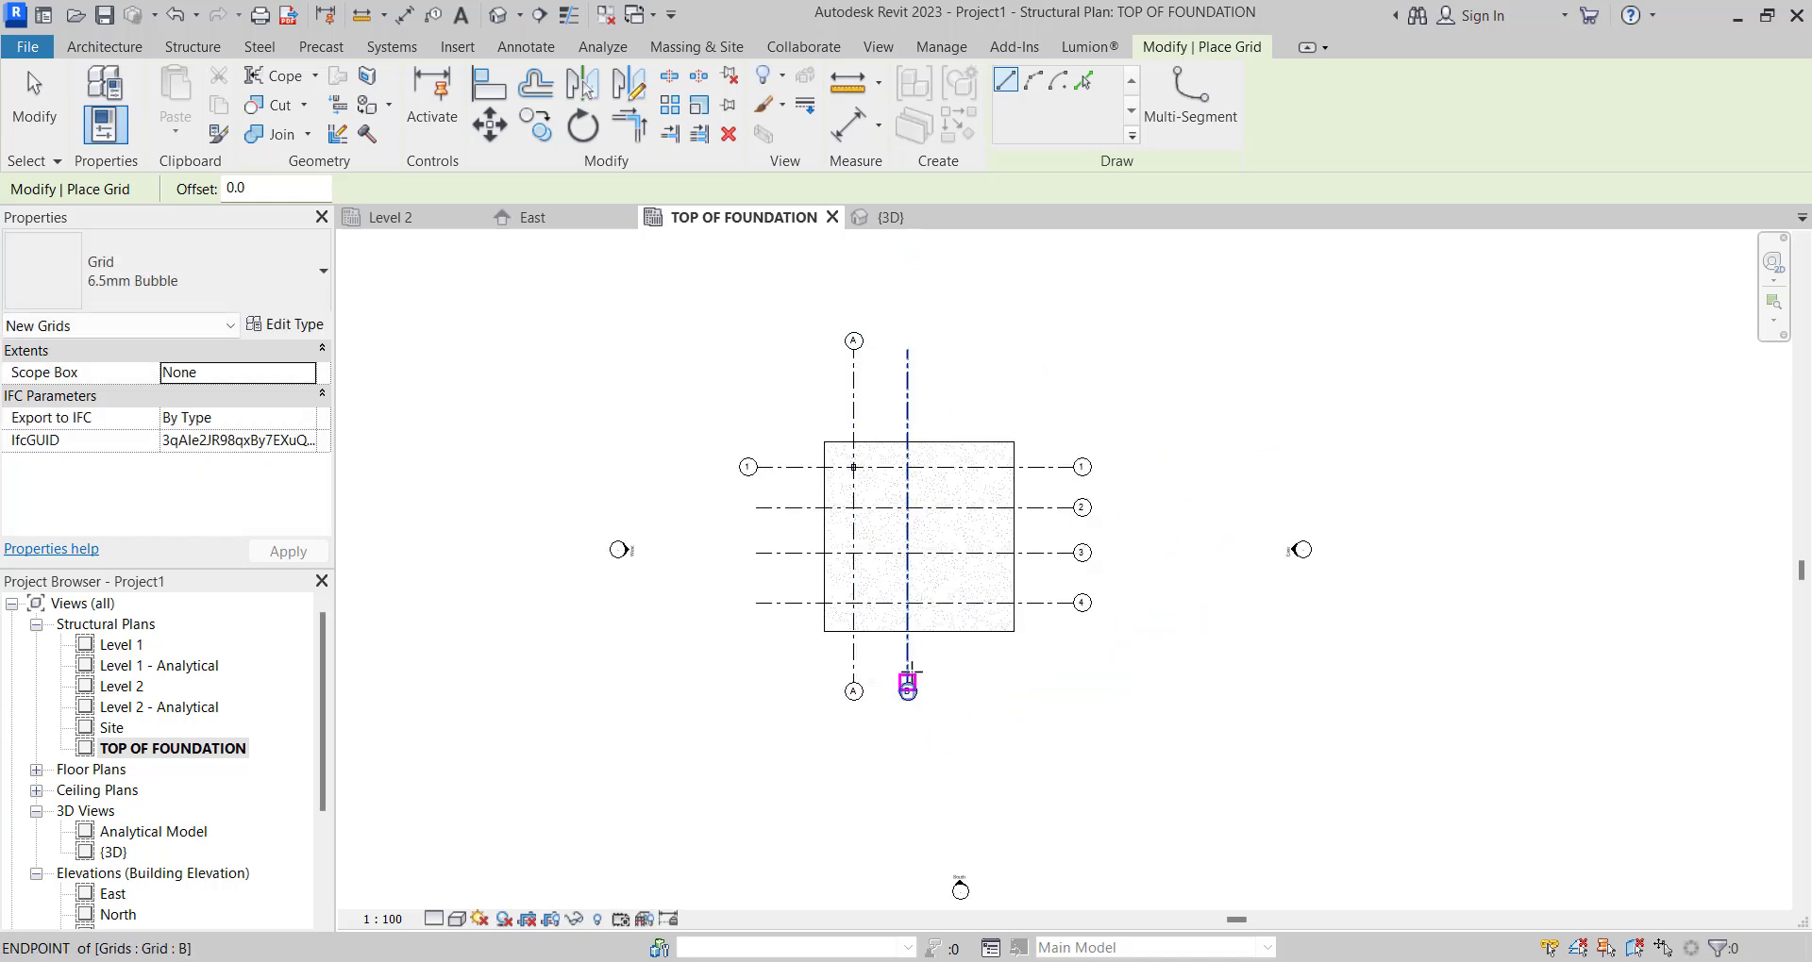
key("Escape")
key("Escape")
Copy grid B twice toward the east at 4000 mm spacing.
left_click(909, 679)
scroll(907, 679, "up", 2)
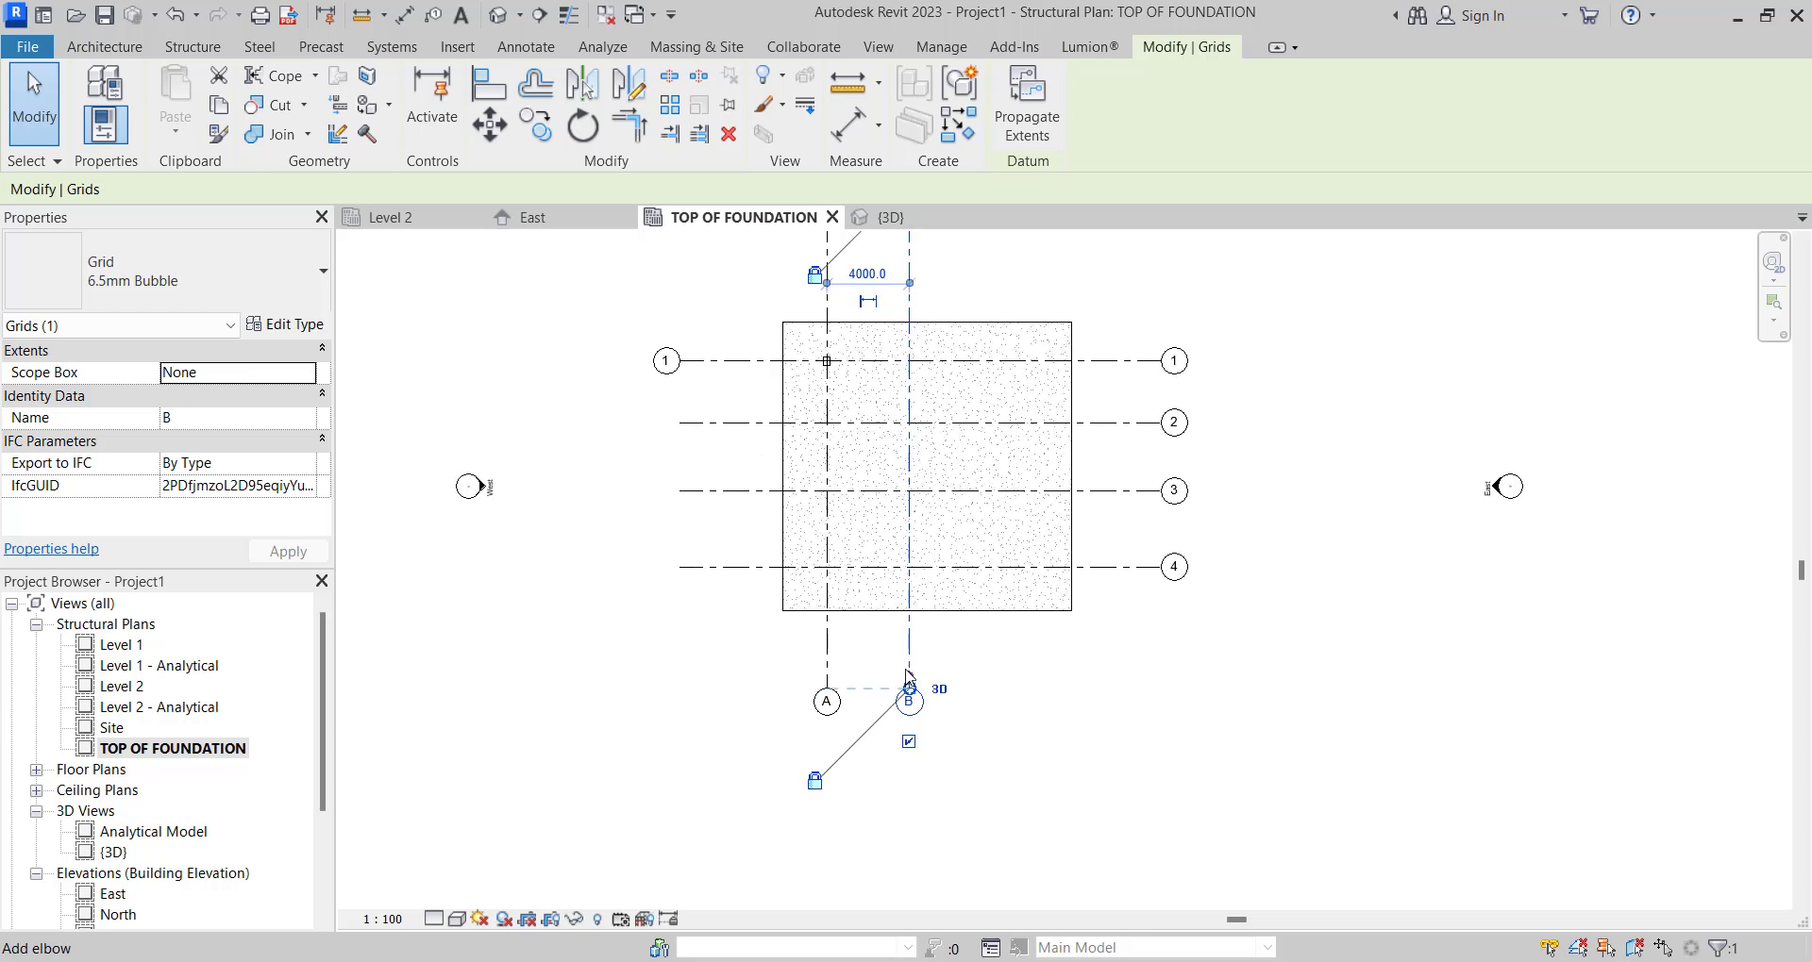
left_click(535, 126)
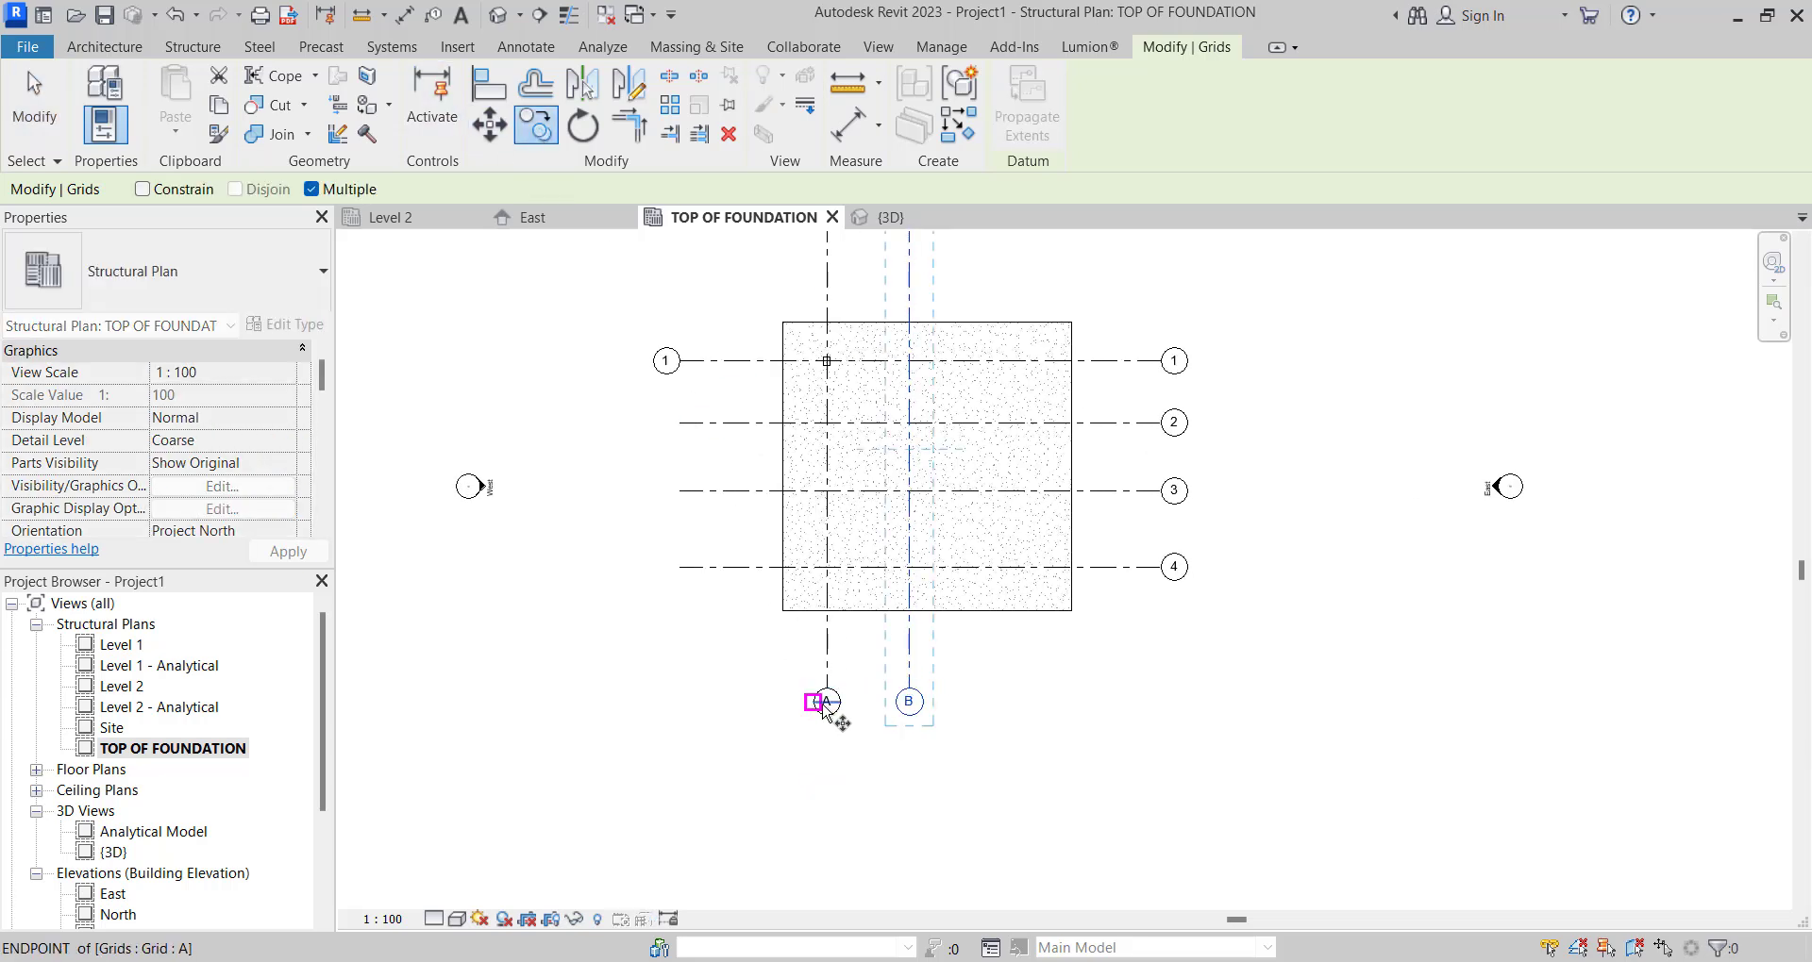
left_click(909, 651)
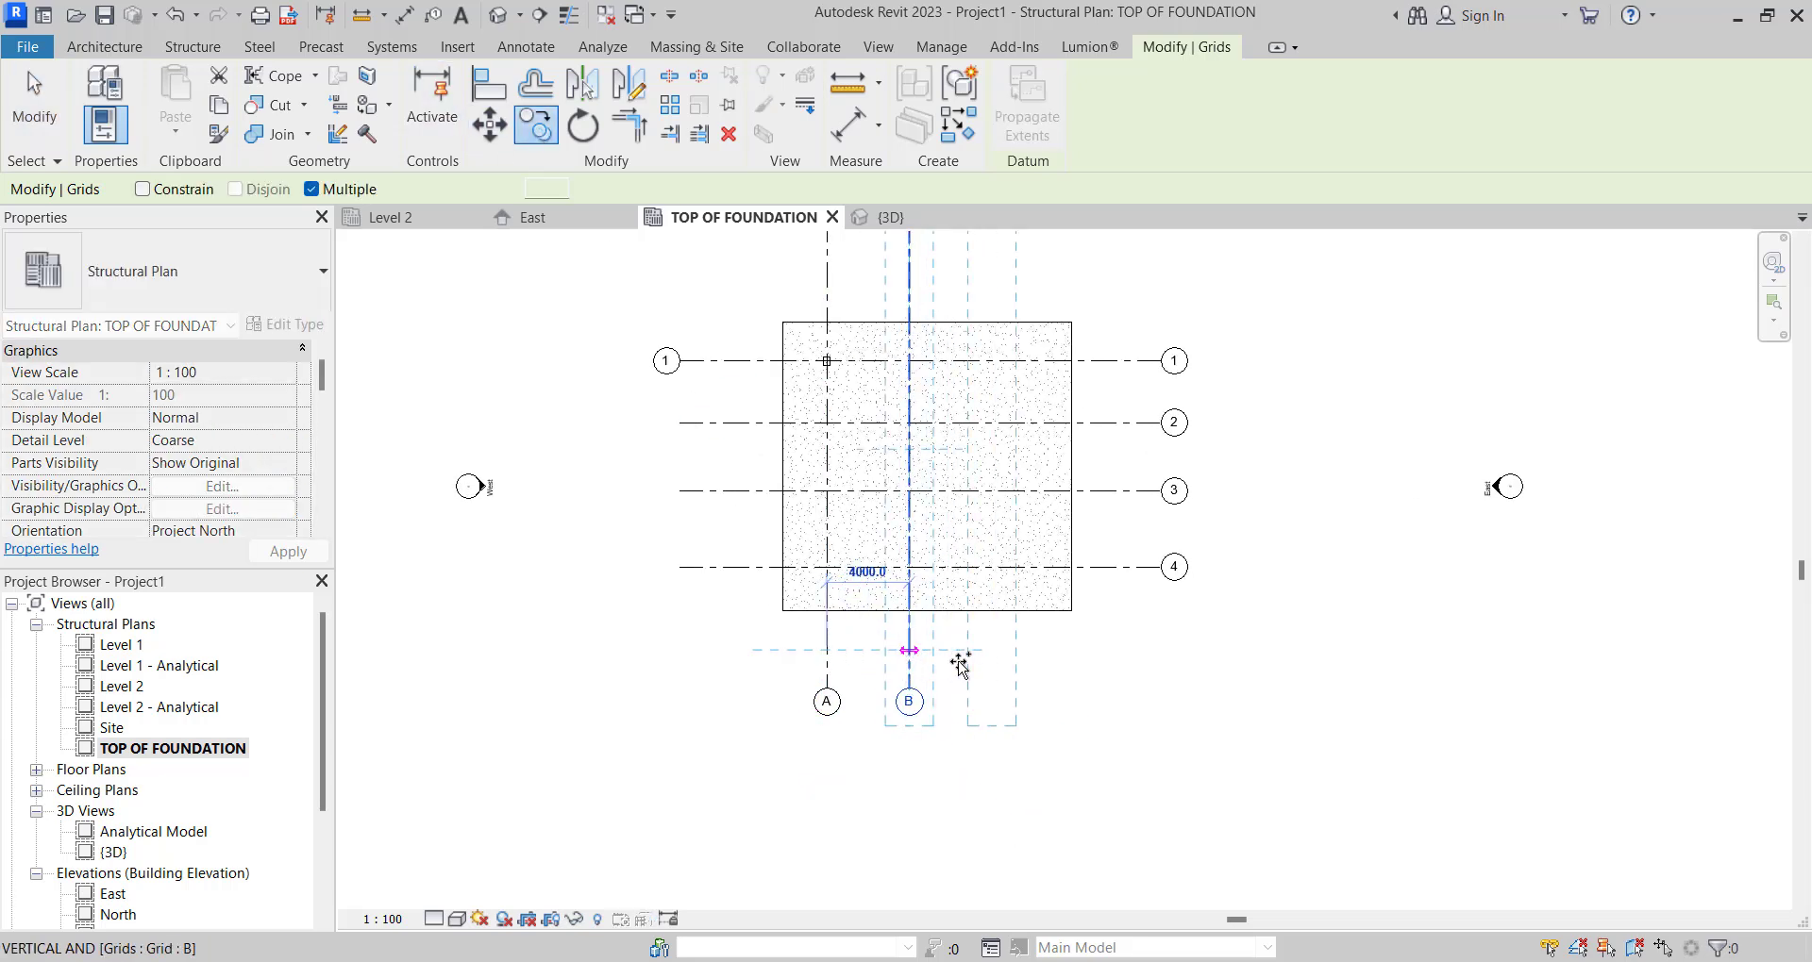
left_click(990, 651)
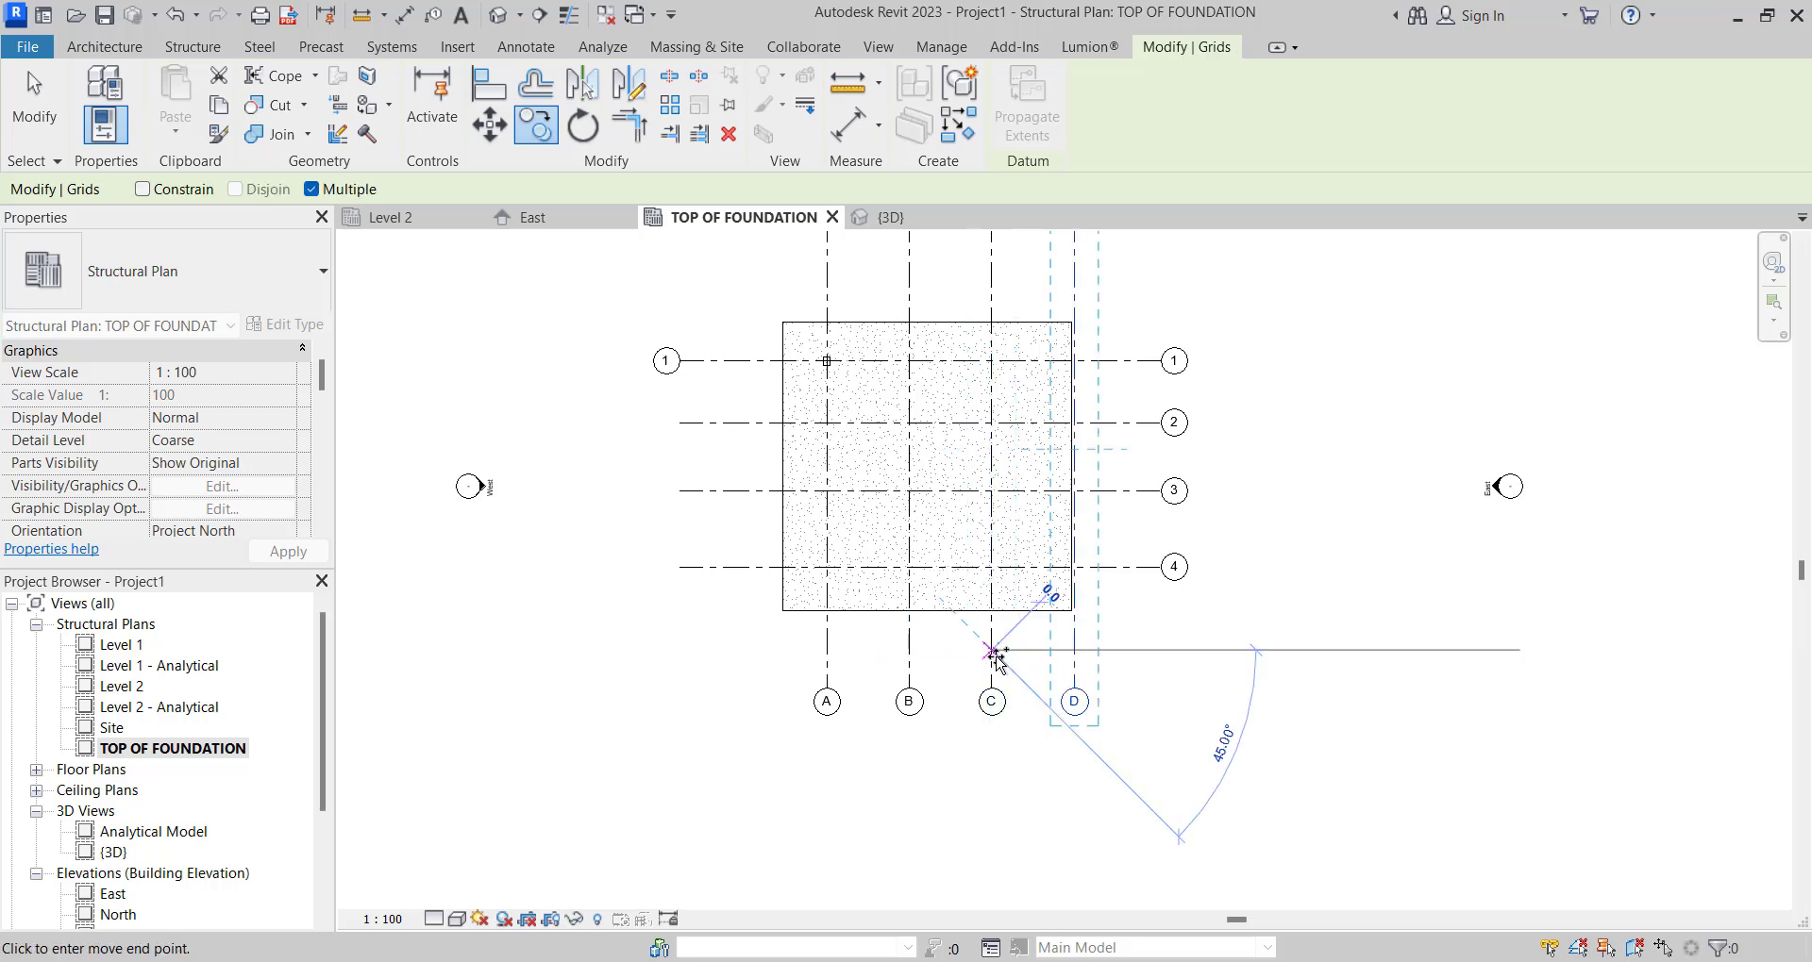
left_click(991, 651)
key("Escape")
key("Escape")
Select all four vertical grids, A to D, and nudge them west until grid D lies inside the slab's east edge.
scroll(1156, 674, "up", 2)
left_click_drag(1144, 679, 622, 682)
key("Left")
key("Left")
key("Left")
key("Left")
key("Left")
key("Left")
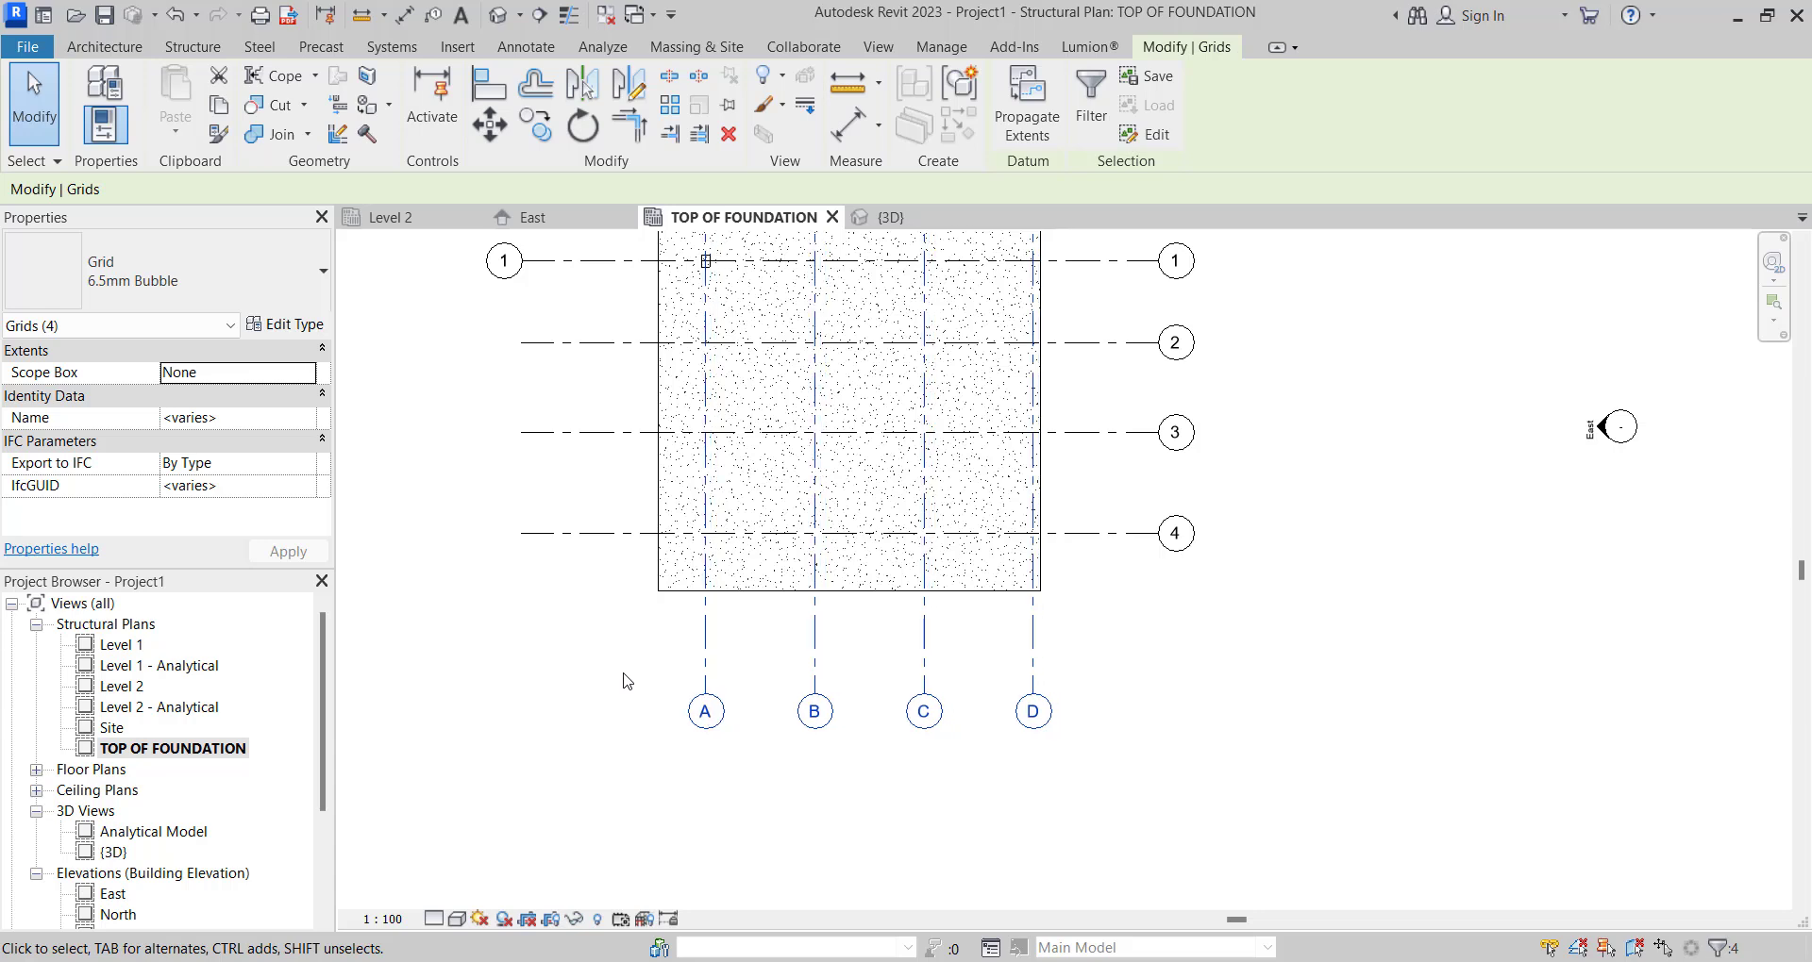
key("Left")
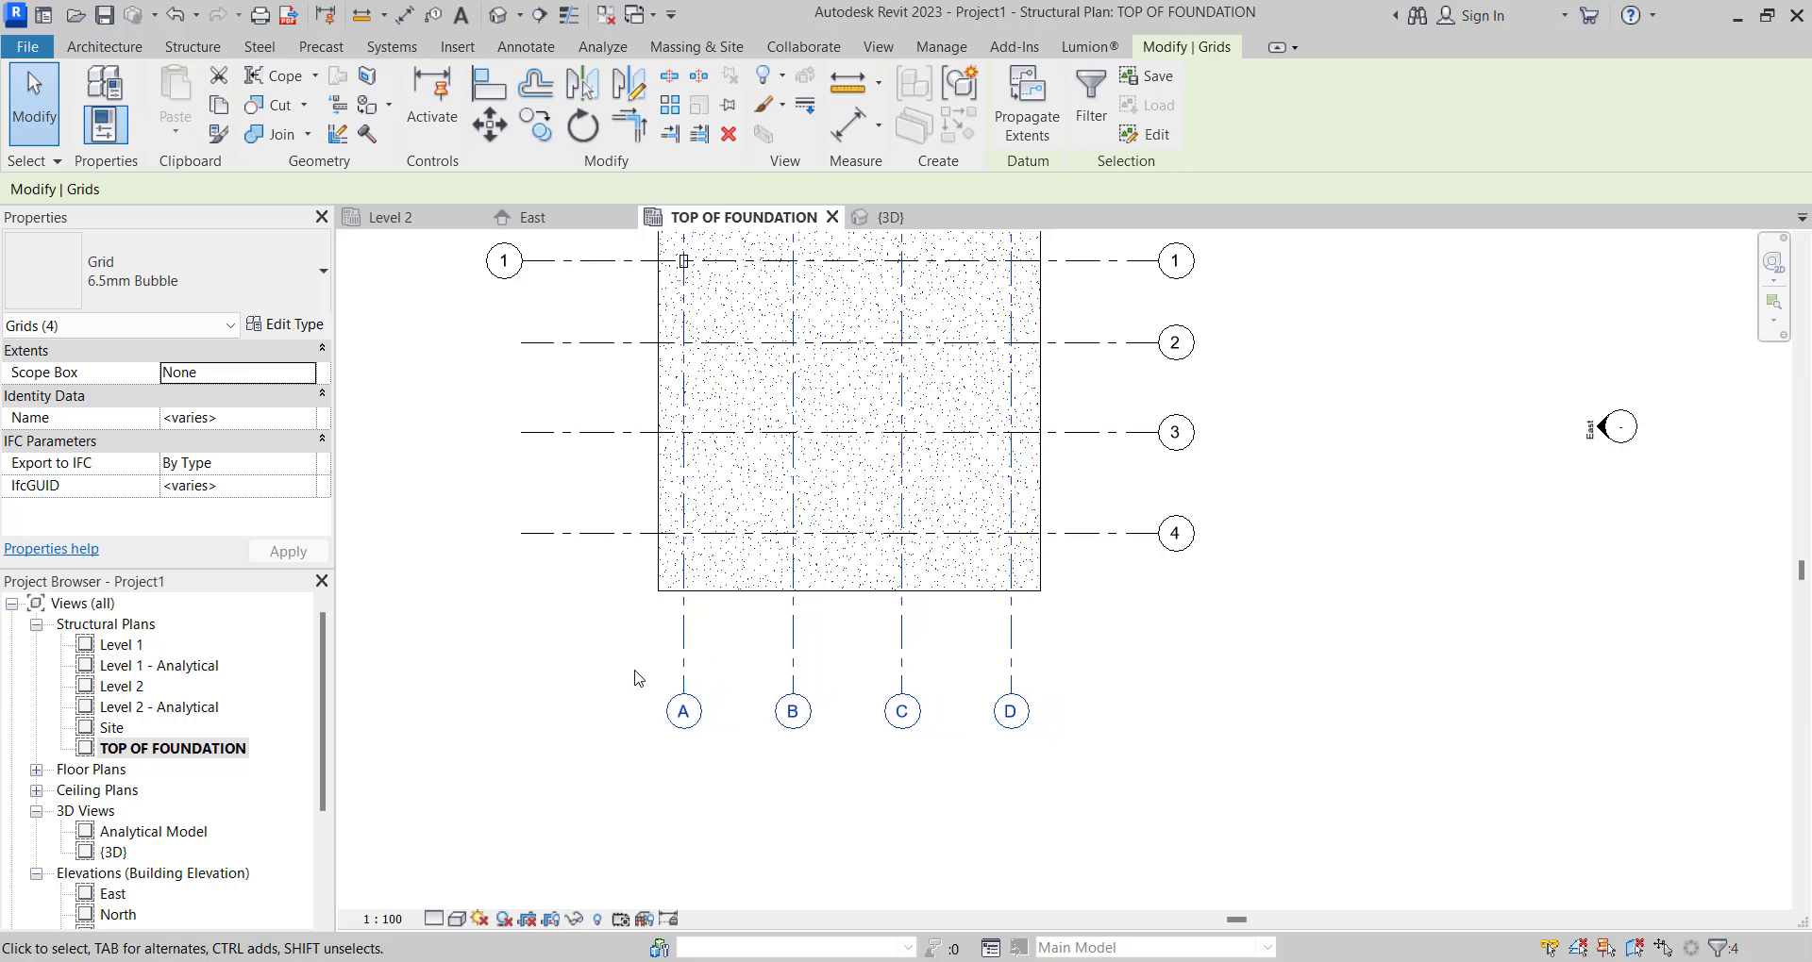
scroll(677, 683, "down", 2)
key("Escape")
Show the grid bubbles at the north ends of grids B, C and D.
scroll(635, 700, "down", 2)
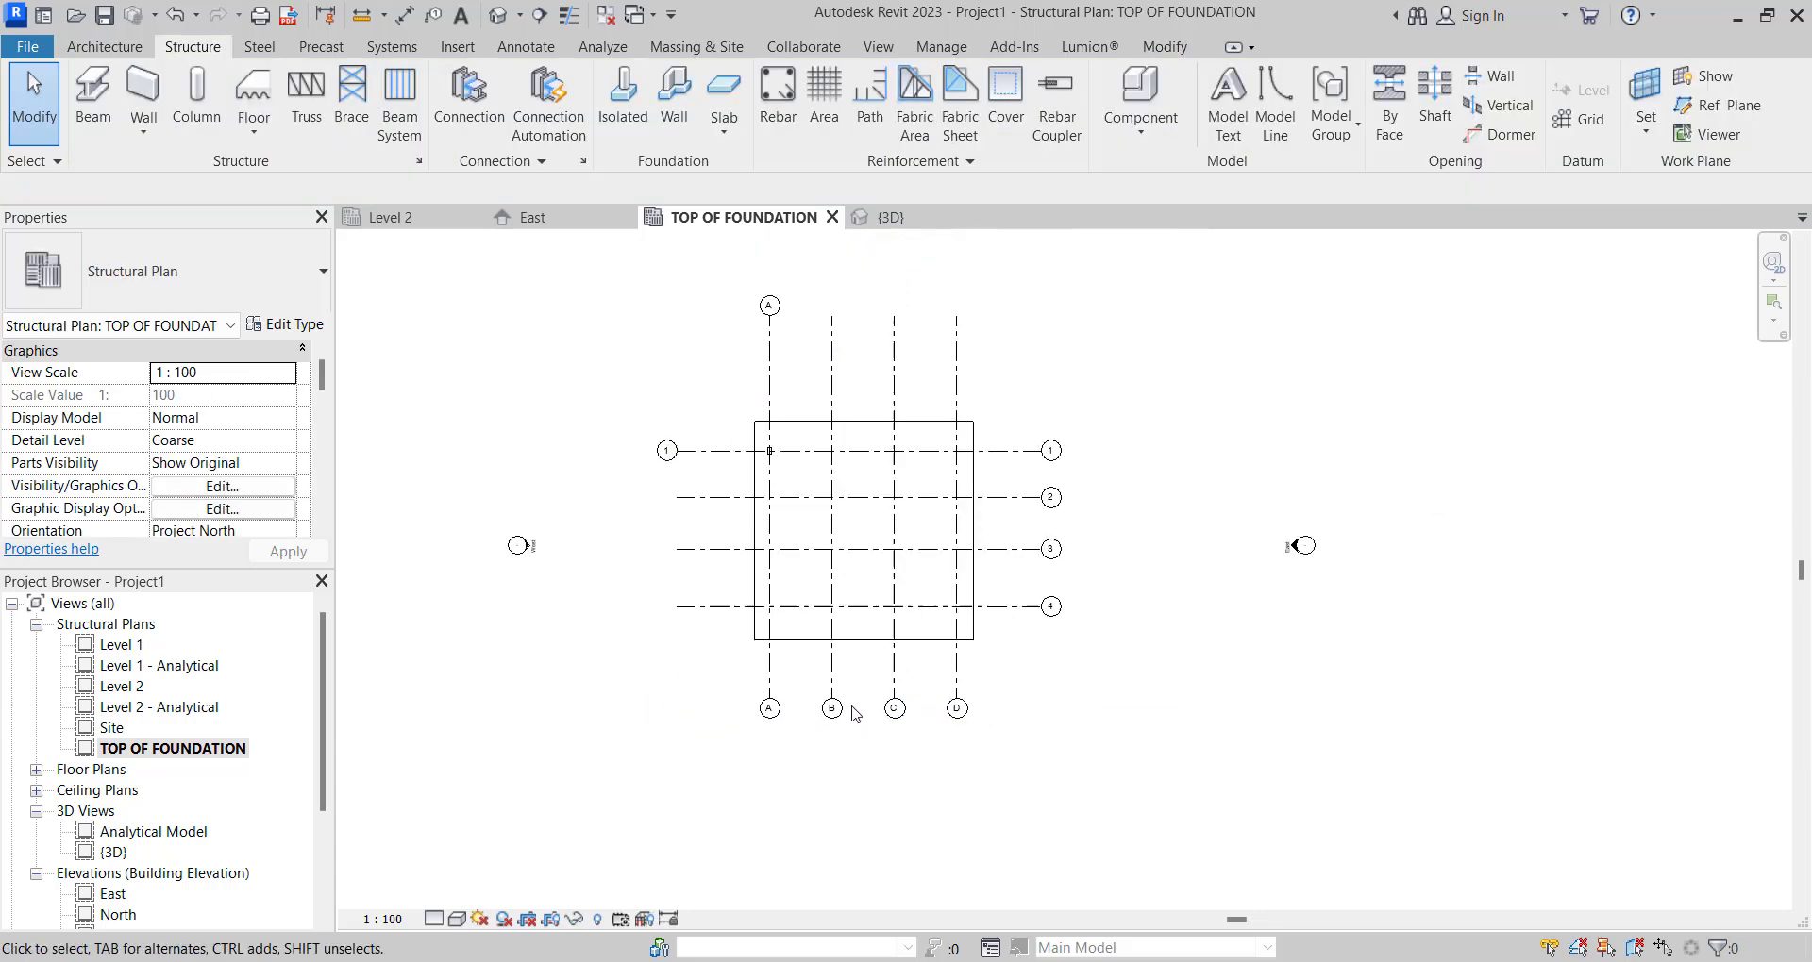
scroll(922, 443, "up", 3)
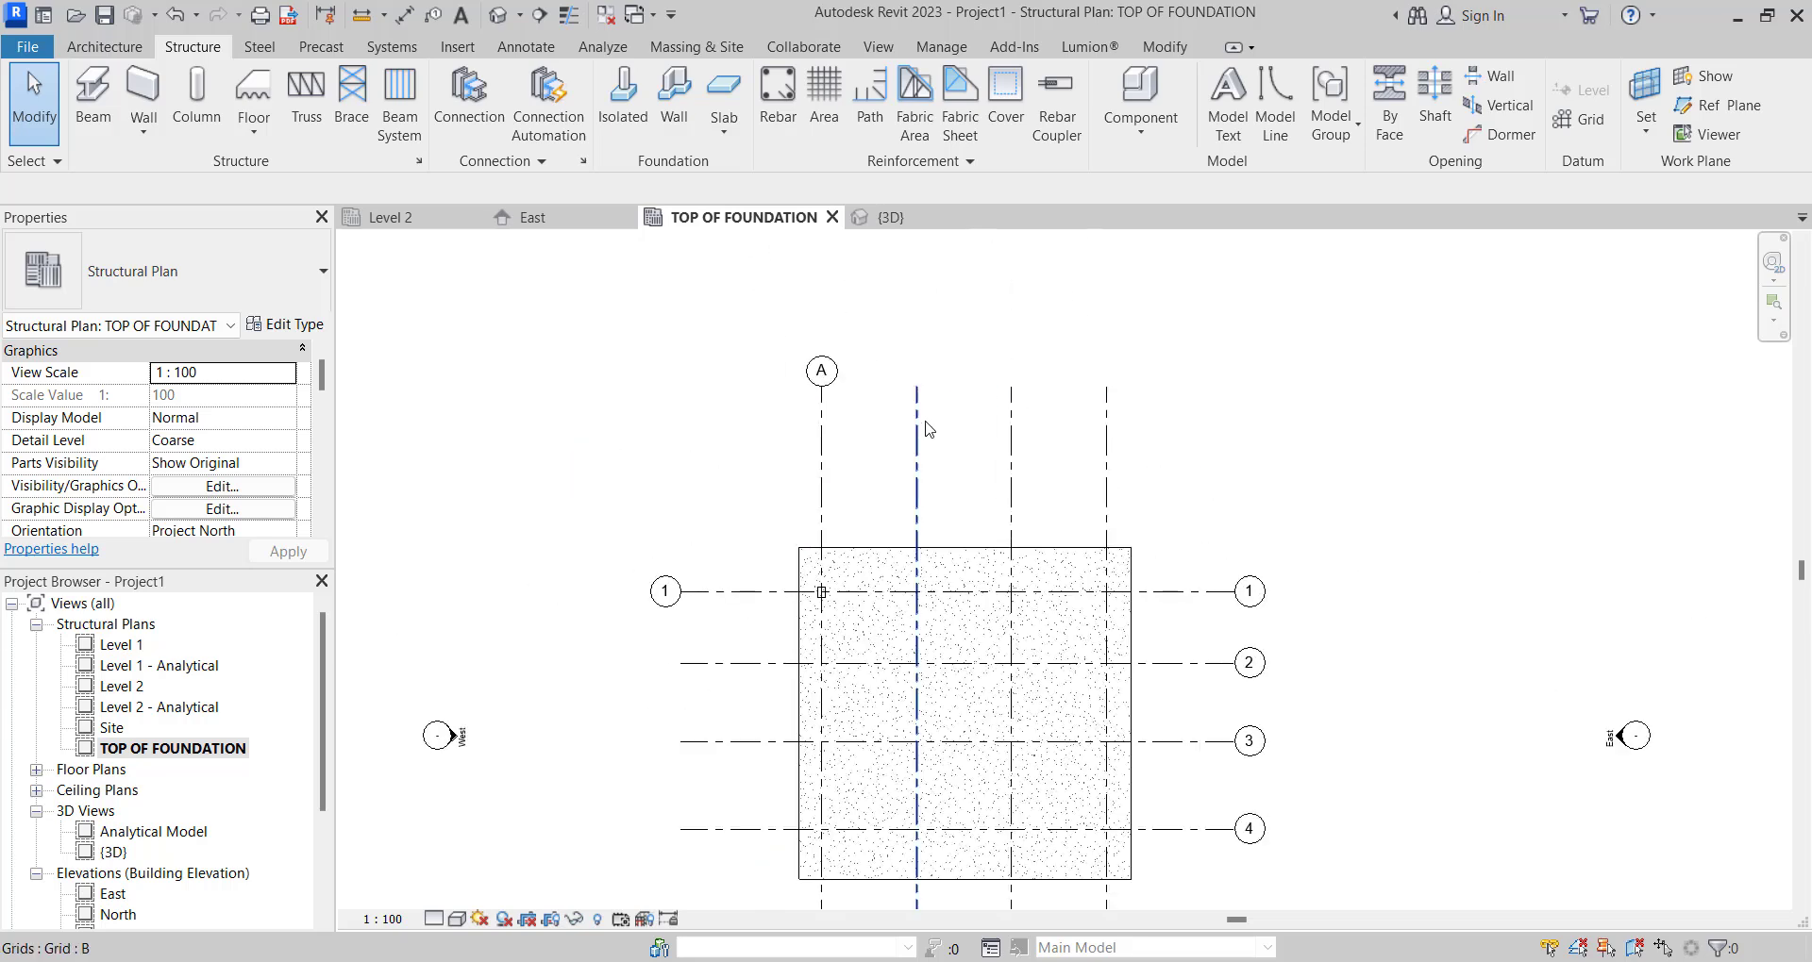
left_click(915, 319)
scroll(920, 330, "up", 1)
left_click(1043, 444)
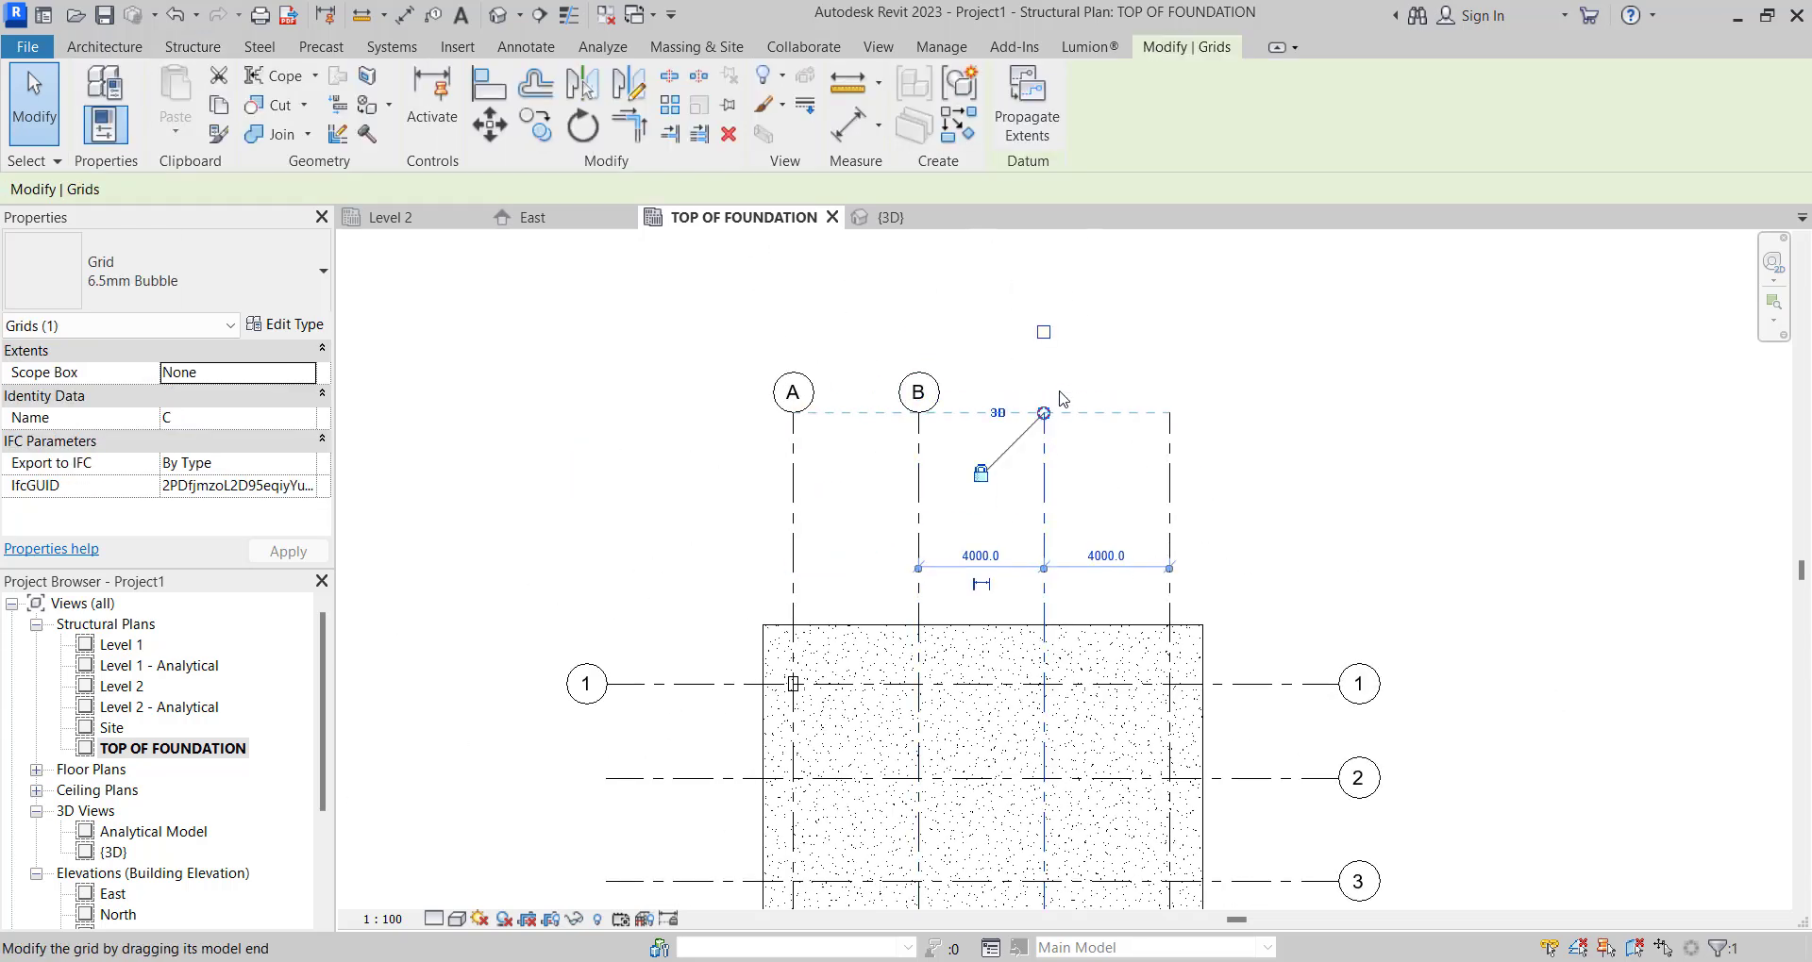
left_click(1170, 401)
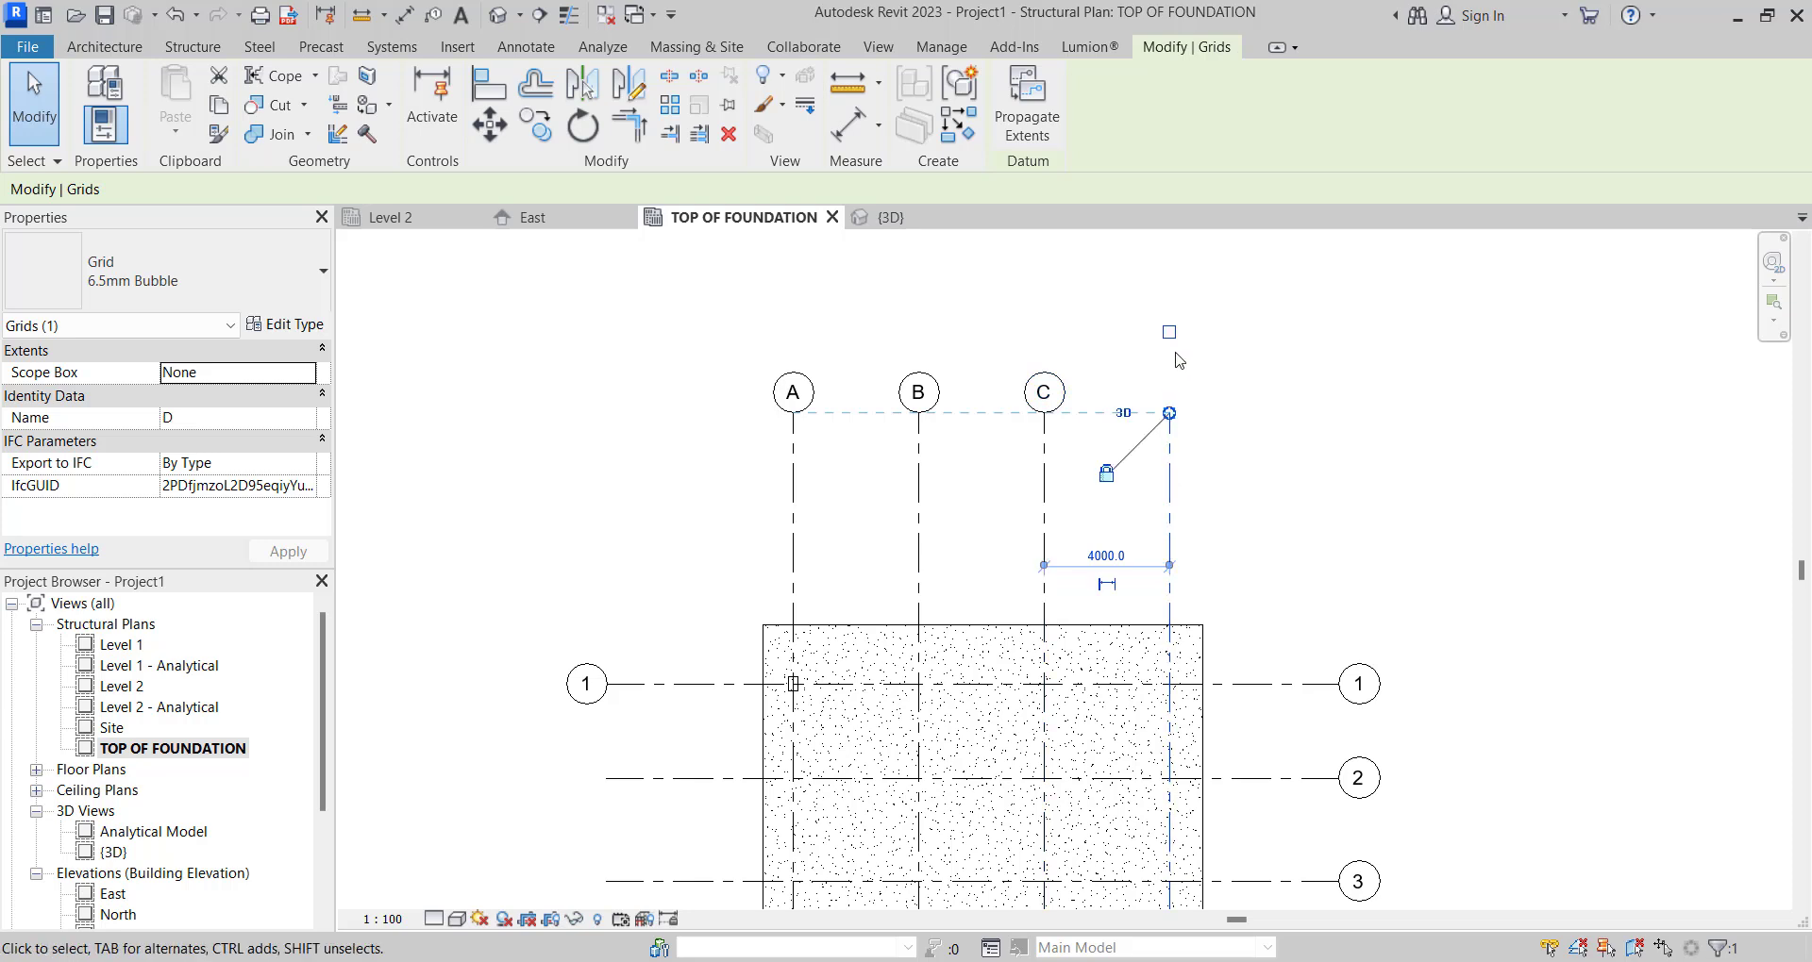
scroll(1168, 342, "down", 3)
key("Escape")
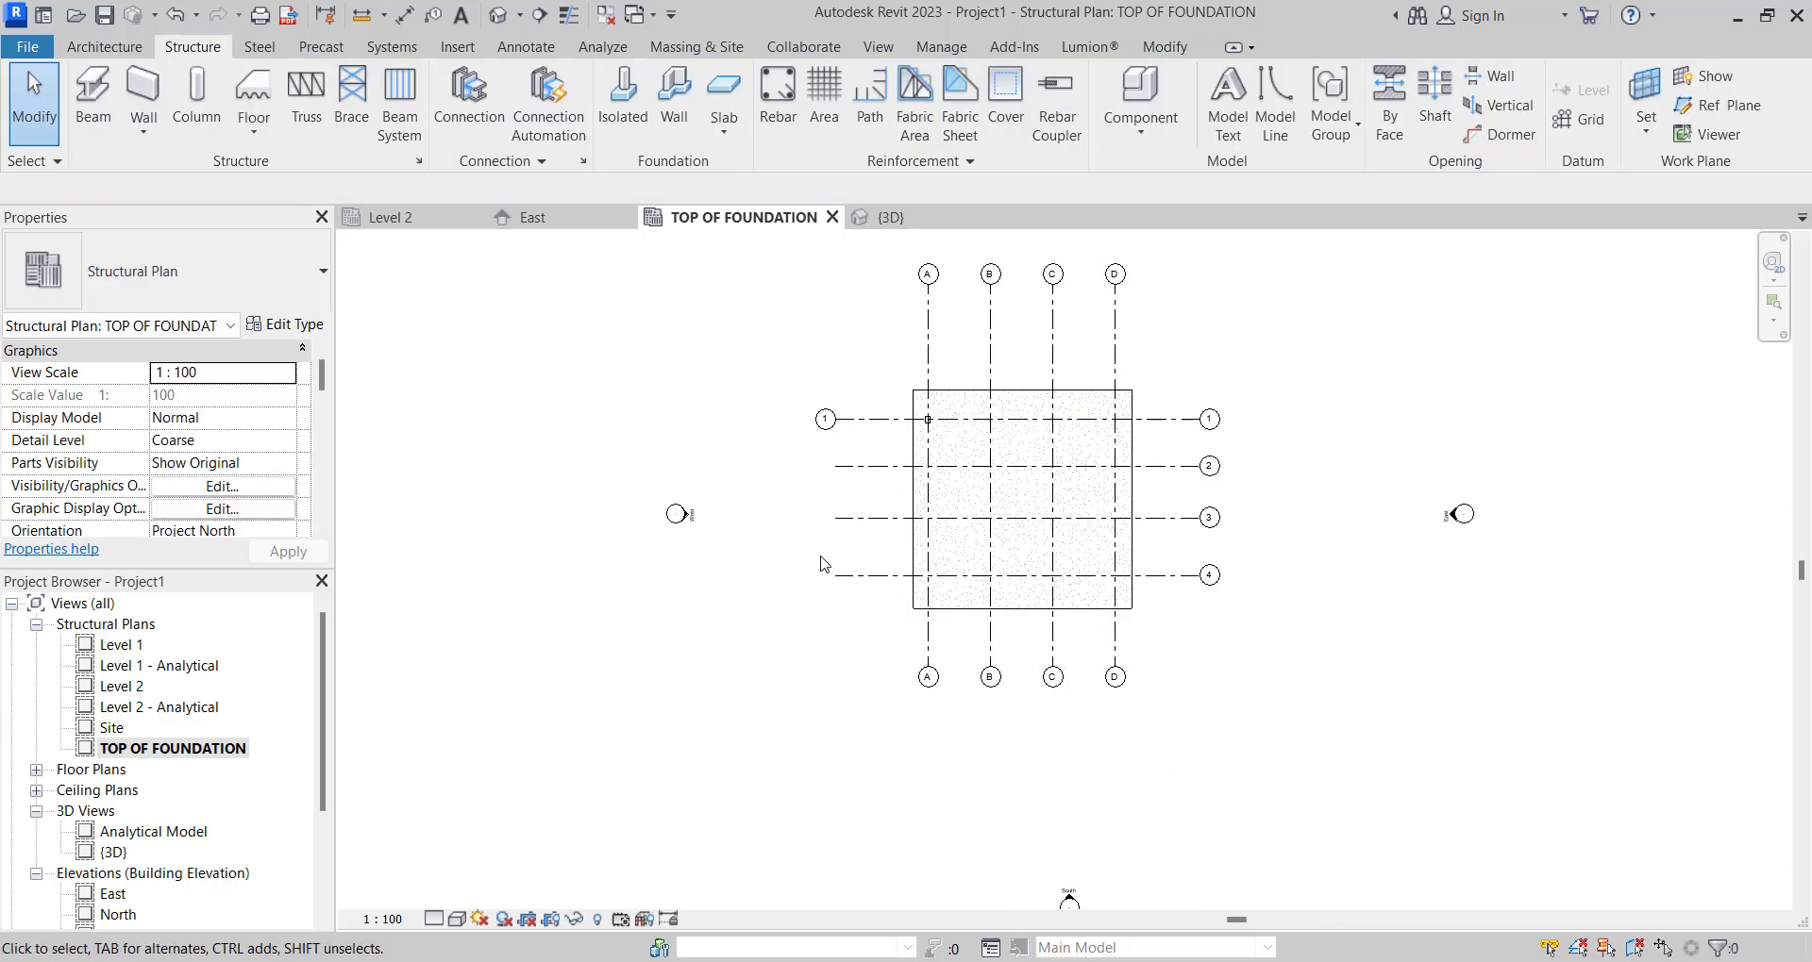
Show the grid bubbles at the west ends of grids 4, 3 and 2.
left_click(829, 575)
scroll(829, 578, "up", 2)
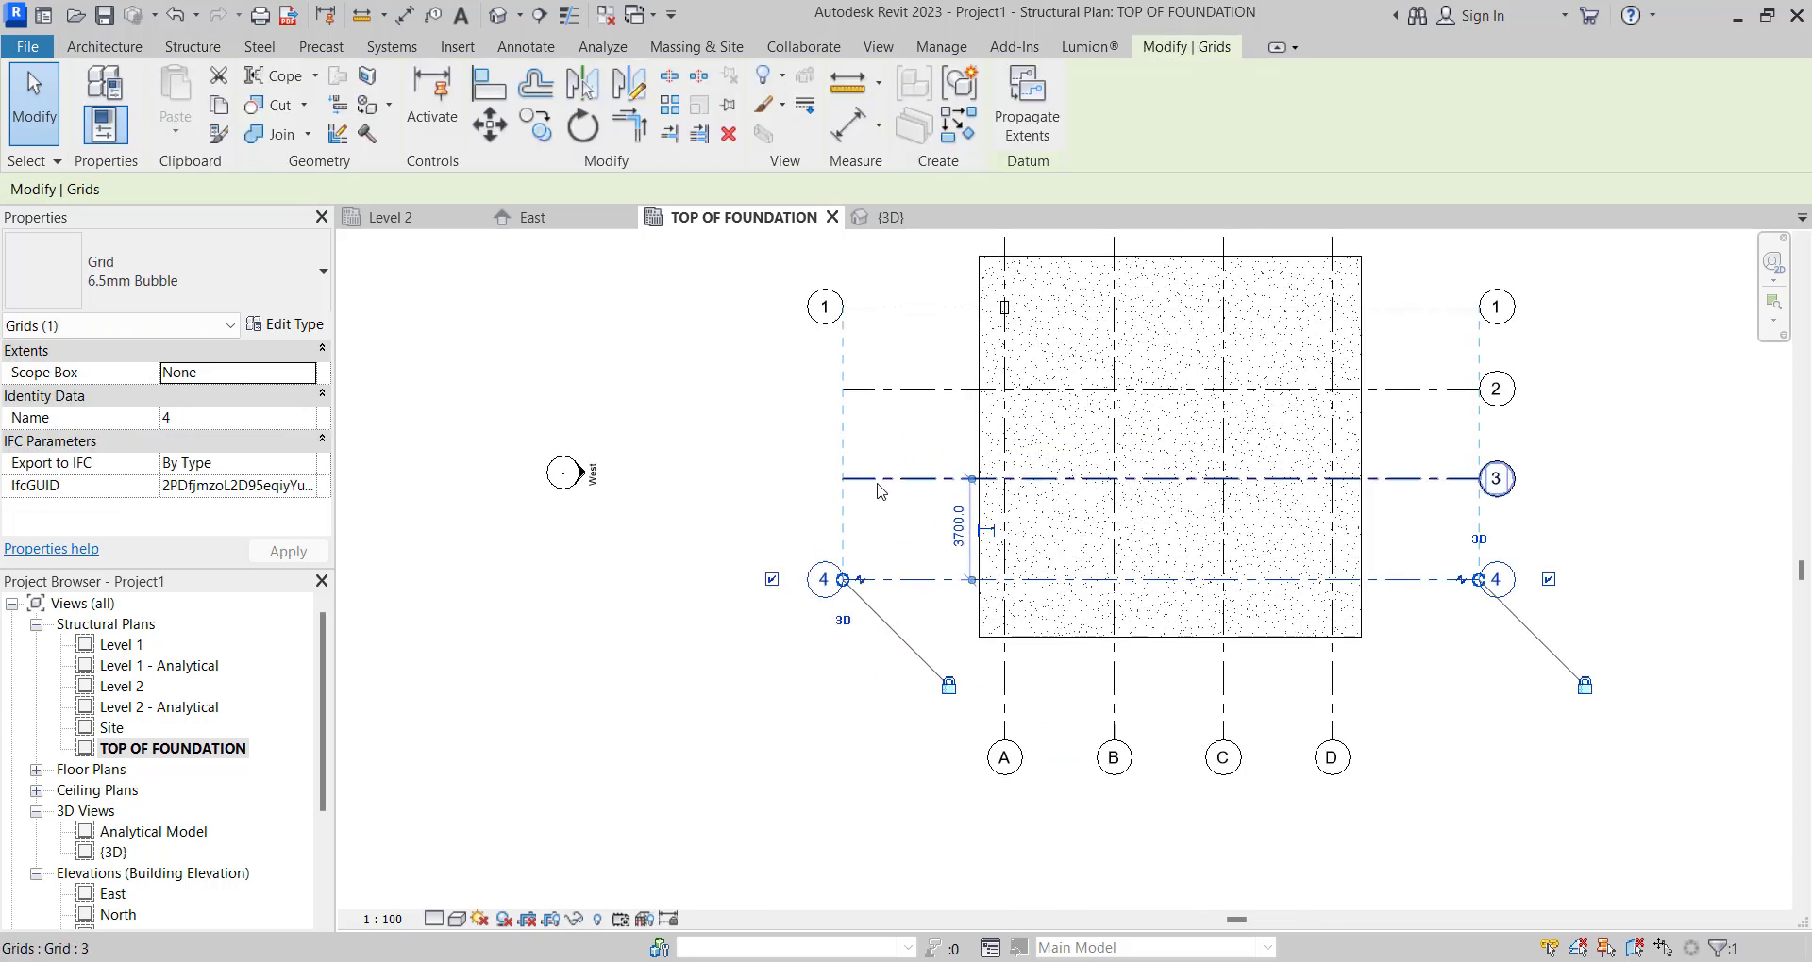
left_click(838, 480)
left_click(863, 389)
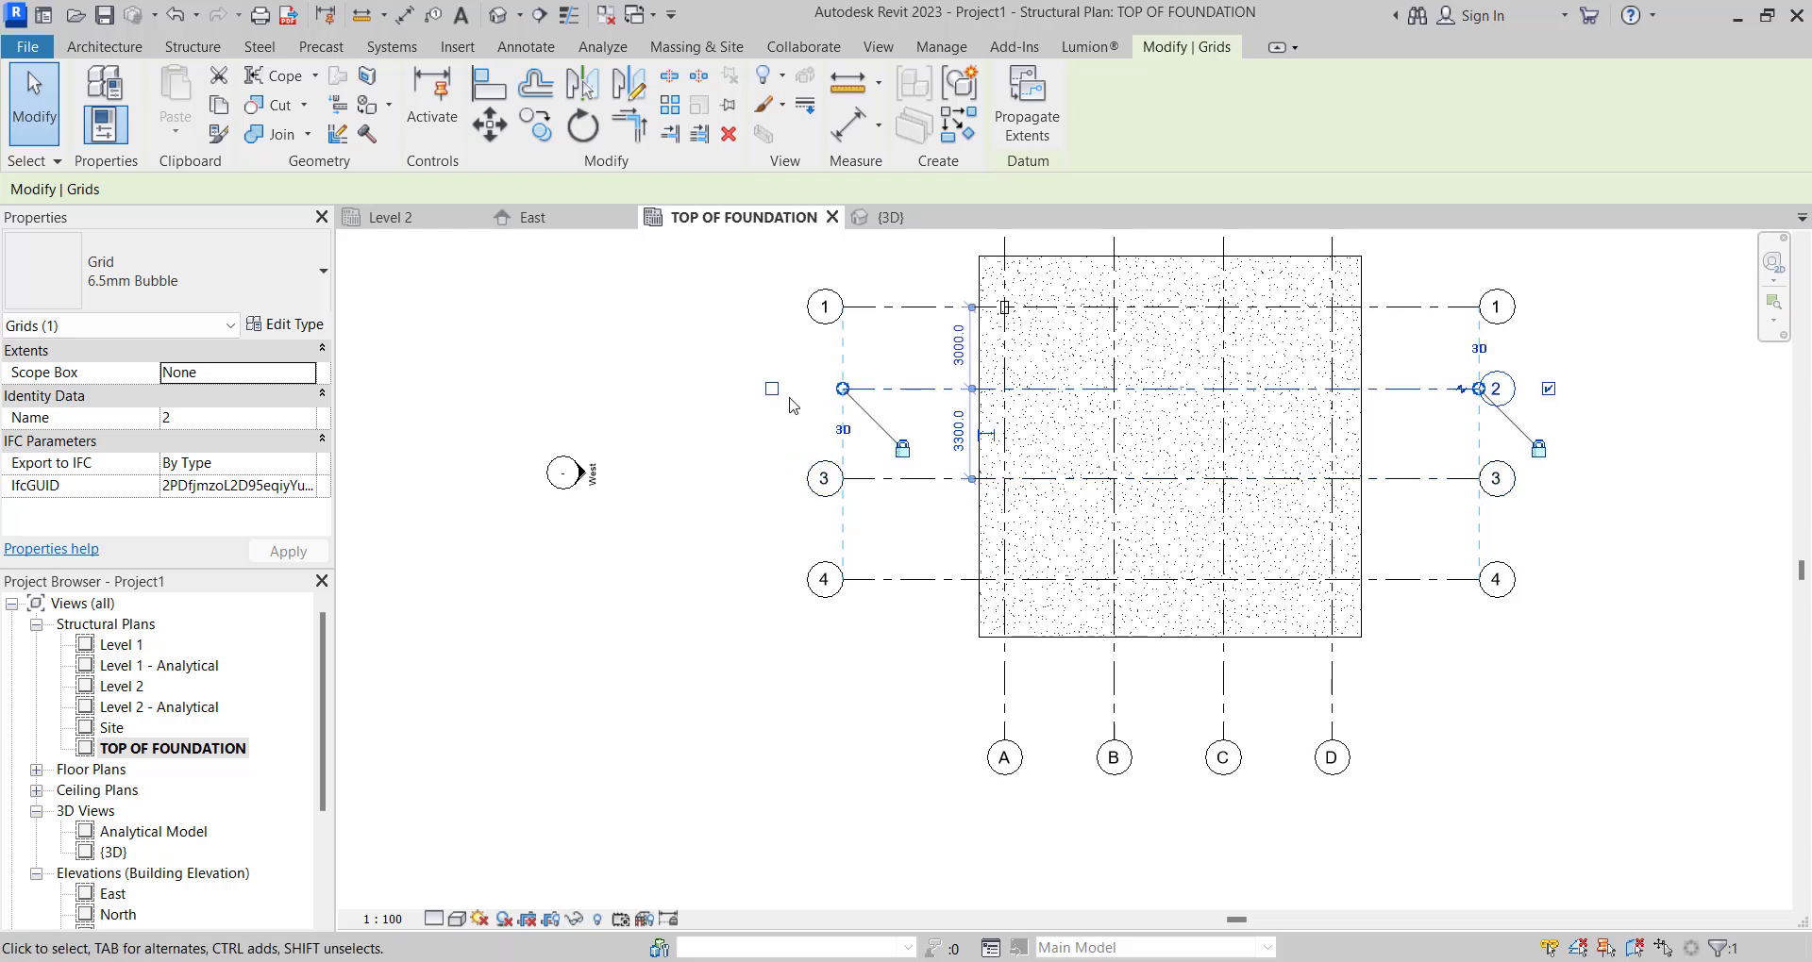
left_click(771, 390)
scroll(824, 580, "down", 1)
scroll(920, 708, "up", 3)
left_click(849, 687)
scroll(802, 676, "down", 6)
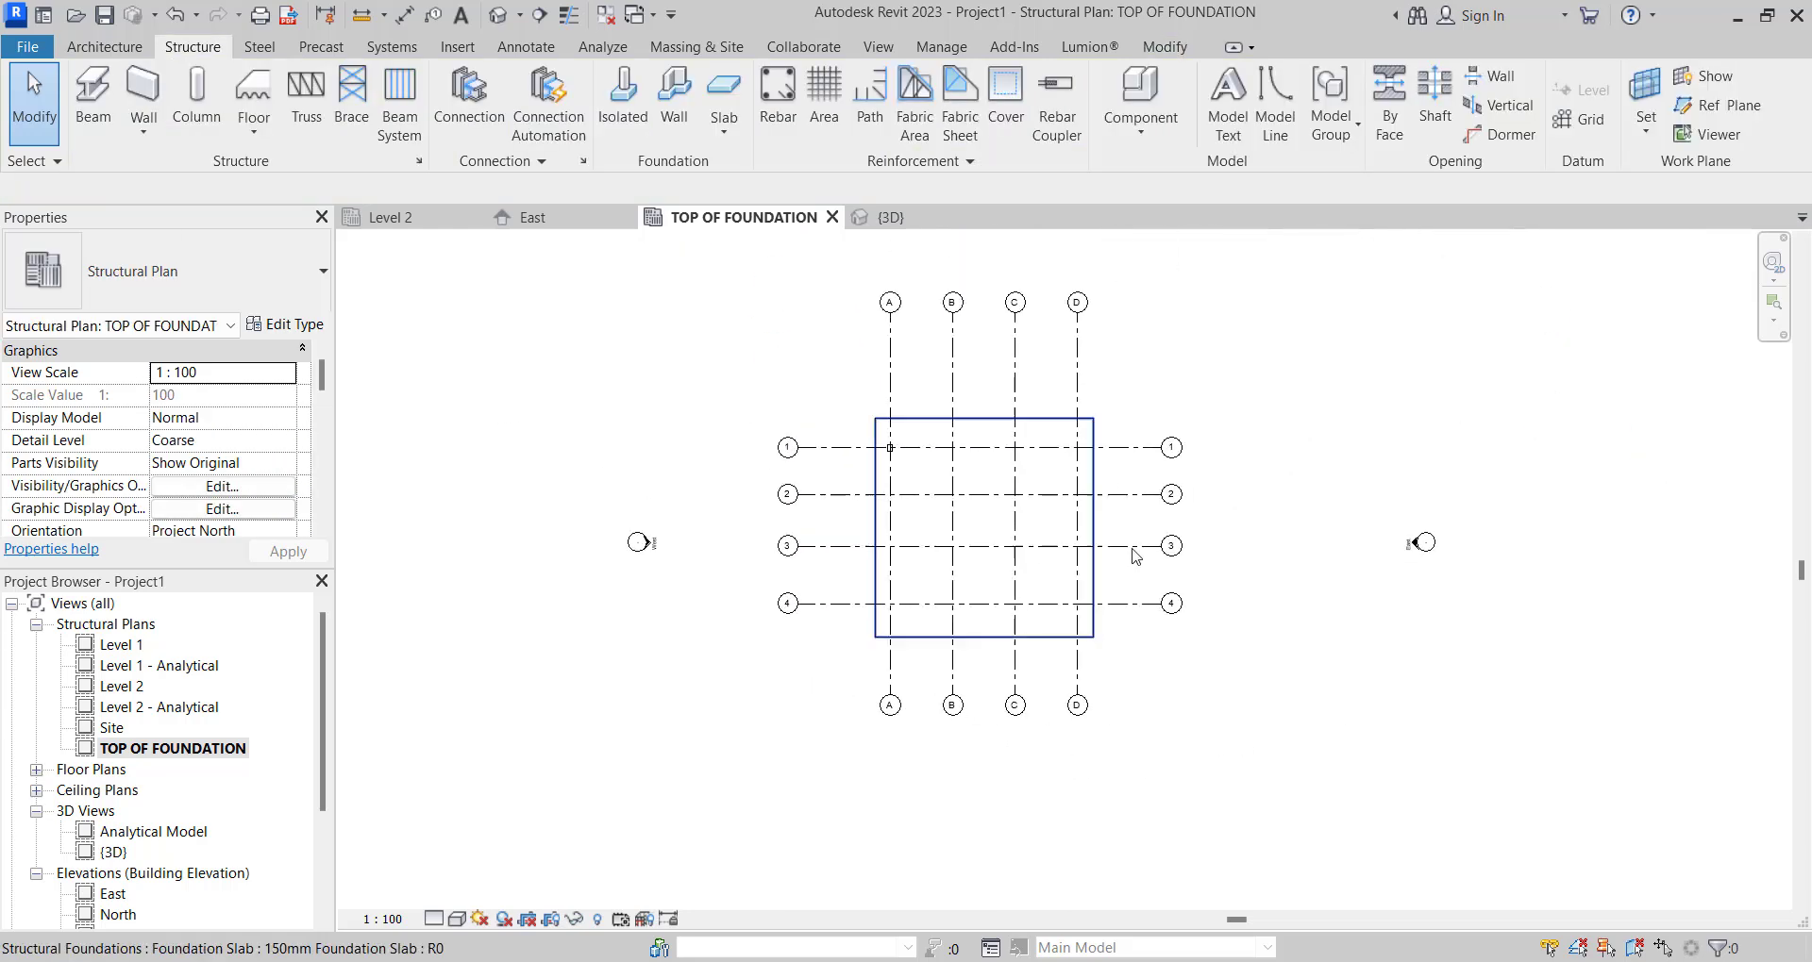
Delete the existing single concrete column at the intersection of grids A and 1.
scroll(1118, 555, "up", 6)
scroll(868, 658, "down", 5)
scroll(736, 585, "up", 6)
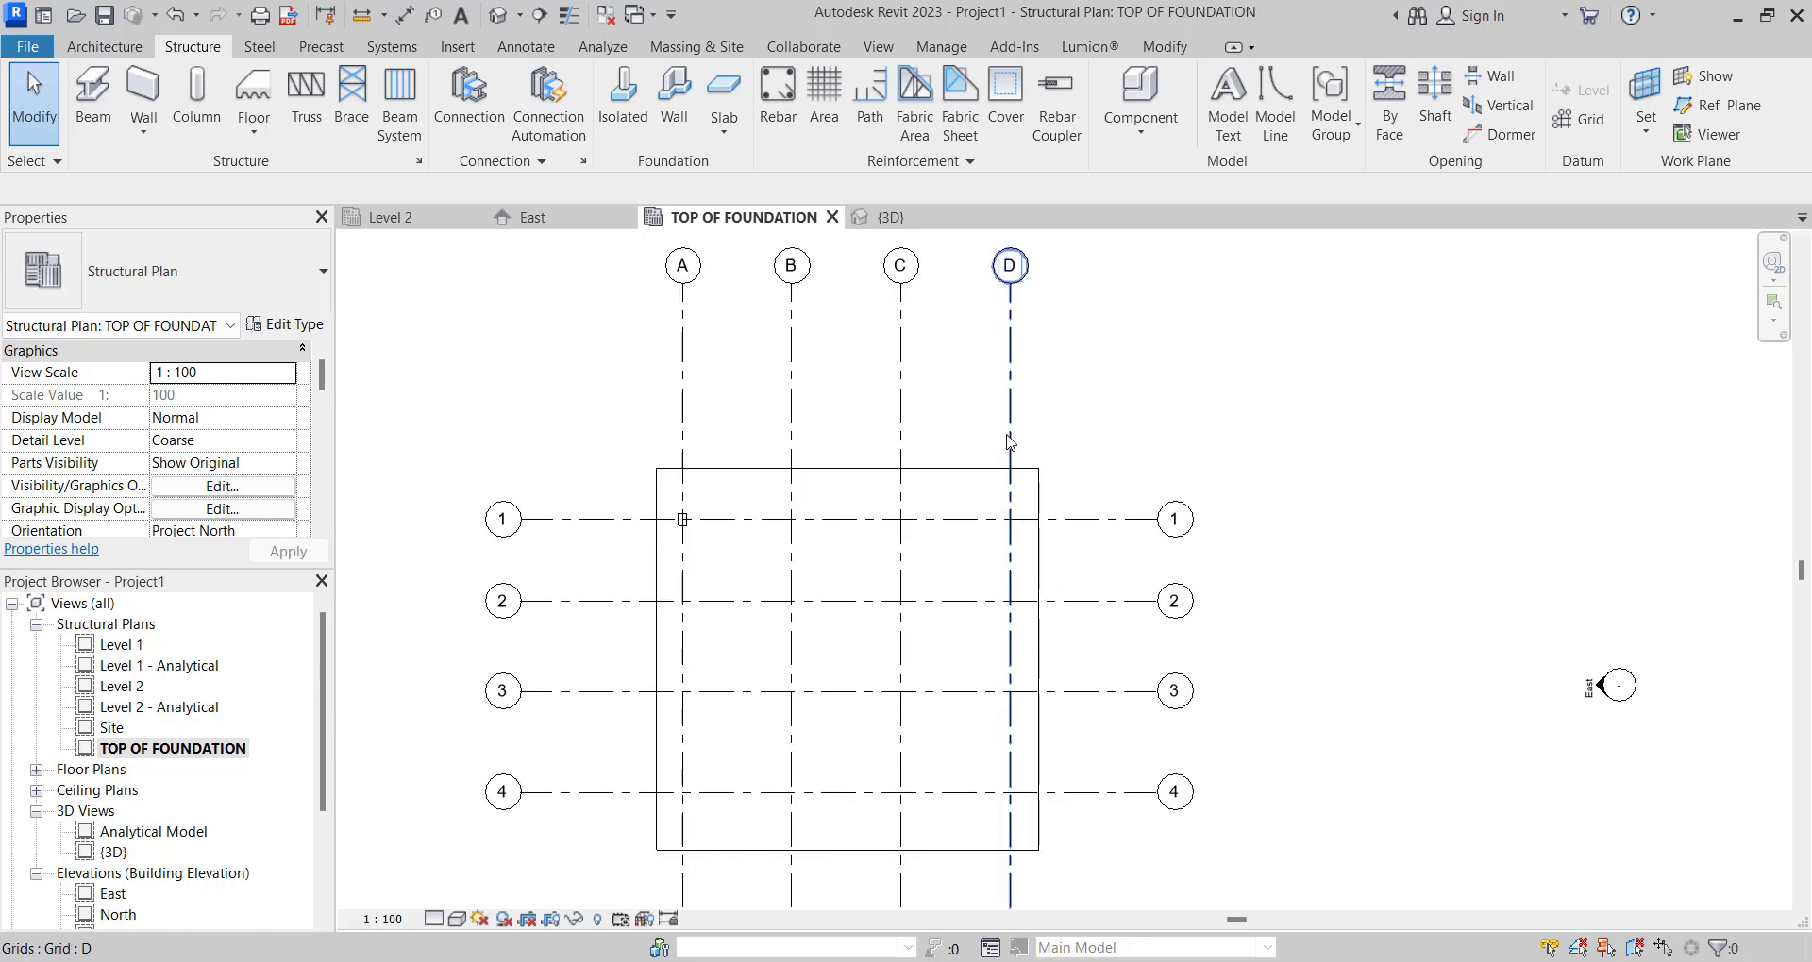
scroll(1003, 586, "down", 1)
scroll(793, 477, "up", 2)
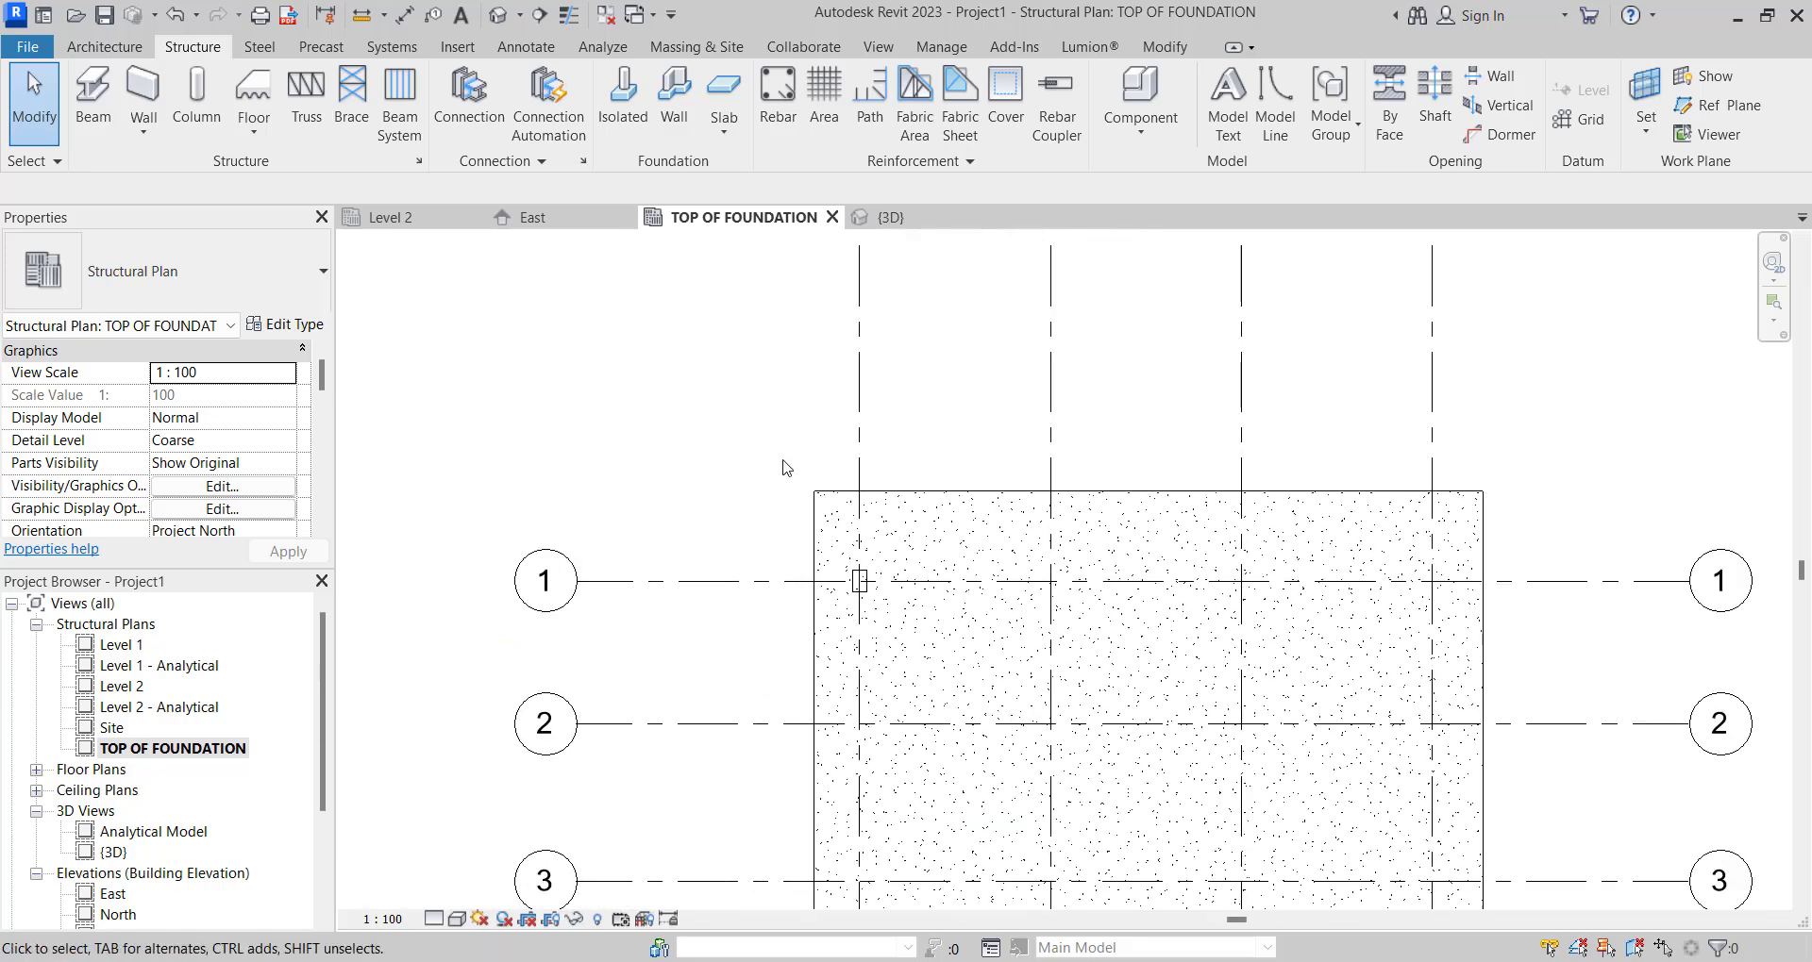
scroll(783, 467, "down", 3)
left_click_drag(869, 573, 870, 579)
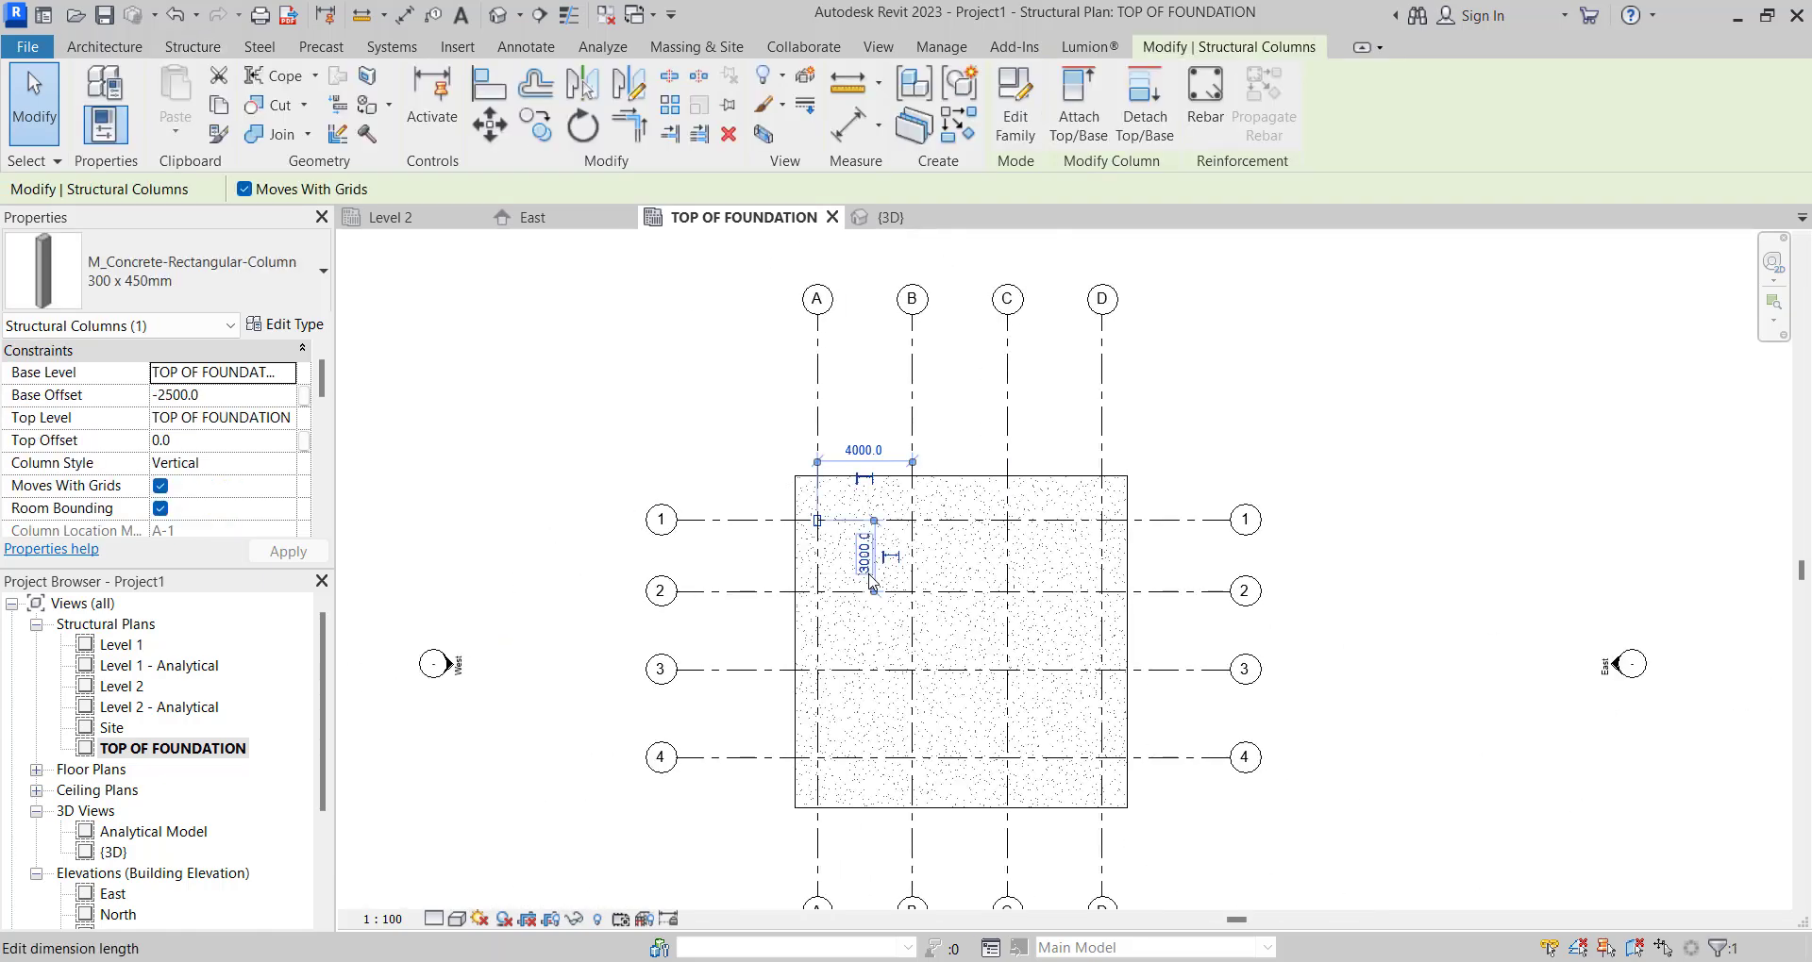
scroll(869, 577, "up", 4)
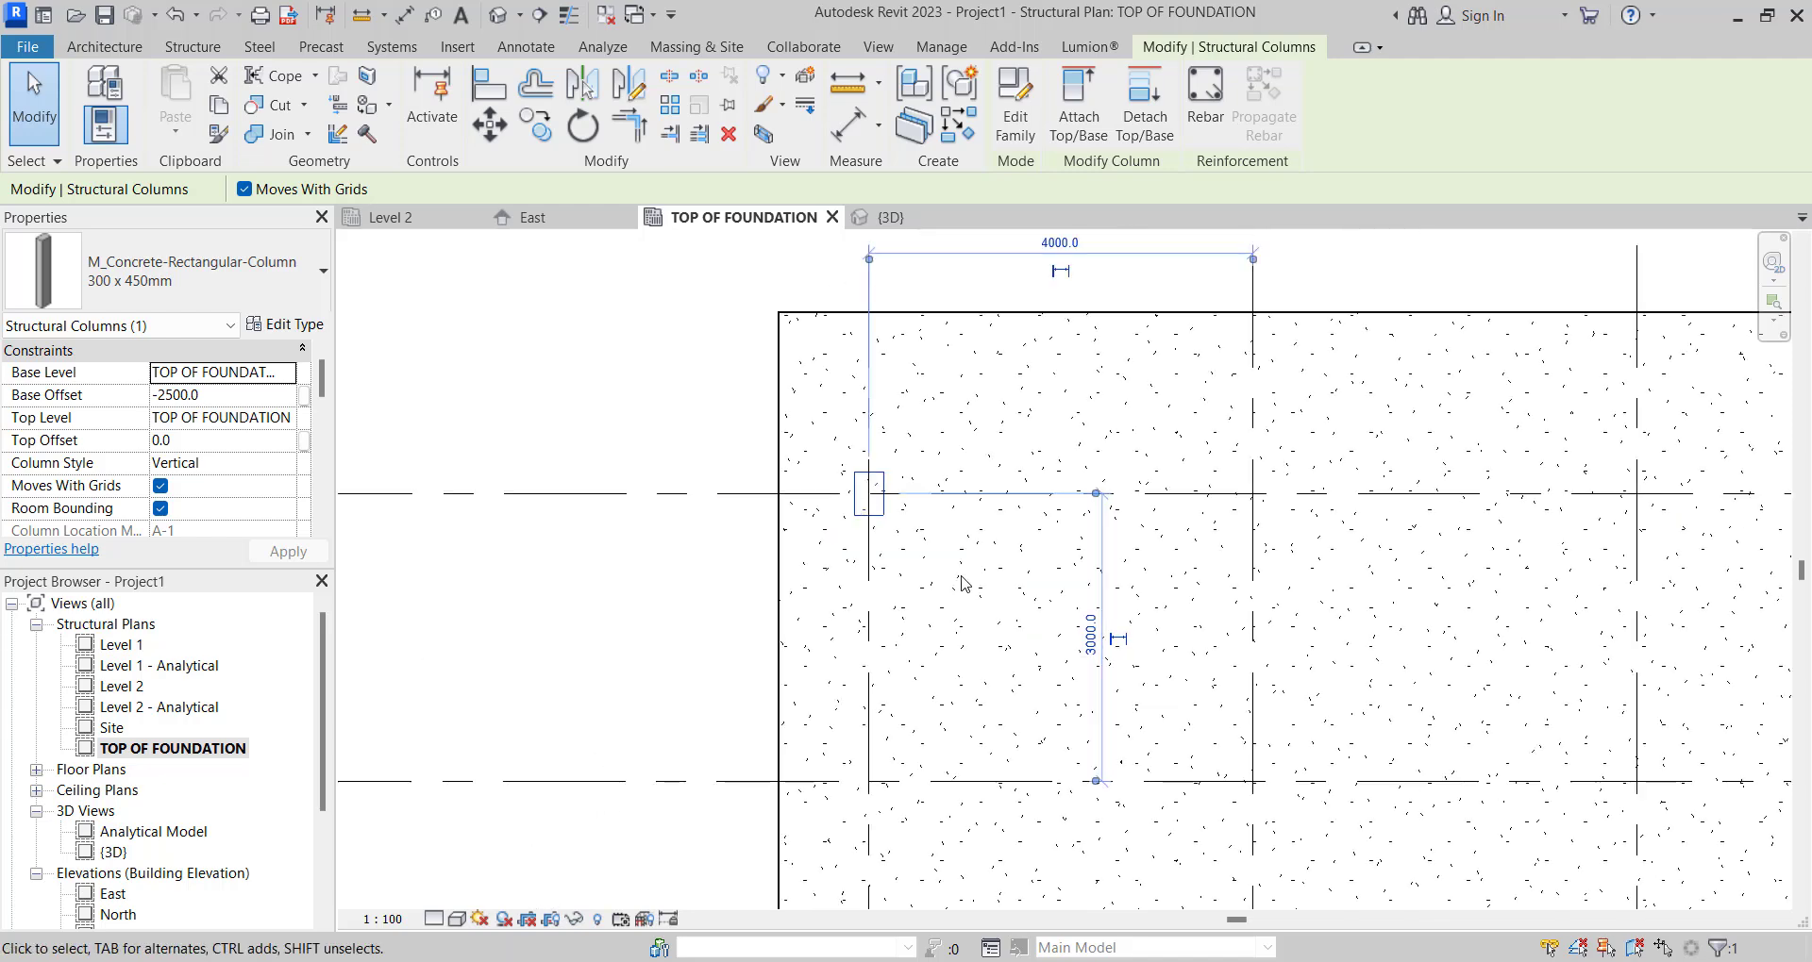
key("Escape")
scroll(905, 534, "down", 5)
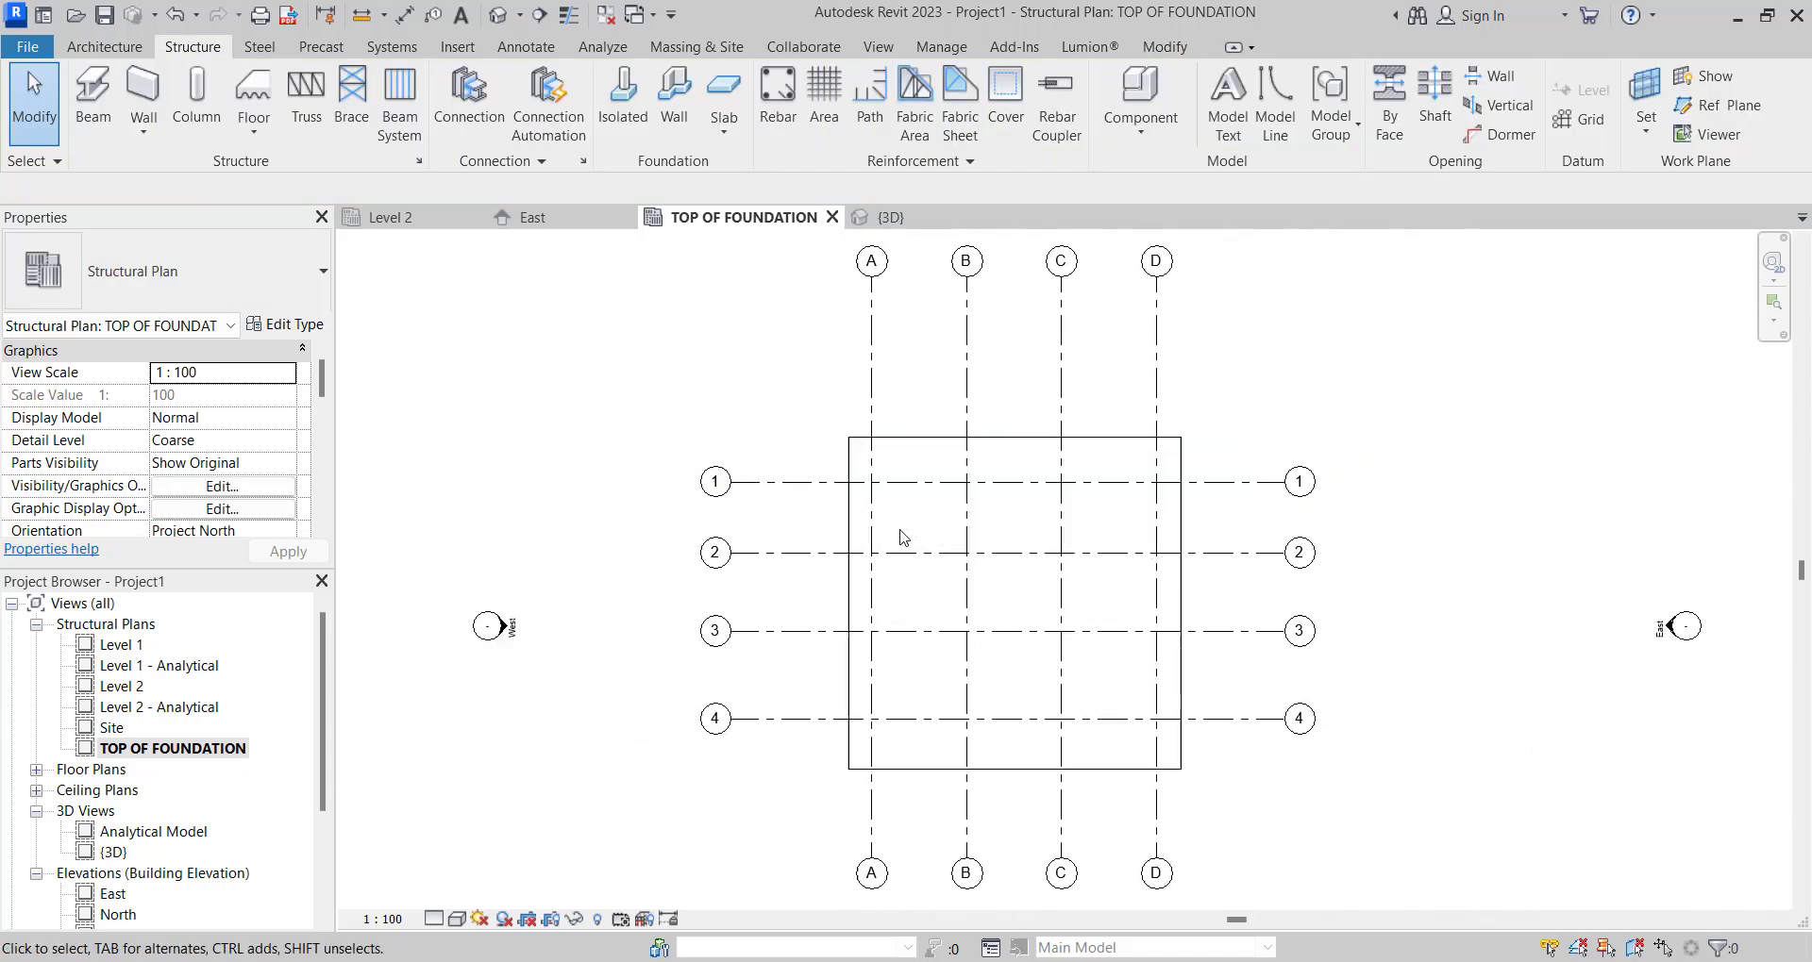
scroll(839, 400, "up", 2)
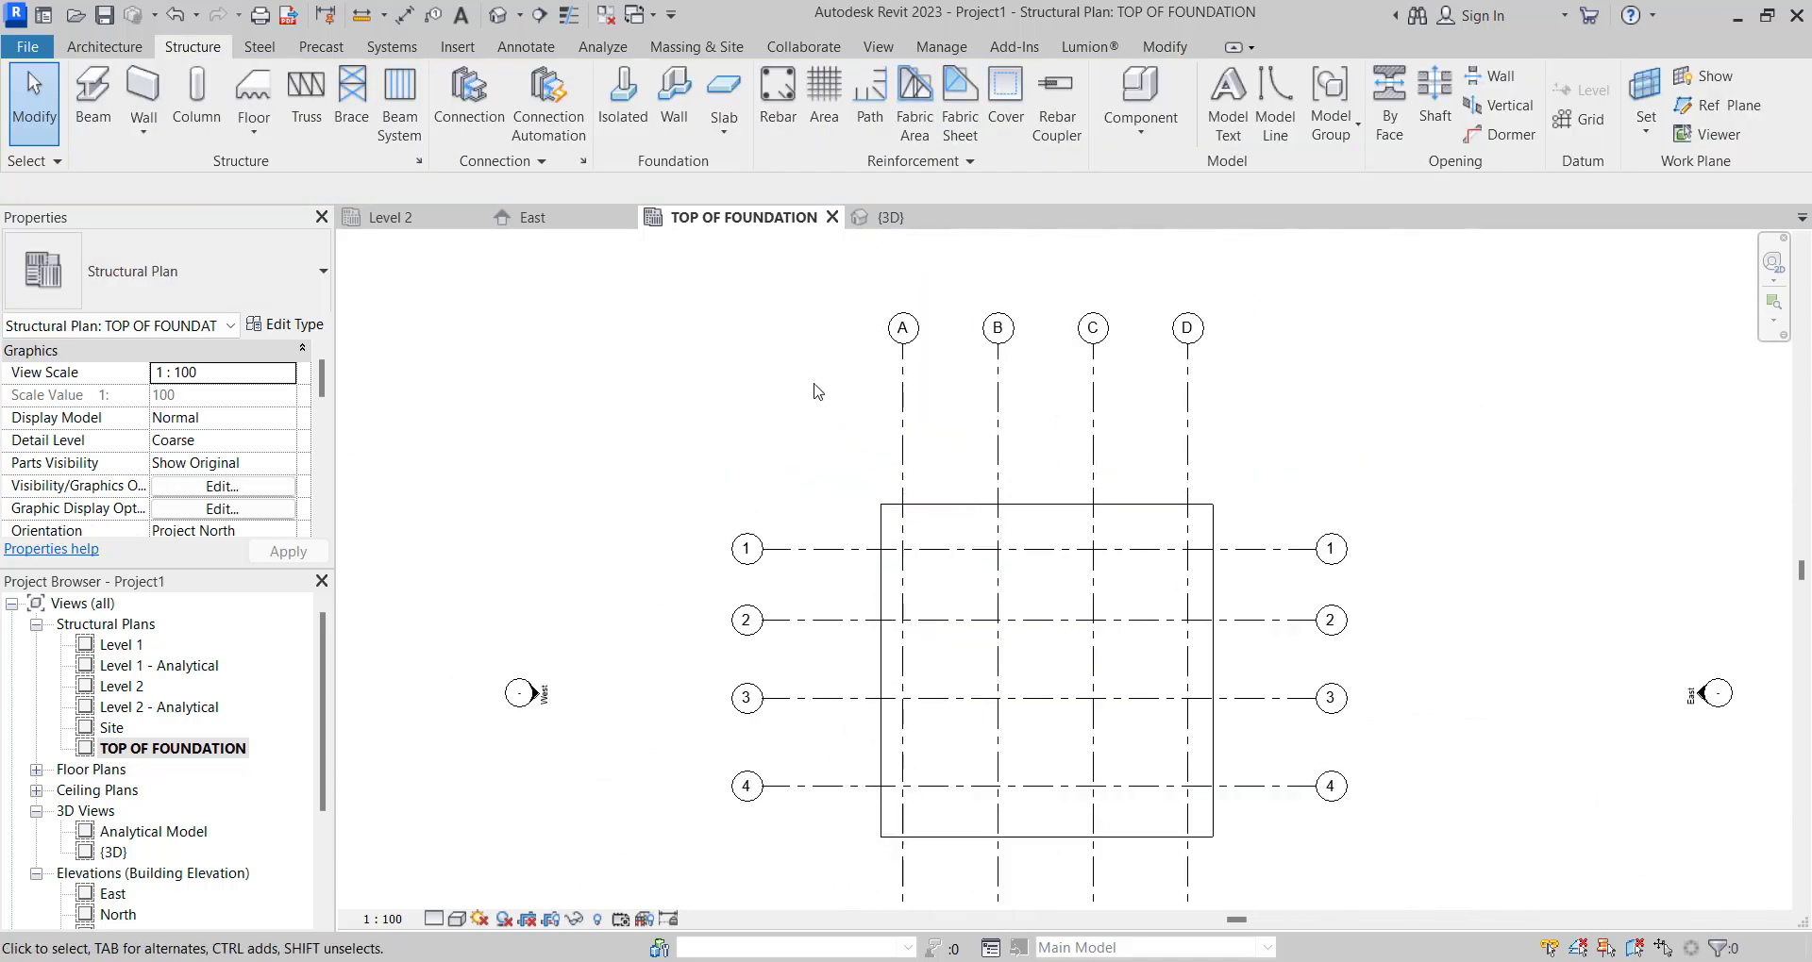
Place vertical 300 x 450mm concrete rectangular columns at every intersection of grids A to D with grids 1 to 4.
left_click(214, 93)
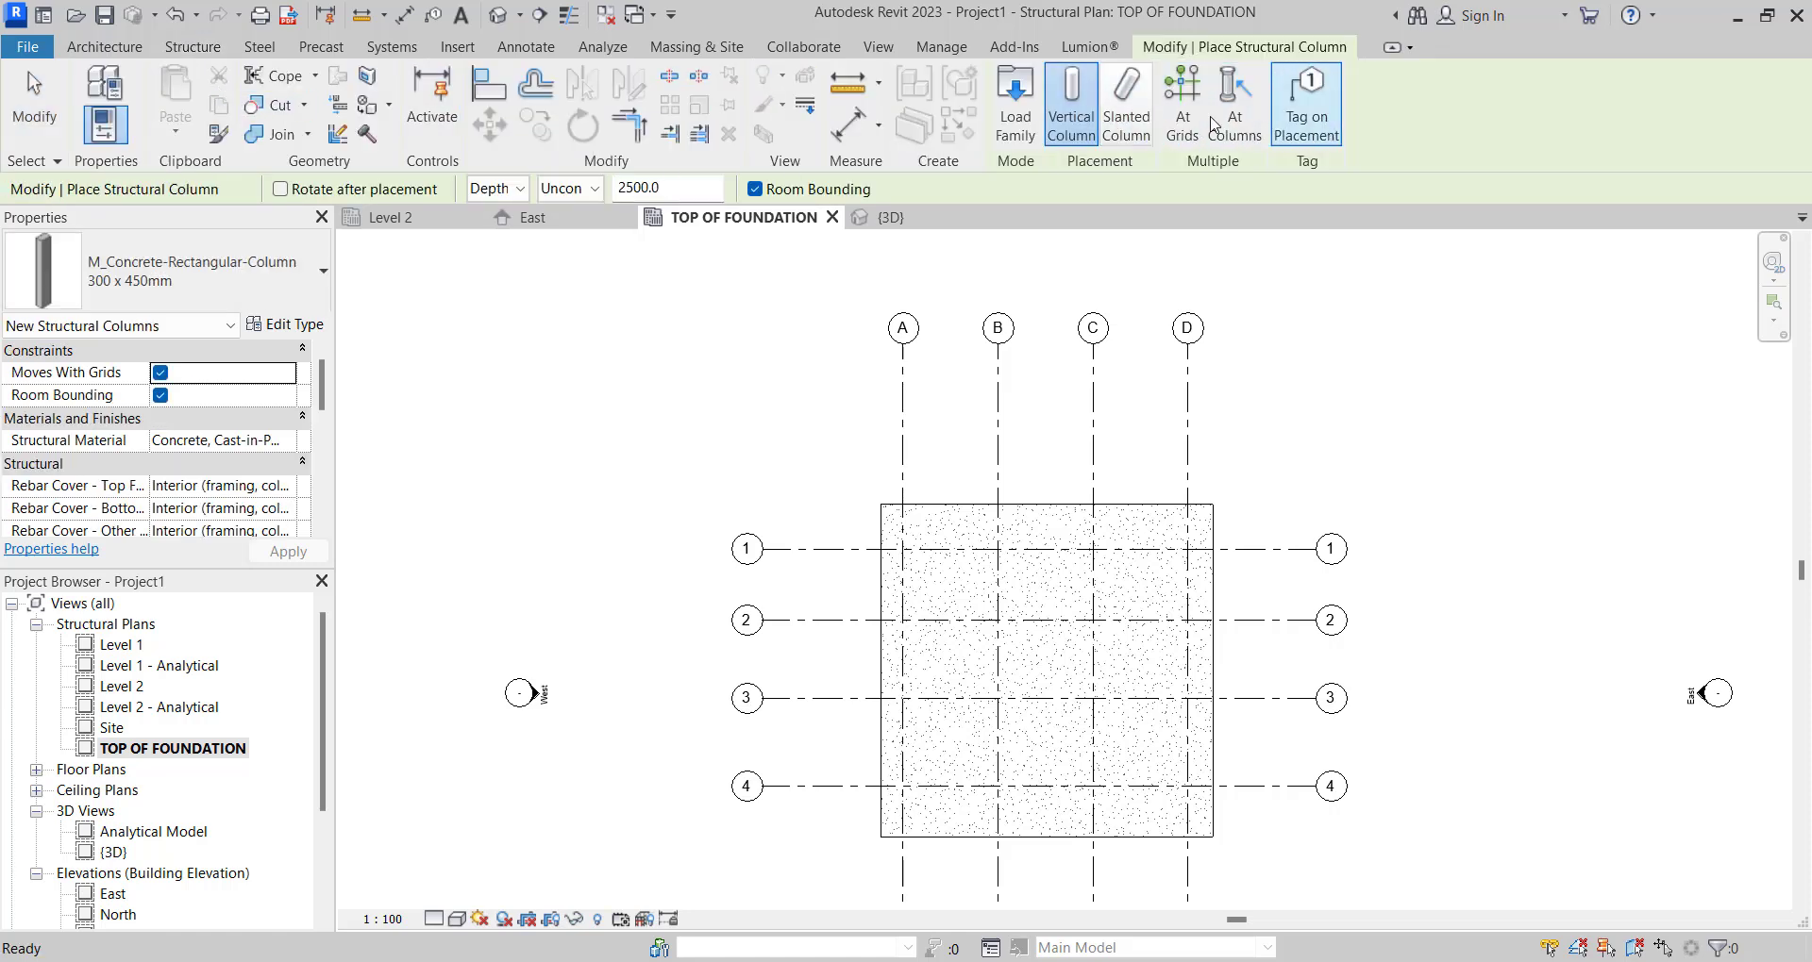
left_click(1186, 107)
scroll(970, 452, "down", 4)
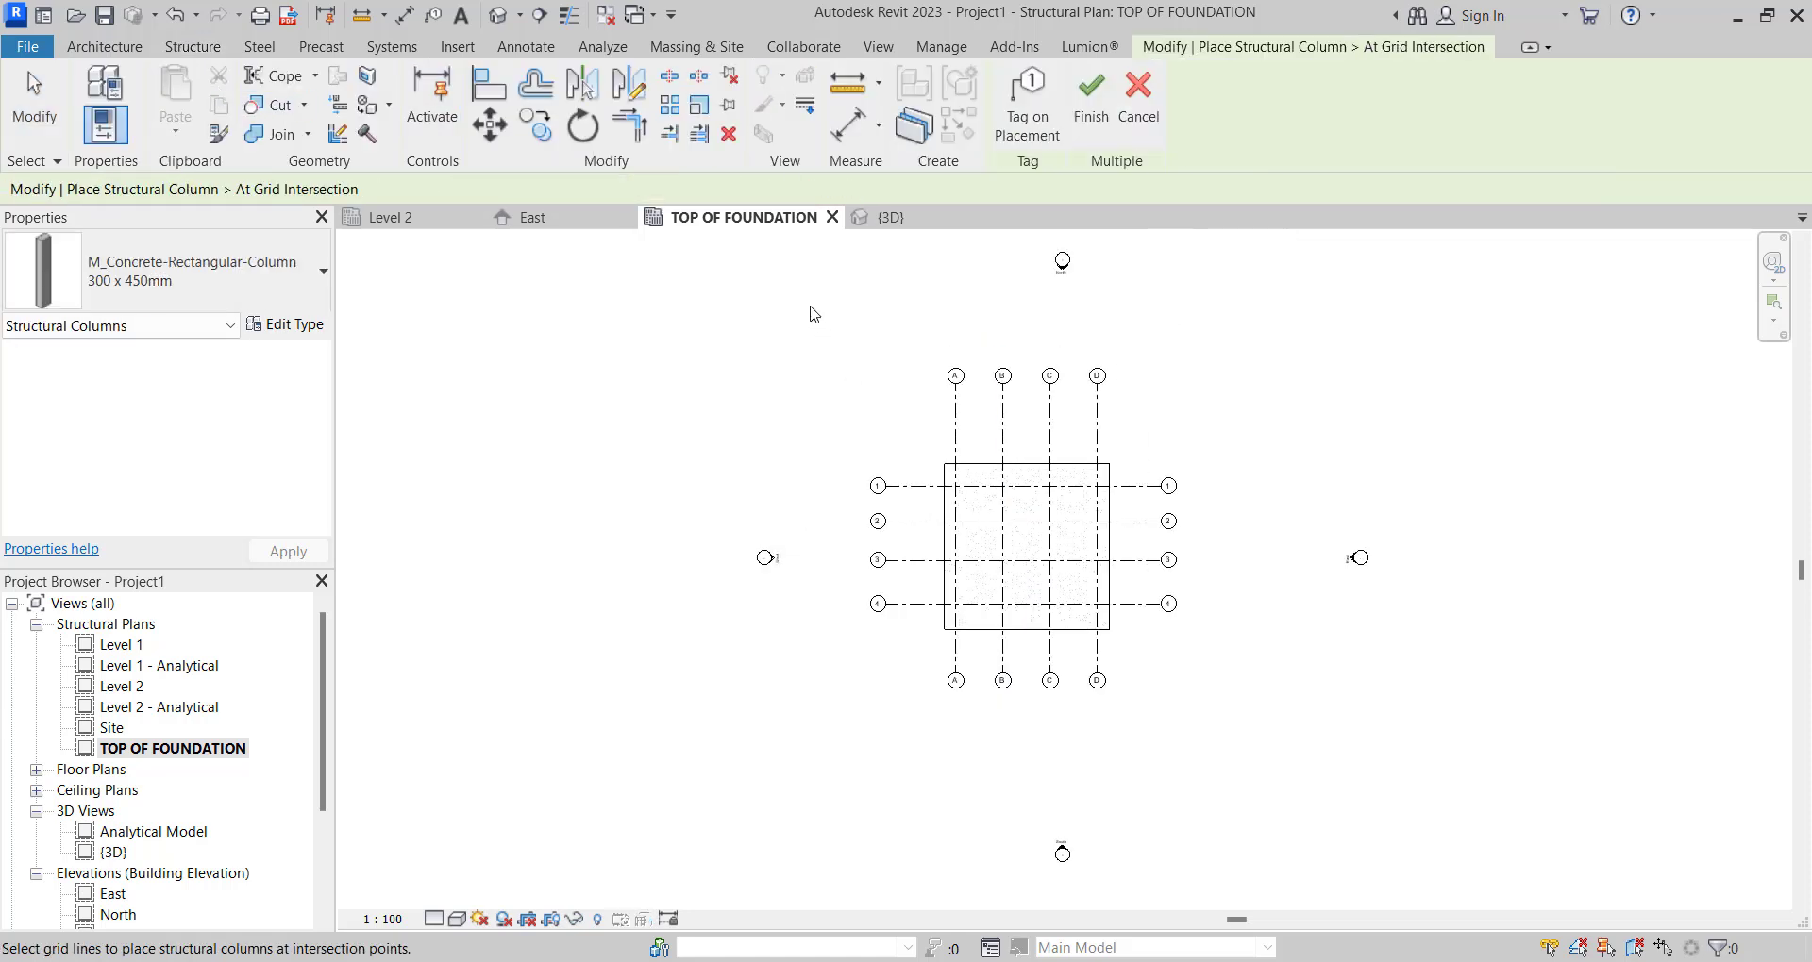
left_click_drag(809, 305, 1237, 788)
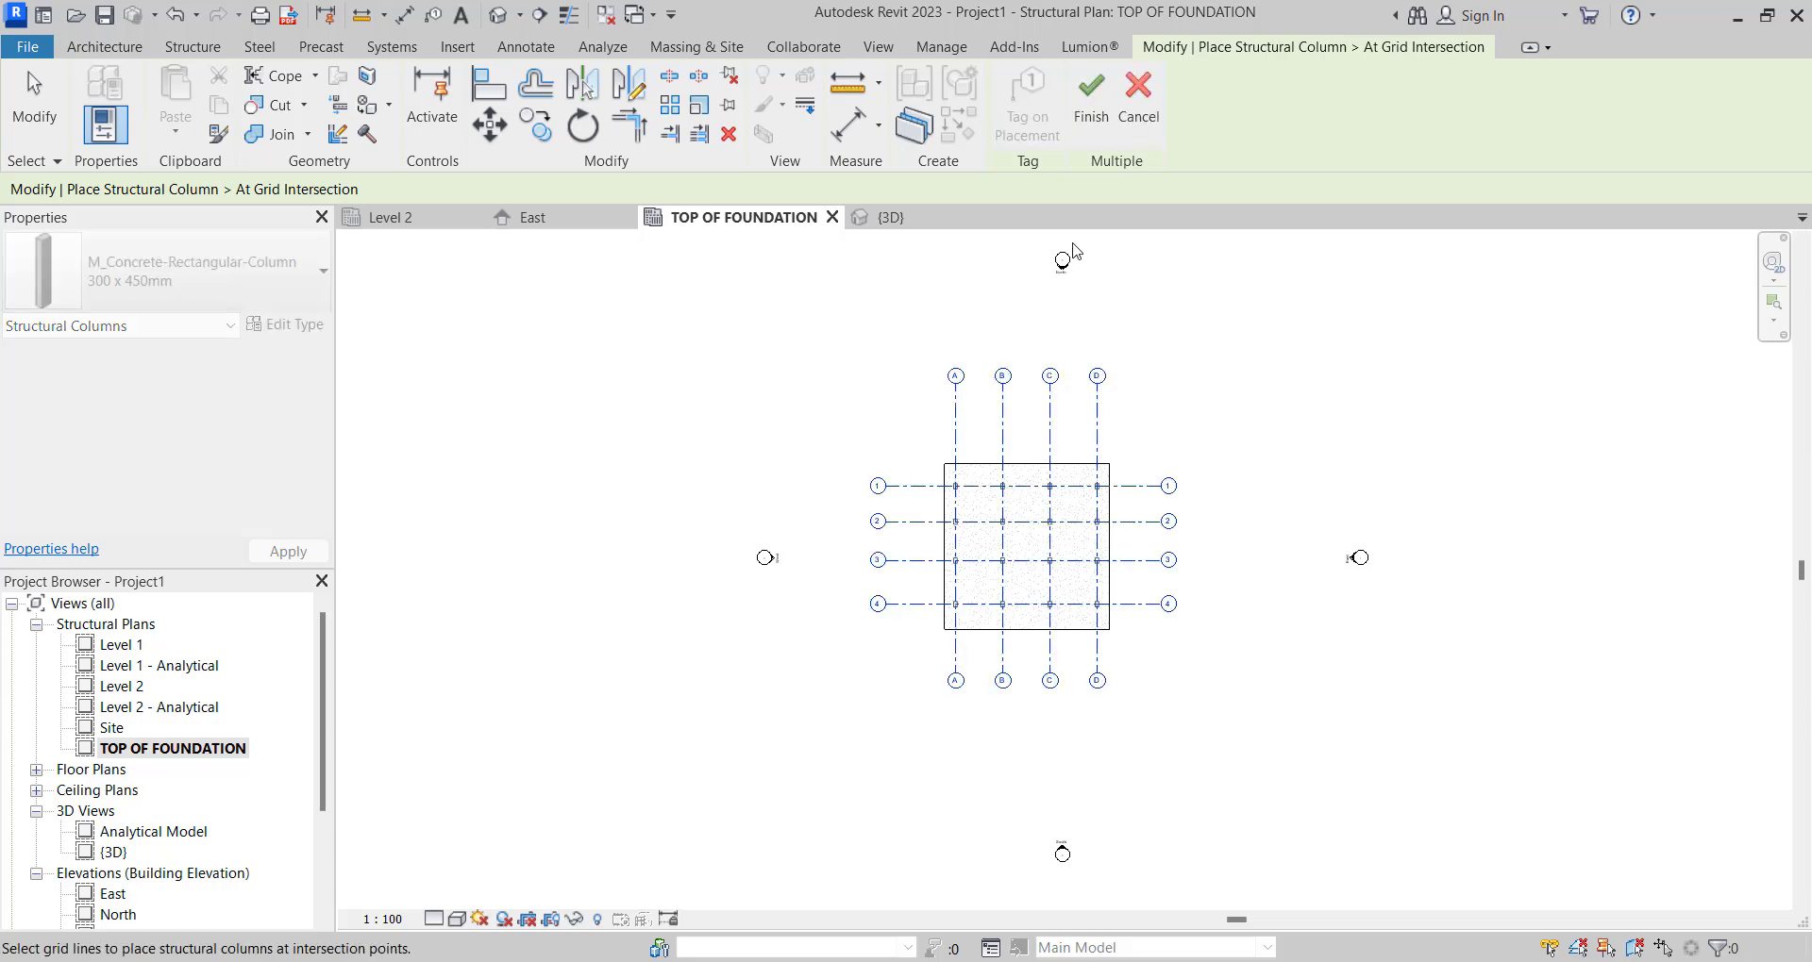
left_click(1093, 114)
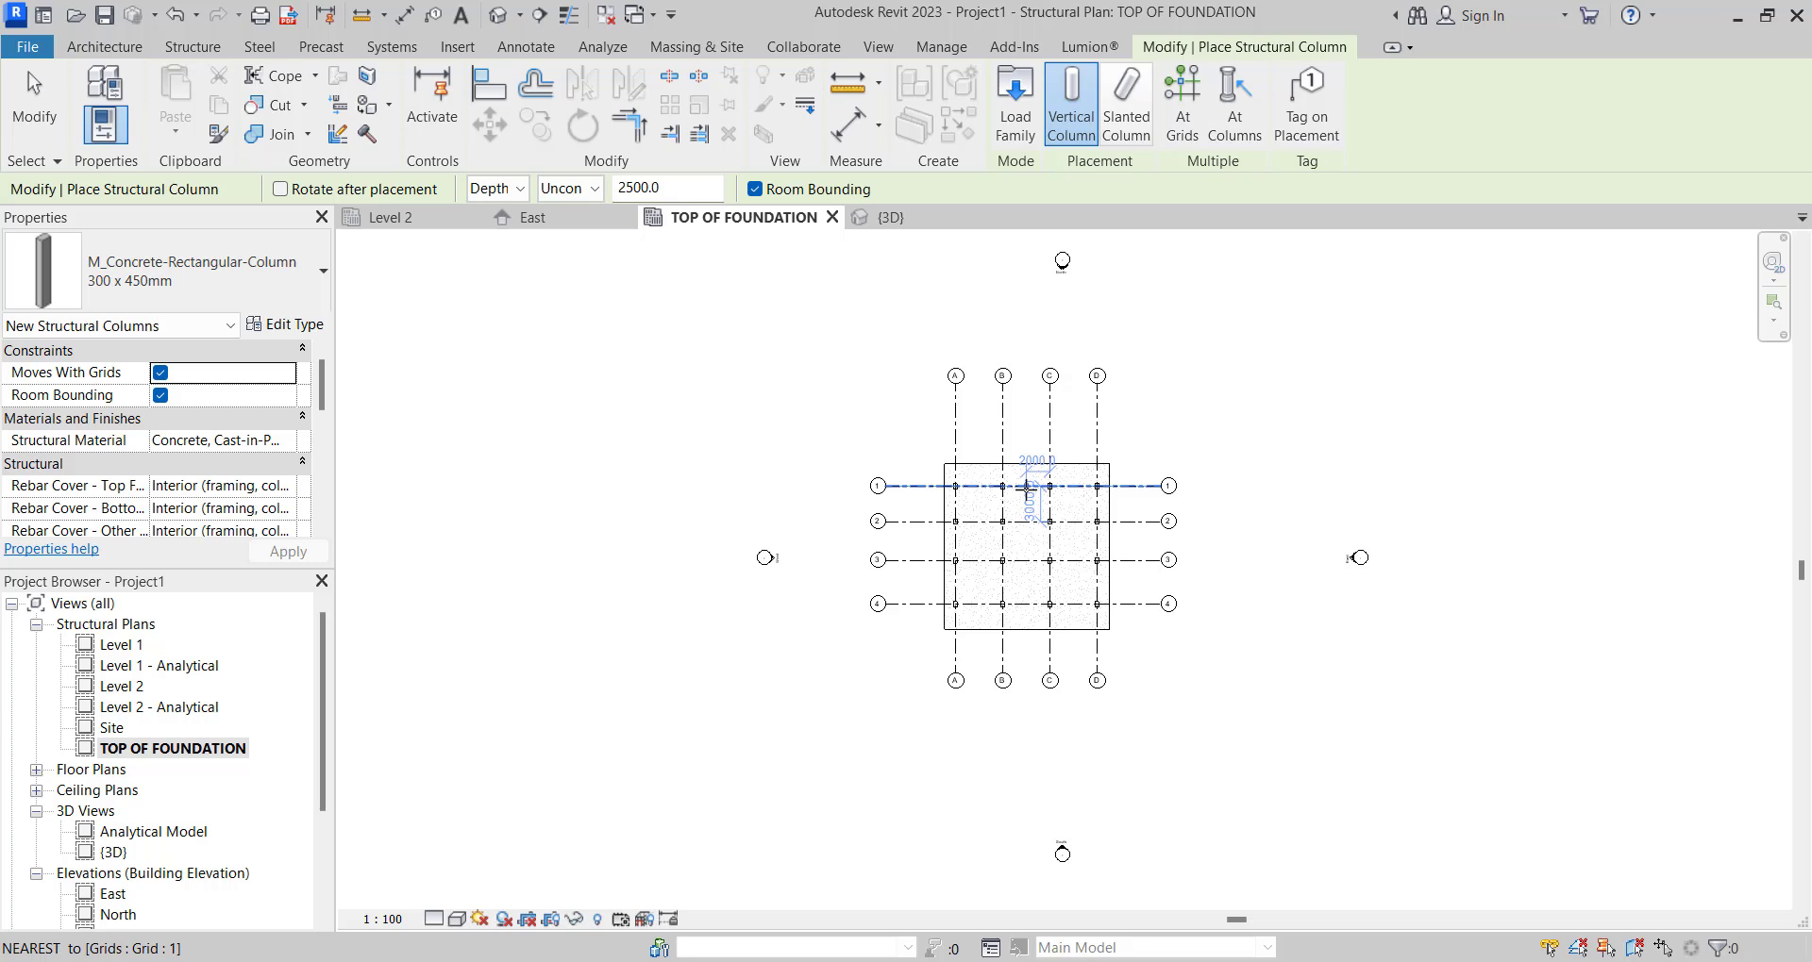
key("Escape")
key("Escape")
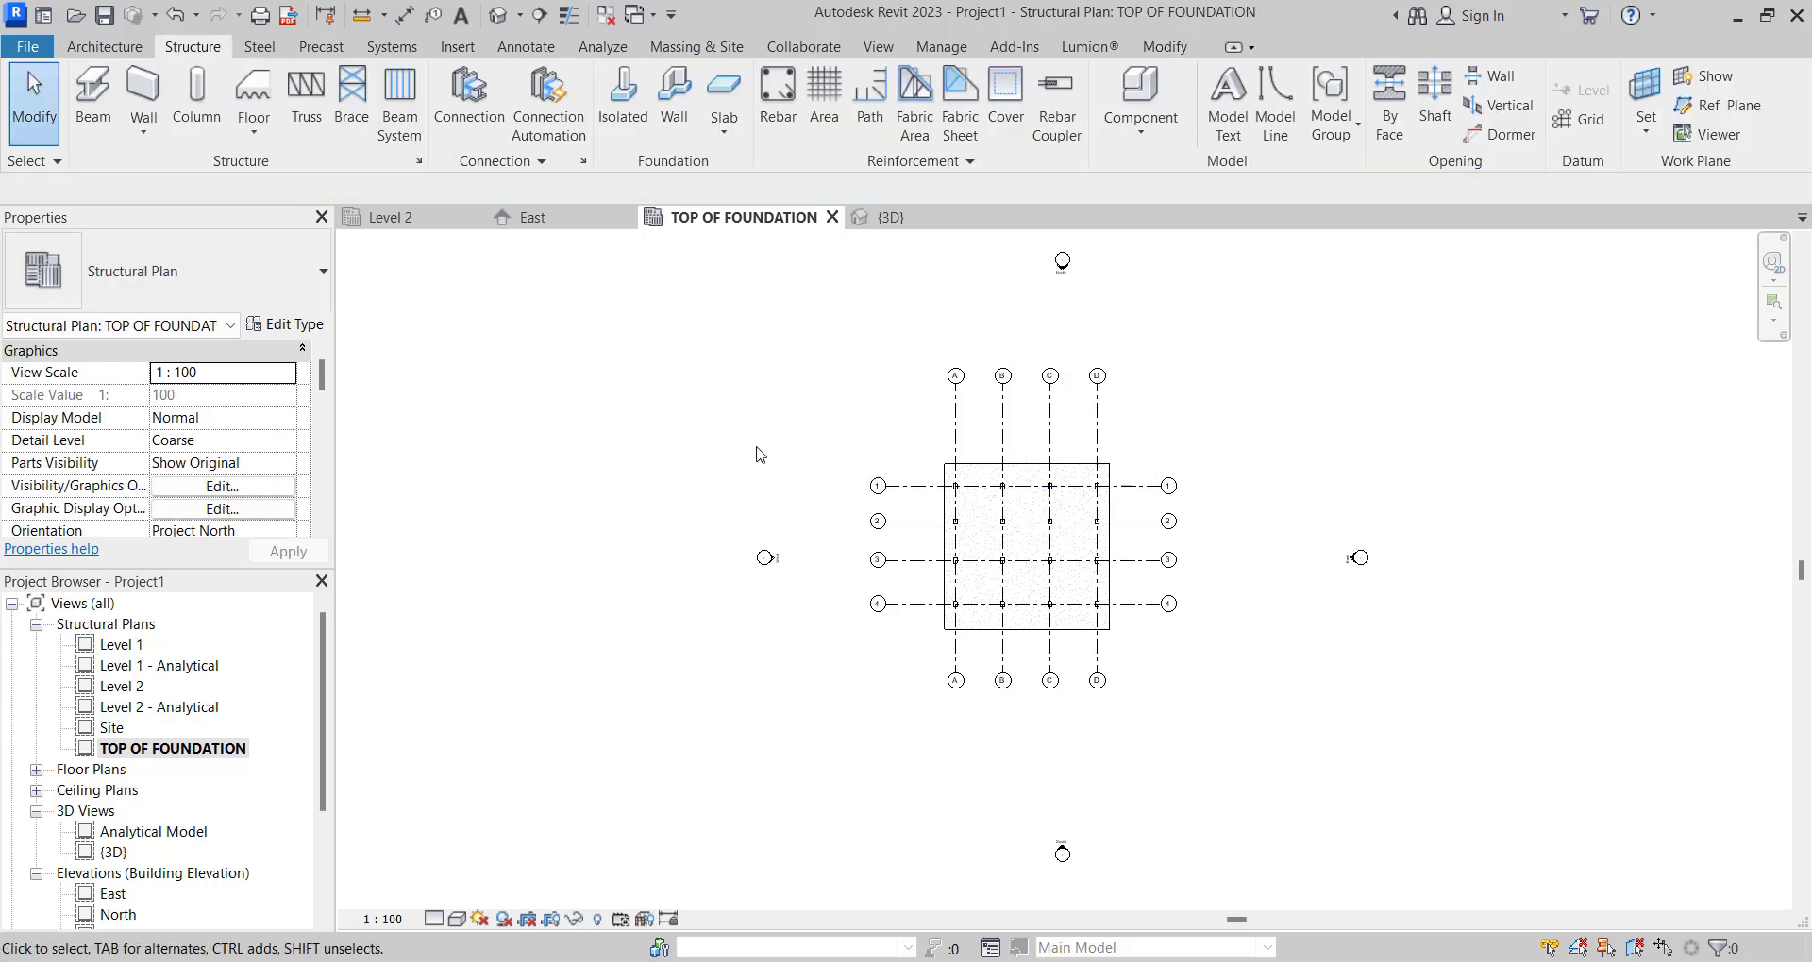
In the 3D view, select all instances of the 300 x 450mm concrete column in the entire project.
left_click(497, 15)
scroll(1102, 699, "up", 4)
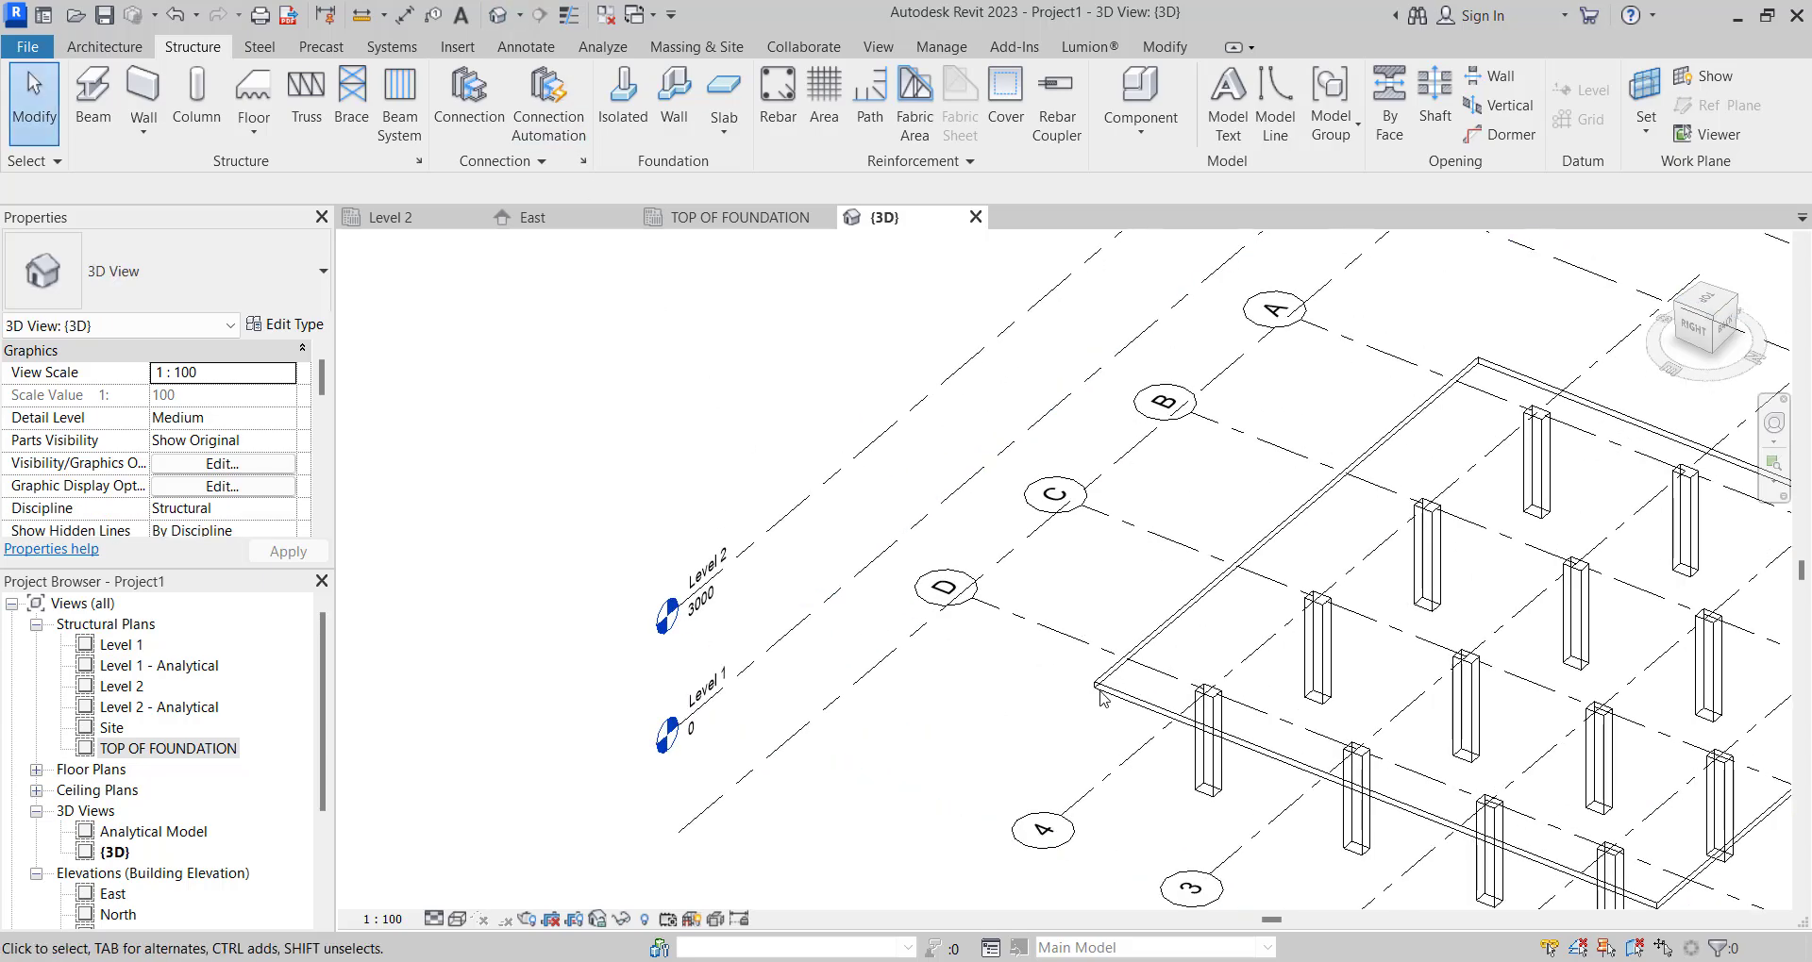
left_click(1194, 775)
scroll(1038, 698, "down", 3)
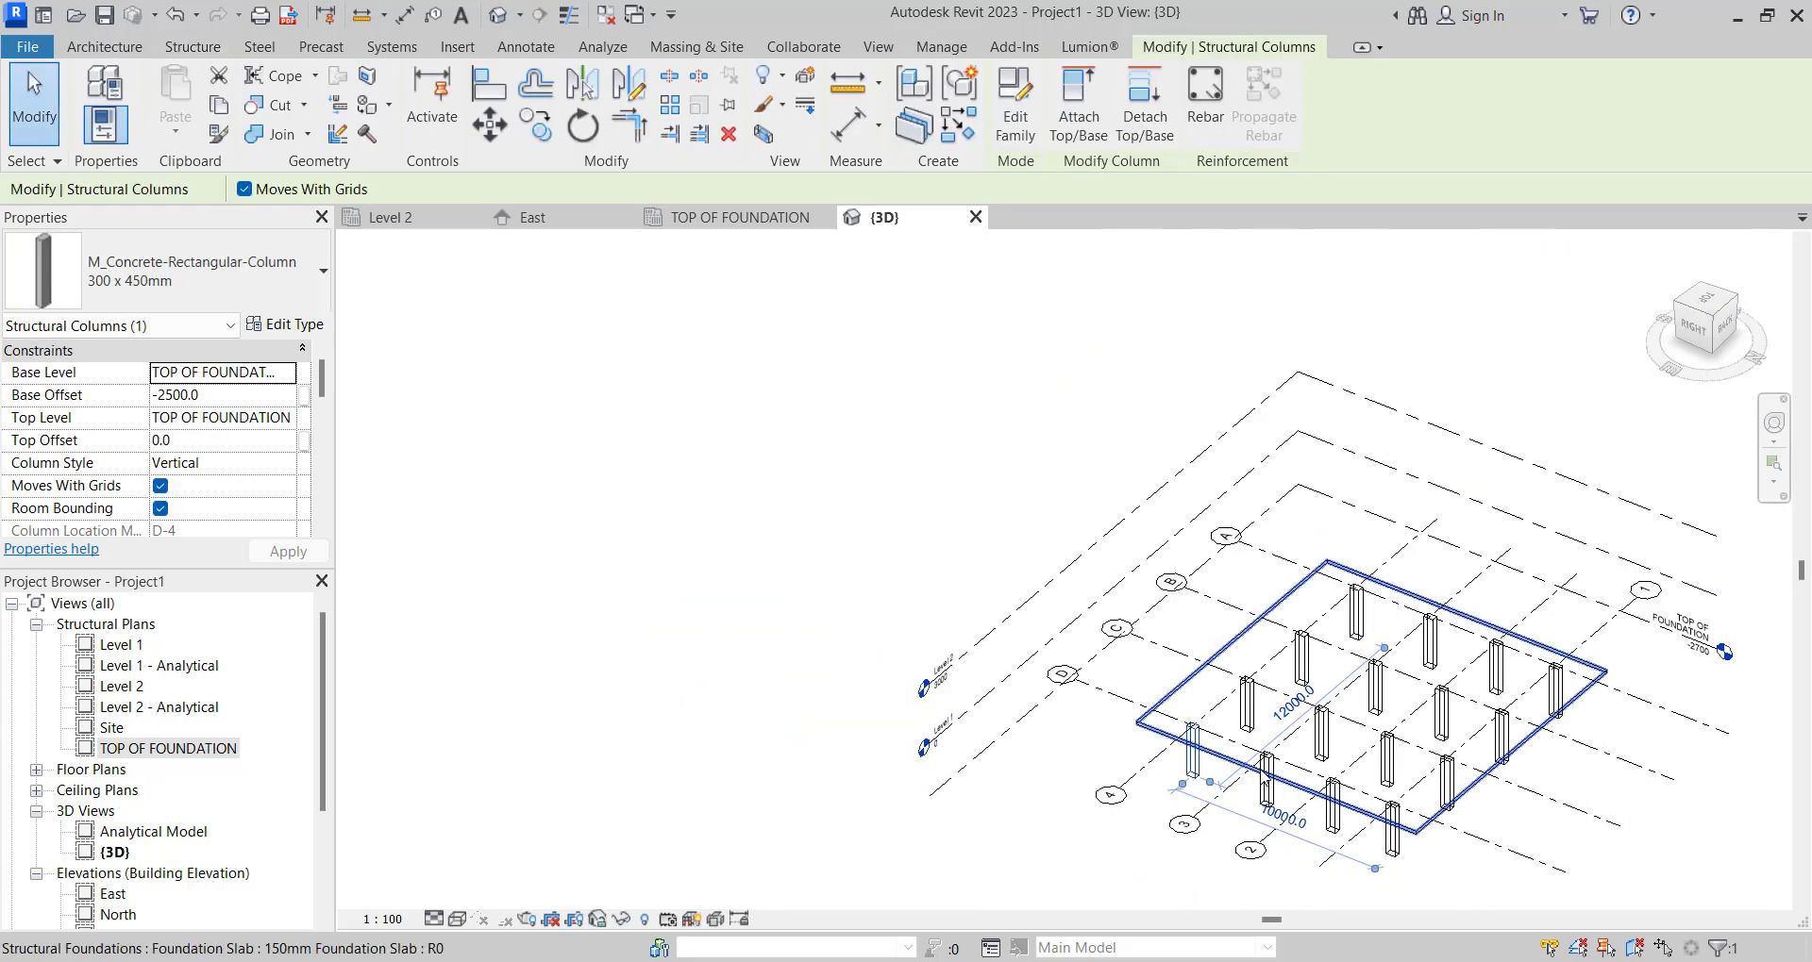
scroll(999, 682, "up", 3)
right_click(931, 326)
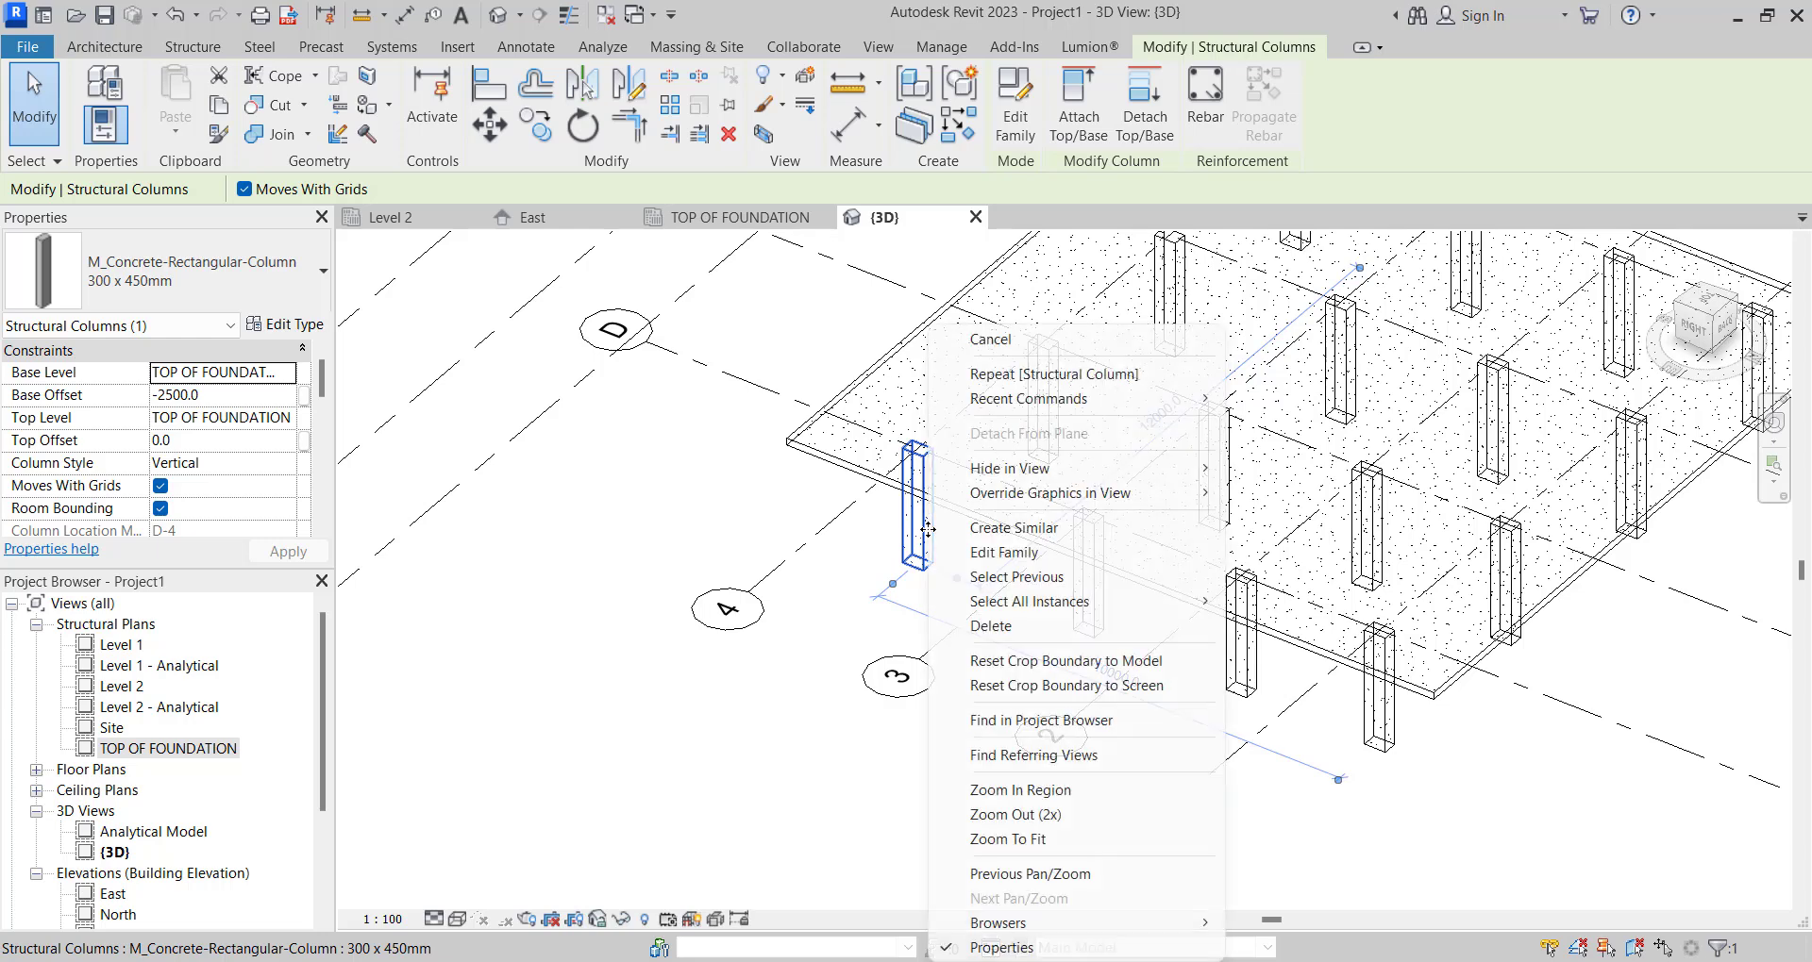
mouse_move(1137, 619)
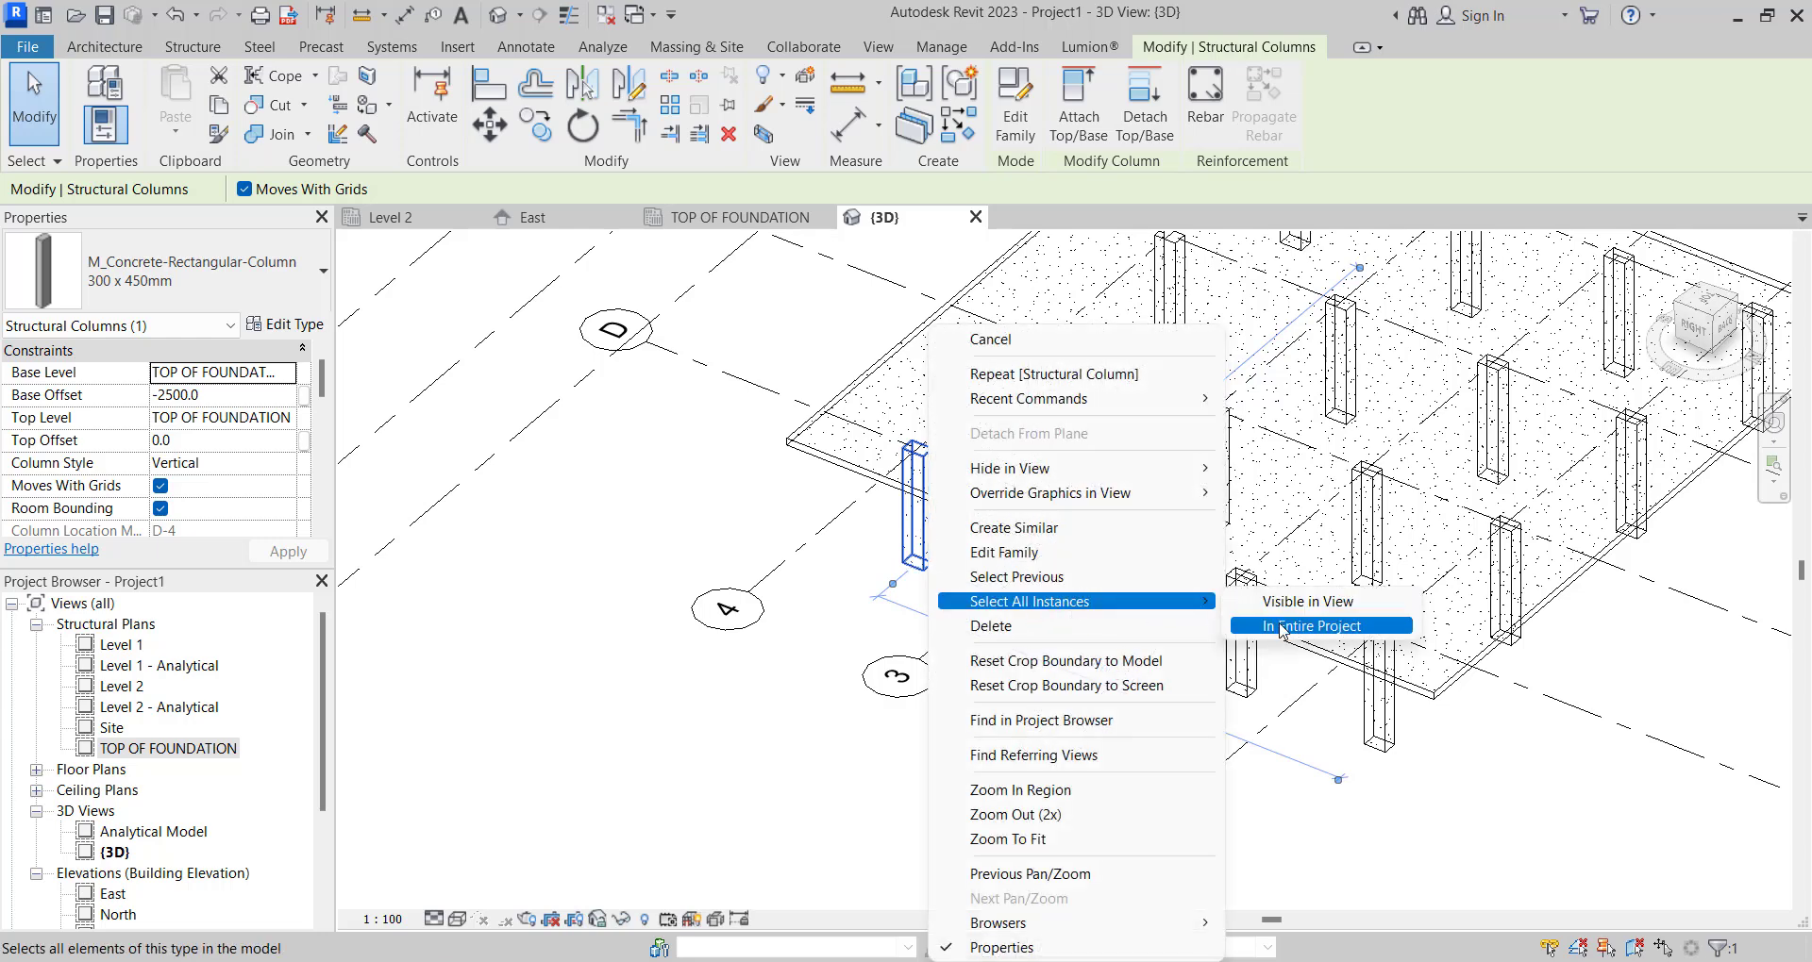
left_click(1311, 626)
scroll(795, 547, "down", 4)
scroll(796, 547, "up", 2)
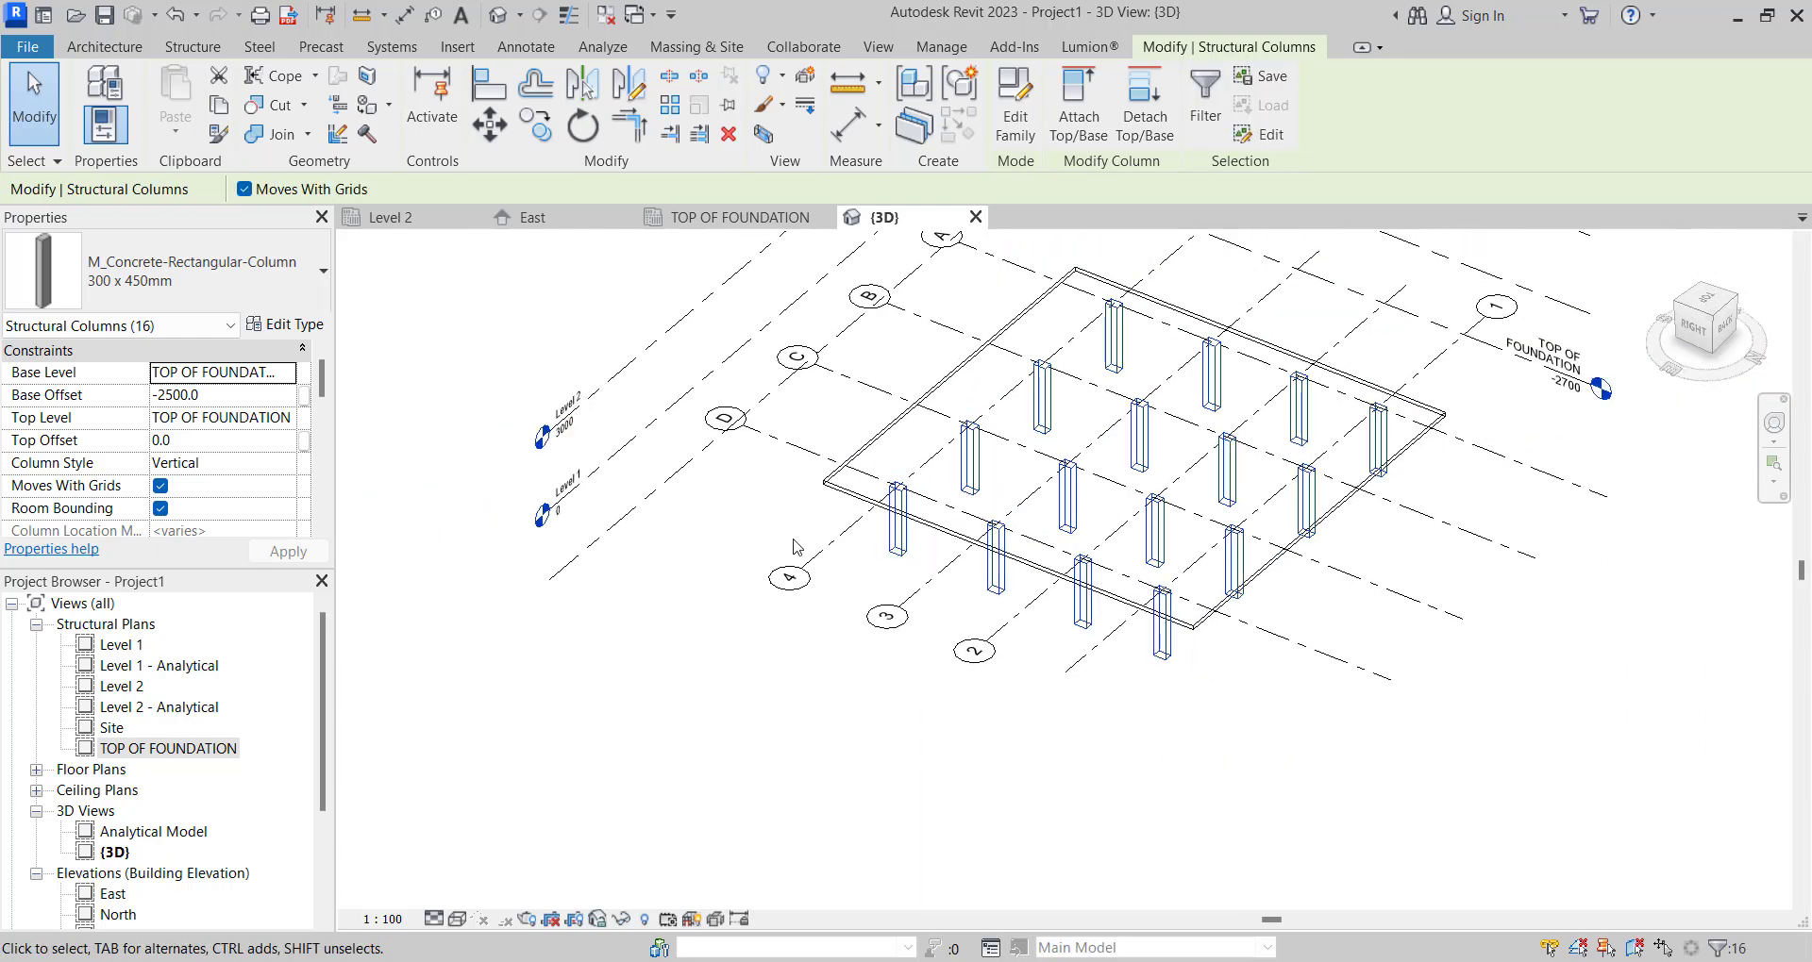
Set the selected columns' base level to TOP OF FOUNDATION with a 0.0 base offset, and their top level to Level 2.
left_click(288, 376)
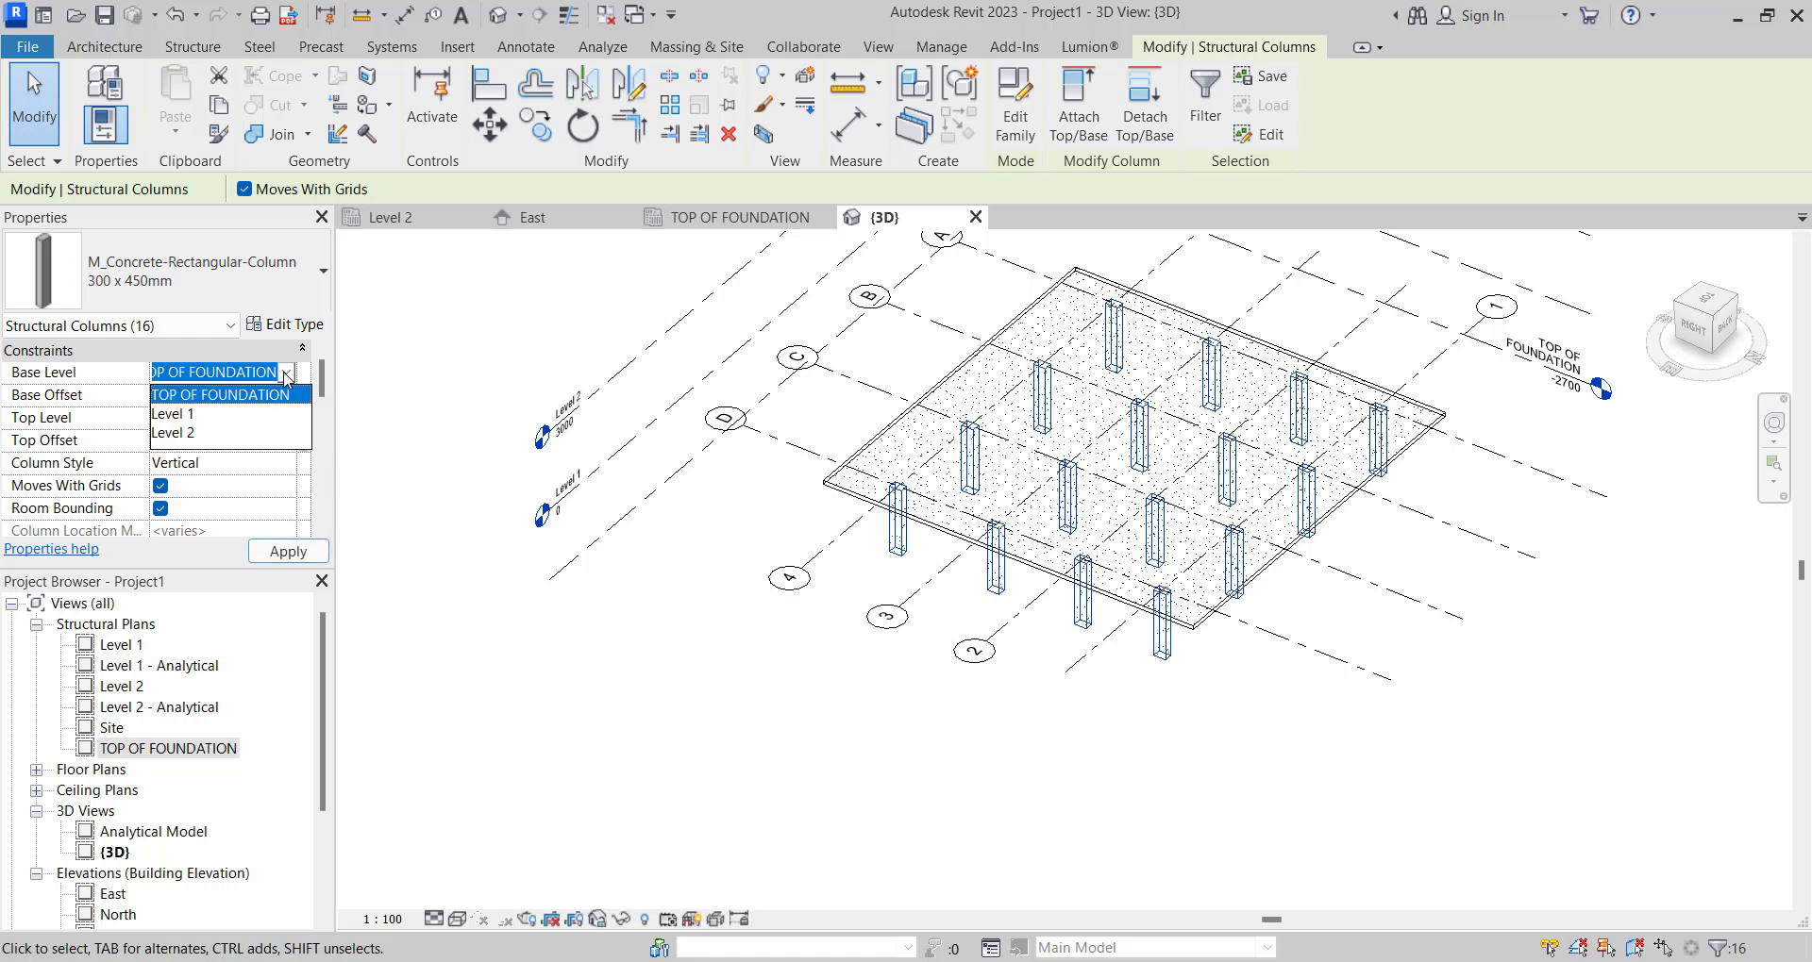
left_click(227, 397)
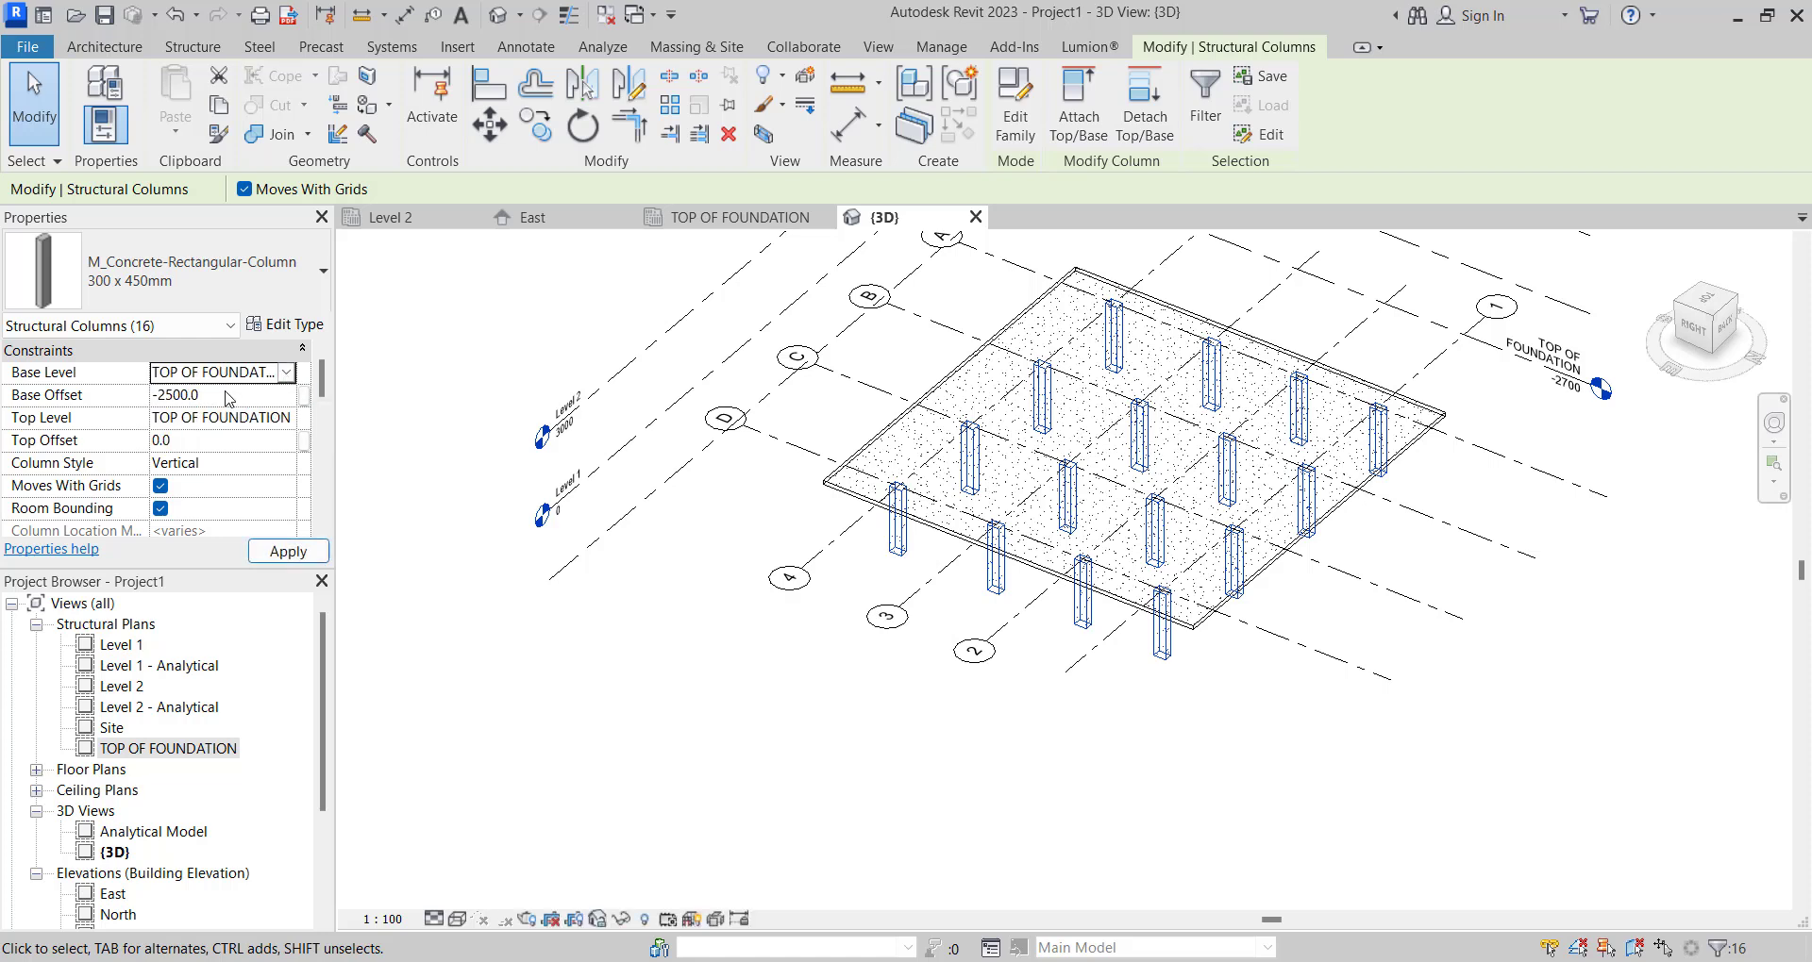
left_click(286, 421)
left_click(179, 479)
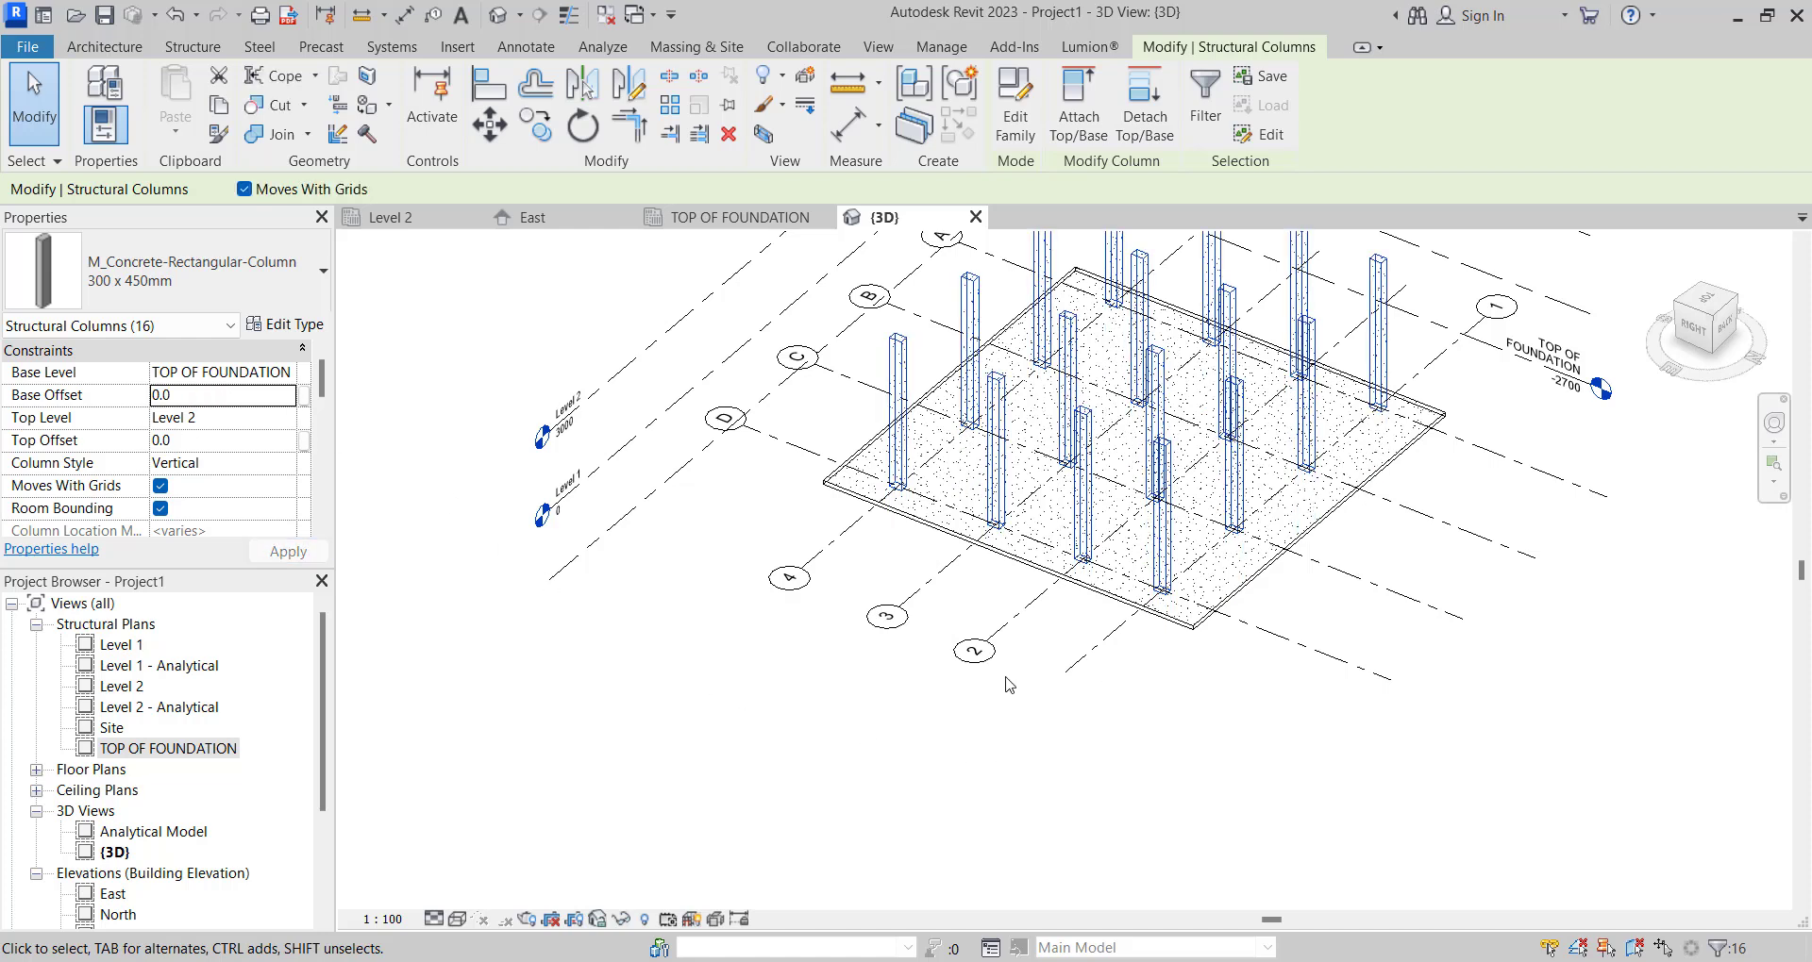
scroll(1009, 685, "down", 4)
left_click(837, 770)
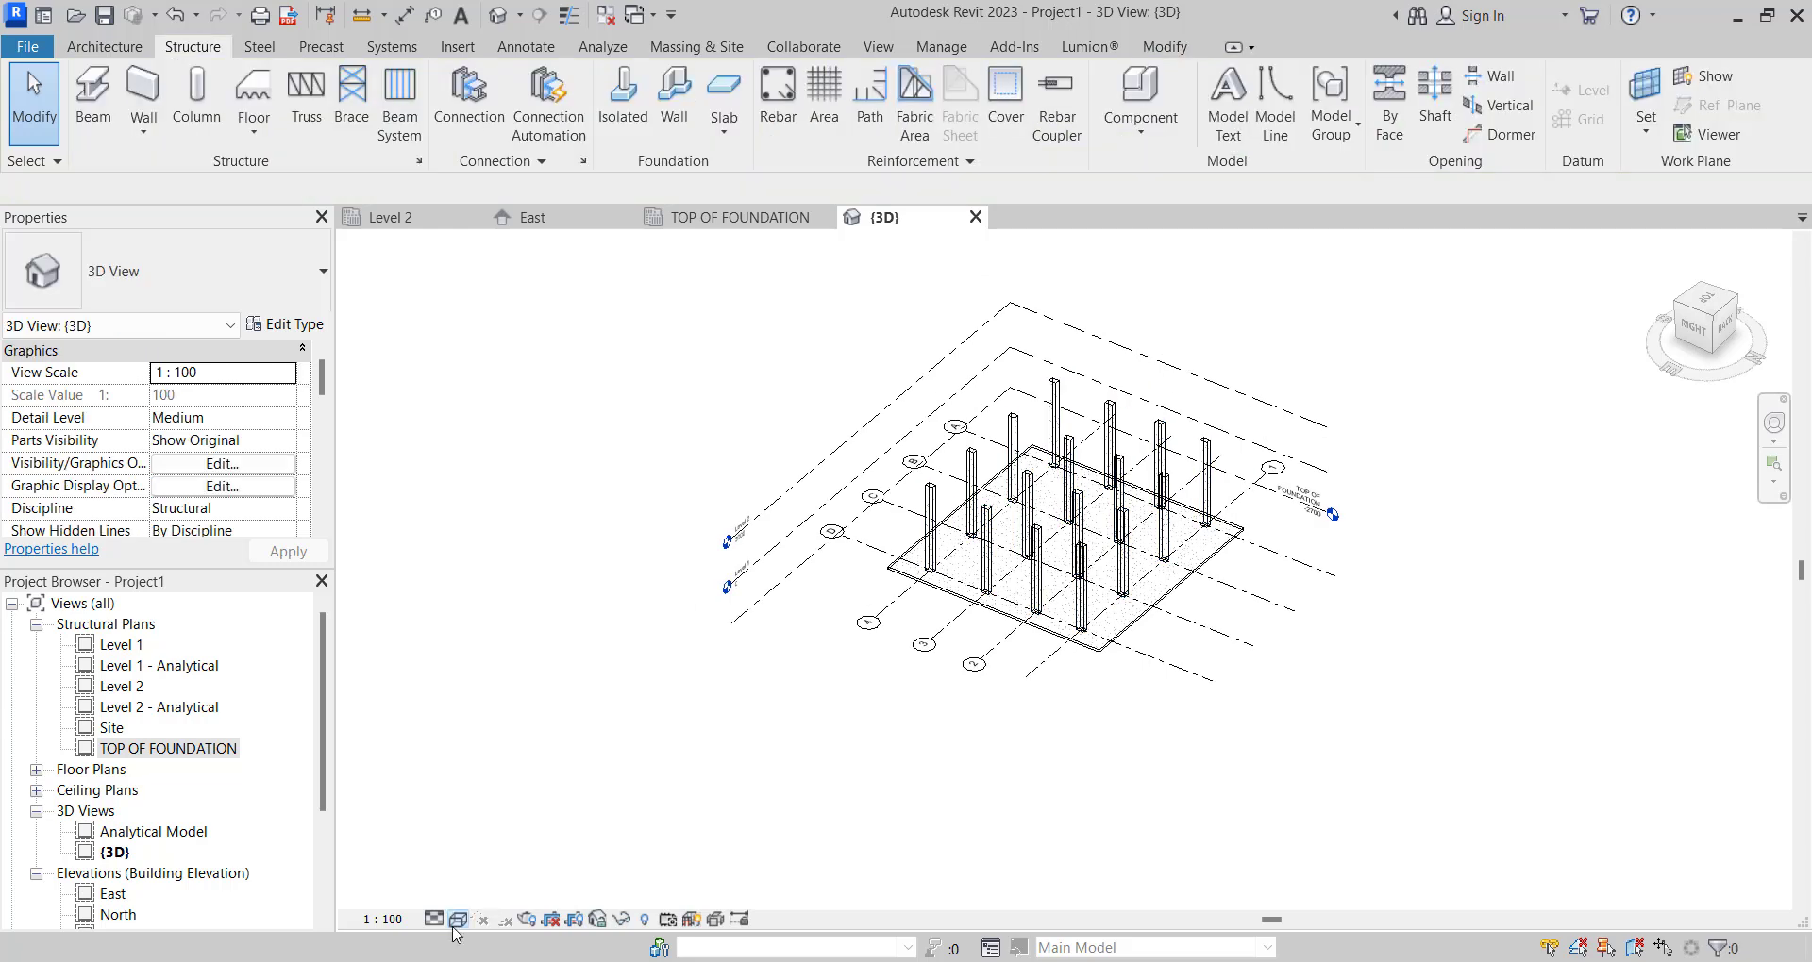
Set the 3D view's visual style to Realistic and inspect the columns on the slab.
left_click(458, 920)
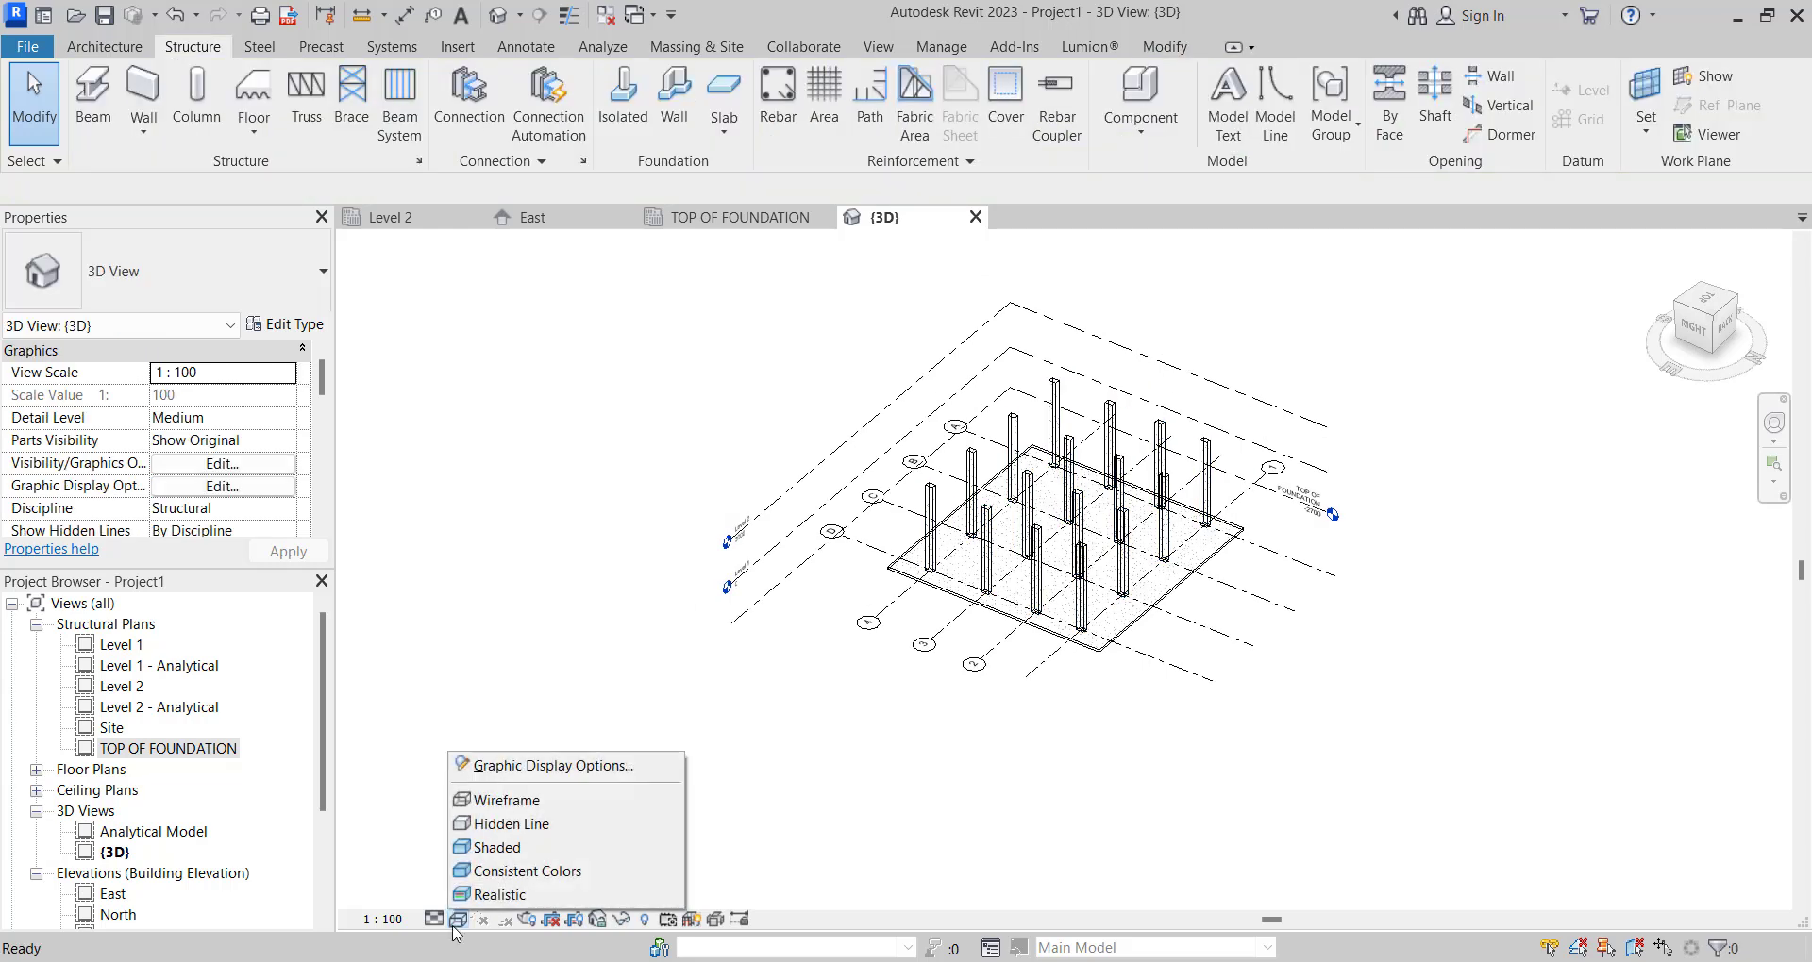
left_click(479, 894)
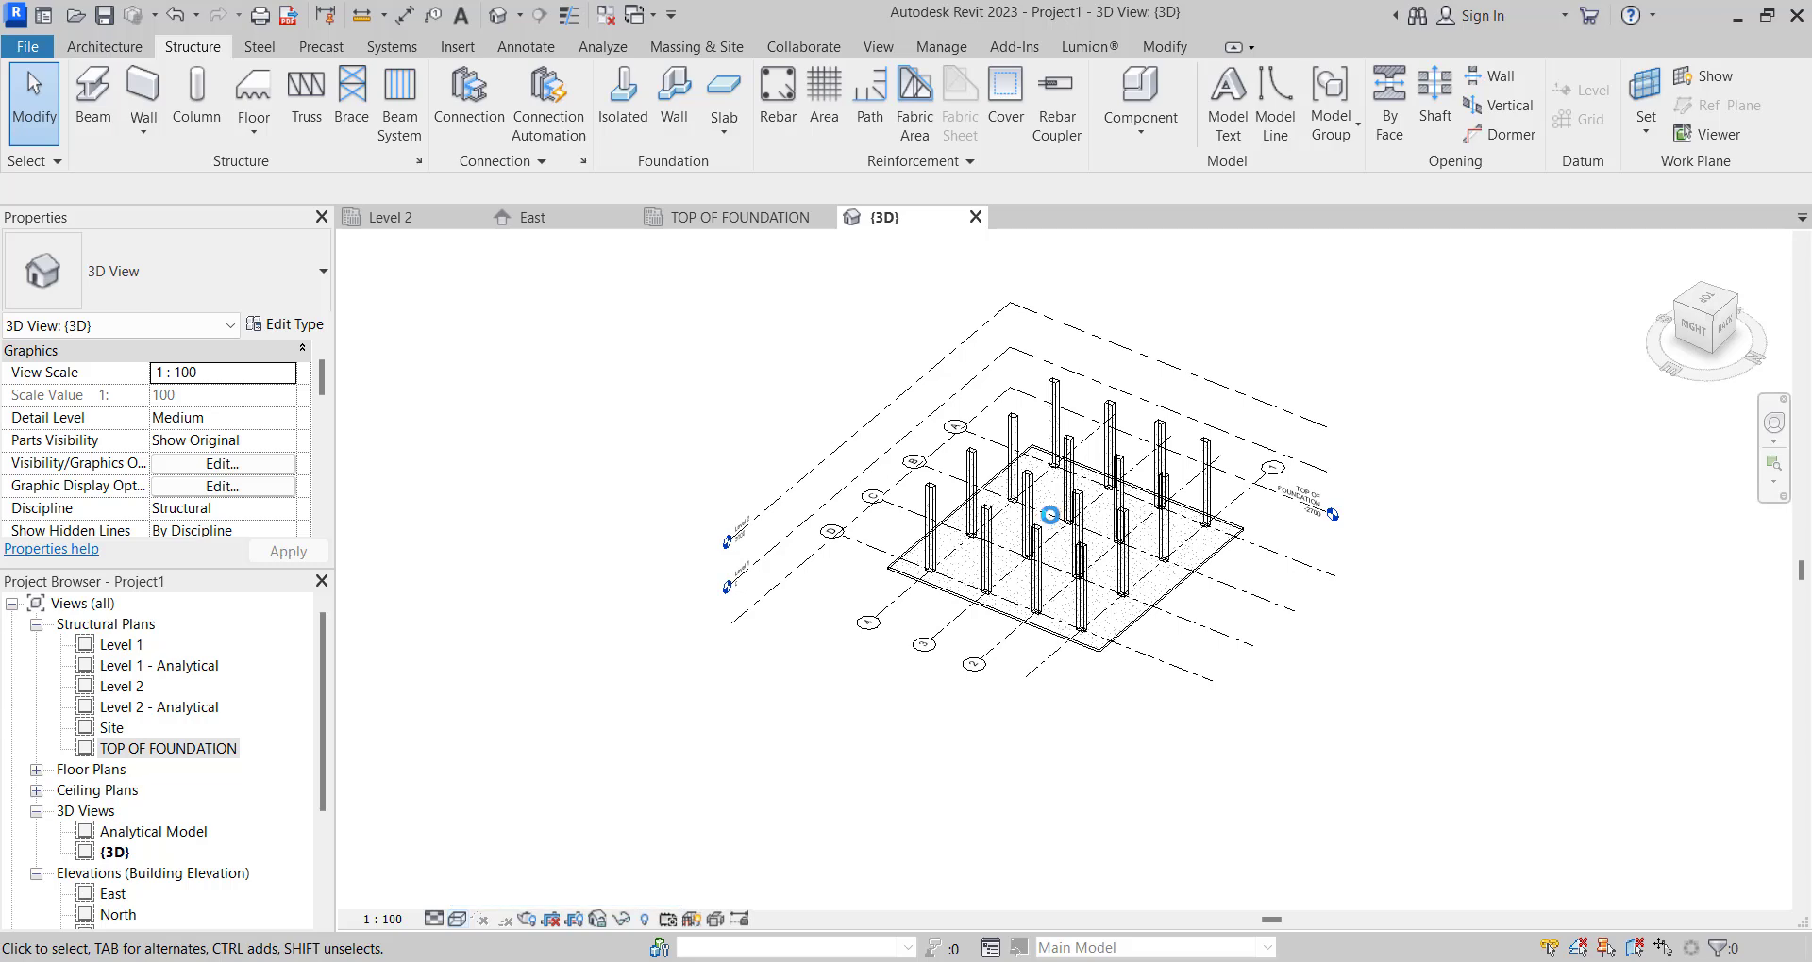
scroll(1050, 514, "up", 5)
scroll(756, 654, "down", 3)
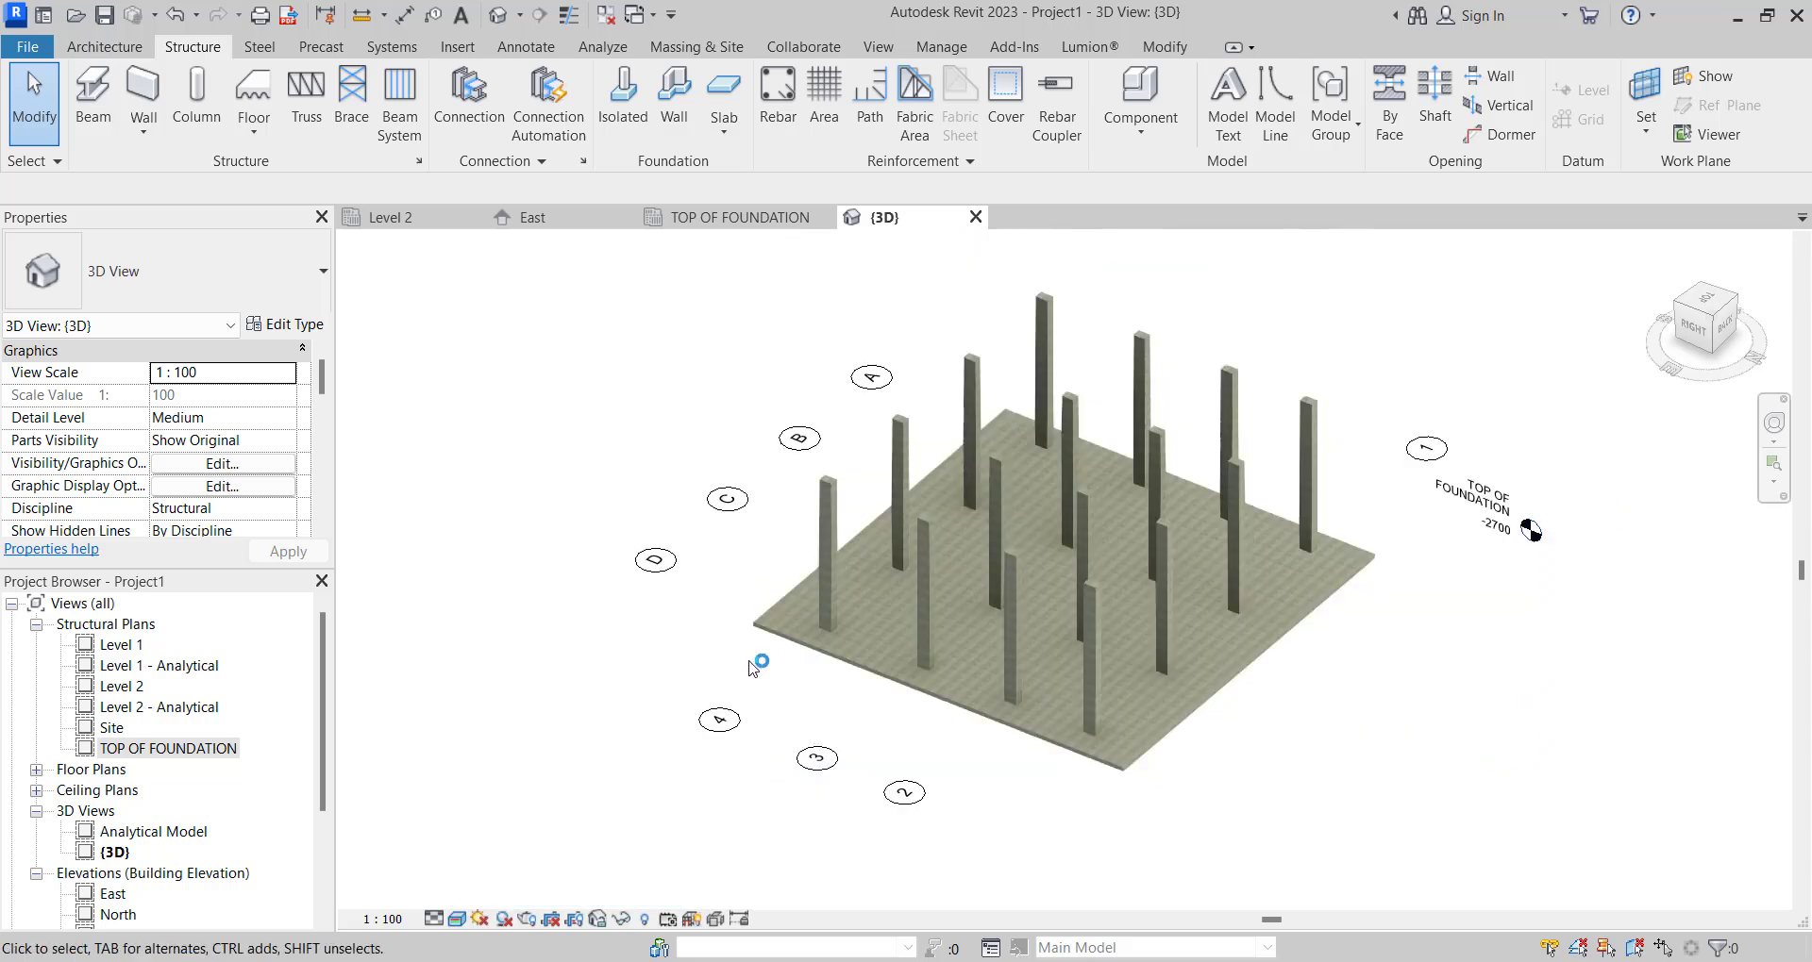
scroll(651, 741, "up", 3)
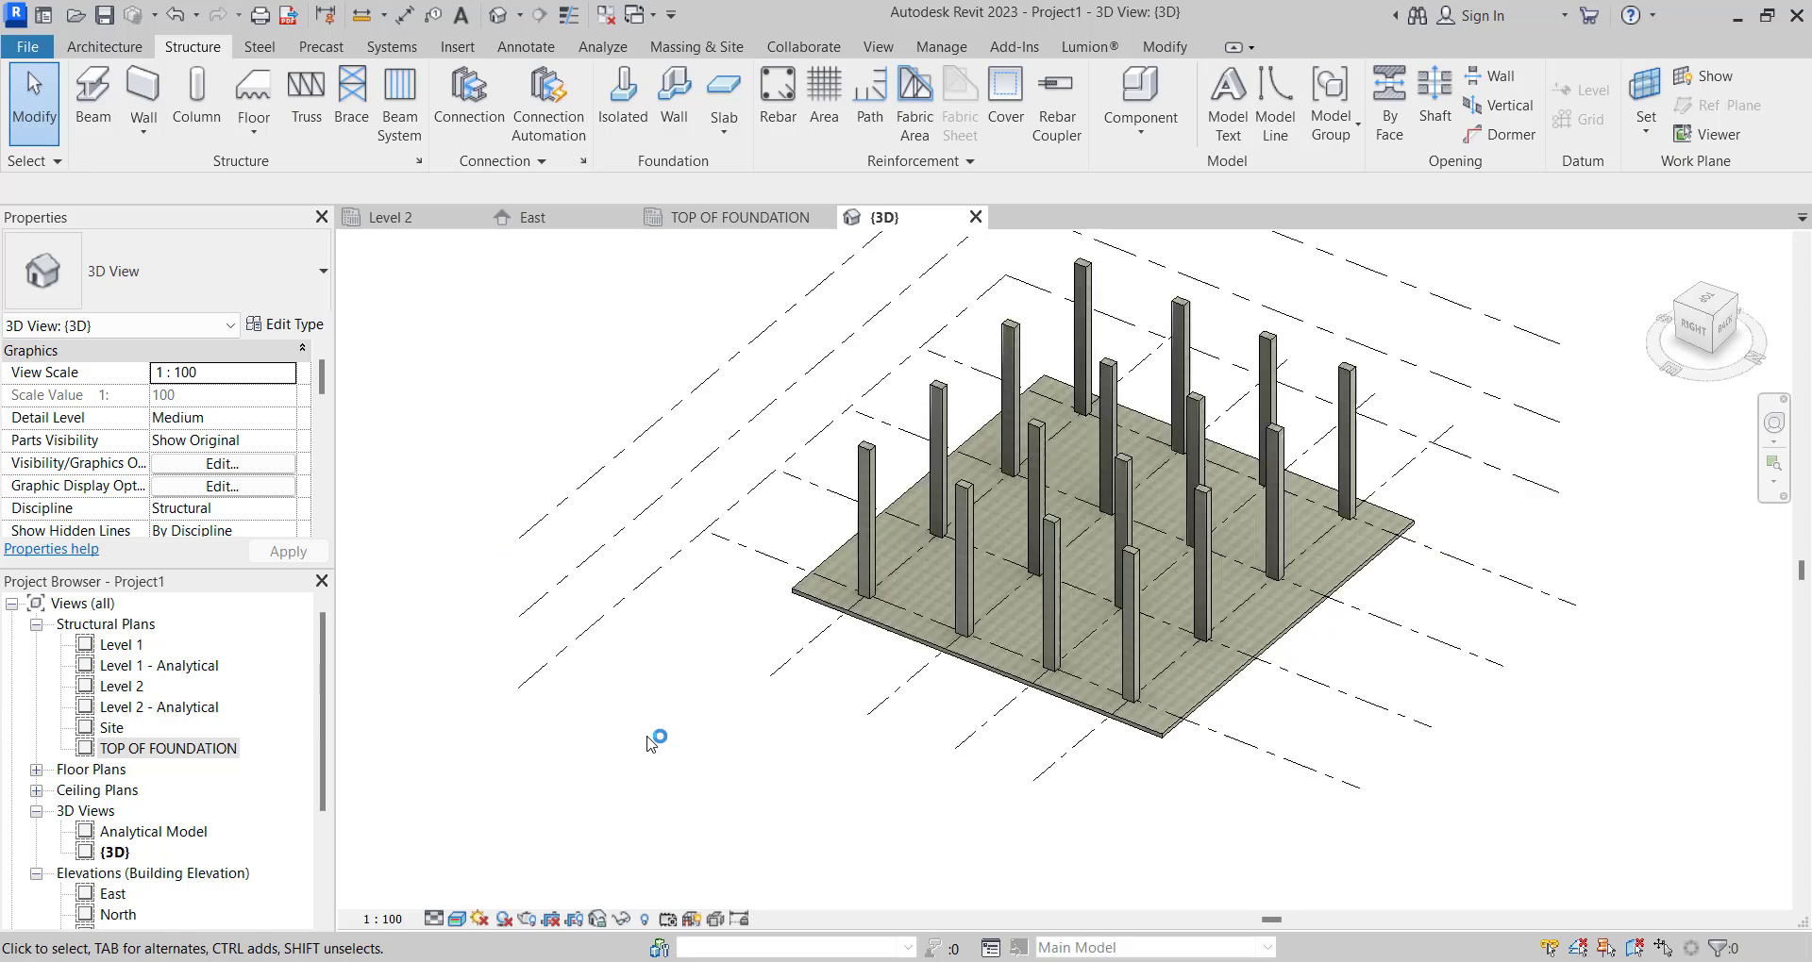
In the TOP OF FOUNDATION plan, move the foundation slab's west, east and north boundary edges outward to about 17500 by 15100 mm.
double_click(156, 750)
scroll(985, 507, "up", 3)
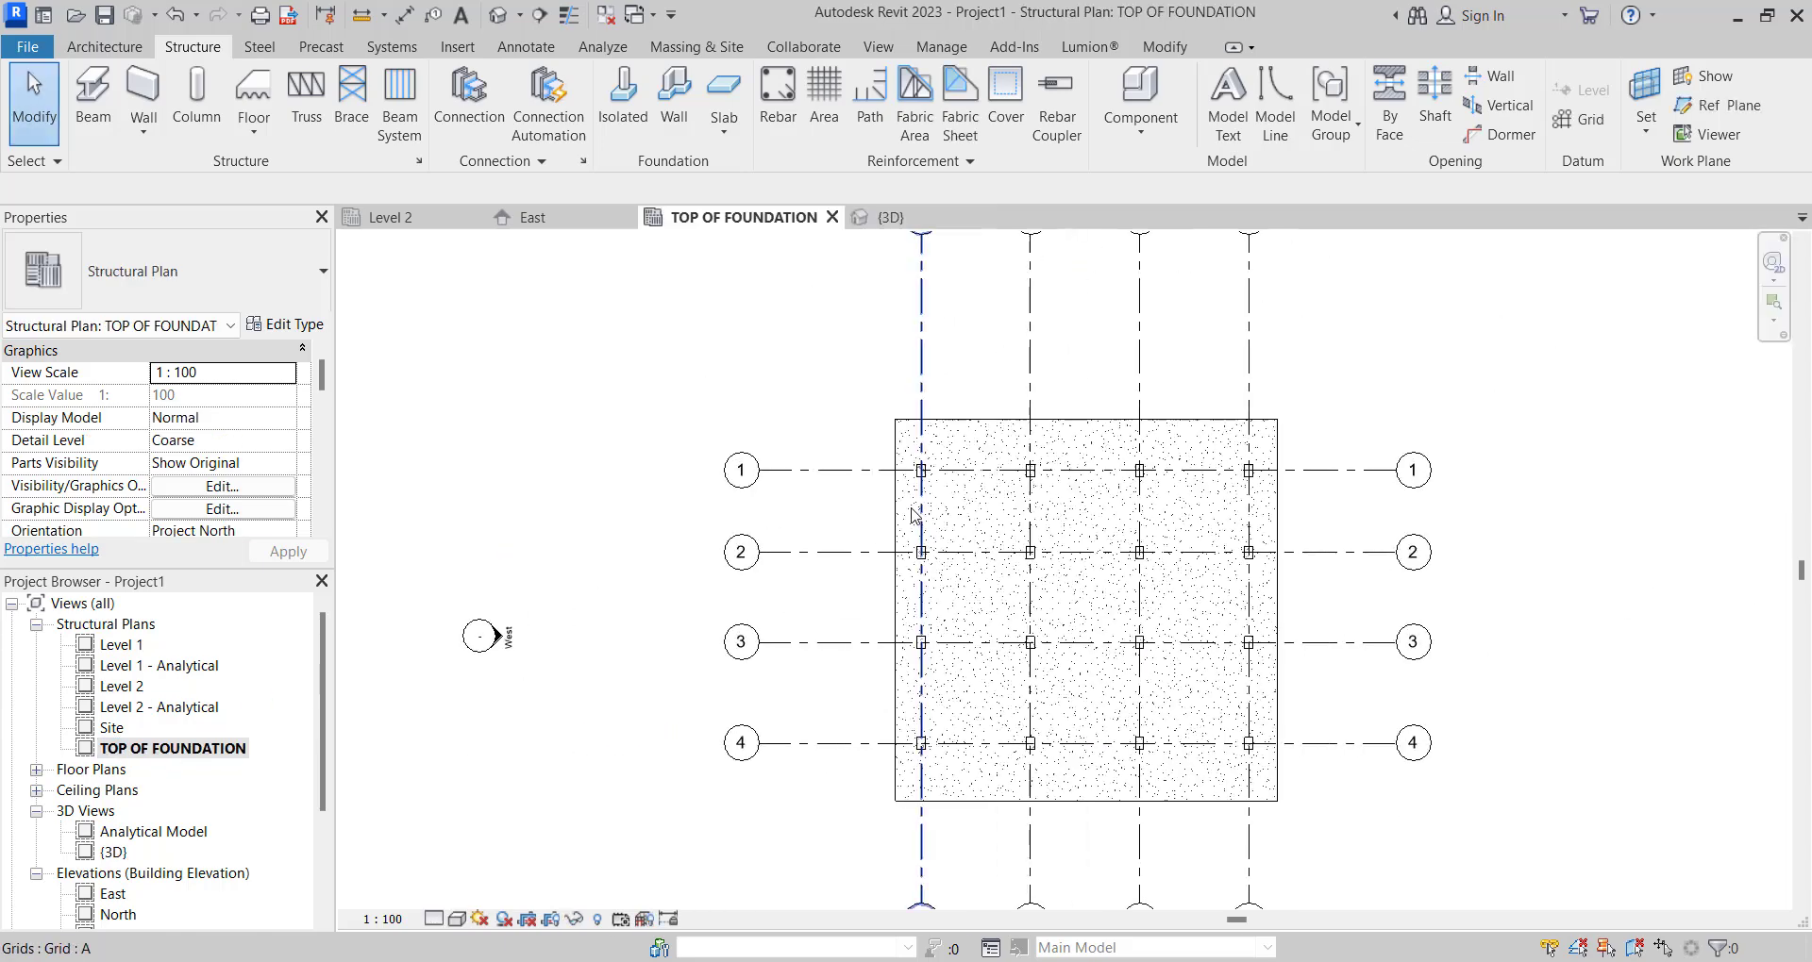
double_click(944, 505)
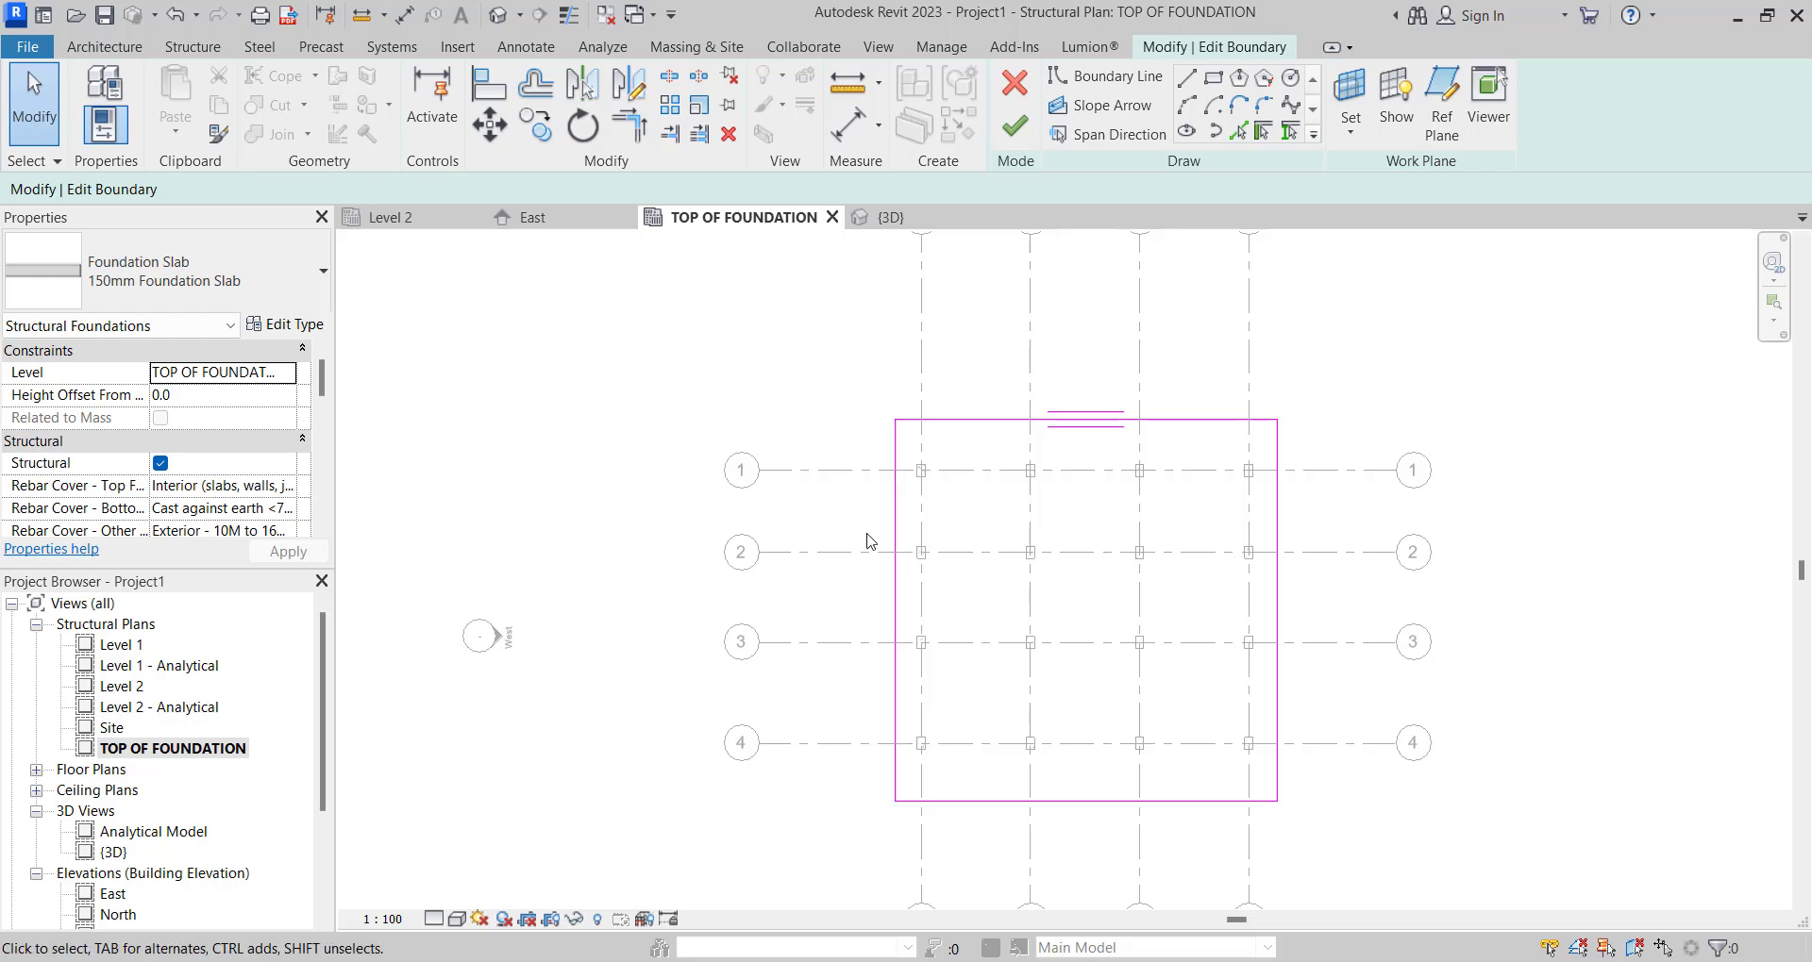
left_click(895, 536)
left_click_drag(883, 538, 846, 553)
left_click(1276, 459)
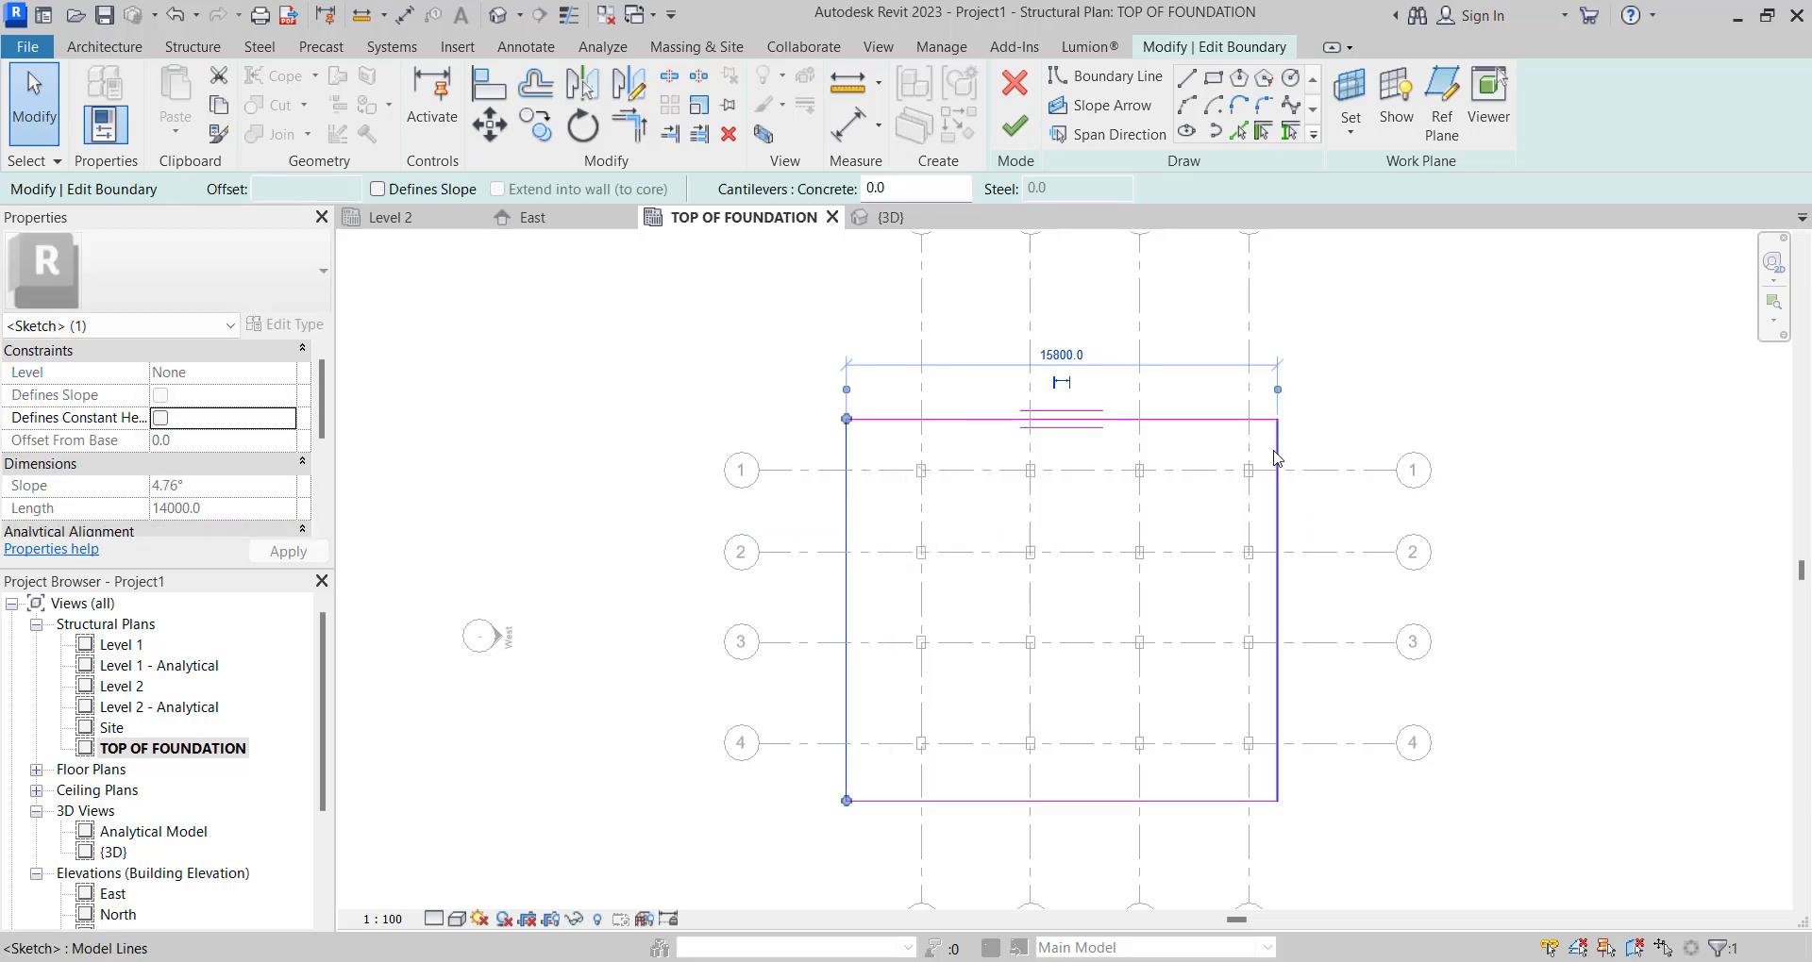
left_click_drag(1278, 449, 1324, 463)
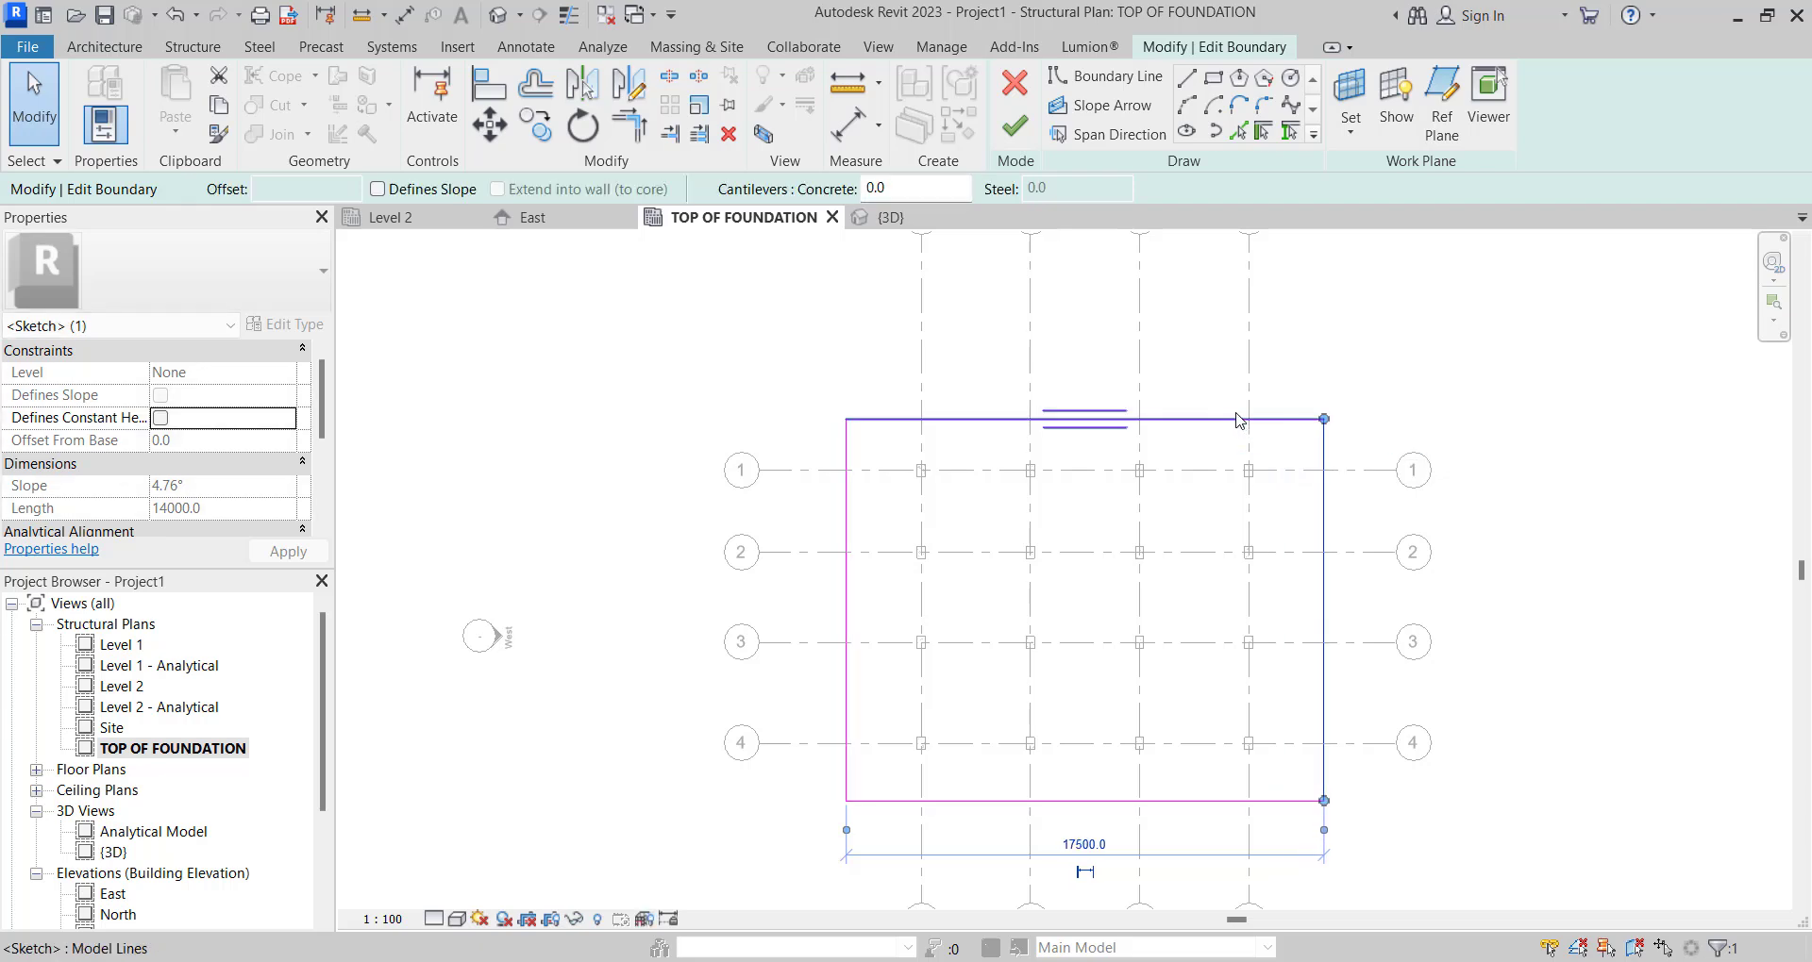
left_click(1230, 418)
left_click_drag(1220, 391, 1205, 390)
left_click(1027, 137)
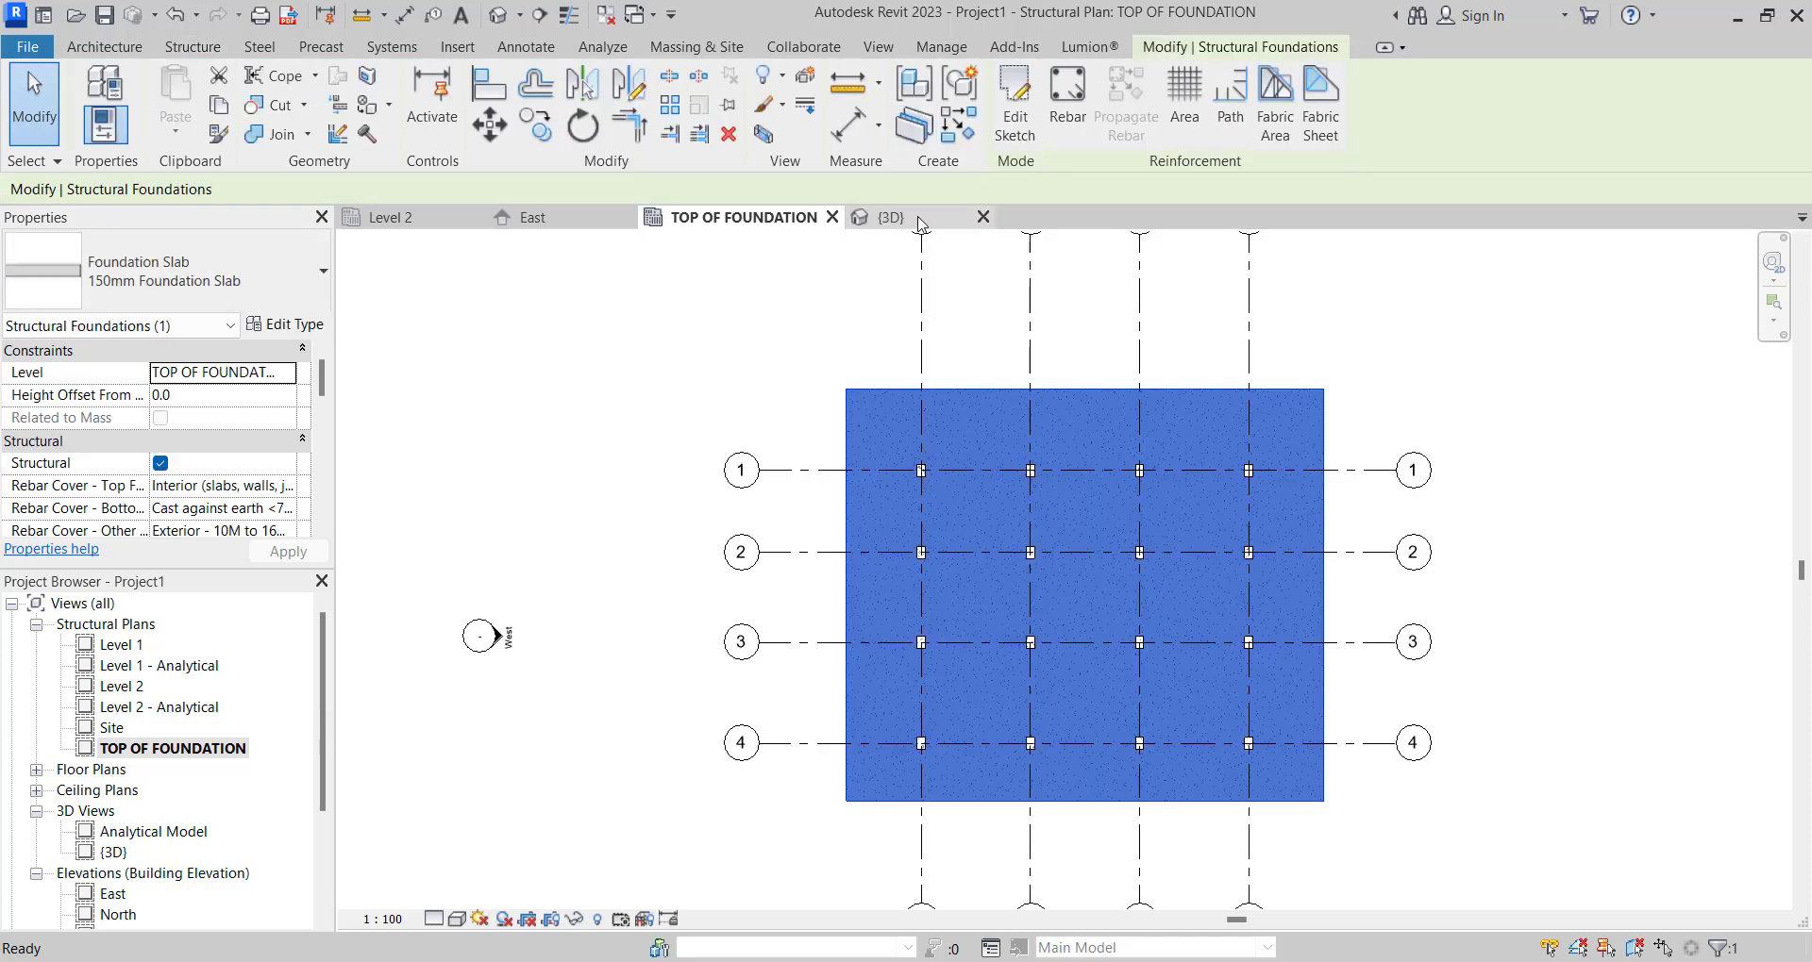
Edit the foundation slab's boundary, moving its south edge outward so the slab's north-south dimension is about 15700 mm.
scroll(905, 625, "down", 3)
scroll(930, 708, "up", 3)
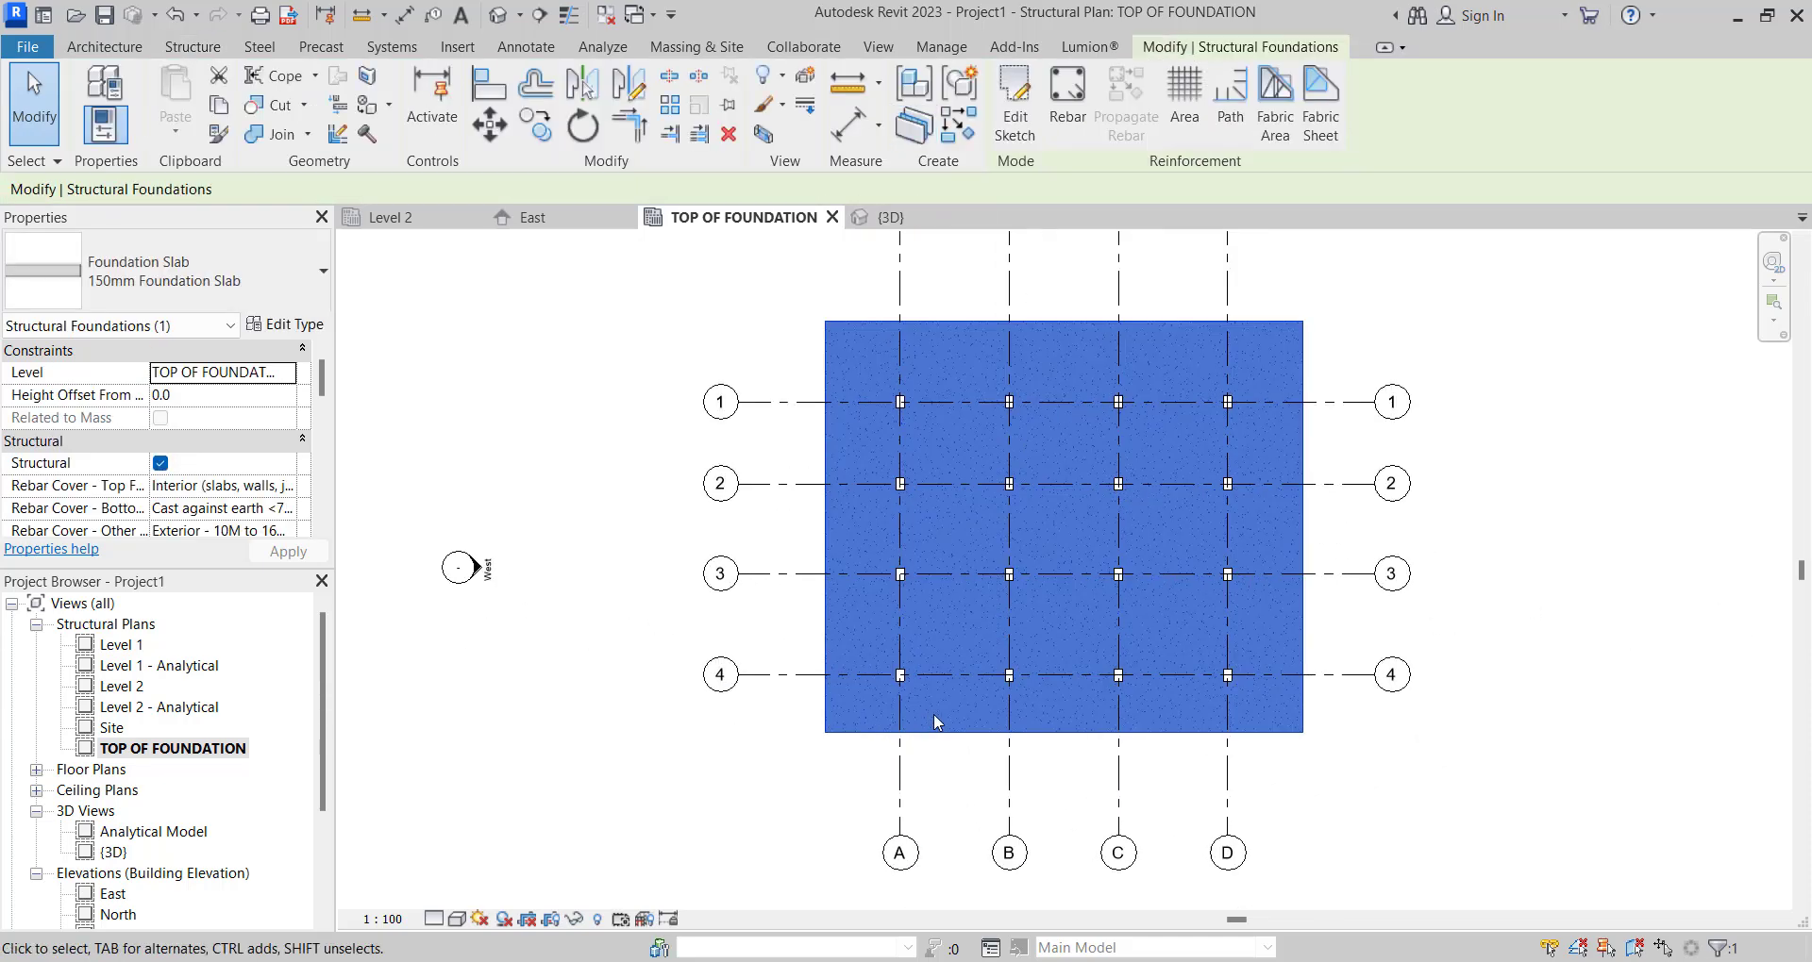
left_click(868, 752)
double_click(859, 745)
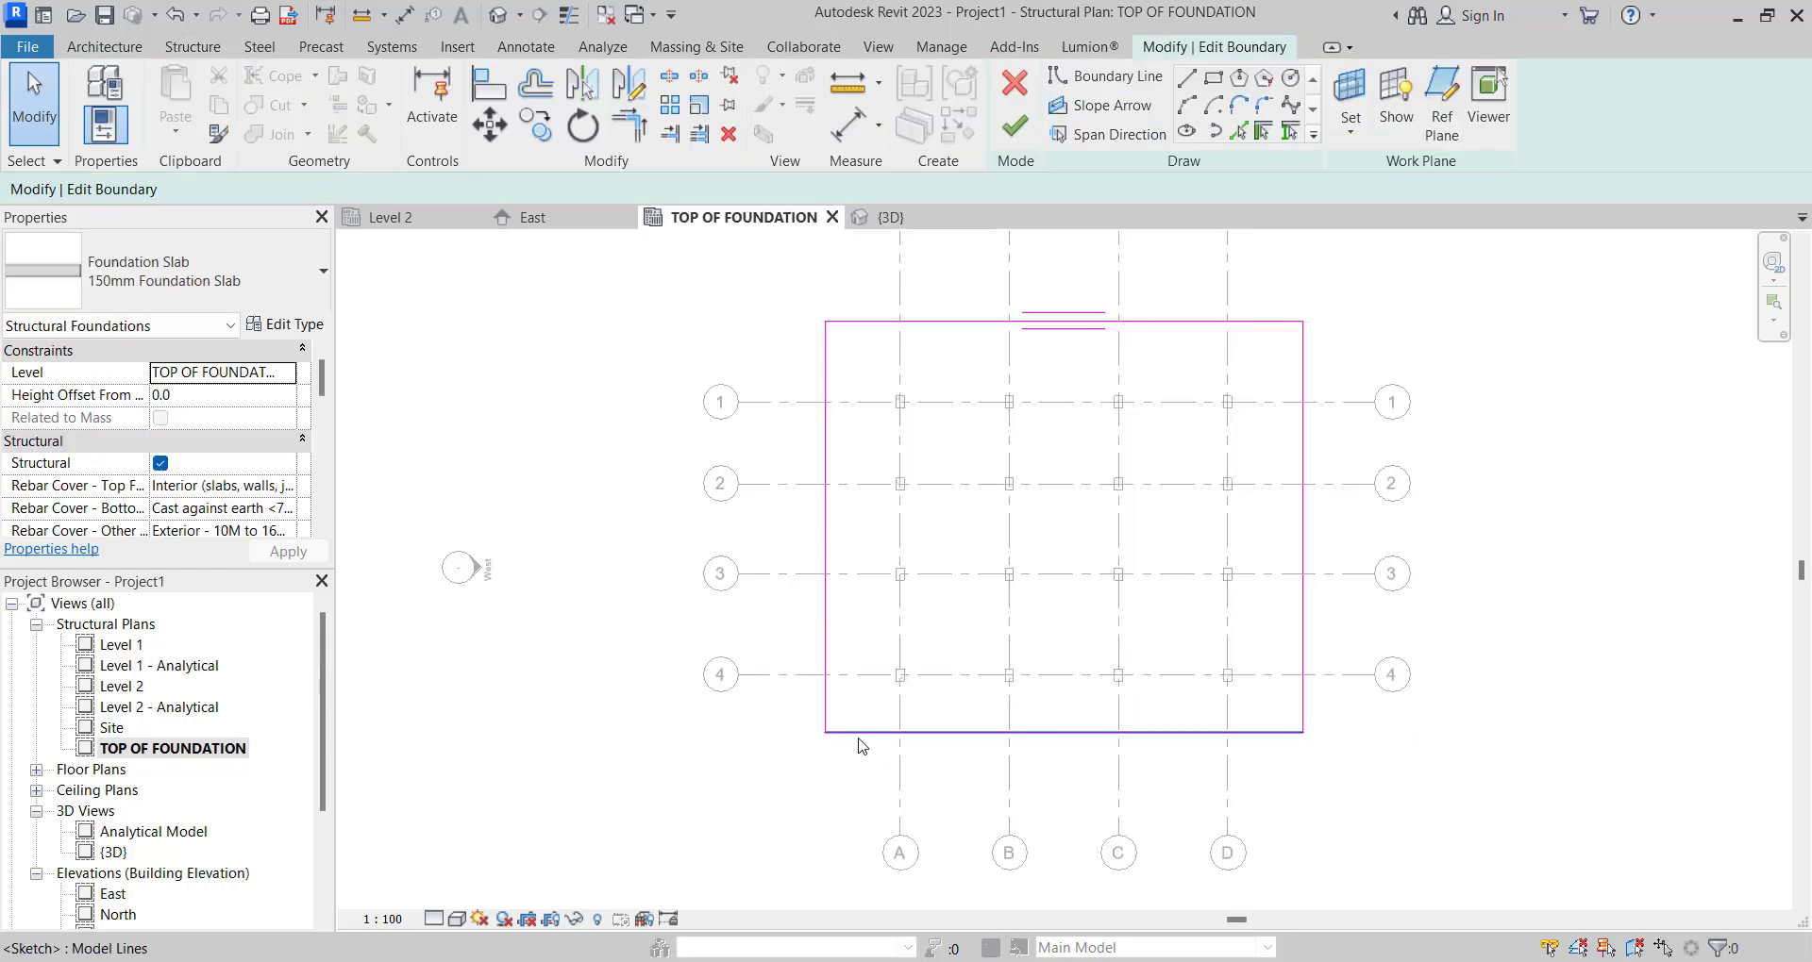
left_click(865, 732)
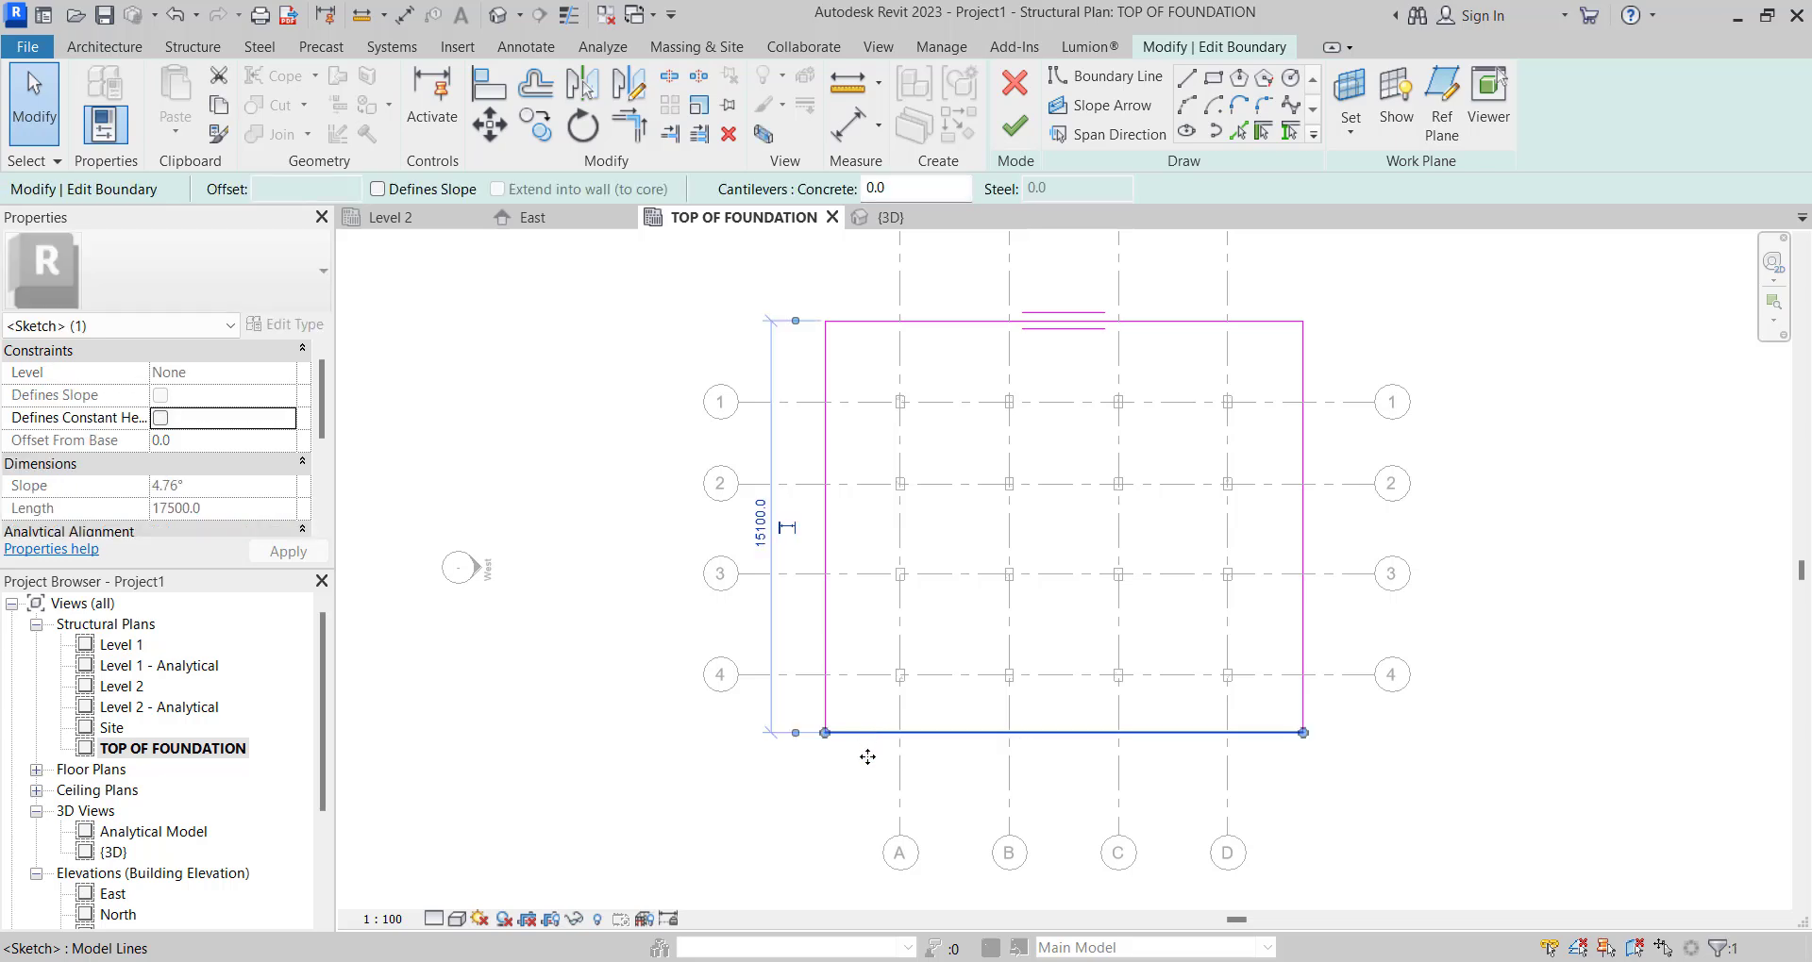
left_click_drag(867, 757, 868, 773)
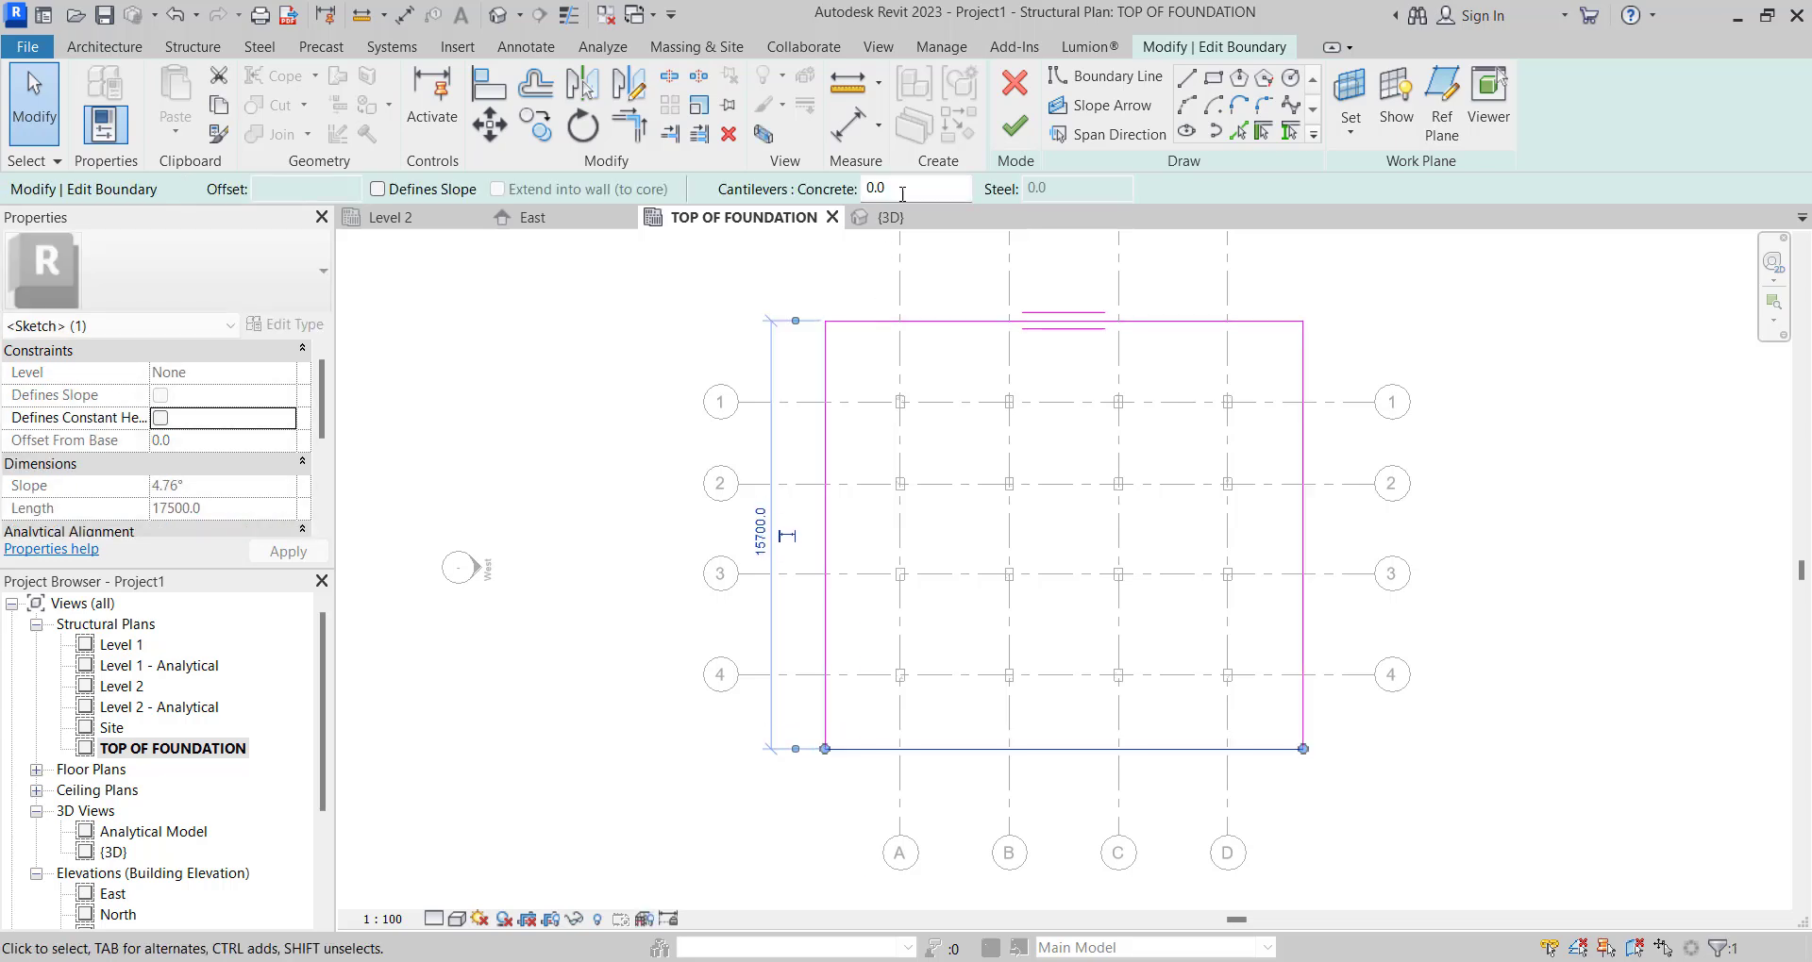
left_click(1009, 129)
scroll(792, 477, "down", 2)
scroll(792, 476, "up", 3)
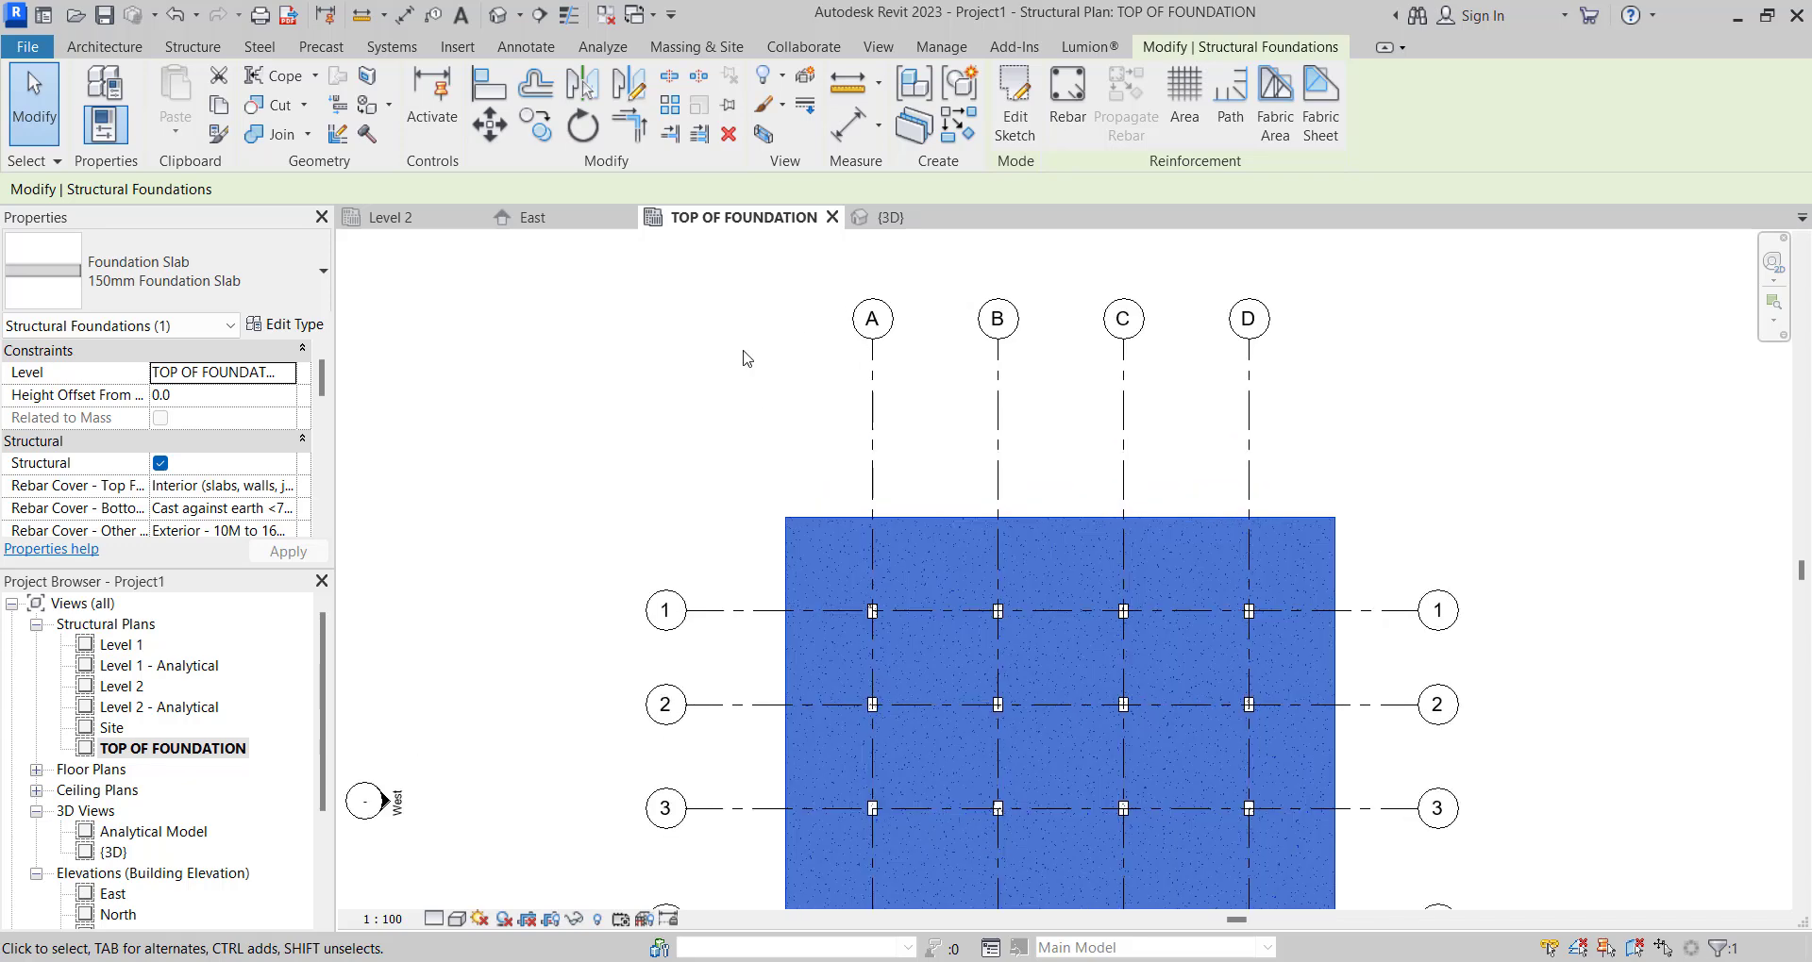
scroll(746, 358, "down", 2)
scroll(795, 481, "up", 4)
left_click(660, 385)
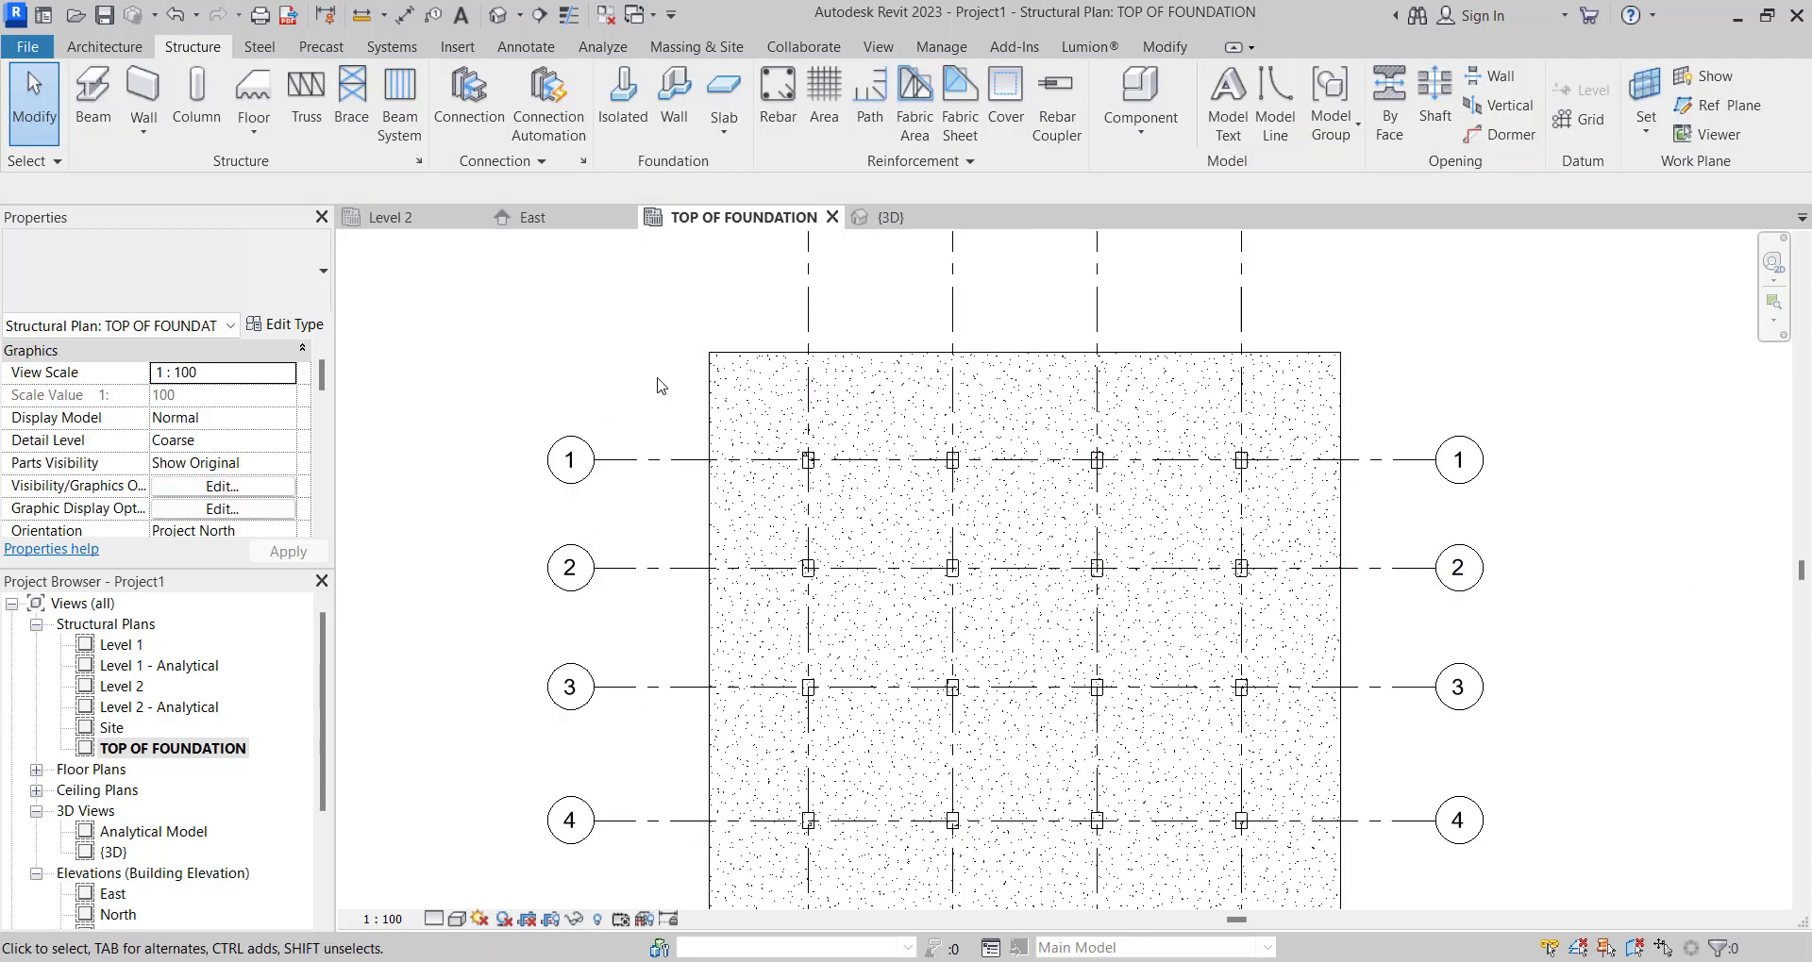
Try placing M_Footing-Rectangular 1800 x 1200 x 450mm isolated footings one by one at grid intersections A1 and B1.
scroll(867, 430, "down", 3)
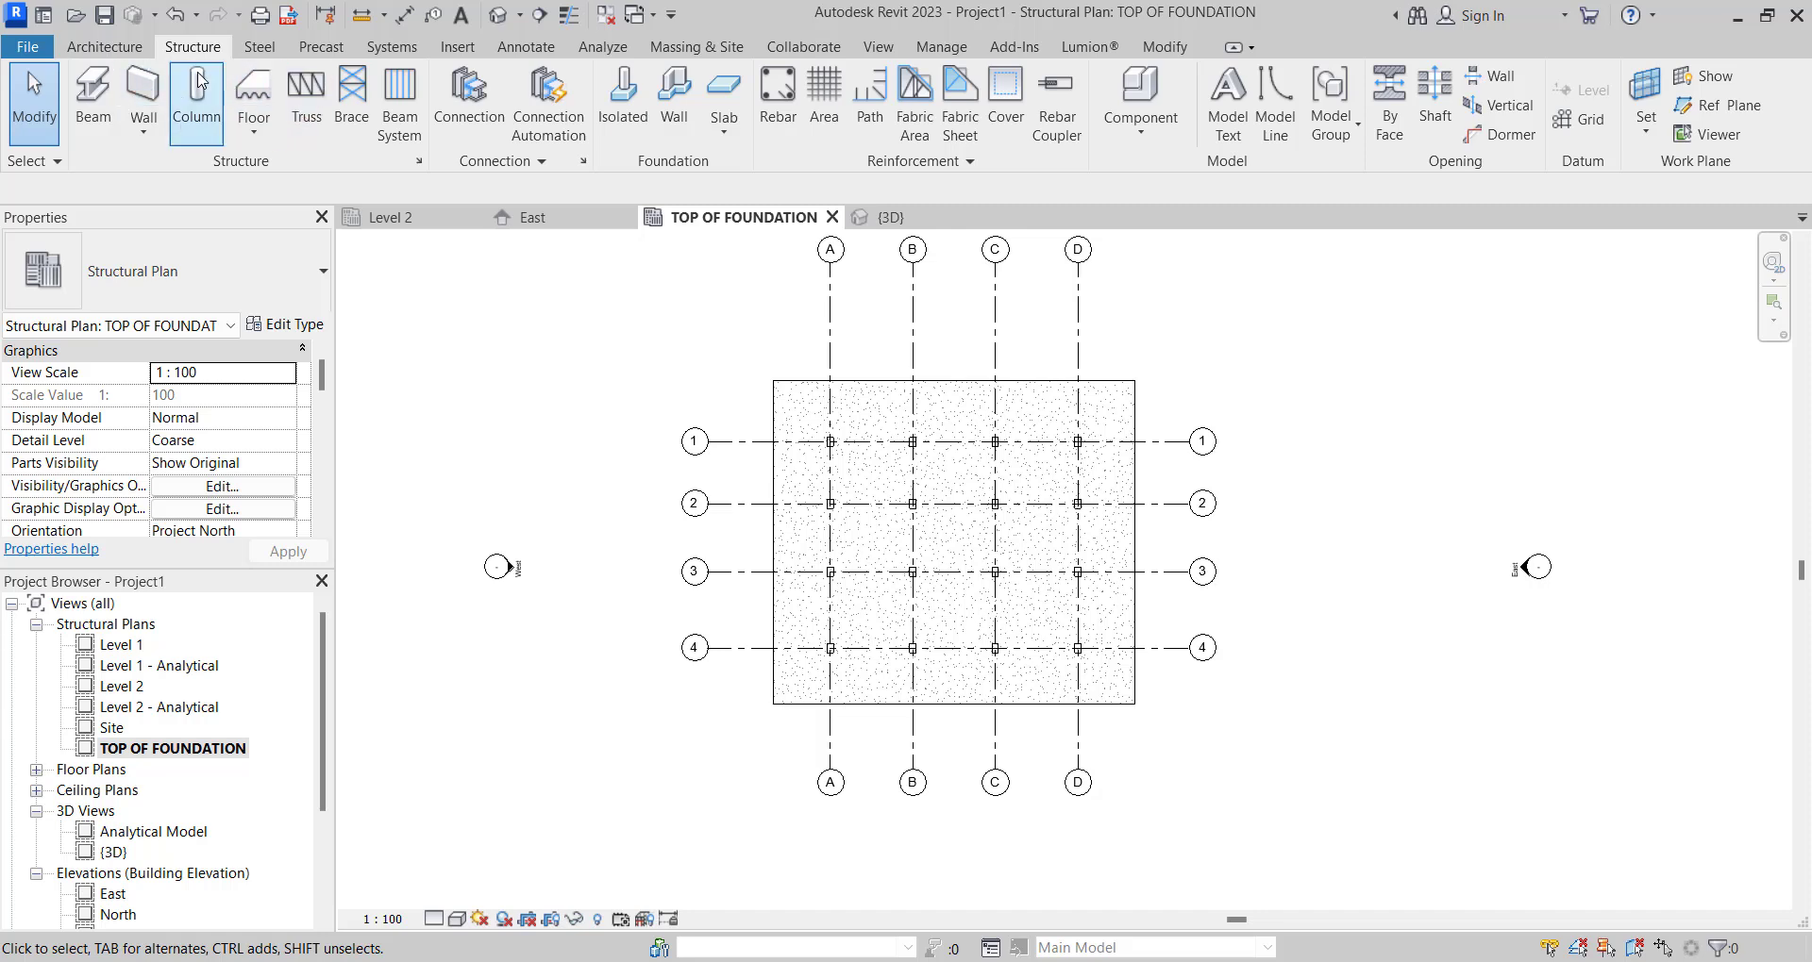
left_click(627, 104)
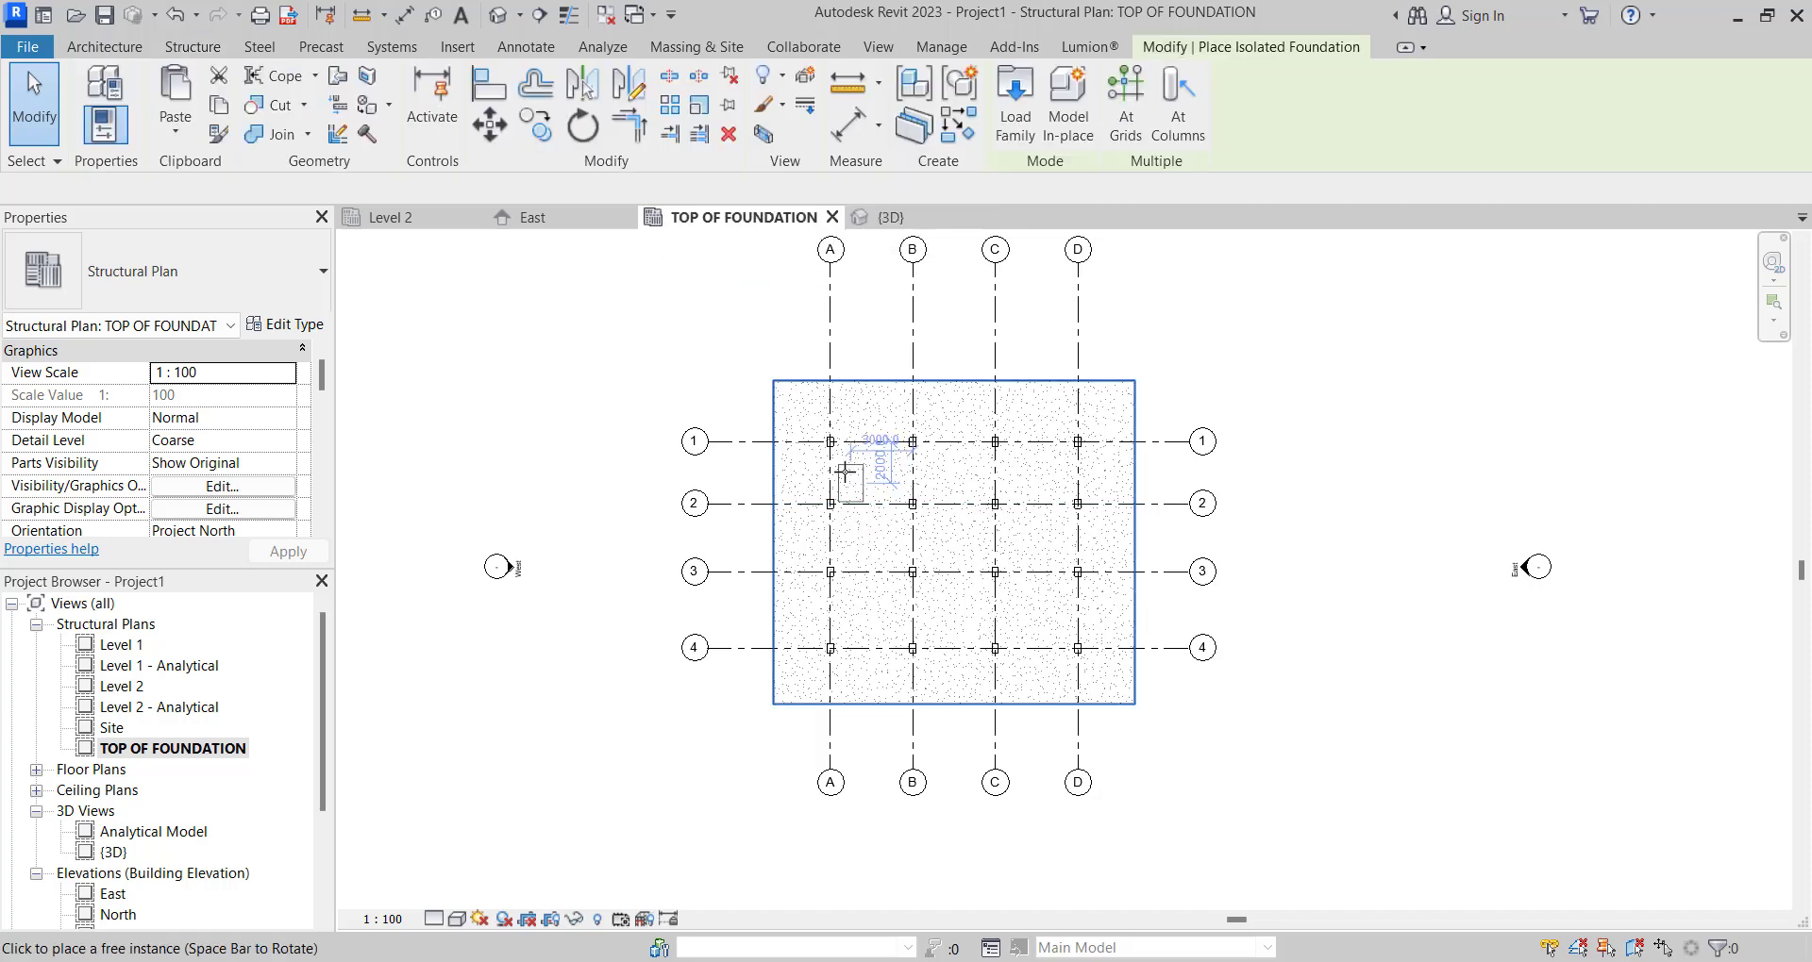
scroll(835, 472, "up", 3)
scroll(816, 412, "up", 6)
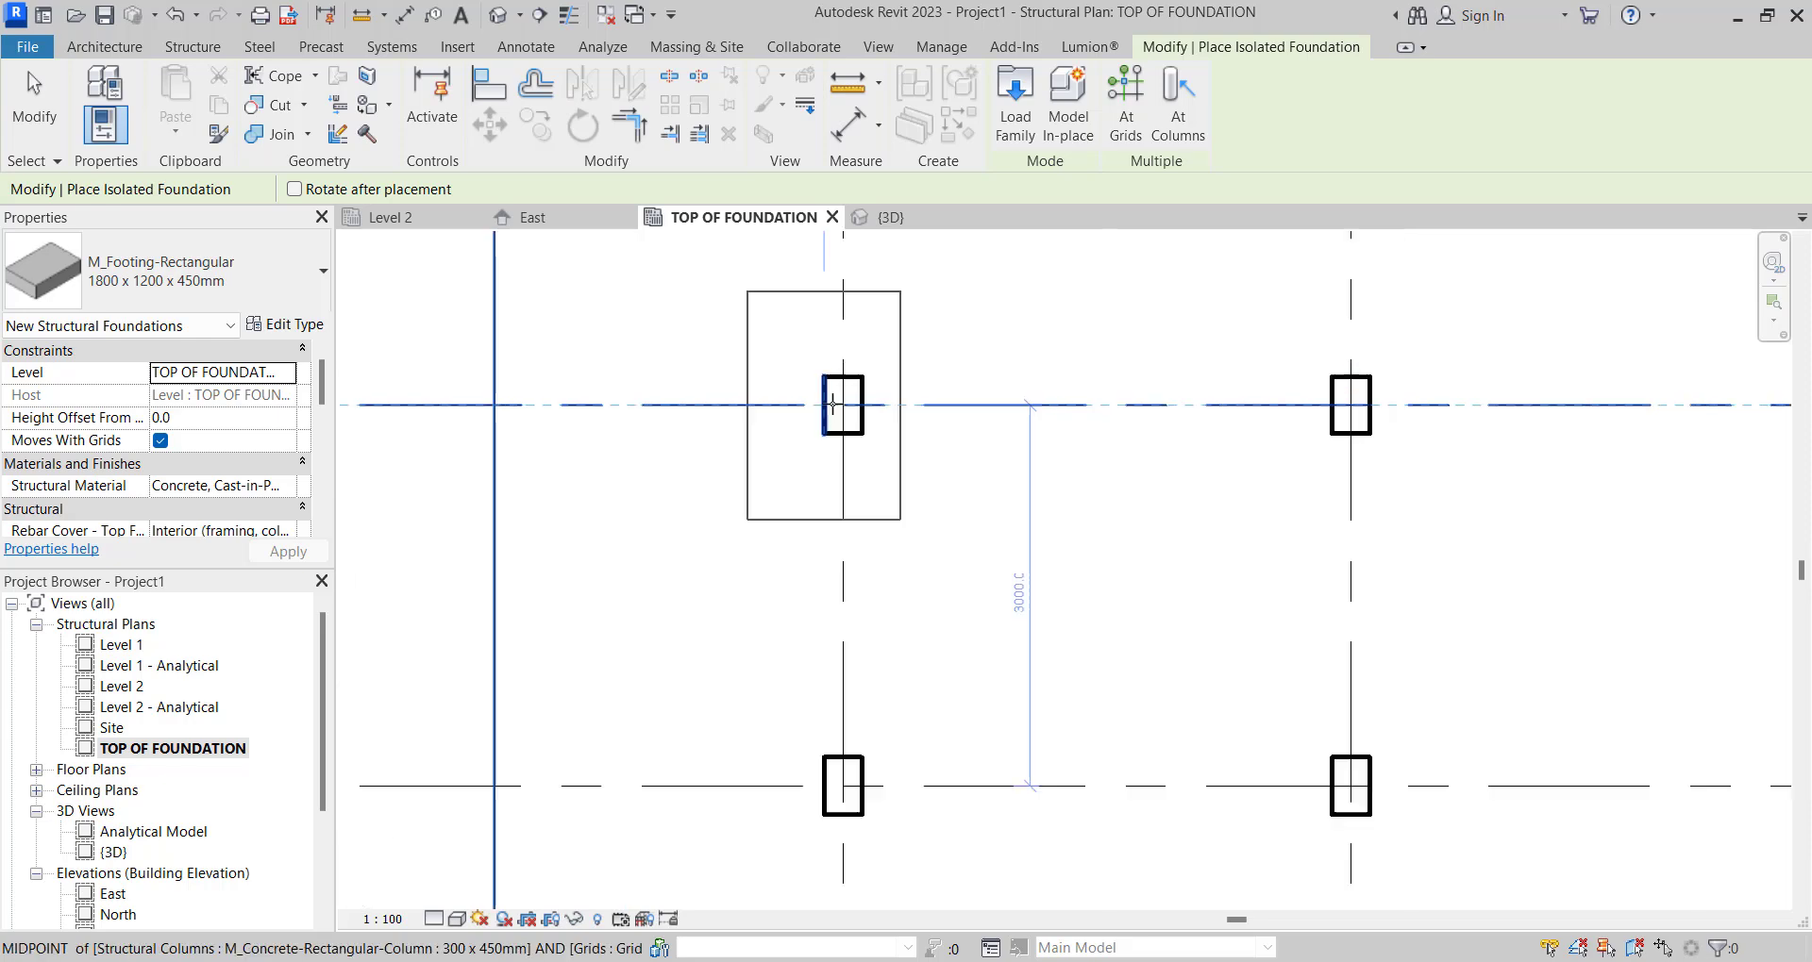
left_click(756, 404)
scroll(896, 410, "down", 5)
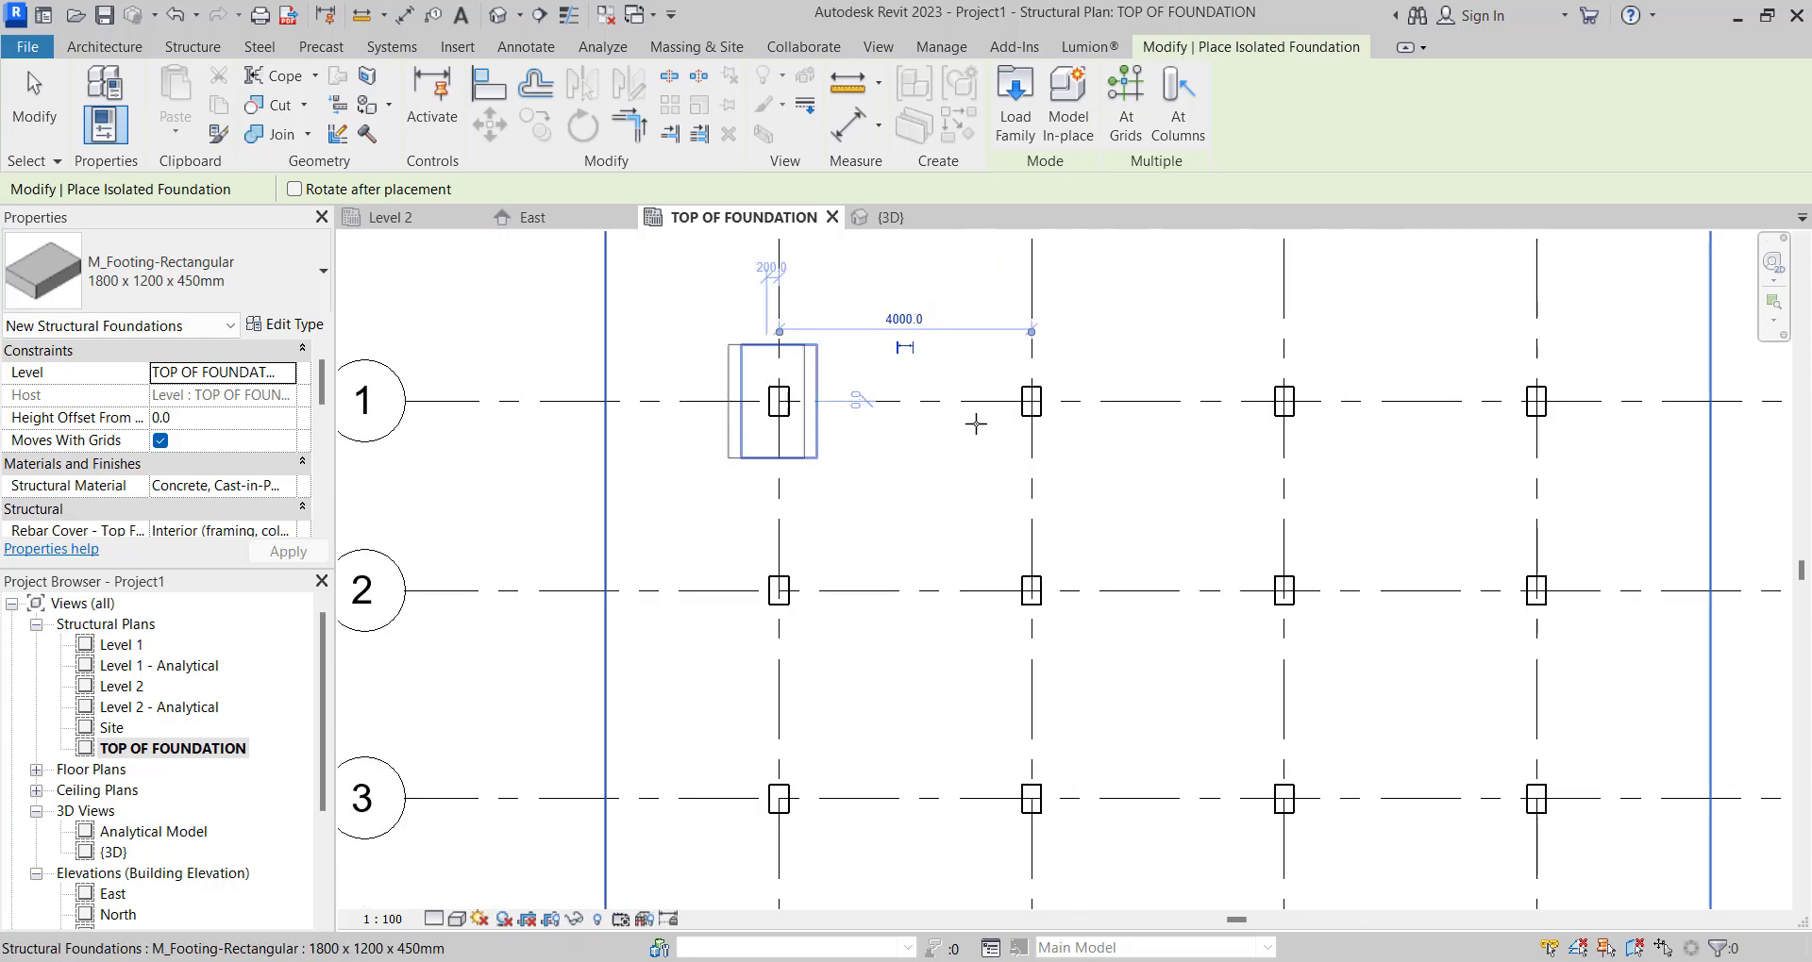
scroll(1038, 401, "up", 3)
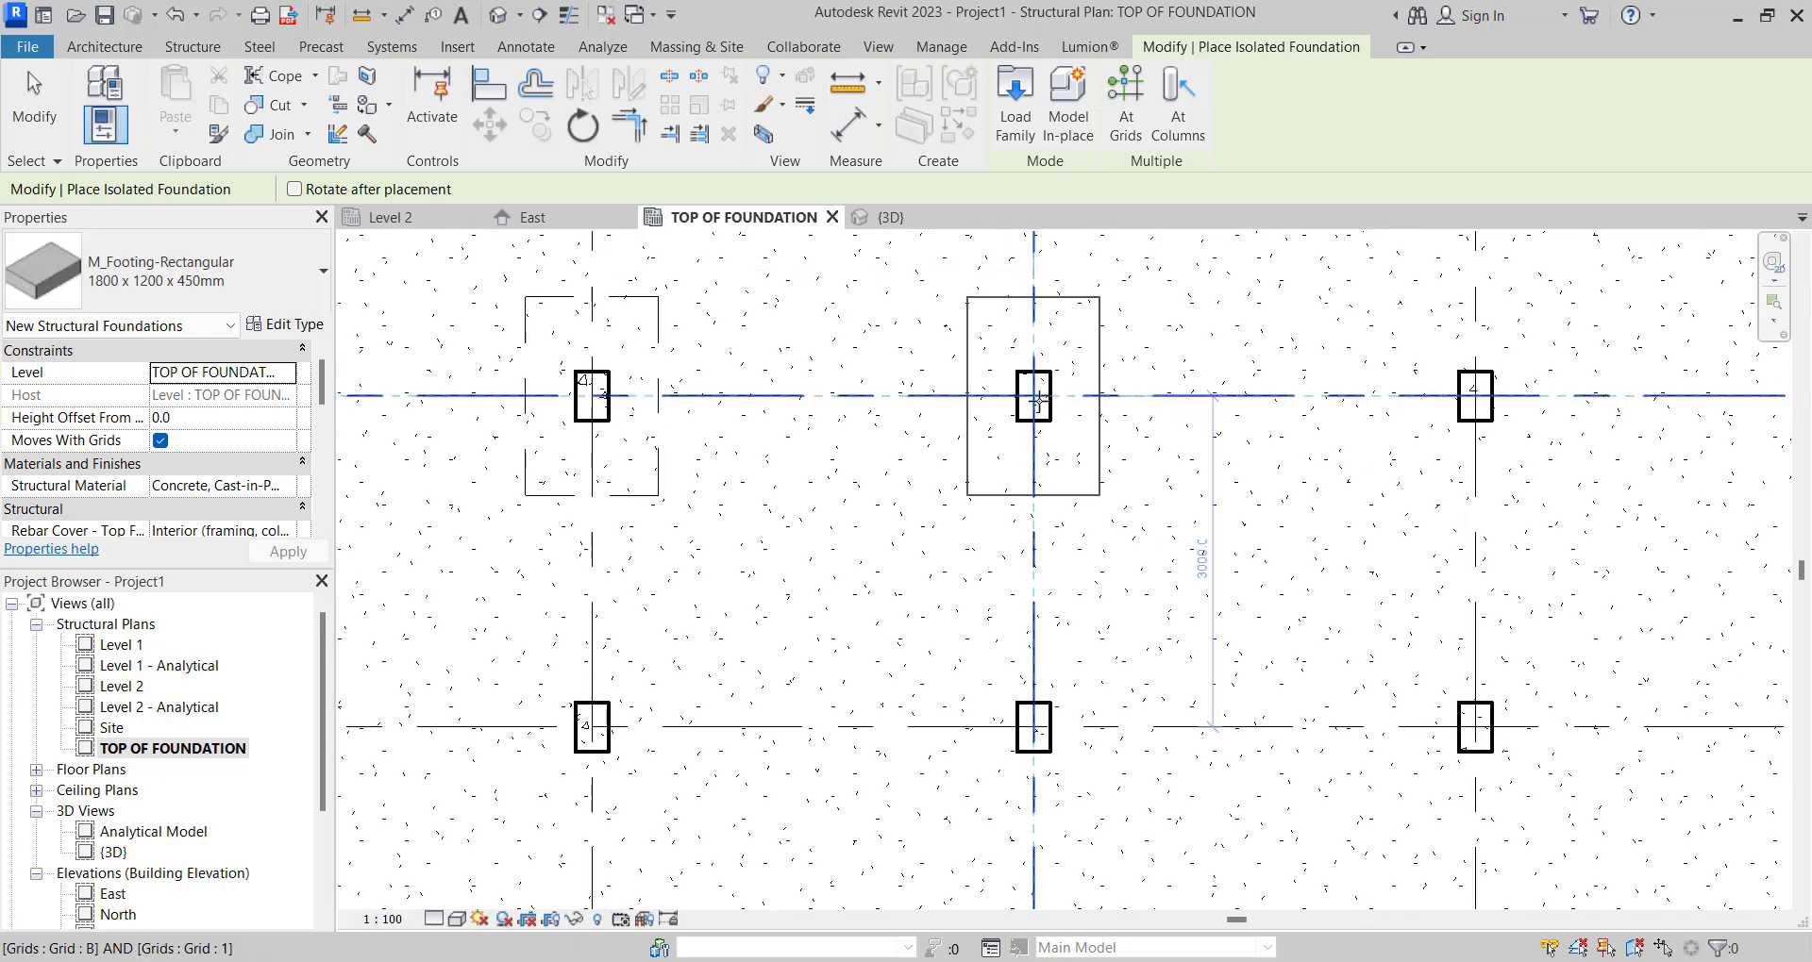
scroll(1038, 401, "down", 4)
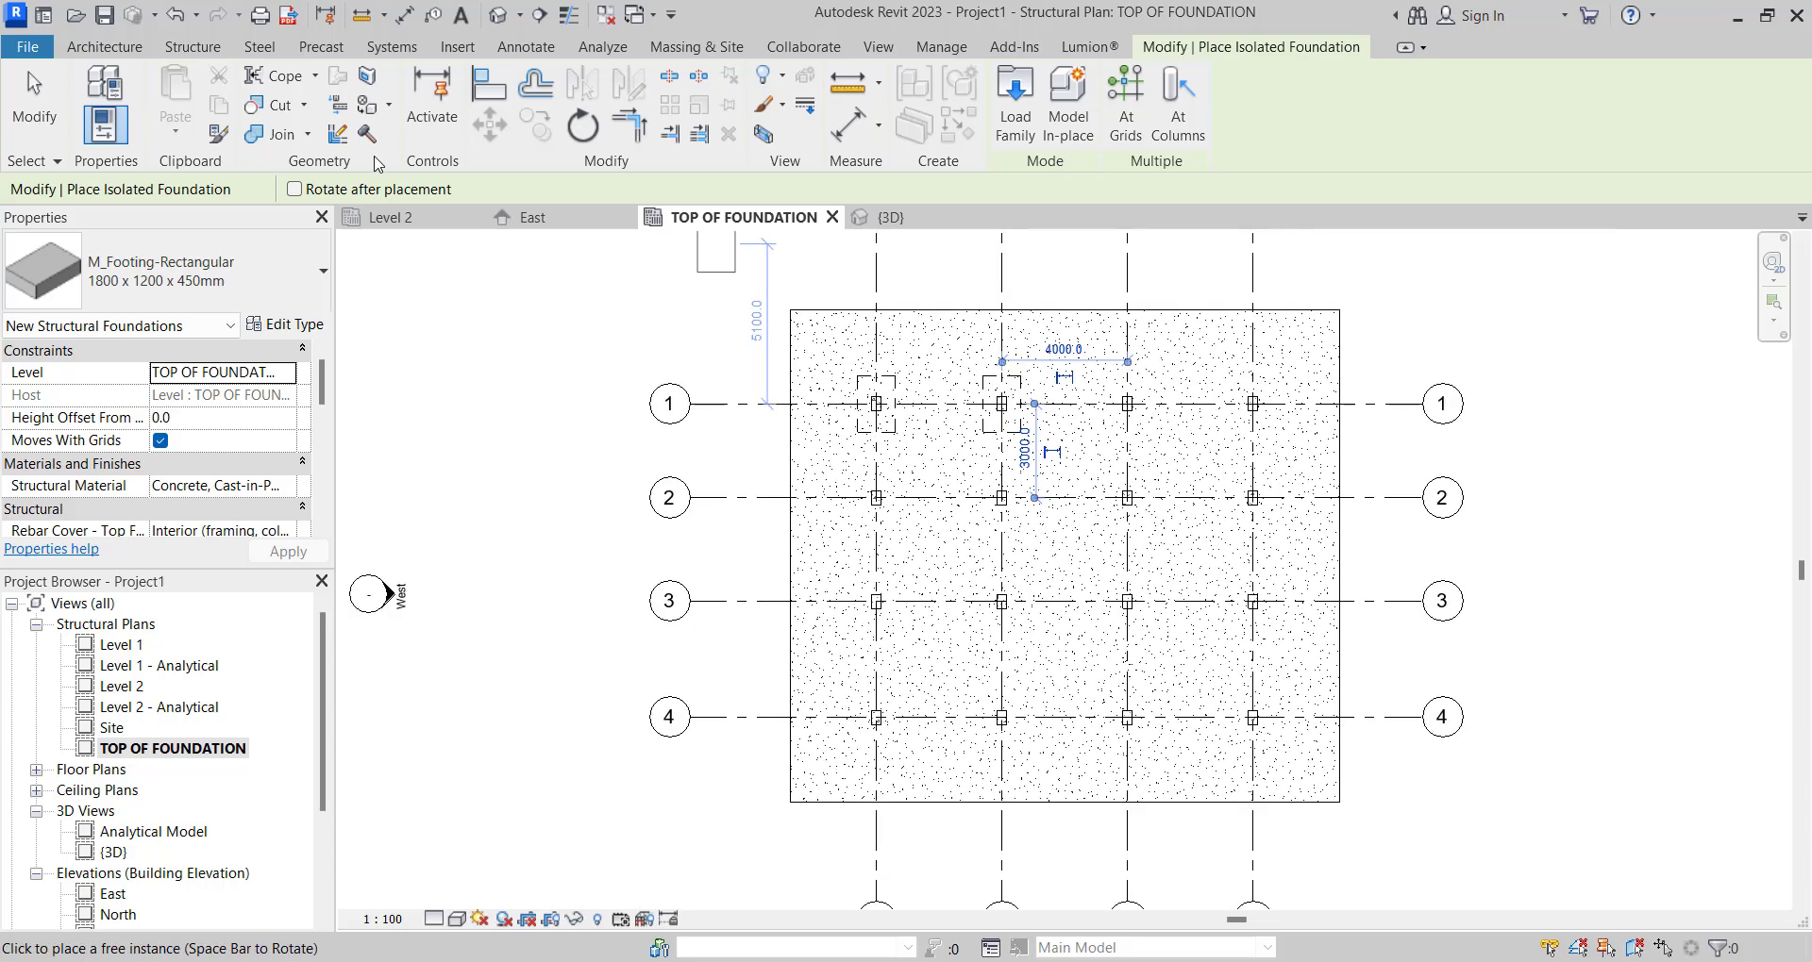
scroll(1003, 408, "up", 5)
scroll(864, 466, "down", 5)
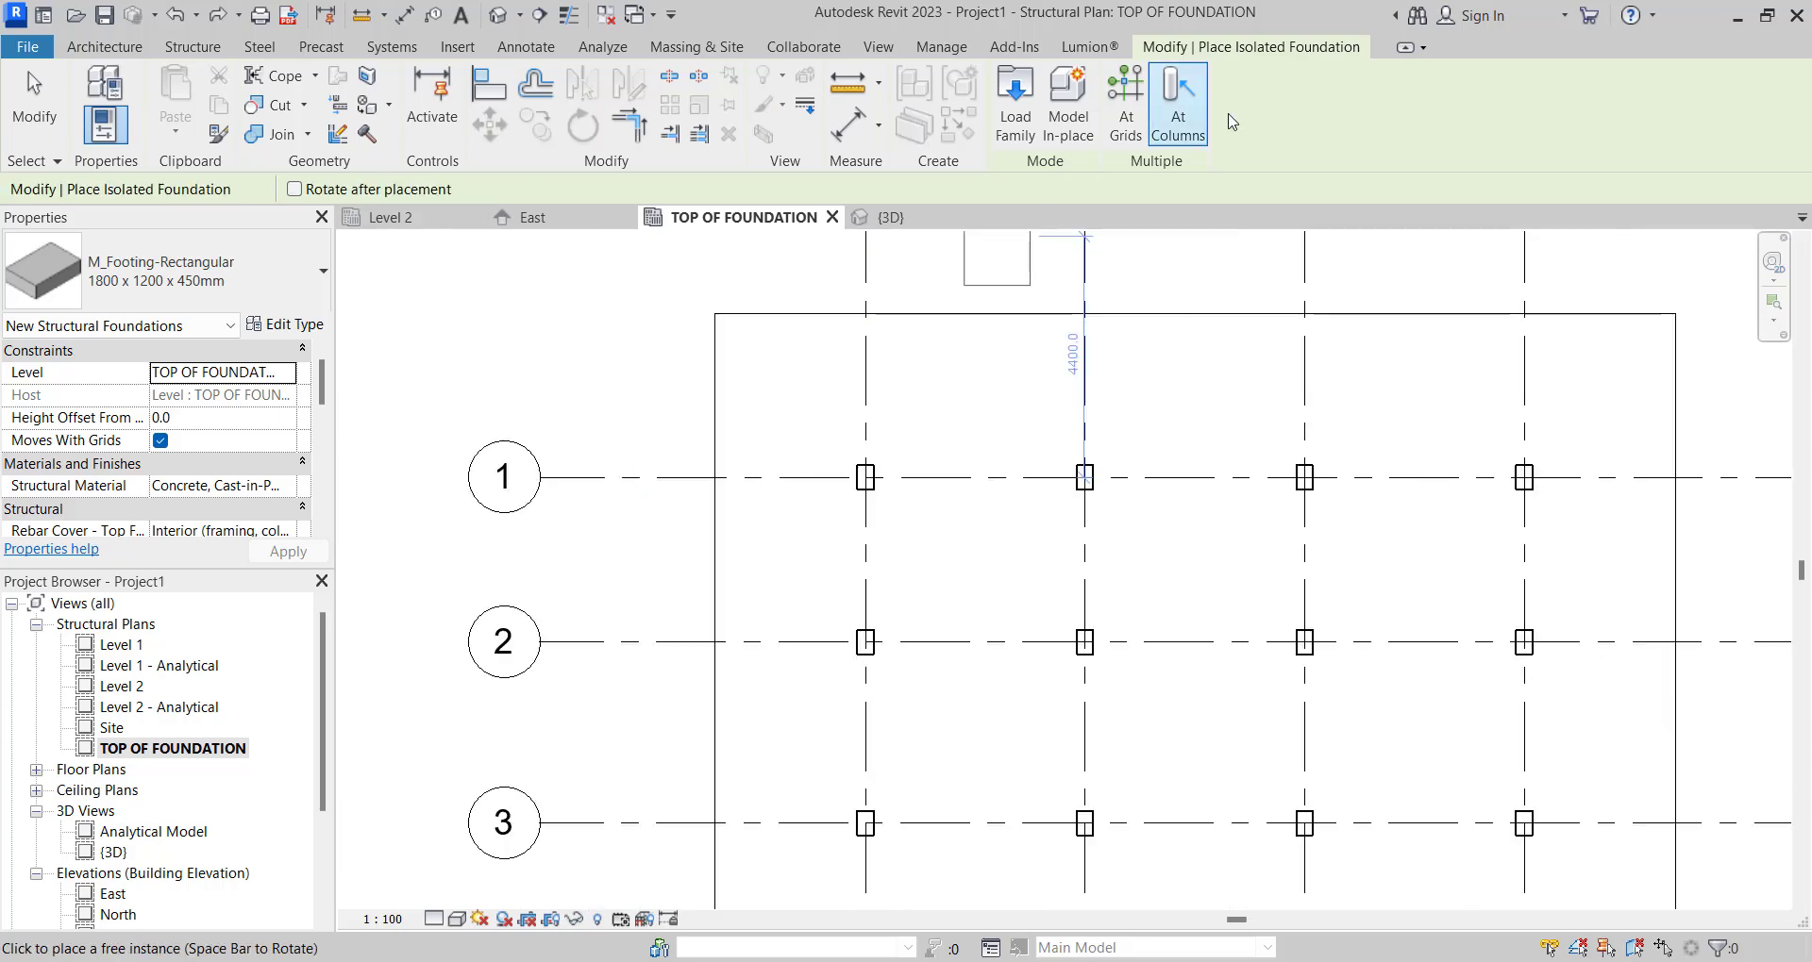
Place M_Footing-Rectangular 1800 x 1200 x 450mm isolated footings at all 16 structural columns at once.
left_click(1177, 104)
scroll(718, 403, "down", 3)
scroll(657, 395, "down", 1)
left_click_drag(654, 395, 1070, 675)
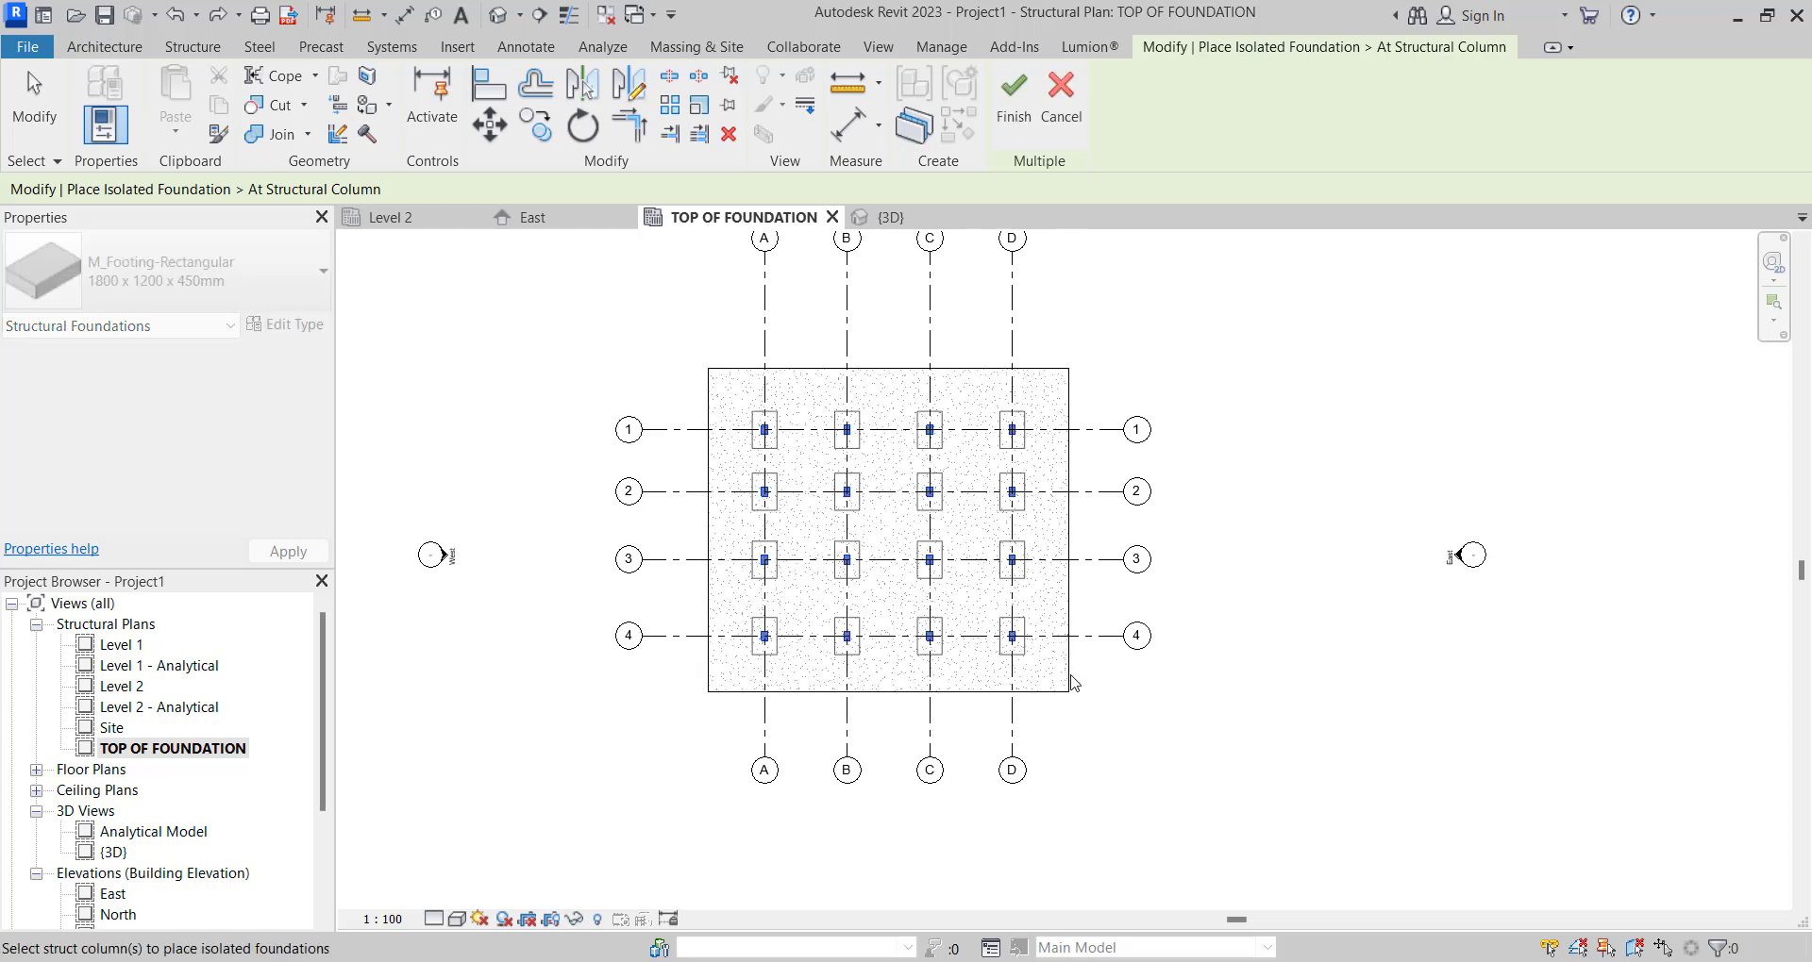
left_click(1026, 123)
scroll(769, 482, "up", 2)
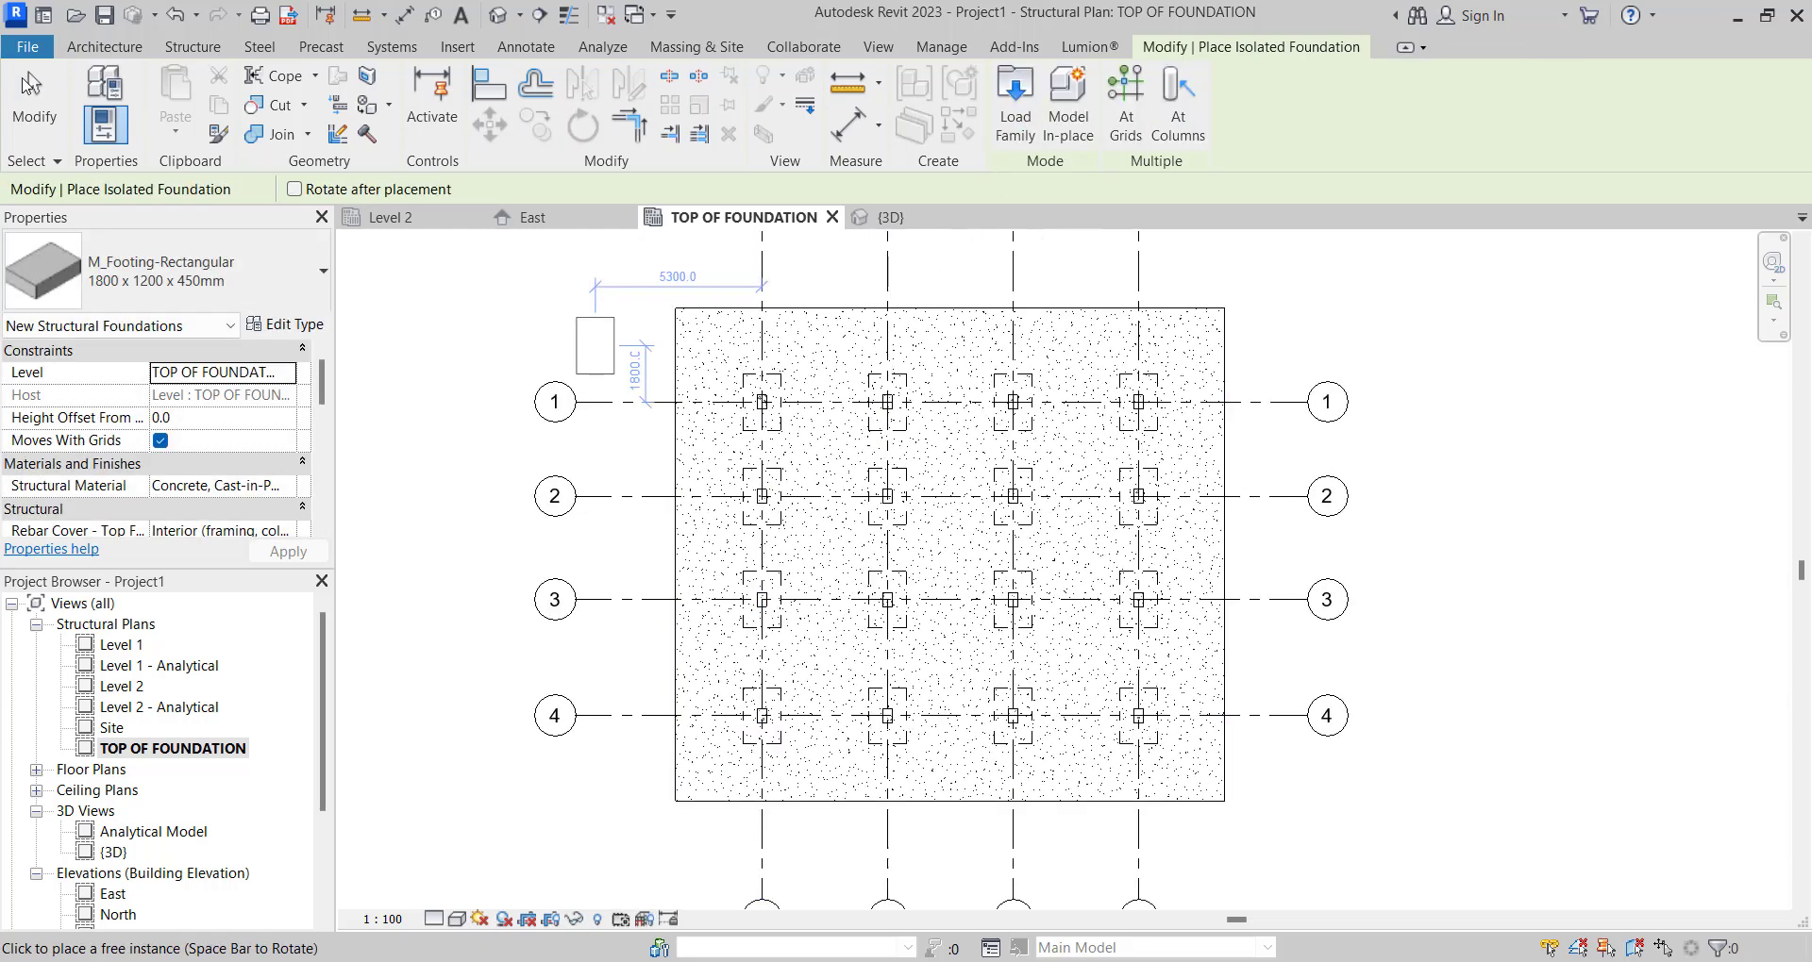
left_click(34, 94)
scroll(711, 489, "down", 2)
scroll(689, 497, "up", 2)
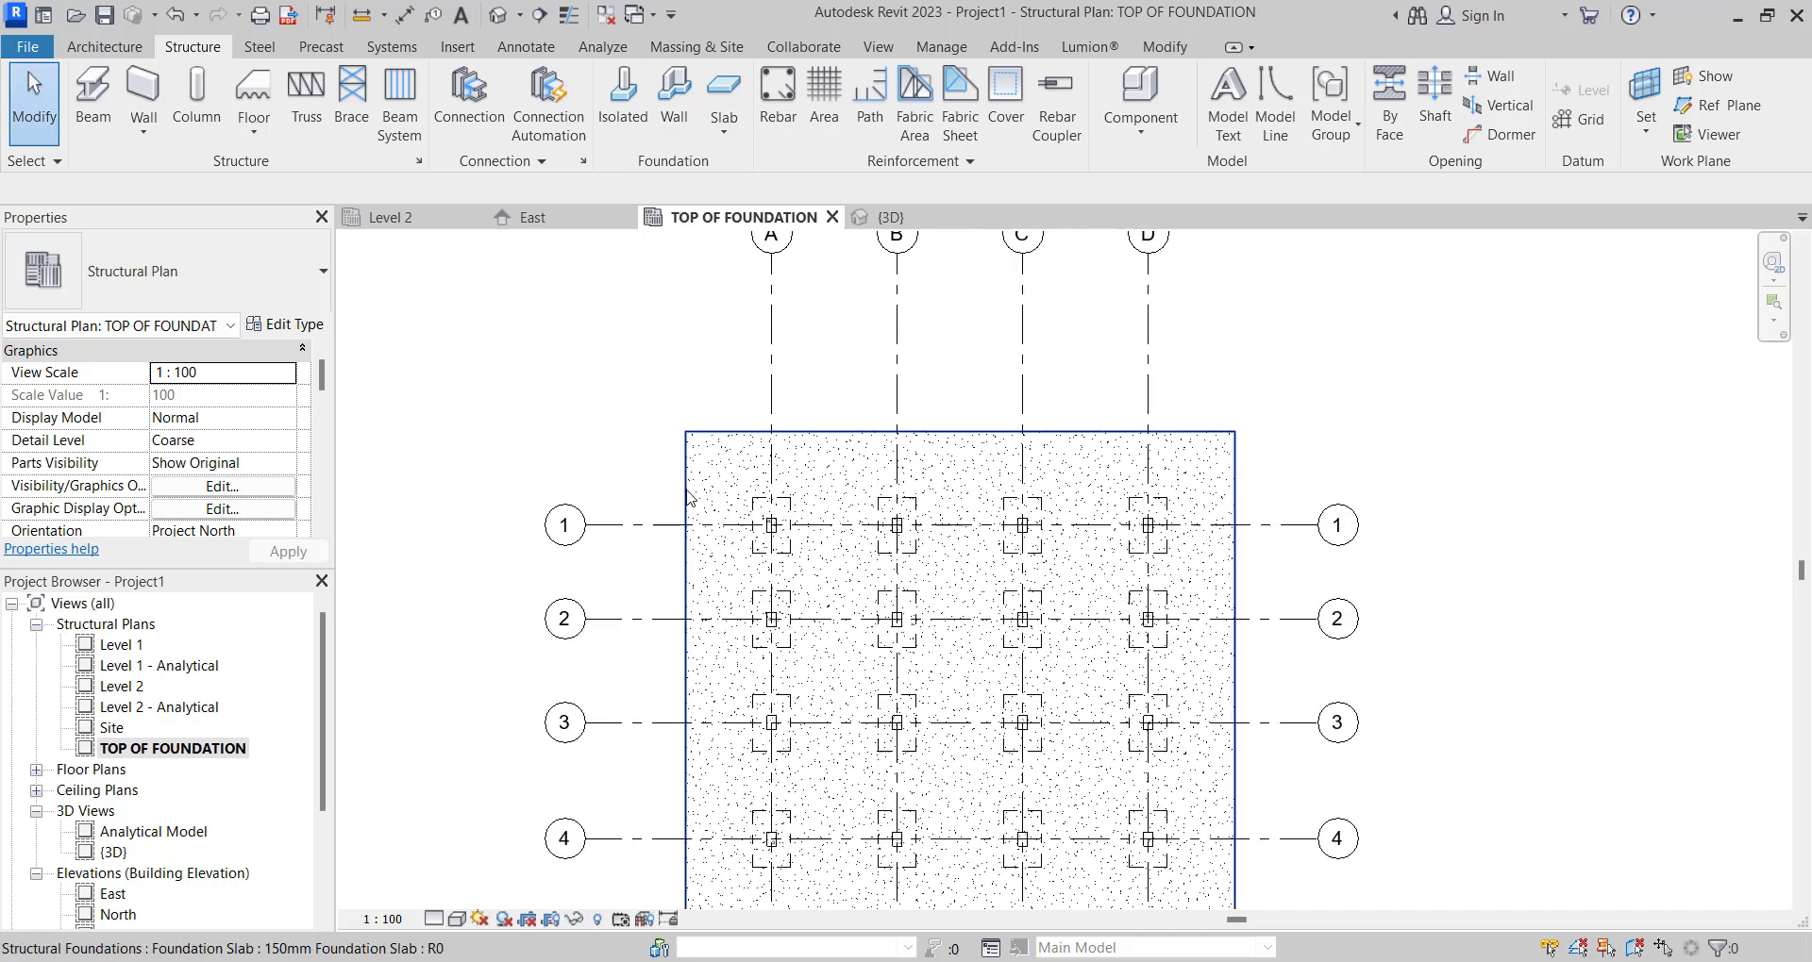
Examine the deepened raft edge in the raft foundation reference image and return to the TOP OF FOUNDATION plan.
scroll(844, 430, "down", 2)
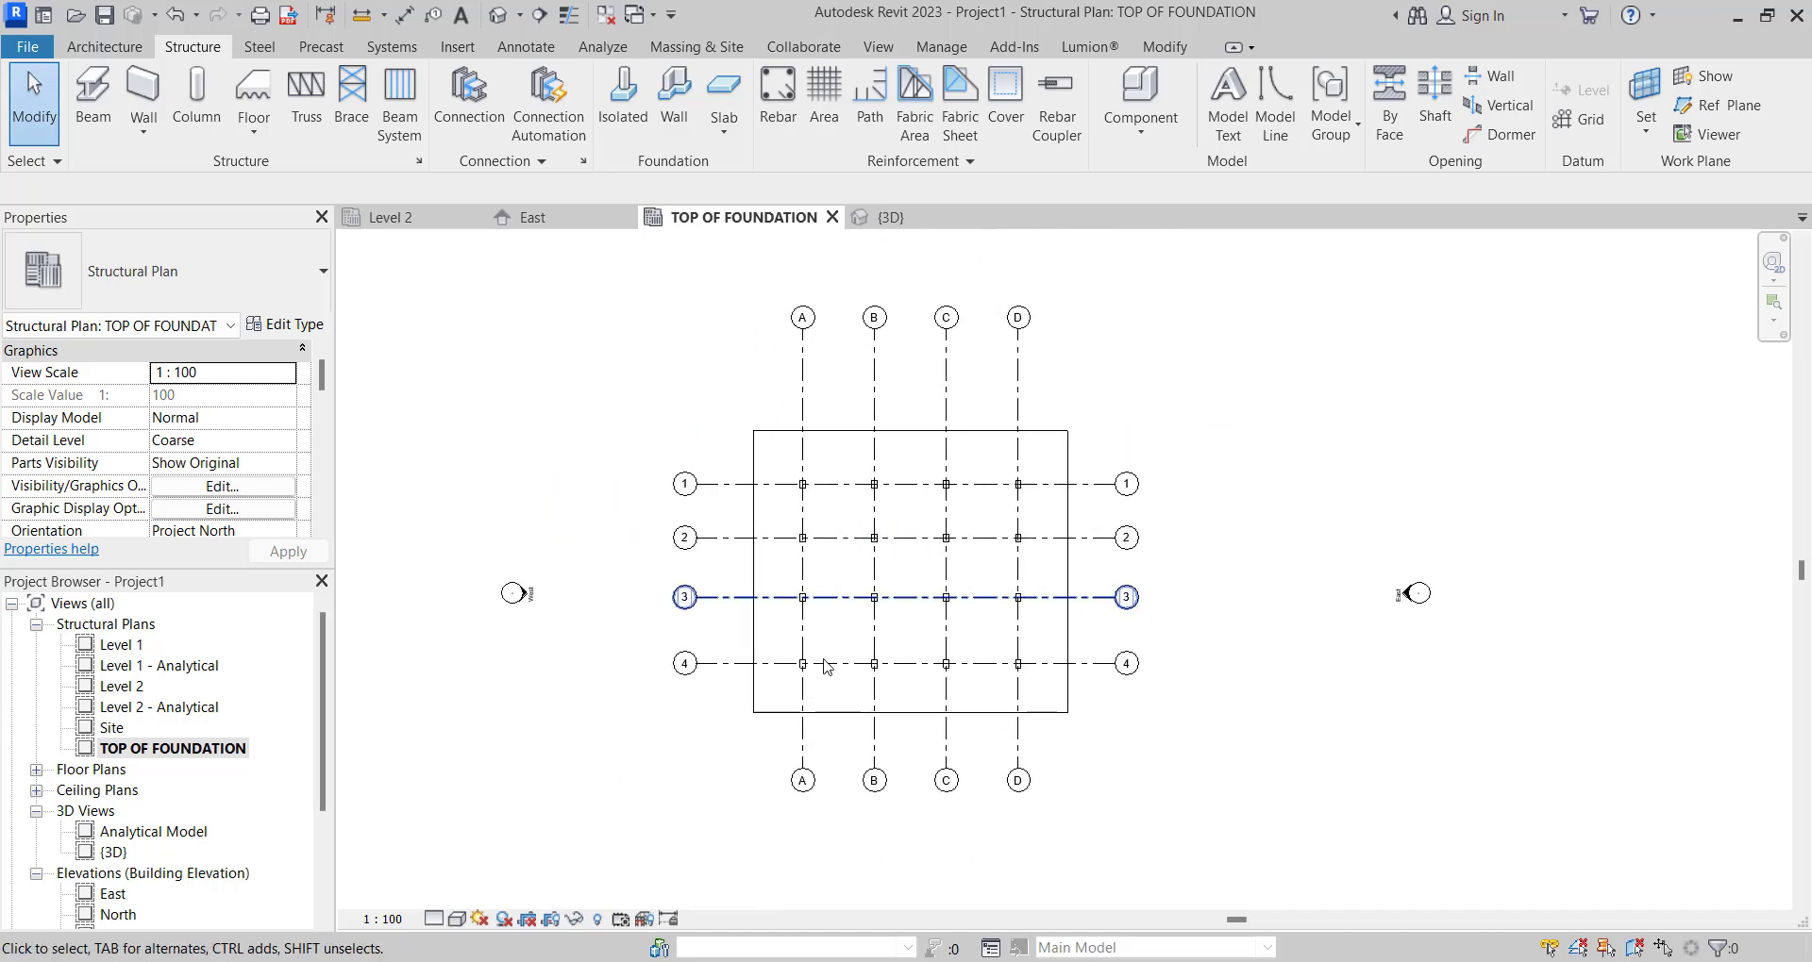
scroll(815, 661, "up", 5)
scroll(741, 497, "down", 6)
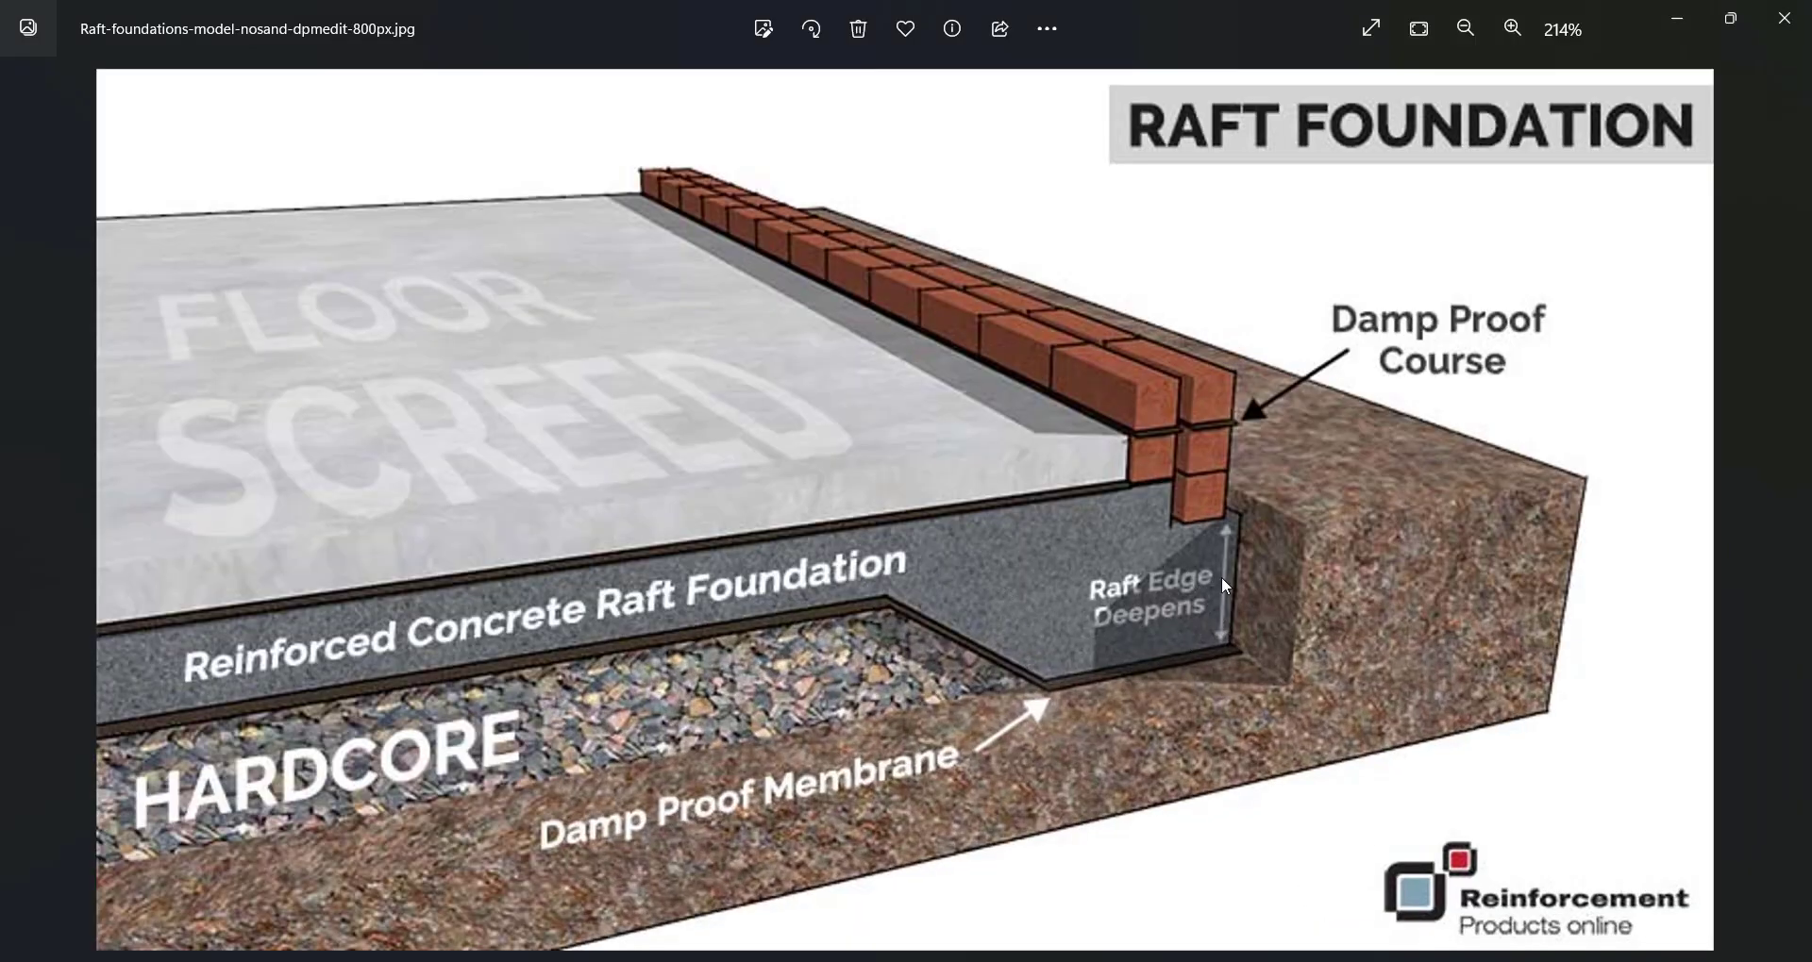
scroll(1067, 591, "down", 1)
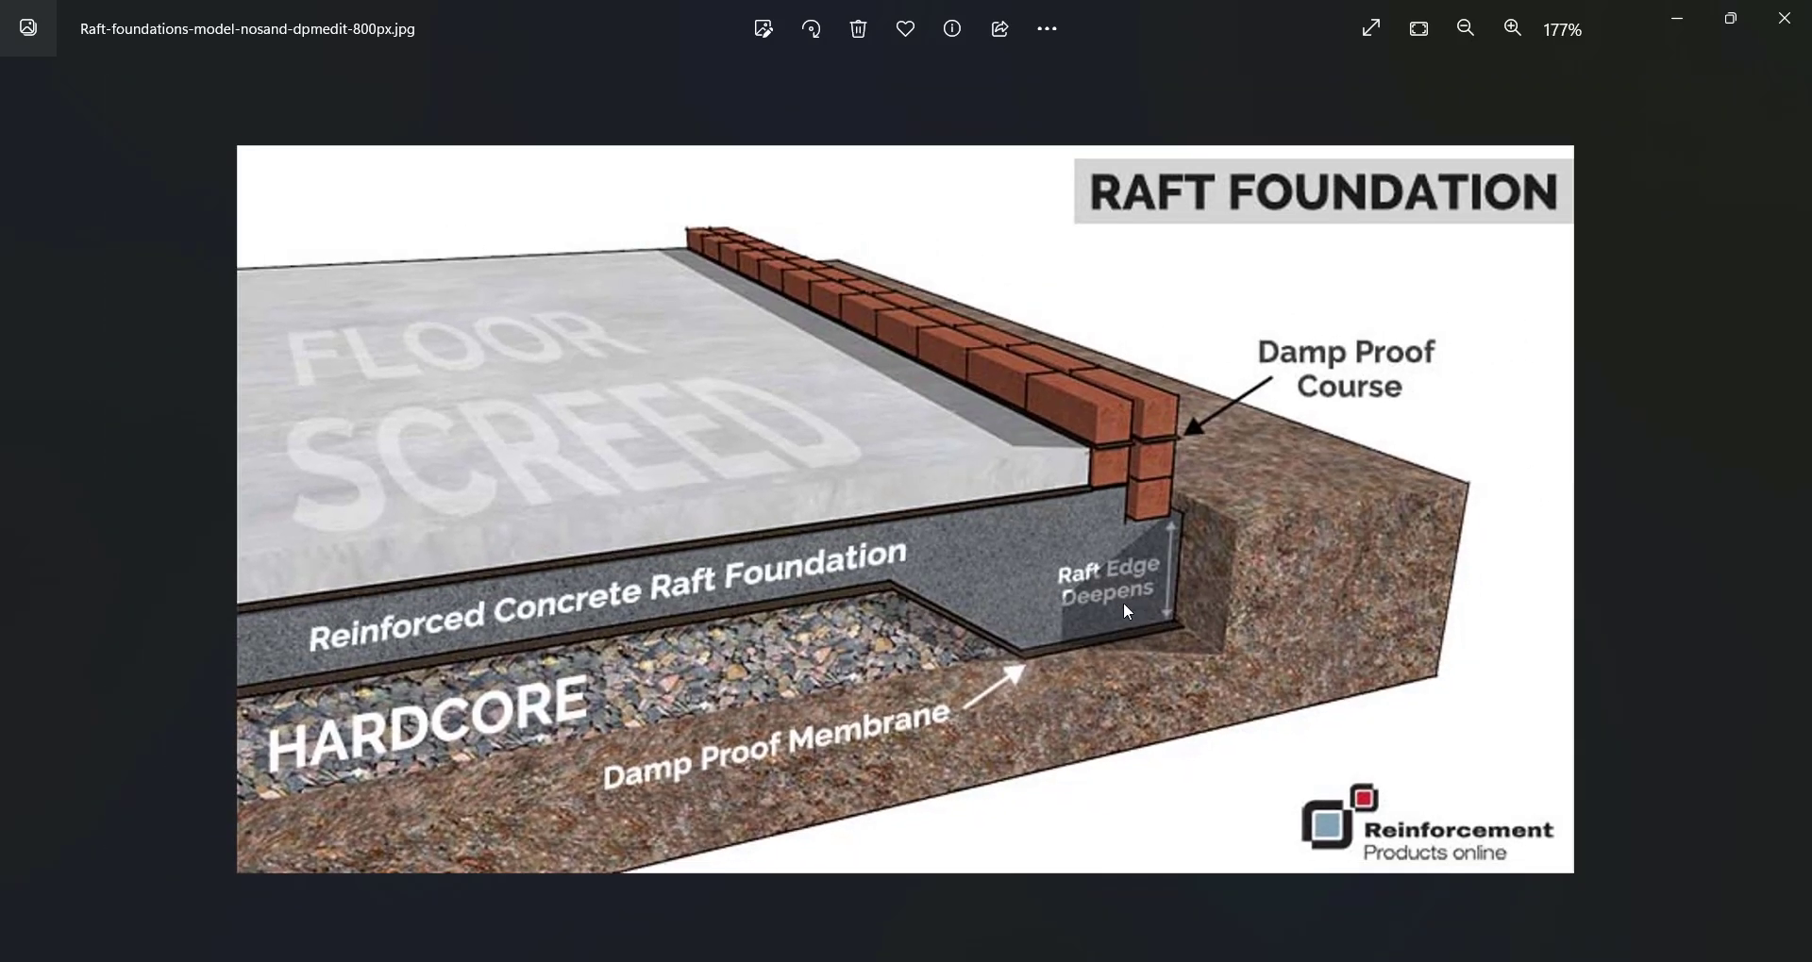
left_click(1694, 35)
scroll(796, 376, "up", 2)
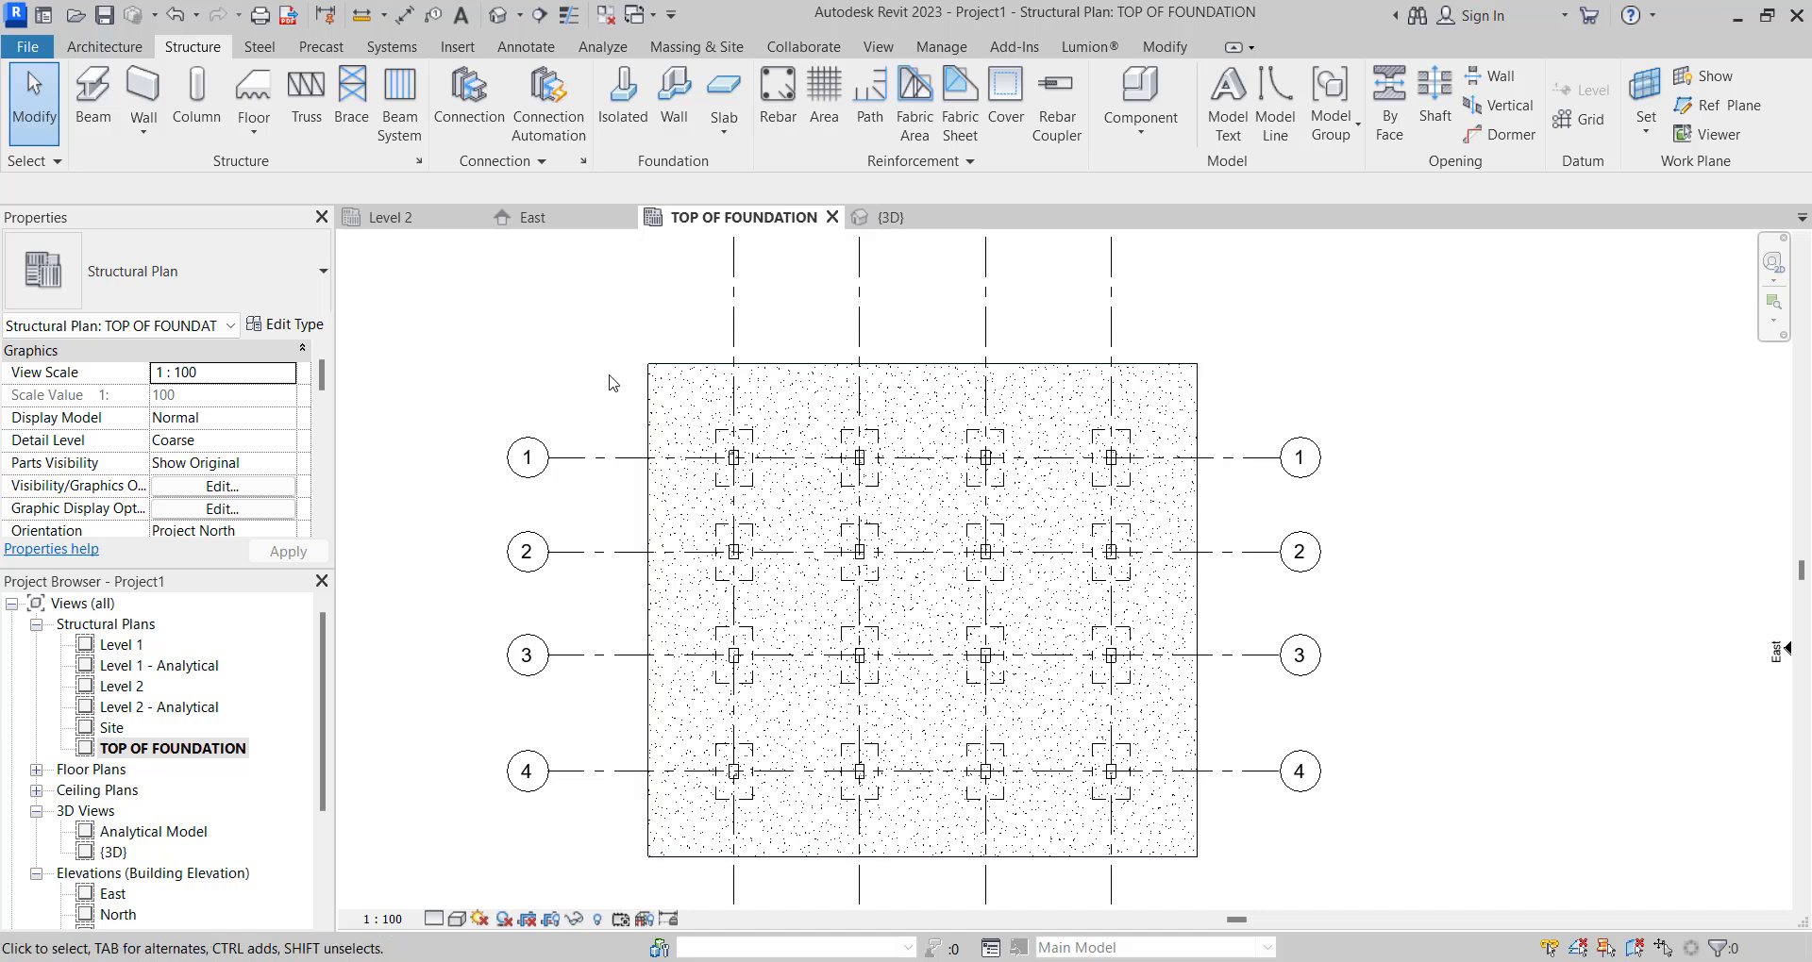
scroll(1050, 421, "down", 2)
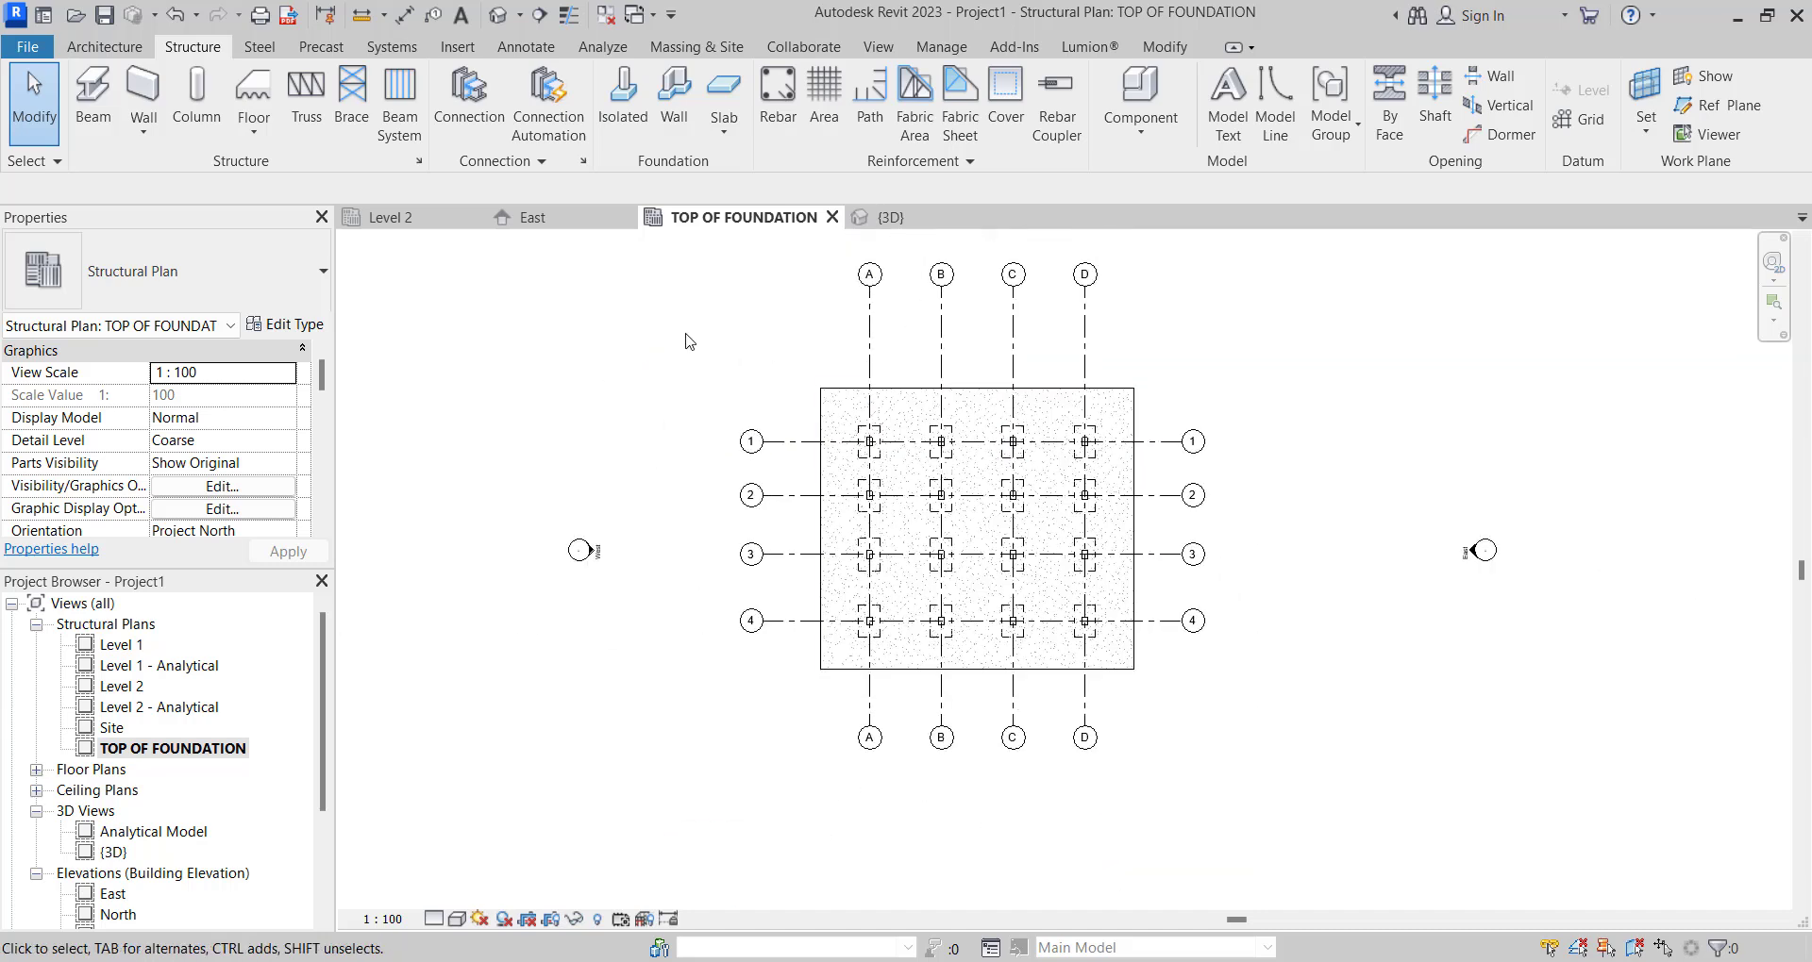
Add a Slab Edge along the foundation slab's north edge.
left_click(724, 132)
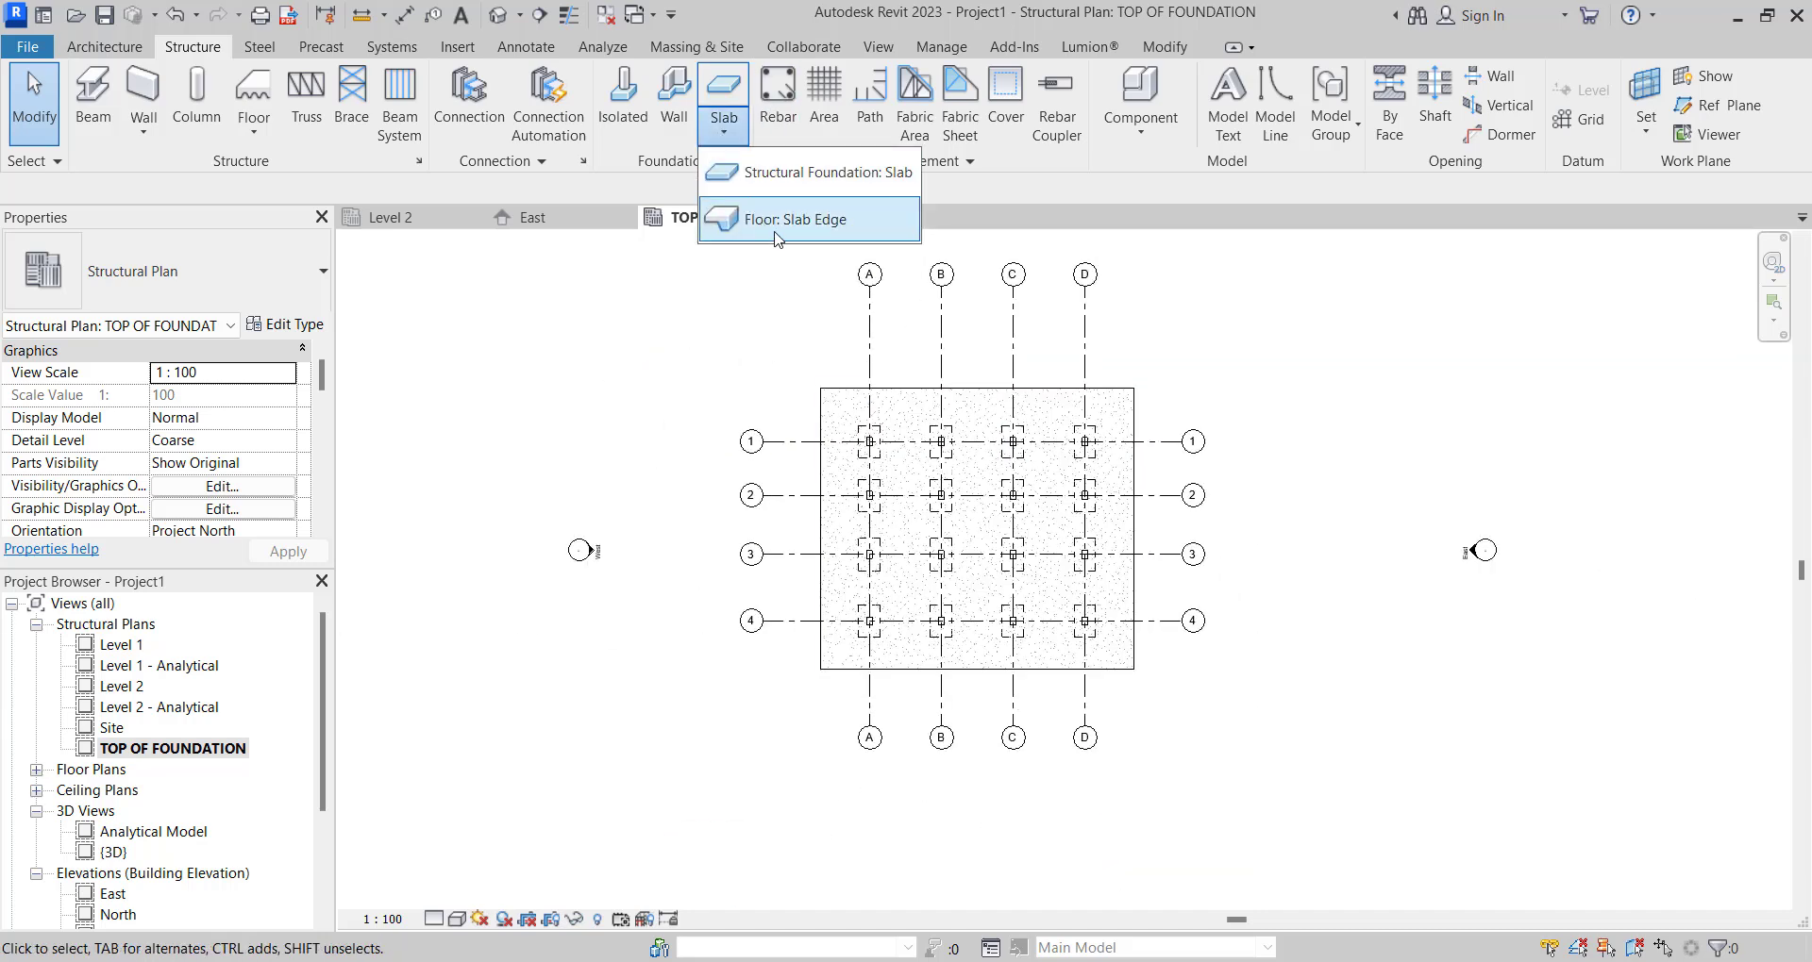
left_click(746, 223)
scroll(950, 384, "up", 2)
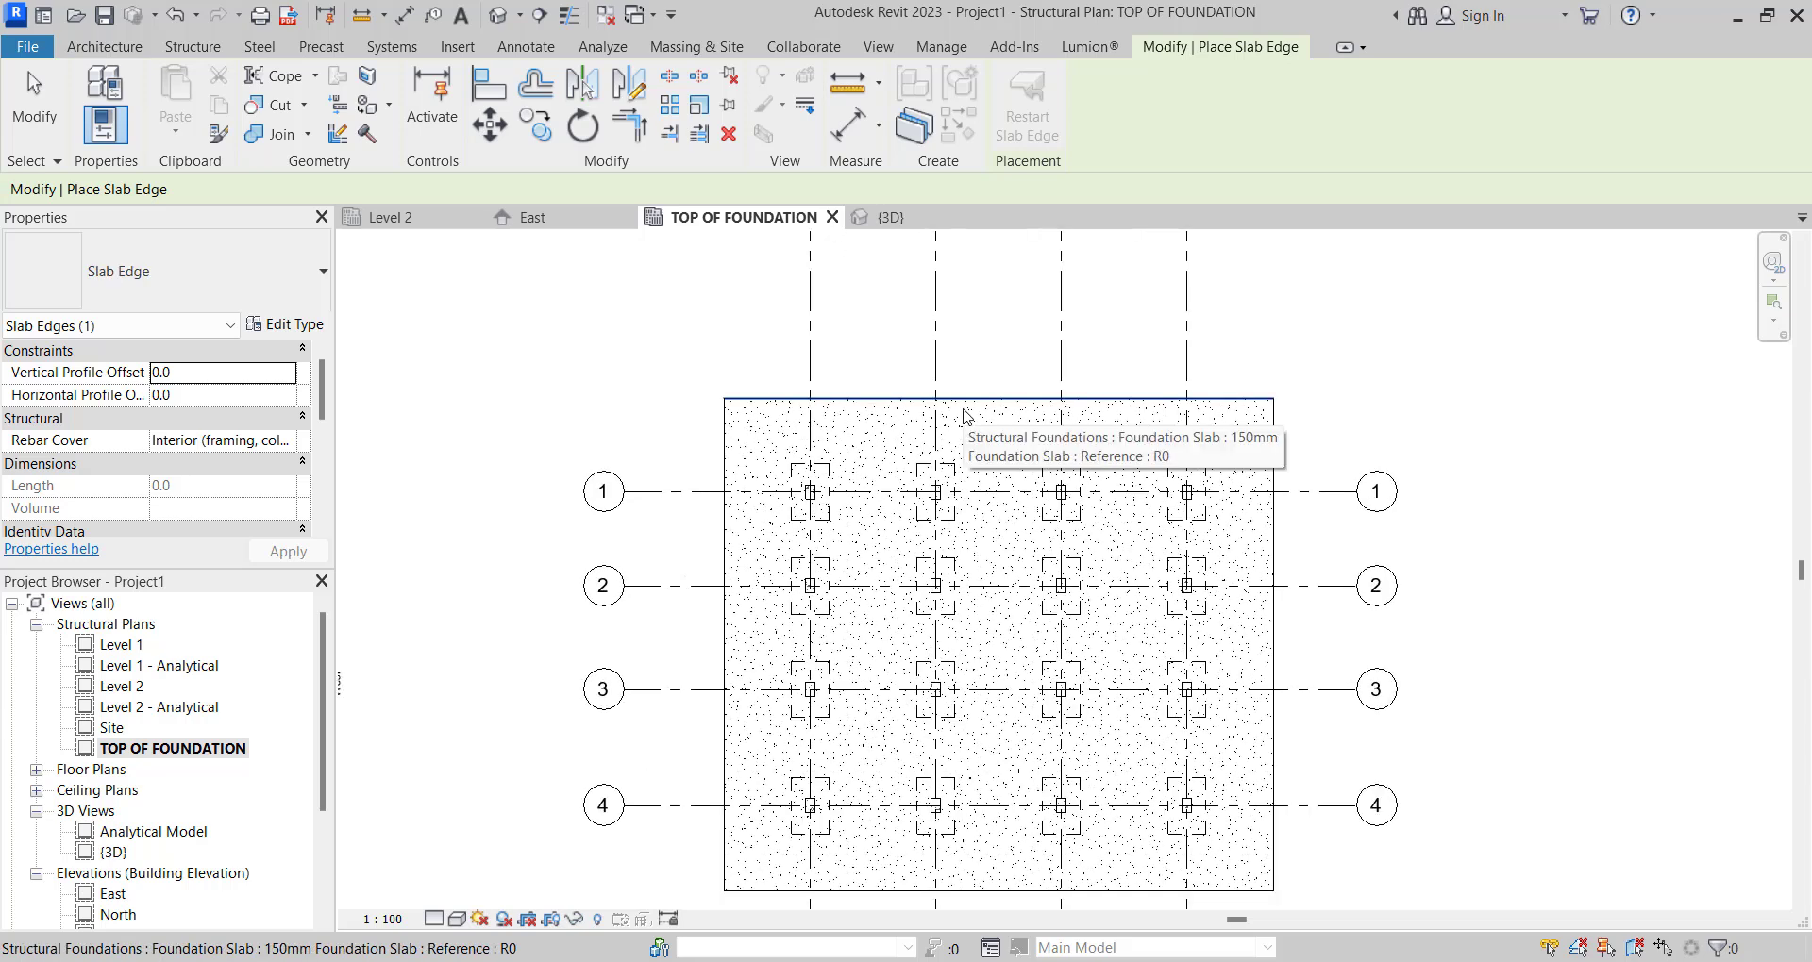
left_click(965, 415)
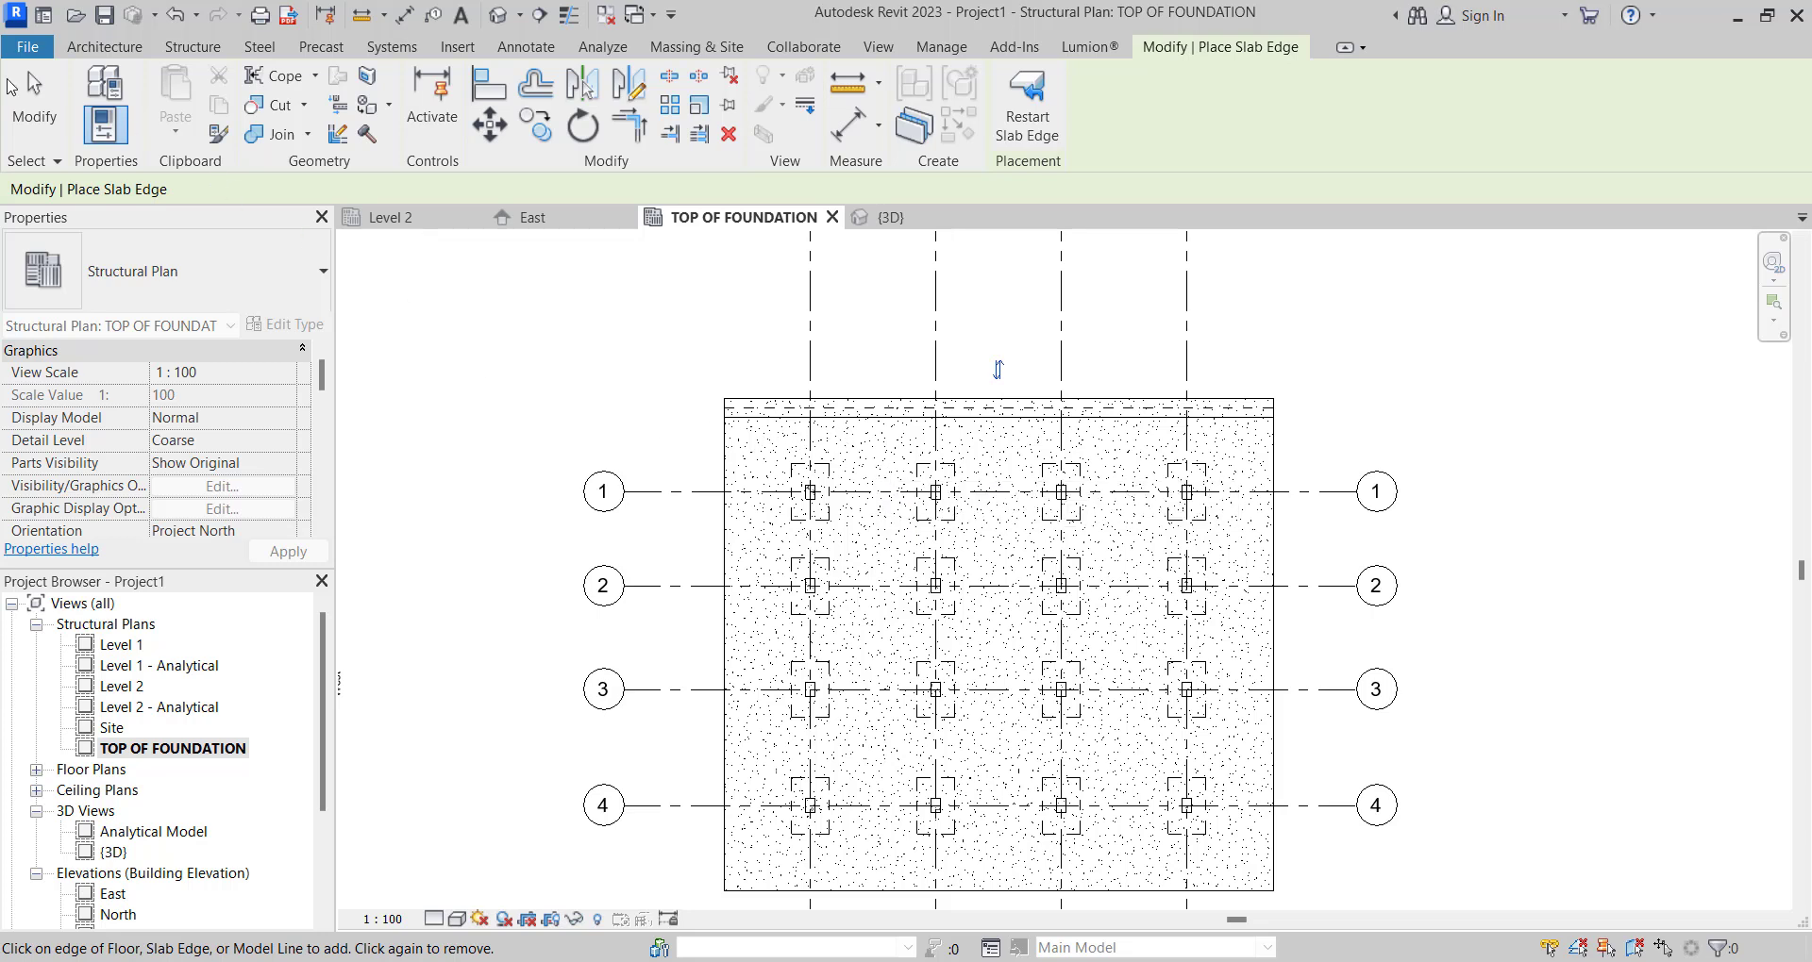
left_click(38, 108)
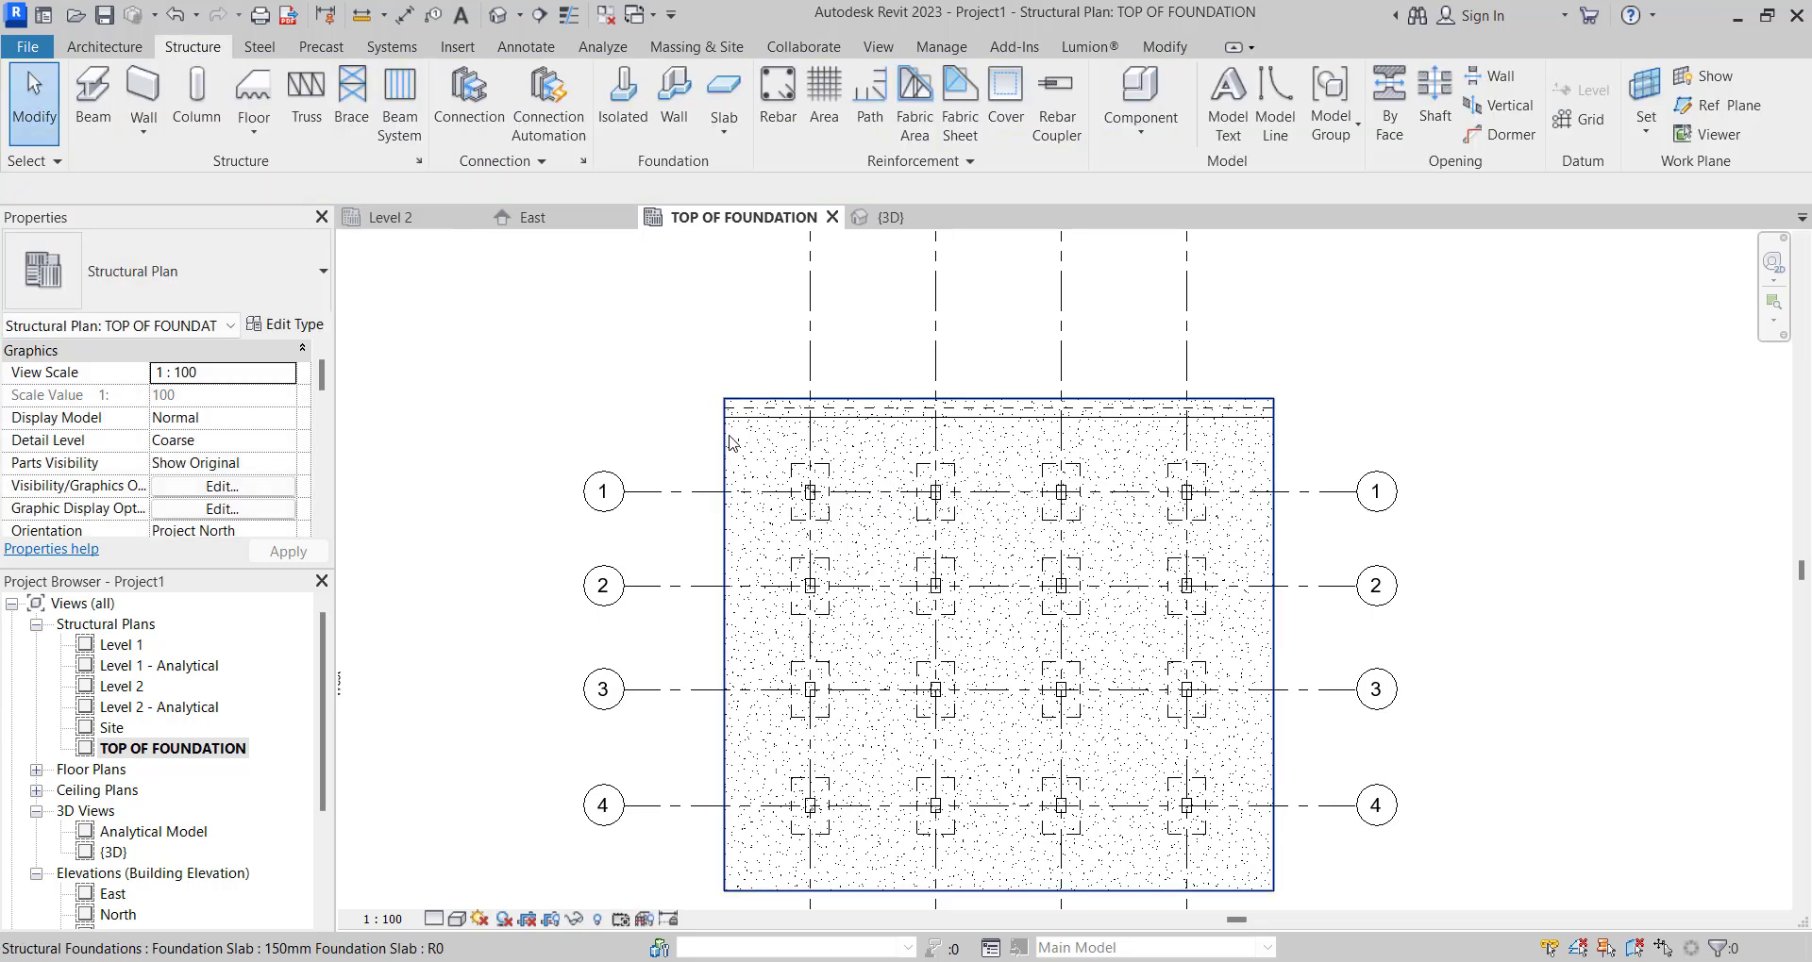
Add a Slab Edge along the foundation slab's west edge.
scroll(737, 461, "down", 2)
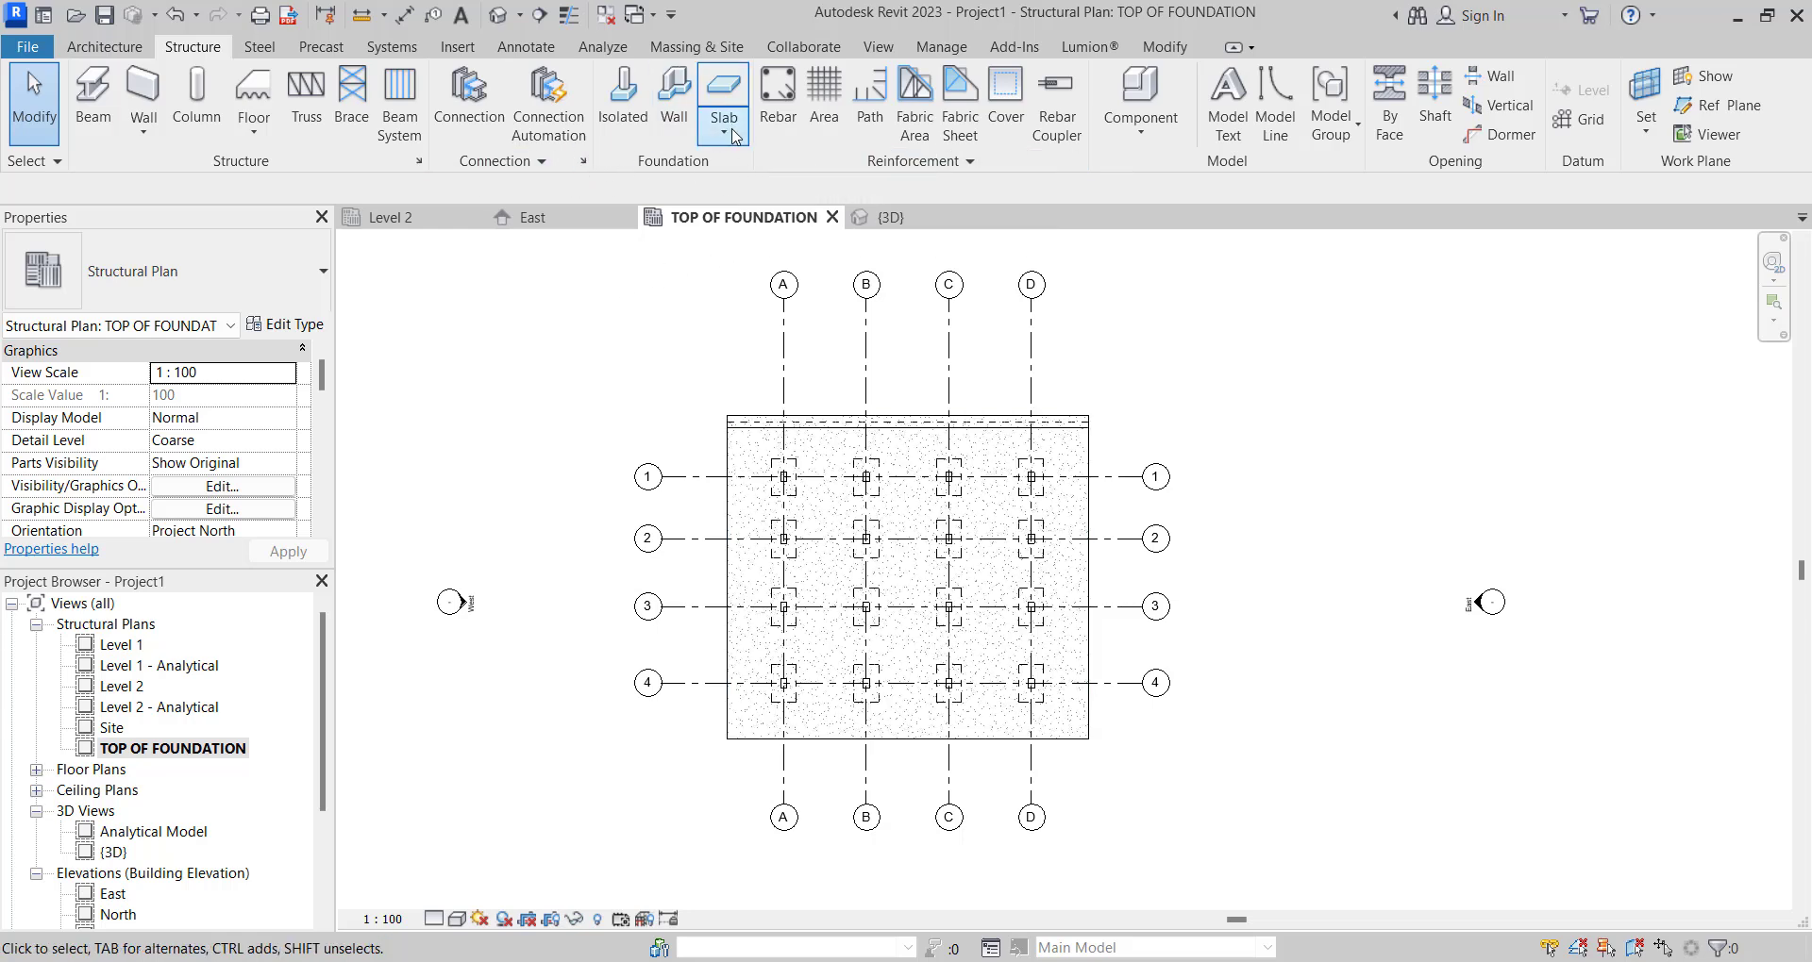
left_click(735, 137)
left_click(780, 213)
scroll(788, 462, "up", 2)
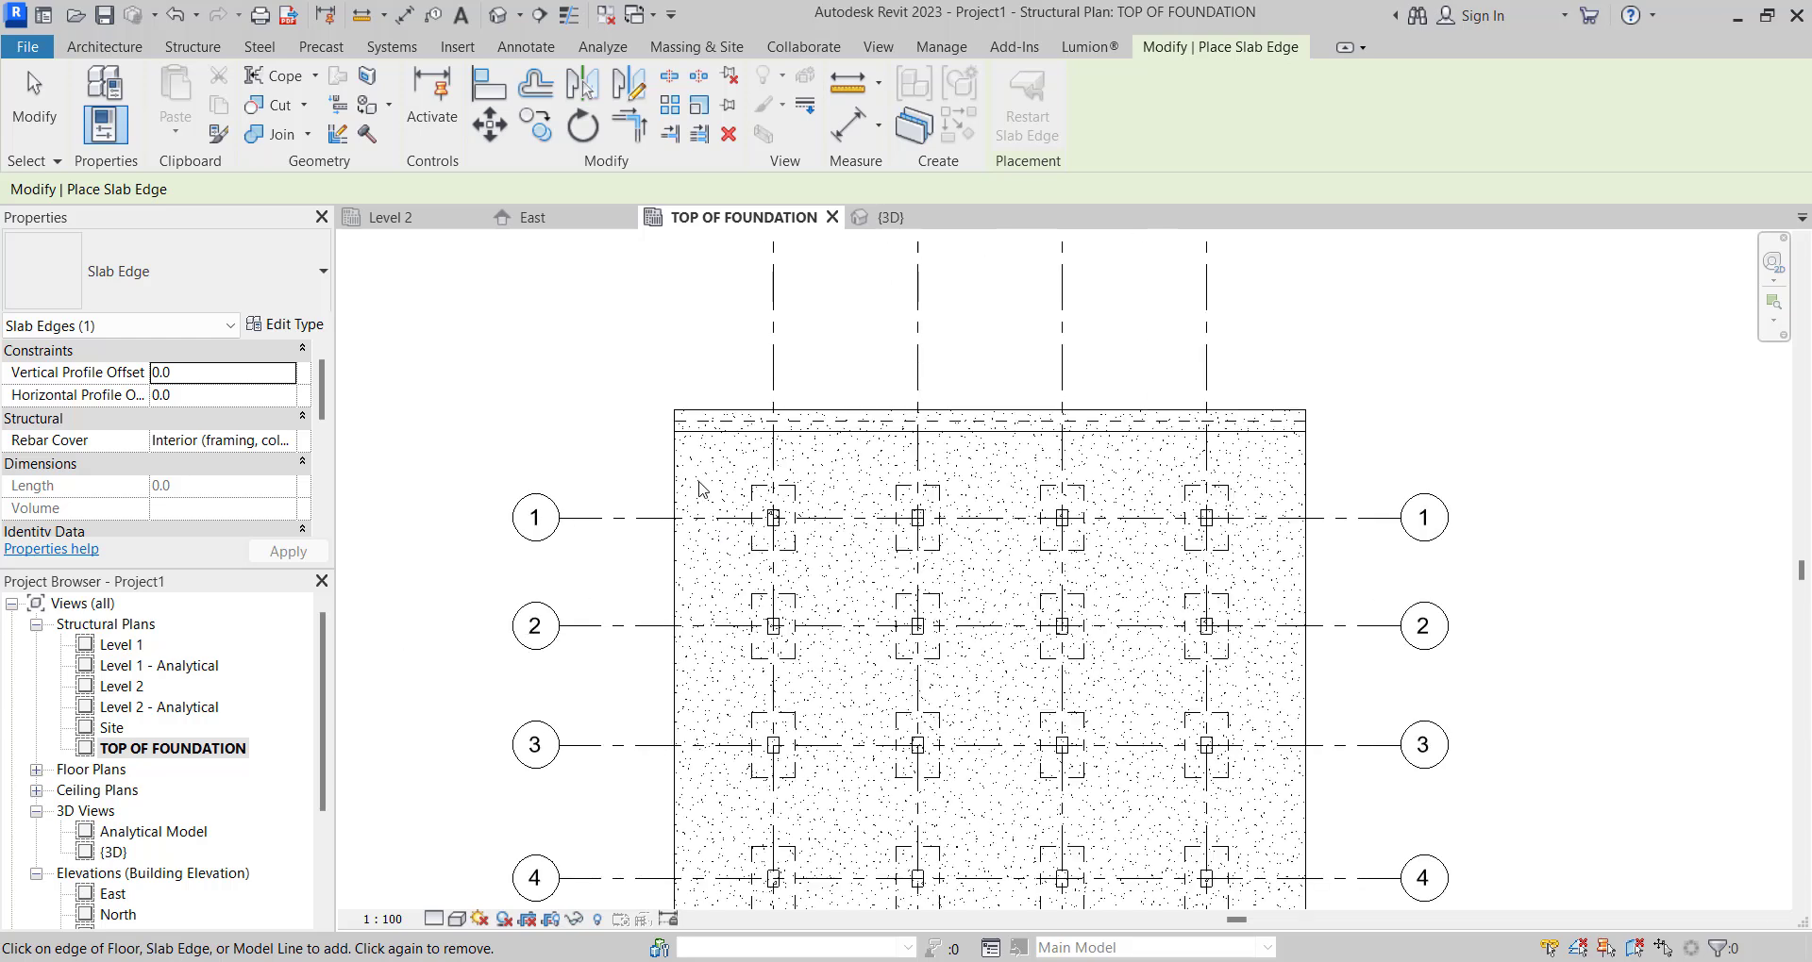
left_click(677, 464)
scroll(719, 456, "down", 2)
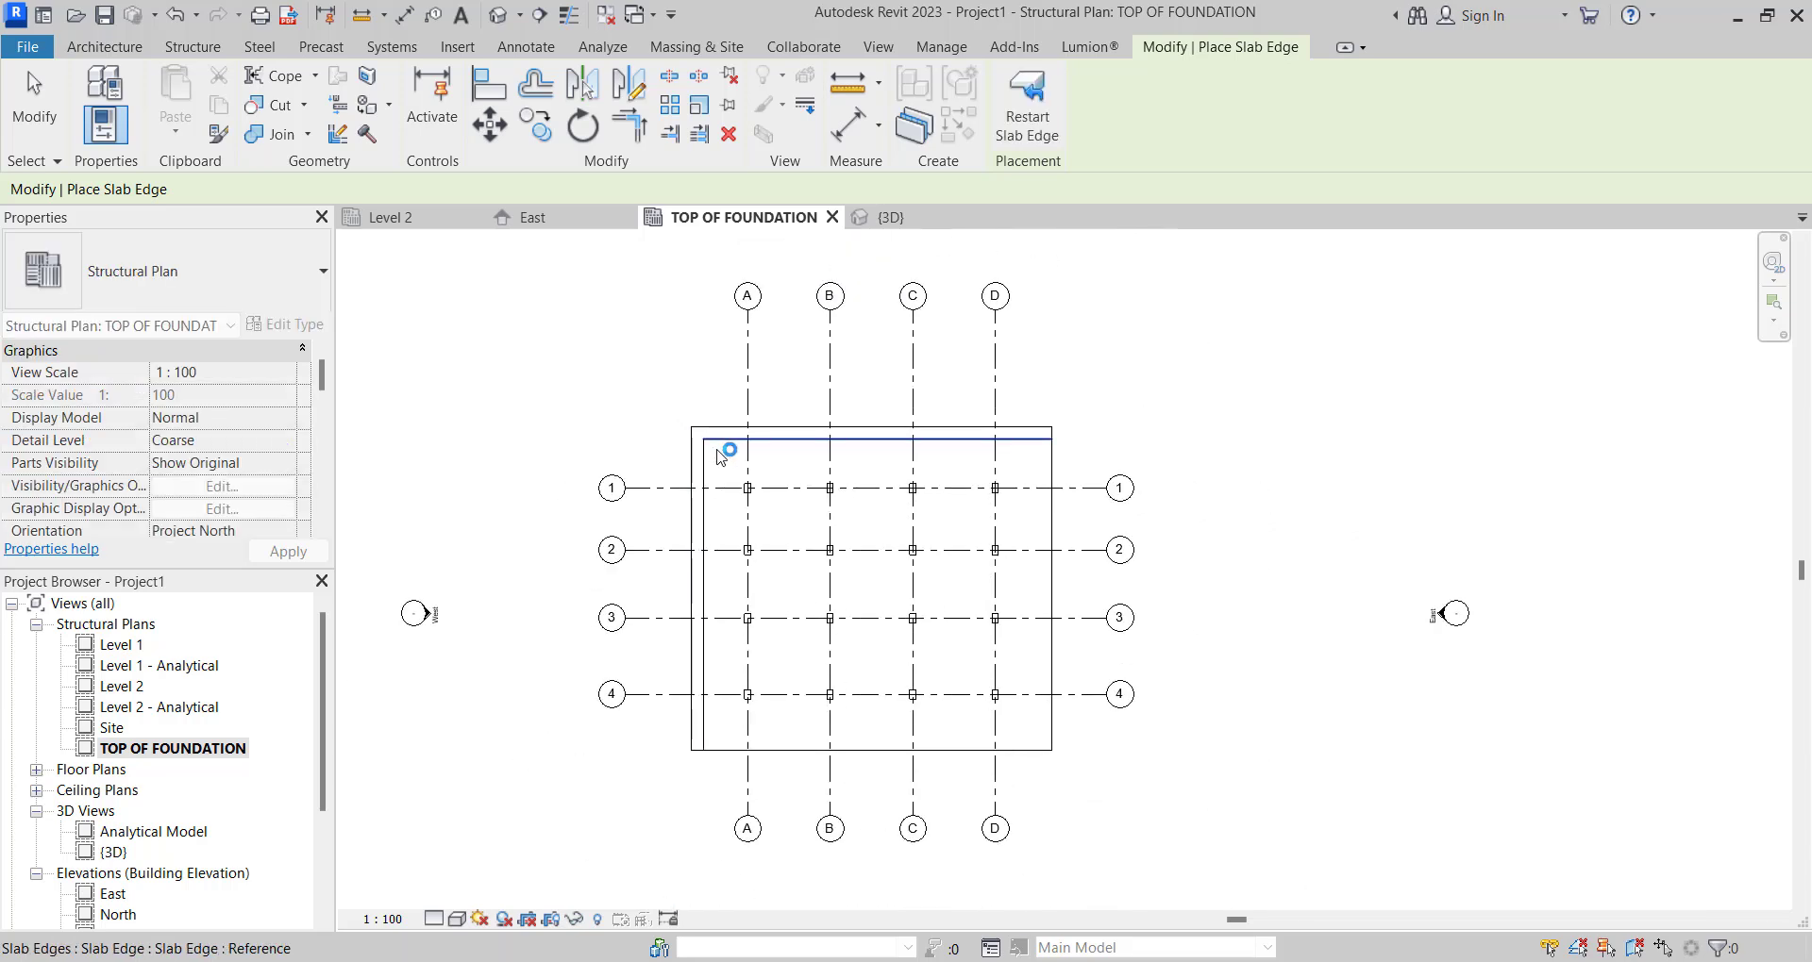
key("Escape")
key("Escape")
Add a Slab Edge along the foundation slab's south edge.
left_click(723, 132)
left_click(795, 219)
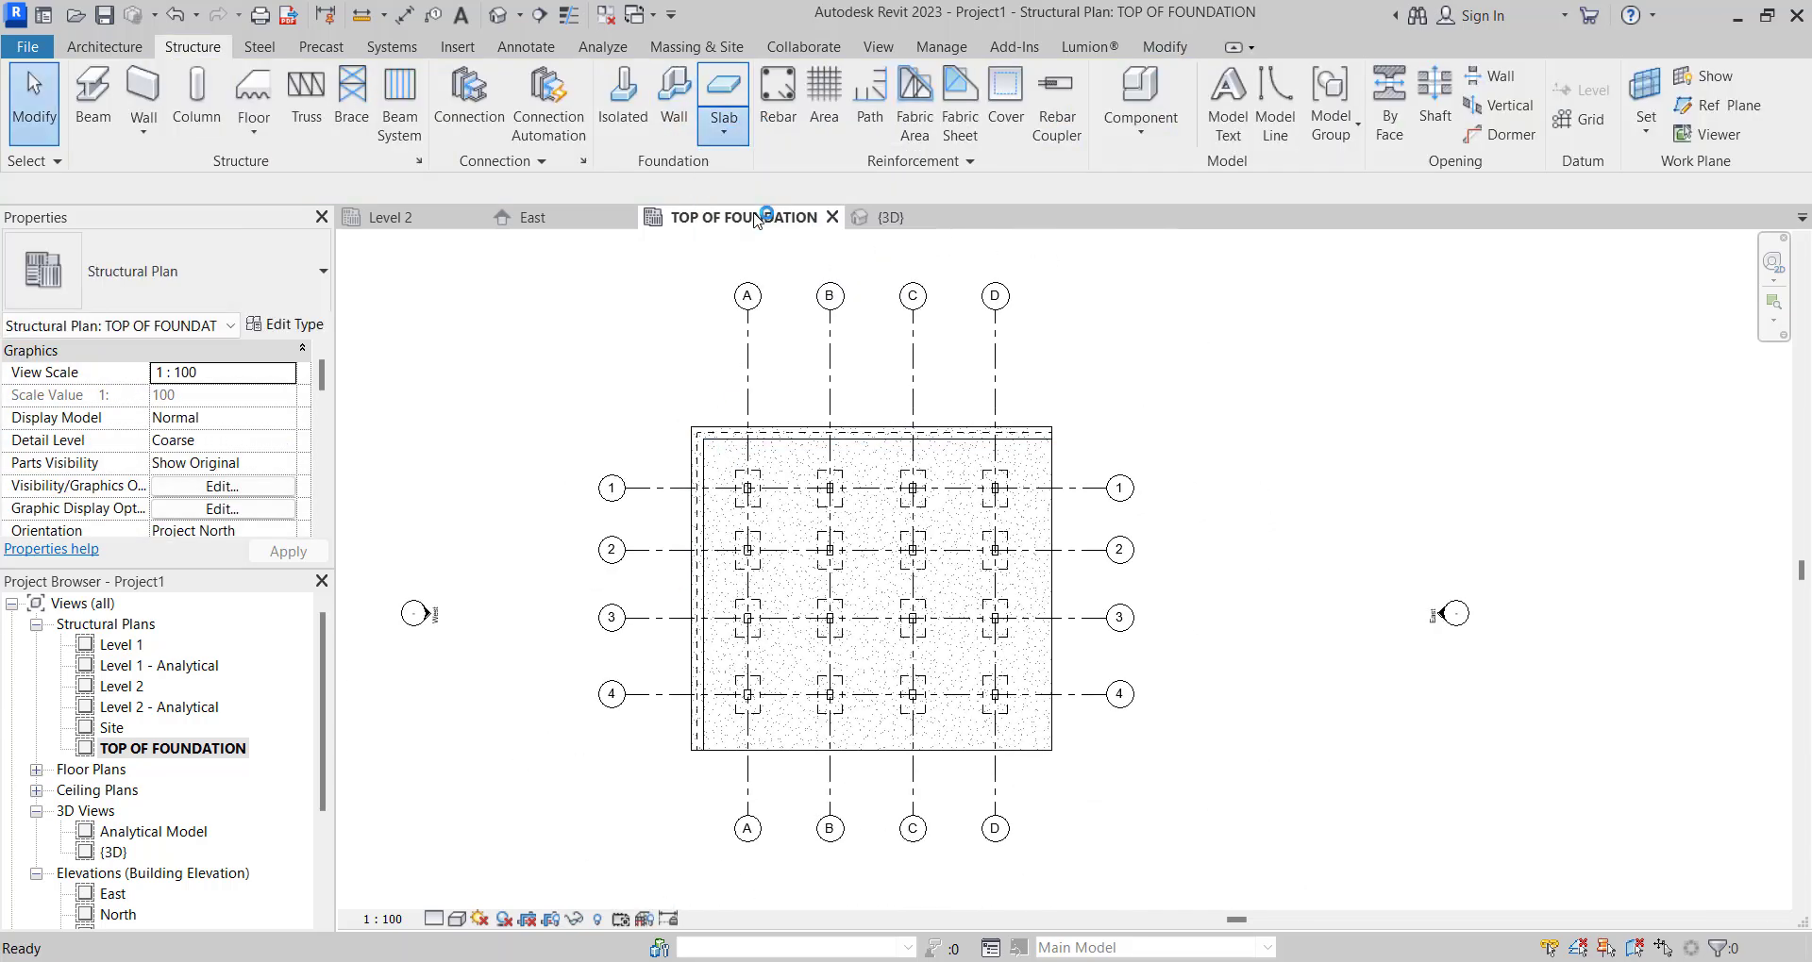
left_click(851, 749)
key("Escape")
key("Escape")
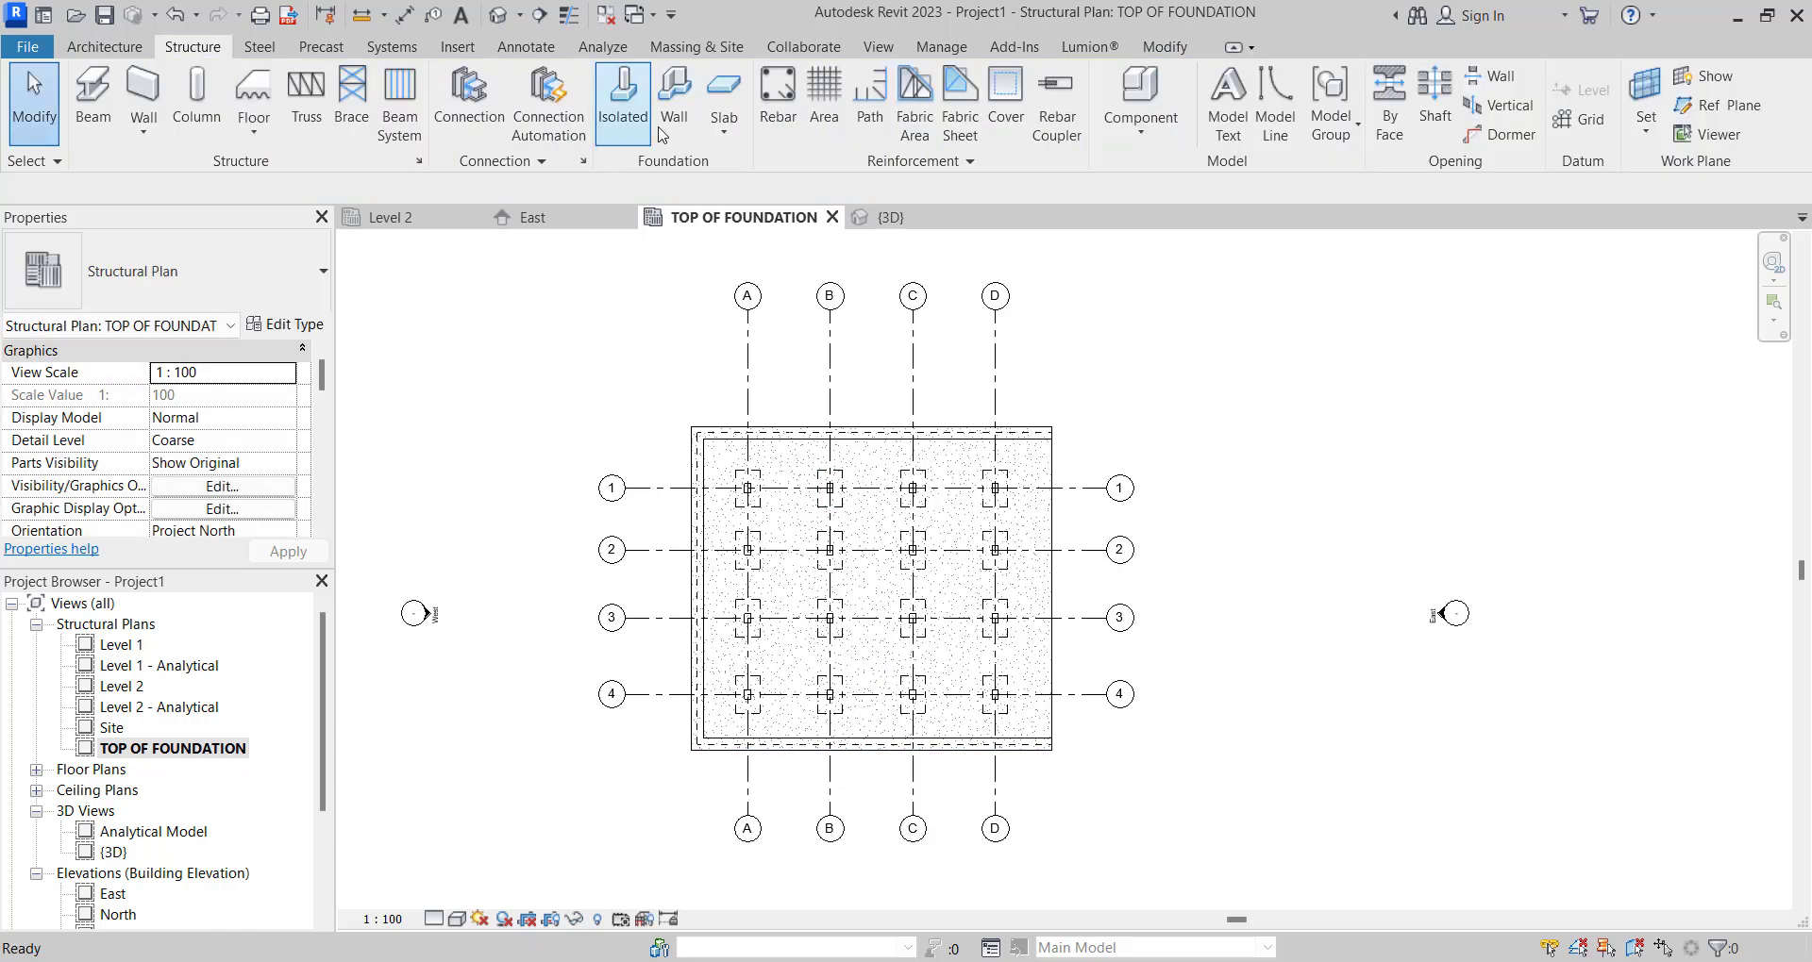
Add a Slab Edge along the foundation slab's east edge.
left_click(724, 132)
left_click(742, 224)
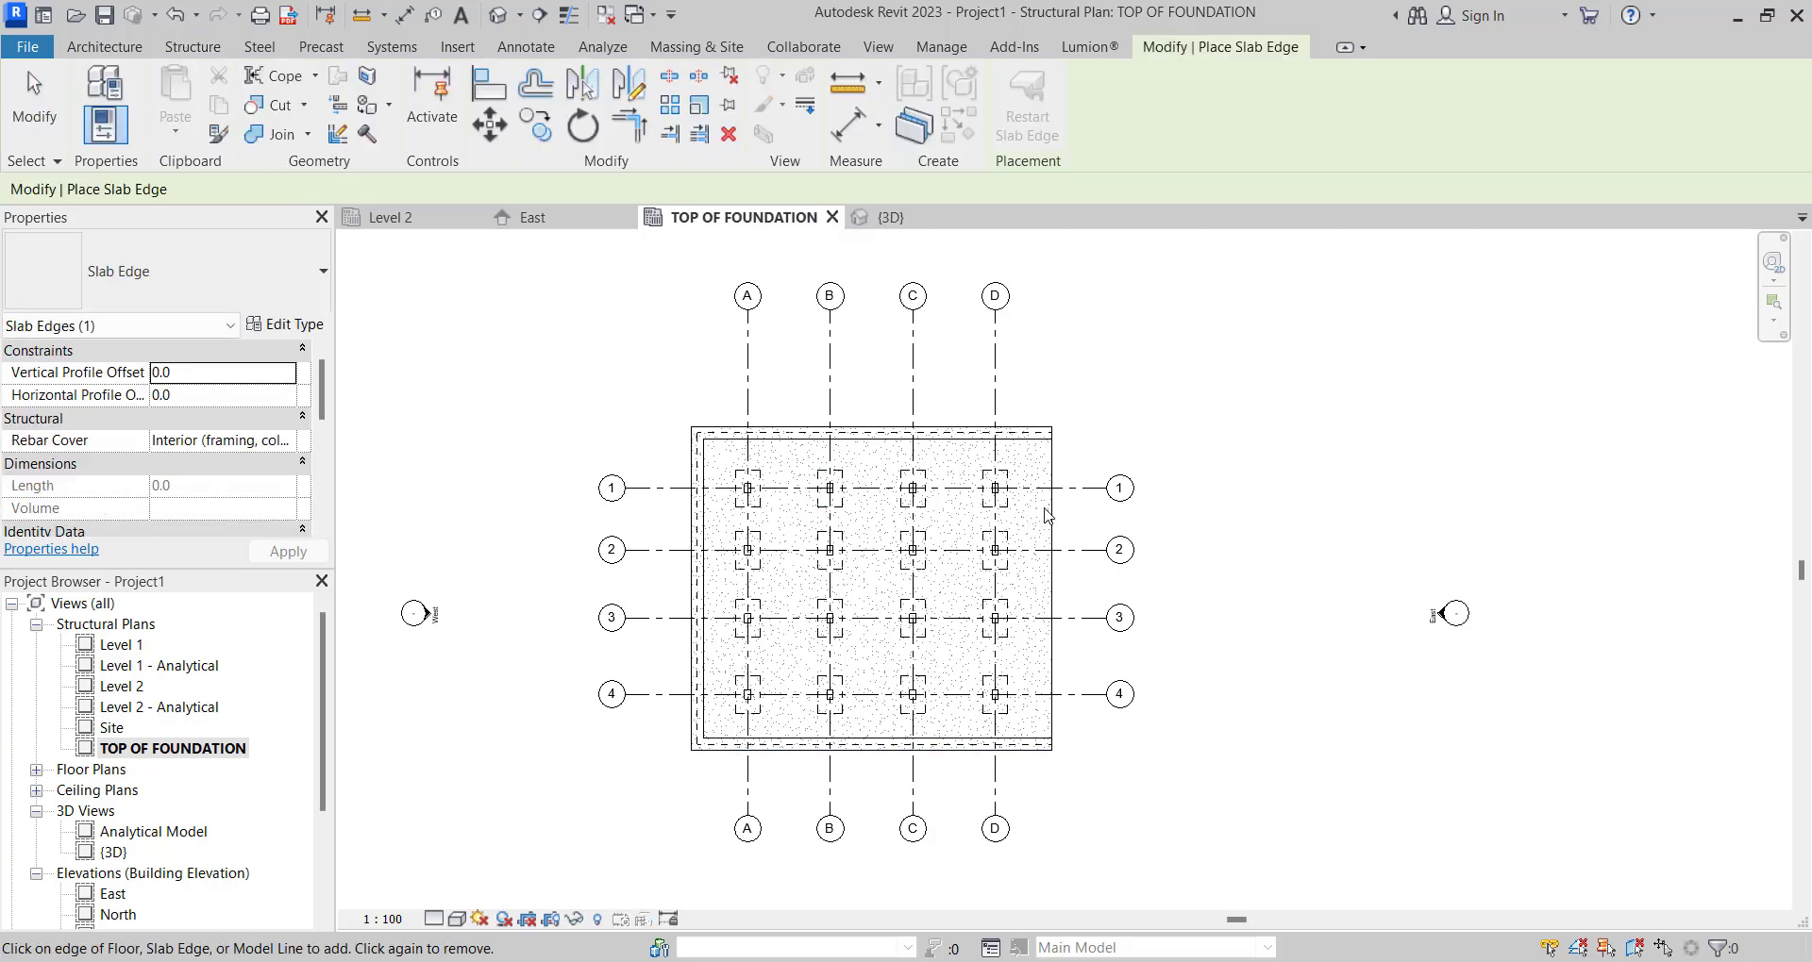
left_click(1054, 519)
scroll(859, 495, "down", 4)
scroll(720, 421, "up", 4)
key("Escape")
key("Escape")
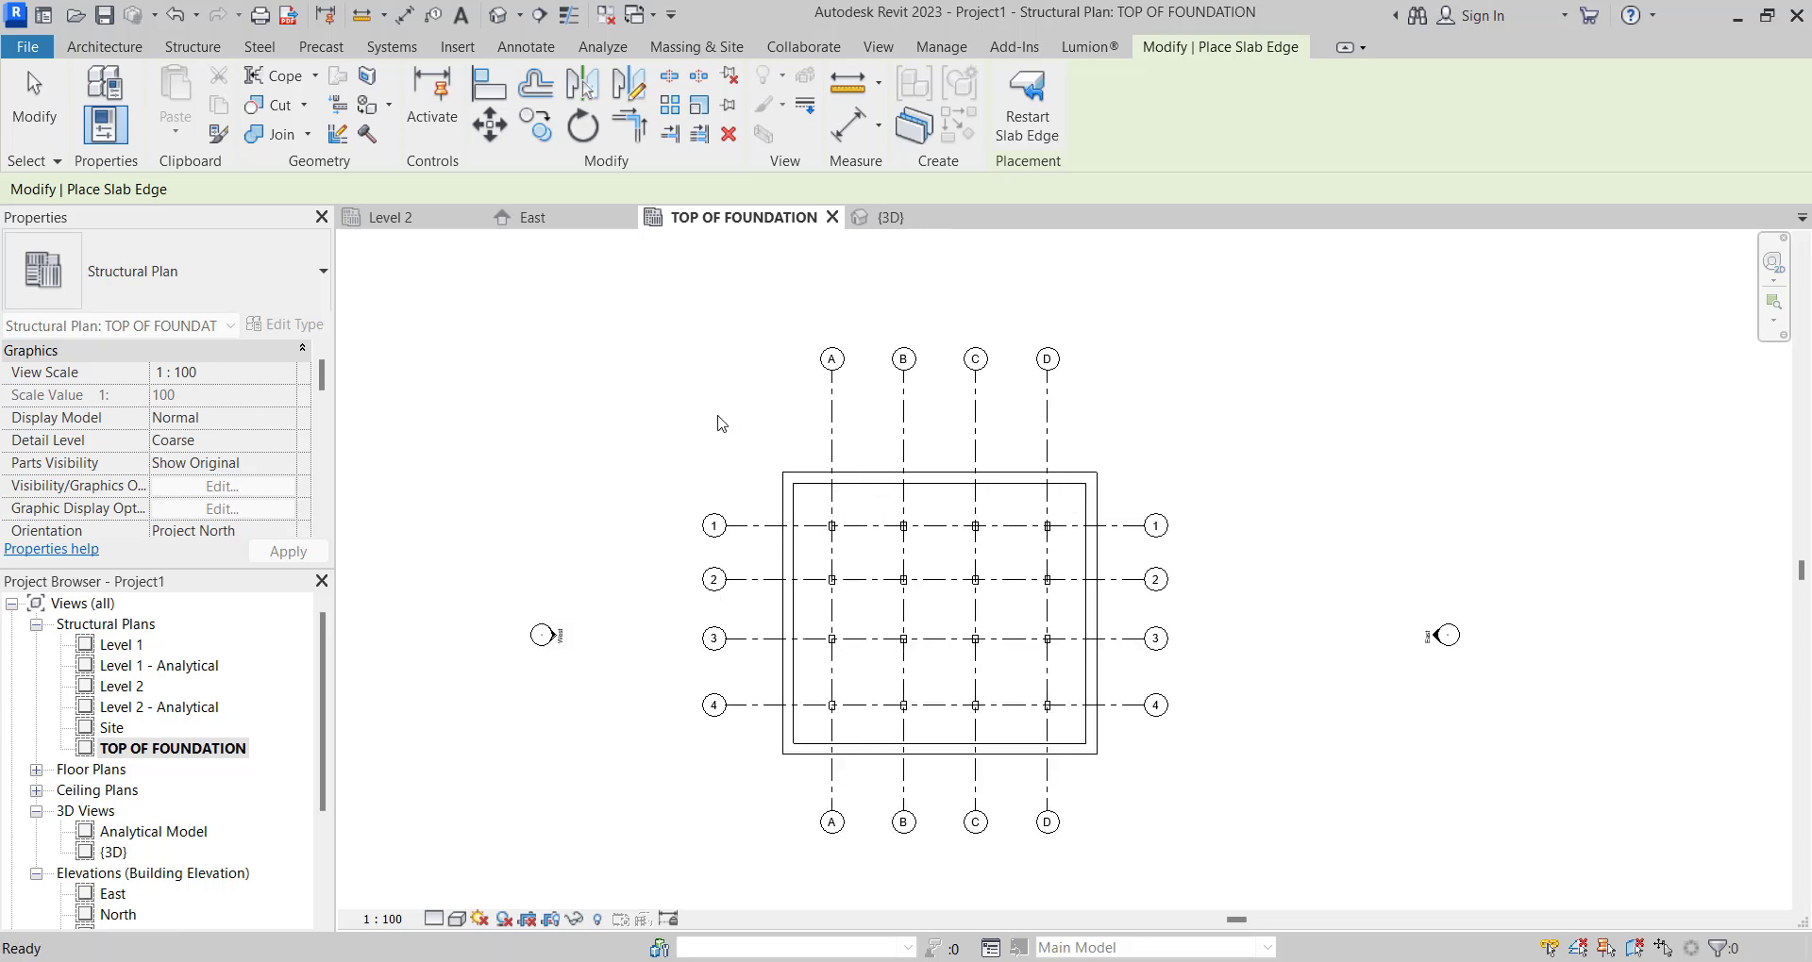
Inspect the slab edges and isolated footings from below the foundation slab in the 3D view.
left_click(892, 218)
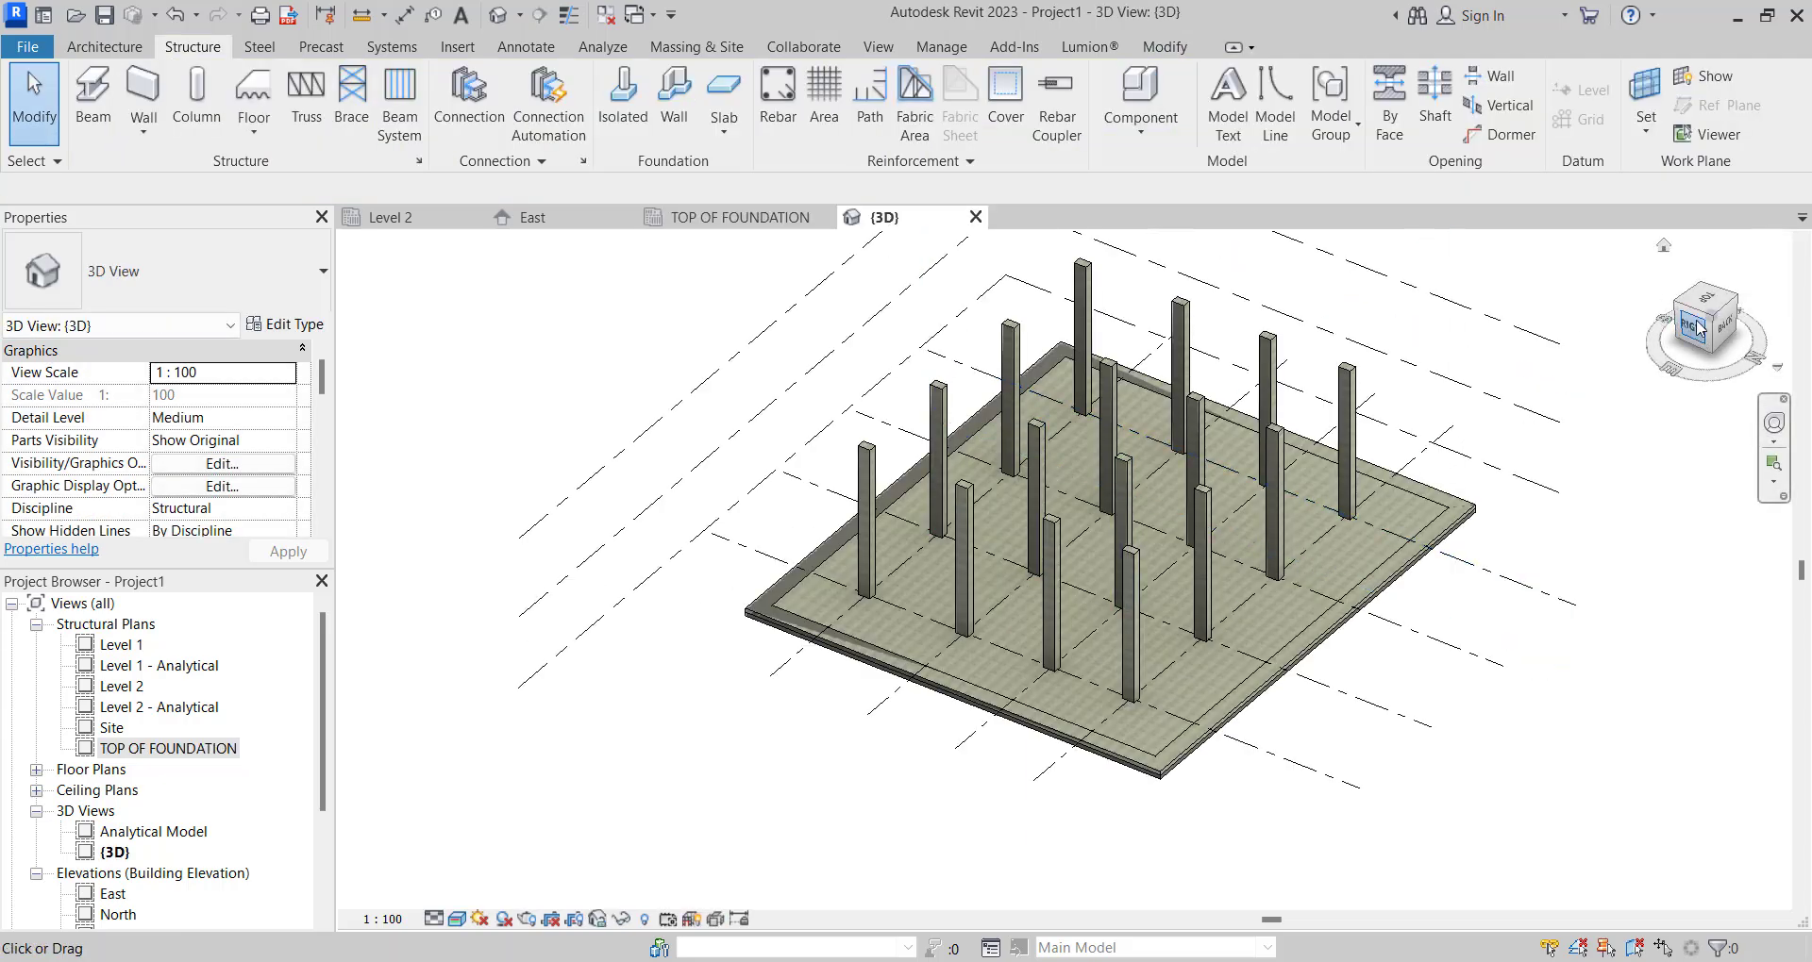
left_click_drag(1696, 328, 1187, 328)
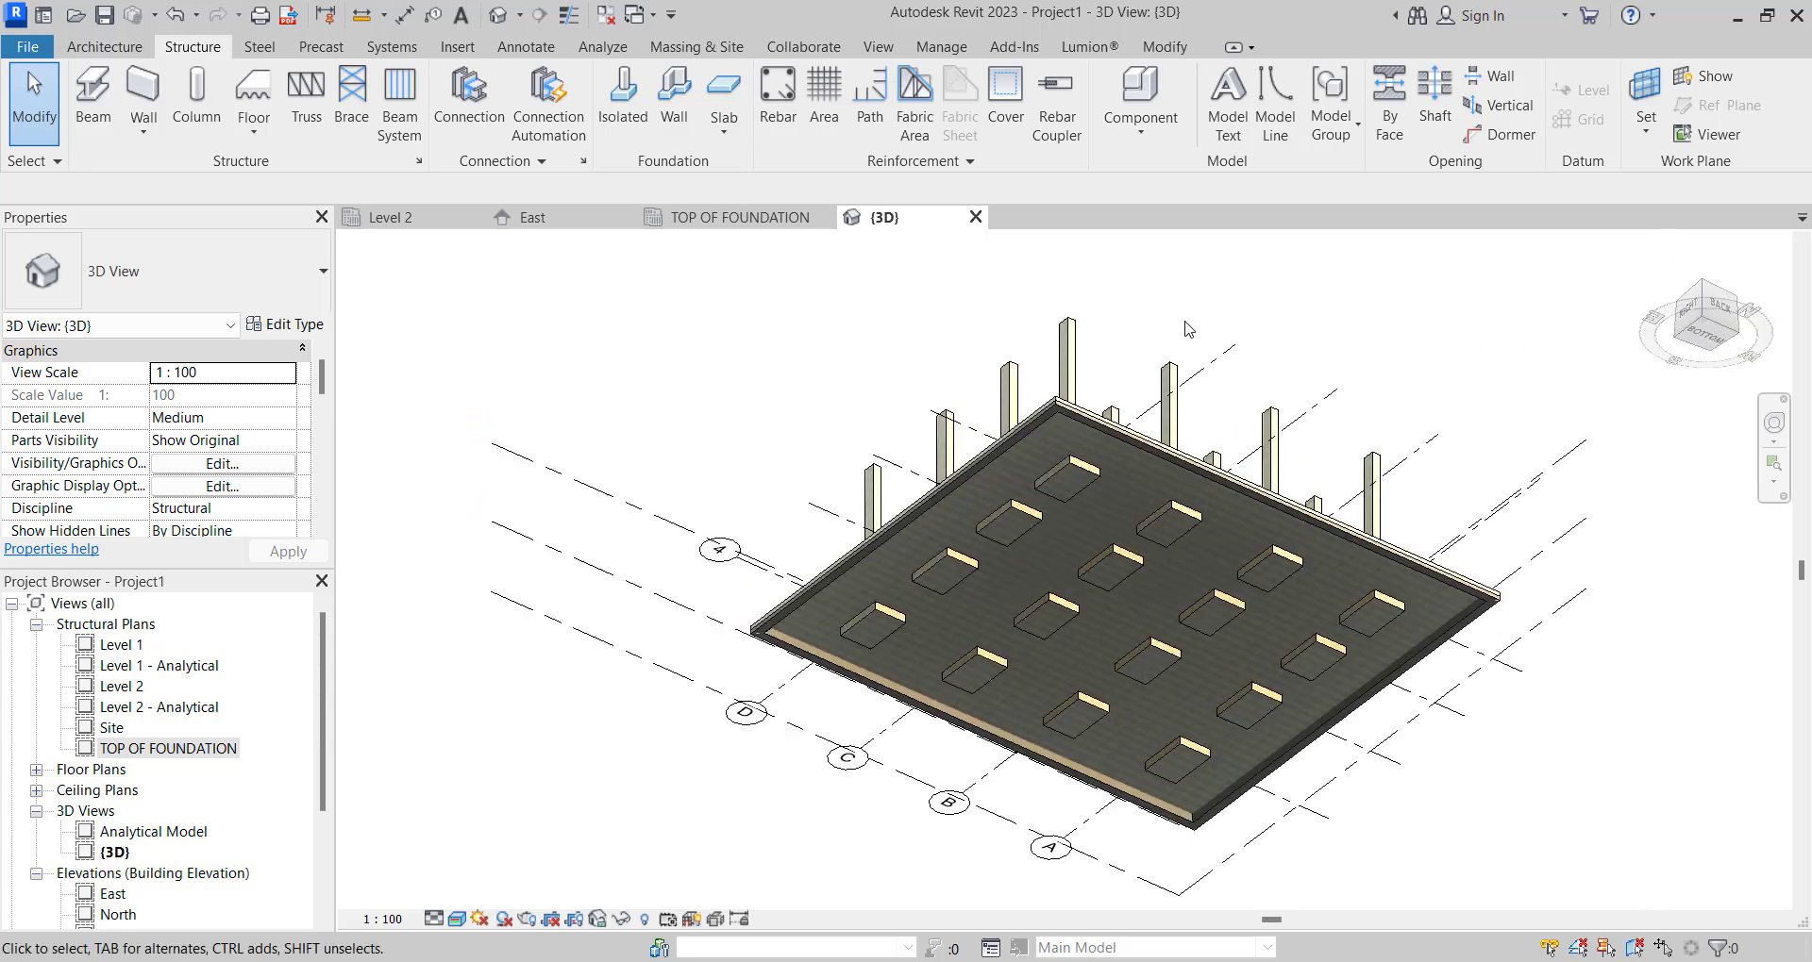
scroll(936, 570, "up", 5)
scroll(1156, 564, "down", 8)
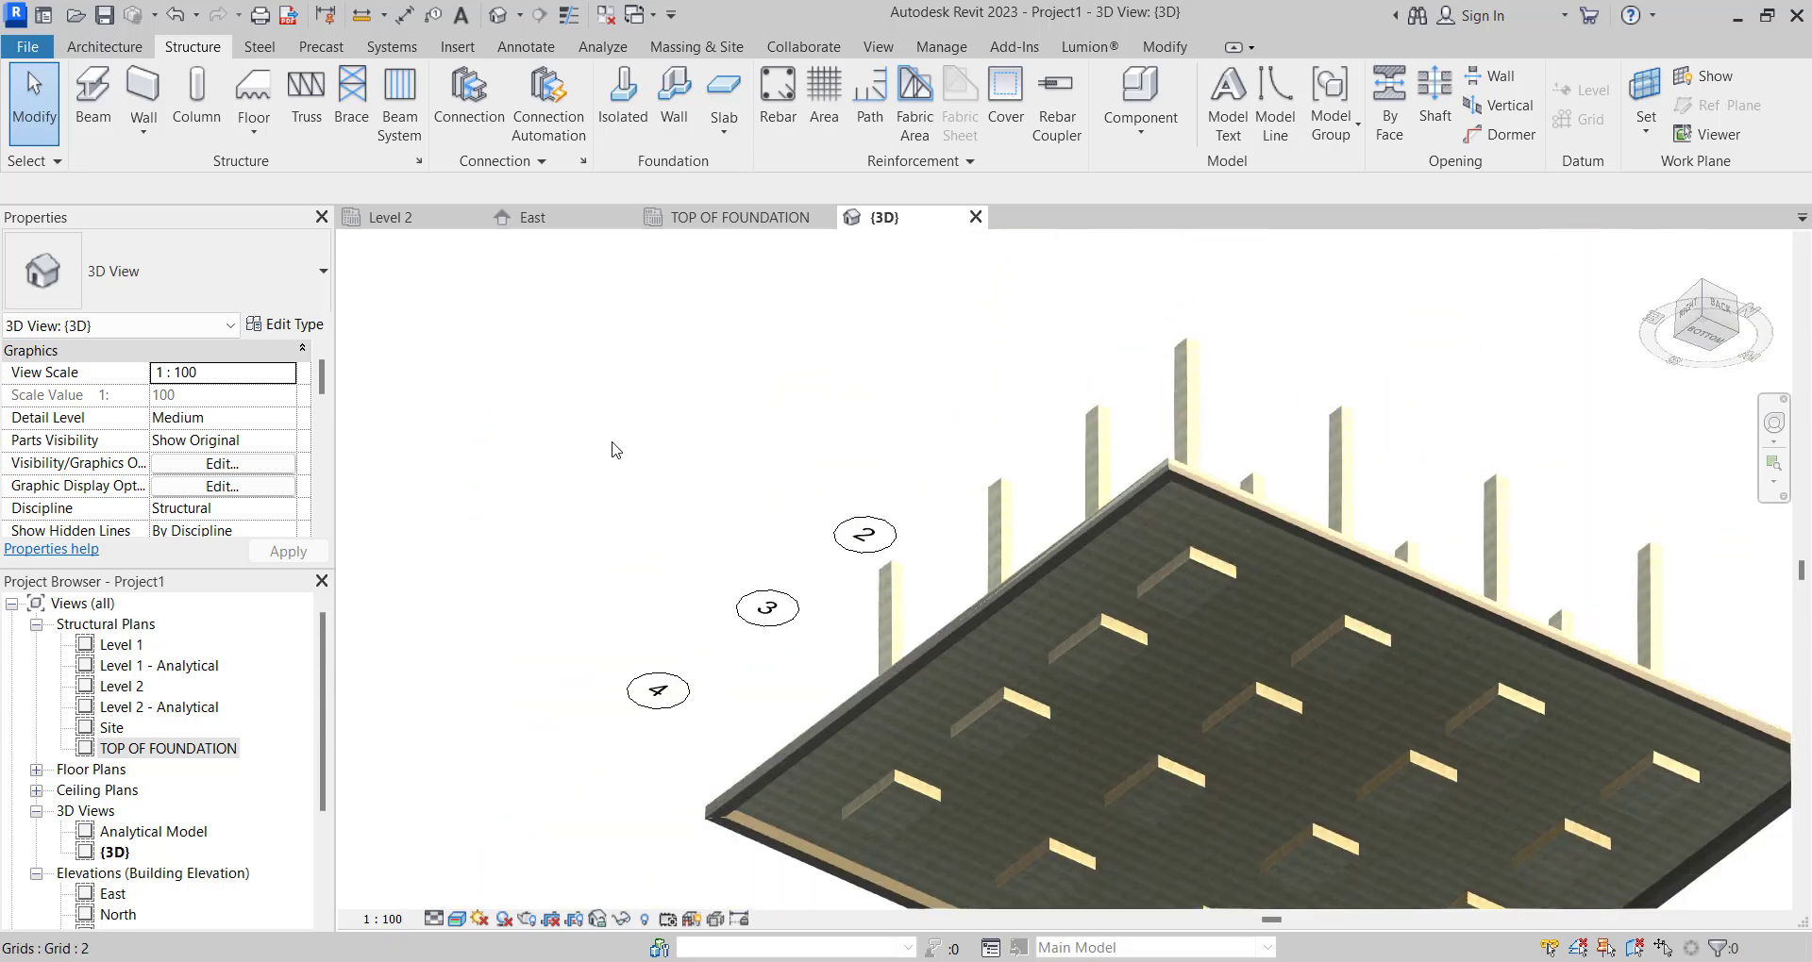
Draw a horizontal building section across the TOP OF FOUNDATION plan between grids 2 and 3, with its depth shortened to between grids 1 and 2.
left_click(740, 218)
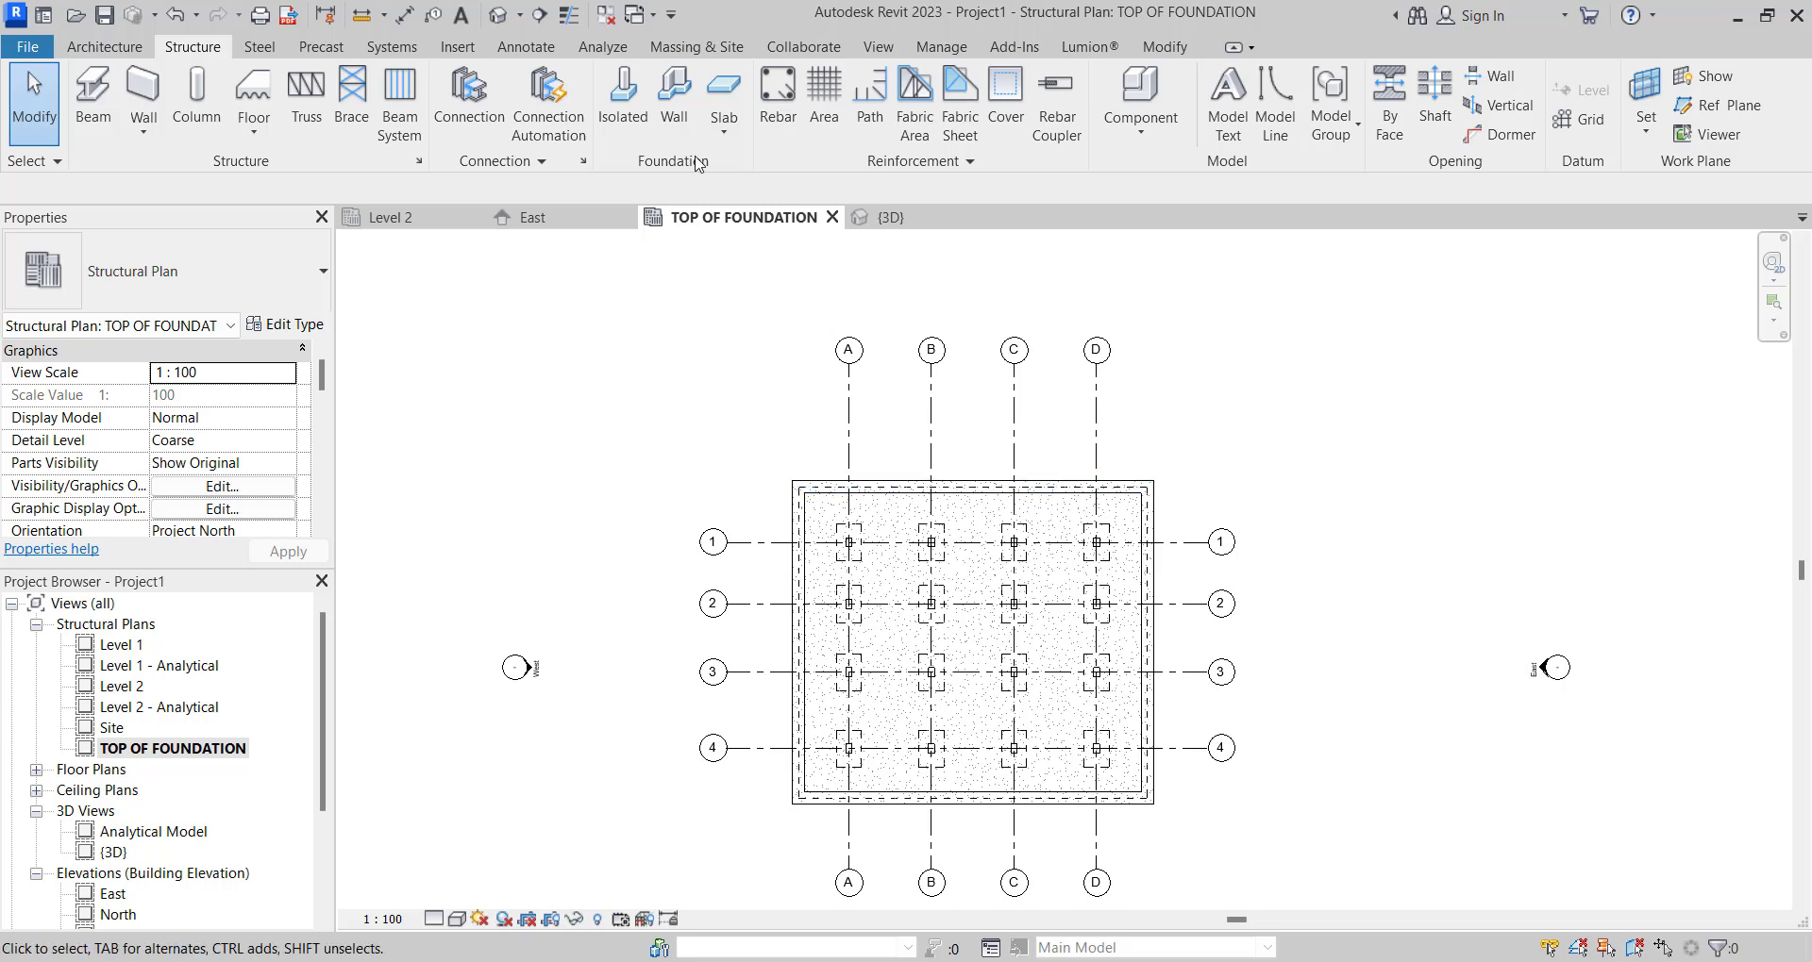
left_click(538, 14)
left_click(719, 634)
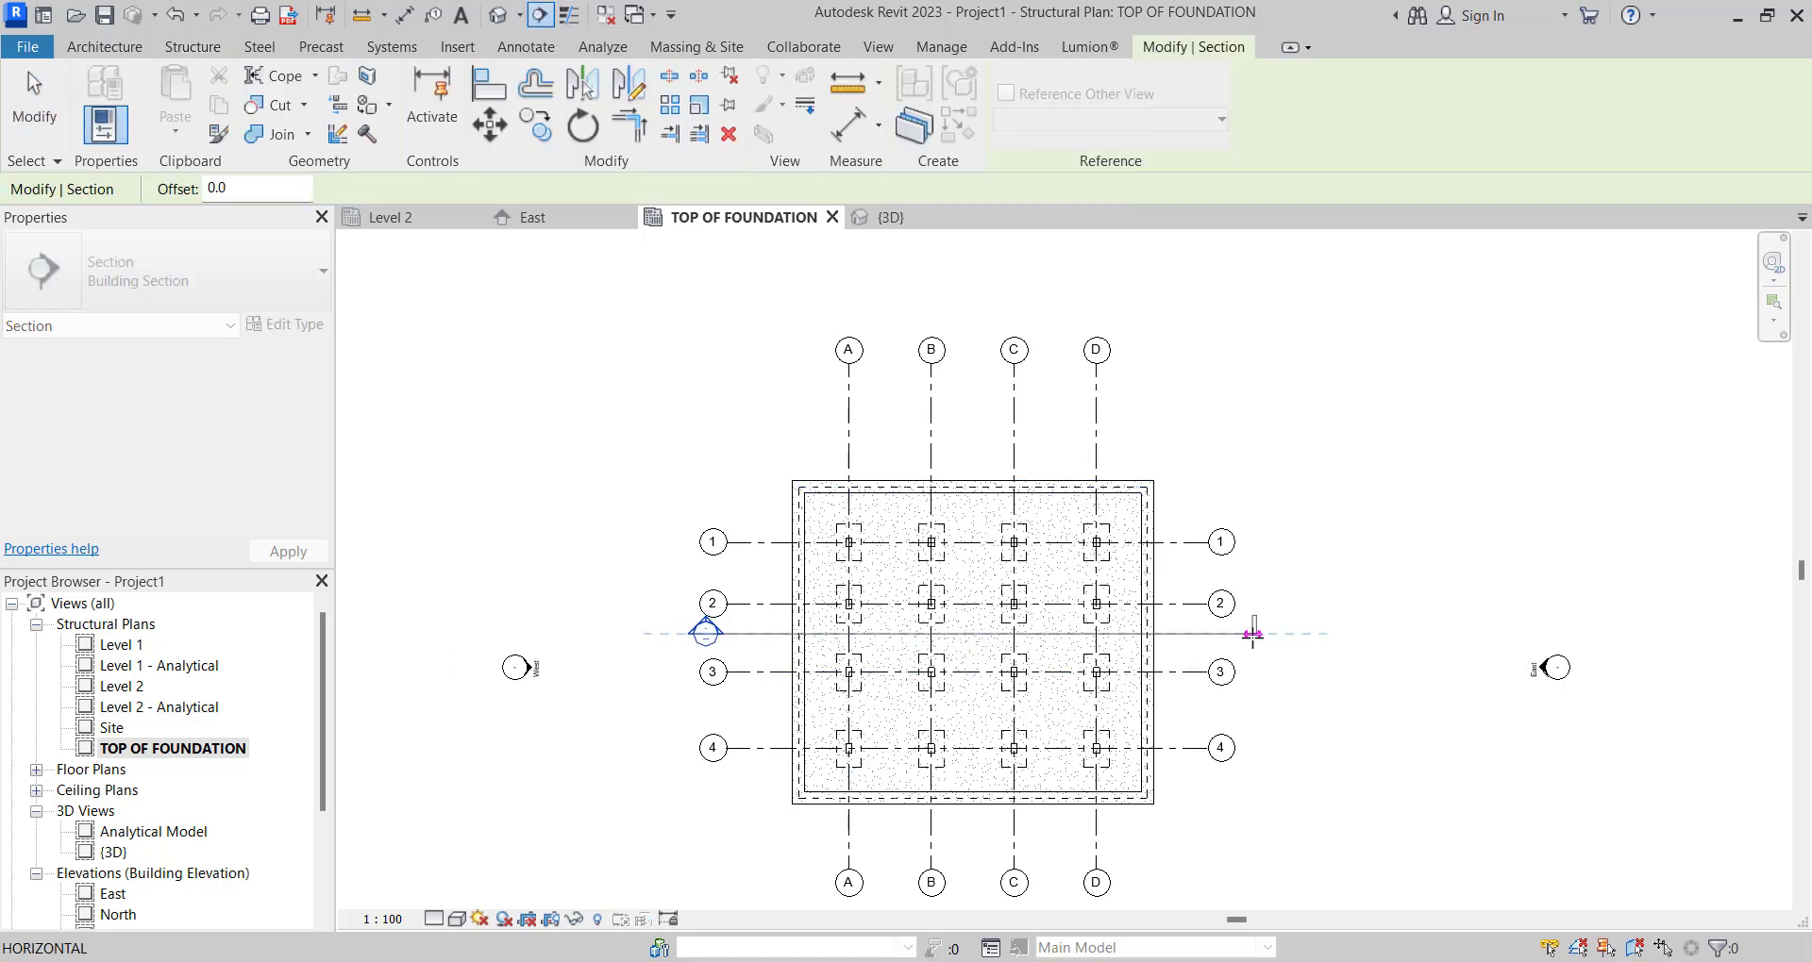
left_click(1243, 634)
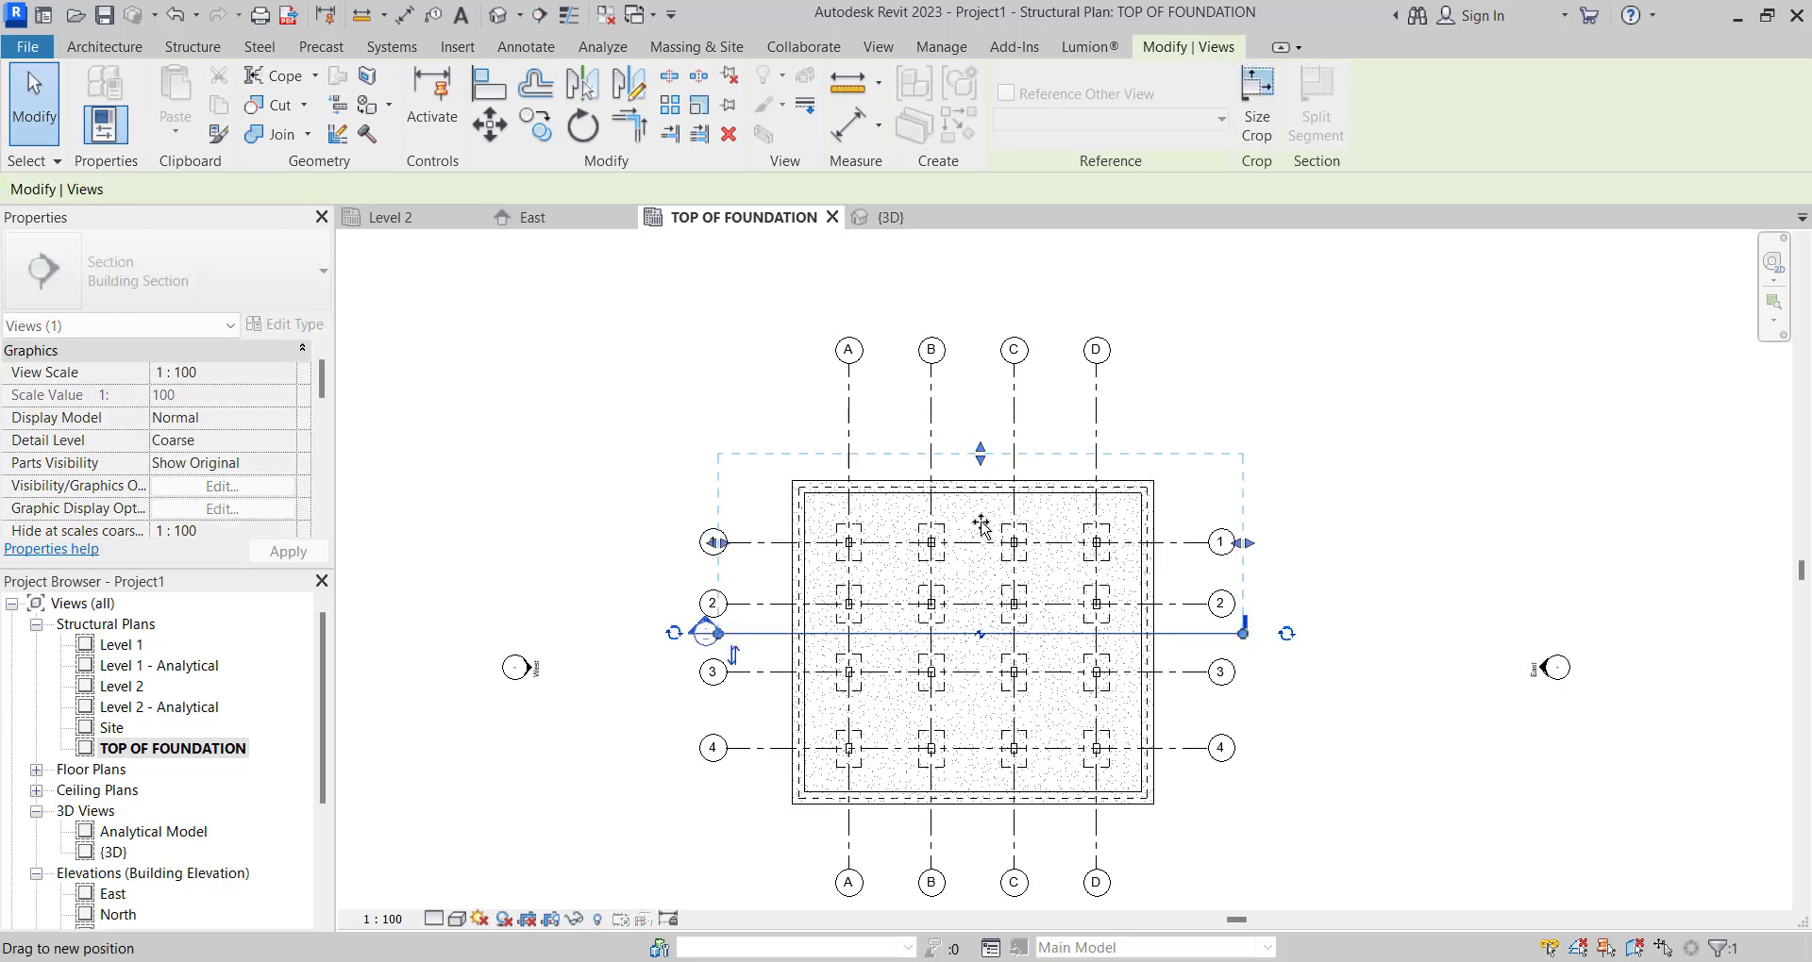
left_click(734, 563)
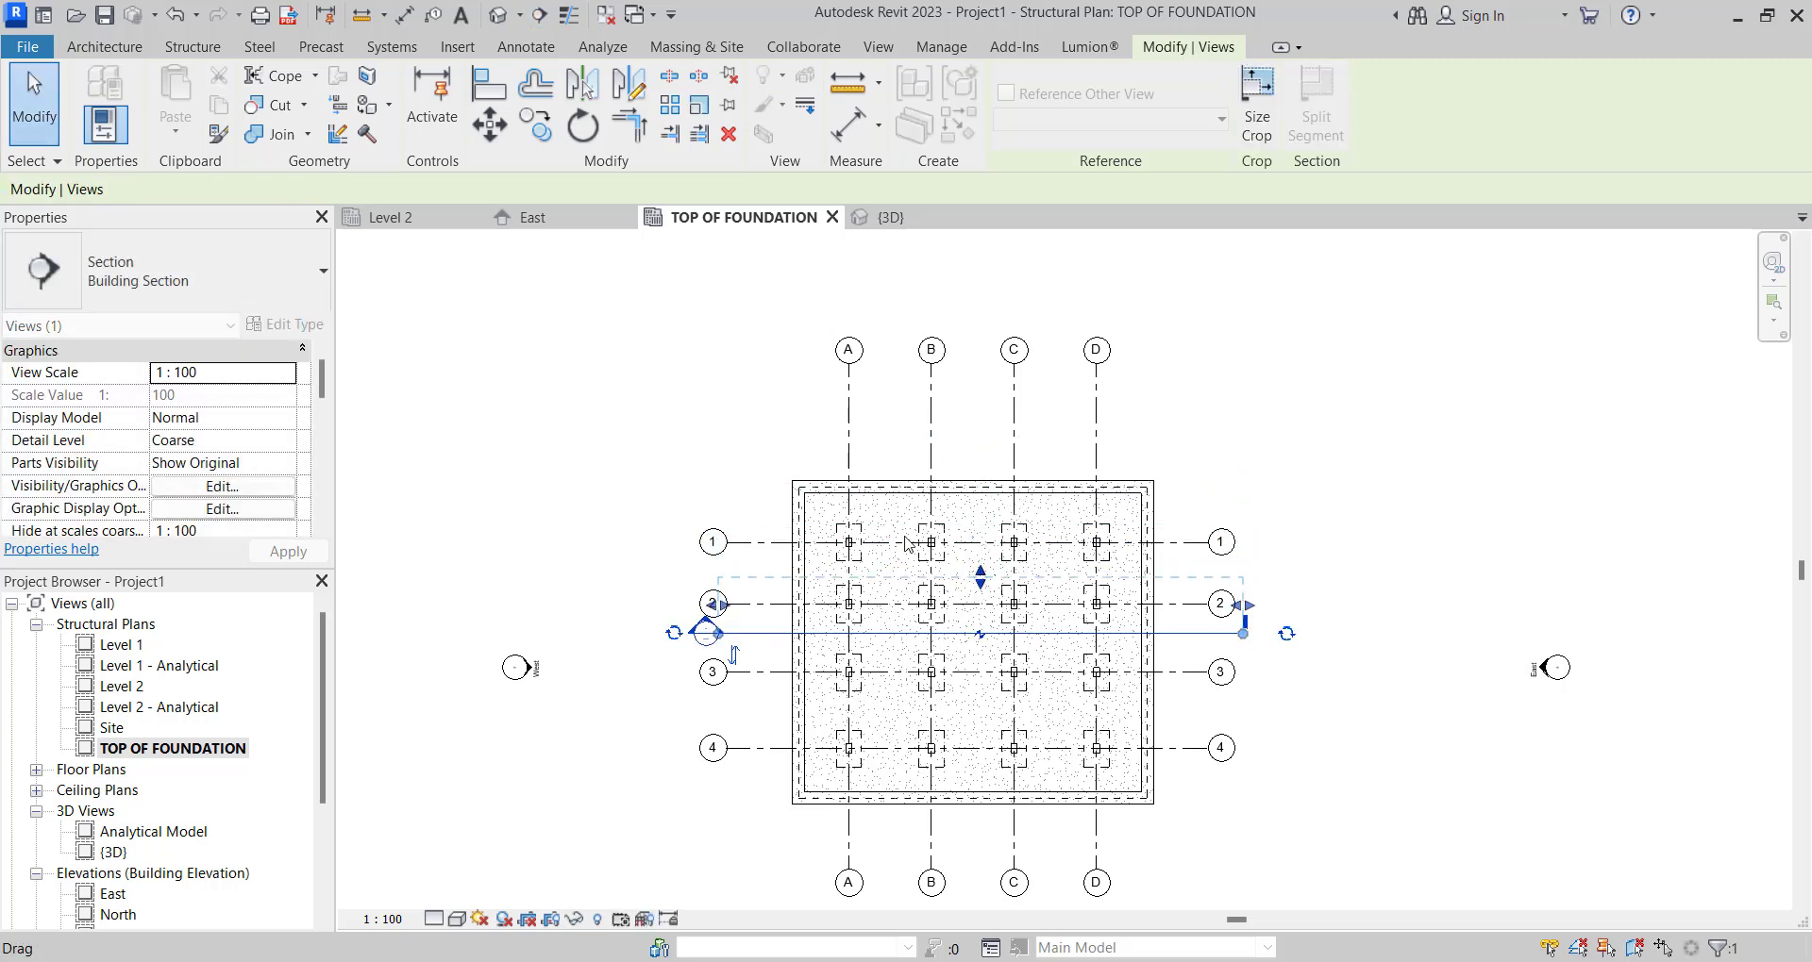
Open the Section 1 view and extend the TOP OF FOUNDATION level head westward, clear of the slab end.
double_click(708, 633)
scroll(619, 695, "up", 3)
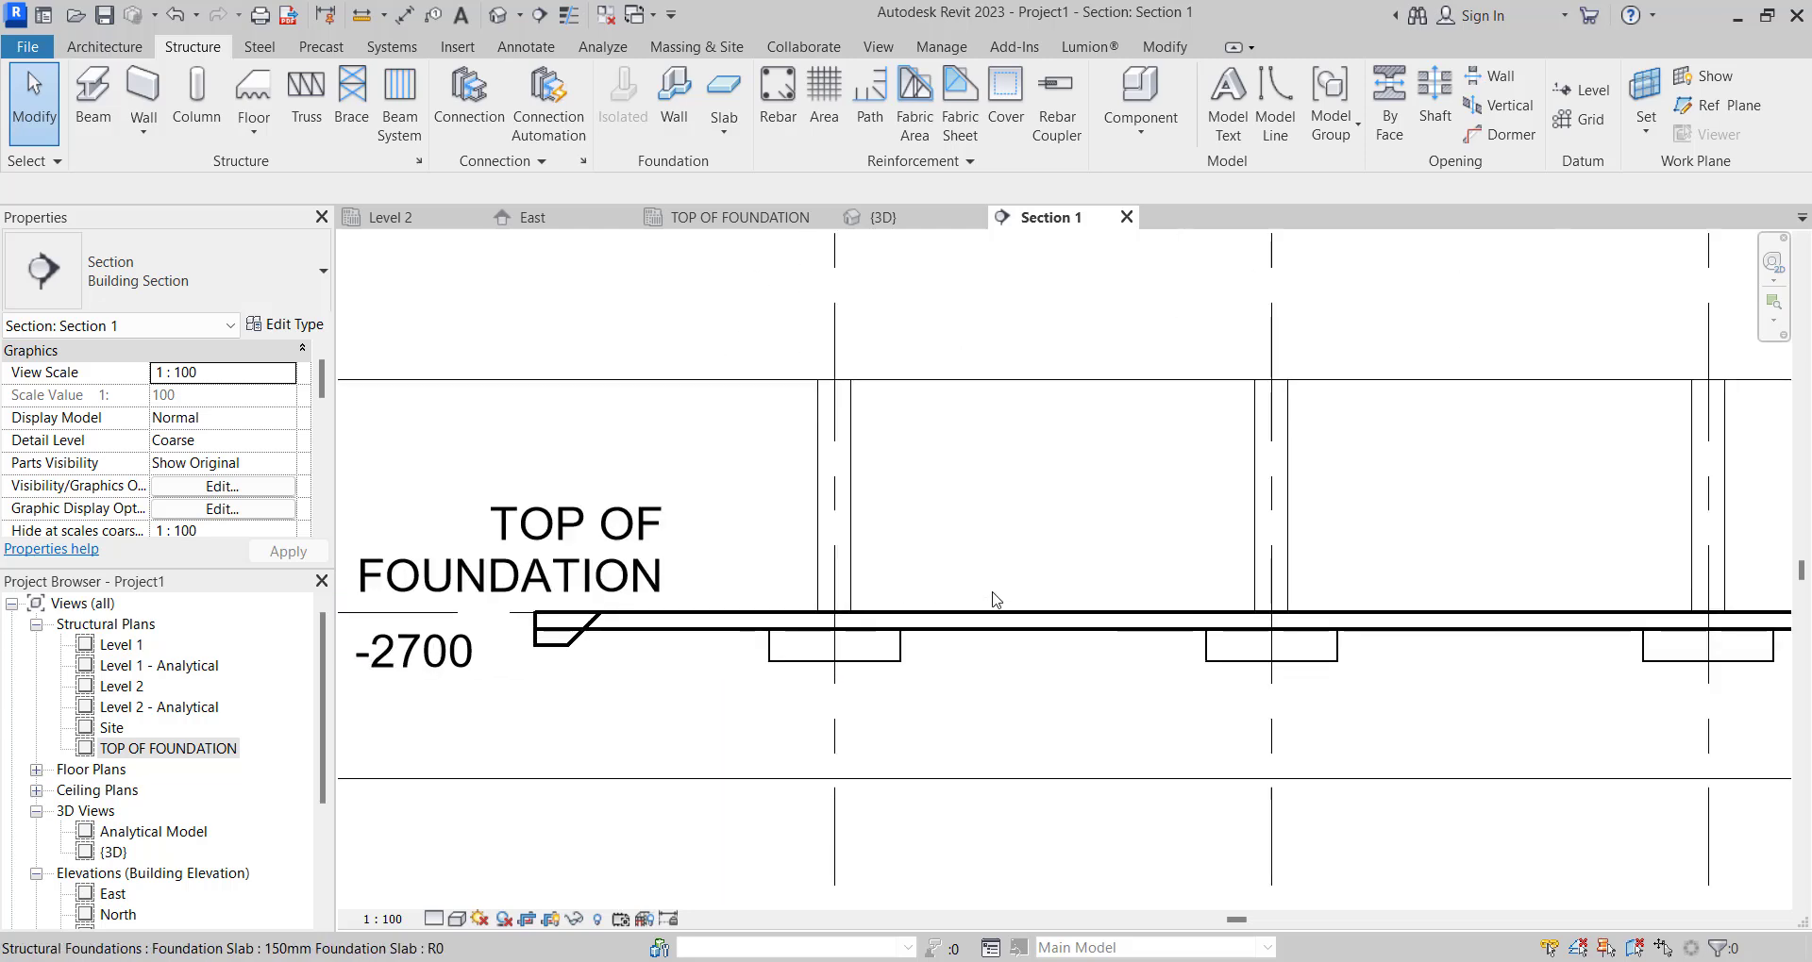
scroll(720, 647, "down", 5)
scroll(651, 658, "up", 1)
scroll(680, 658, "down", 1)
left_click(700, 659)
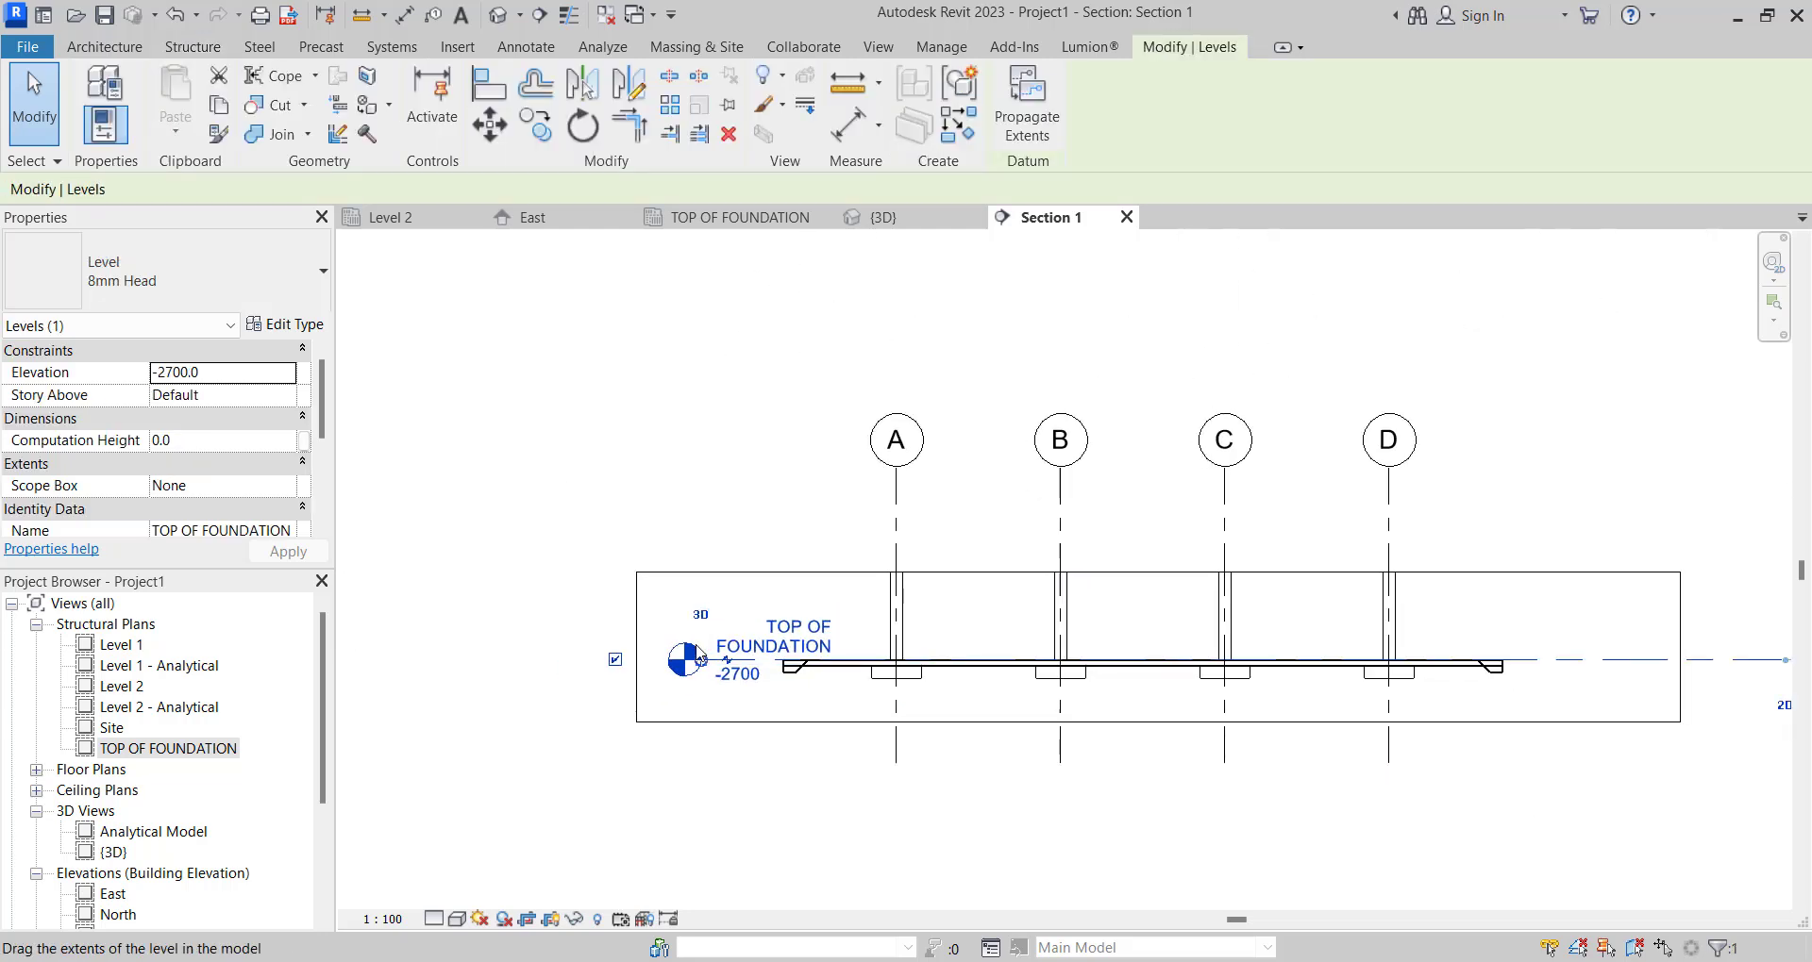
scroll(789, 720, "up", 4)
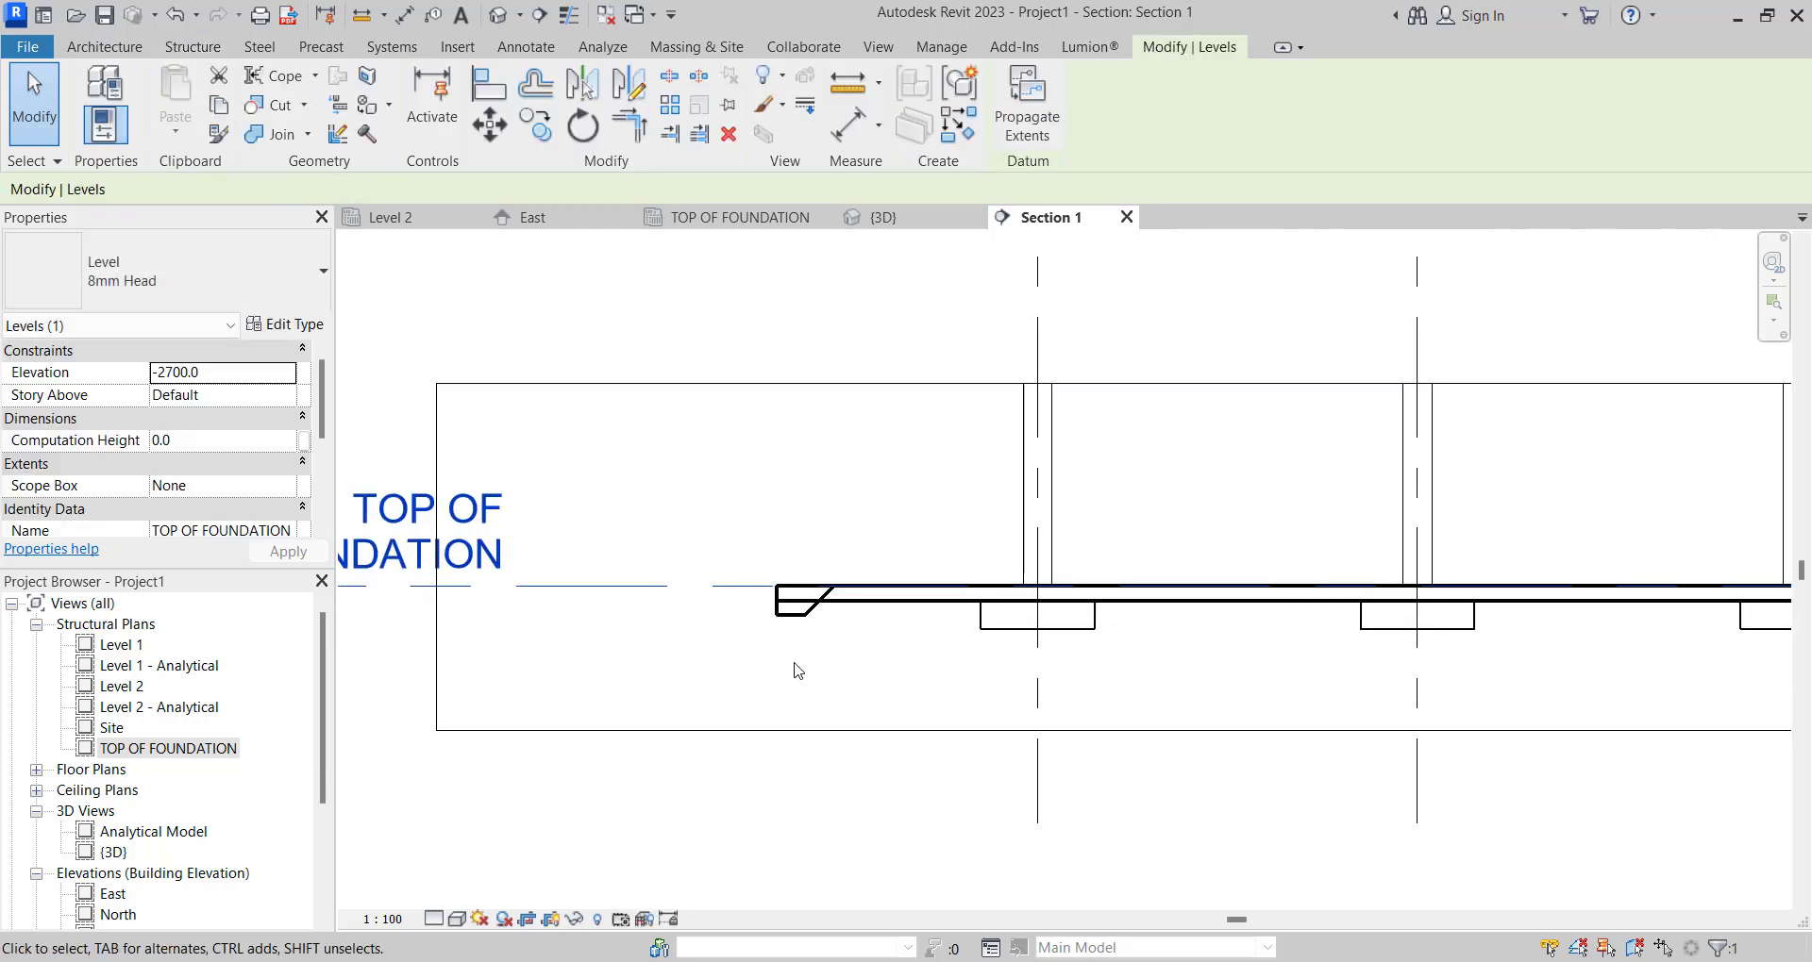
left_click(828, 632)
scroll(828, 631, "up", 3)
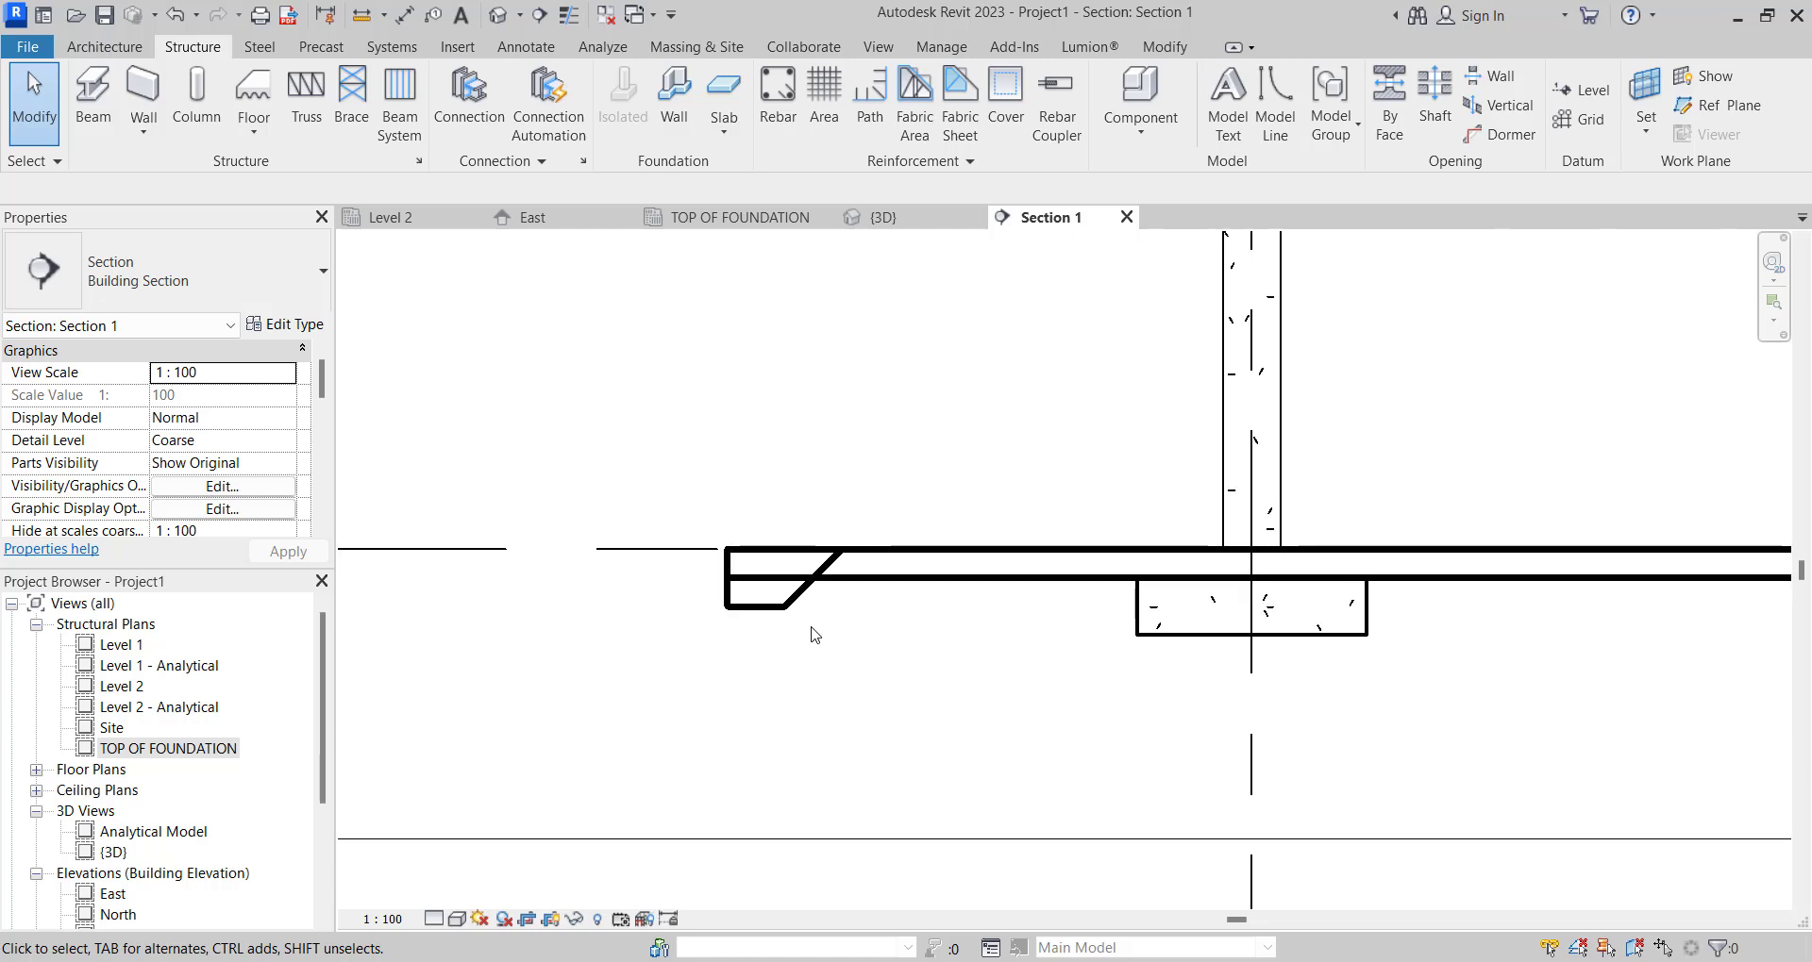
Join the geometry of the foundation slab and its west slab edge in Section 1.
left_click(1158, 47)
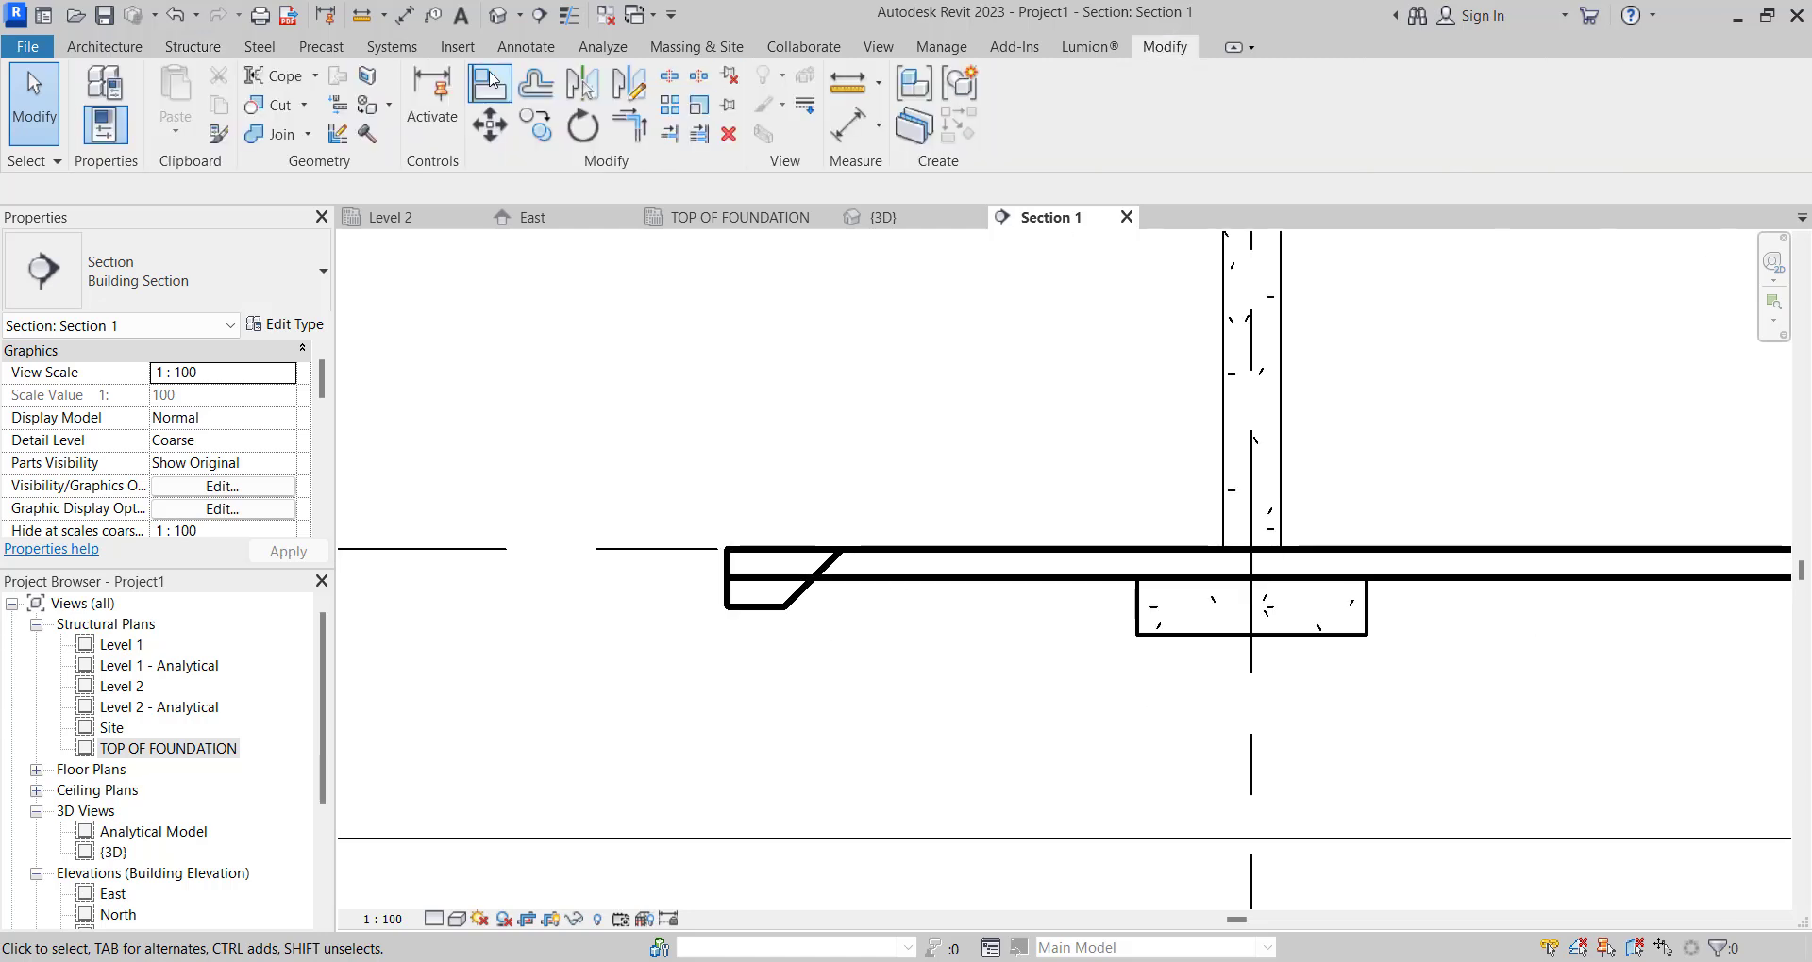
left_click(850, 571)
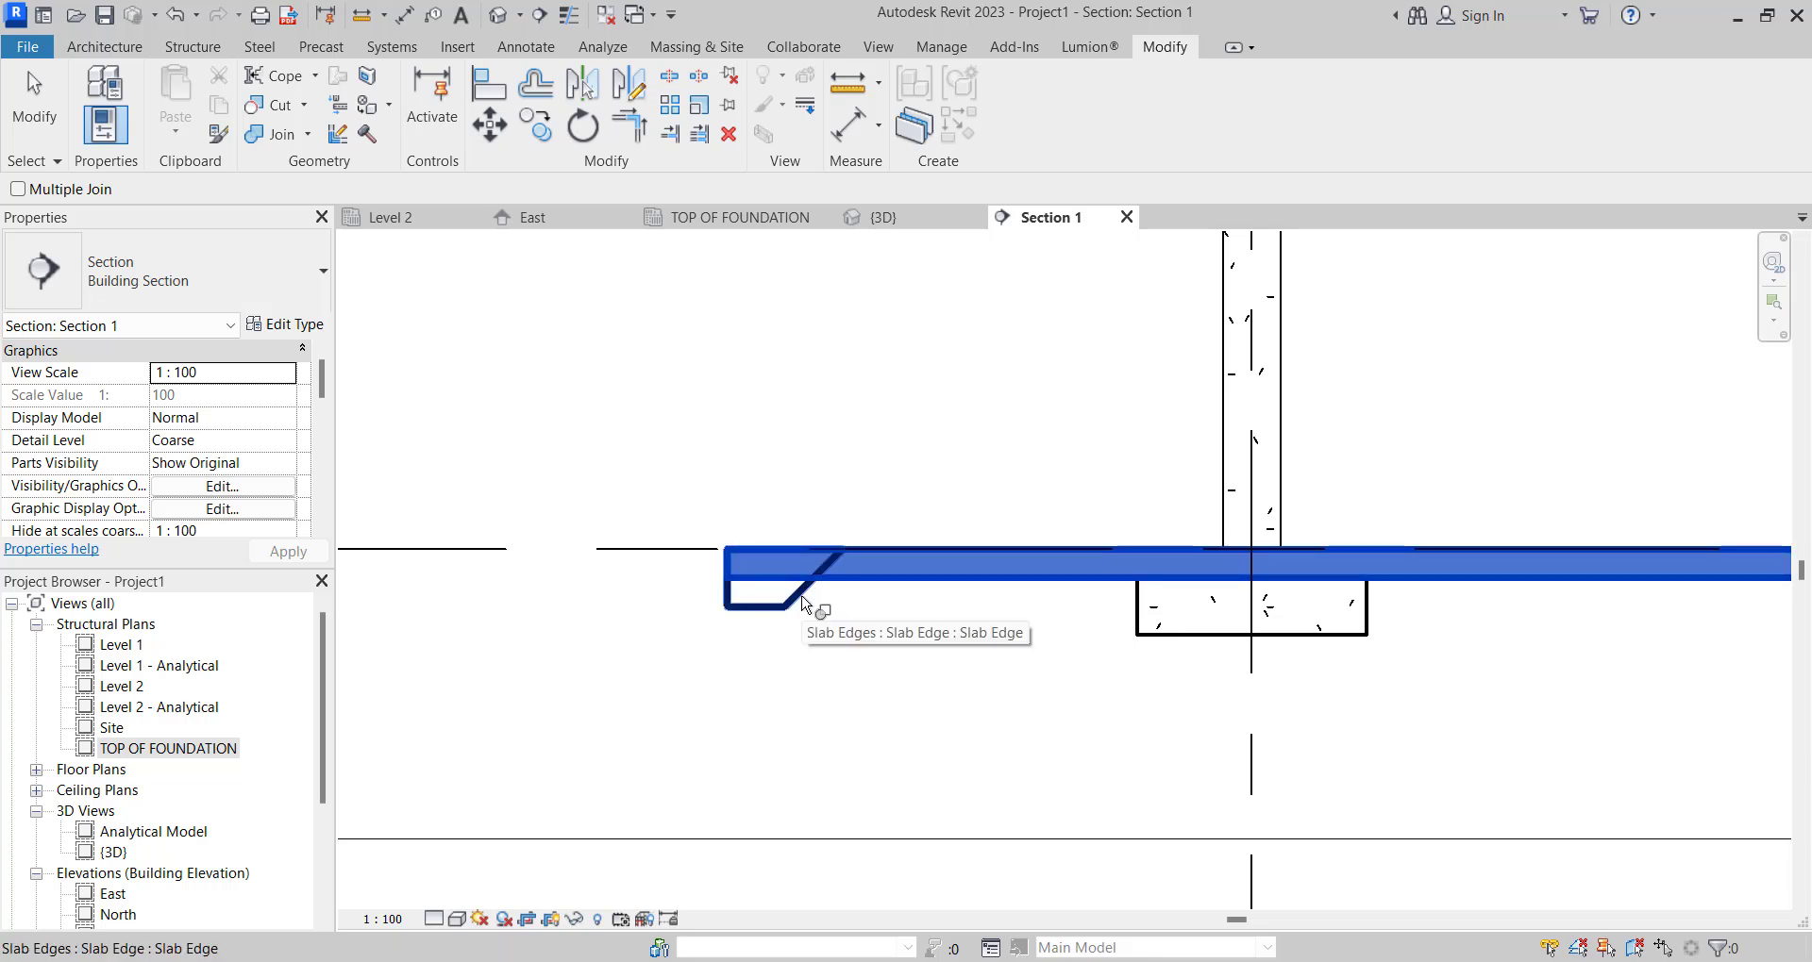
left_click(803, 604)
Join the geometry of the foundation slab and its east slab edge in Section 1.
scroll(698, 533, "down", 5)
scroll(1236, 571, "up", 5)
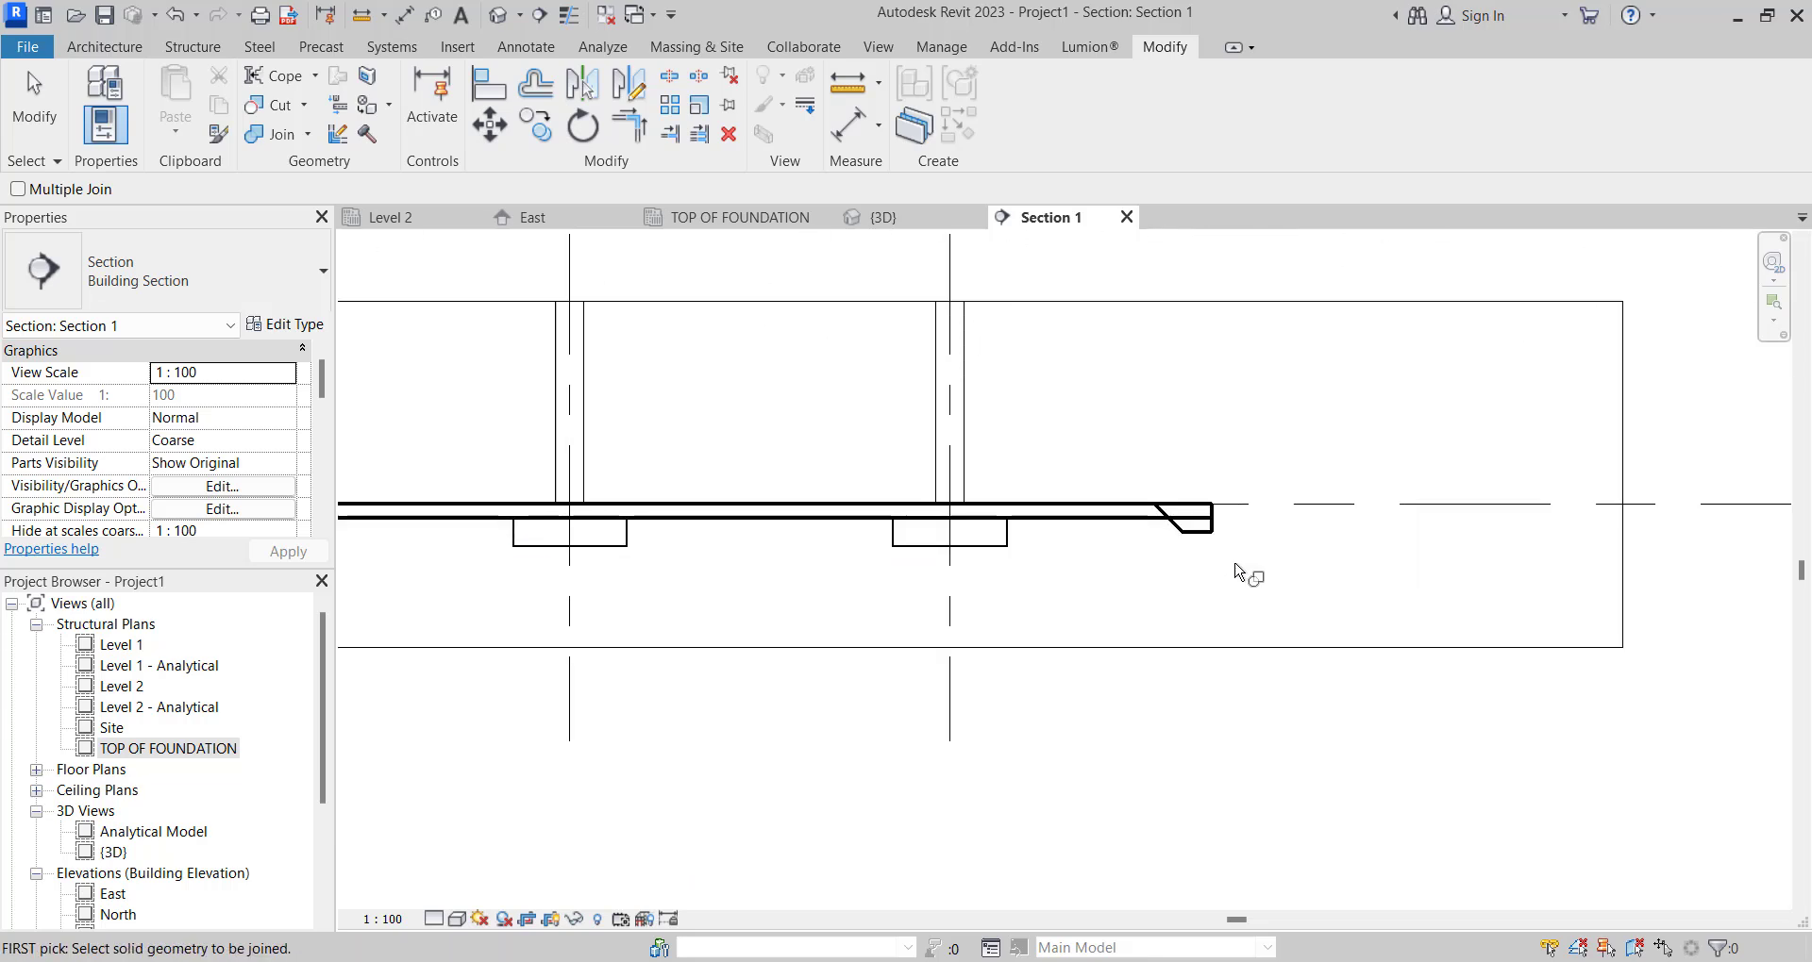
scroll(1227, 566, "up", 3)
left_click(1186, 534)
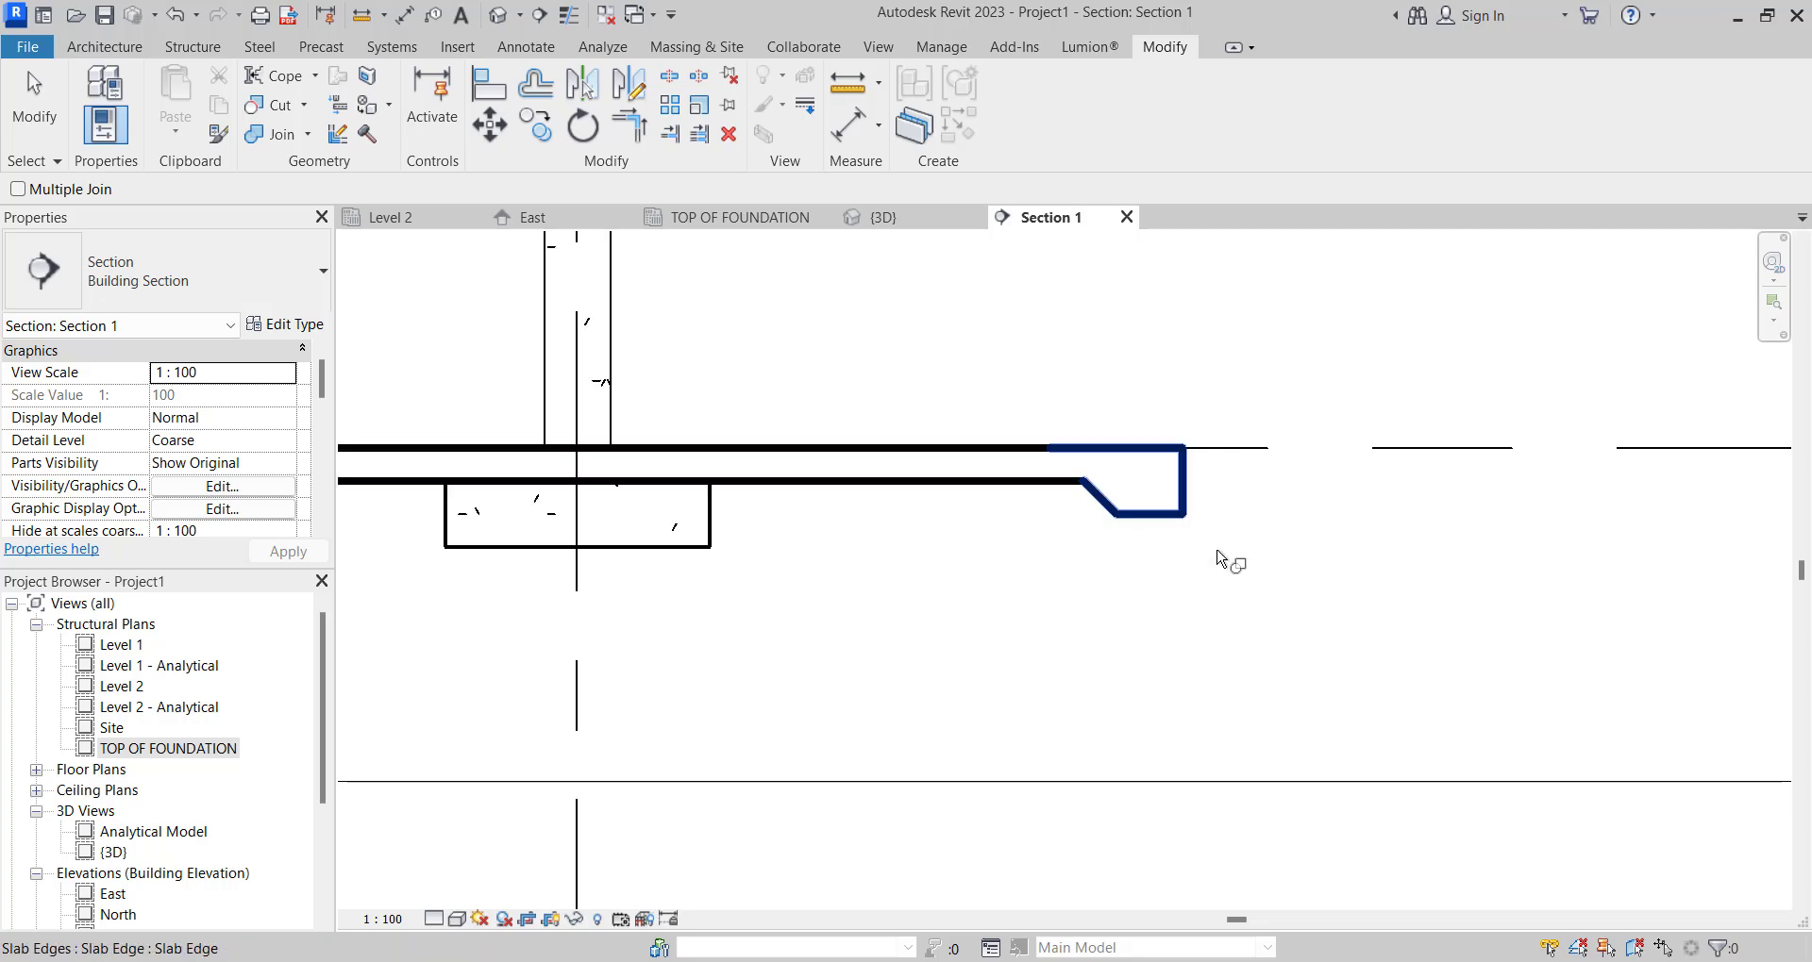
scroll(1217, 559, "down", 8)
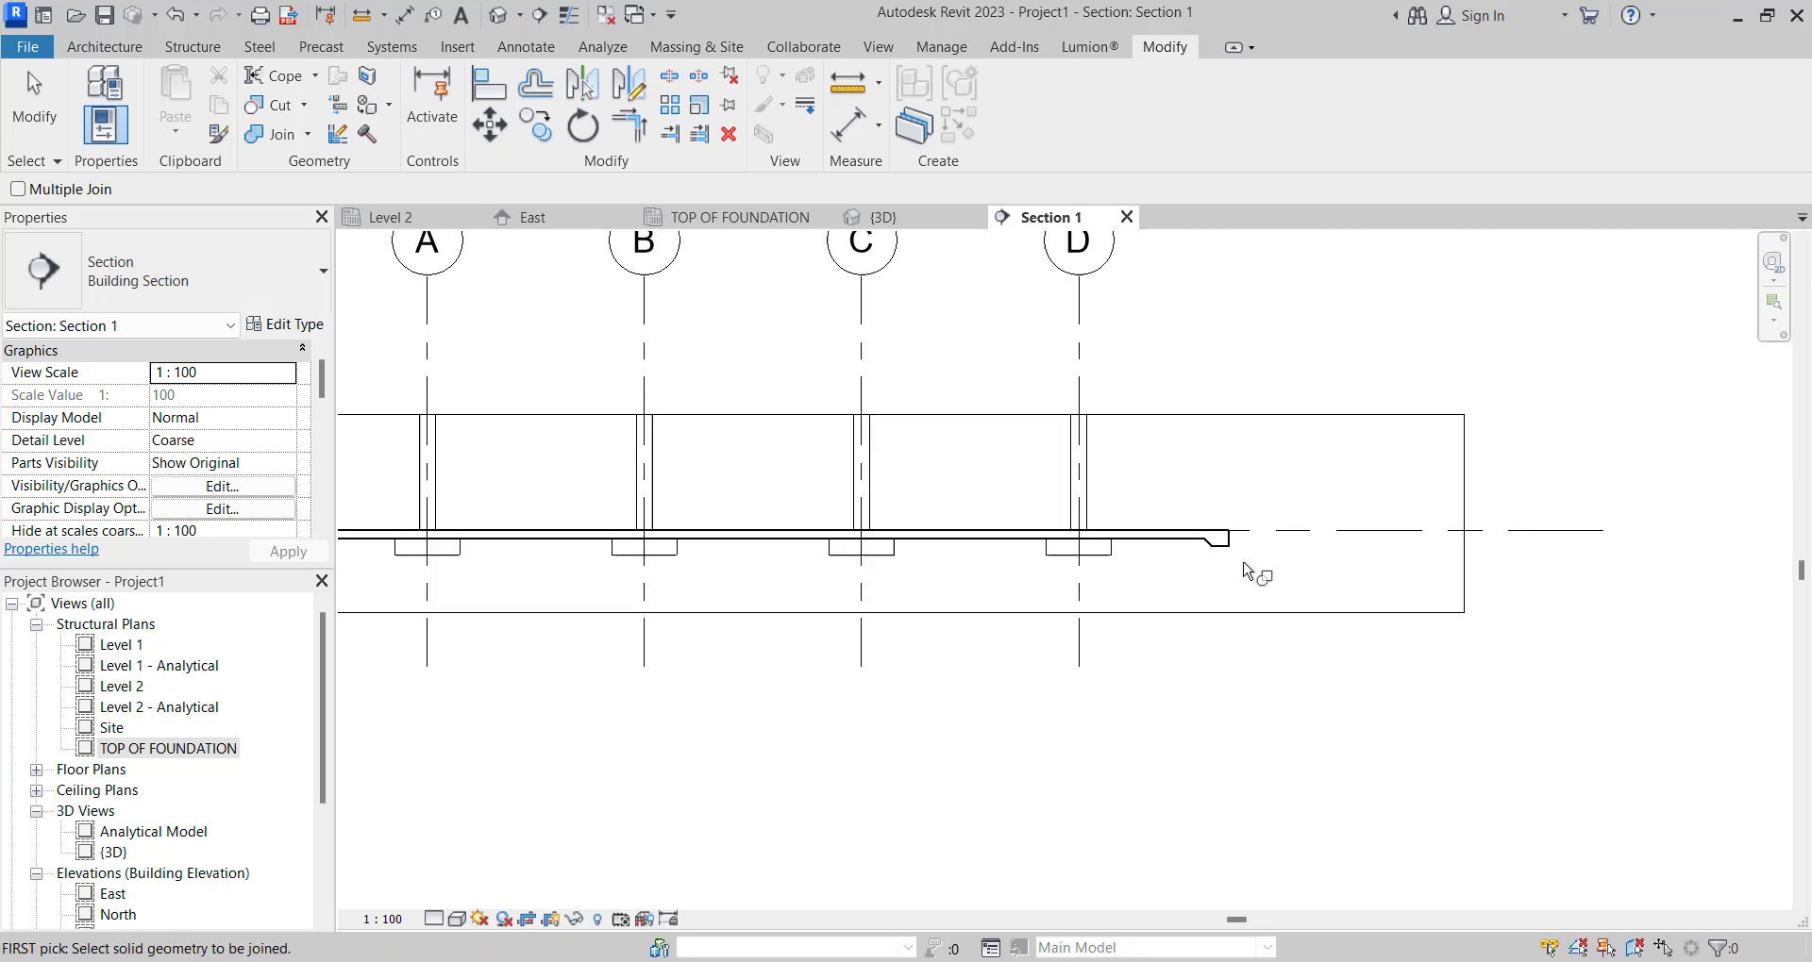
Draw a vertical building section through the TOP OF FOUNDATION plan between grids B and C, looking east.
double_click(188, 750)
scroll(858, 513, "up", 5)
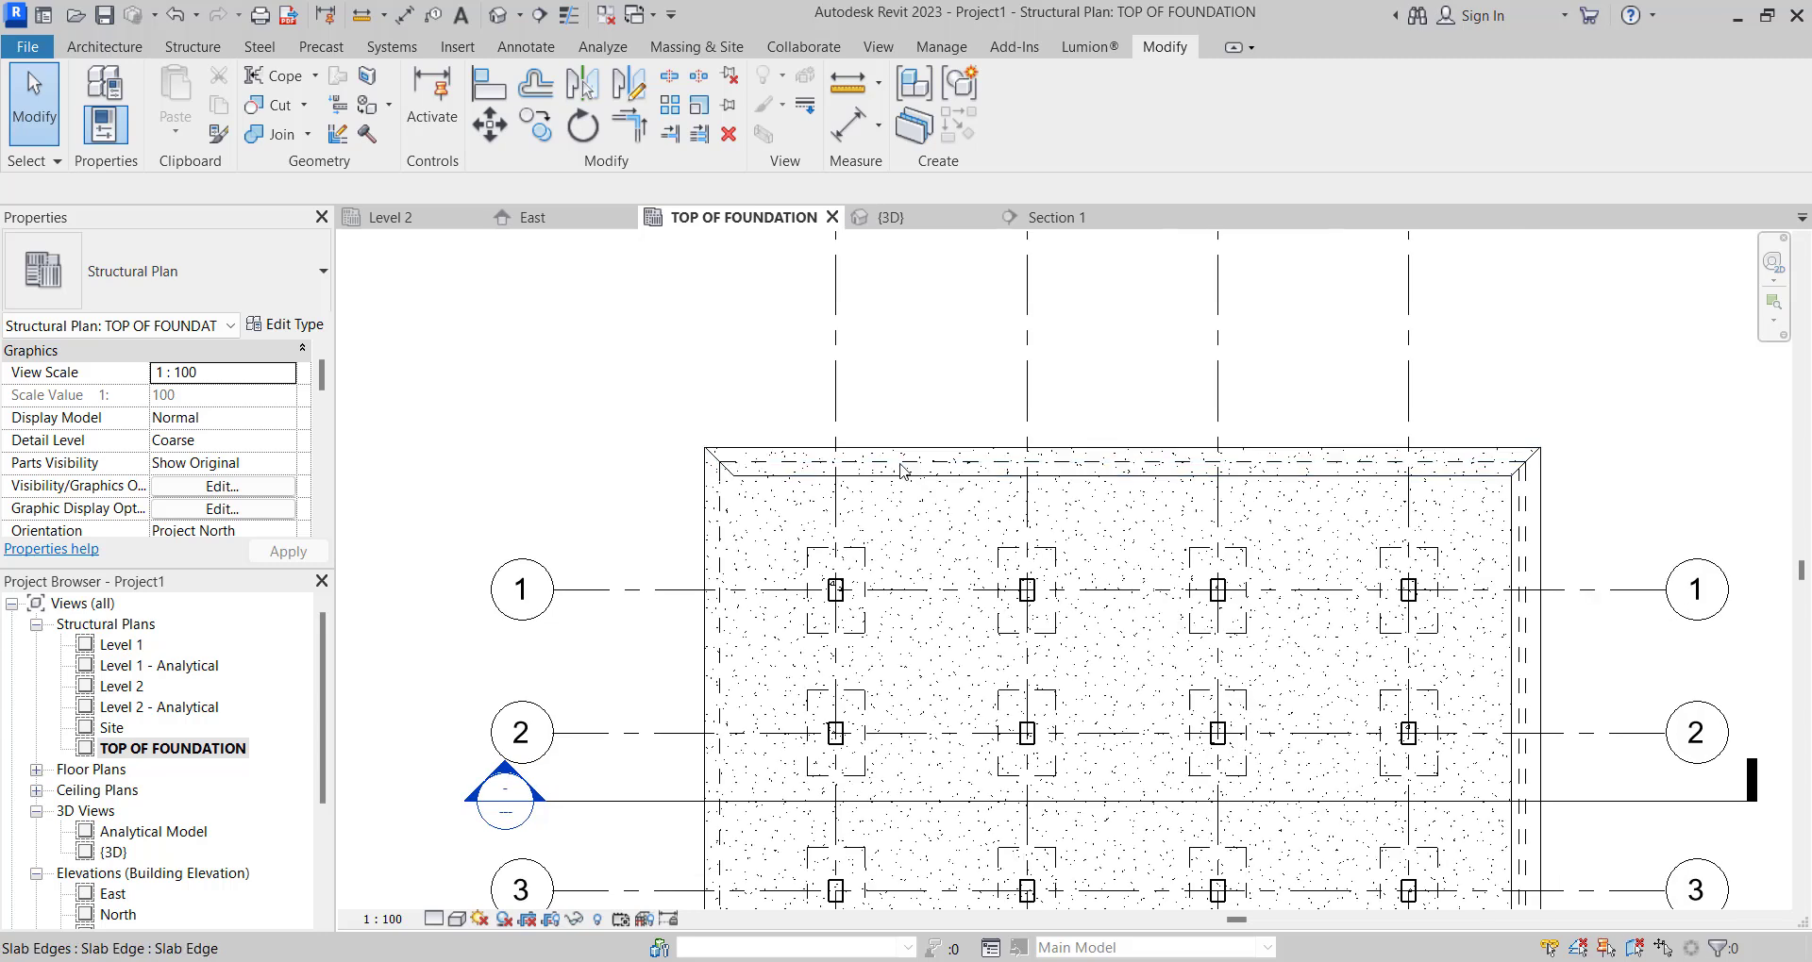
scroll(903, 472, "down", 3)
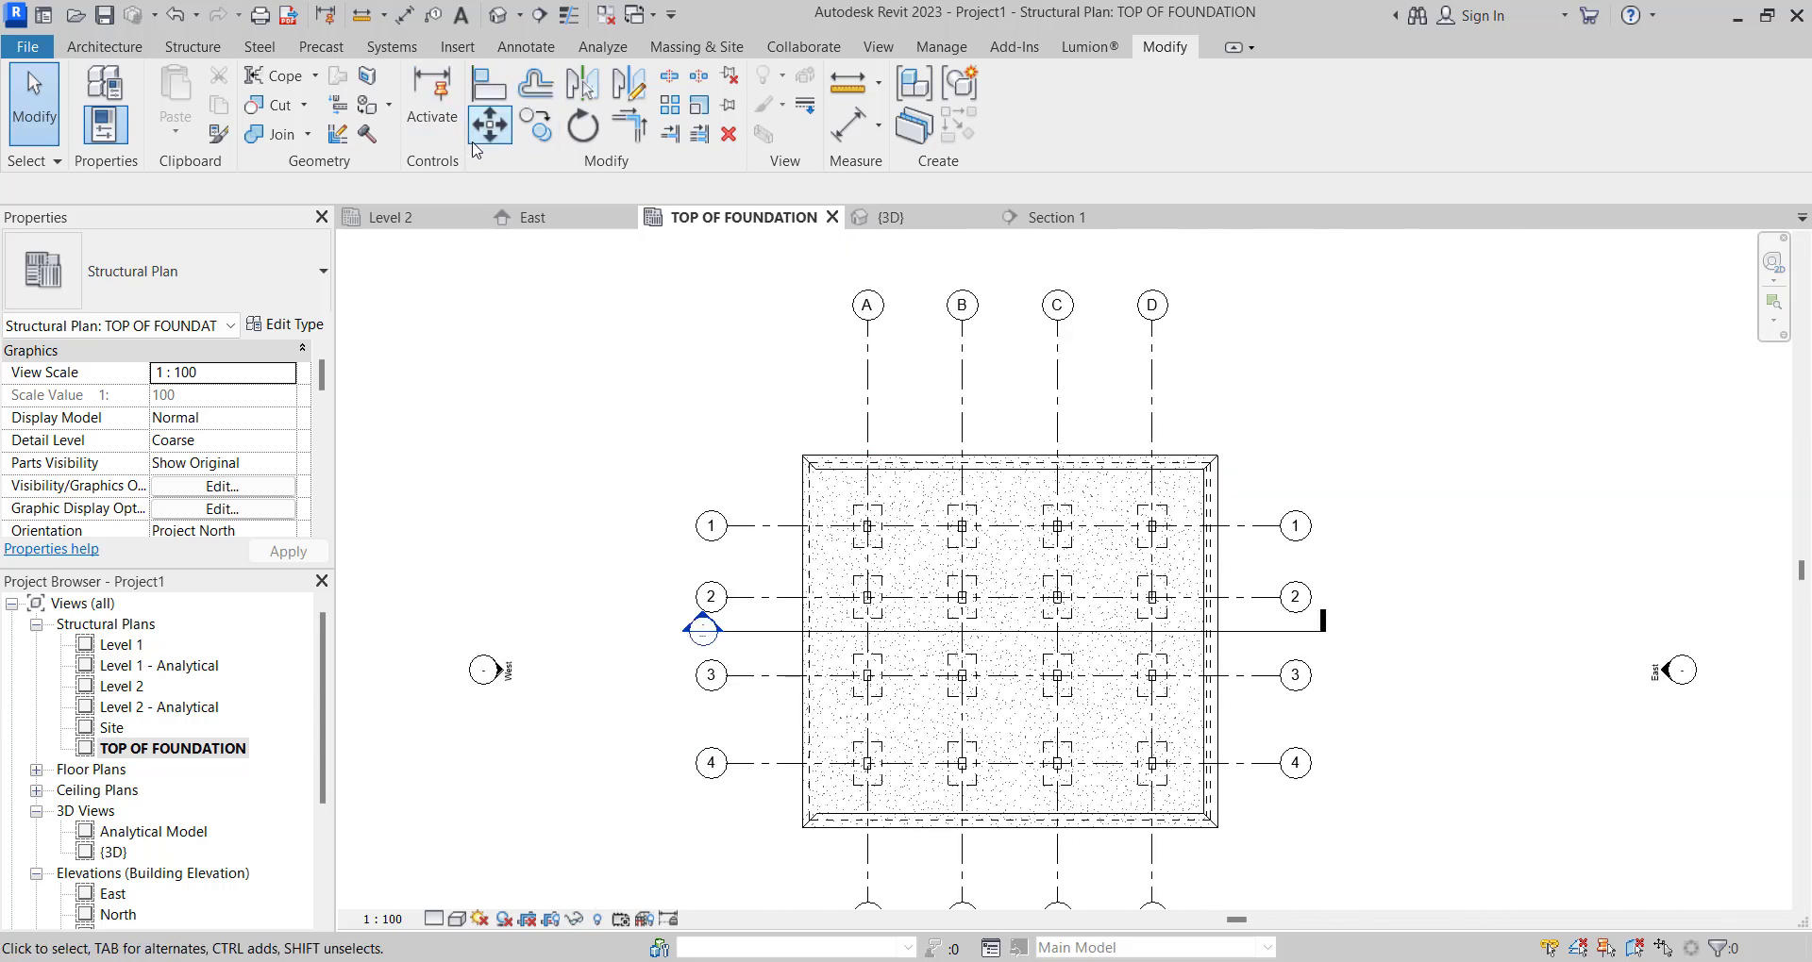
left_click(541, 17)
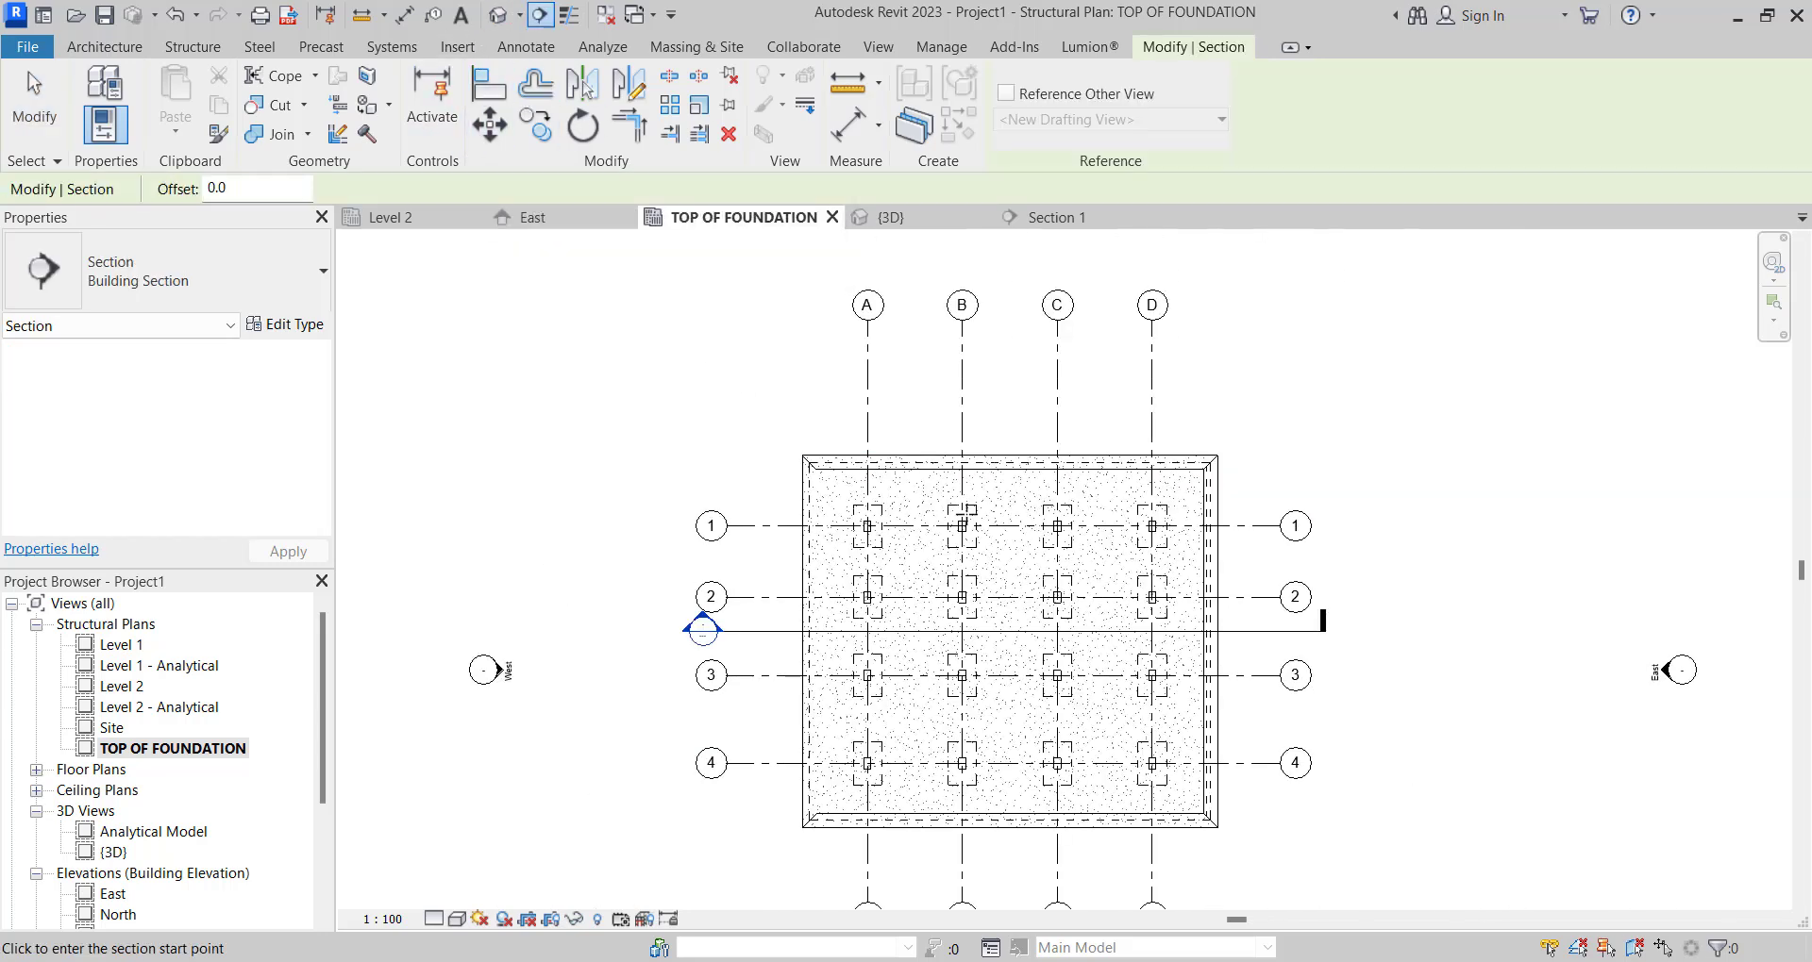
left_click(1005, 429)
left_click(1003, 881)
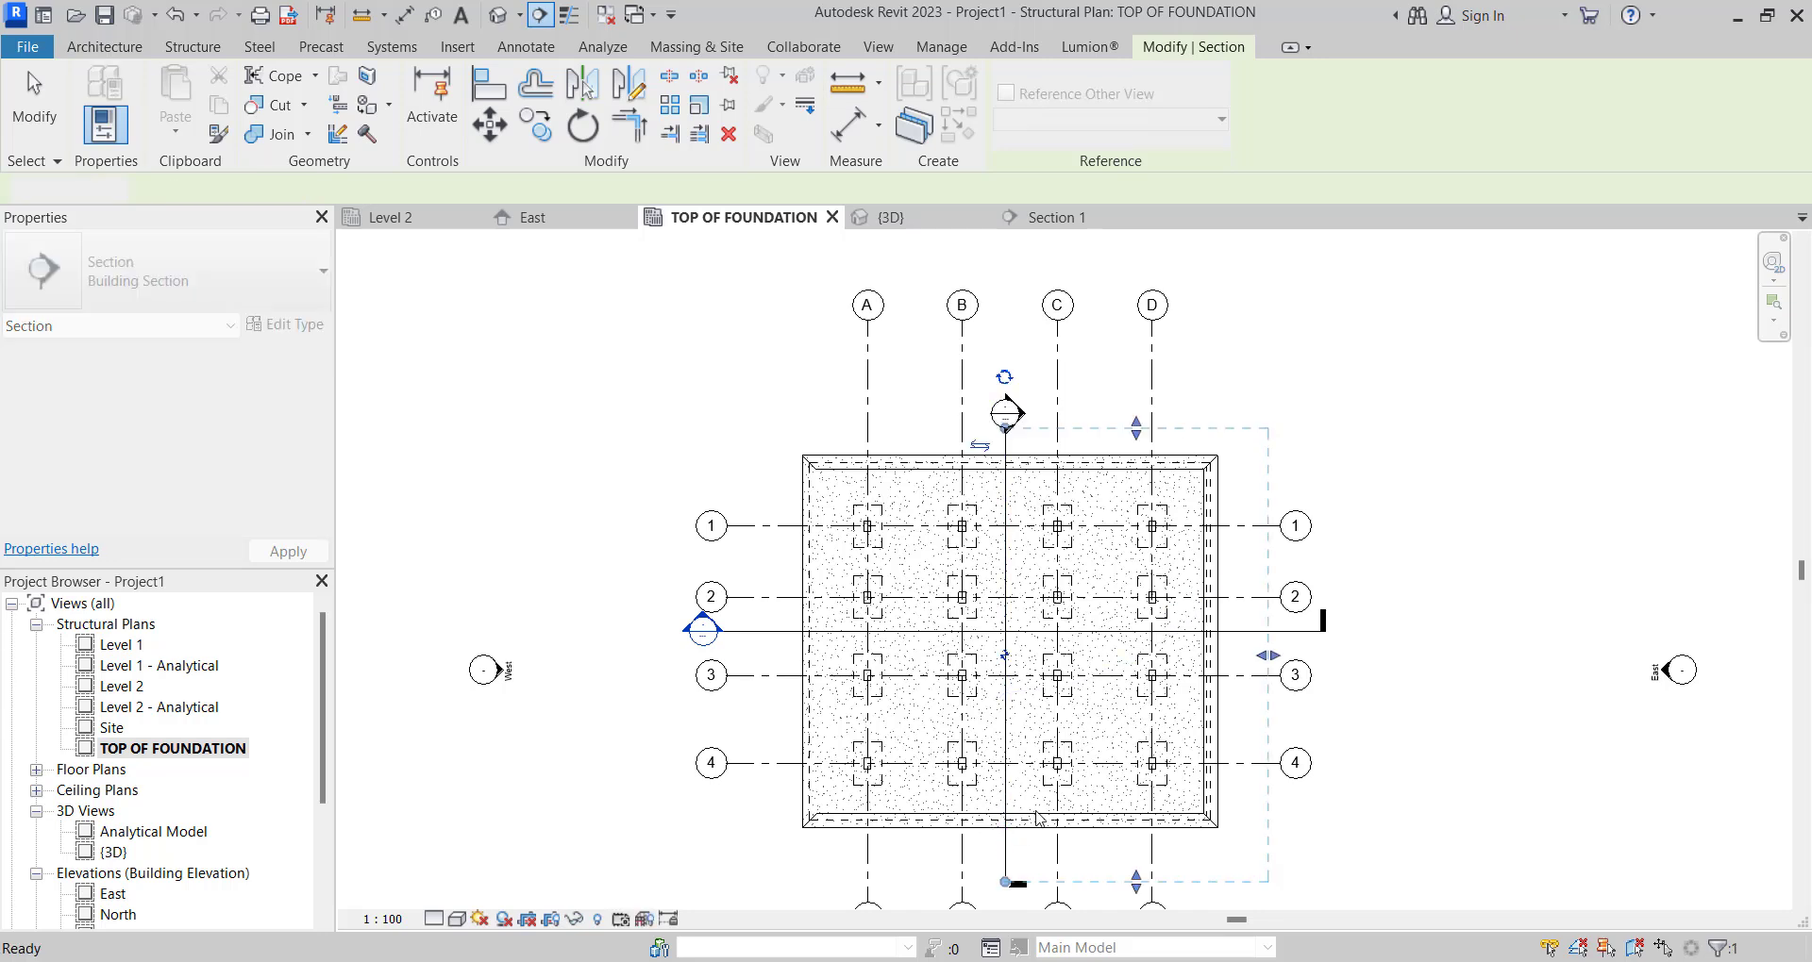
key("Escape")
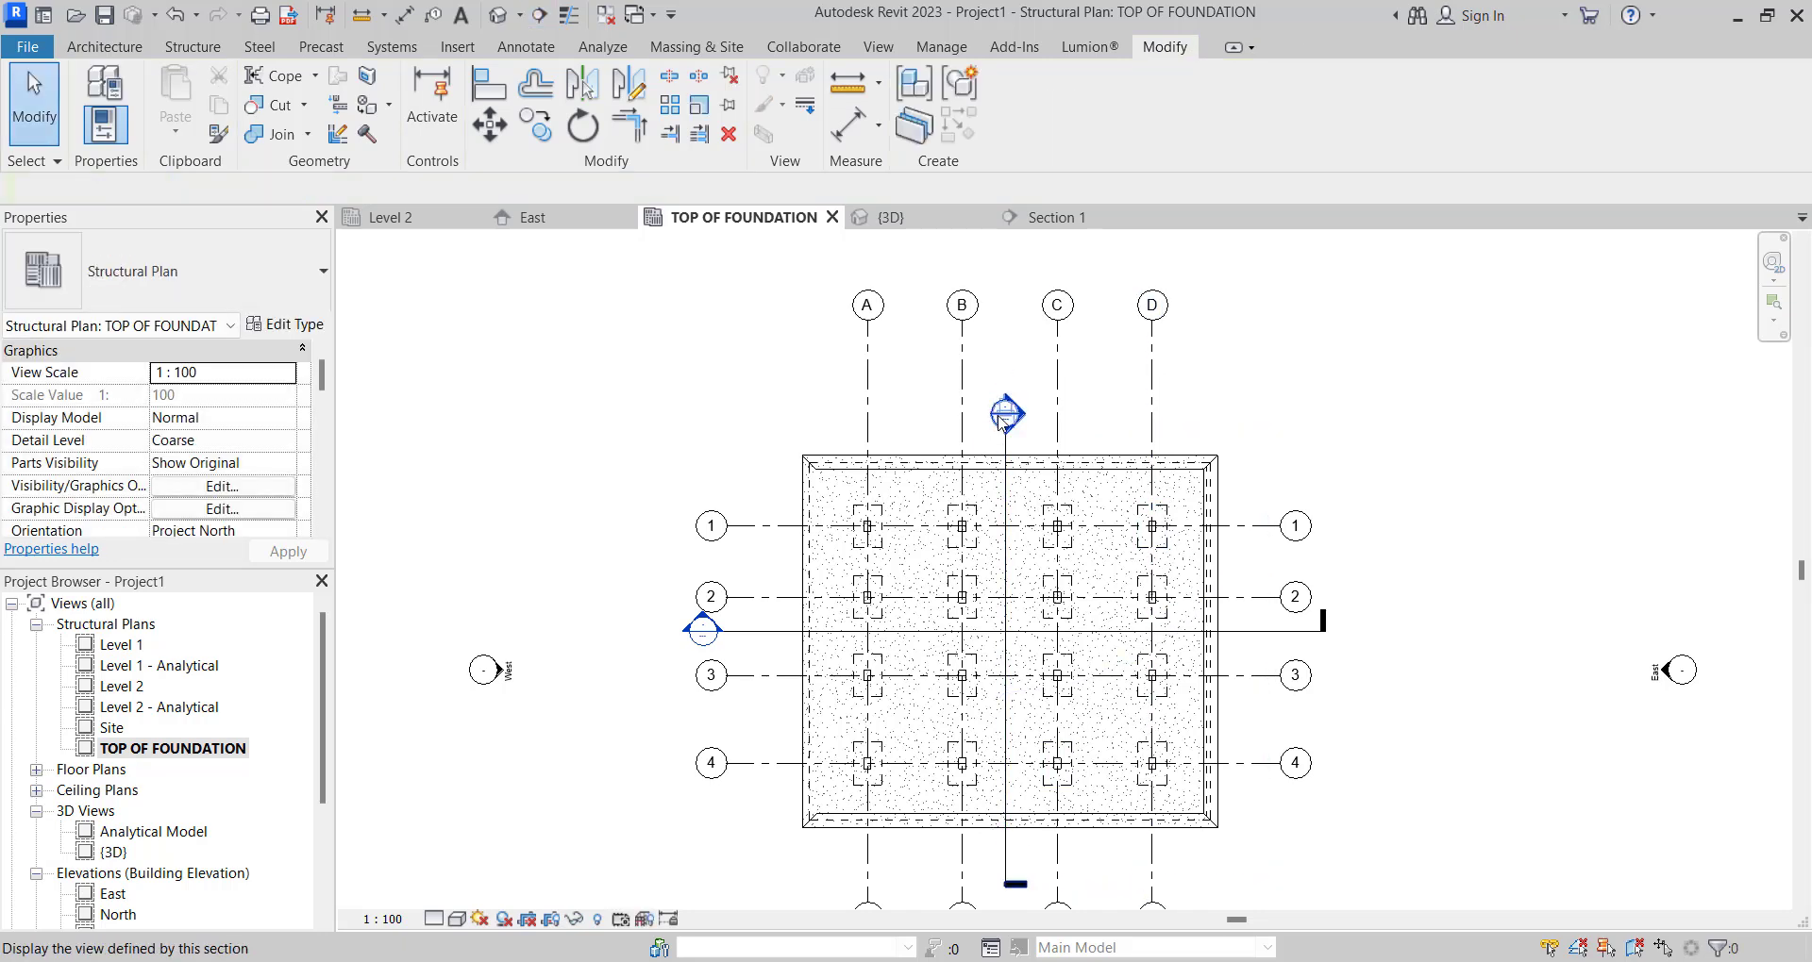
Open the Section 2 view and join the foundation slab with the slab edge at the grid 1 end.
double_click(1004, 415)
scroll(772, 649, "up", 3)
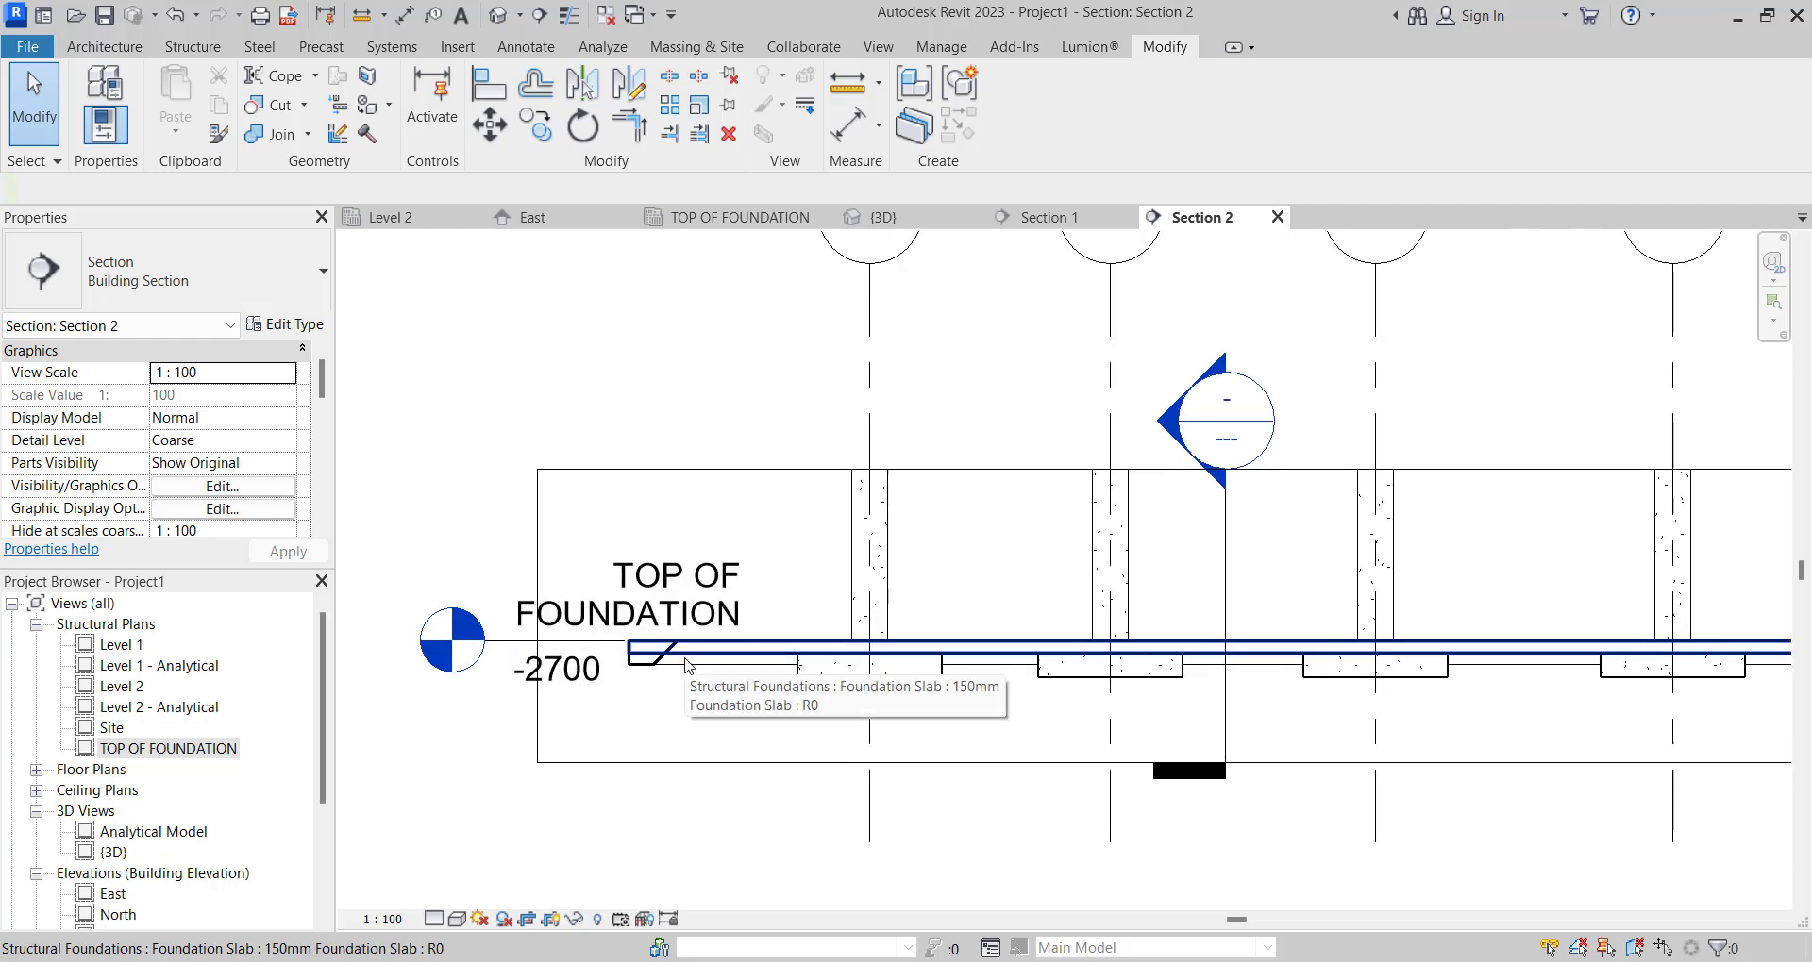
left_click(282, 135)
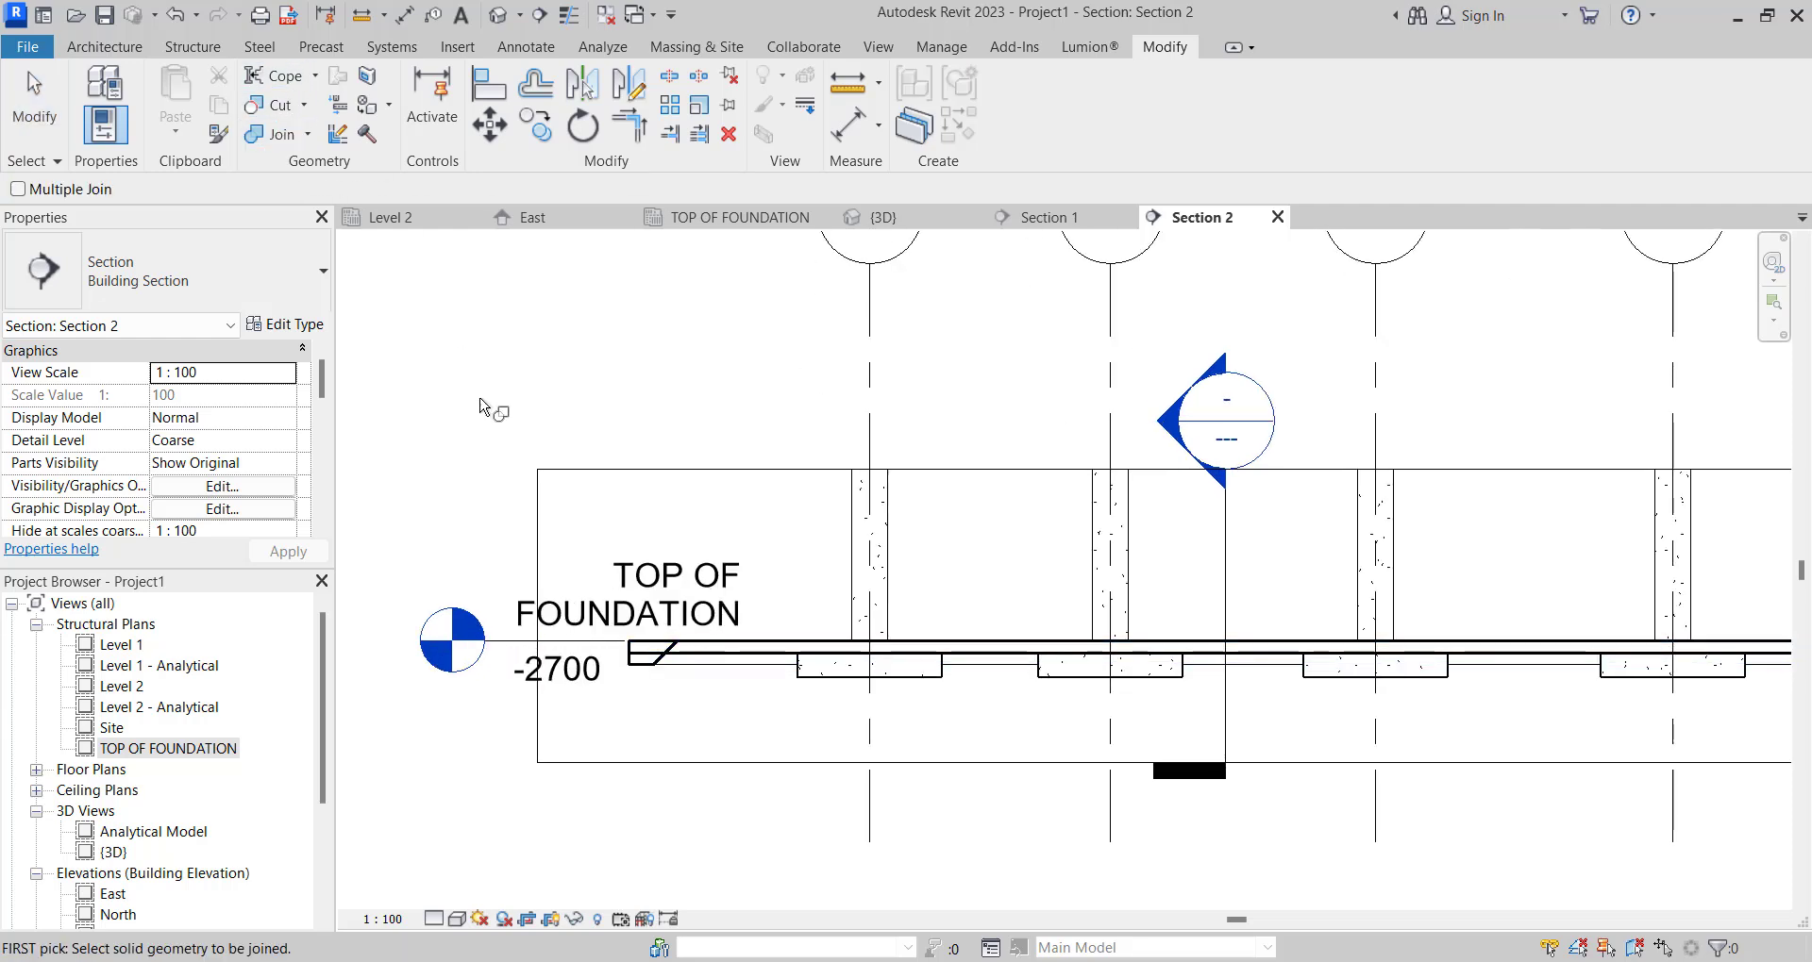
scroll(688, 661, "up", 2)
left_click(686, 653)
left_click(647, 663)
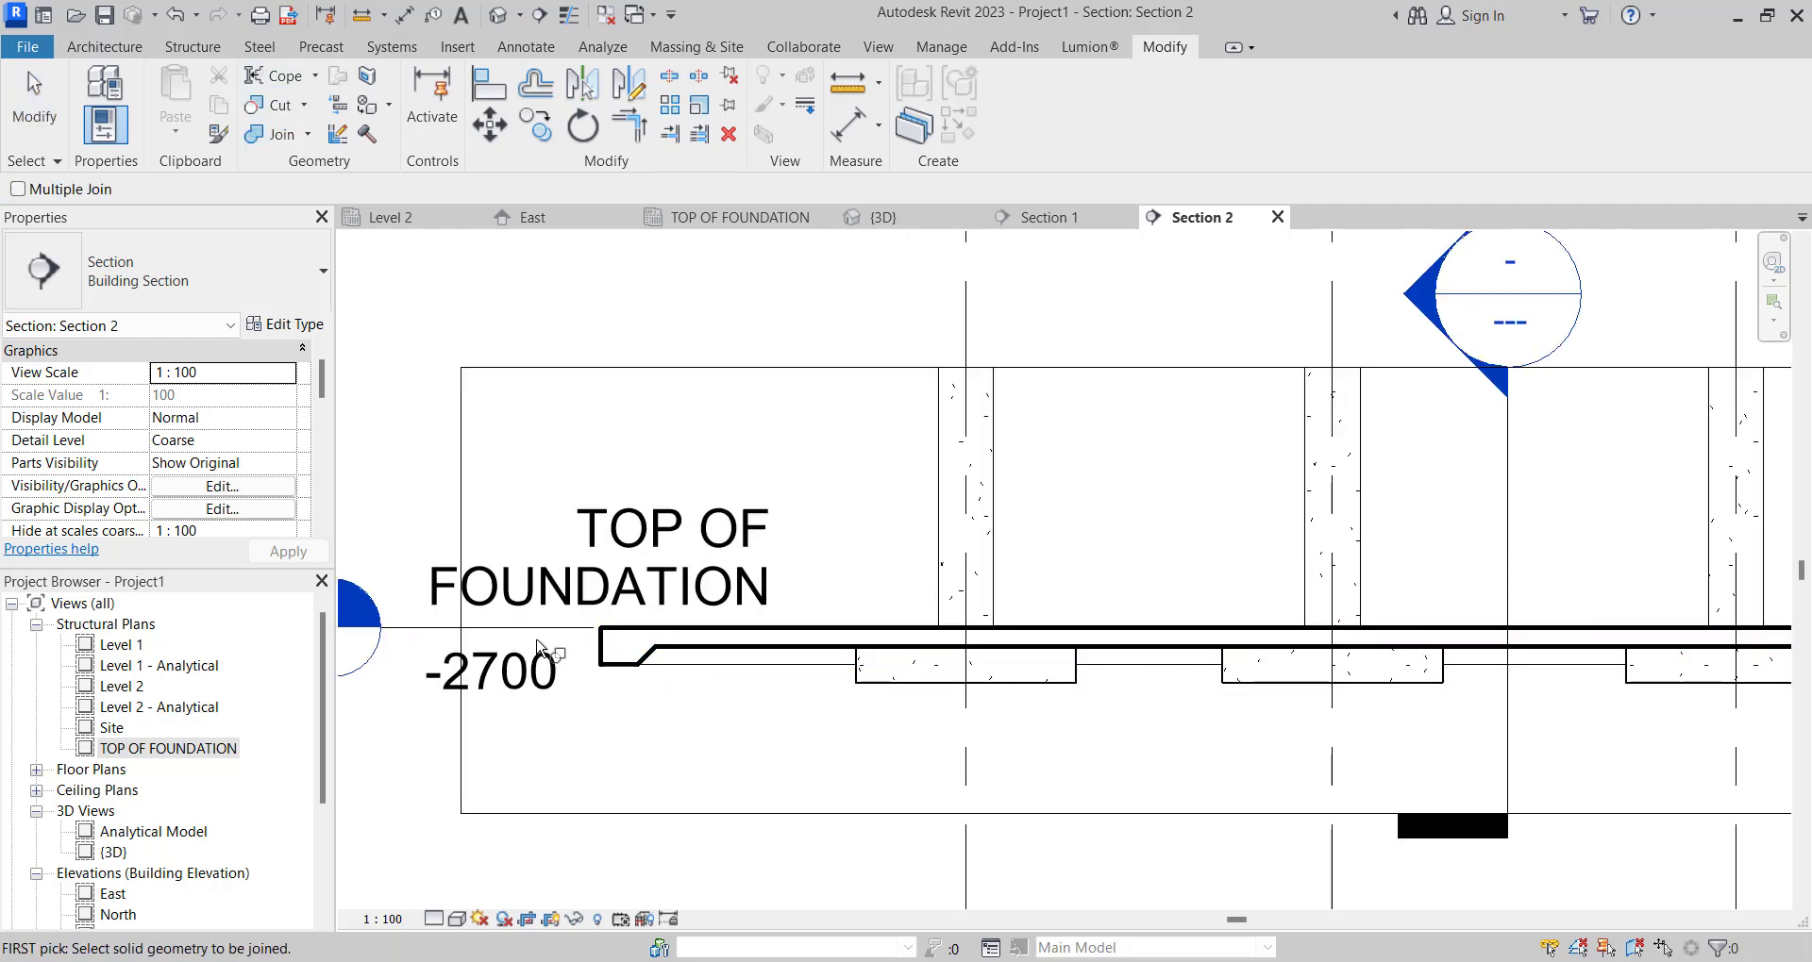
Join the foundation slab with the slab edge at the grid 4 end in Section 2.
scroll(544, 635, "down", 5)
scroll(1145, 628, "up", 3)
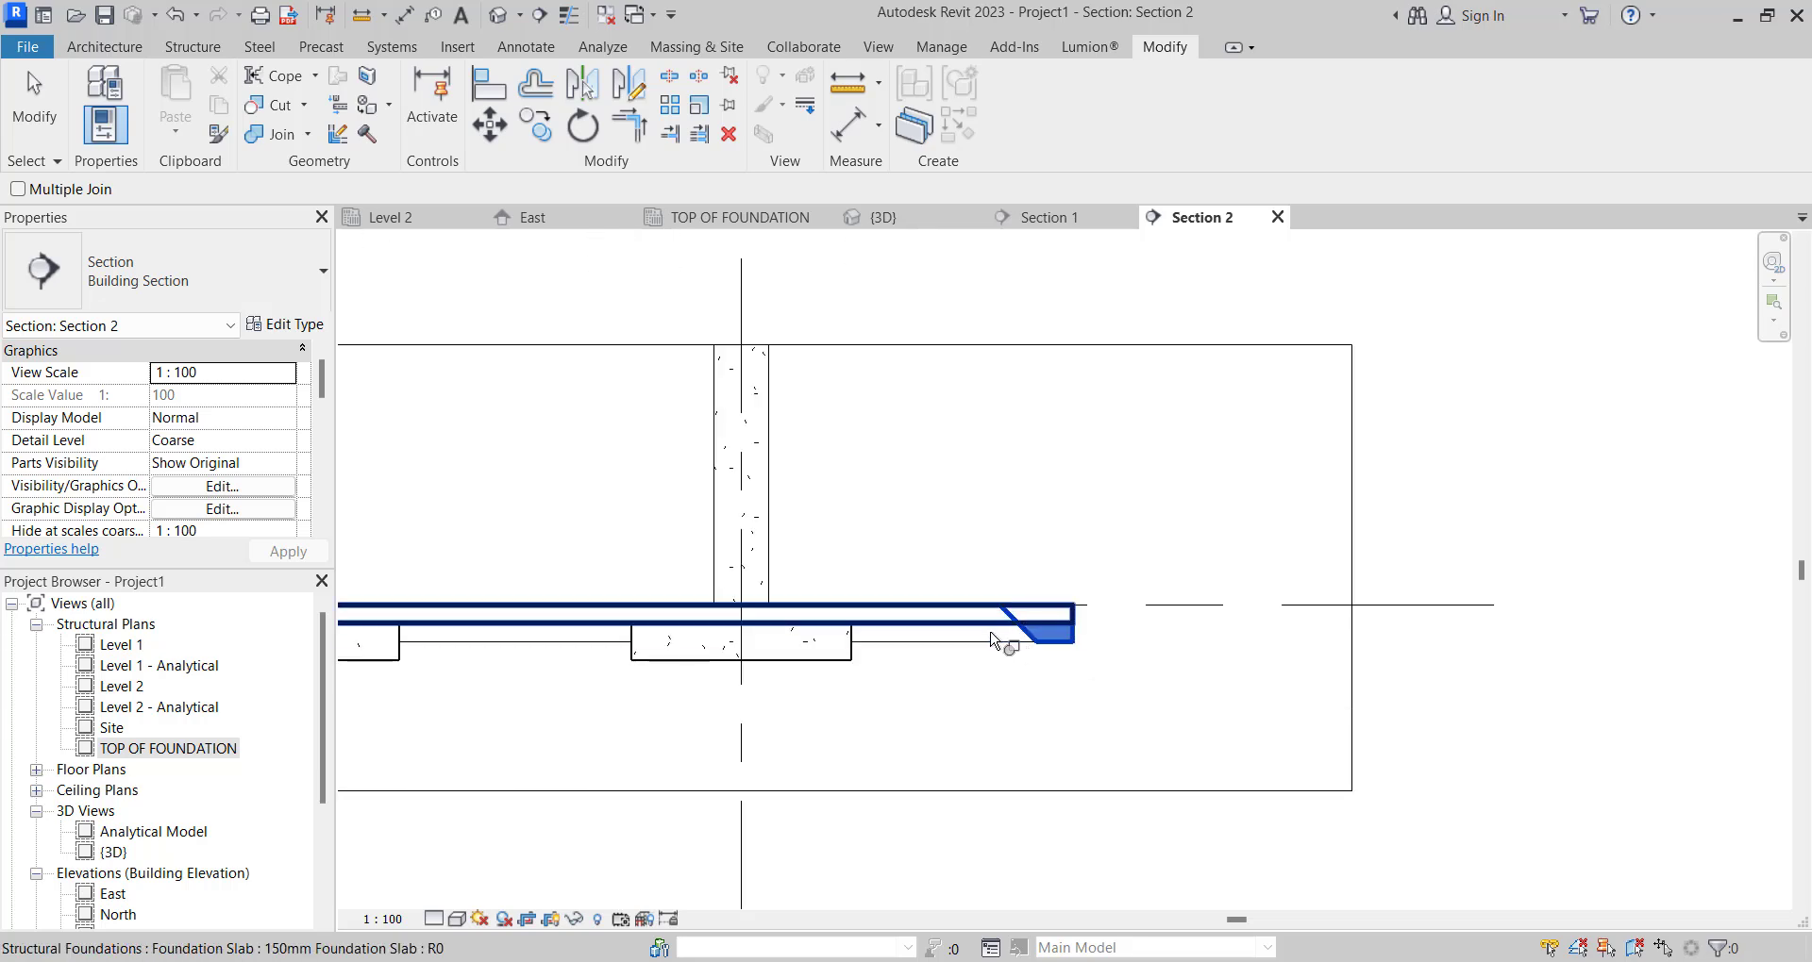
scroll(1203, 637, "down", 2)
scroll(1198, 639, "down", 1)
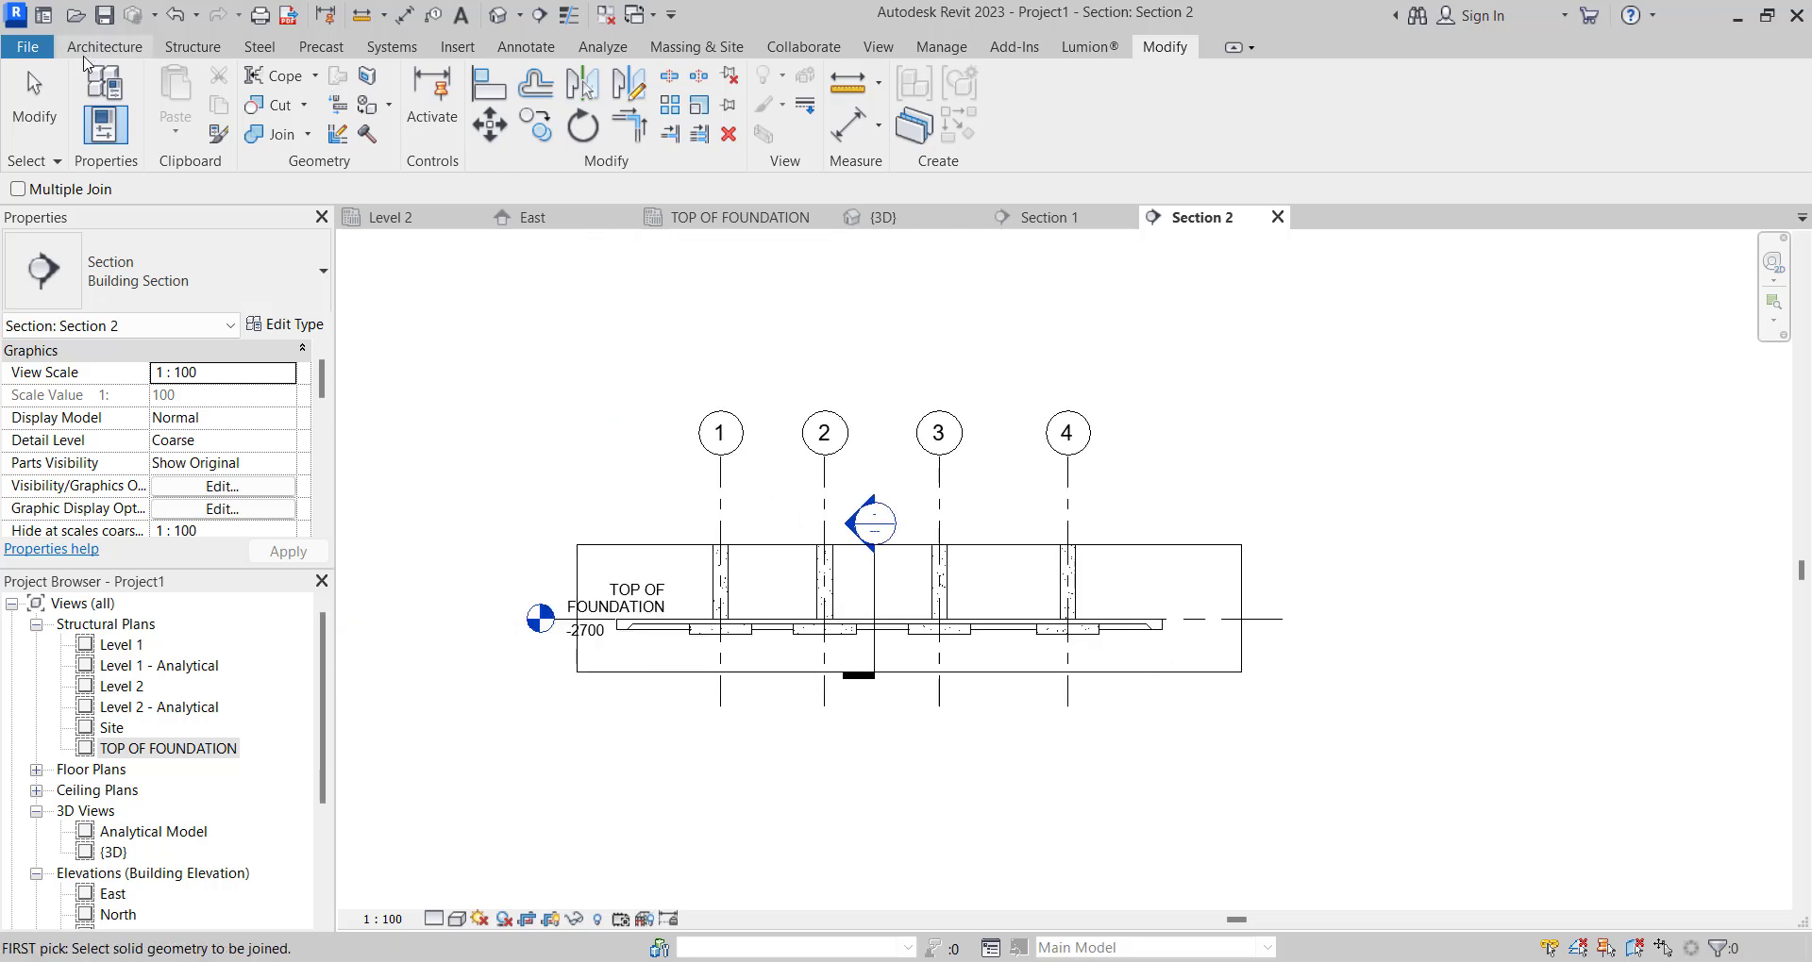
left_click(54, 113)
Examine the joined slab edges in Section 2 and in the TOP OF FOUNDATION plan.
scroll(661, 613, "up", 2)
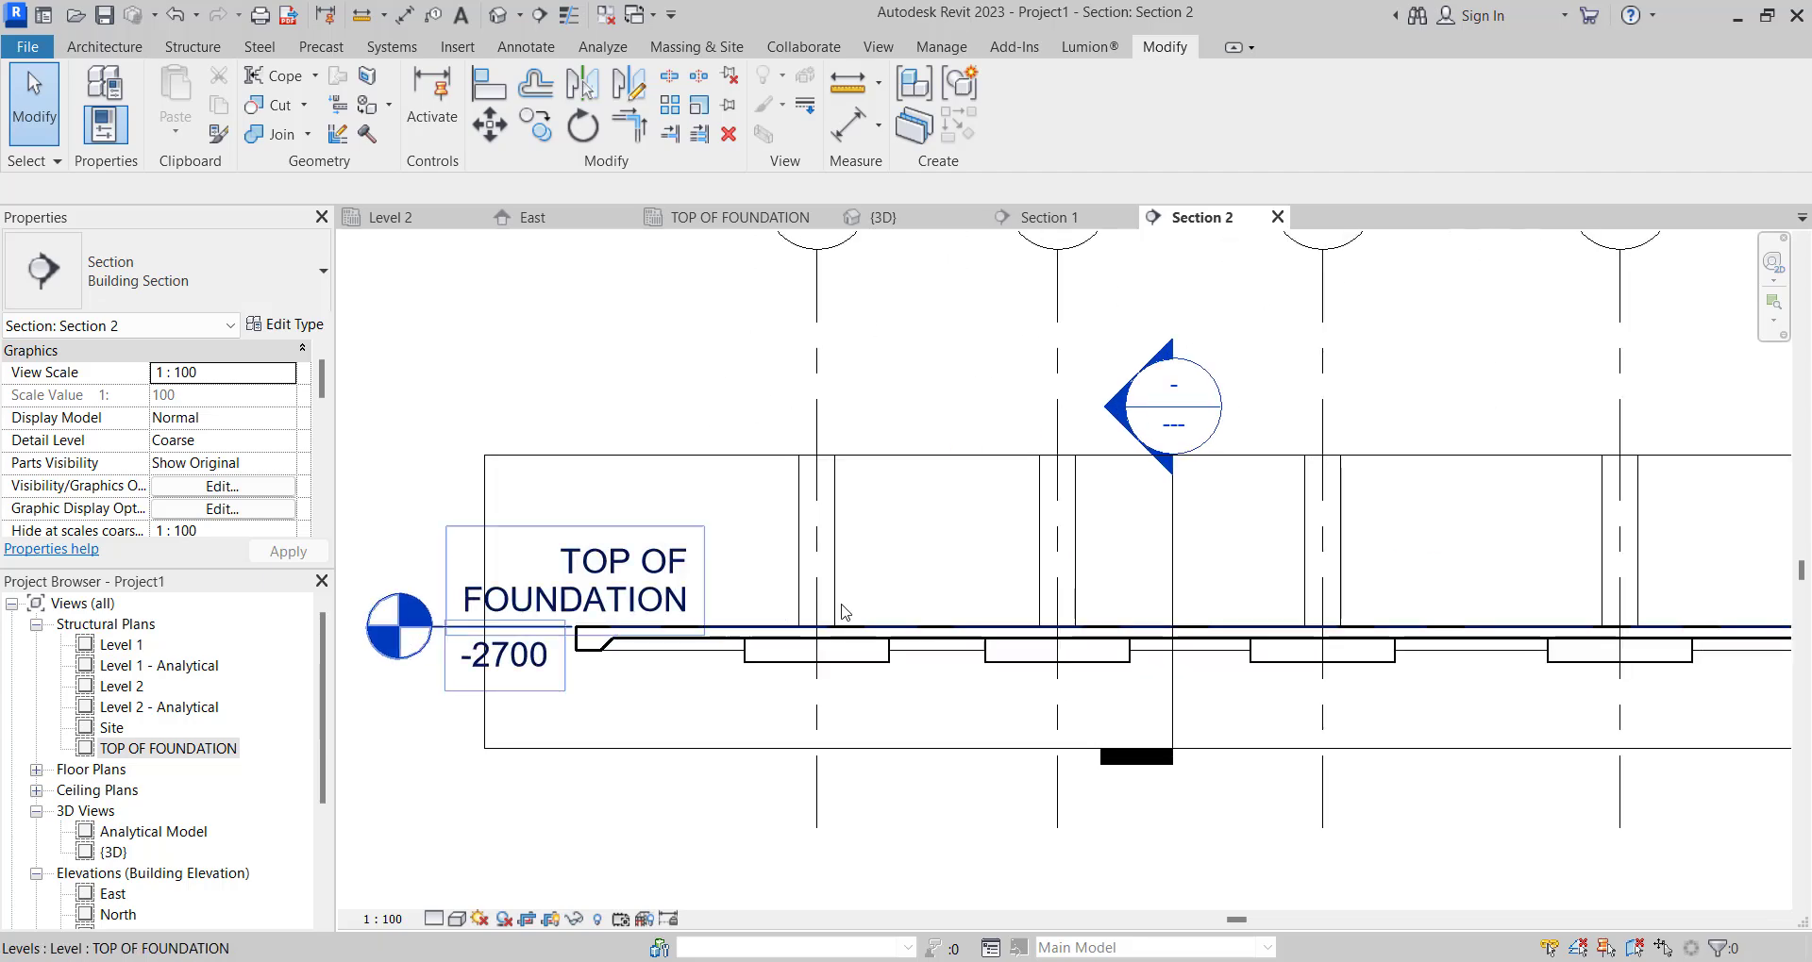
scroll(839, 613, "down", 3)
double_click(168, 748)
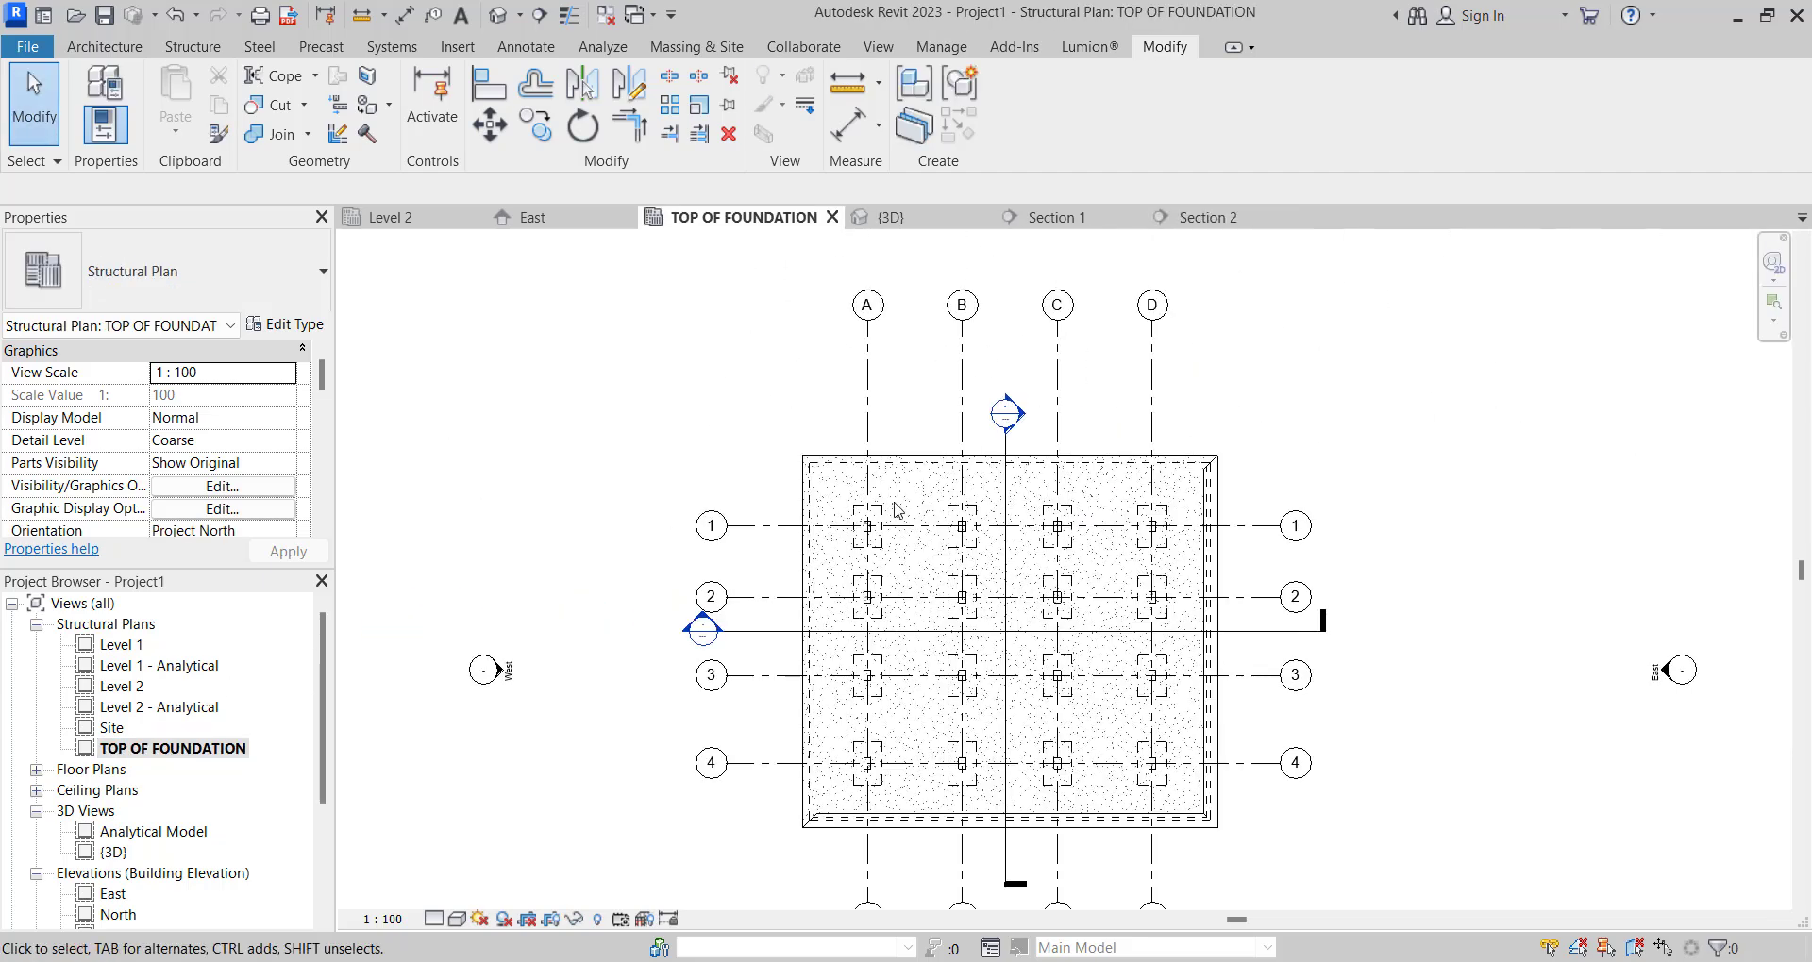
scroll(884, 596, "down", 2)
scroll(884, 597, "up", 2)
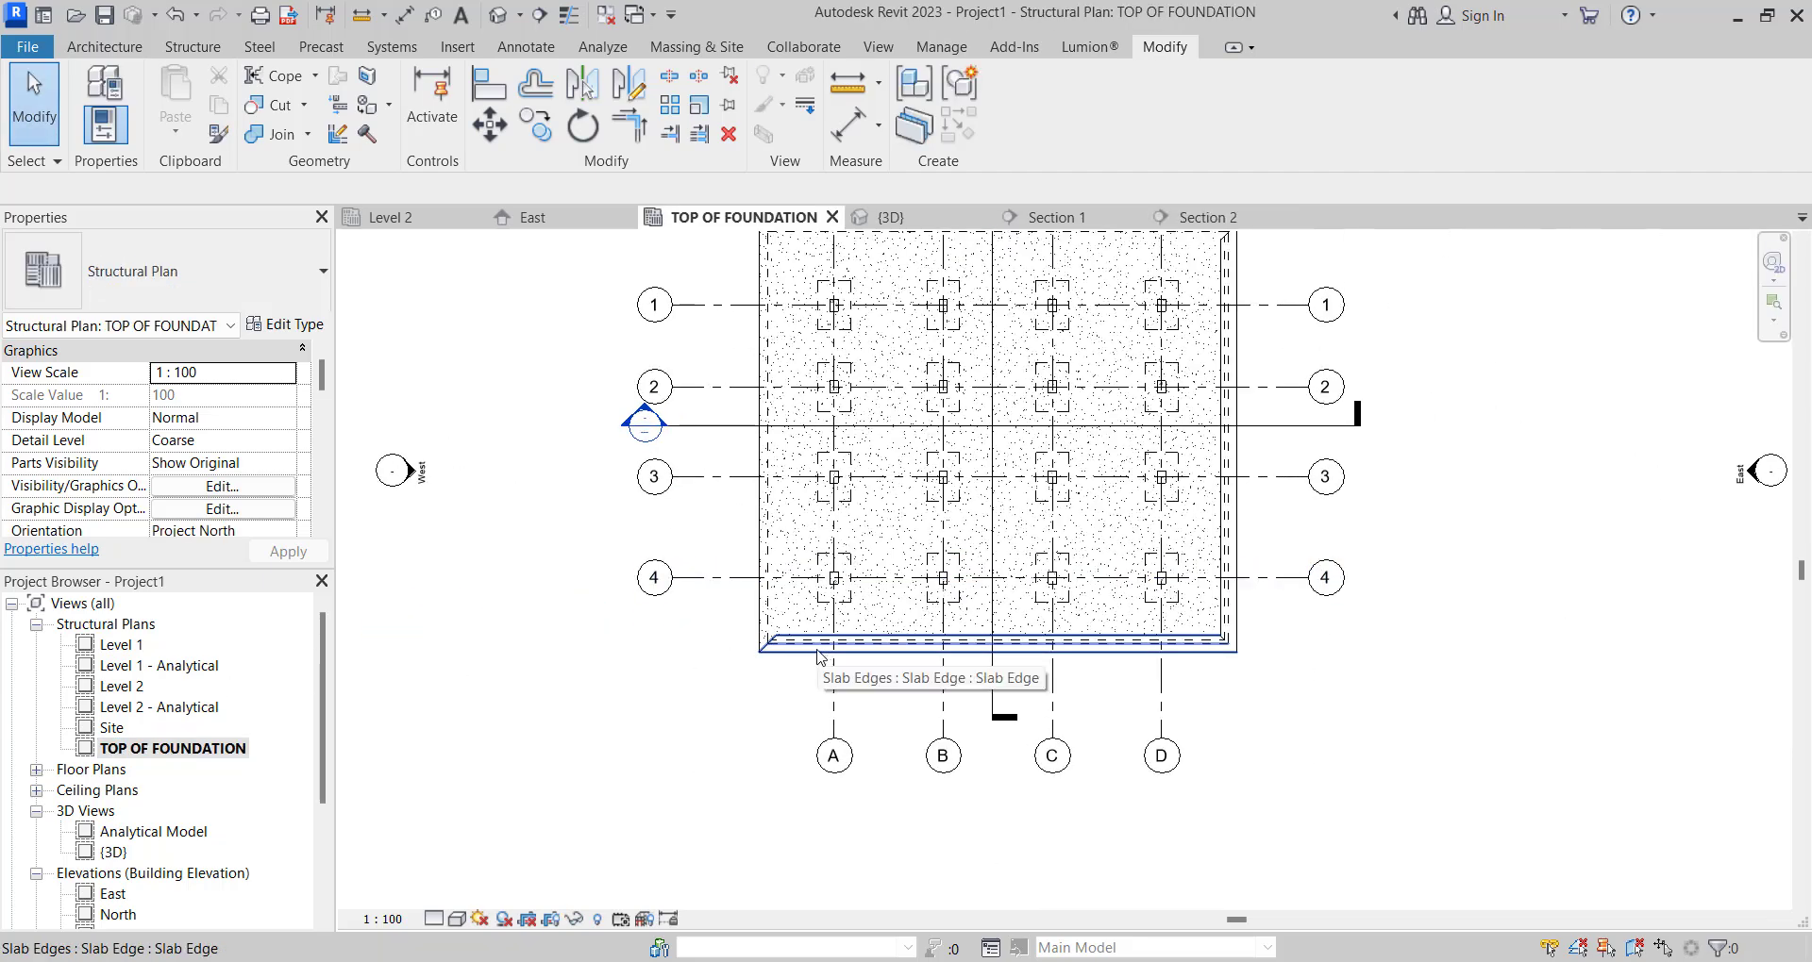
scroll(831, 746, "down", 2)
scroll(888, 575, "up", 2)
scroll(938, 359, "up", 2)
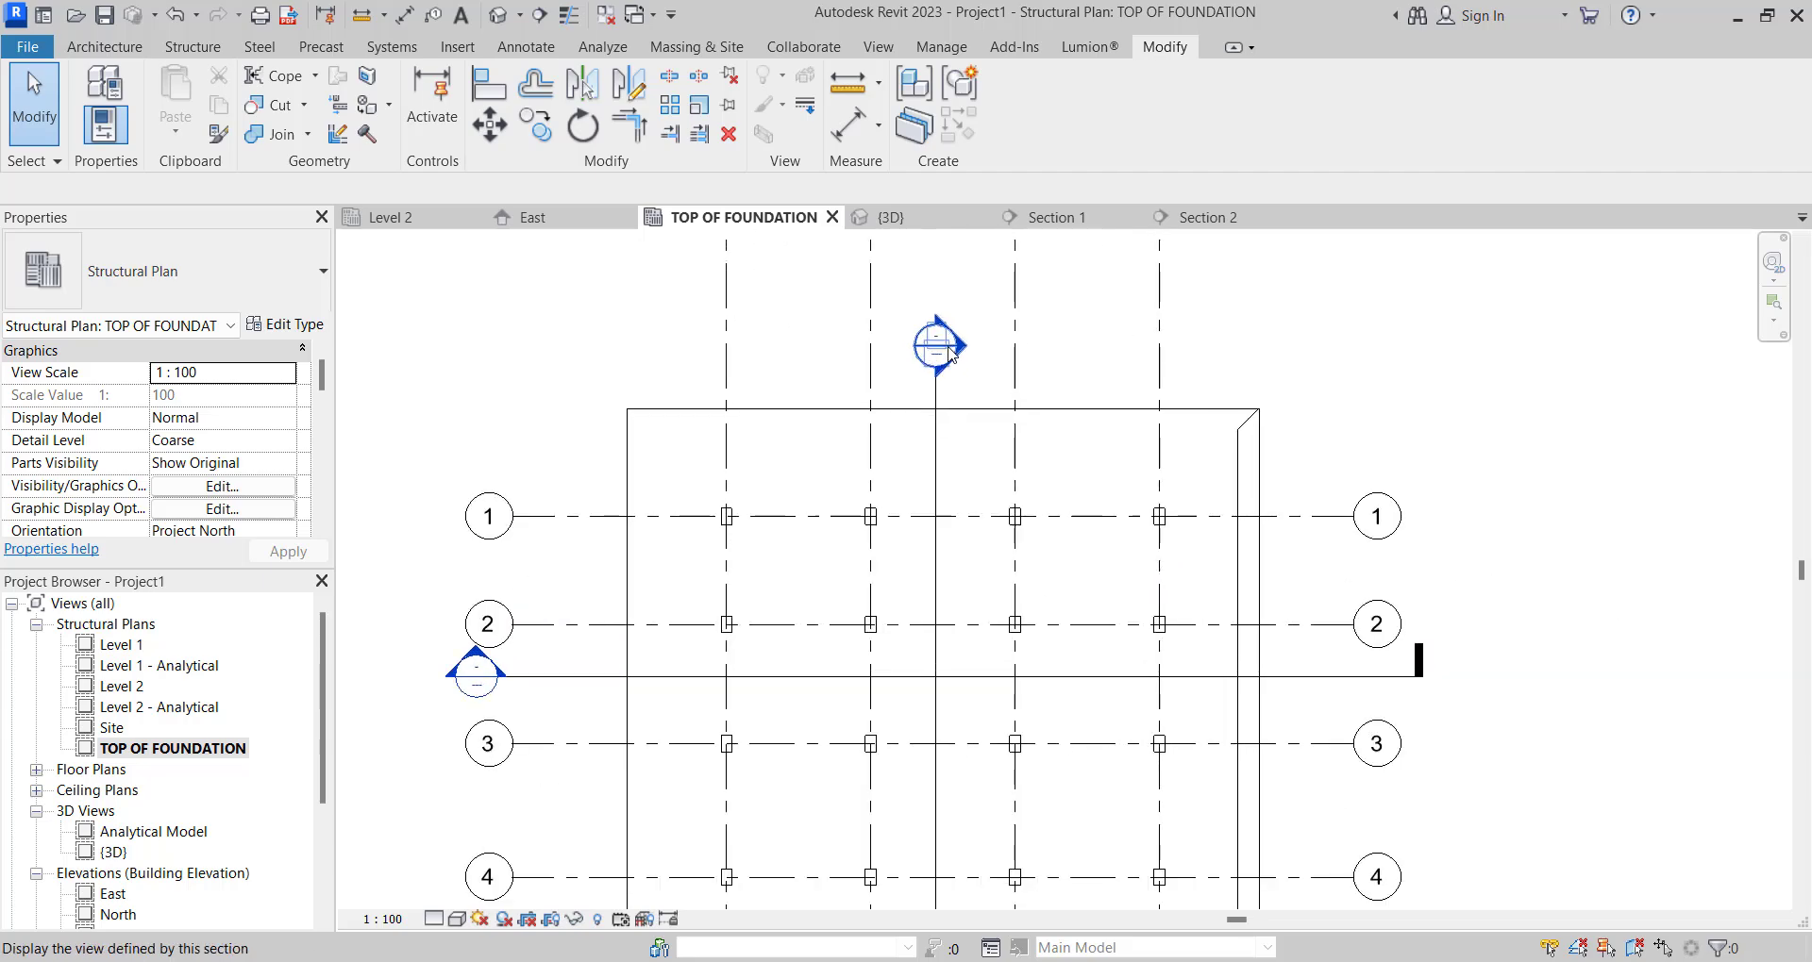
Reopen Section 2 and pull the TOP OF FOUNDATION level head outward beyond the crop boundary.
double_click(938, 346)
scroll(710, 611, "up", 2)
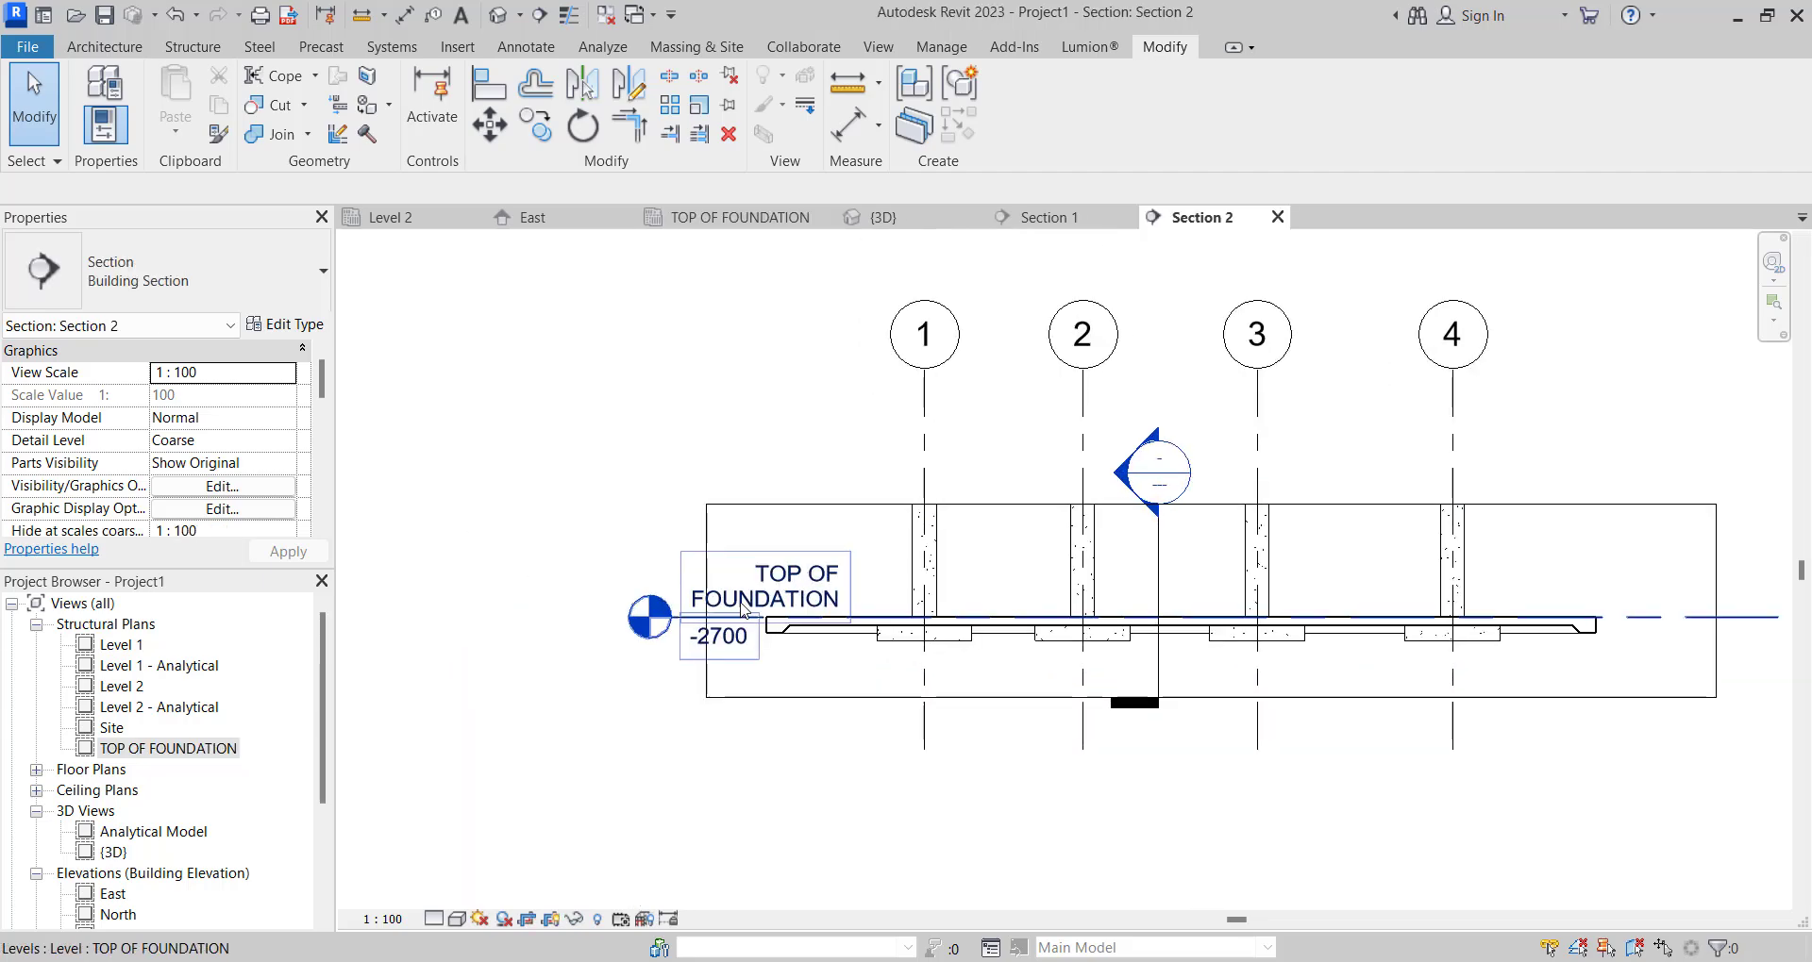
left_click(705, 619)
left_click_drag(671, 618, 437, 619)
scroll(934, 558, "down", 3)
scroll(1304, 606, "up", 2)
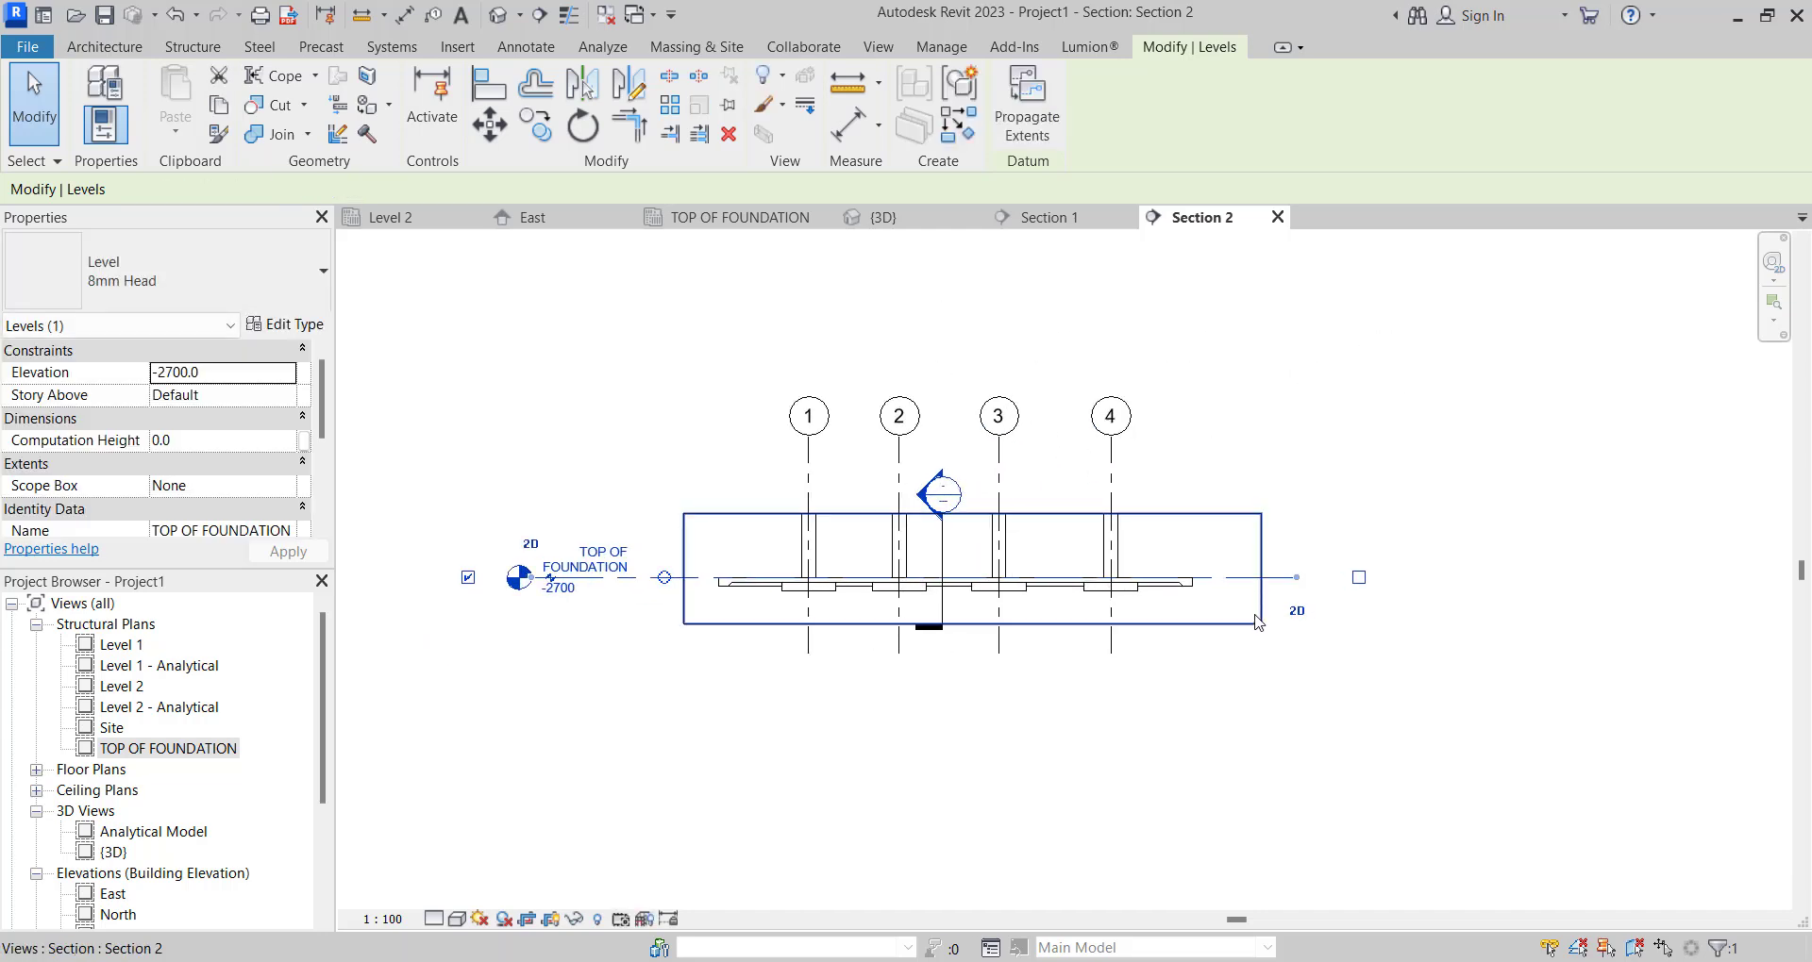
Narrow the Section 2 crop region to the slab end and column at grid 1.
left_click(1262, 615)
left_click_drag(1264, 569, 842, 558)
scroll(741, 566, "up", 5)
scroll(1706, 491, "down", 5)
scroll(1313, 458, "up", 2)
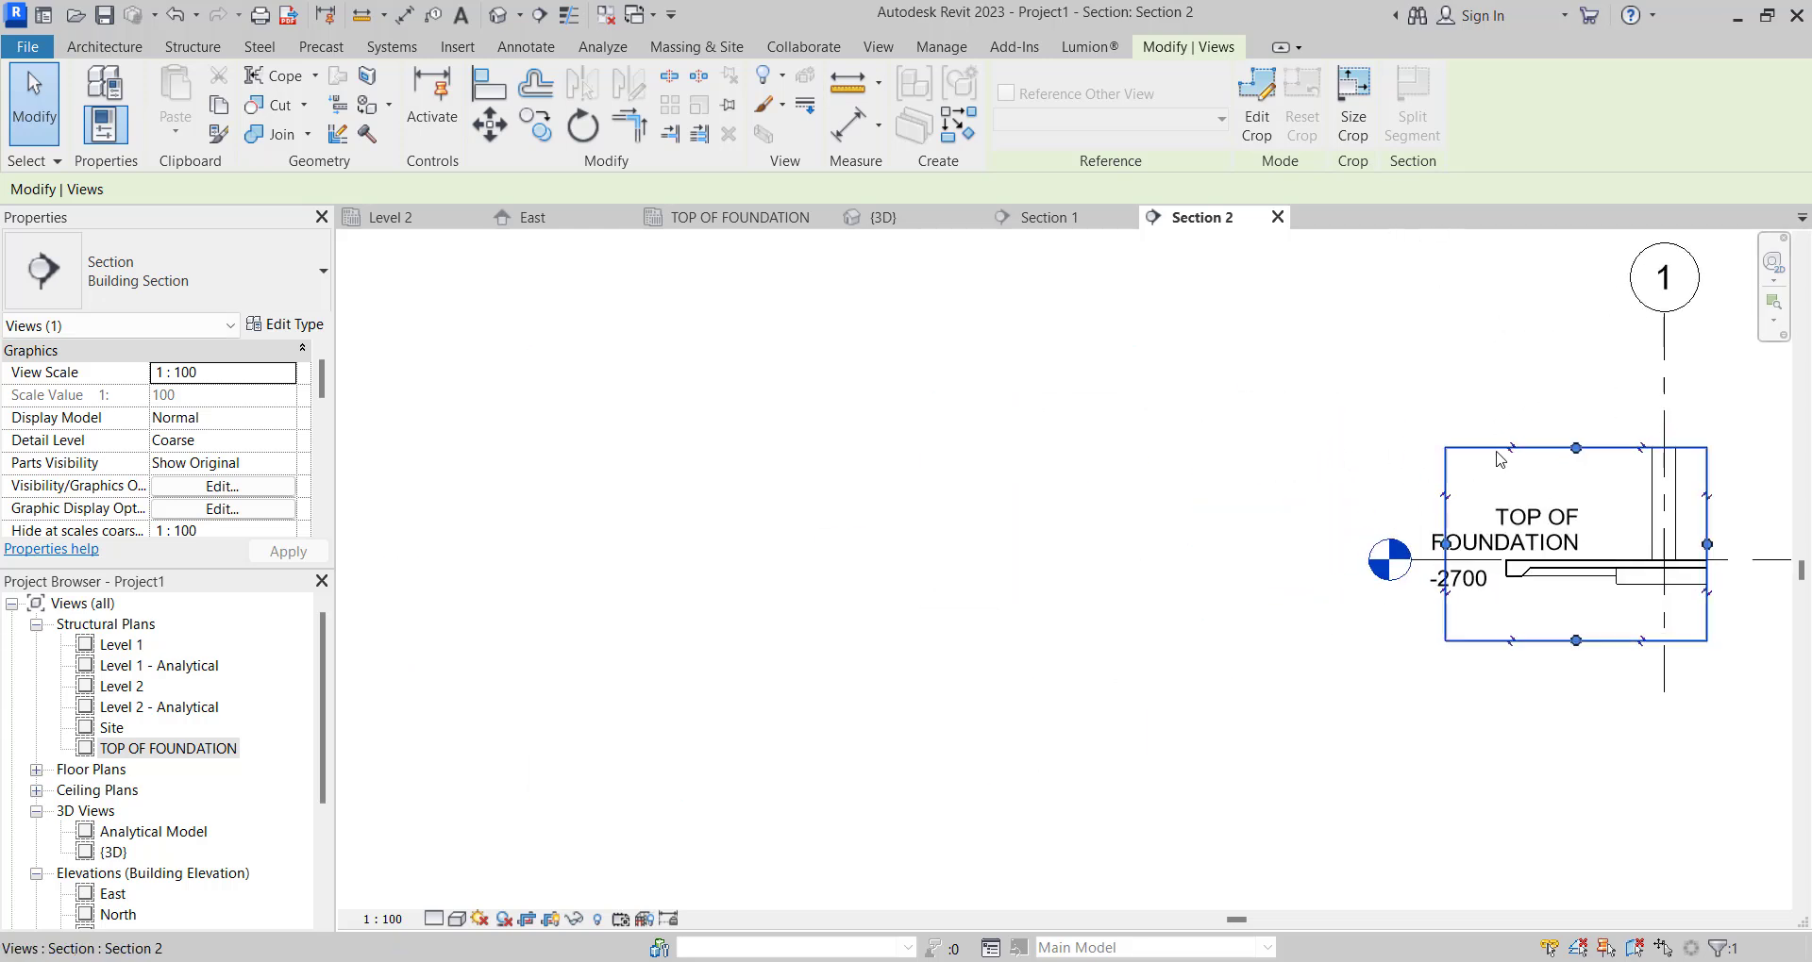
middle_click_drag(1500, 459, 1403, 451)
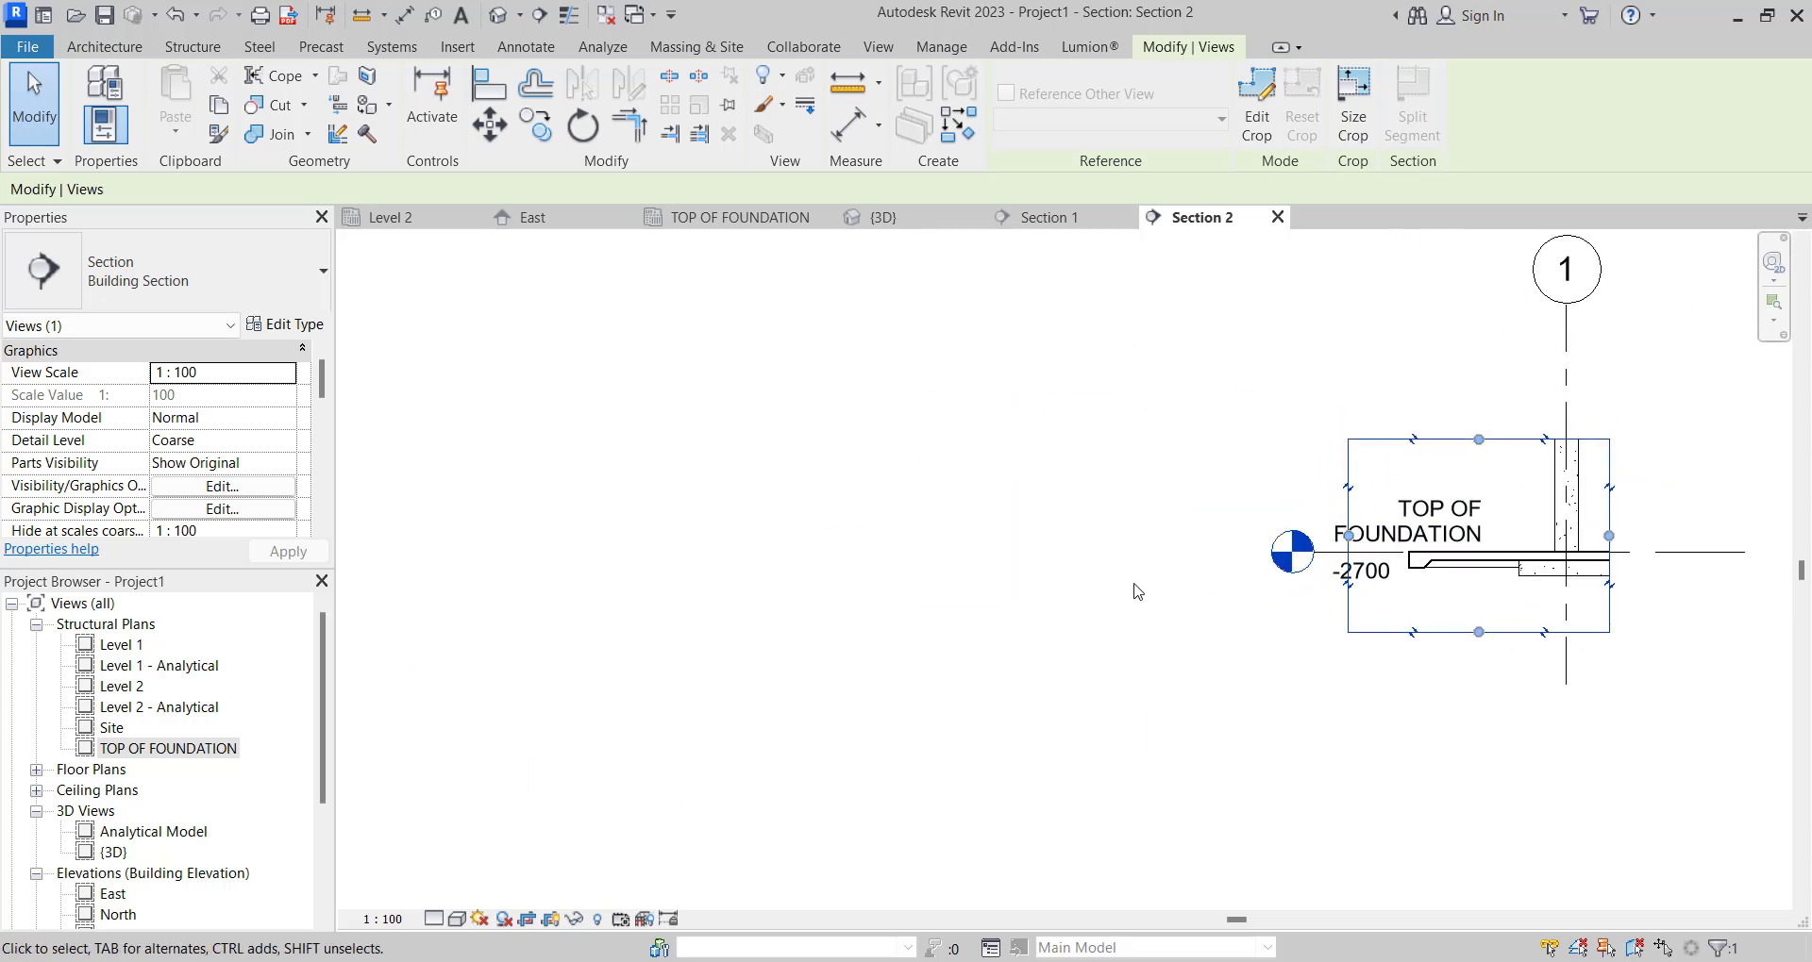
Move the TOP OF FOUNDATION level head well clear of the narrowed crop region in Section 2.
scroll(1144, 589, "down", 2)
scroll(1330, 530, "up", 3)
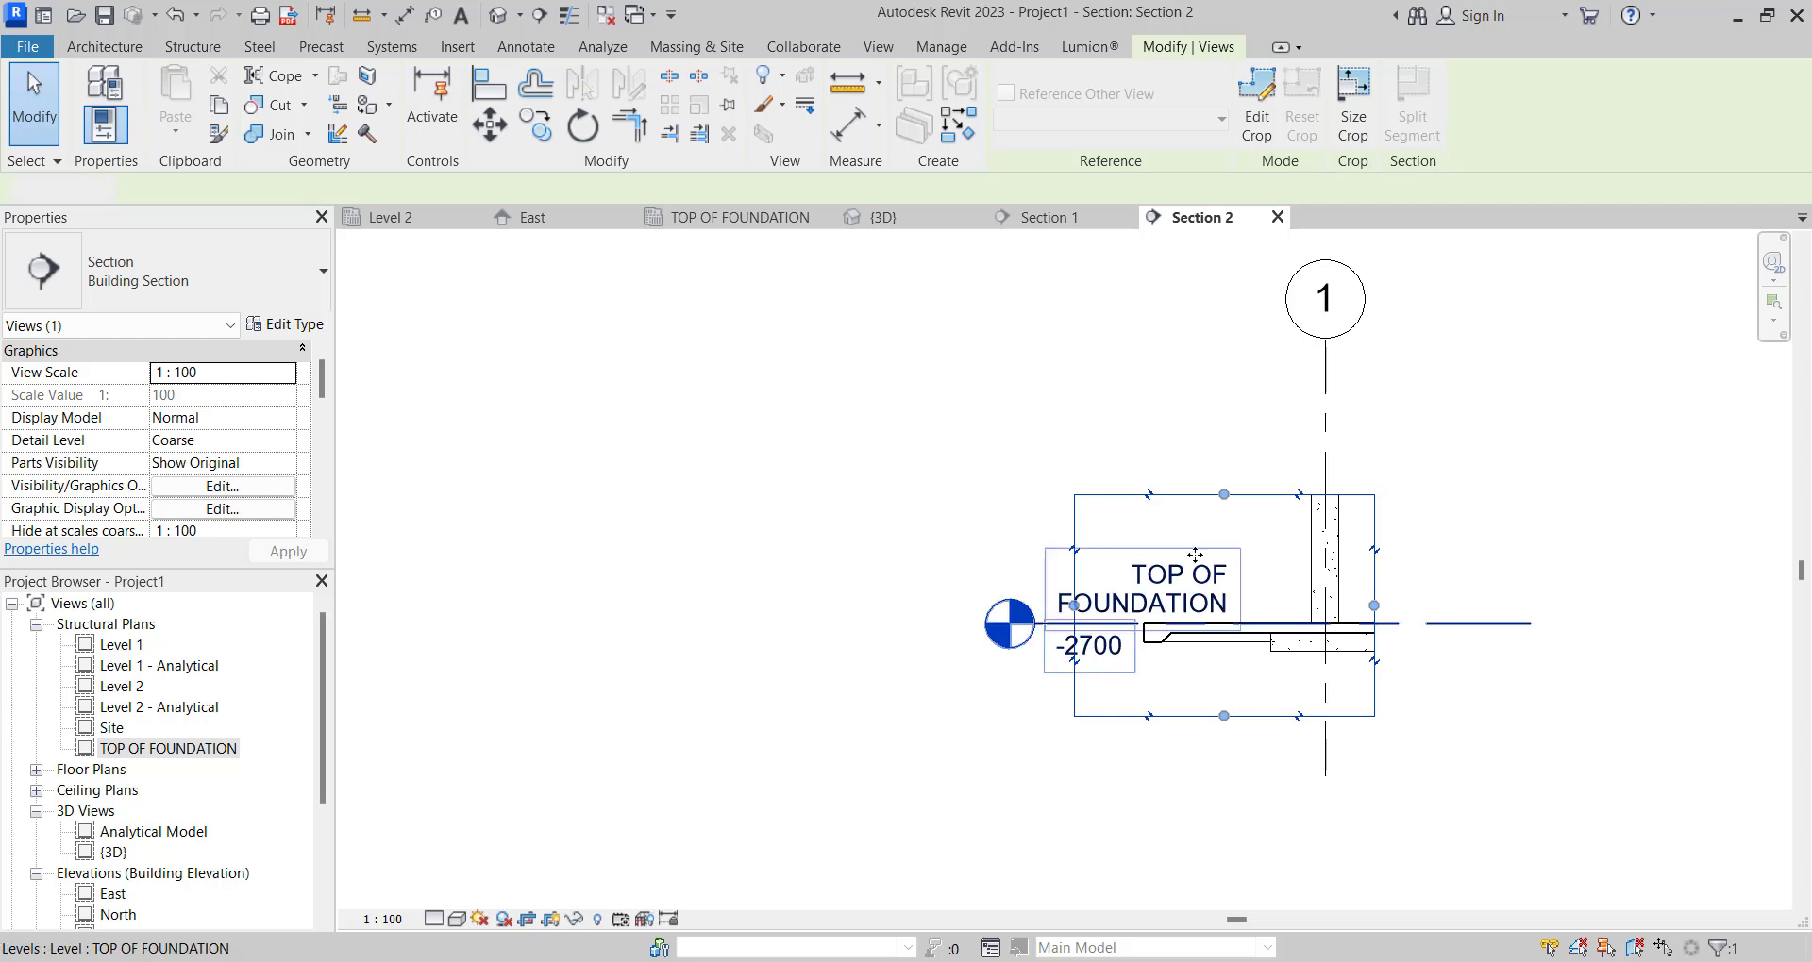
left_click(1195, 555)
left_click_drag(1035, 624, 625, 627)
Extend the Section 2 crop region toward grid 2 until it includes the whole isolated footing at grid 1.
scroll(1396, 658, "up", 3)
left_click(1399, 570)
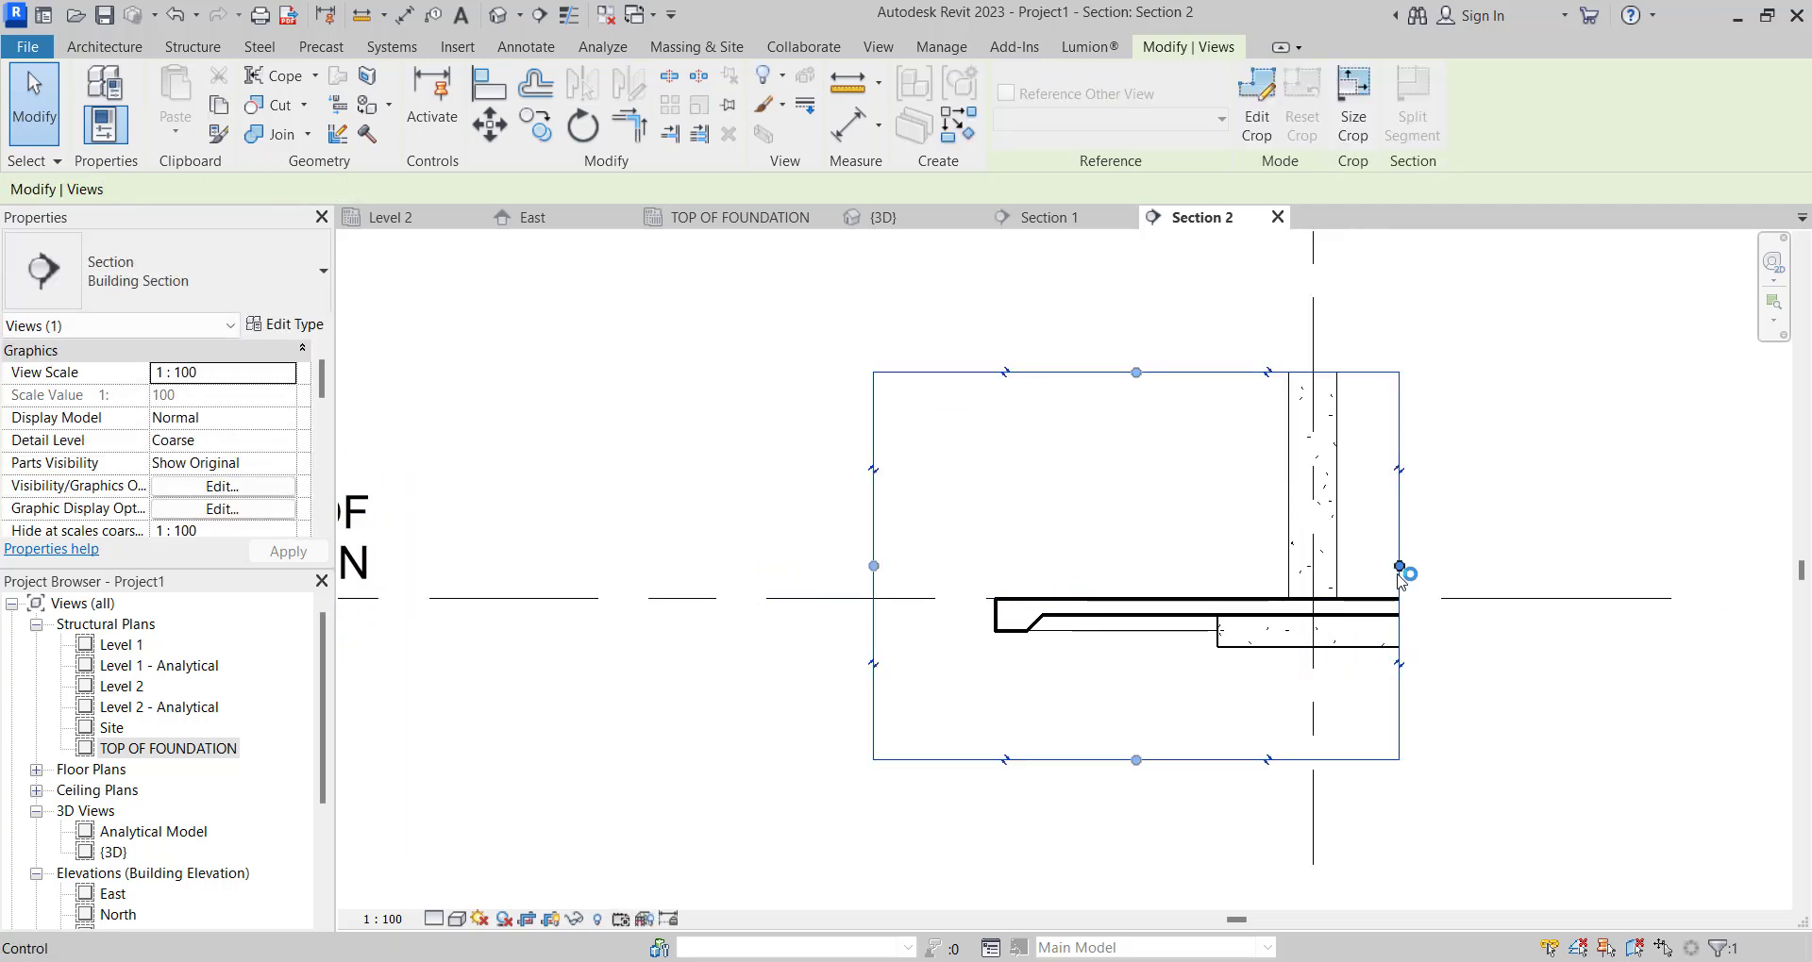
left_click(1080, 688)
scroll(1079, 688, "up", 2)
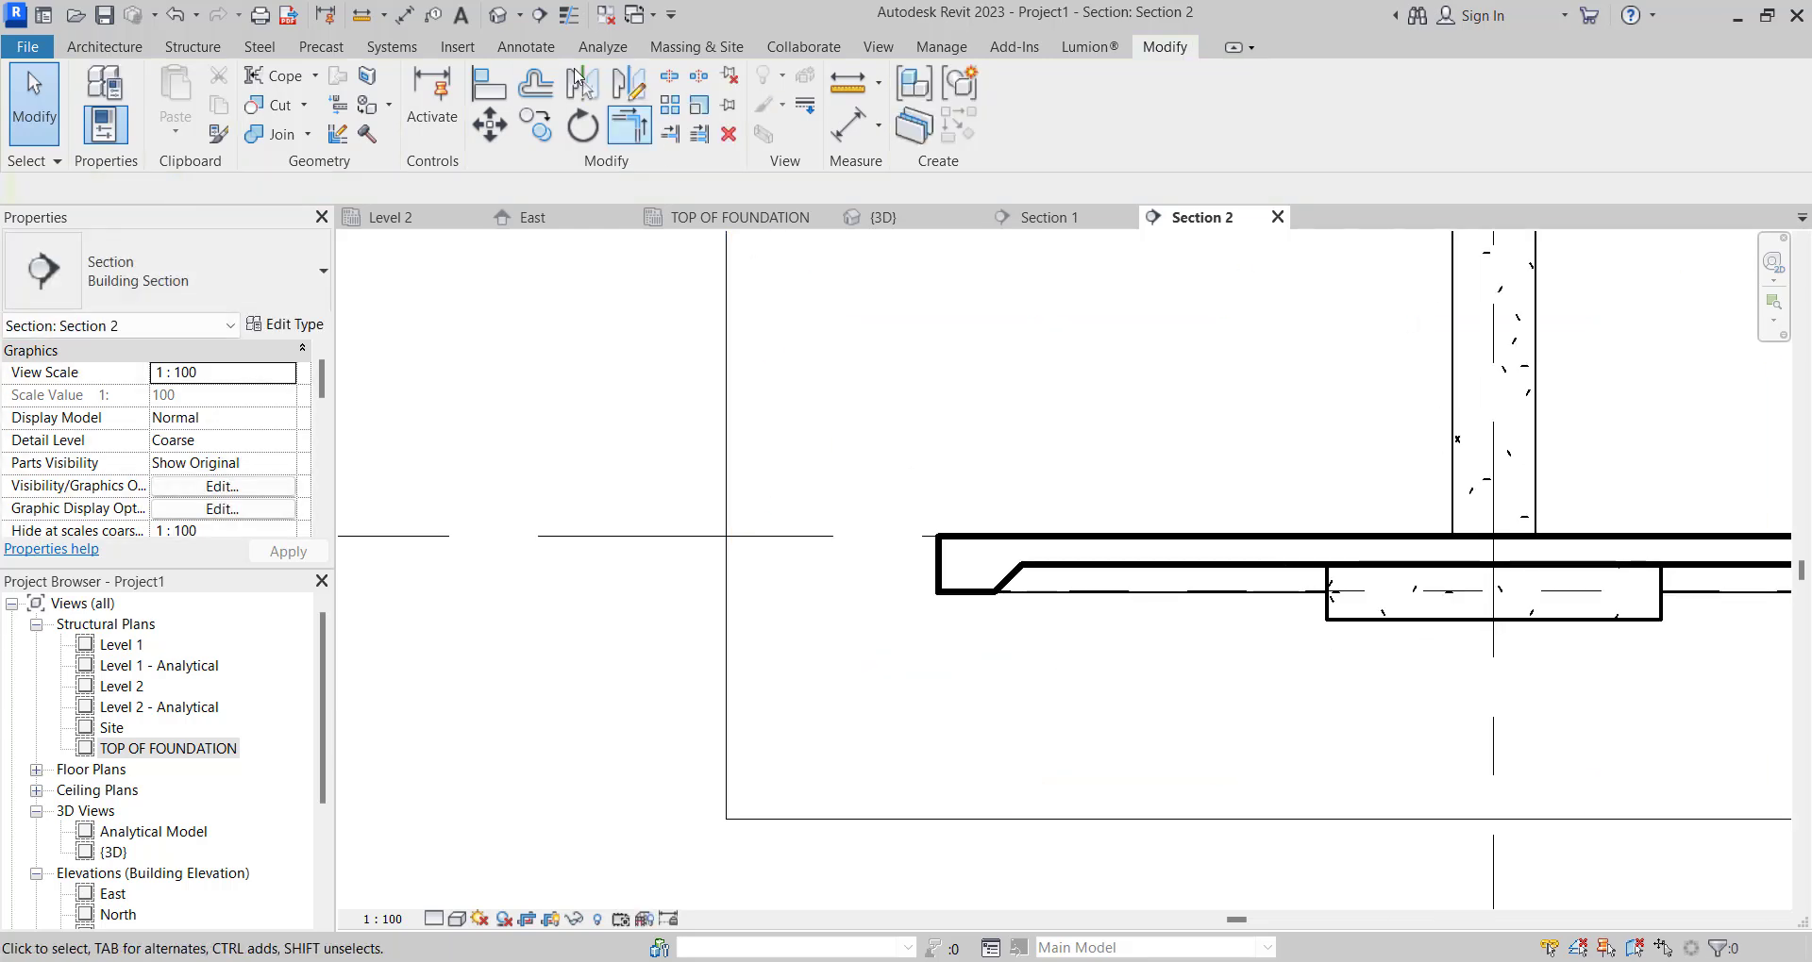
scroll(855, 393, "down", 4)
left_click(930, 403)
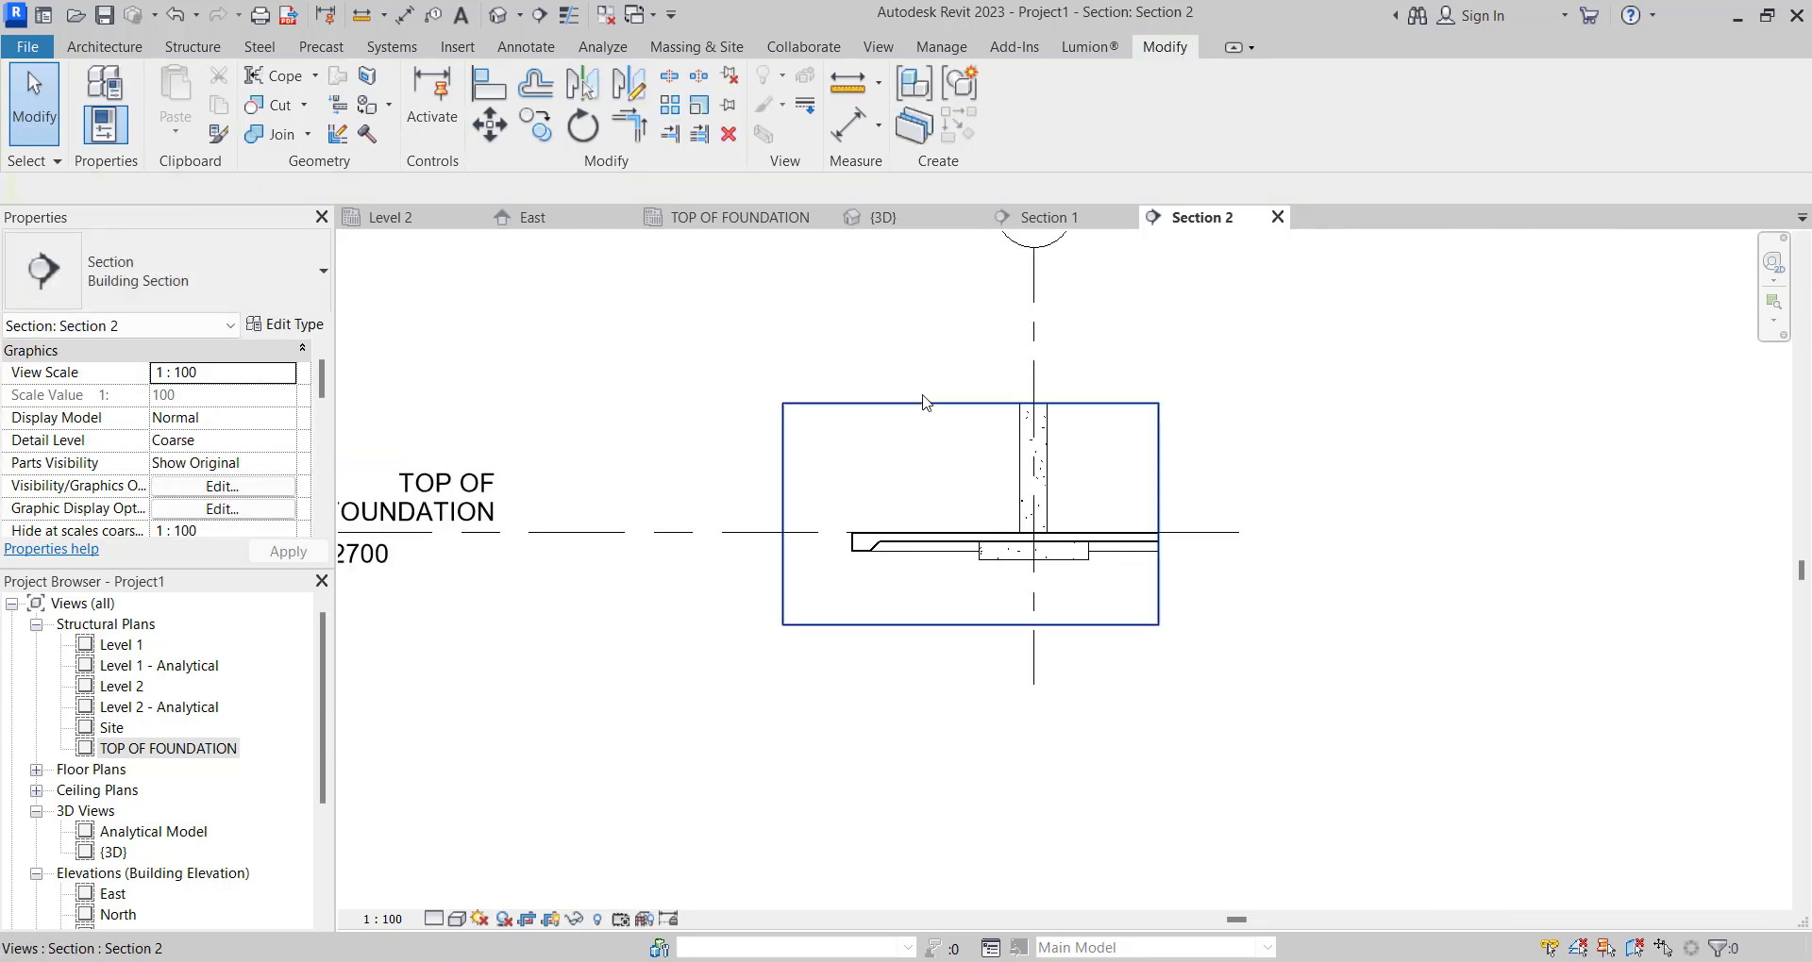
Pull the outer side of the Section 2 crop region in close to the thickened slab end.
left_click_drag(775, 513, 829, 513)
scroll(919, 477, "up", 5)
left_click(942, 433)
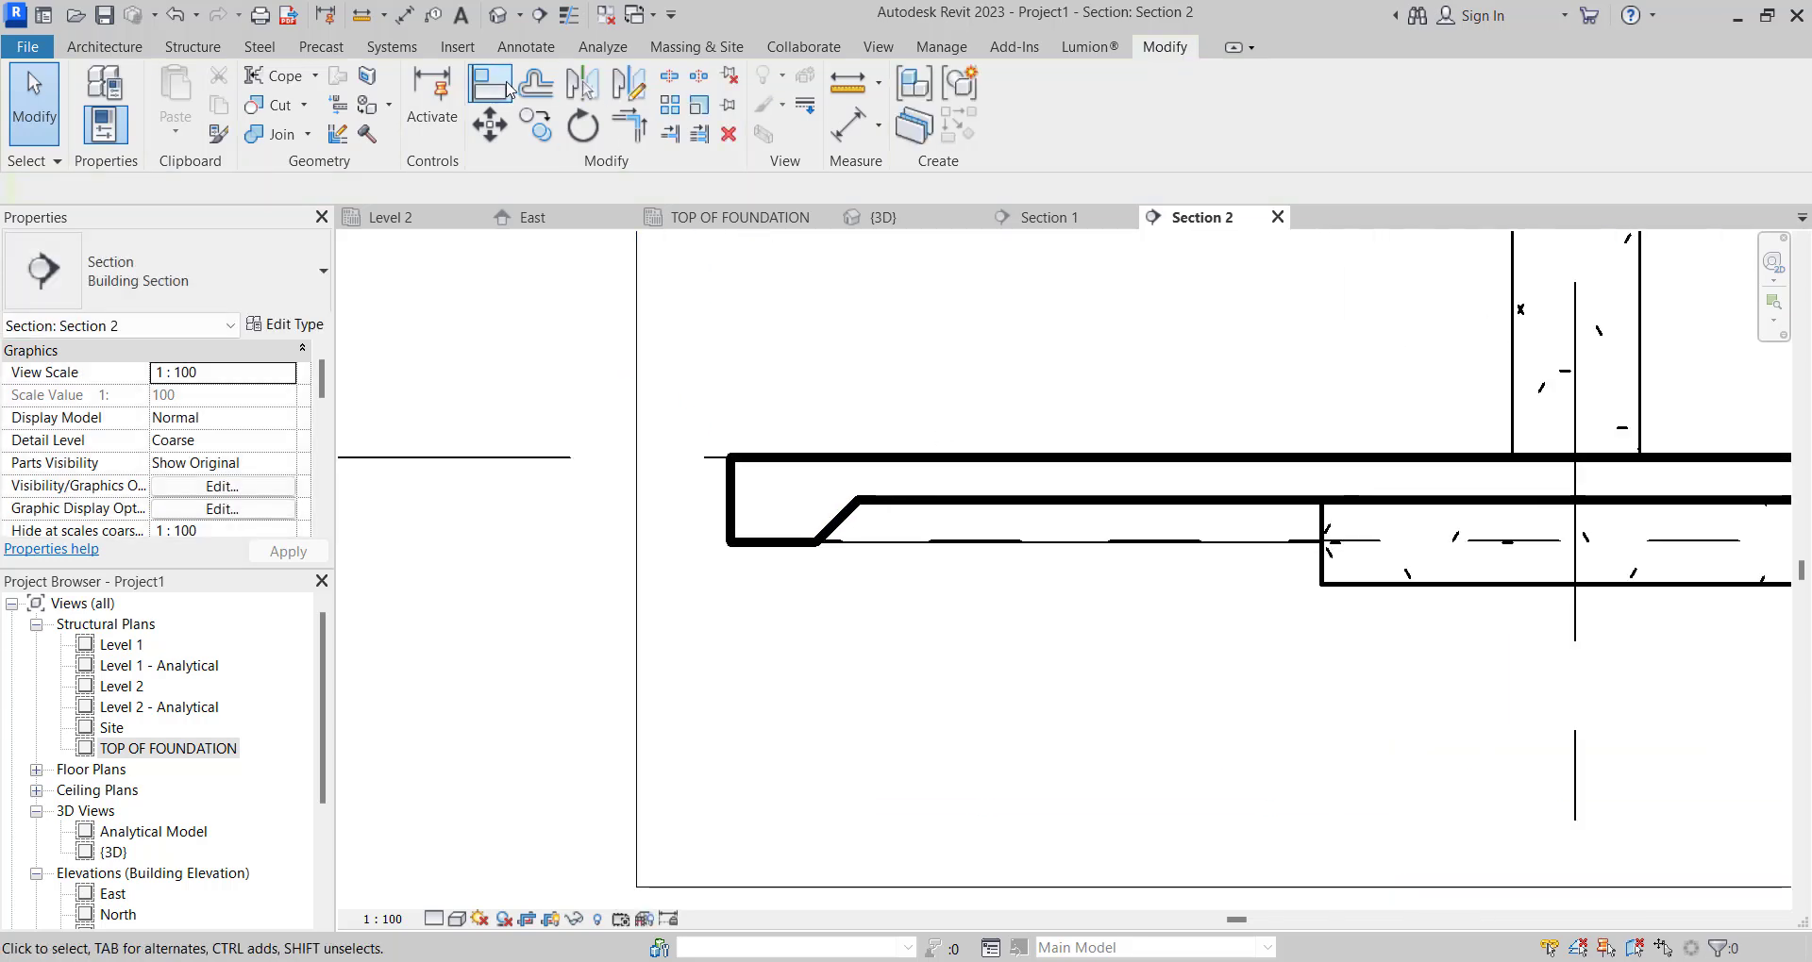
Add an "edge Beam" text note with a curved leader pointing at the thickened slab edge, and move the note farther outside the crop region.
left_click(535, 49)
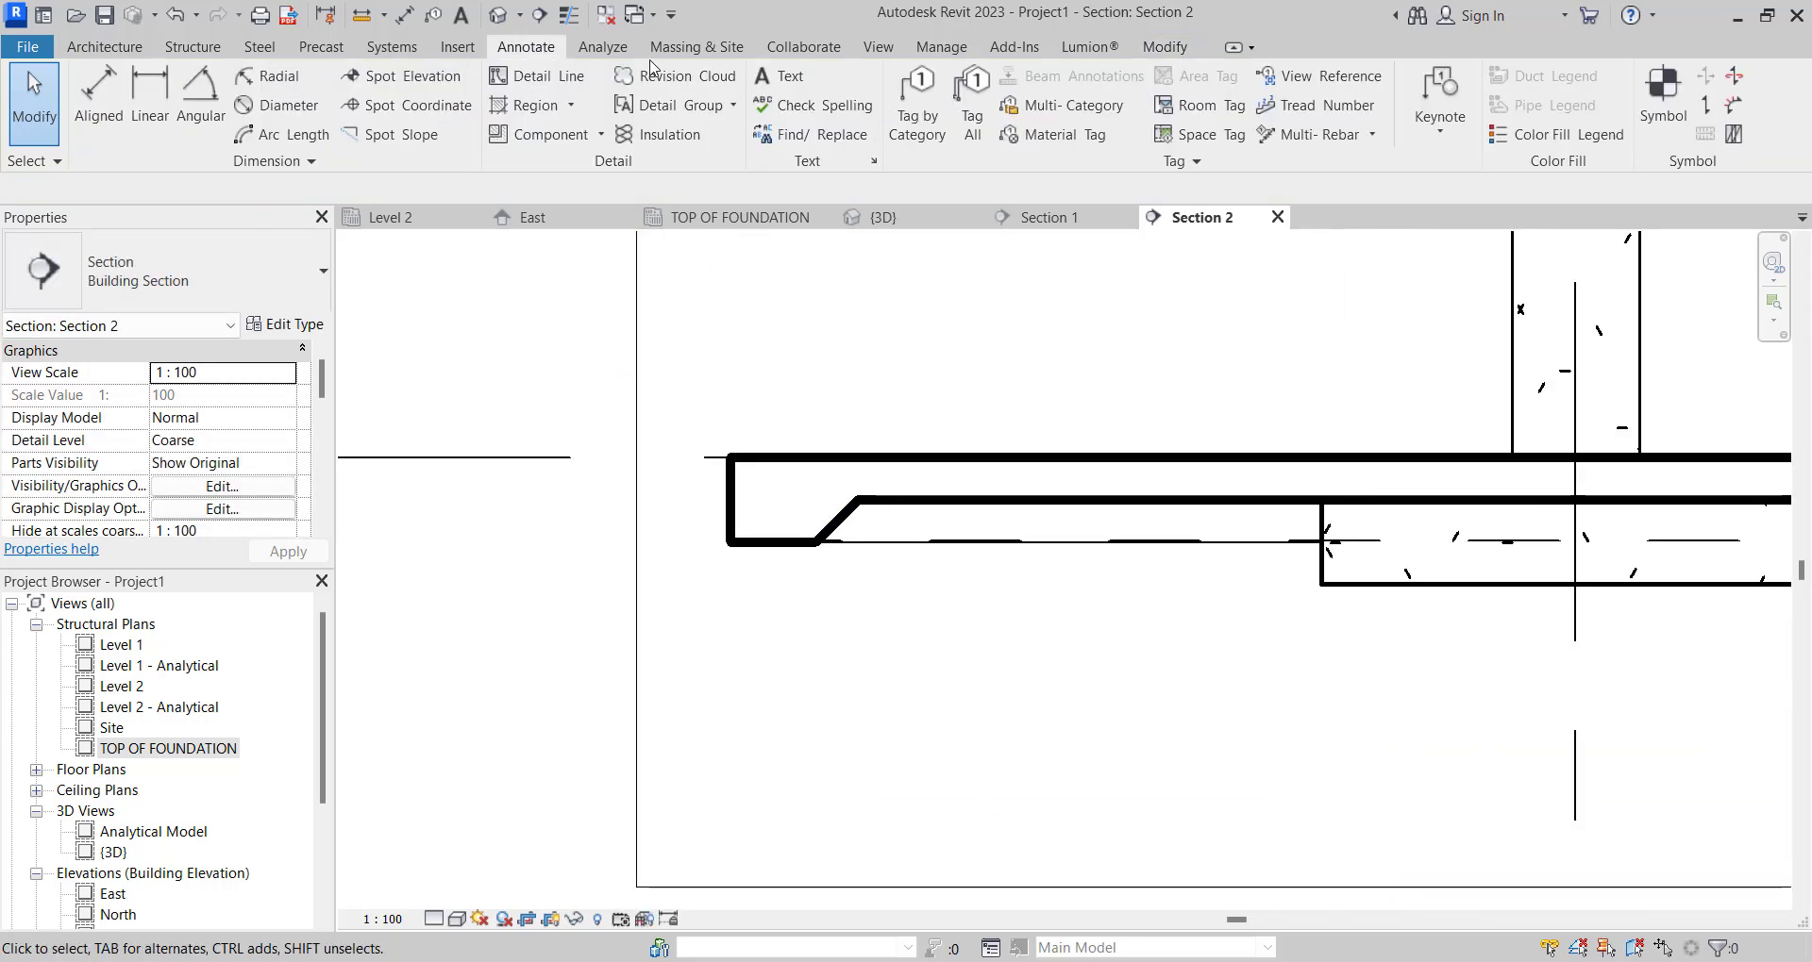
left_click(779, 76)
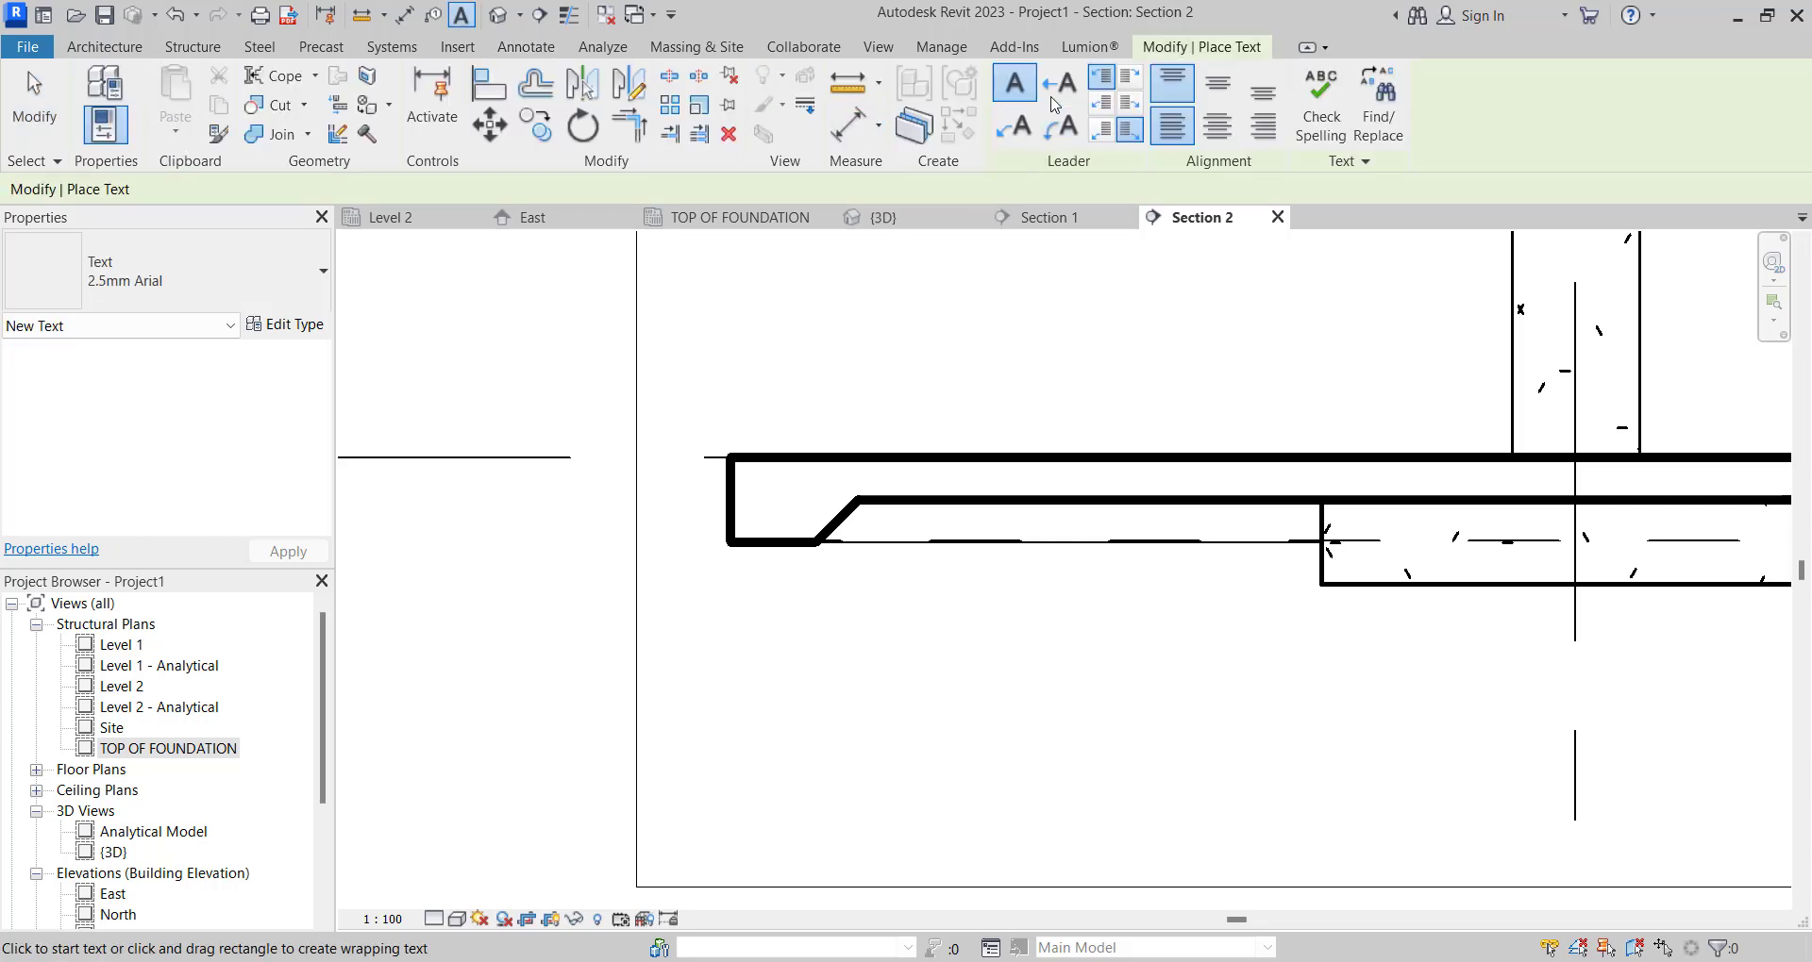
left_click(1059, 125)
scroll(1007, 518, "down", 2)
scroll(950, 525, "up", 1)
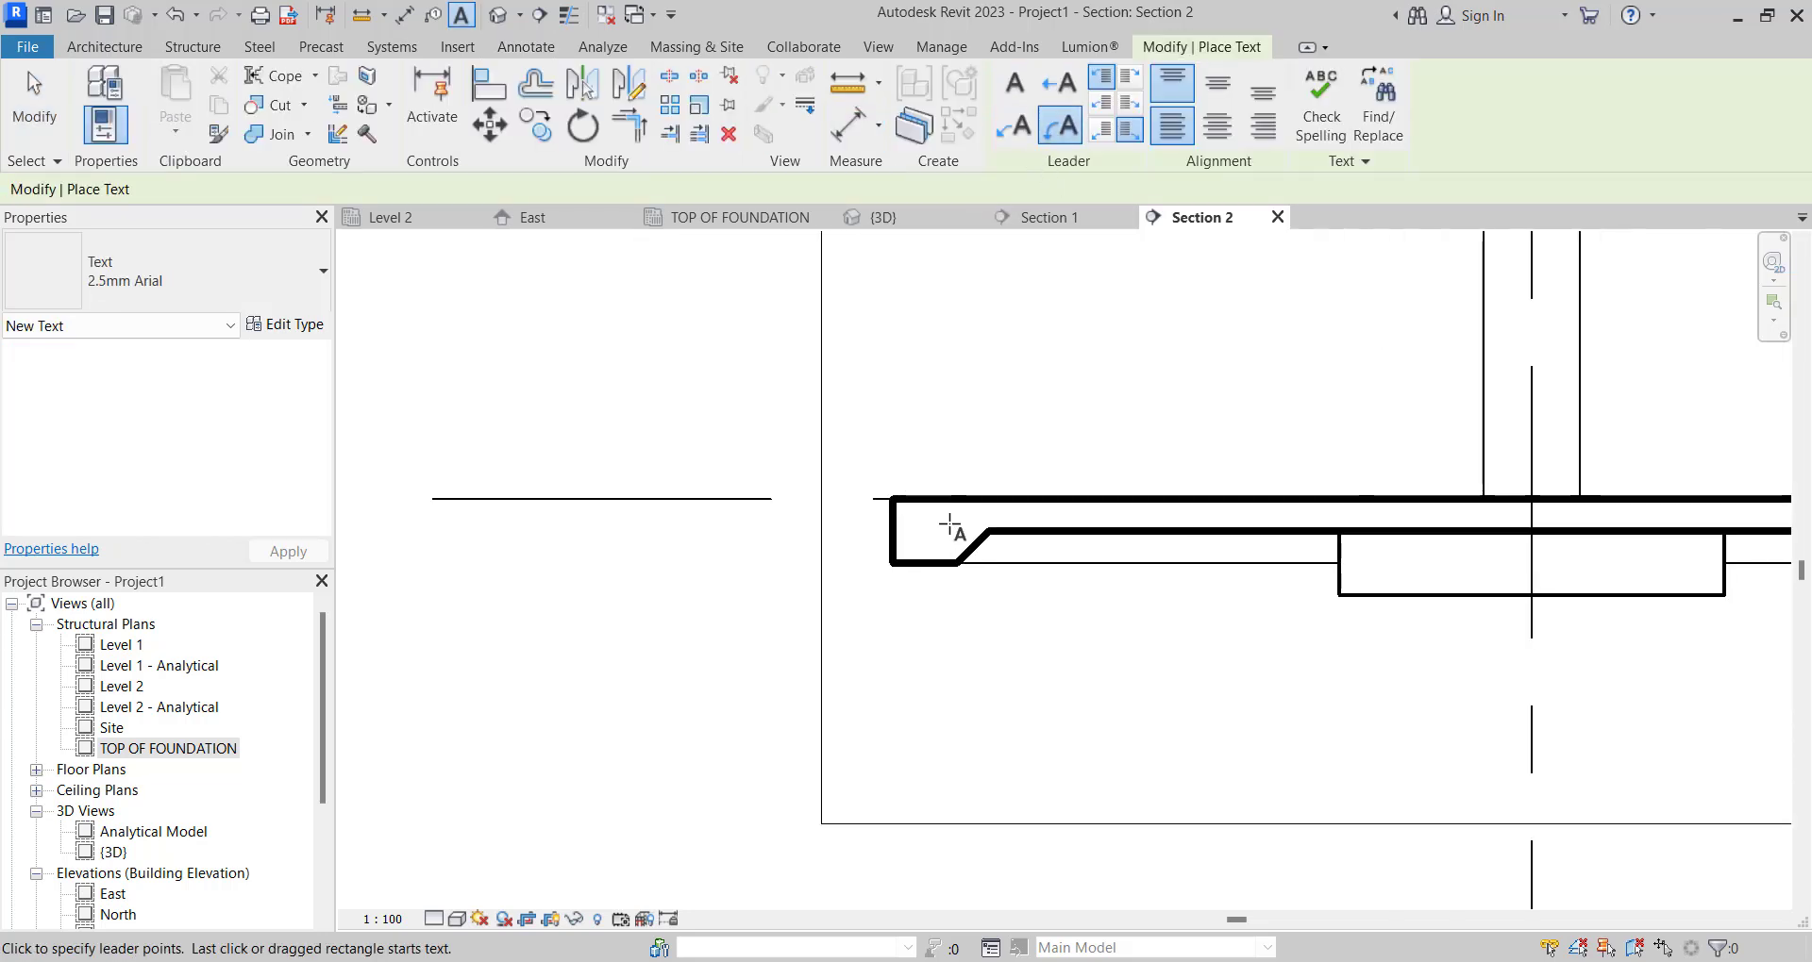
left_click(618, 378)
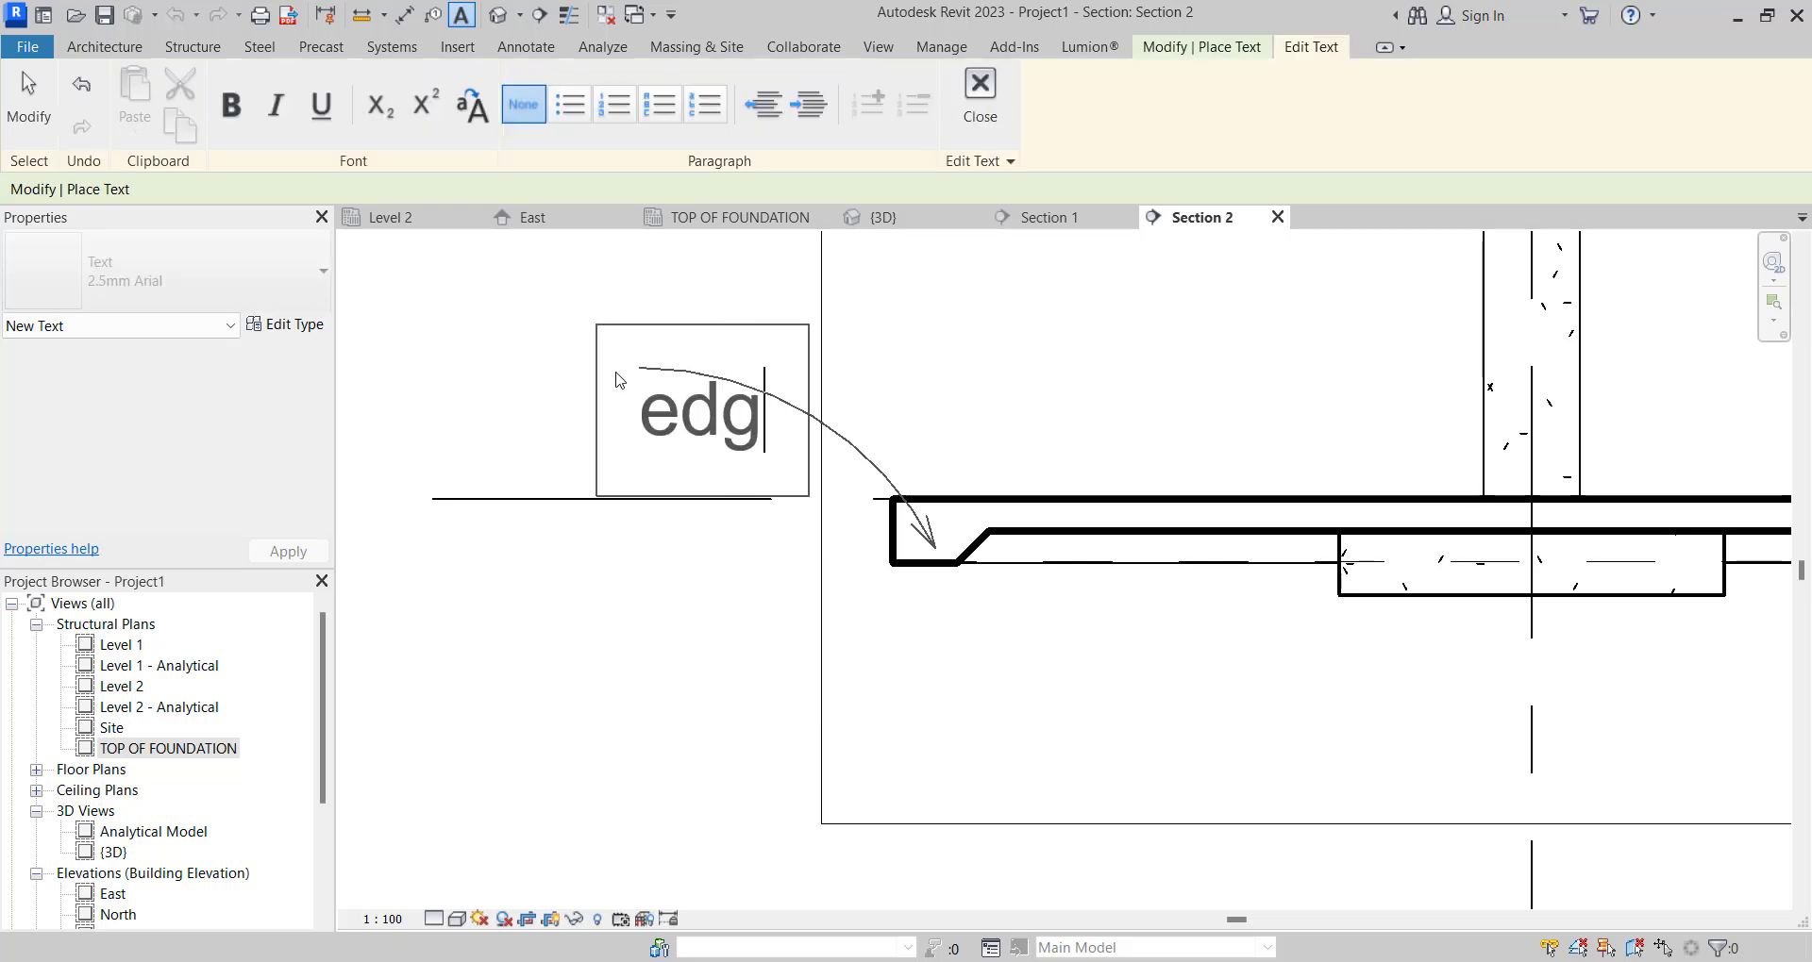
type("edge Be")
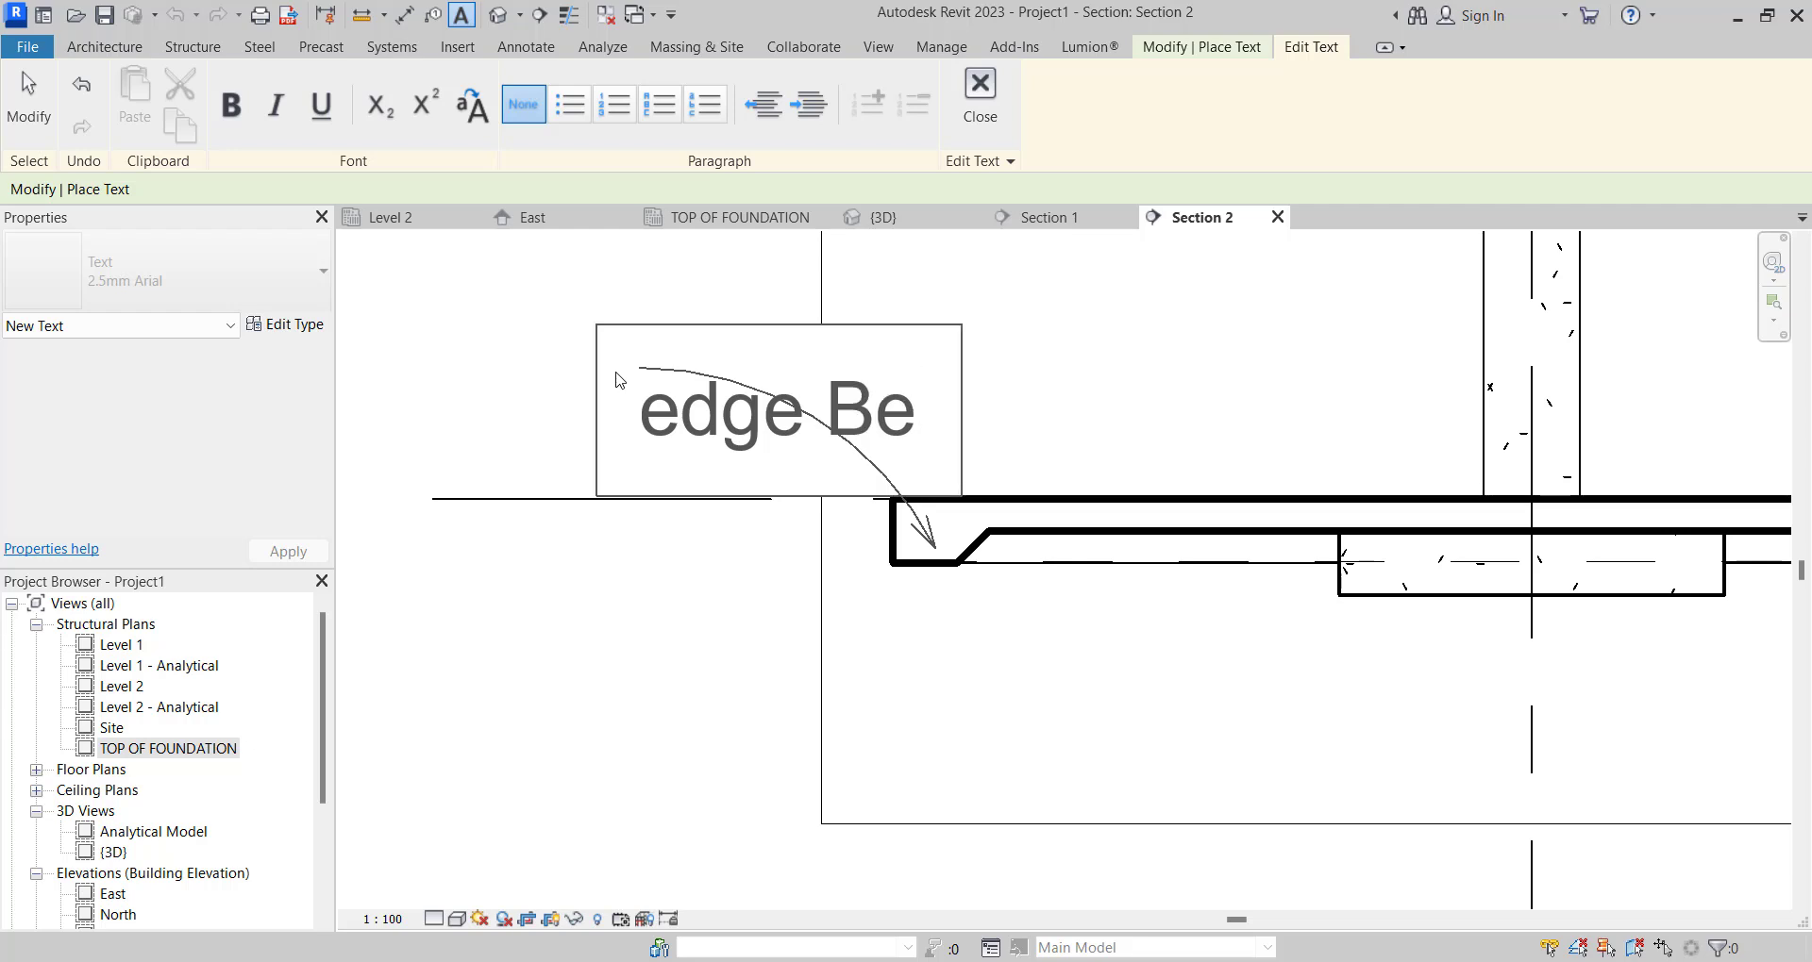
type("am")
scroll(885, 450, "down", 3)
left_click(707, 528)
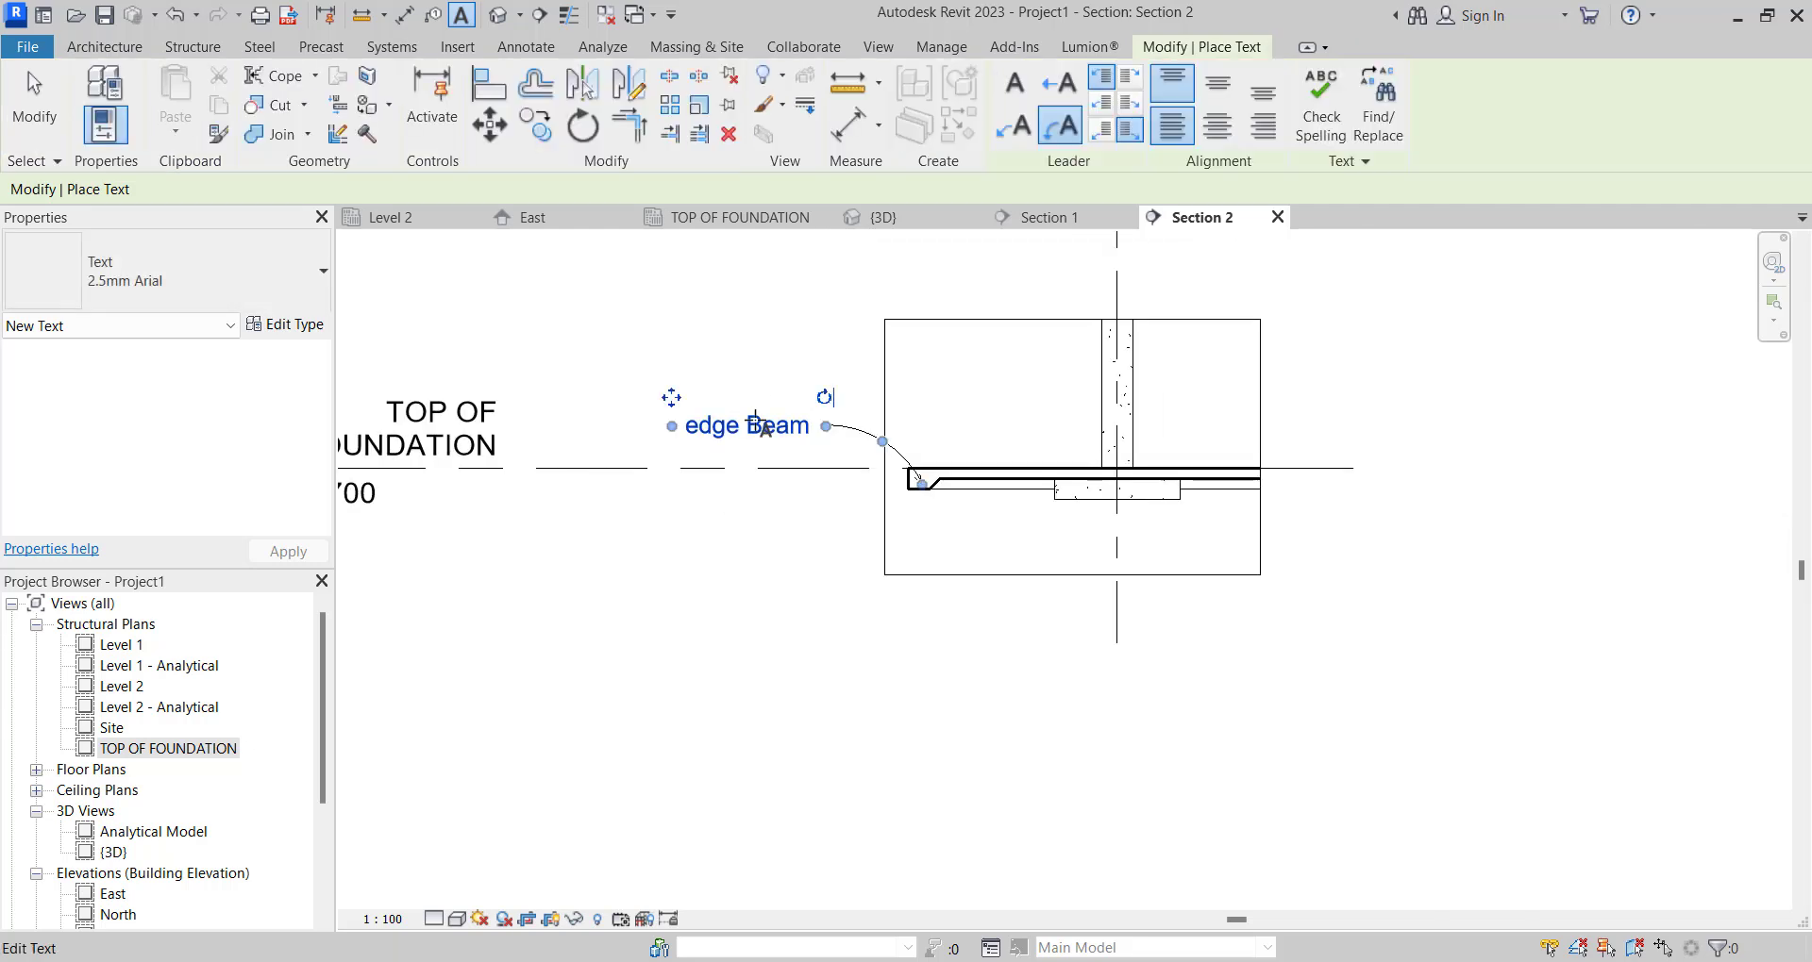
scroll(750, 423, "up", 3)
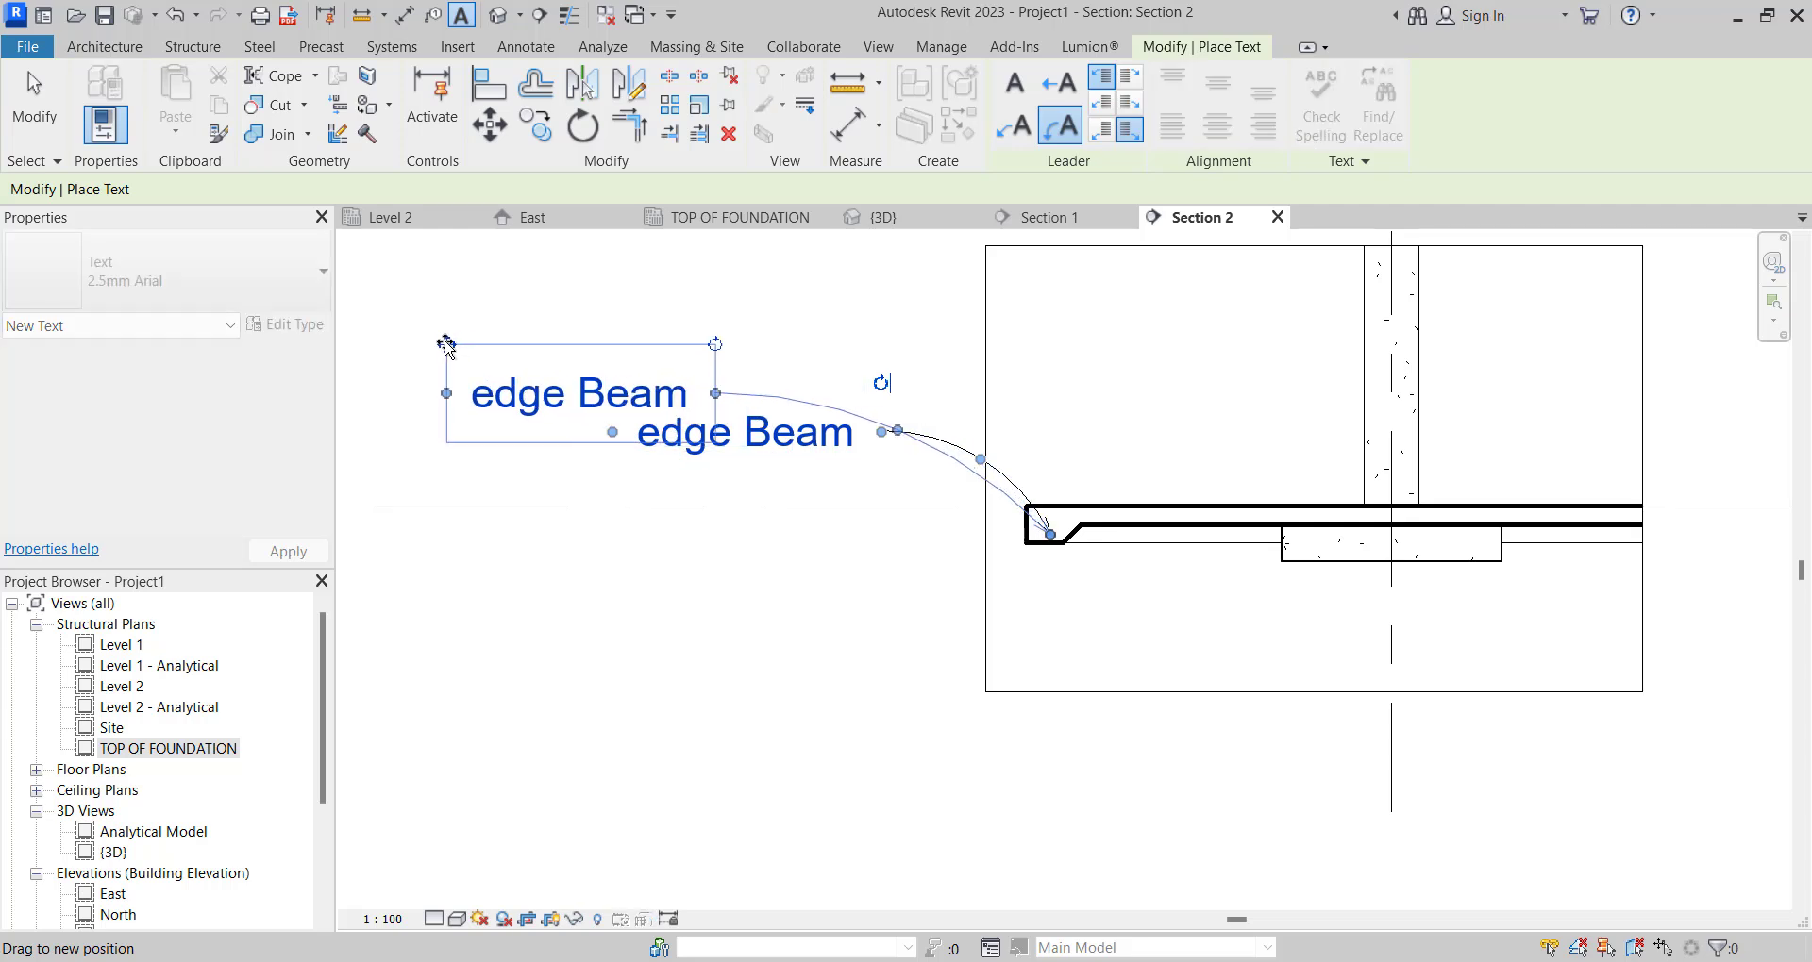
scroll(689, 404, "down", 3)
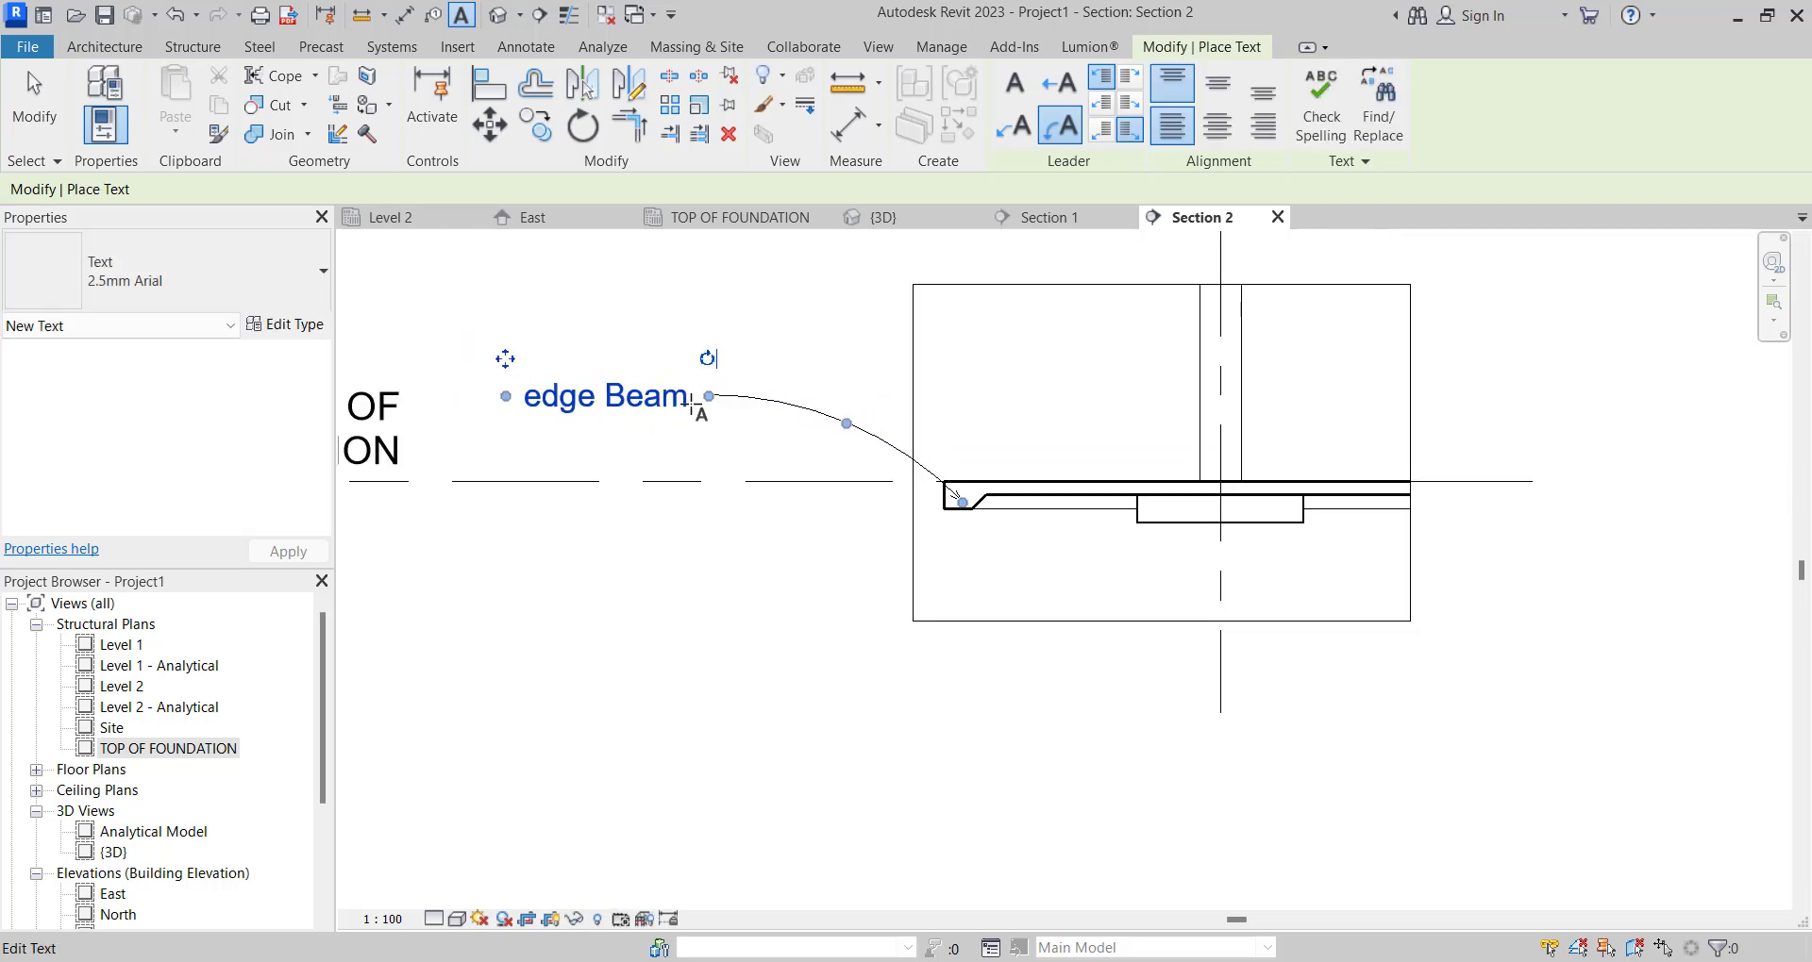
Add a "Column Base" text note below the slab with a curved leader pointing at the isolated footing.
left_click(1071, 137)
scroll(1015, 479, "up", 1)
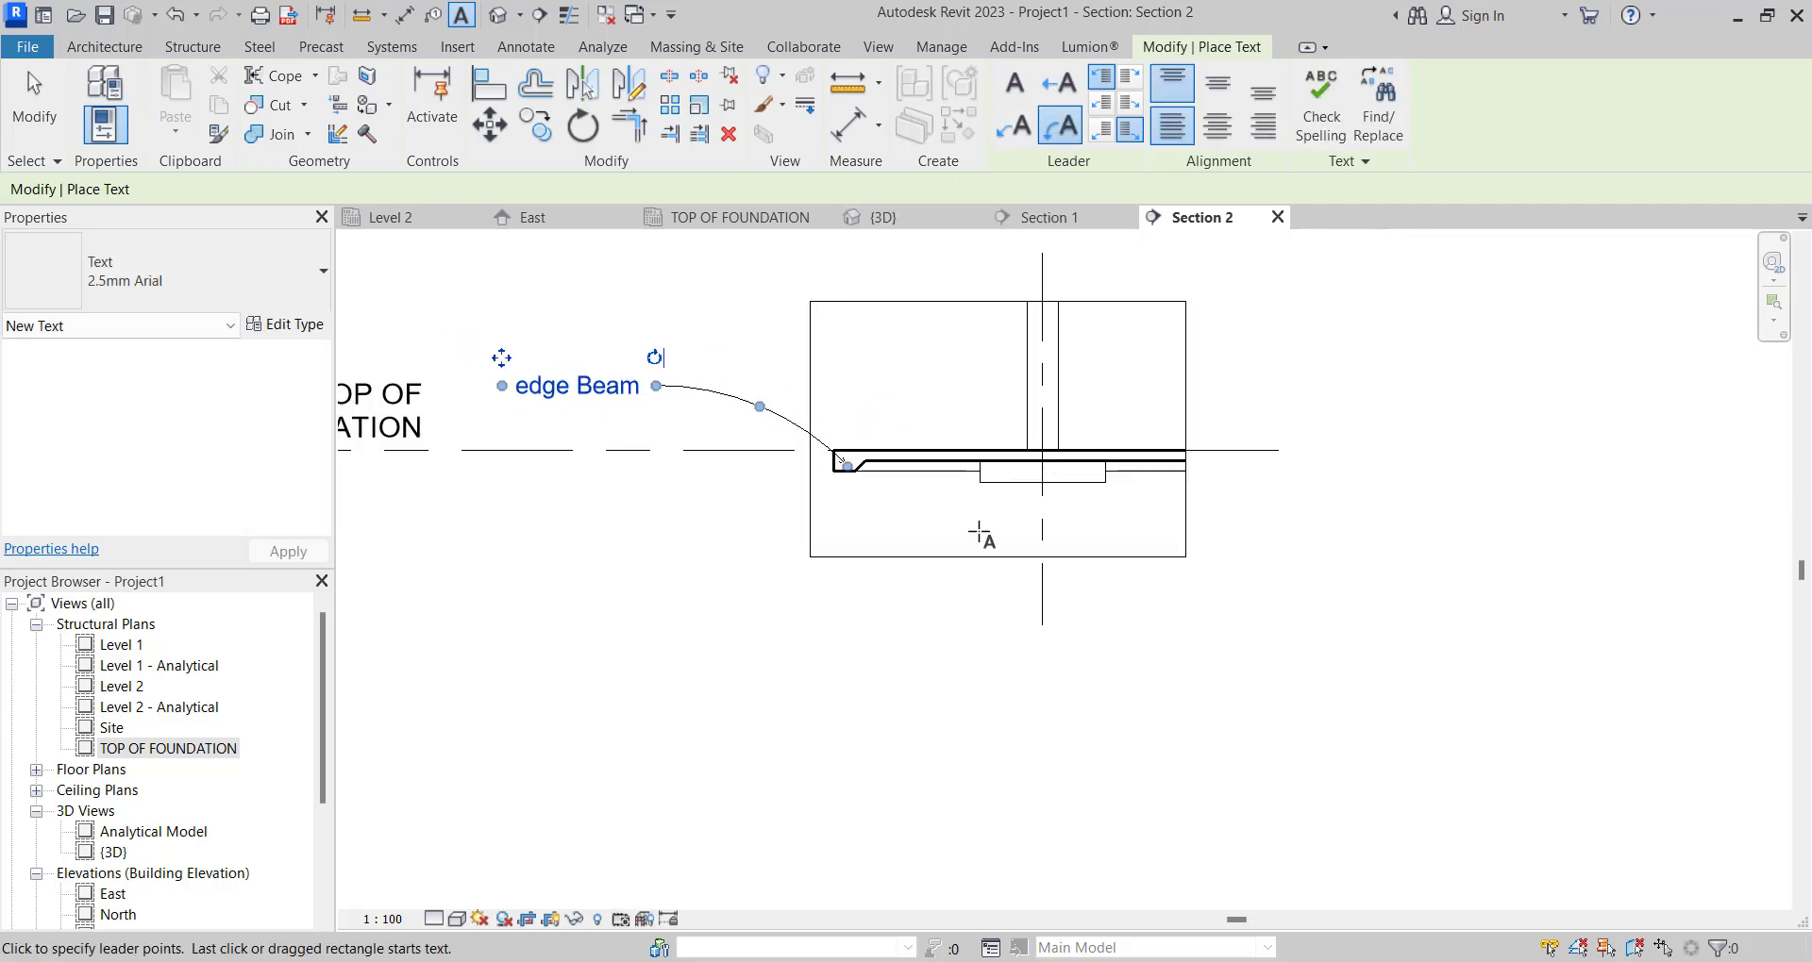
left_click(722, 605)
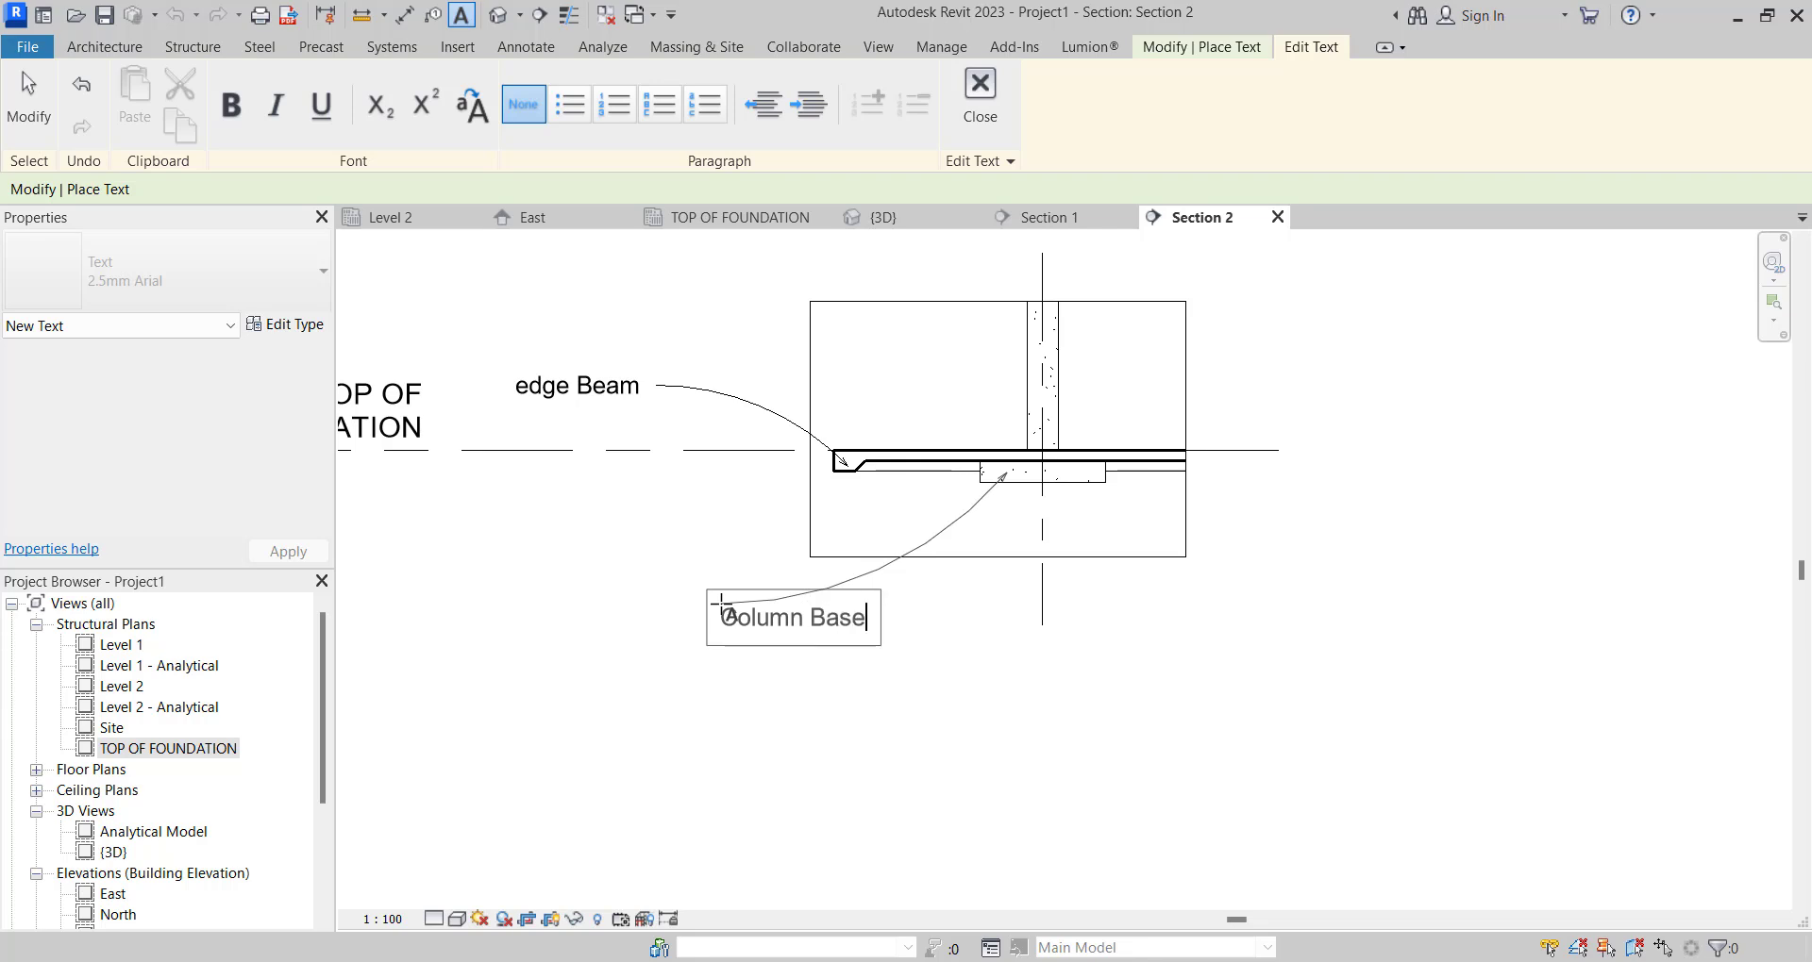
left_click(507, 475)
scroll(1189, 547, "down", 3)
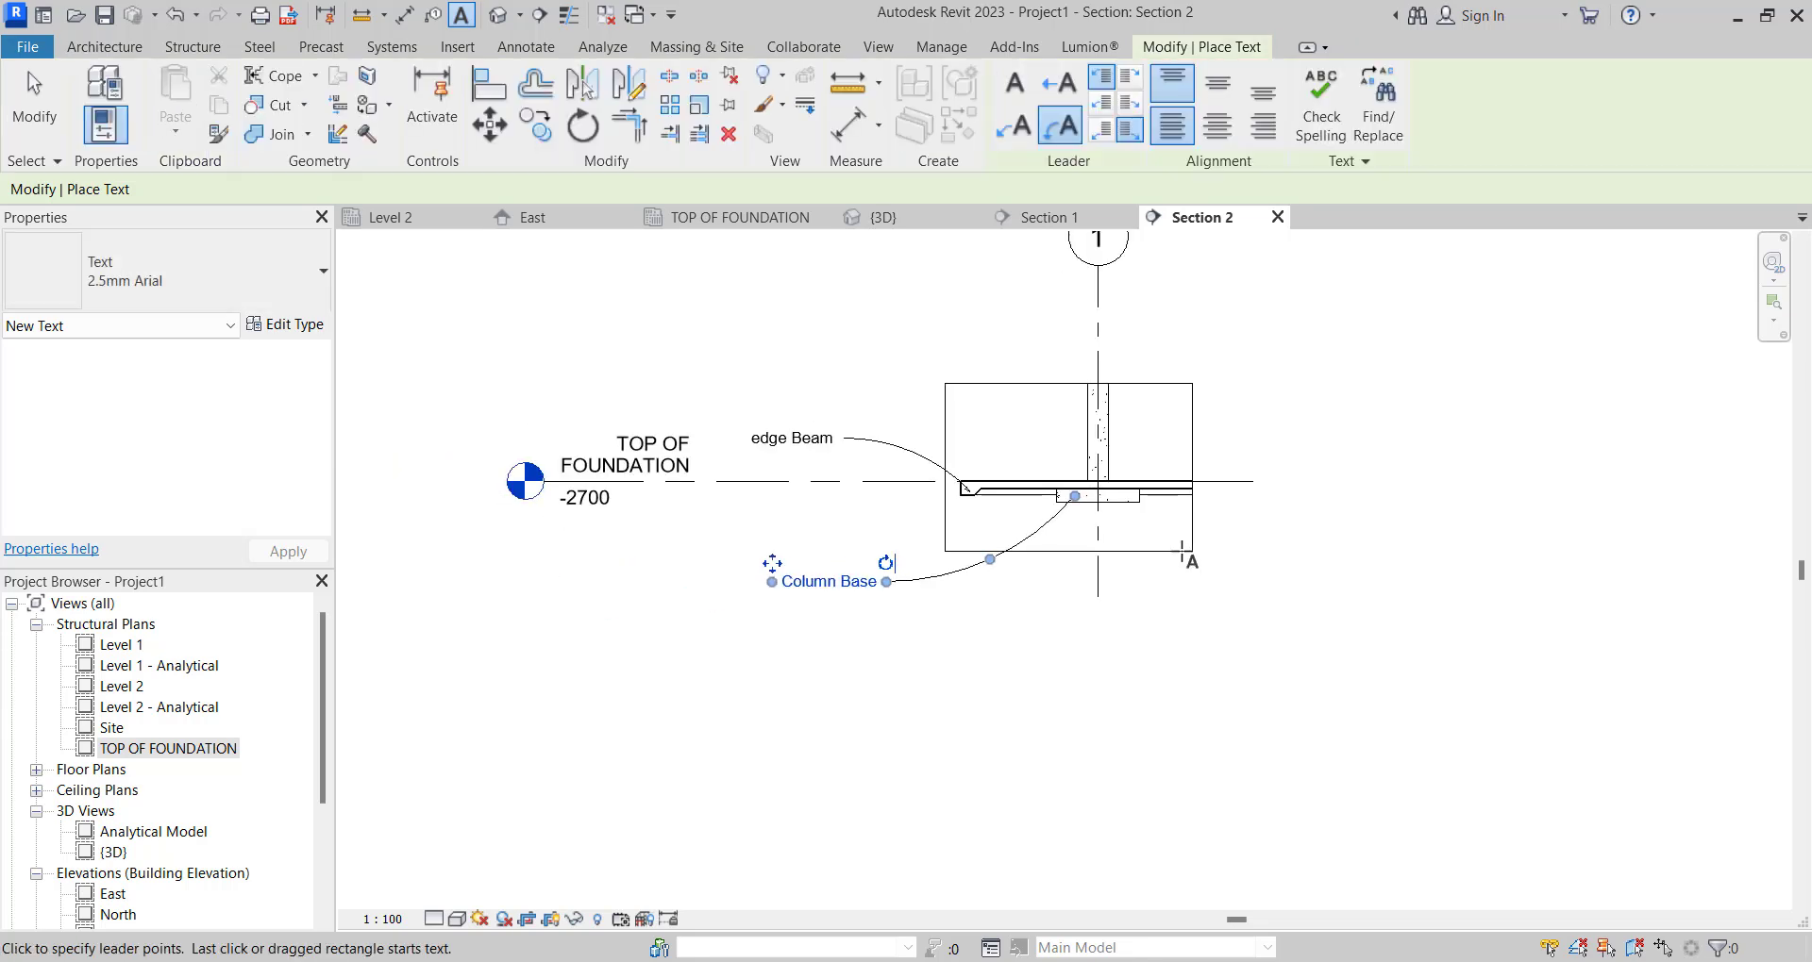
key("Escape")
key("Escape")
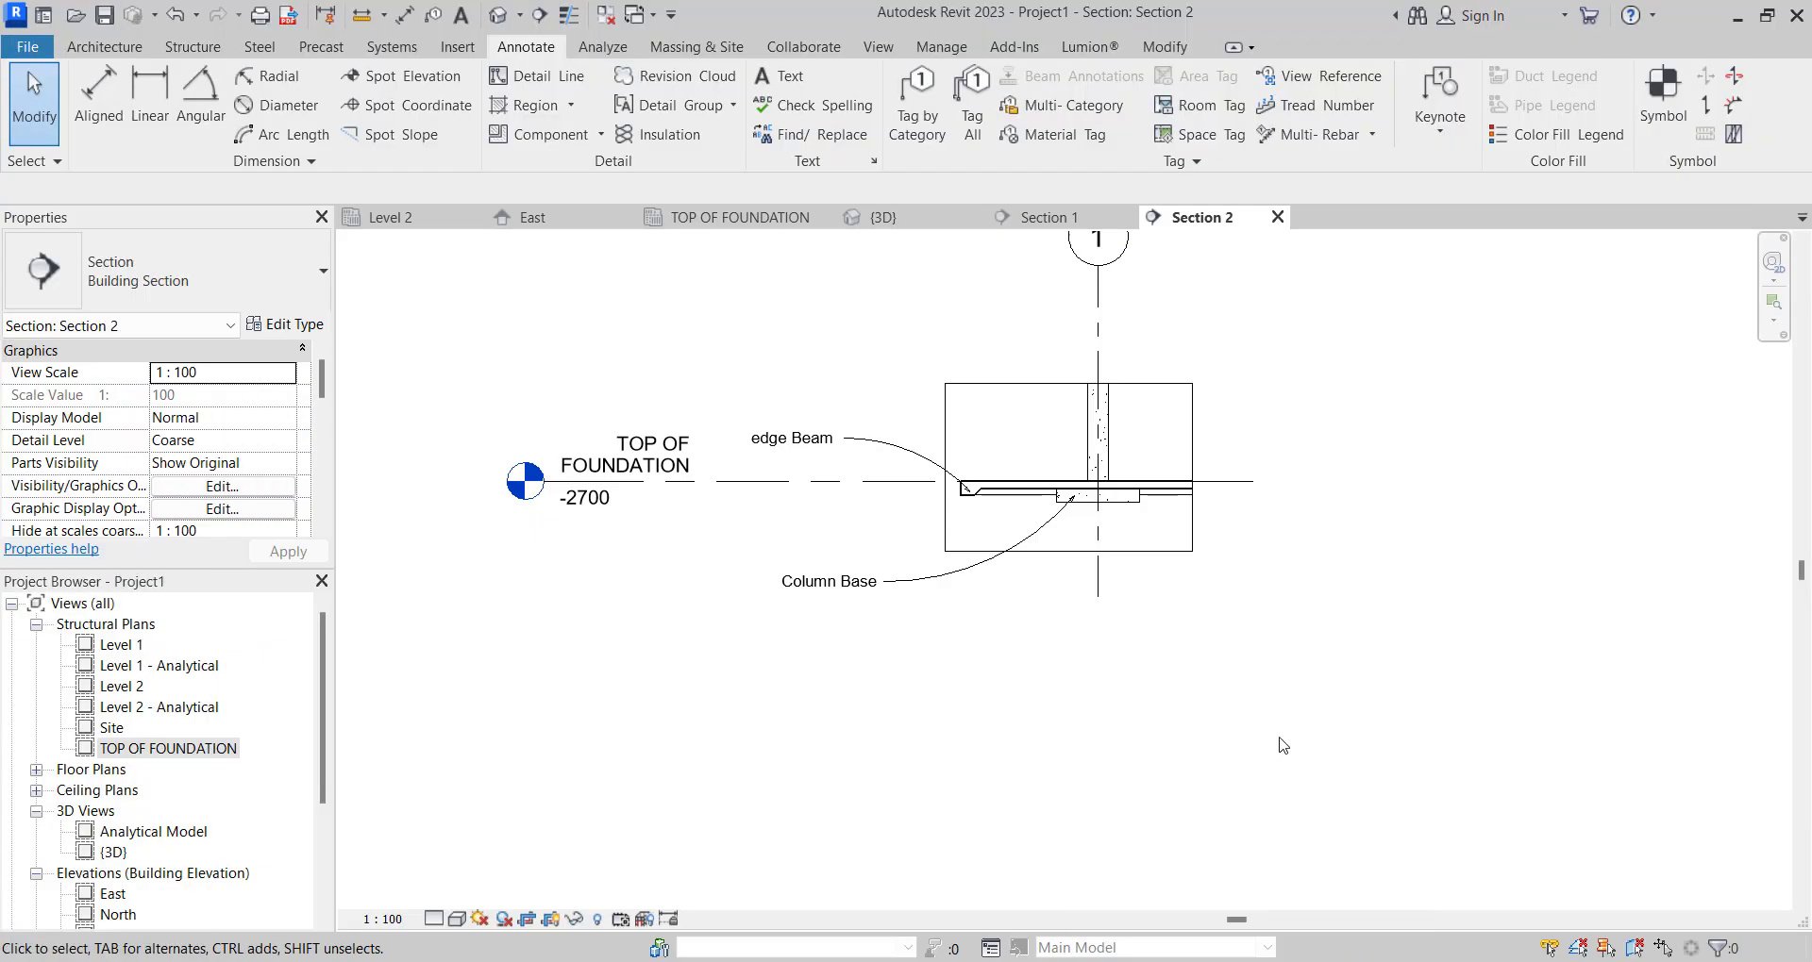
Start a filled region in Section 2 using the Ortho Crosshatch type.
scroll(1292, 533, "up", 5)
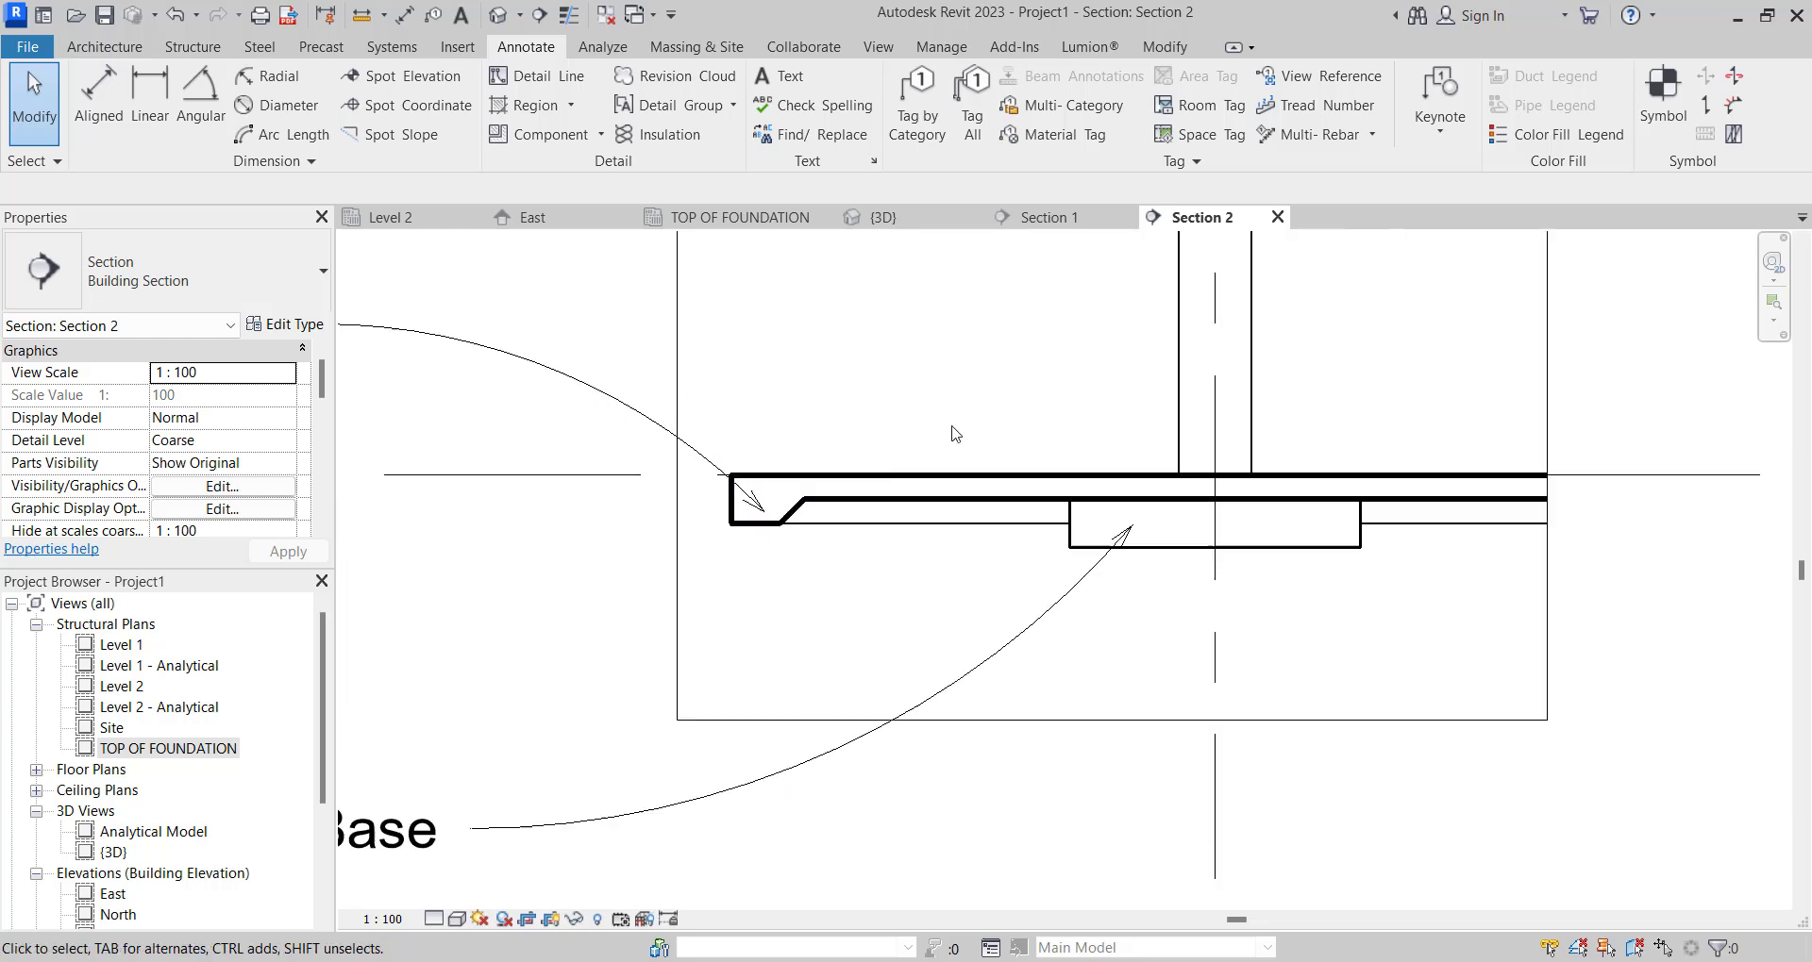
left_click(569, 107)
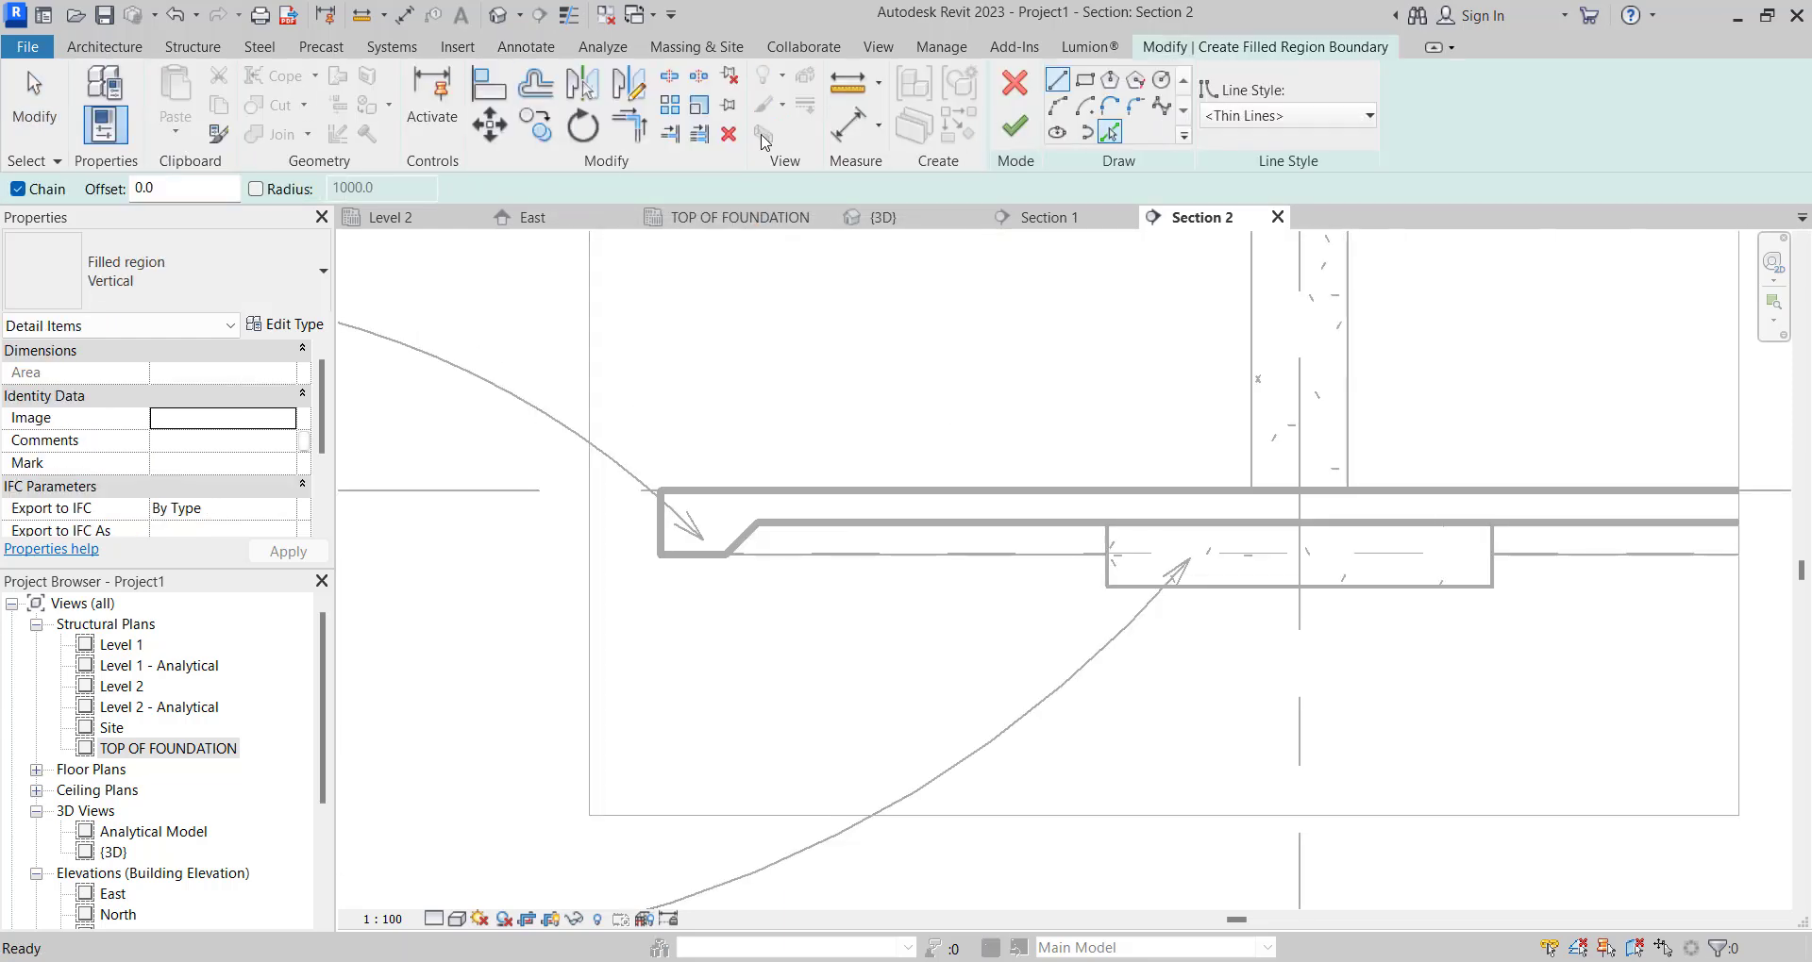
left_click(188, 274)
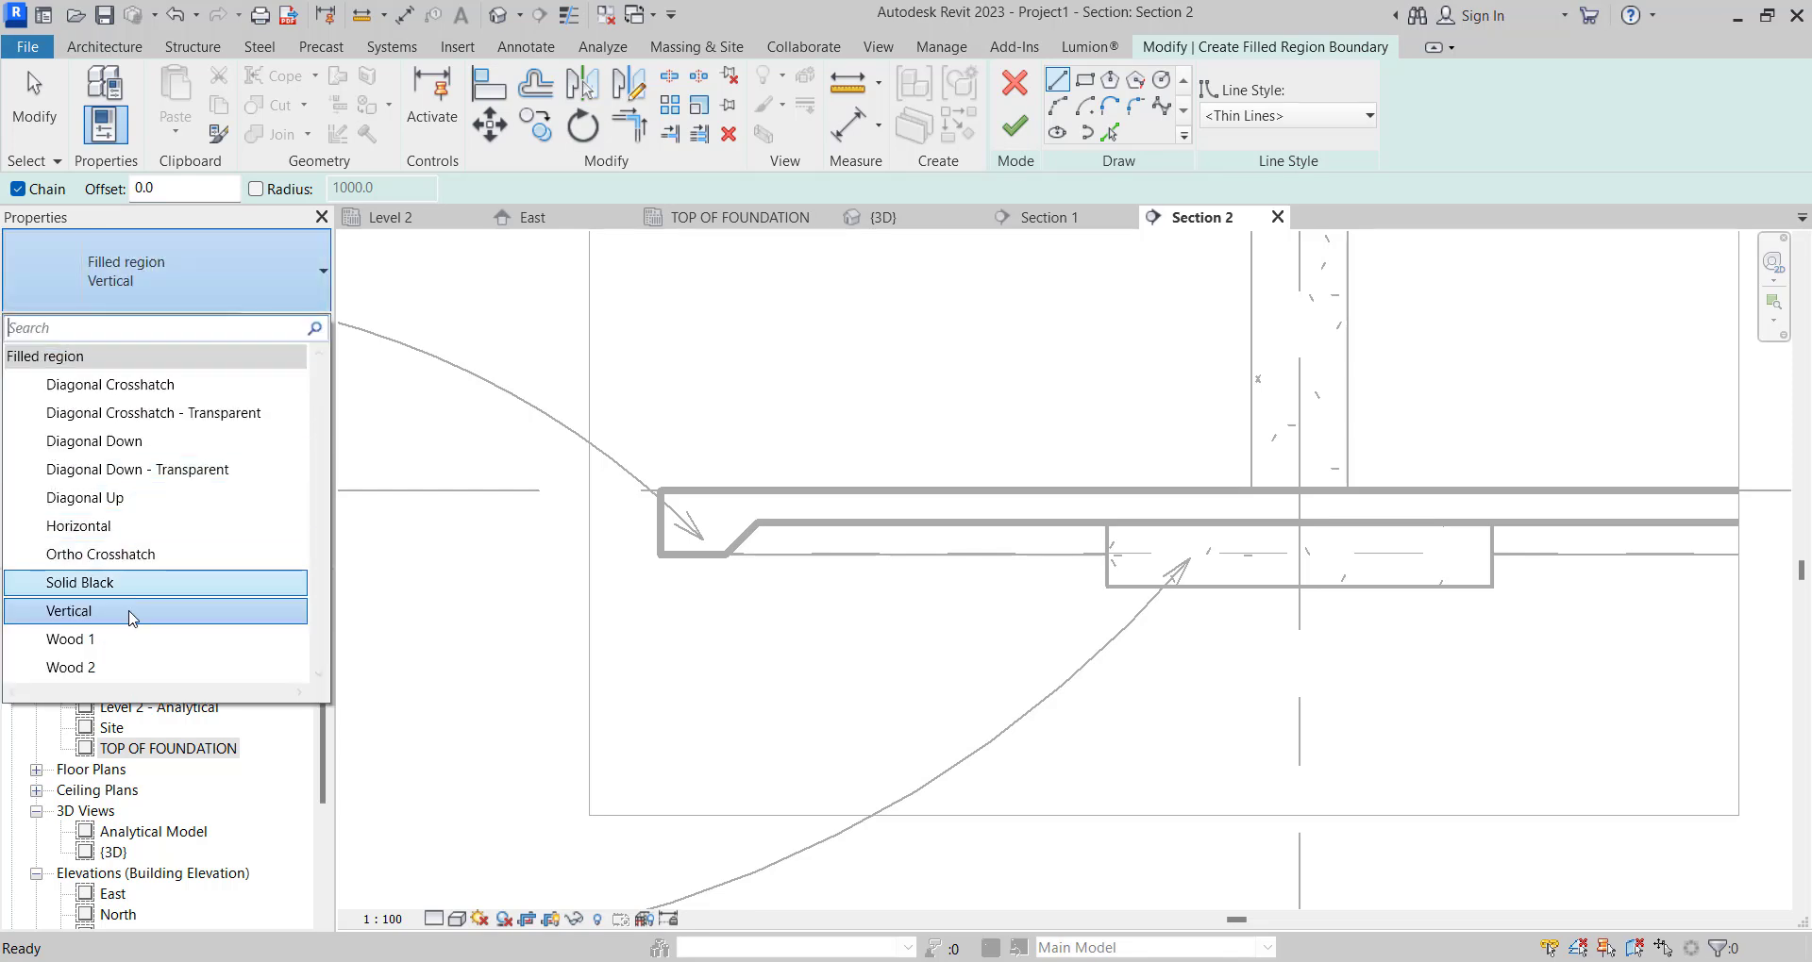
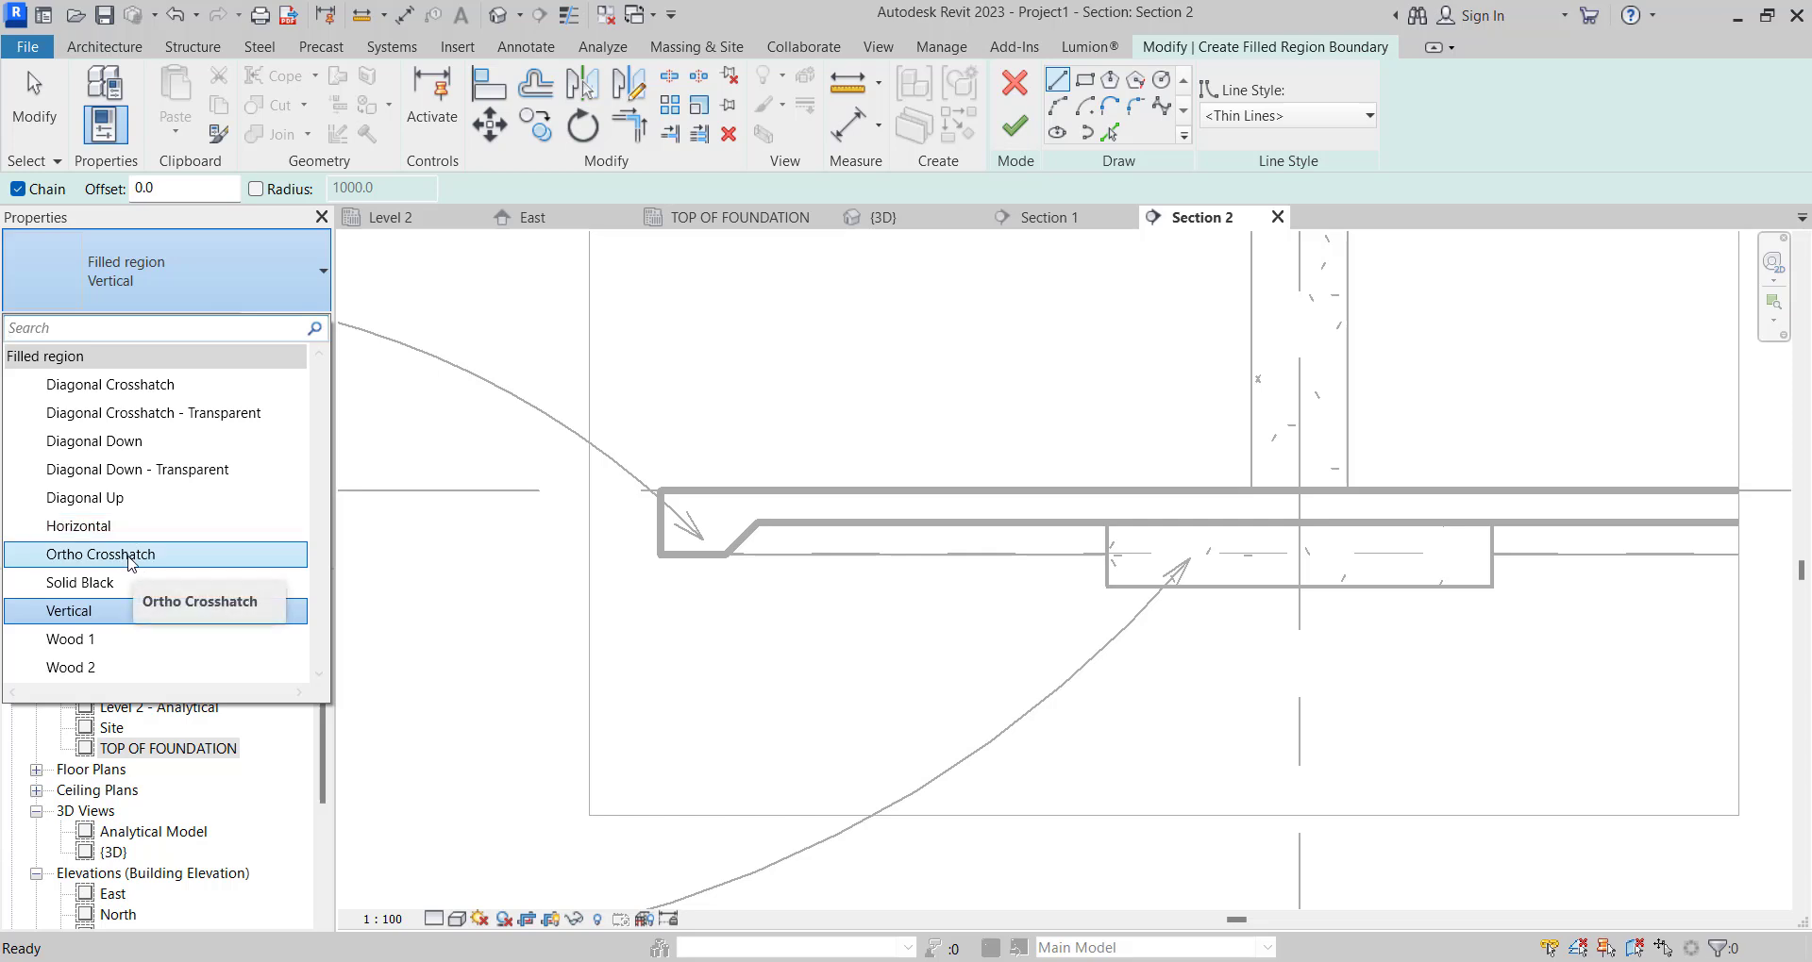
Pick the edge beam's sloped face and base, the slab underside and the footing's near side as filled region boundary lines.
left_click(1087, 81)
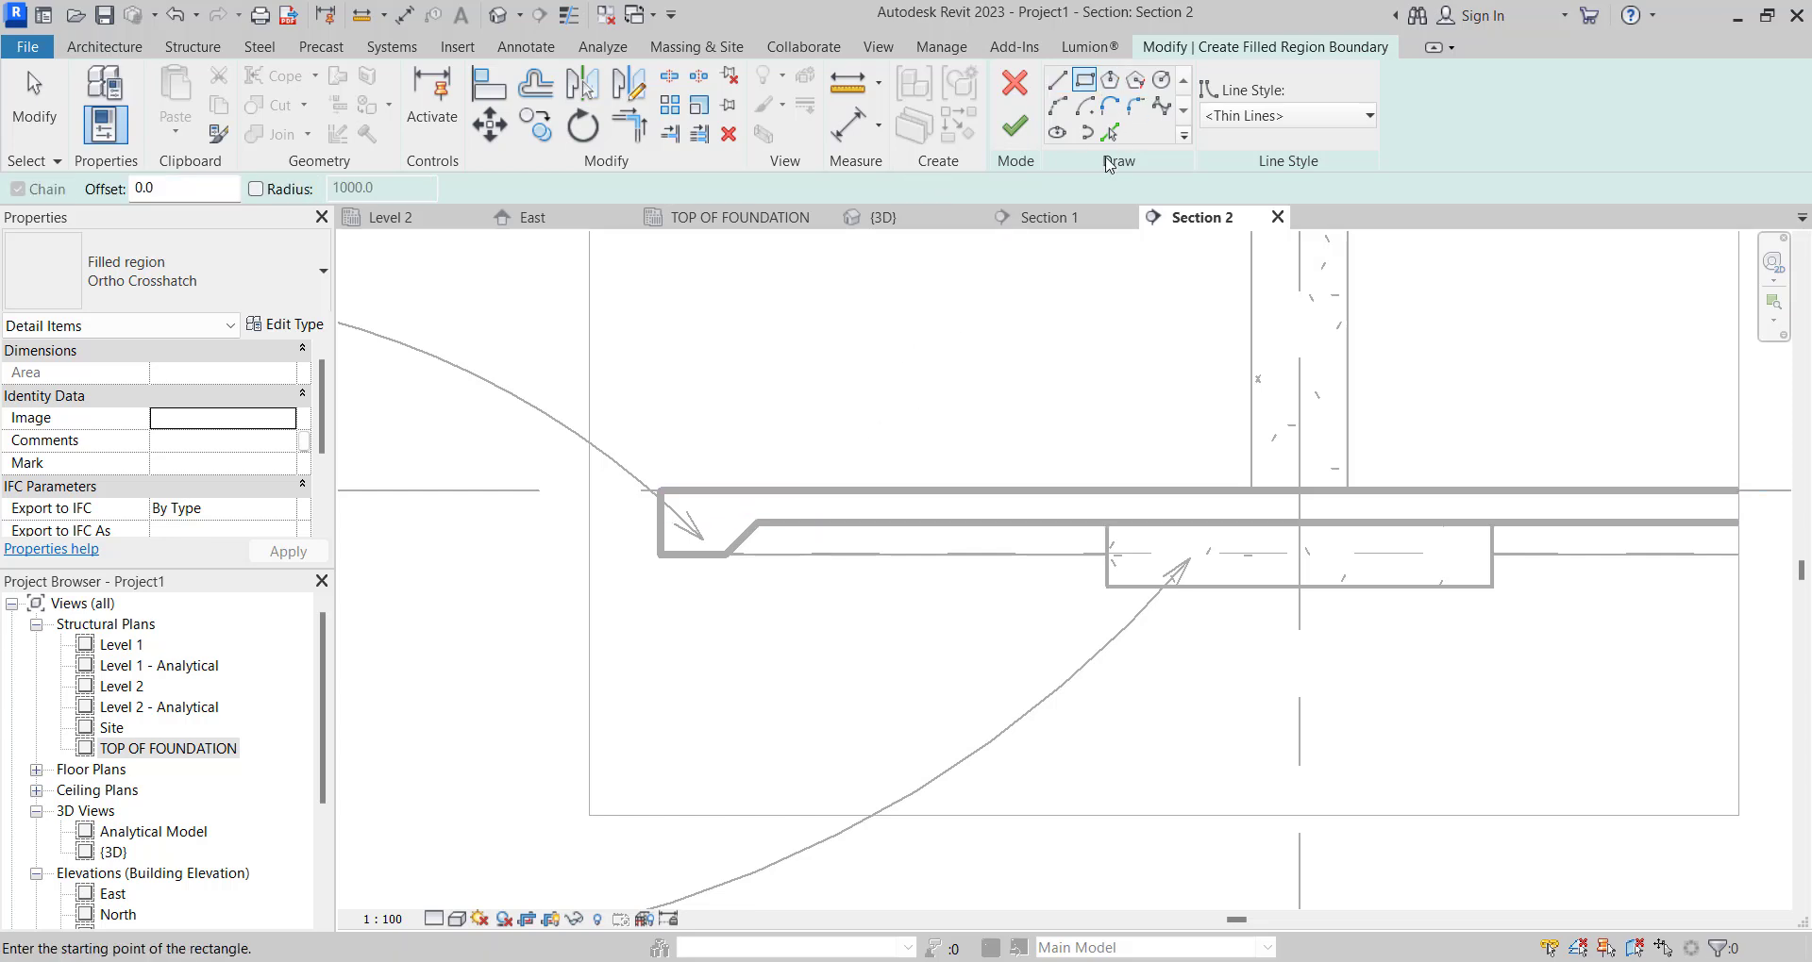
left_click(1110, 132)
left_click(741, 538)
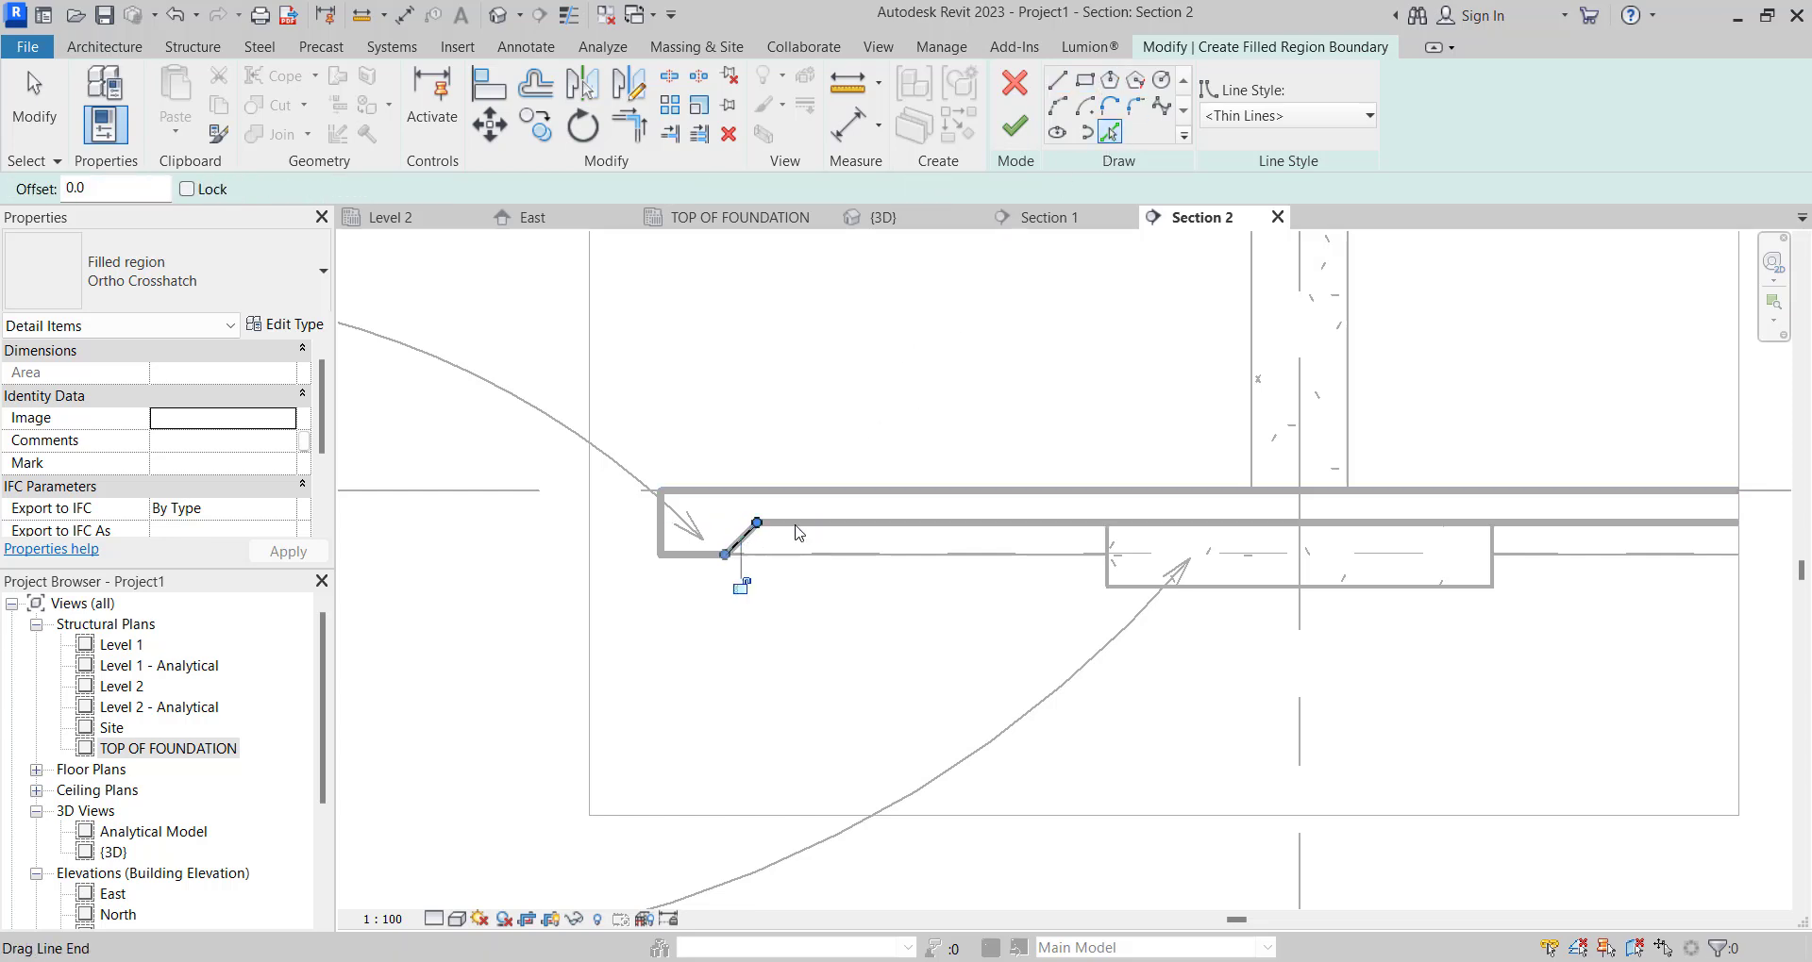
left_click(845, 522)
left_click(1107, 566)
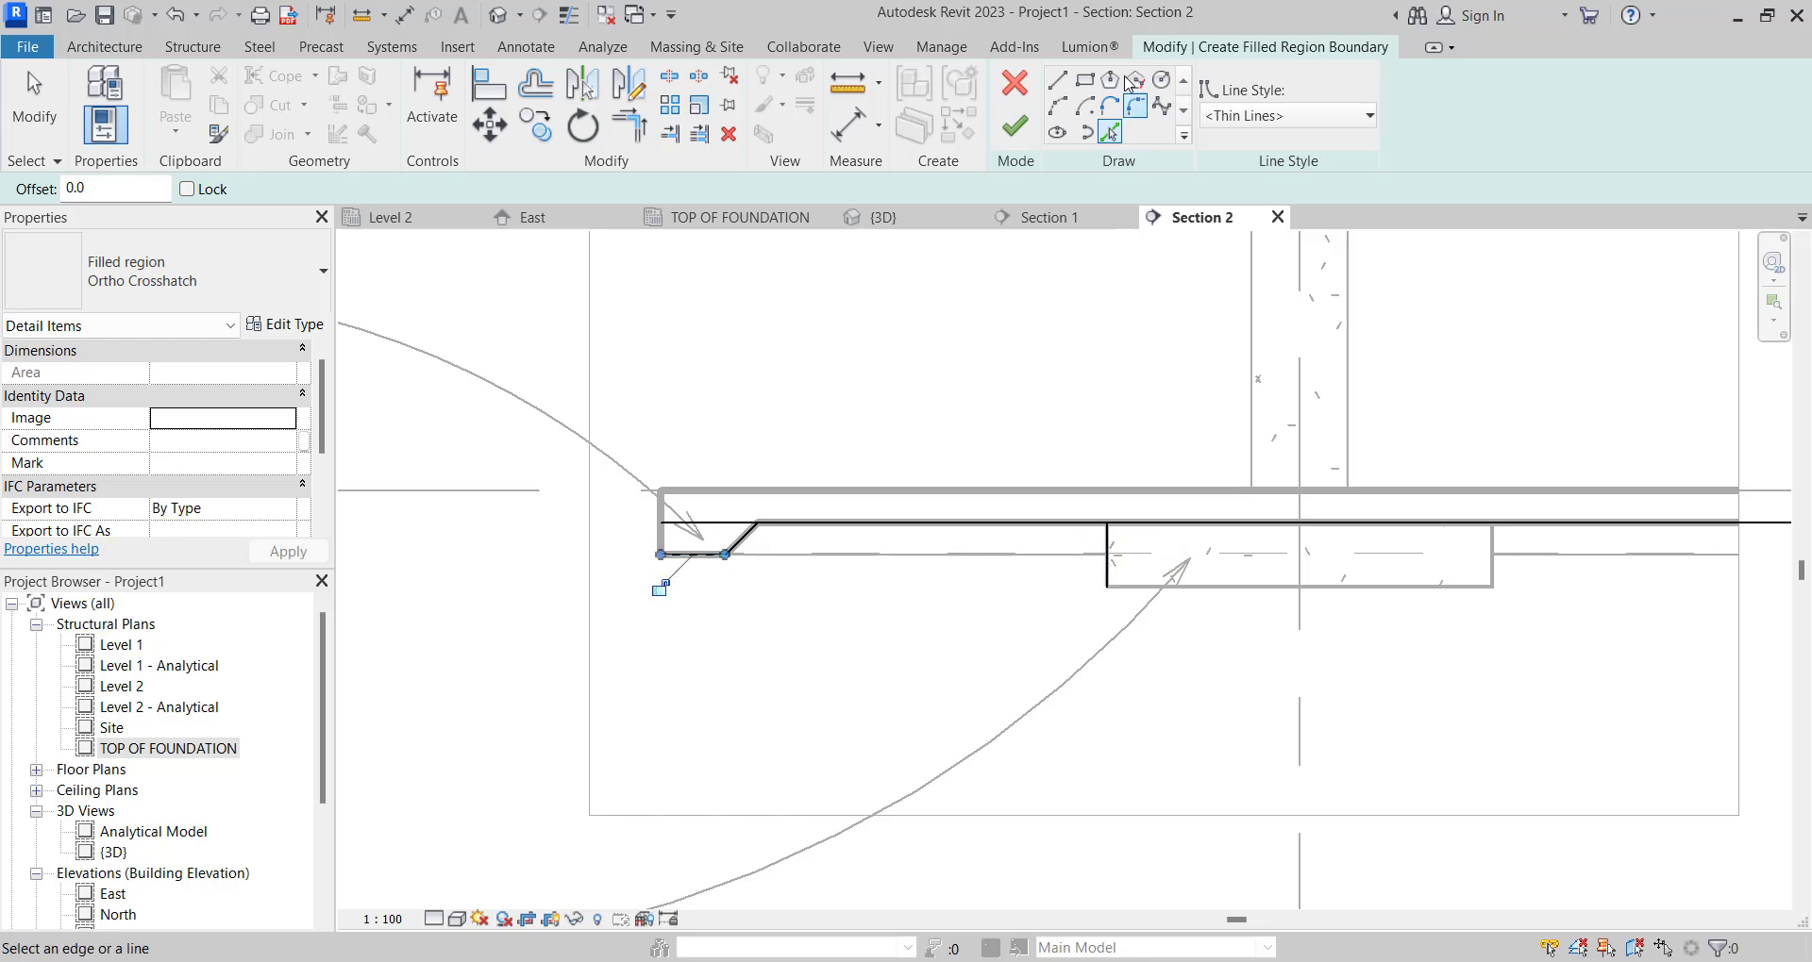
Draw boundary lines about 540 mm down from the edge beam's outer corner, across beneath the footing past the crop, and up to the slab-underside line.
left_click(1056, 81)
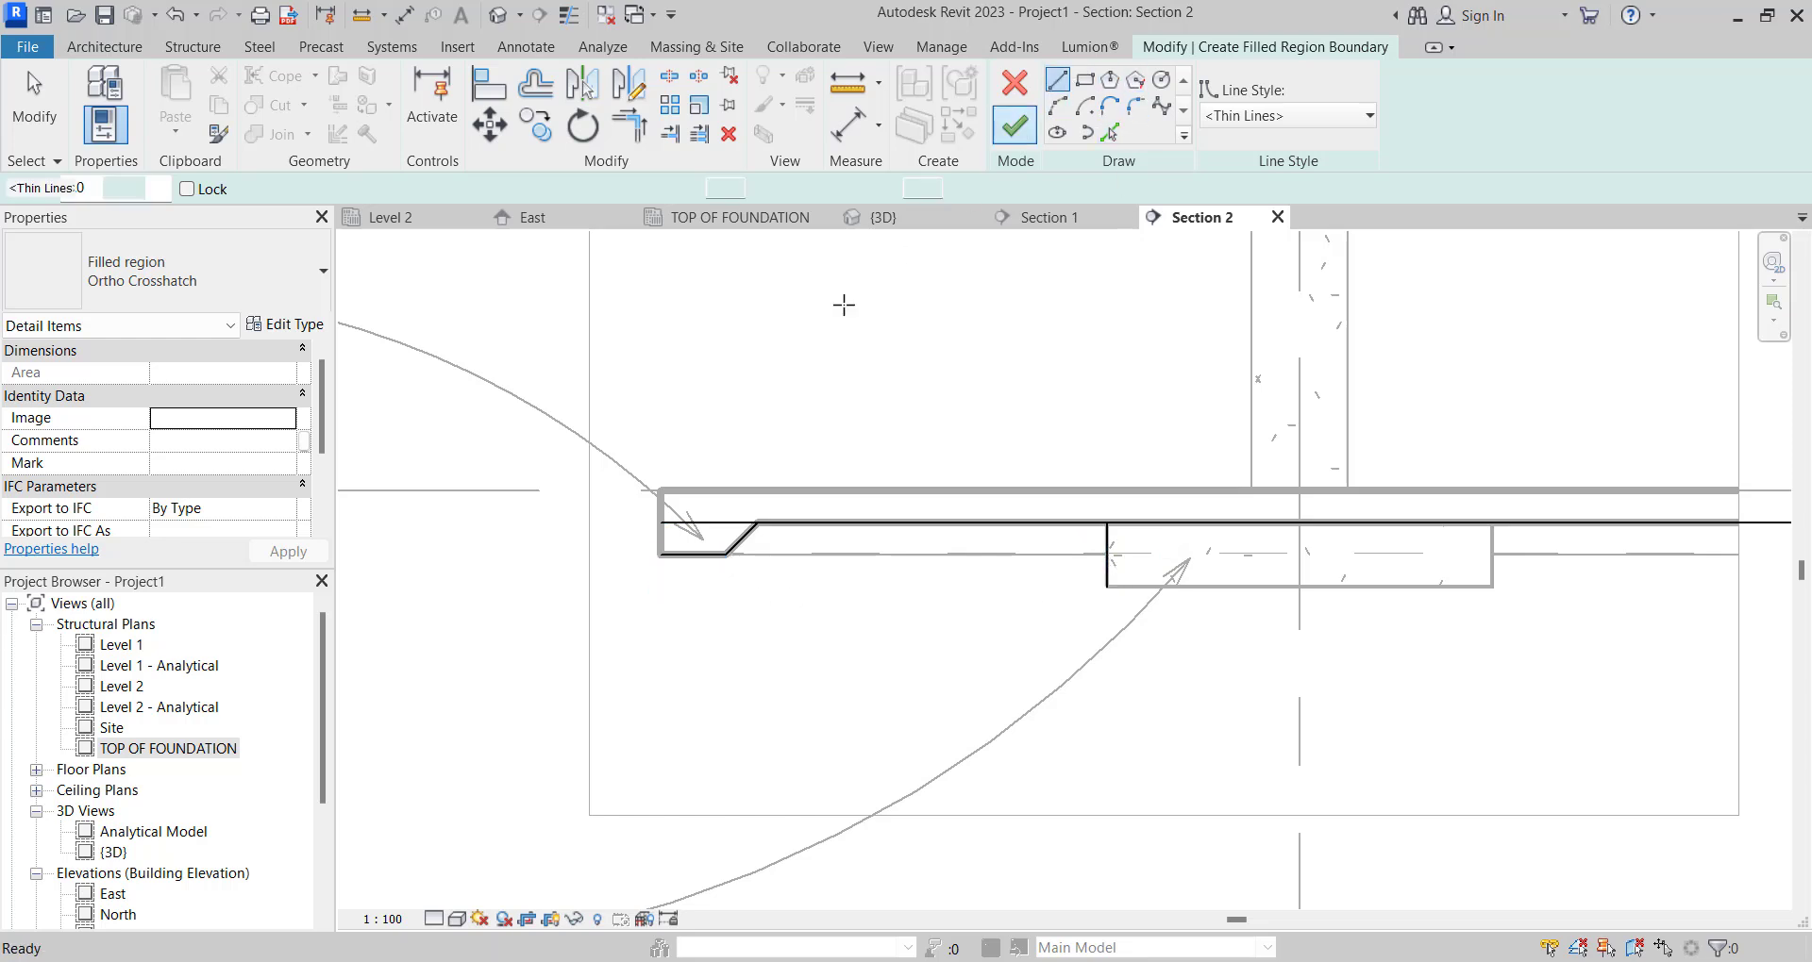
left_click(661, 556)
left_click(661, 670)
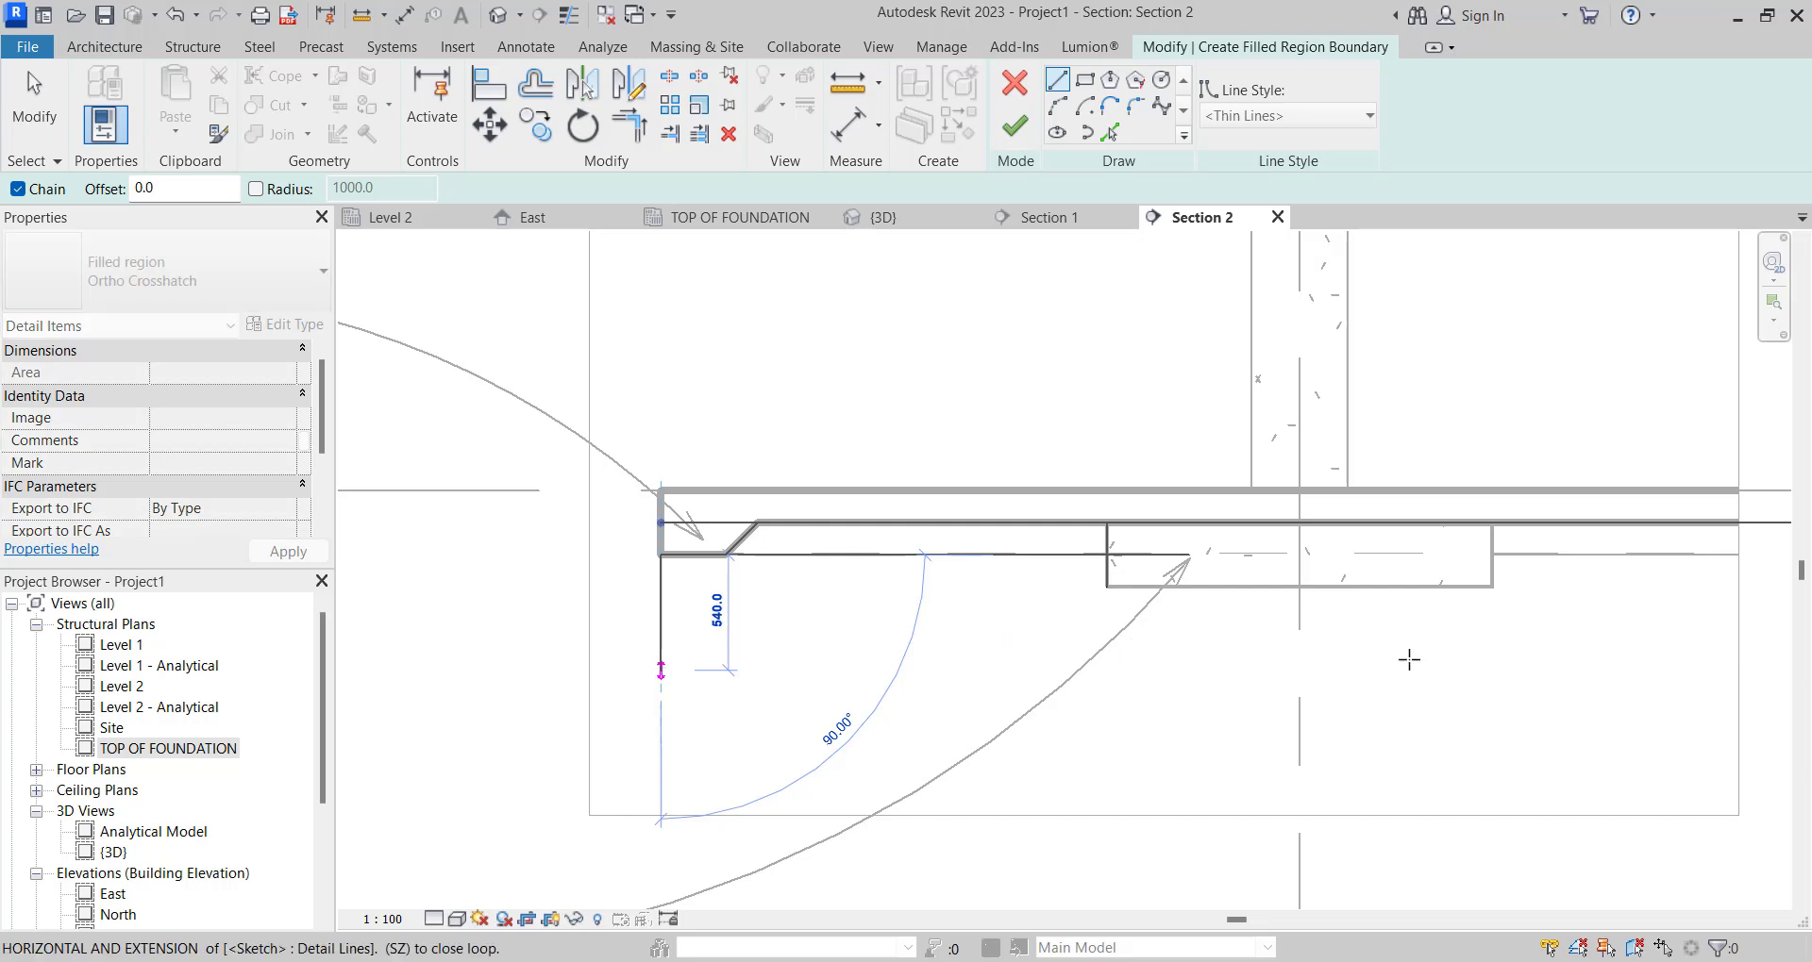
left_click(1763, 670)
scroll(1764, 533, "up", 2)
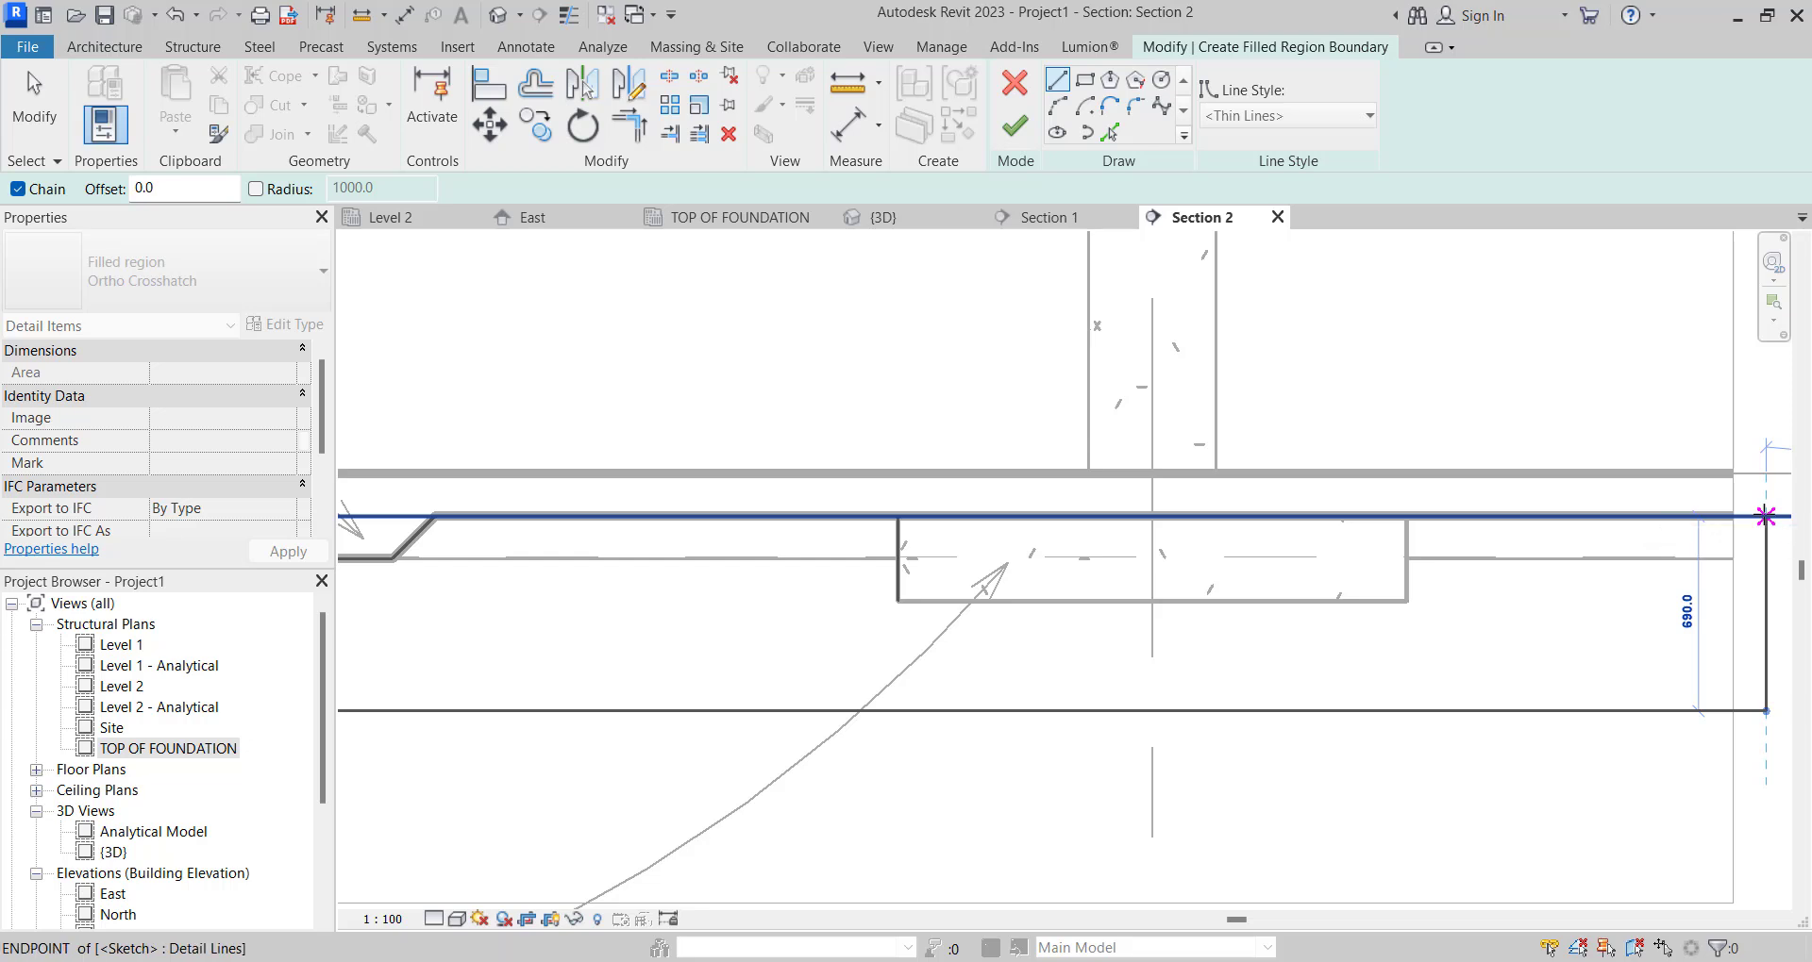
left_click(1765, 516)
key("Escape")
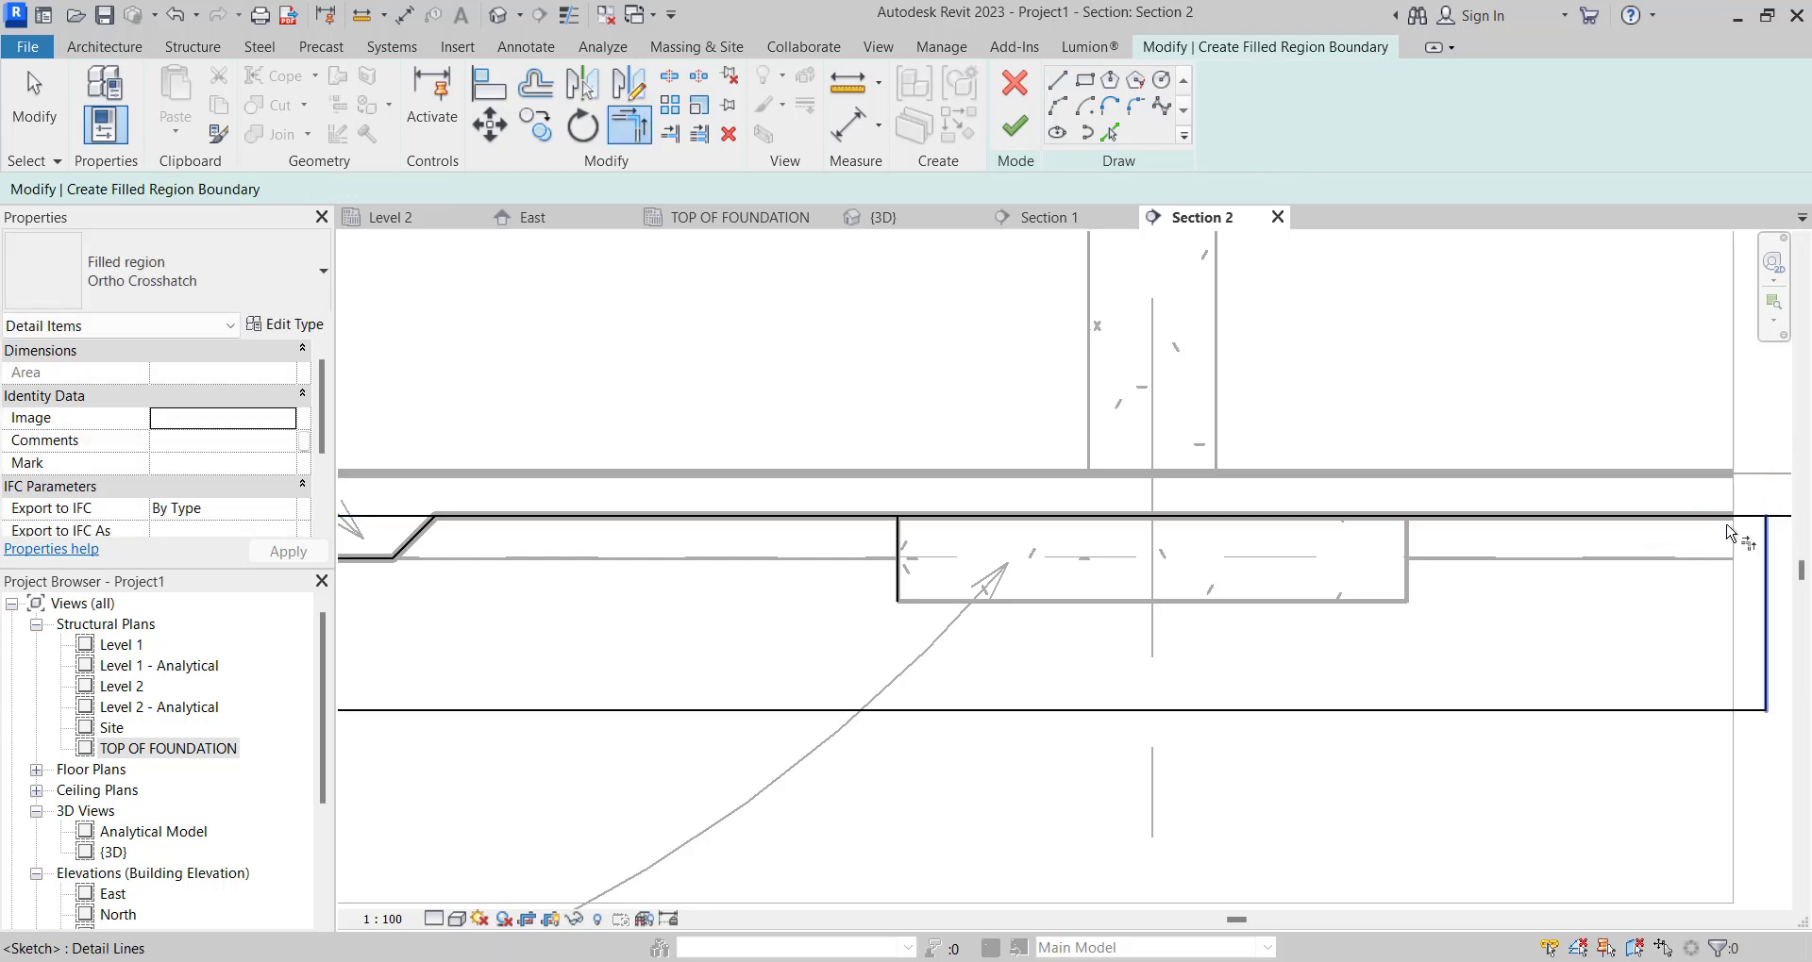
left_click(1728, 526)
scroll(1572, 537, "down", 1)
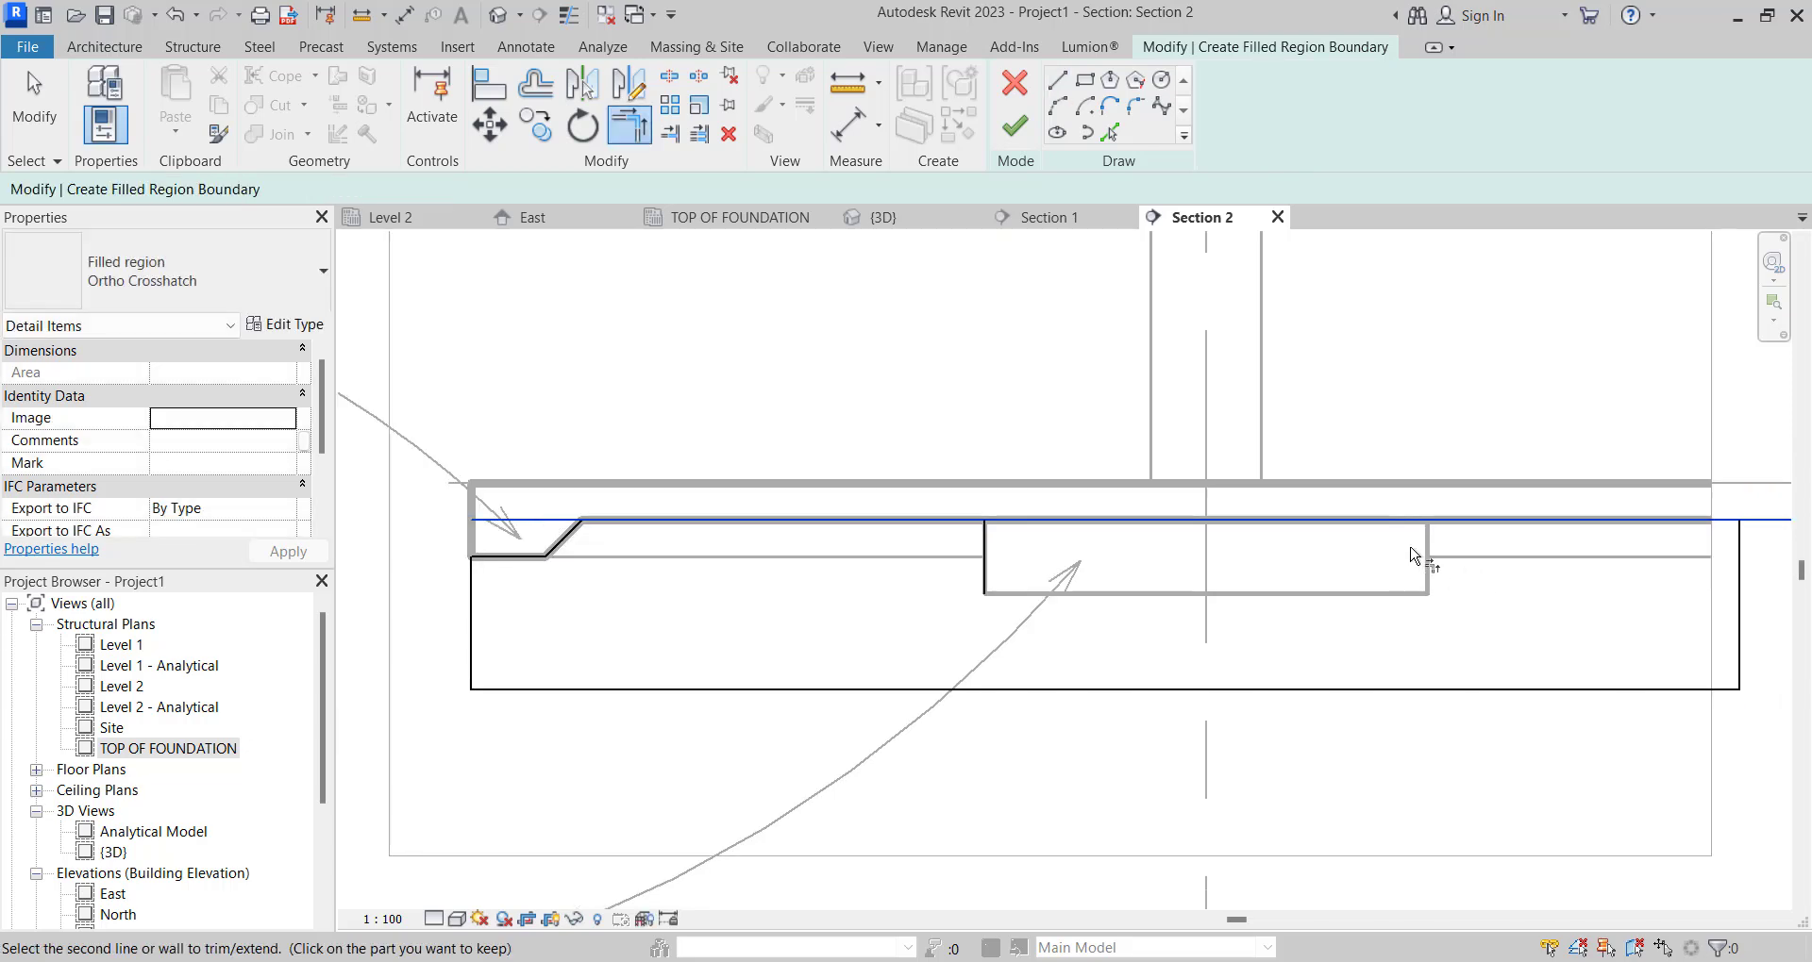
Draw boundary lines along the footing's far side and its underside back to the near side.
left_click(1056, 82)
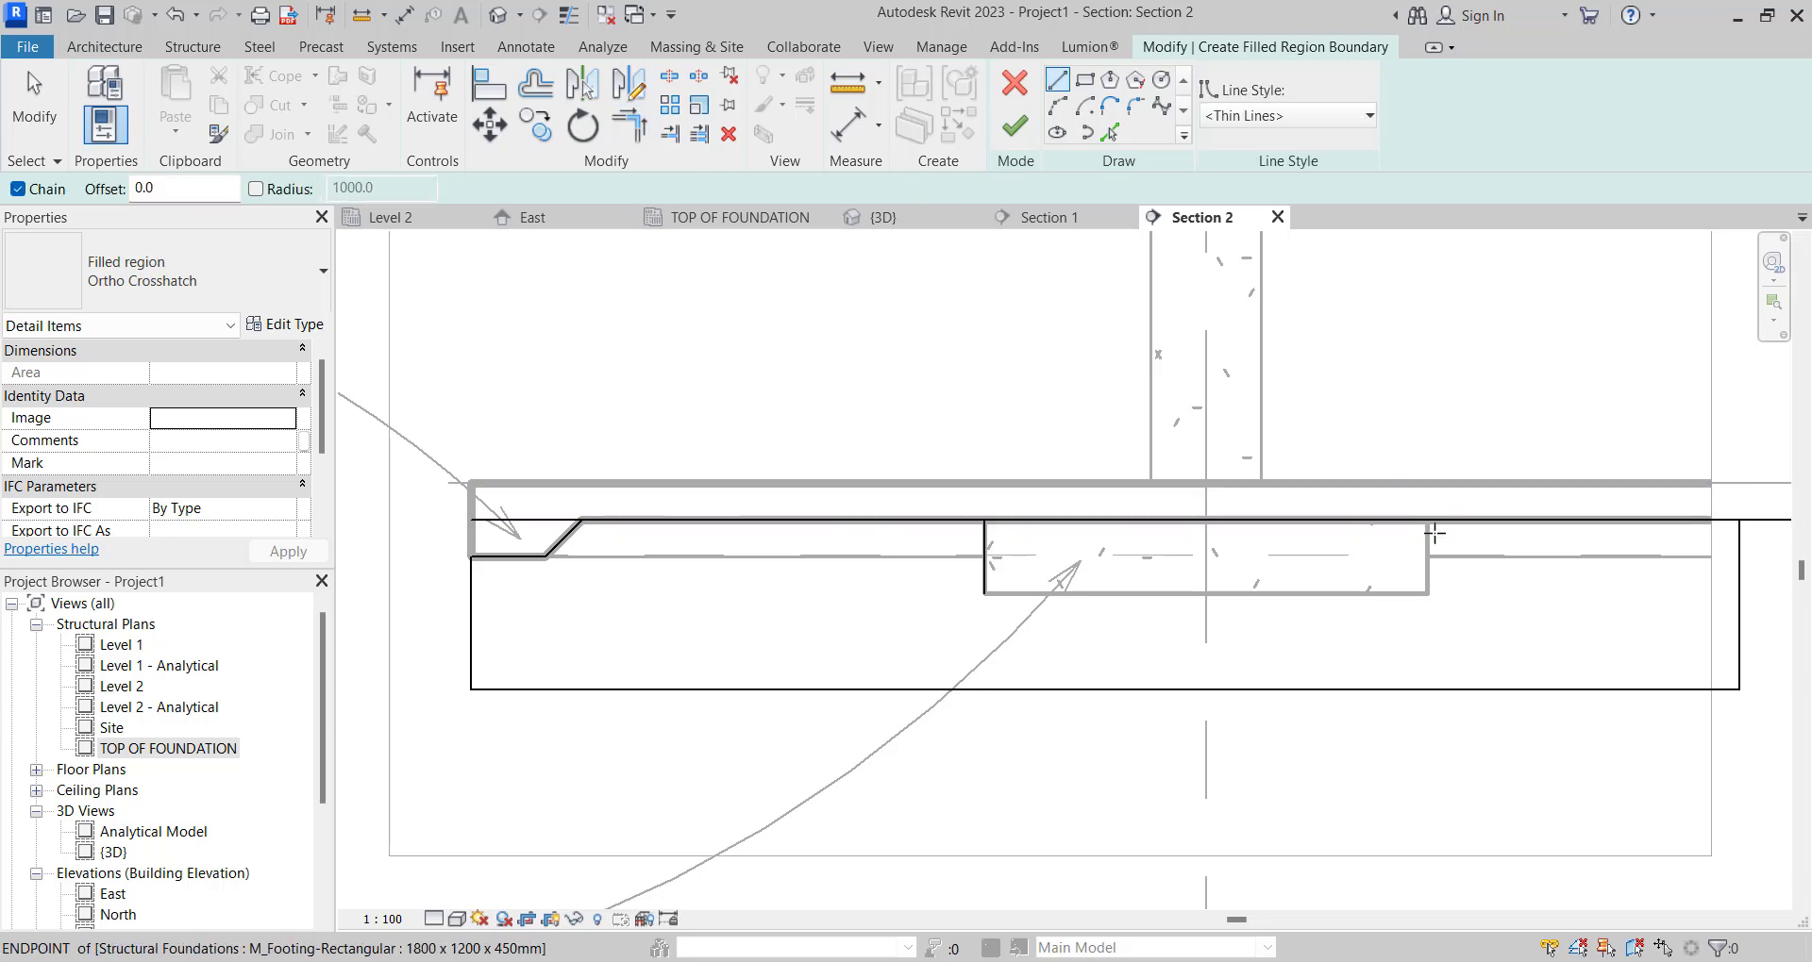
left_click(1427, 593)
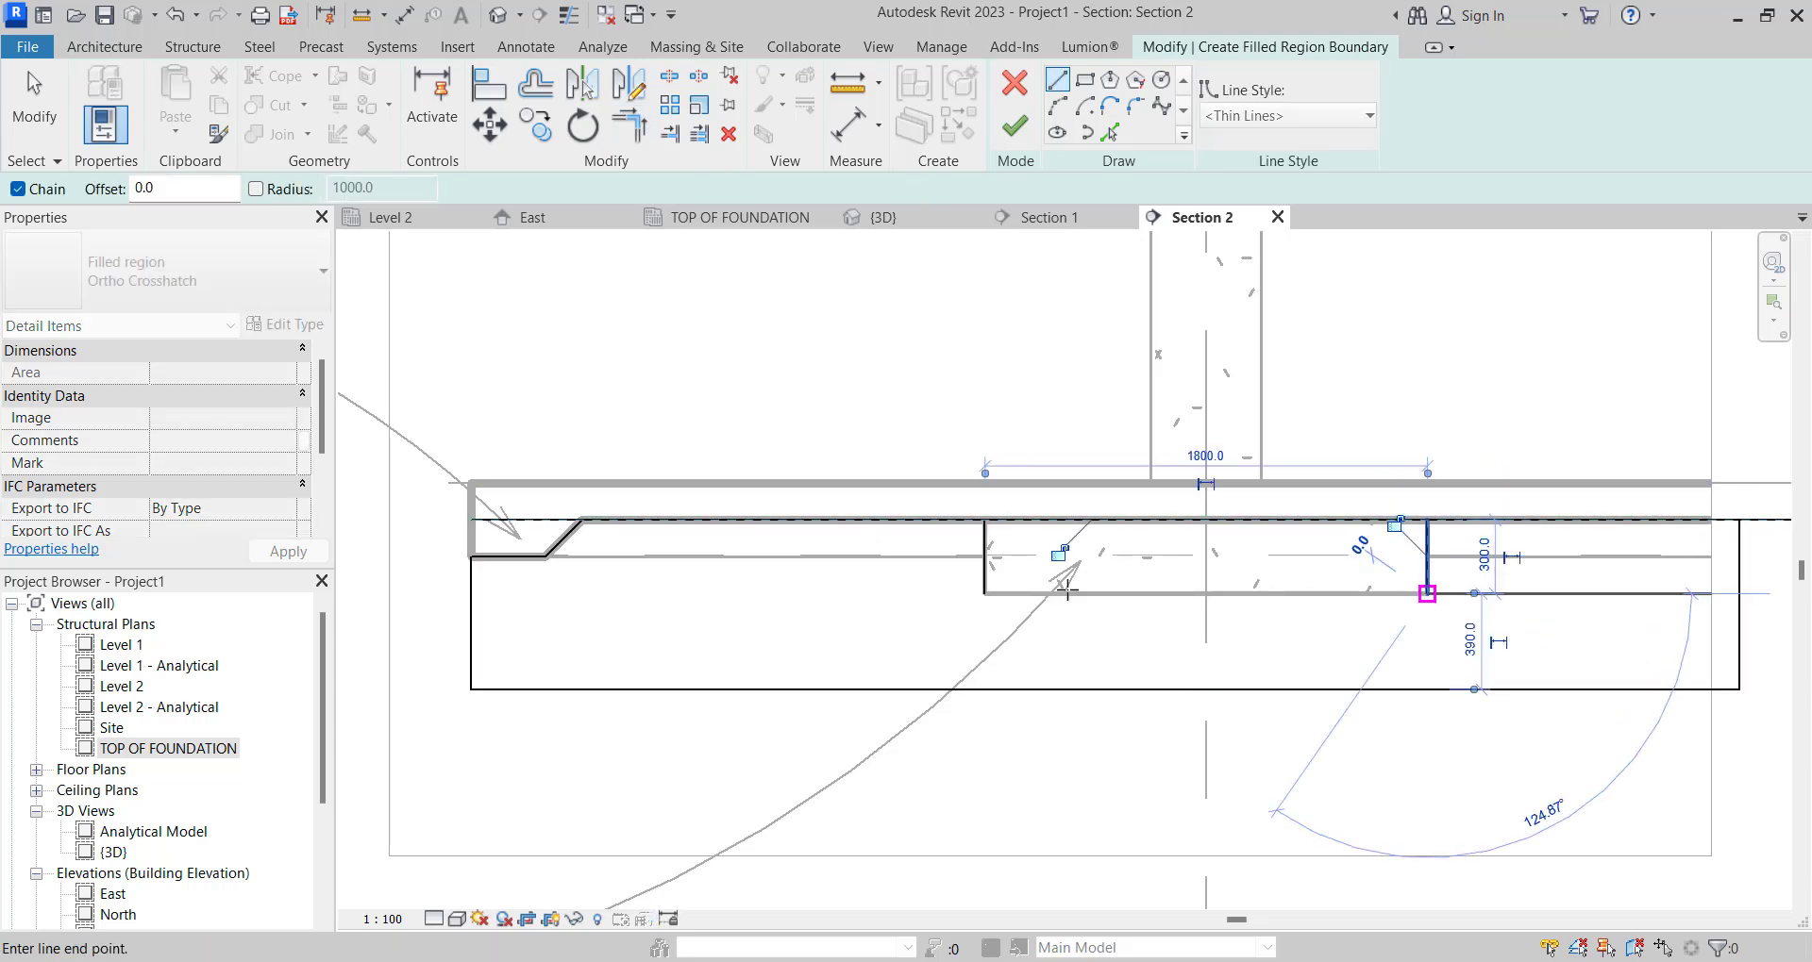
left_click(977, 588)
key("Escape")
key("Escape")
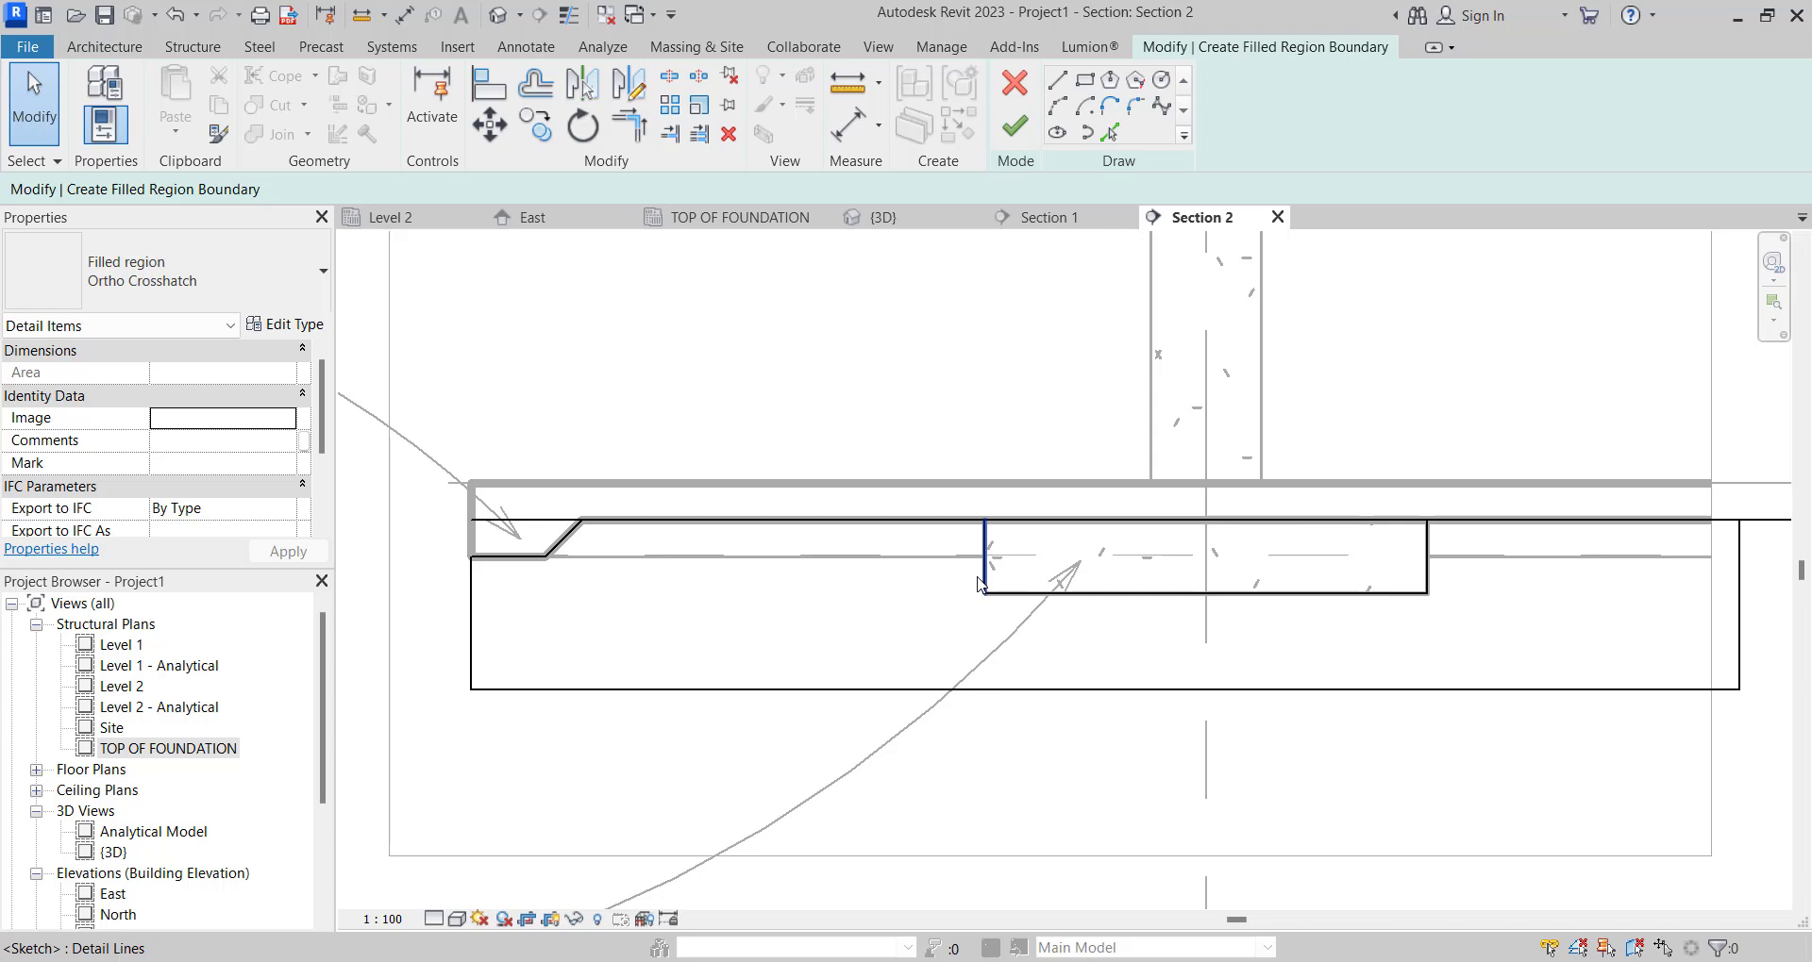
Try to trim the slab-underside boundary line to the footing's near side.
key("t")
key("r")
left_click(987, 552)
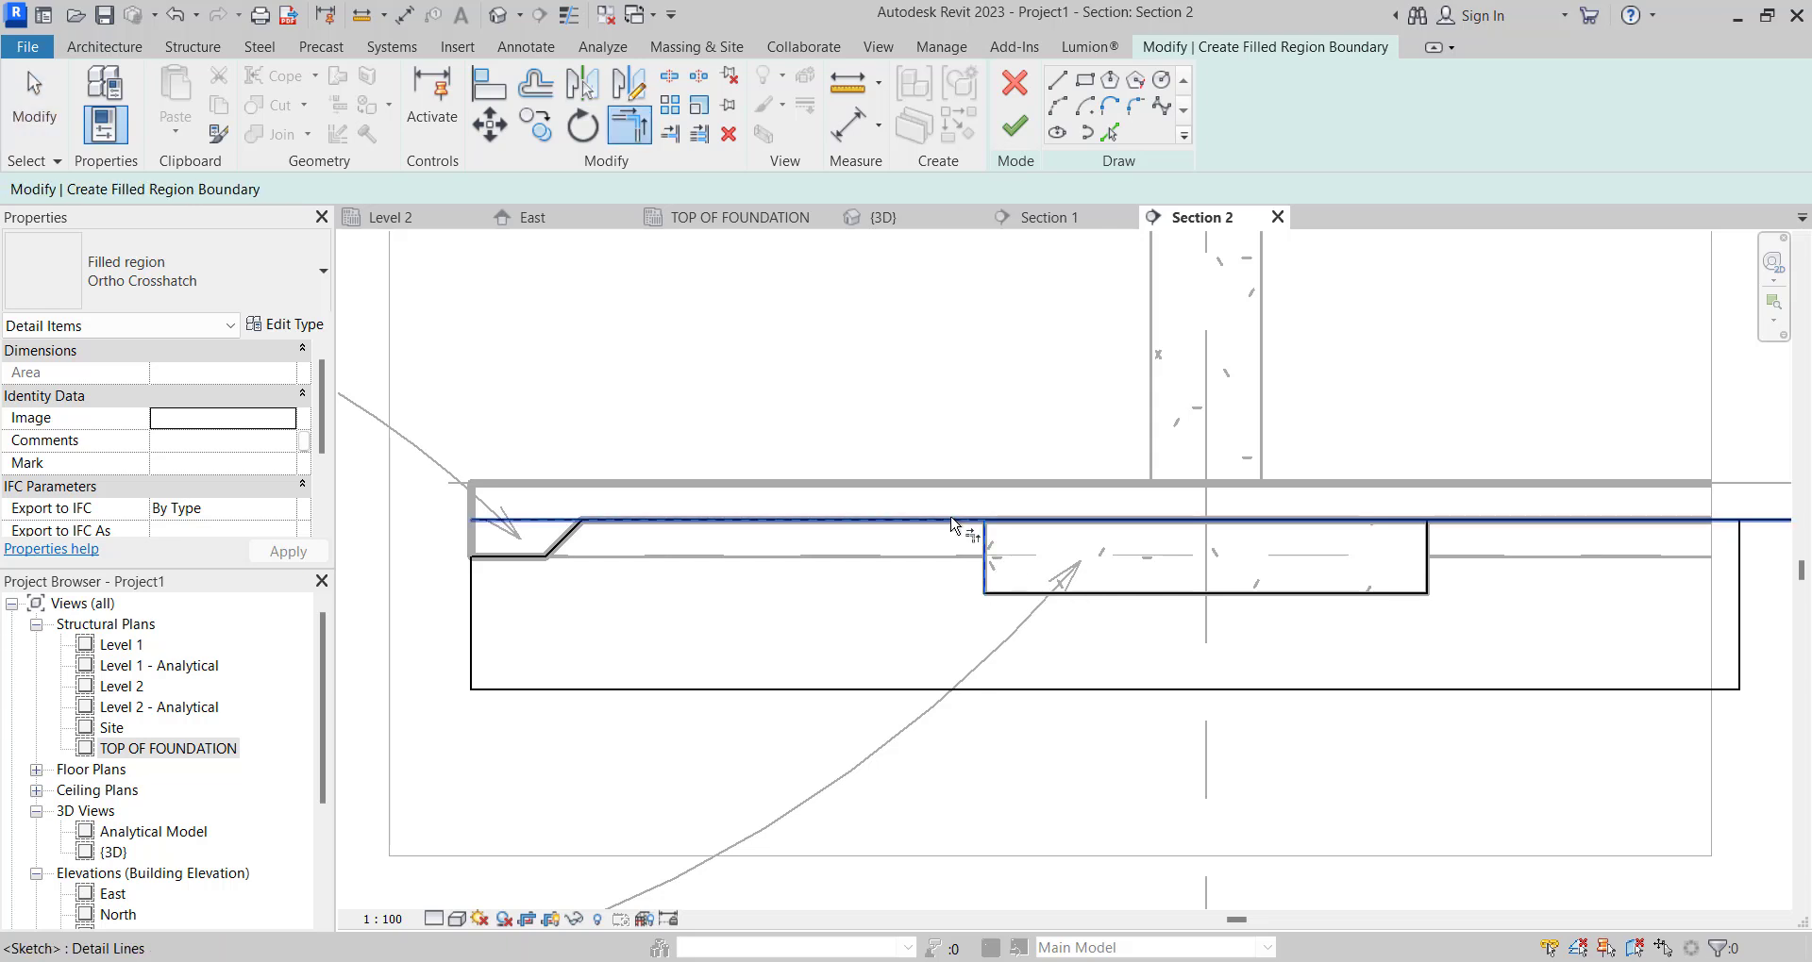
left_click(948, 520)
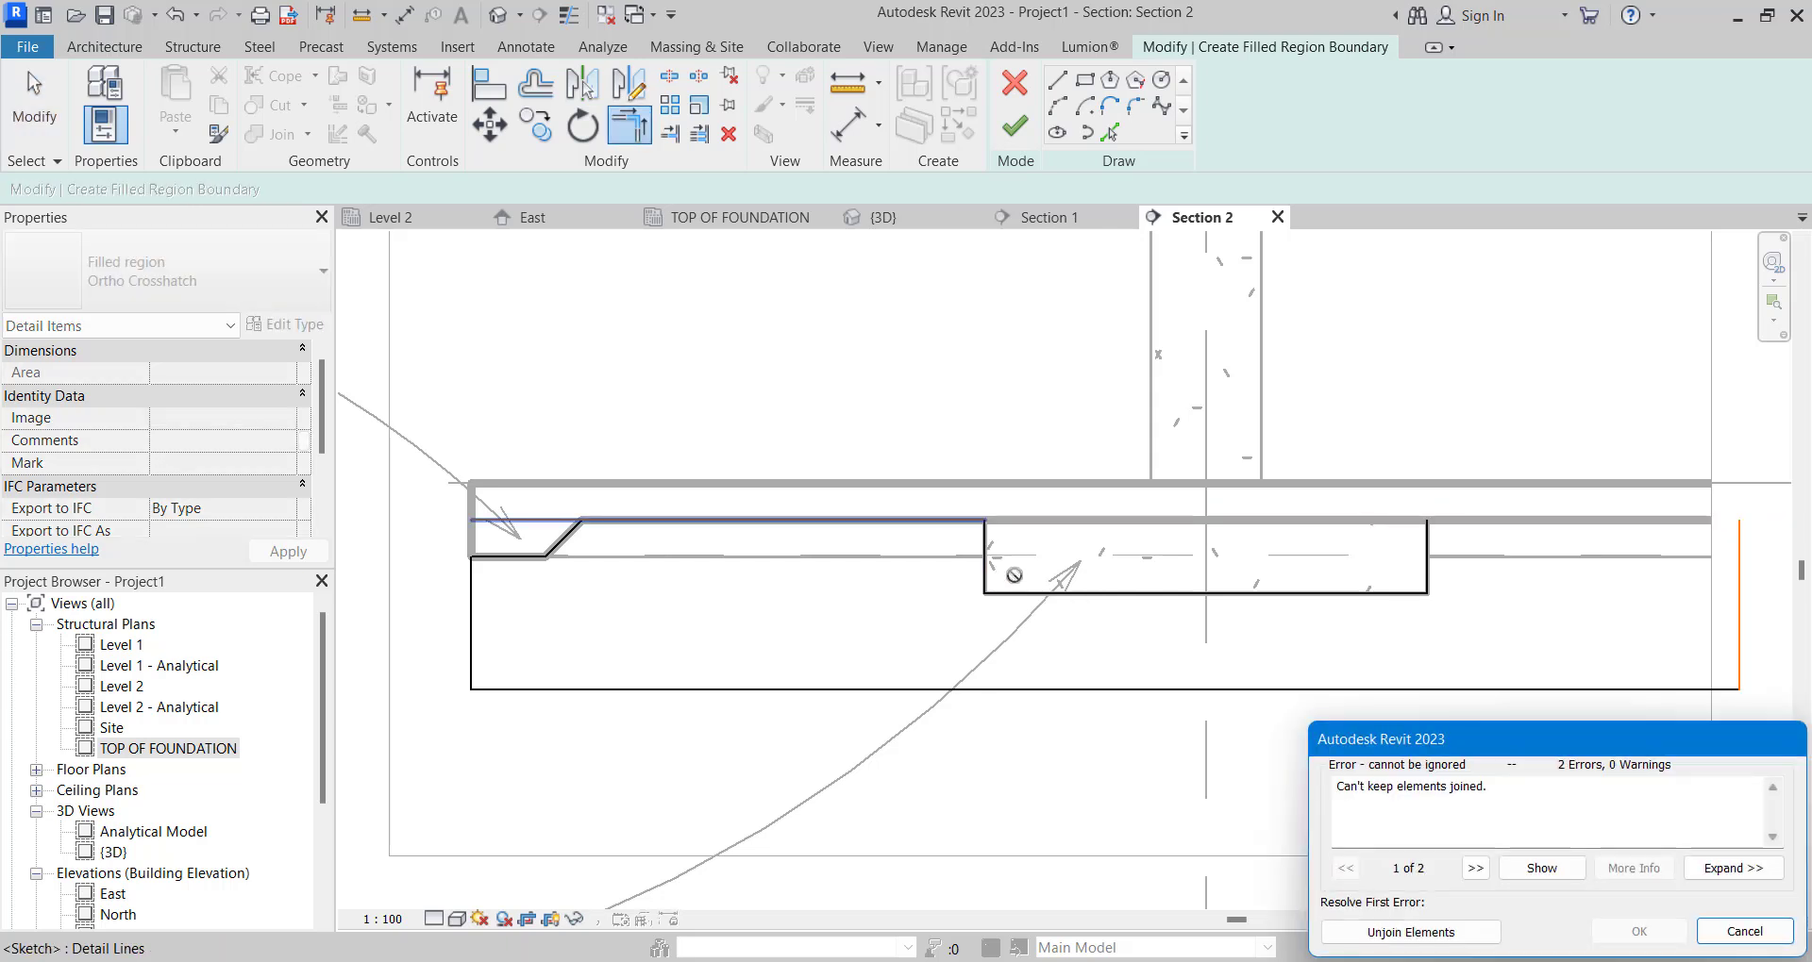
left_click(1750, 932)
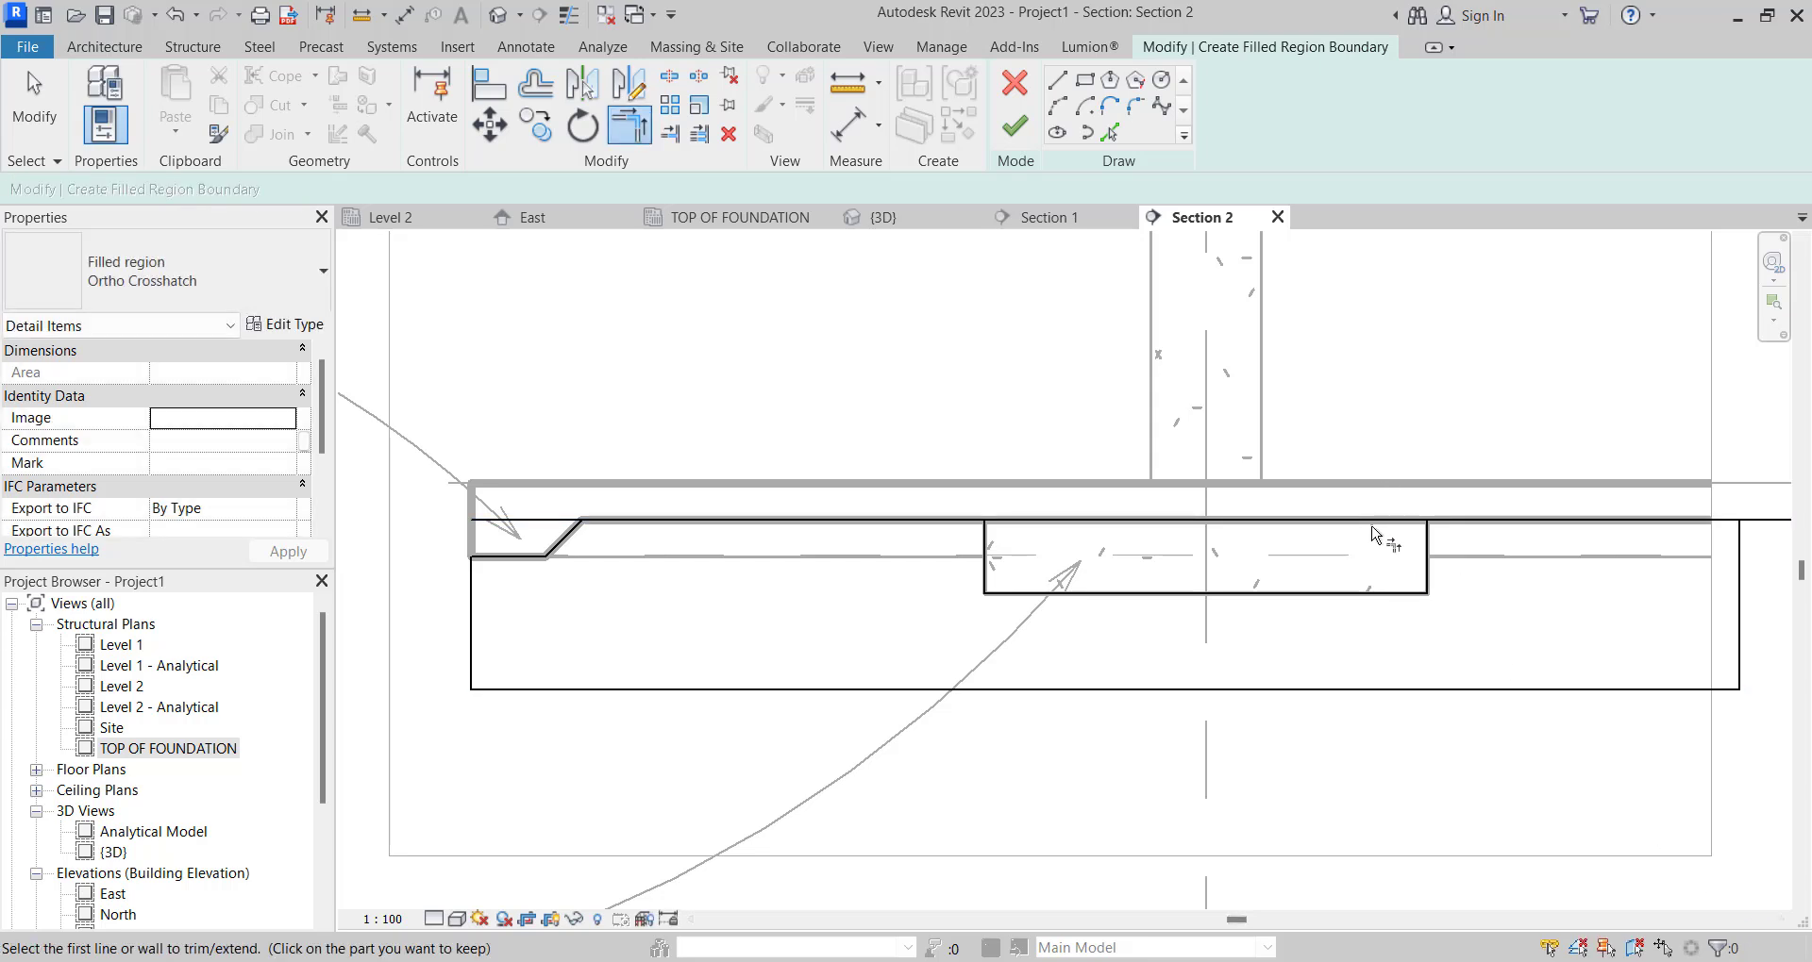
Split the slab-underside boundary line above the footing and trim its outer part to the footing's far side.
left_click(679, 80)
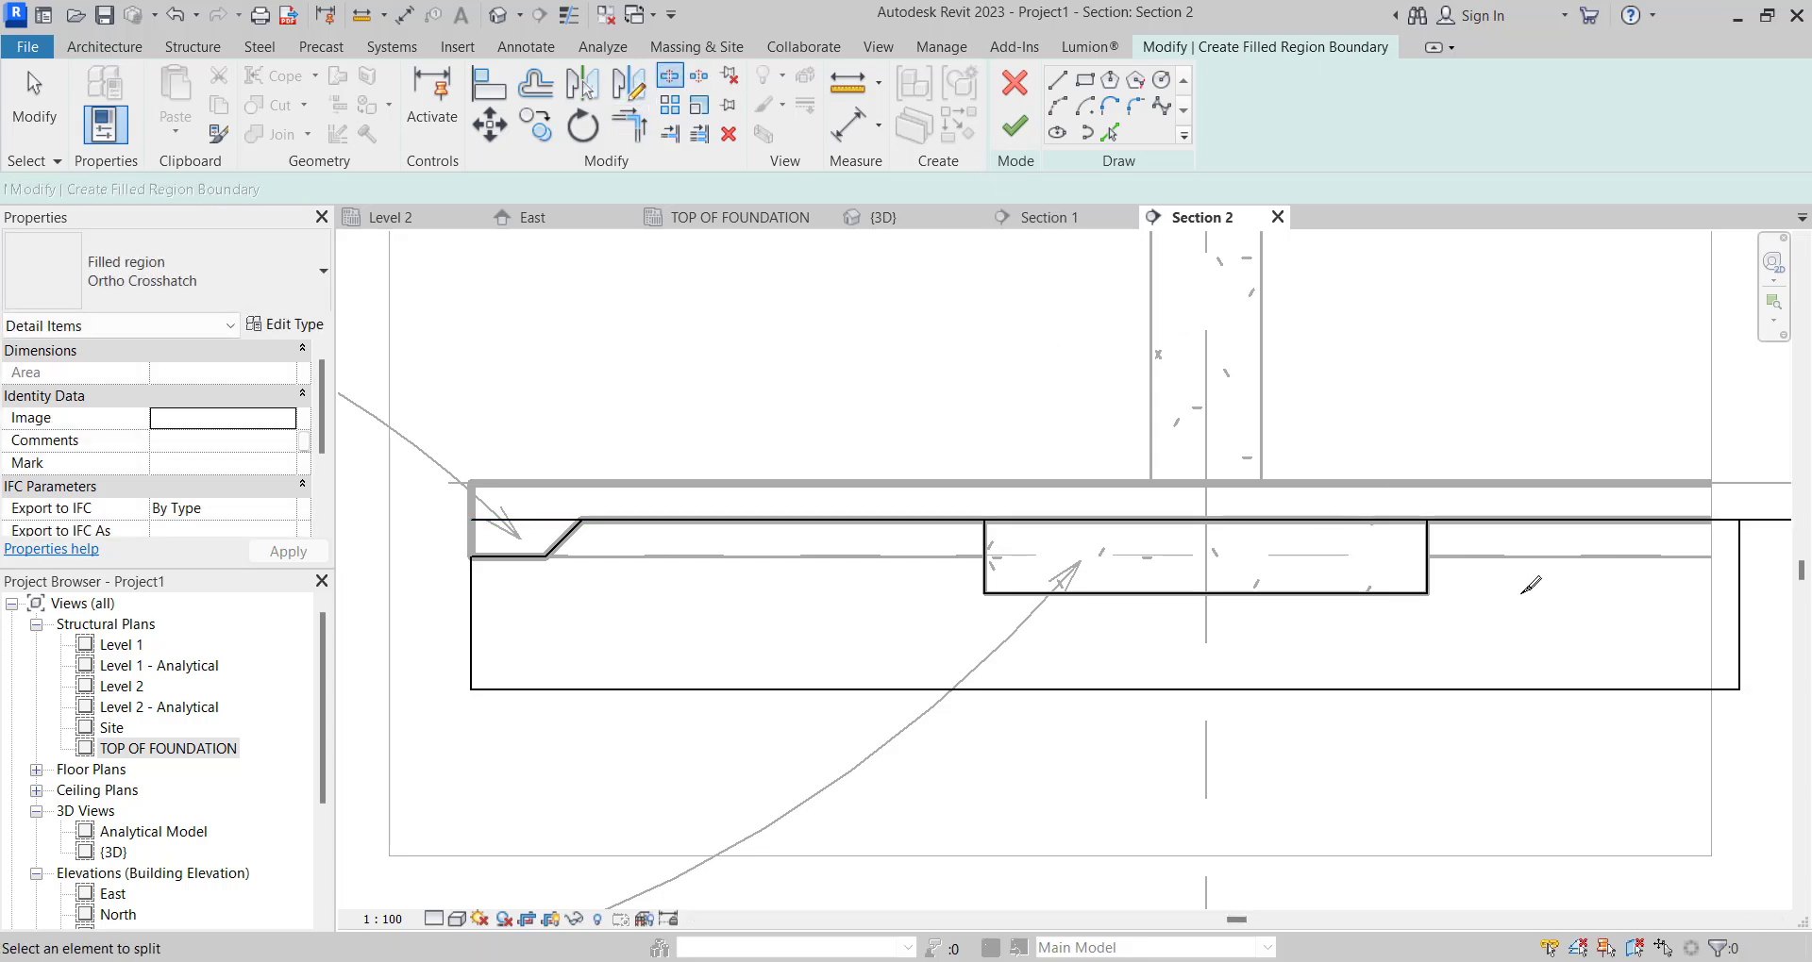
left_click(1401, 519)
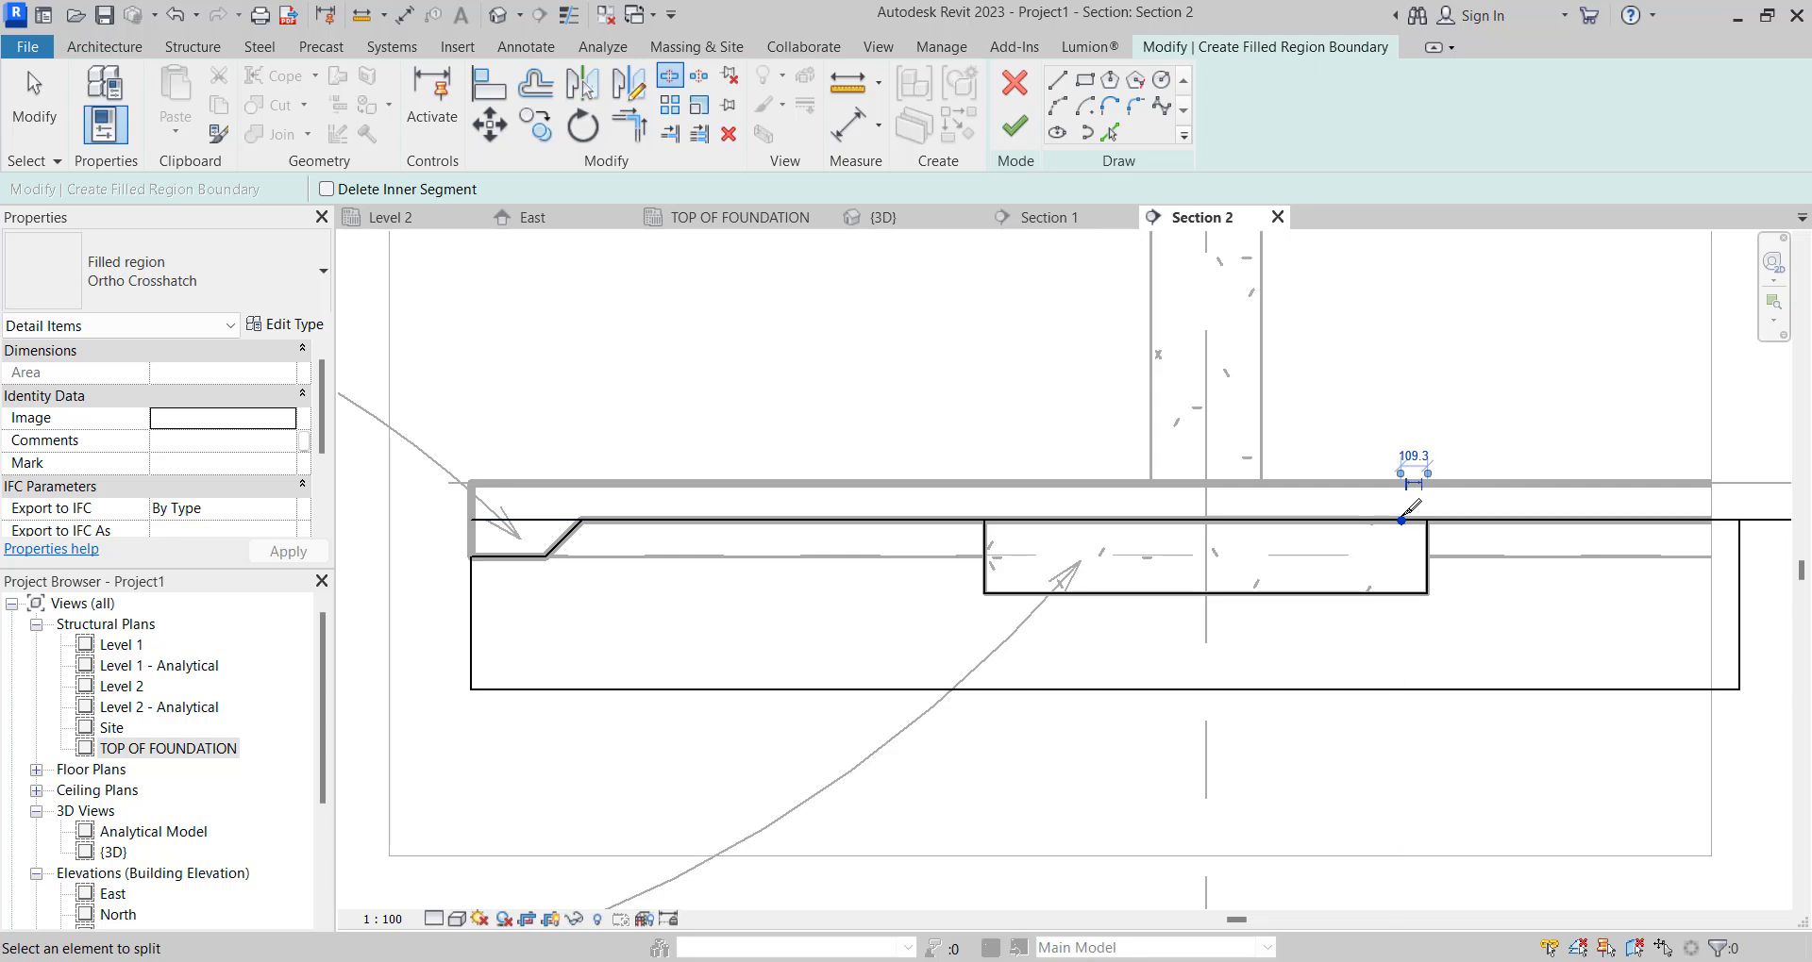
key("Escape")
key("t")
key("r")
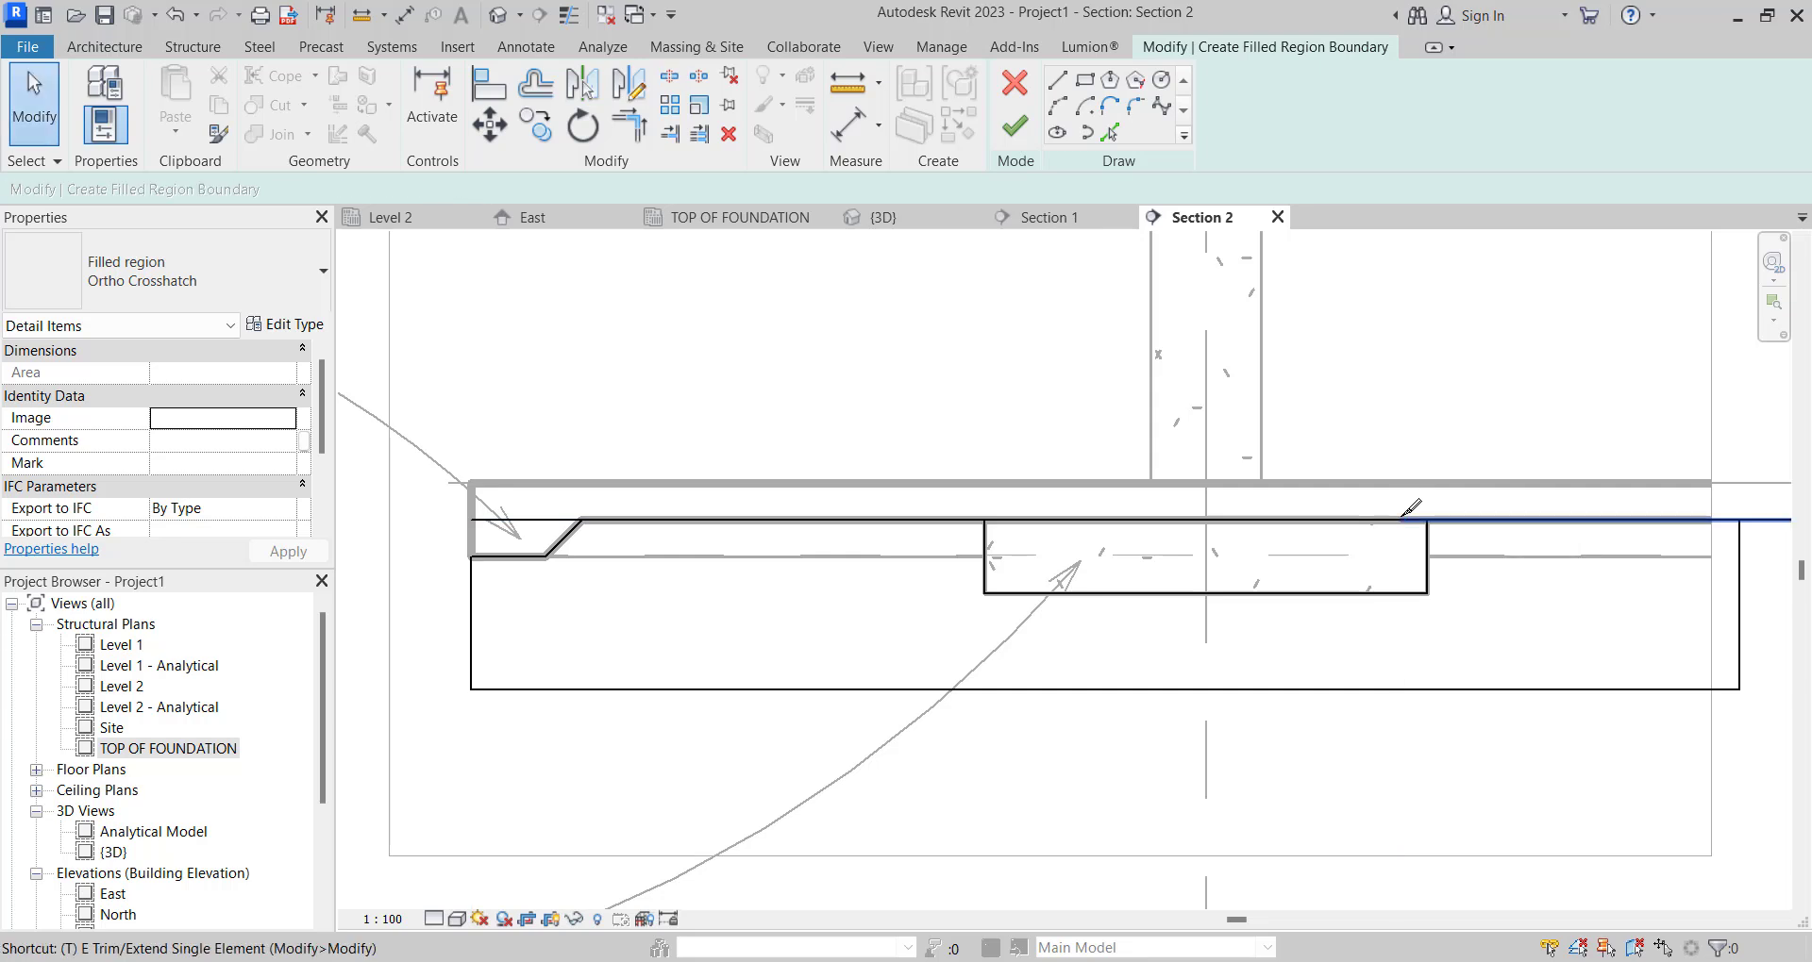
left_click(1428, 570)
left_click(1472, 520)
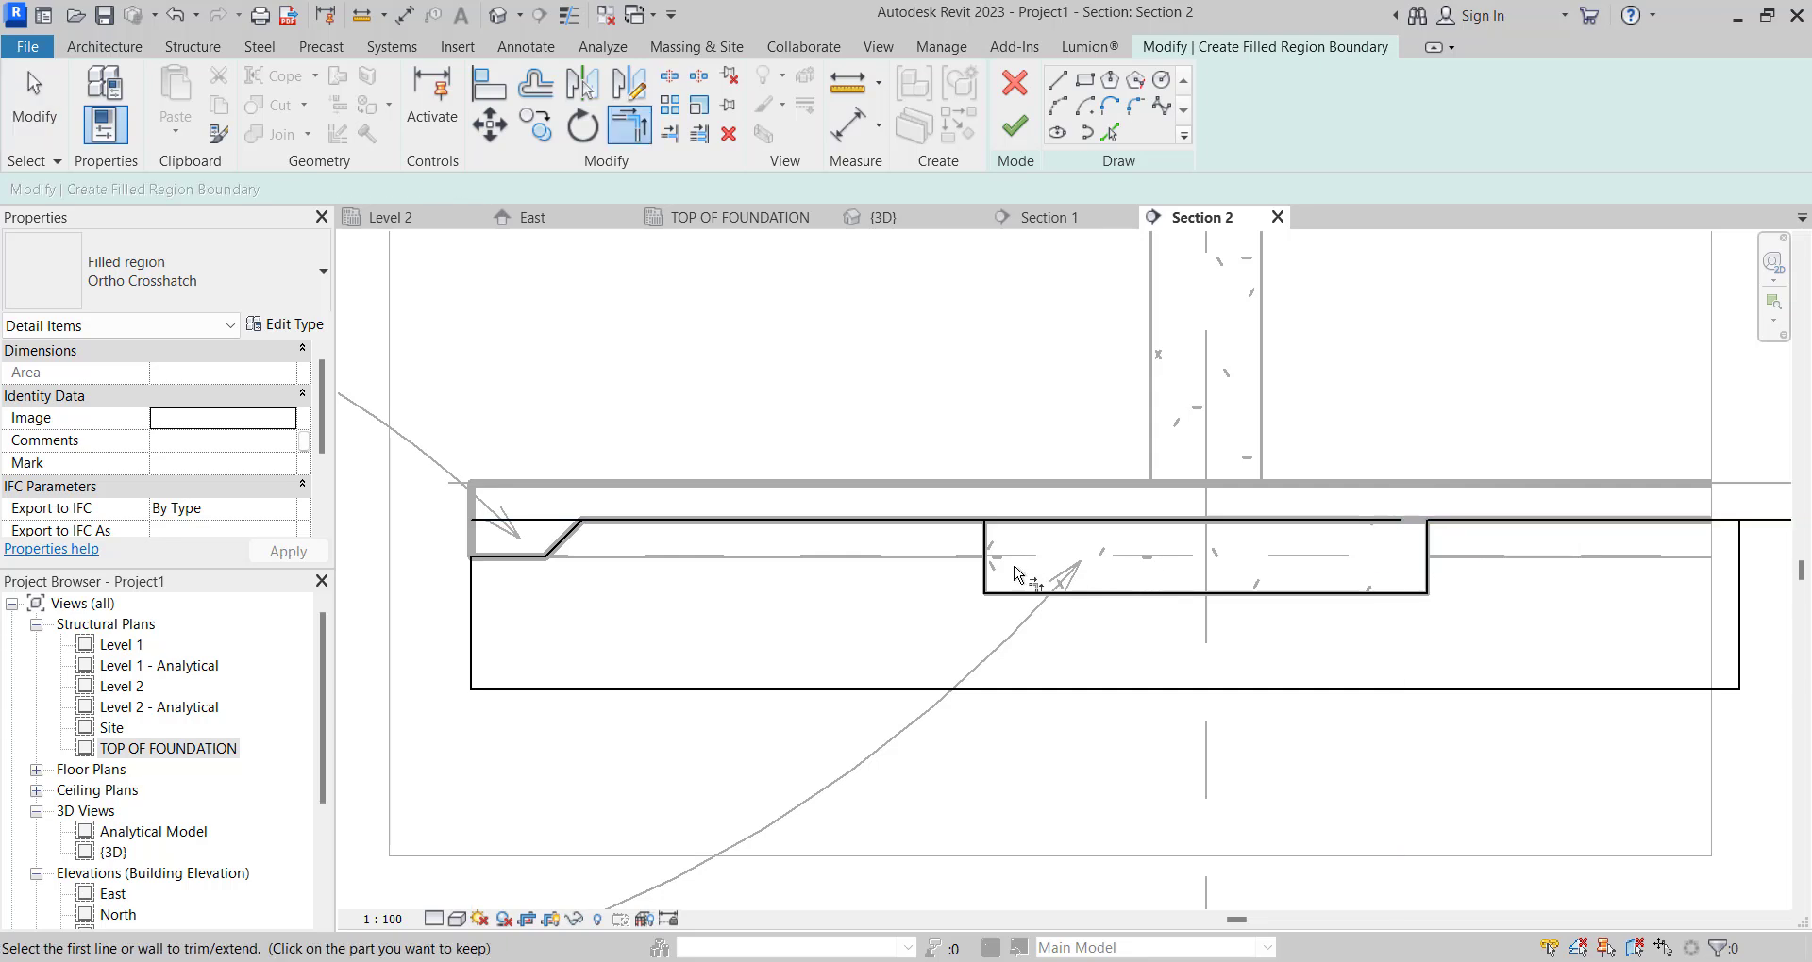
Trim the slab-underside boundary line to the vertical boundary line beyond the section crop.
scroll(1132, 587, "down", 2)
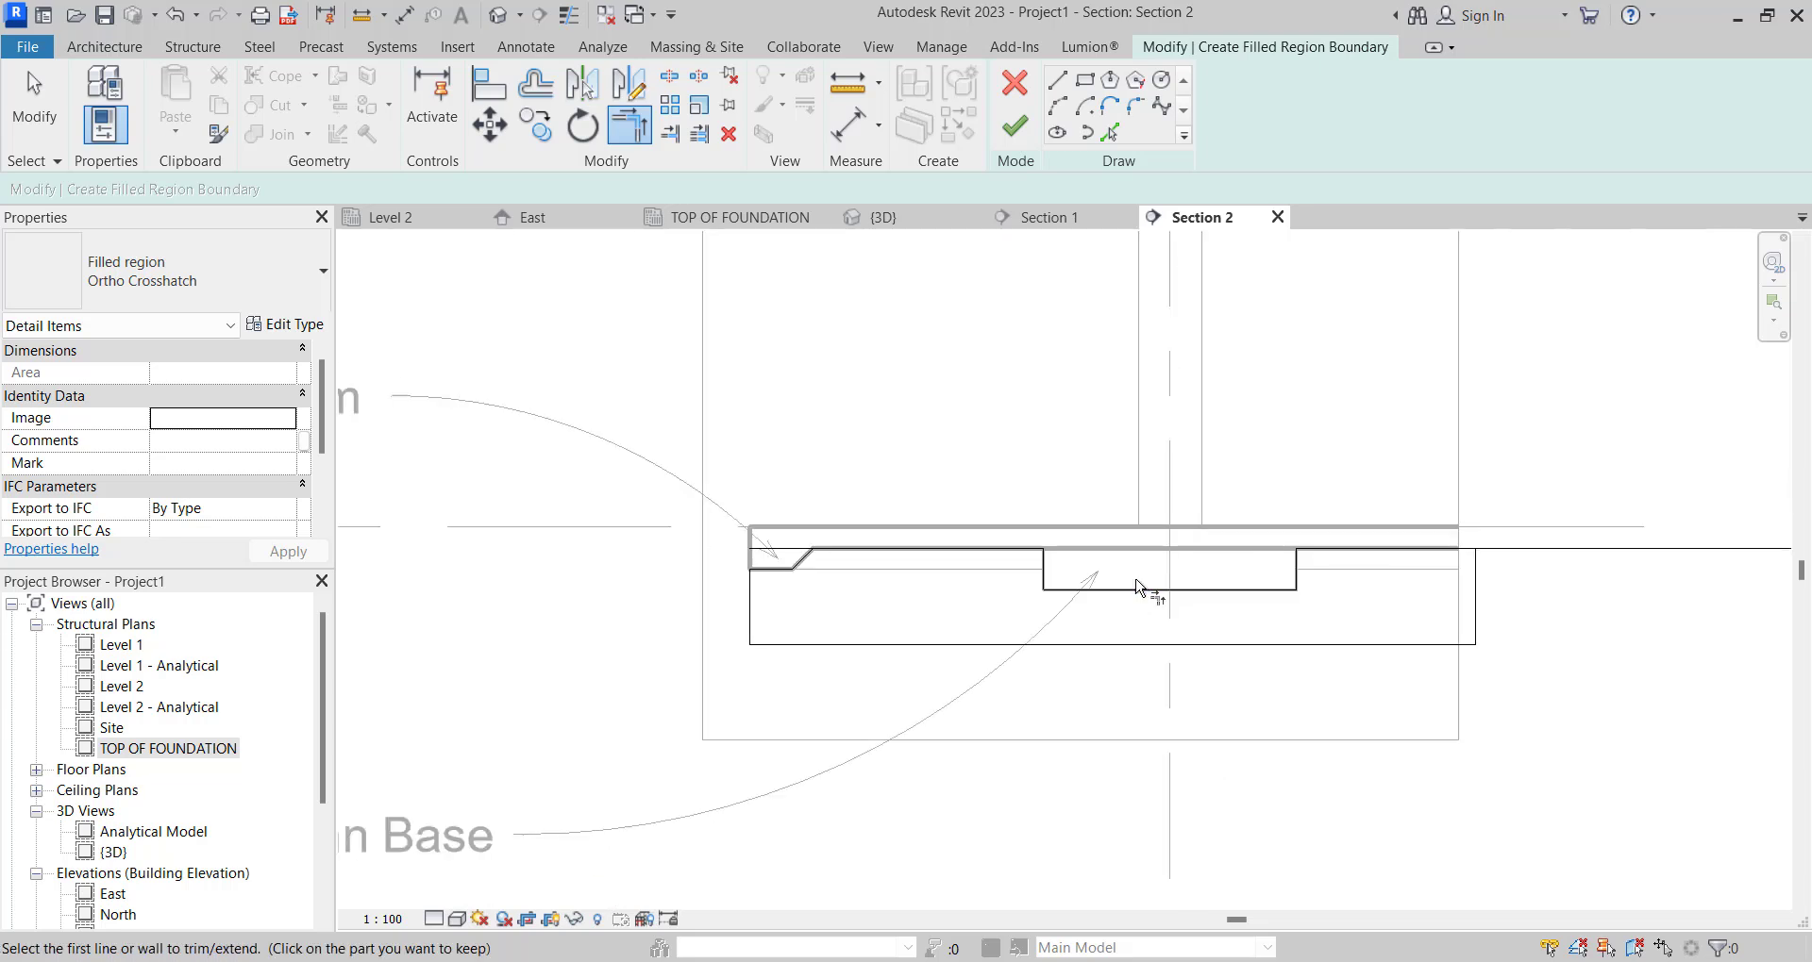
left_click(1017, 132)
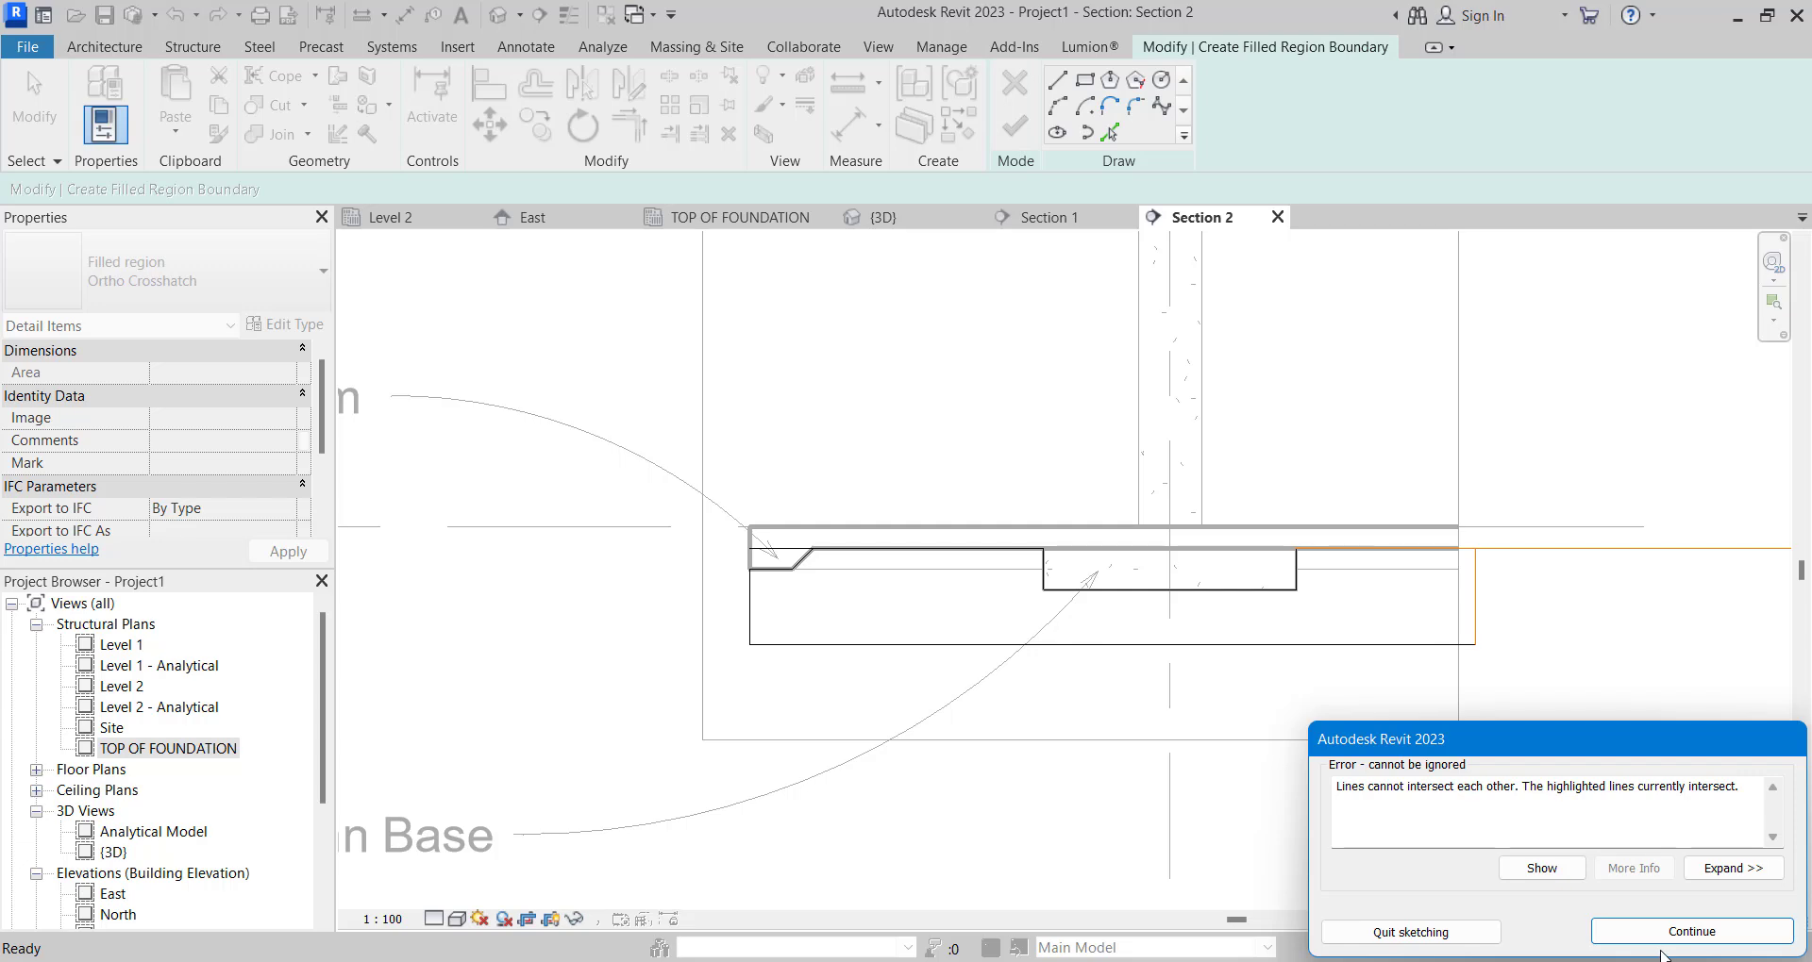
left_click(1691, 931)
key("t")
key("r")
left_click(1474, 593)
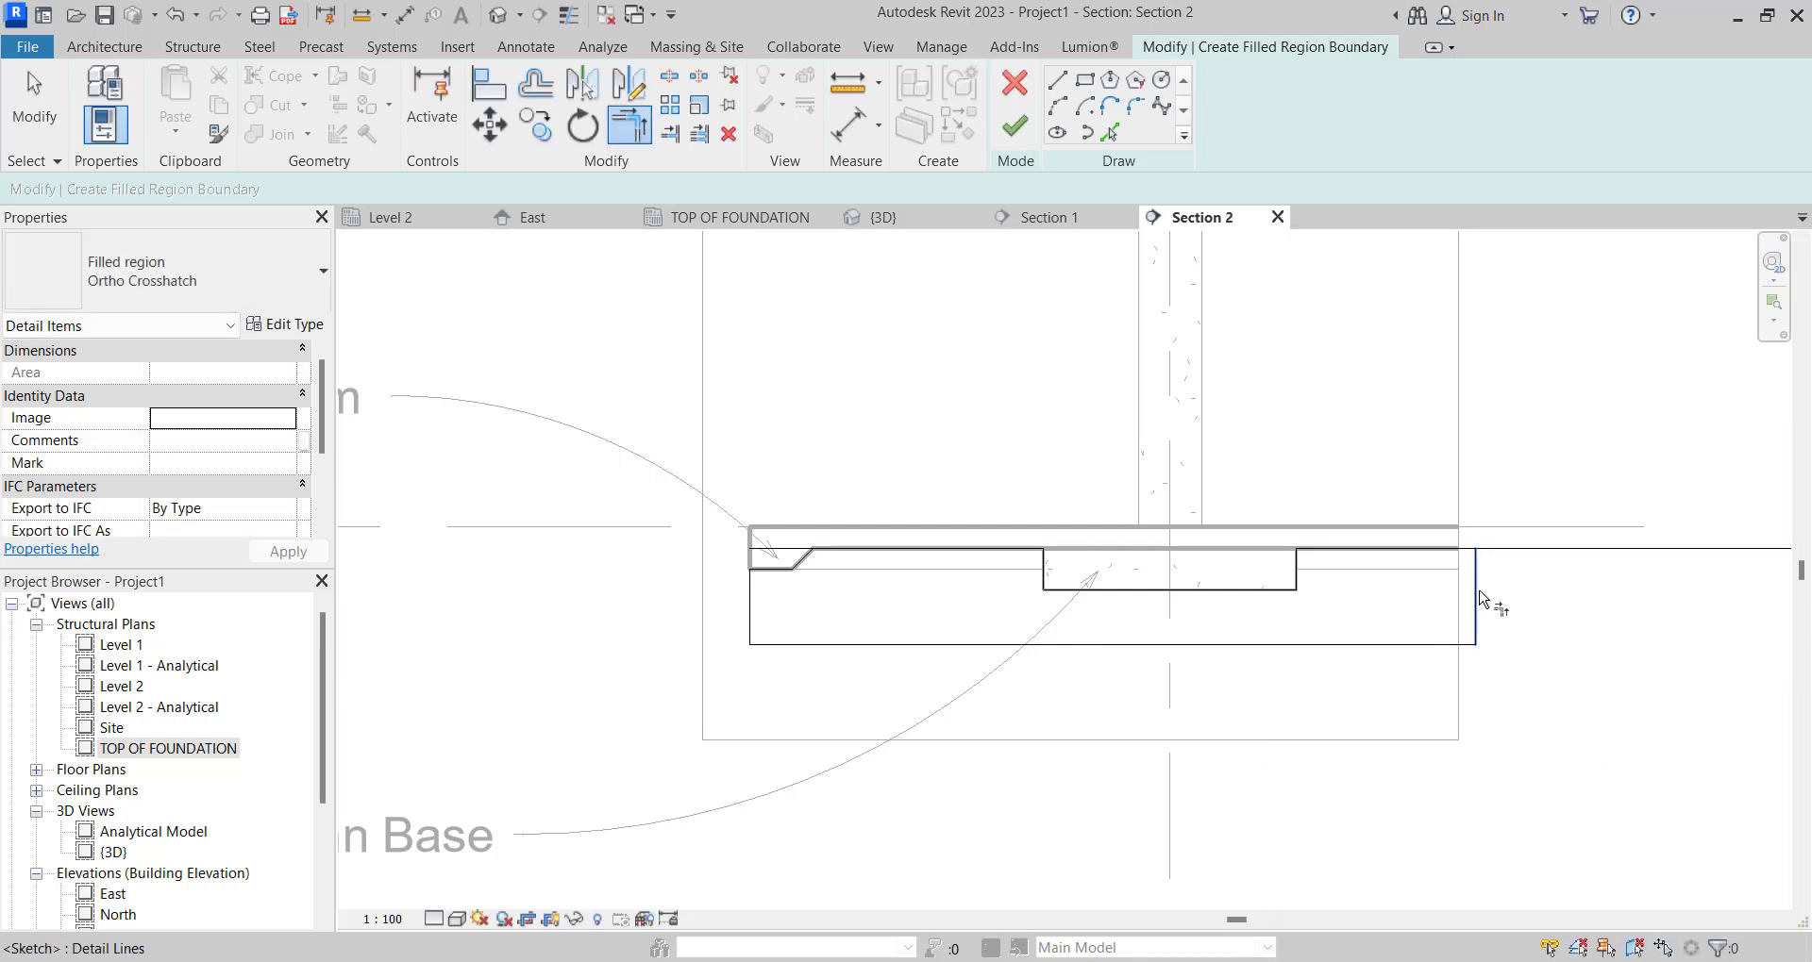
left_click(1459, 565)
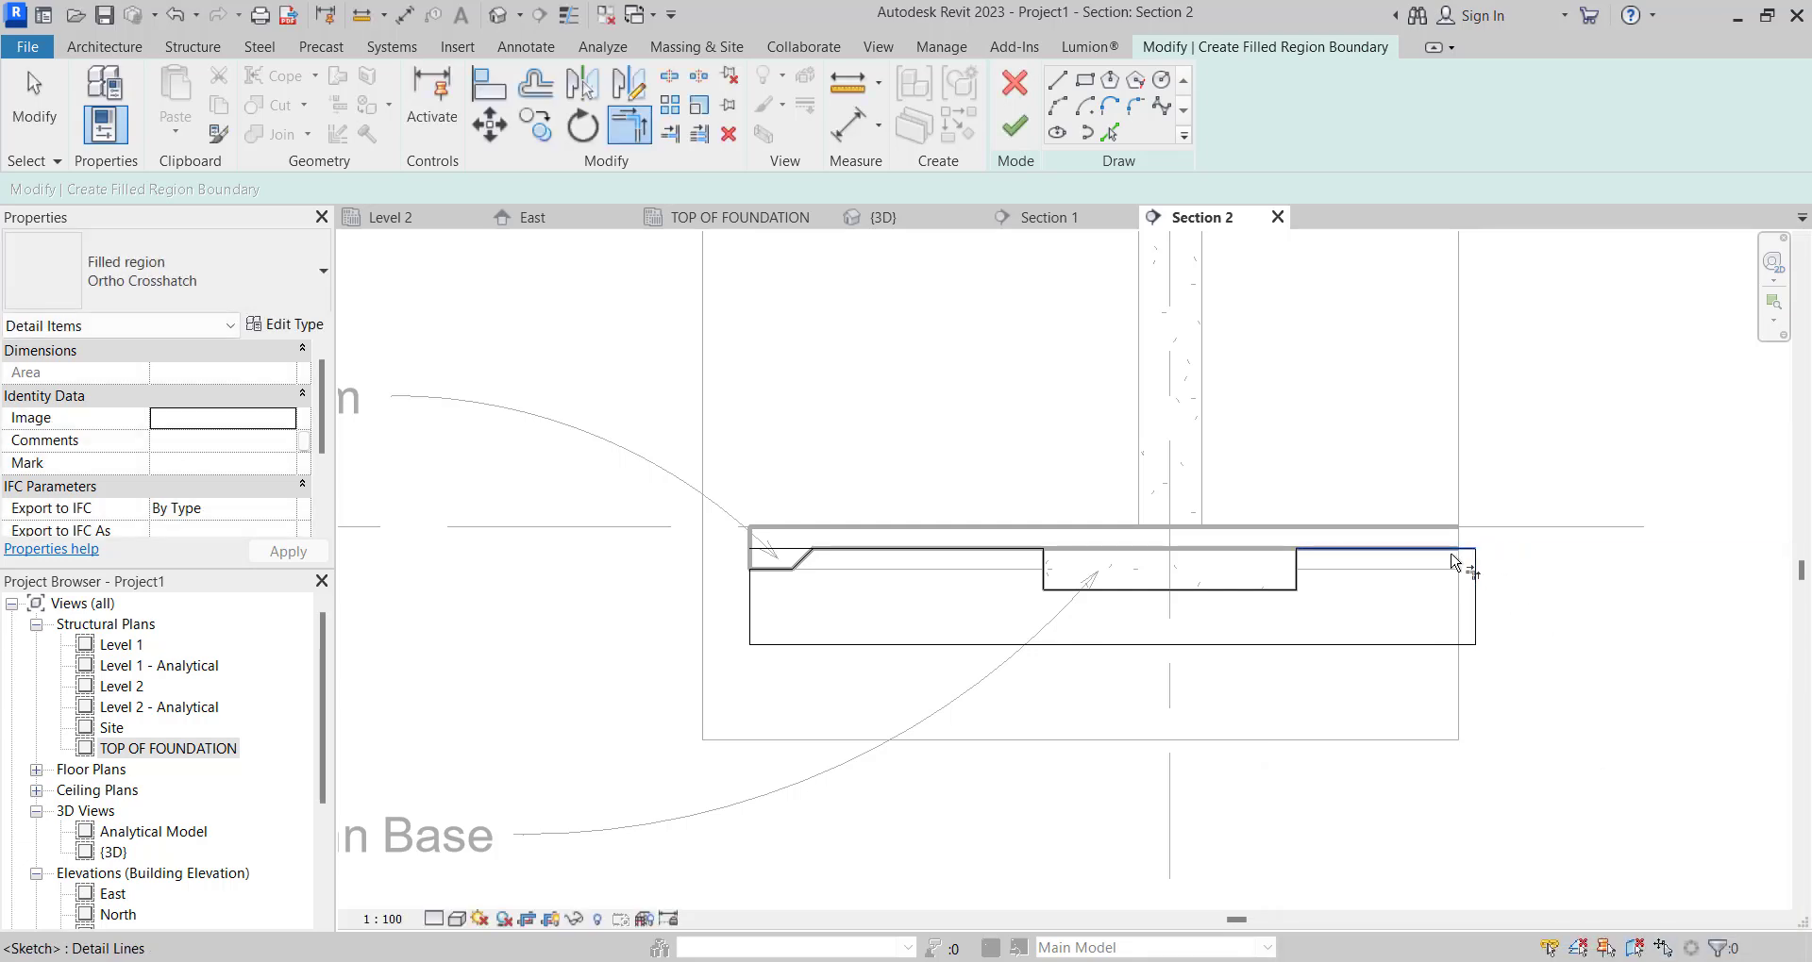
Trim the slab-underside boundary line to the edge beam's sloped side and finish the filled region.
left_click(1011, 130)
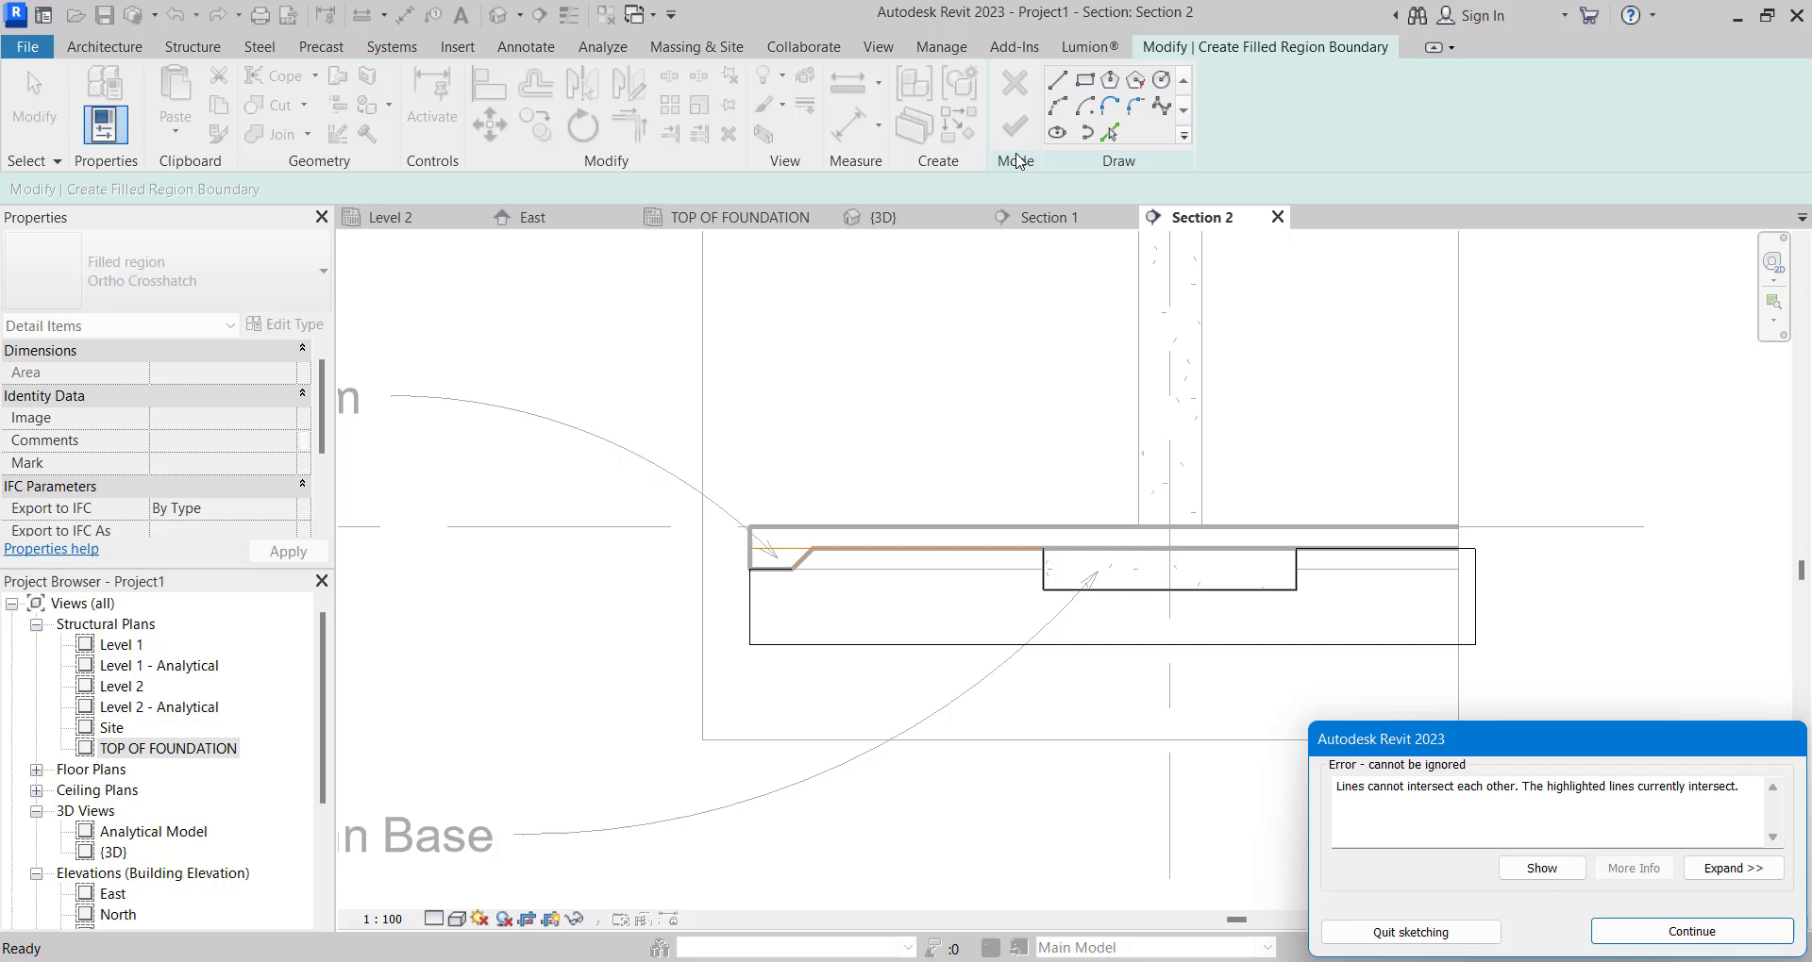
left_click(1690, 931)
scroll(769, 552, "up", 3)
scroll(868, 486, "up", 2)
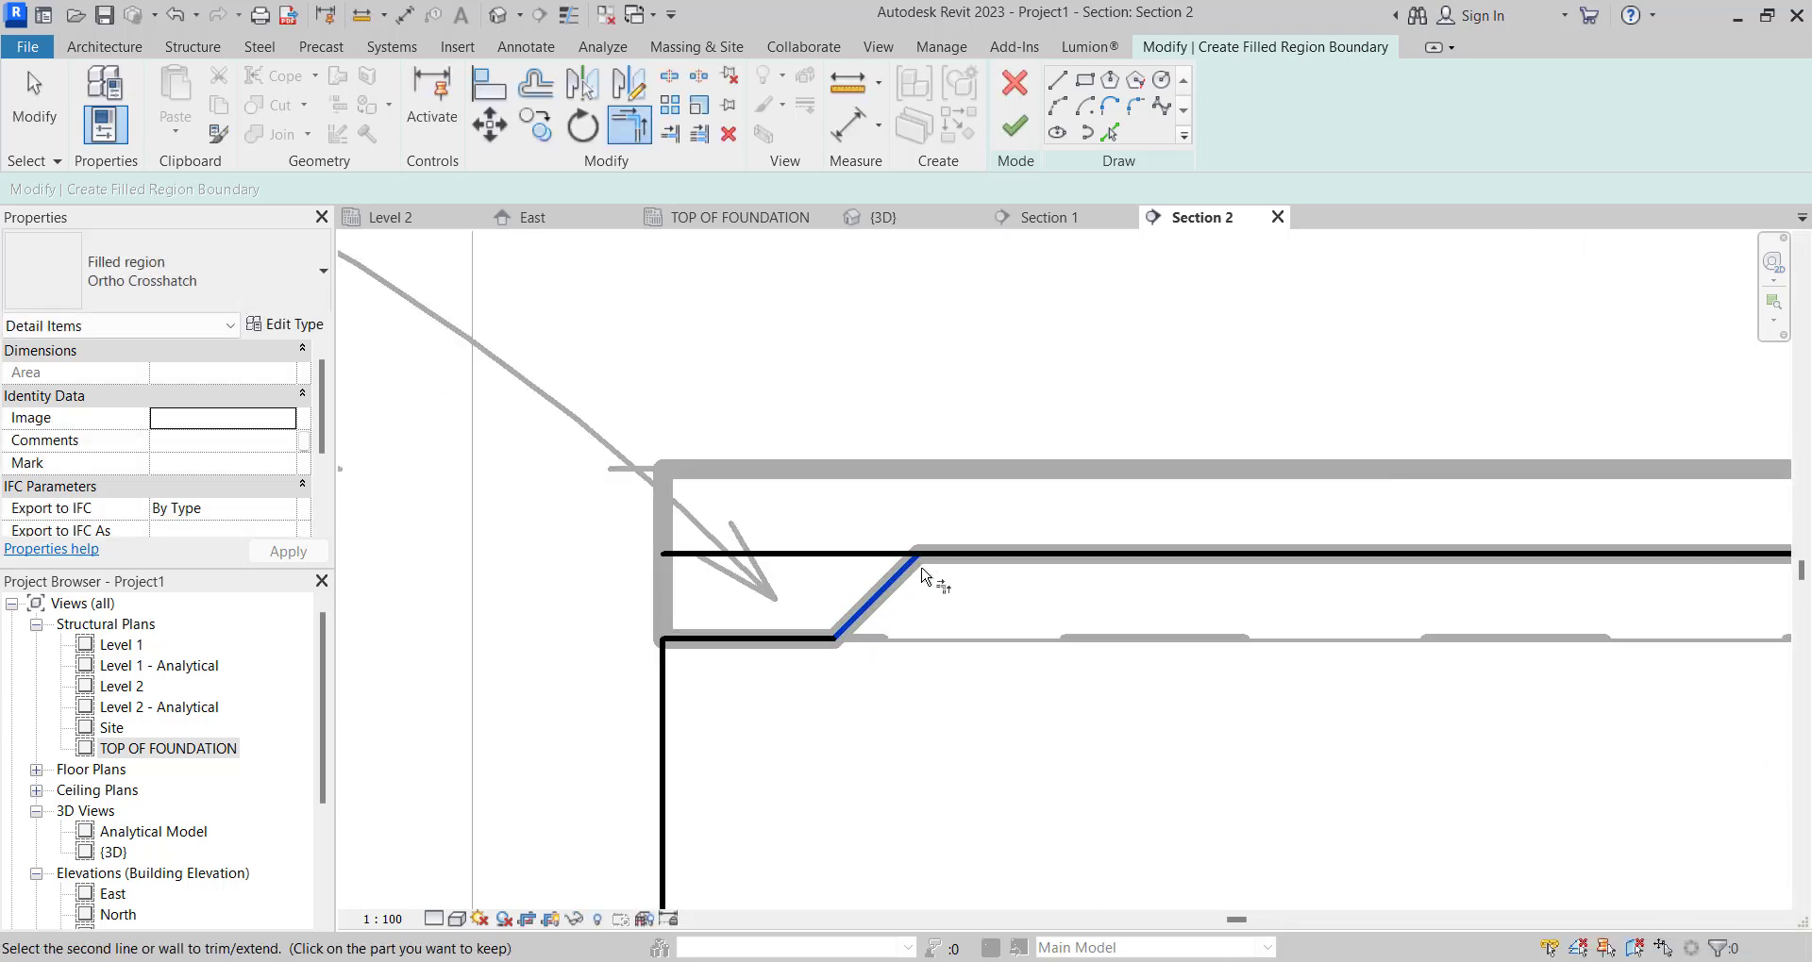
scroll(514, 533, "down", 3)
scroll(517, 530, "down", 2)
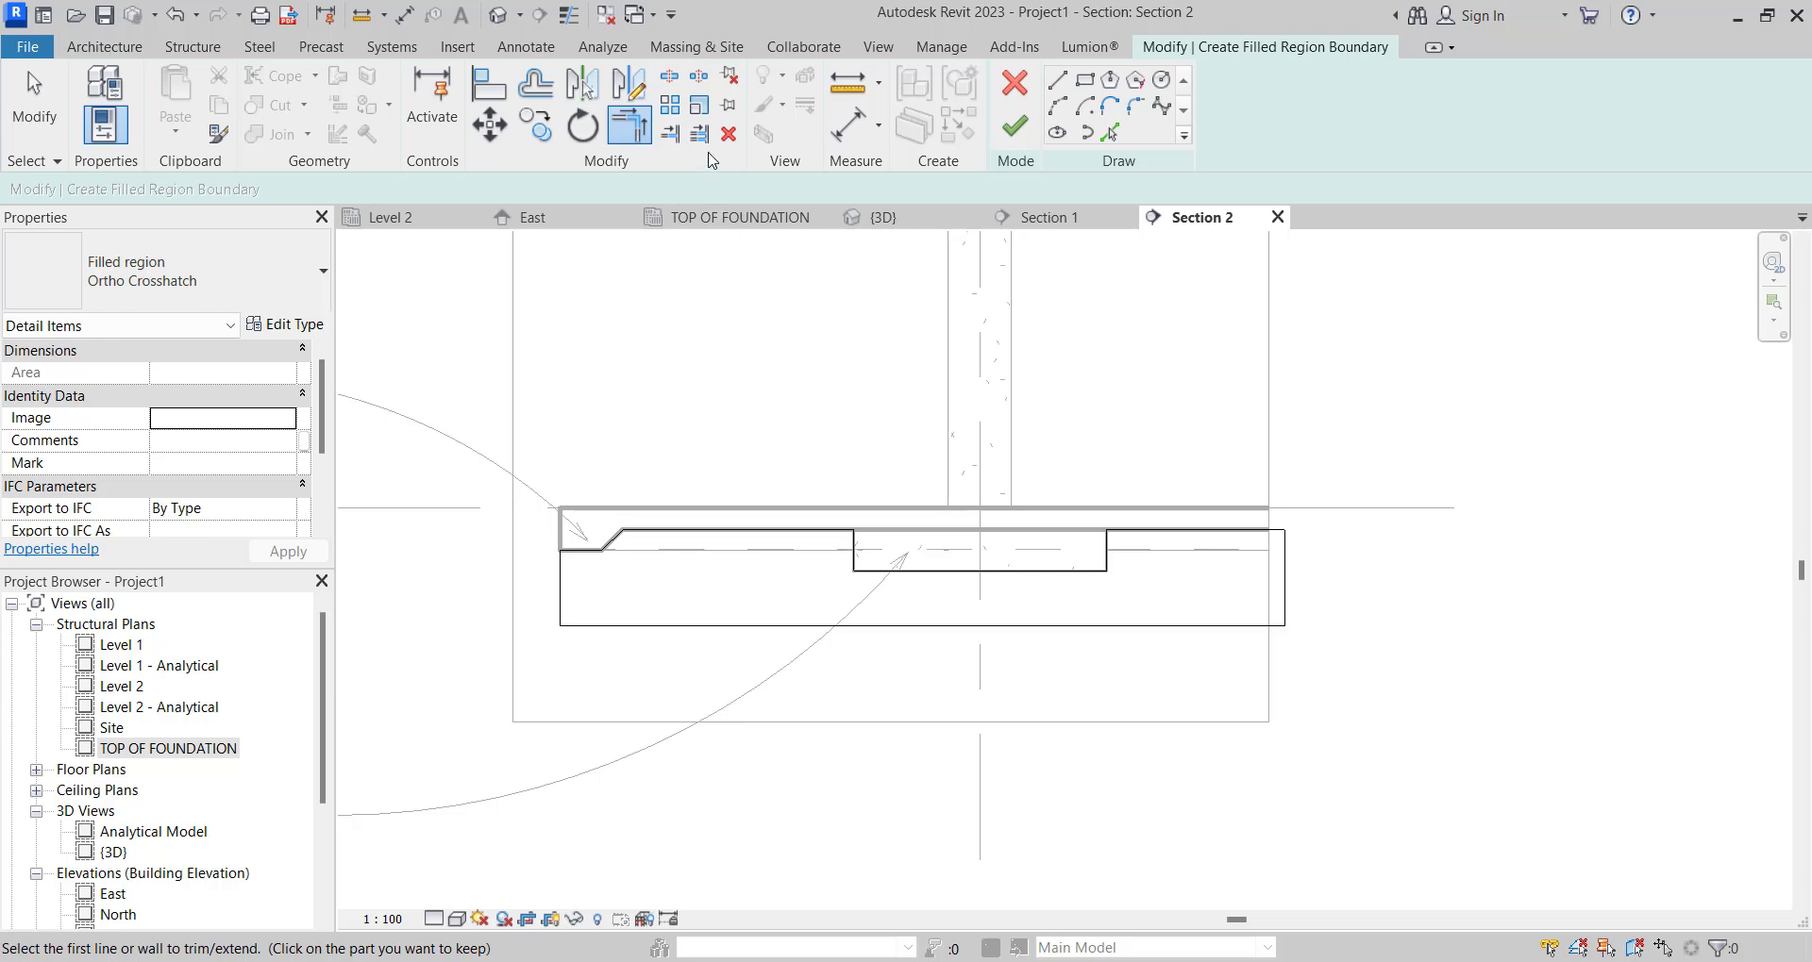
left_click(1012, 129)
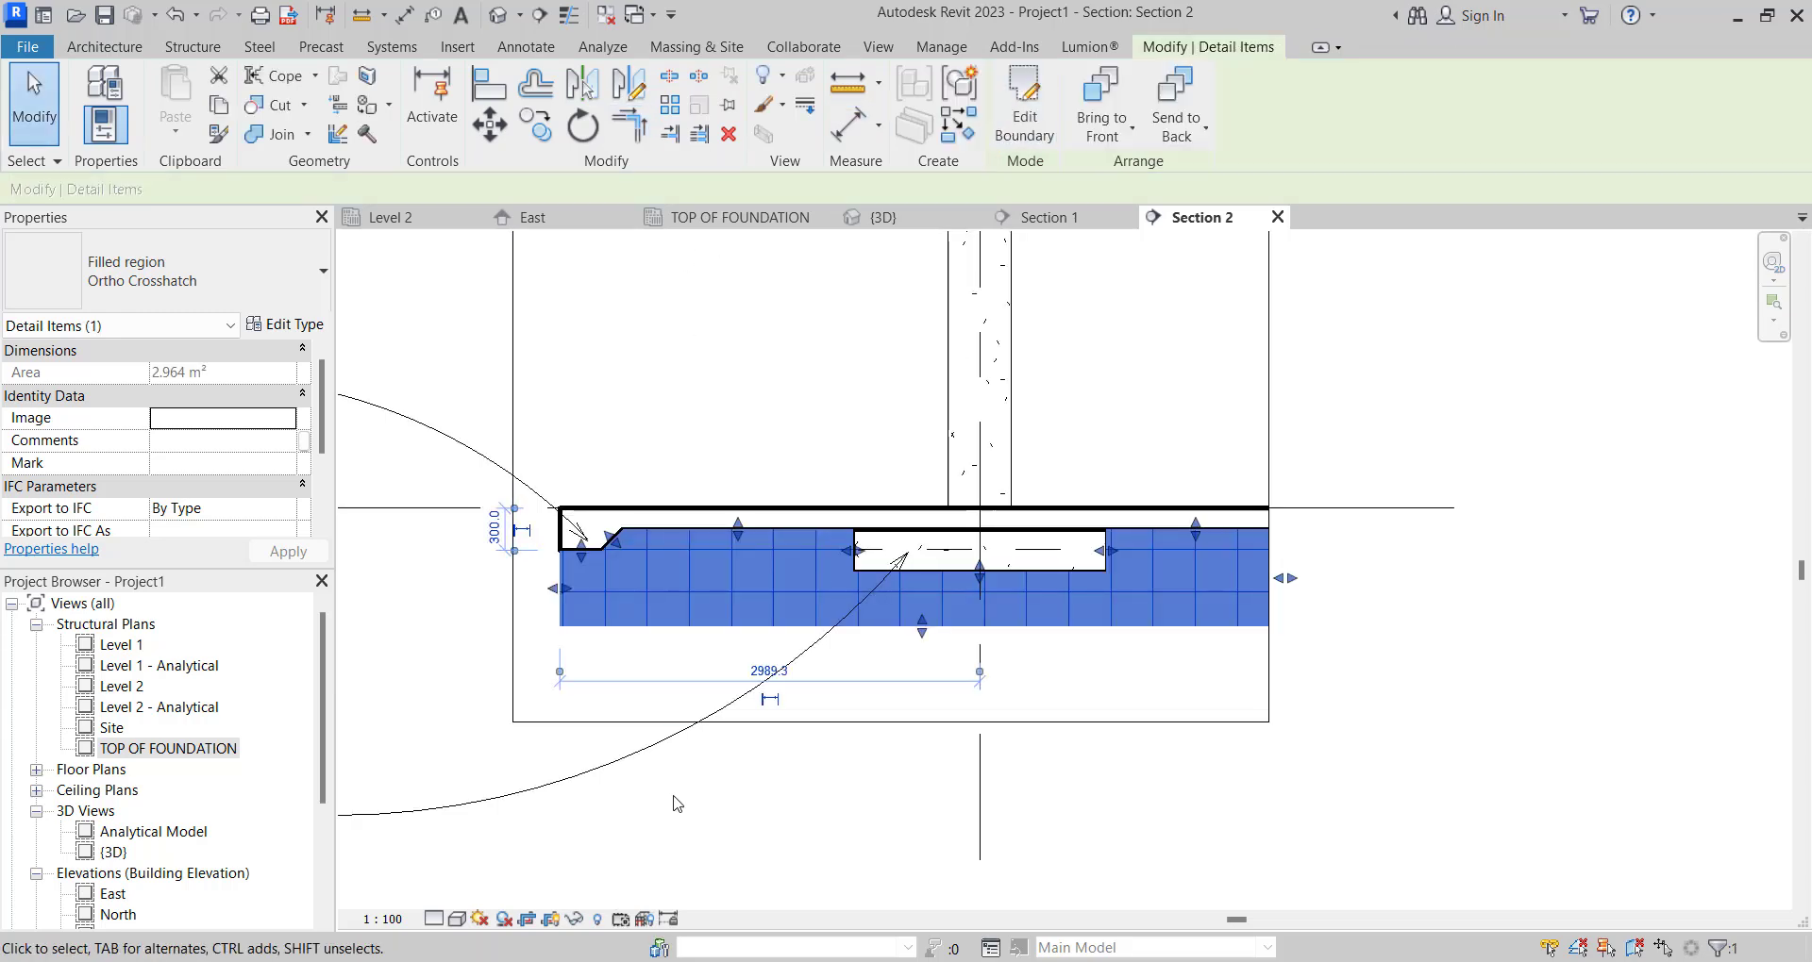
Change the filled region type's foreground fill pattern to the Diagonal crosshatch drafting pattern.
scroll(671, 797, "up", 2)
scroll(675, 773, "down", 2)
scroll(698, 718, "up", 1)
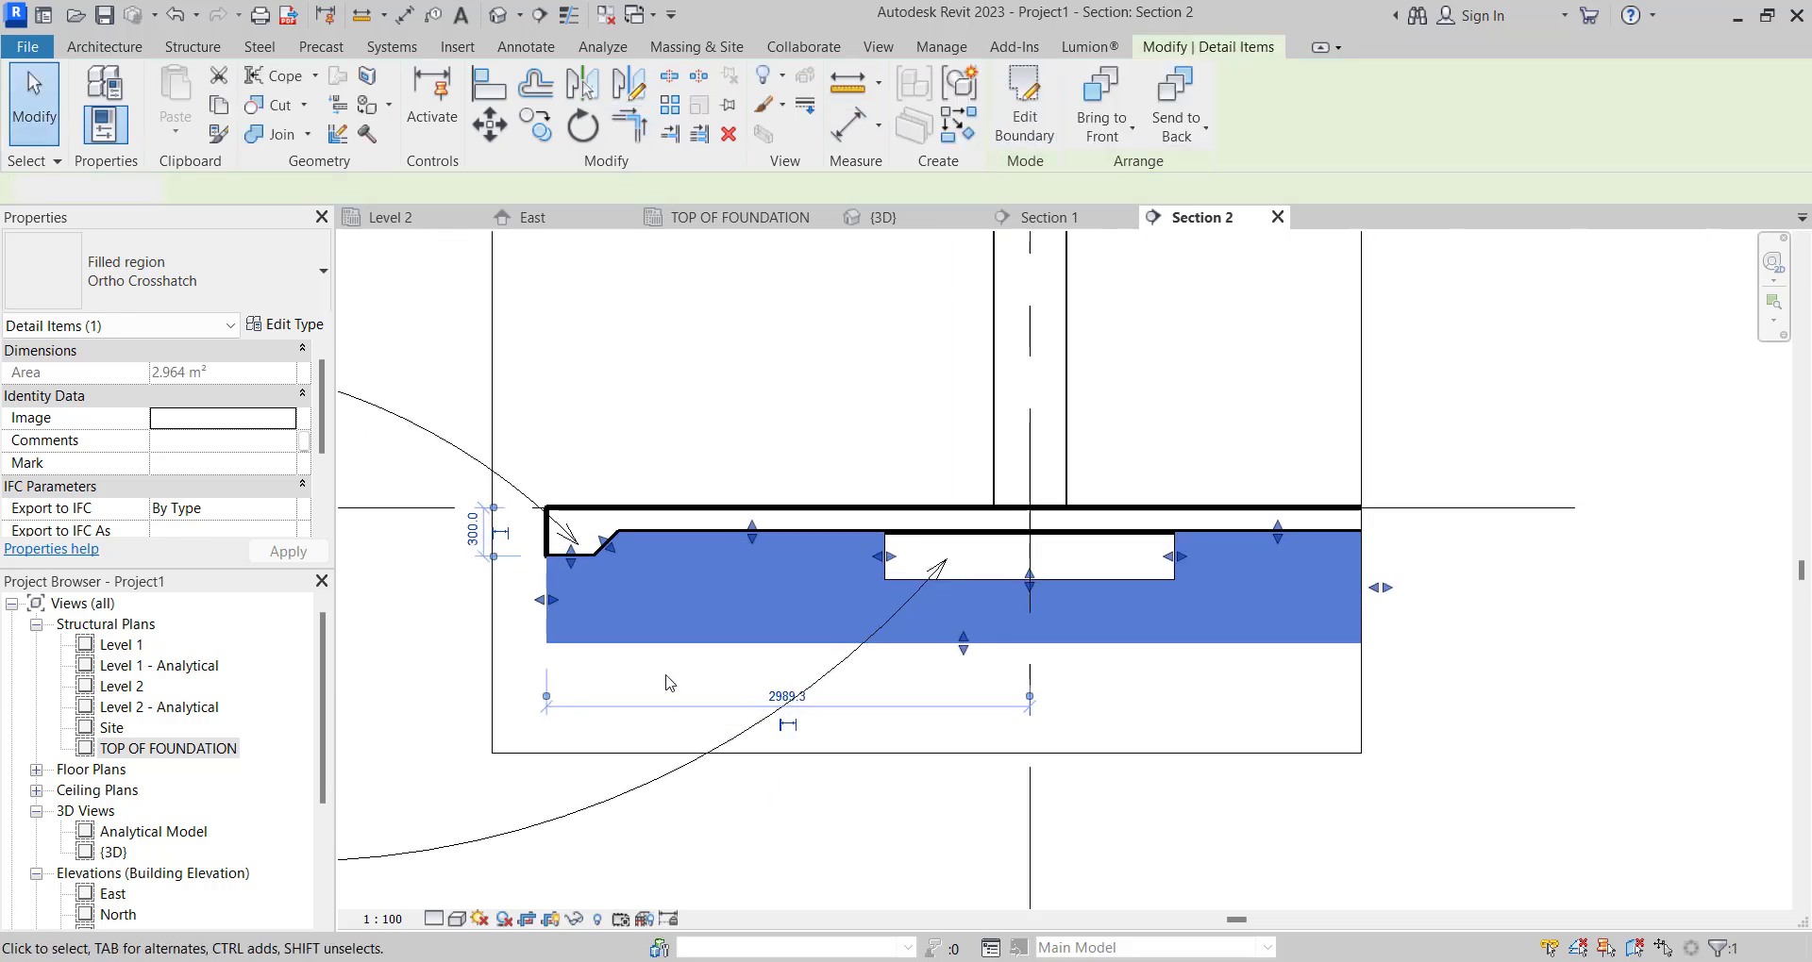
key("Escape")
left_click(651, 645)
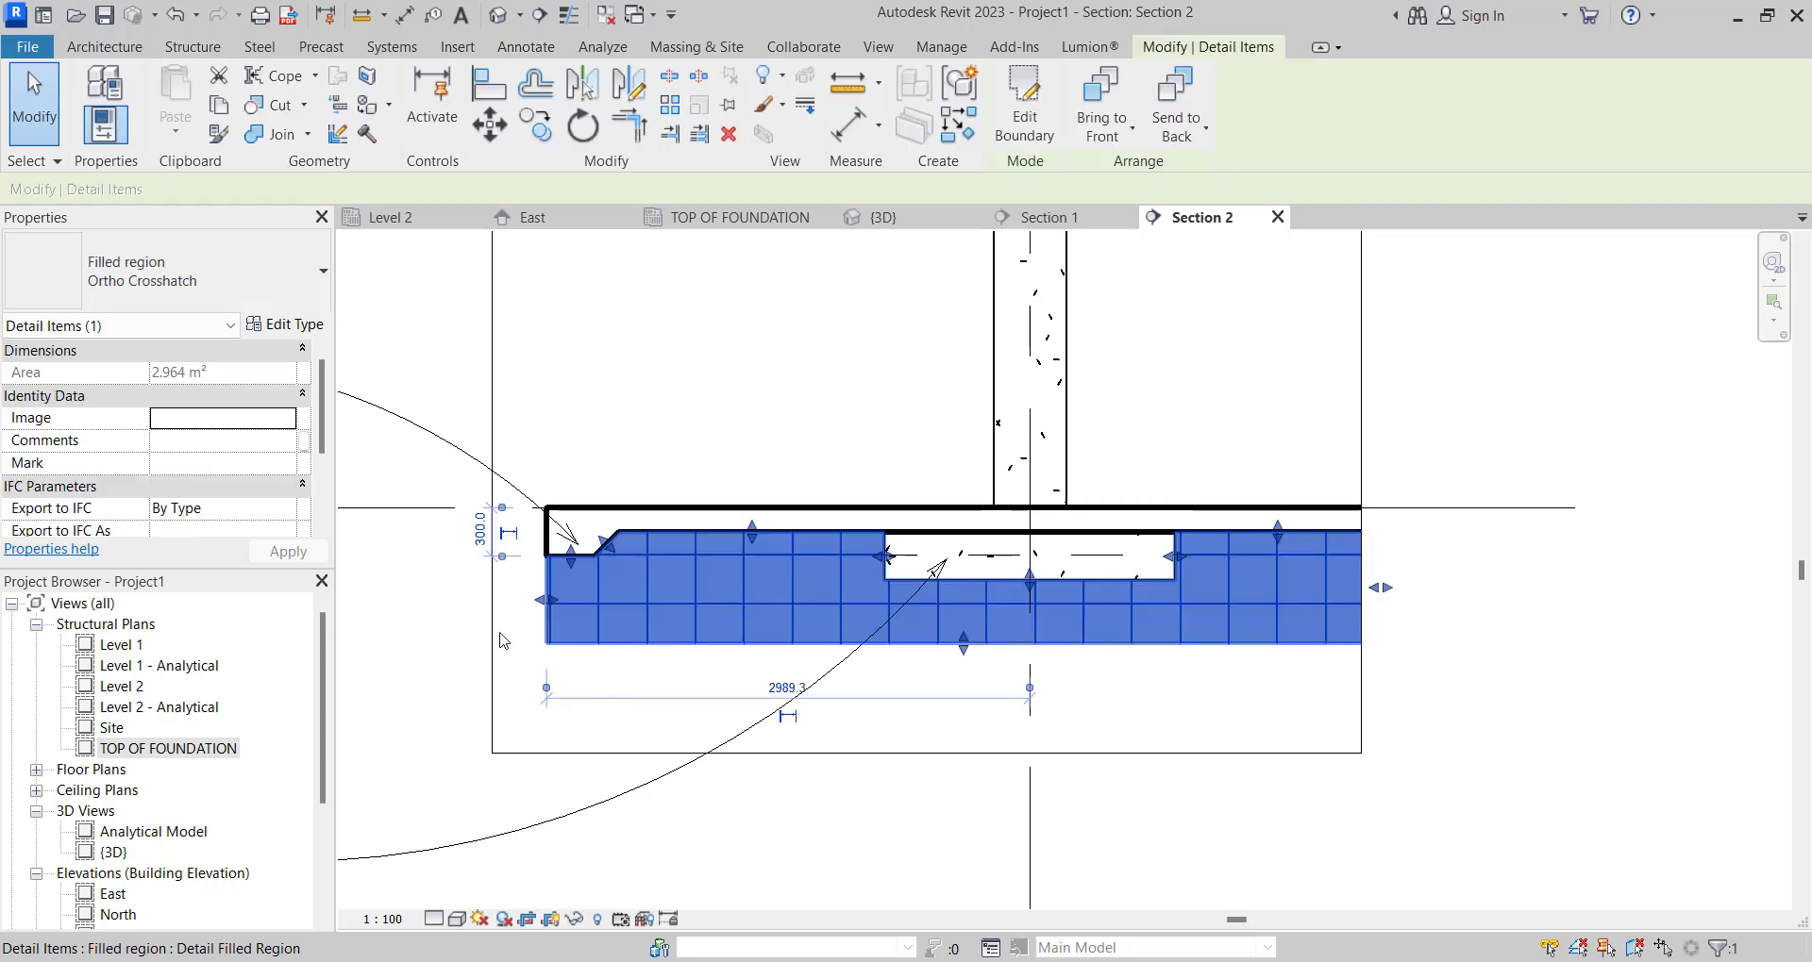
left_click(287, 326)
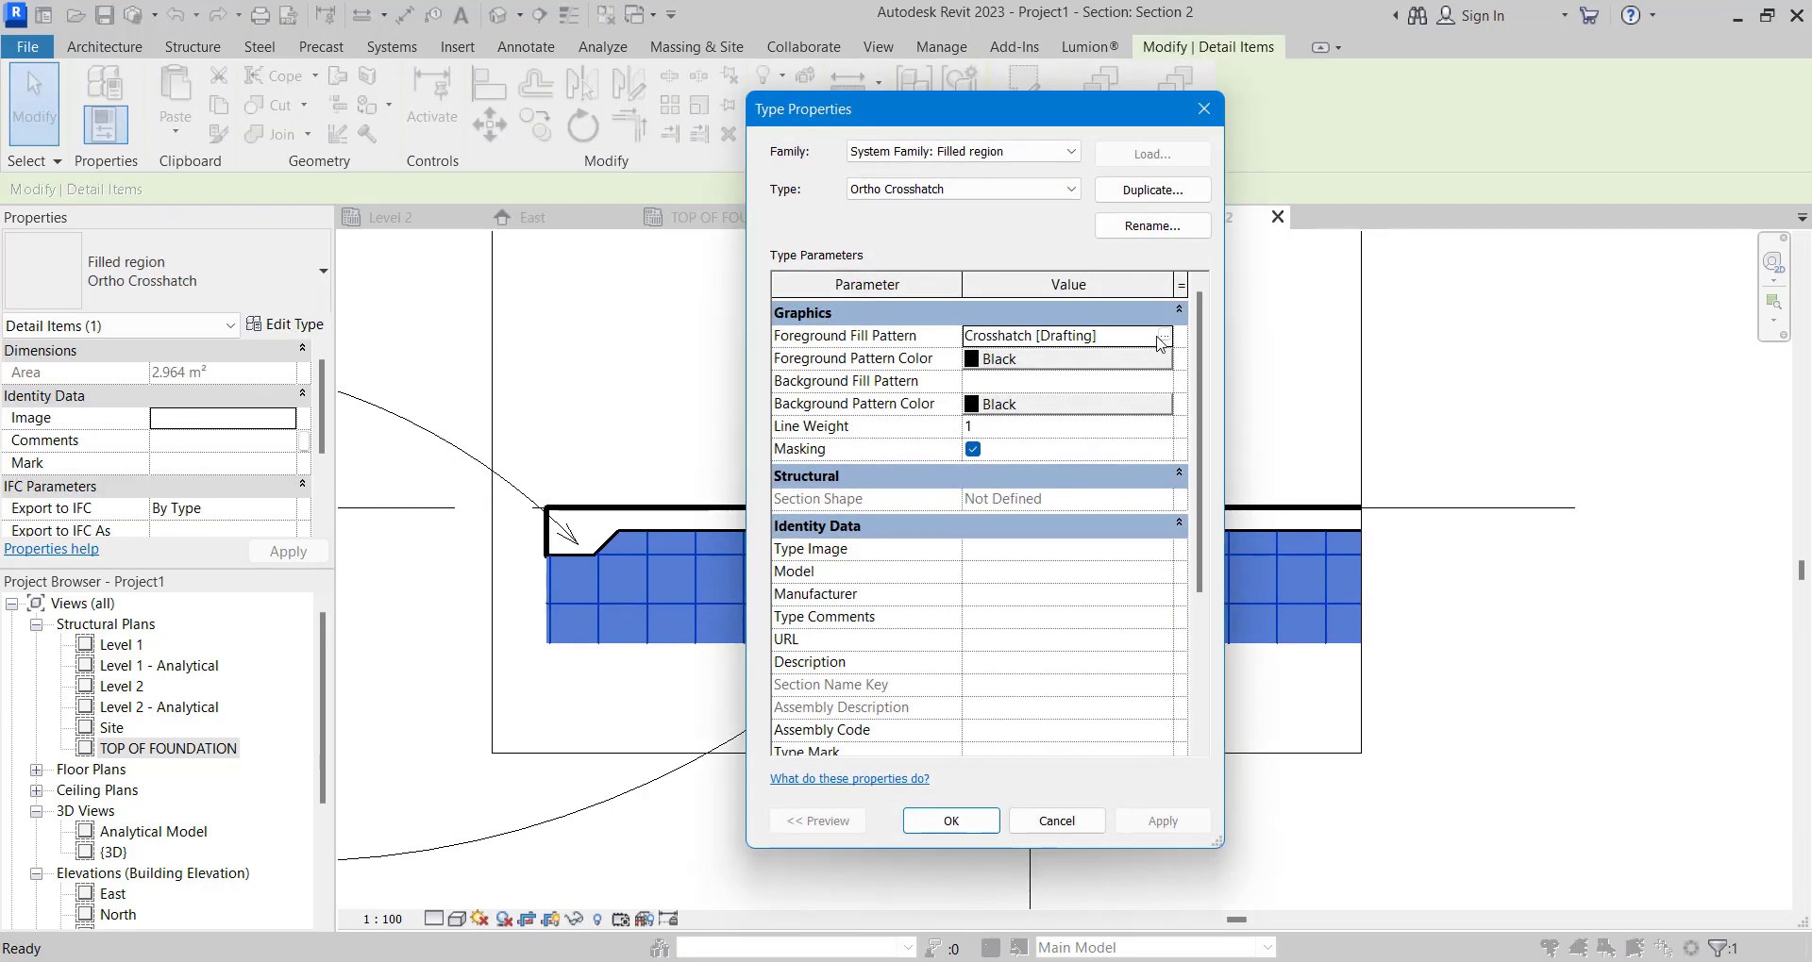
left_click(1167, 337)
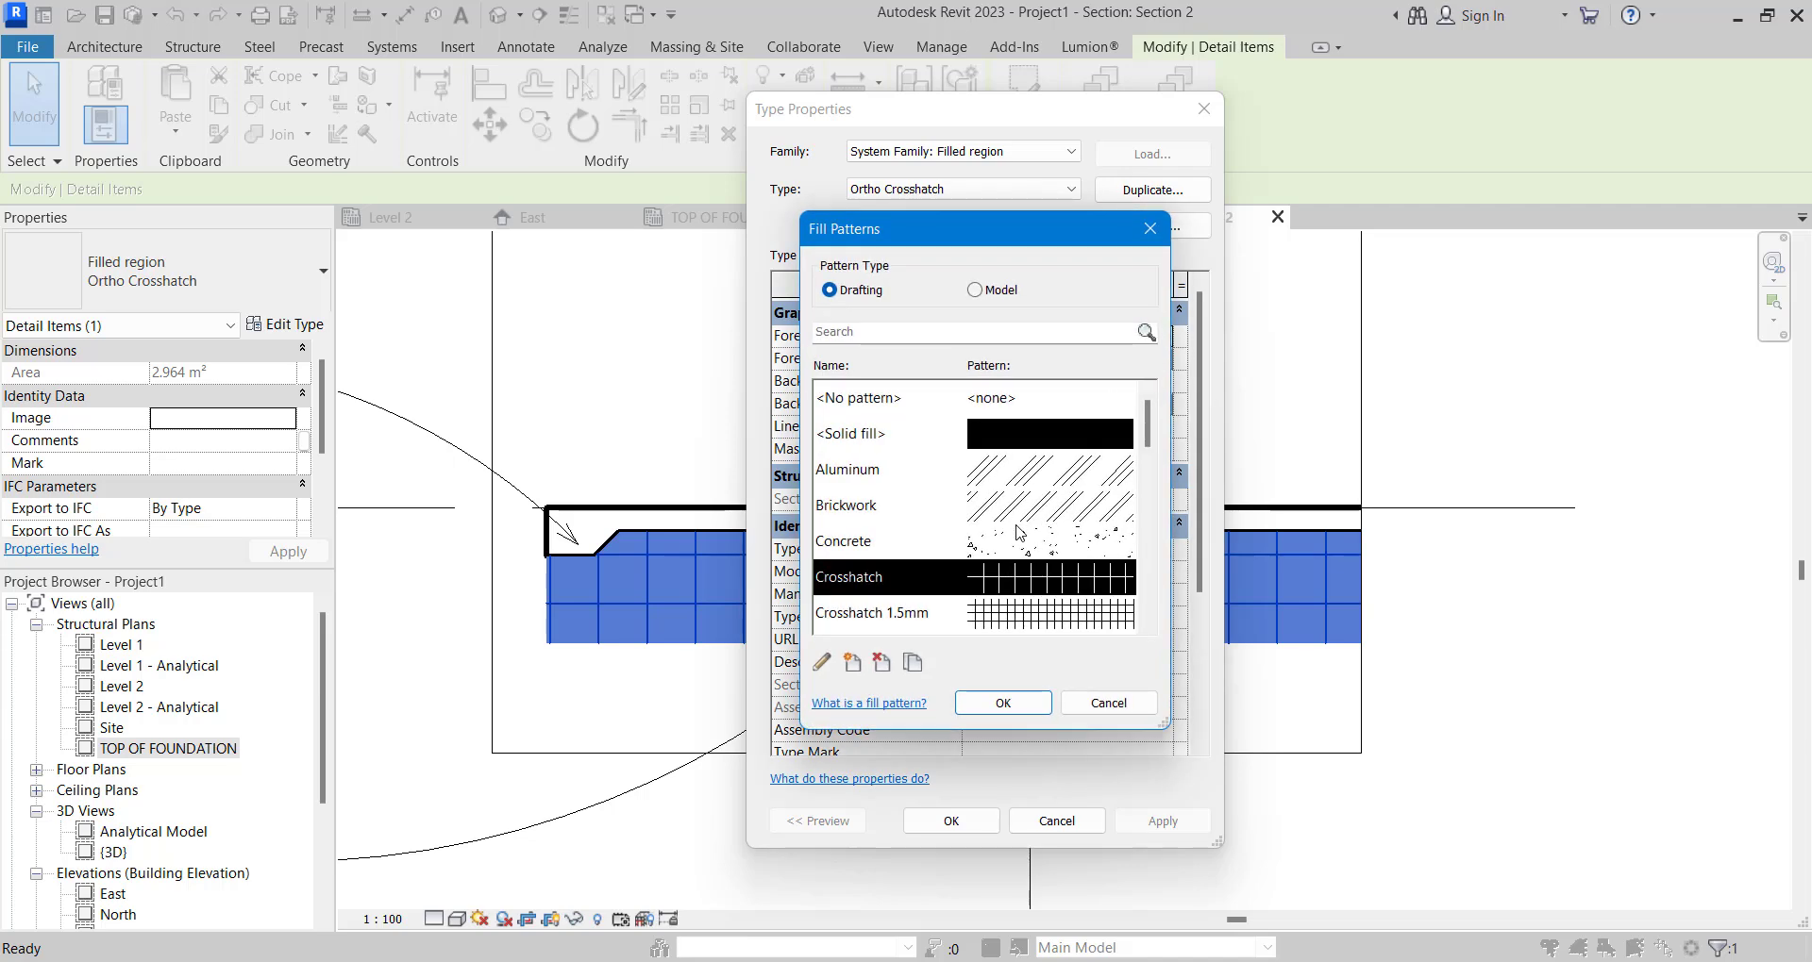
scroll(1024, 538, "down", 2)
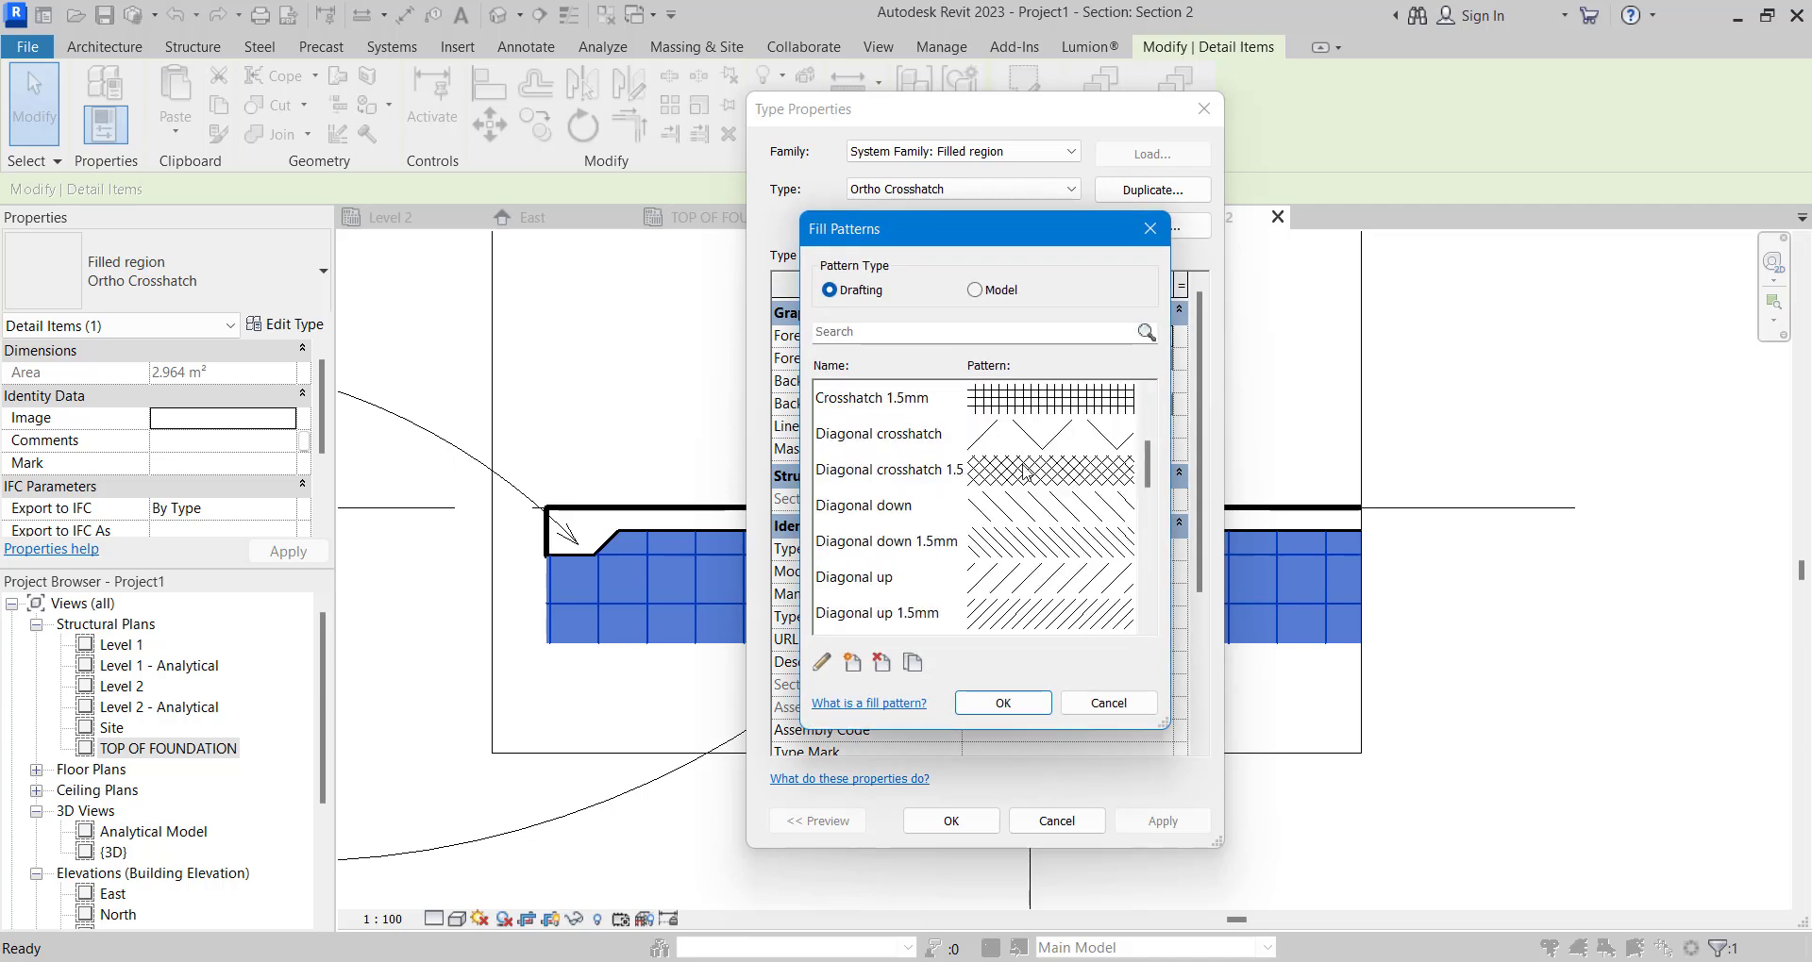
left_click(1015, 447)
left_click(1002, 704)
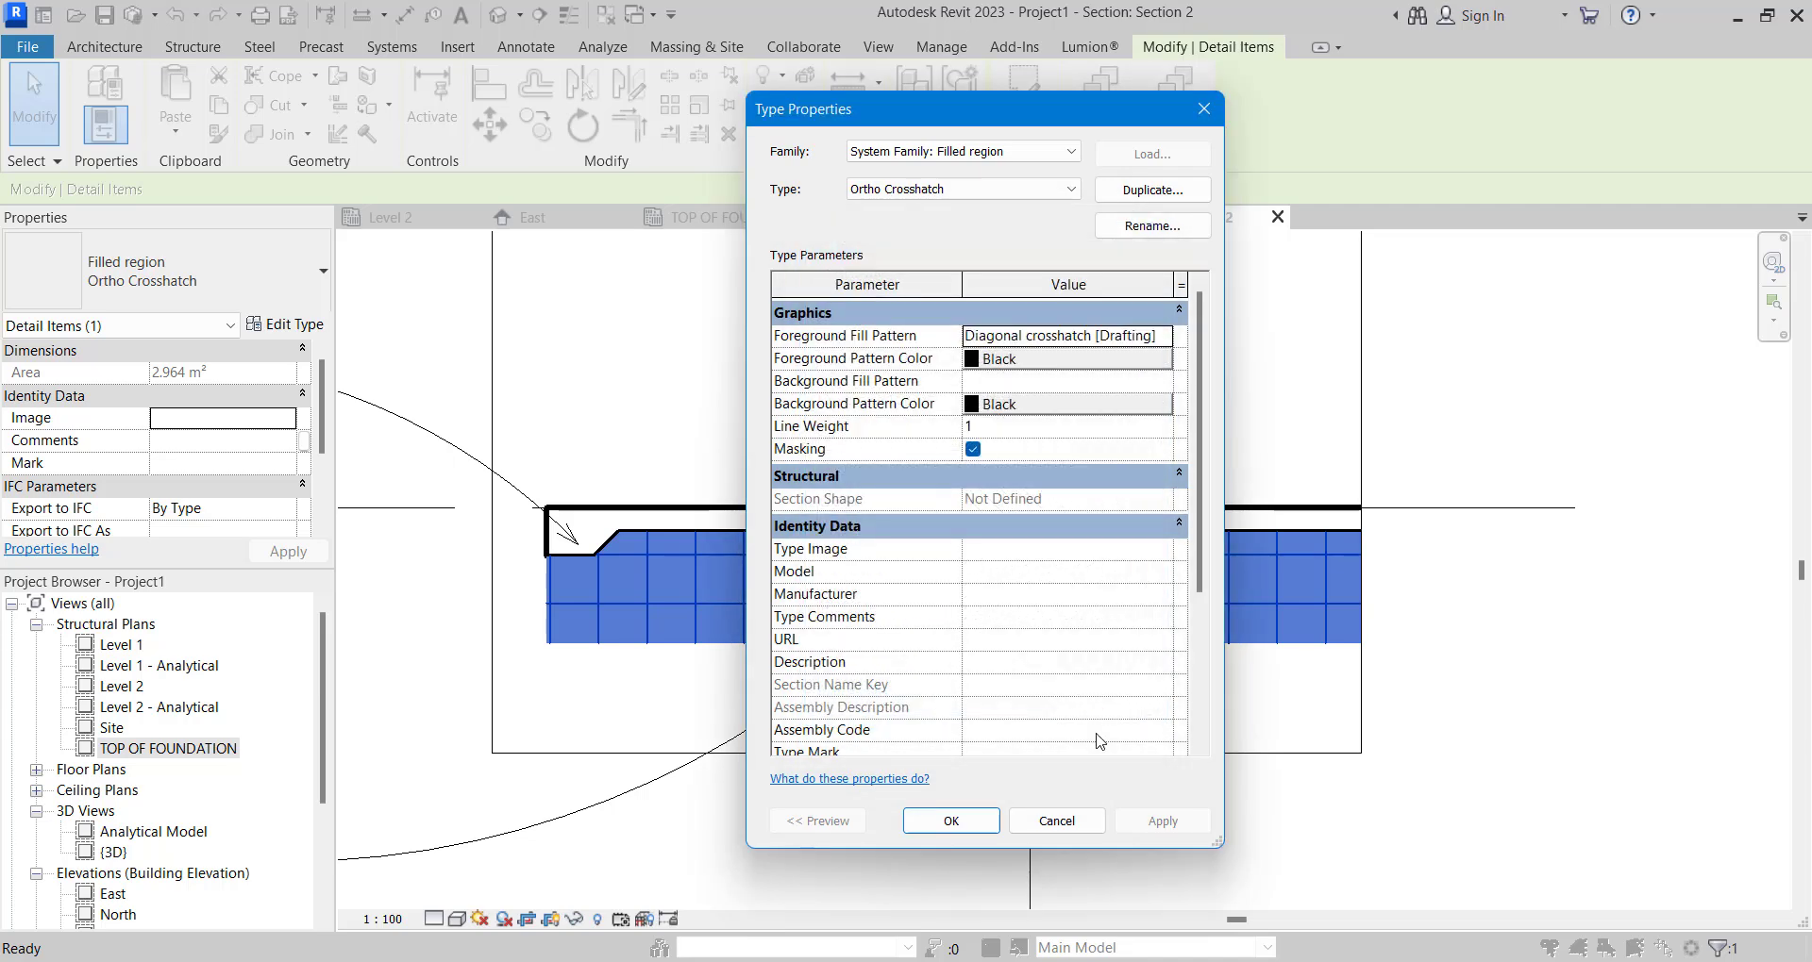
left_click(1162, 822)
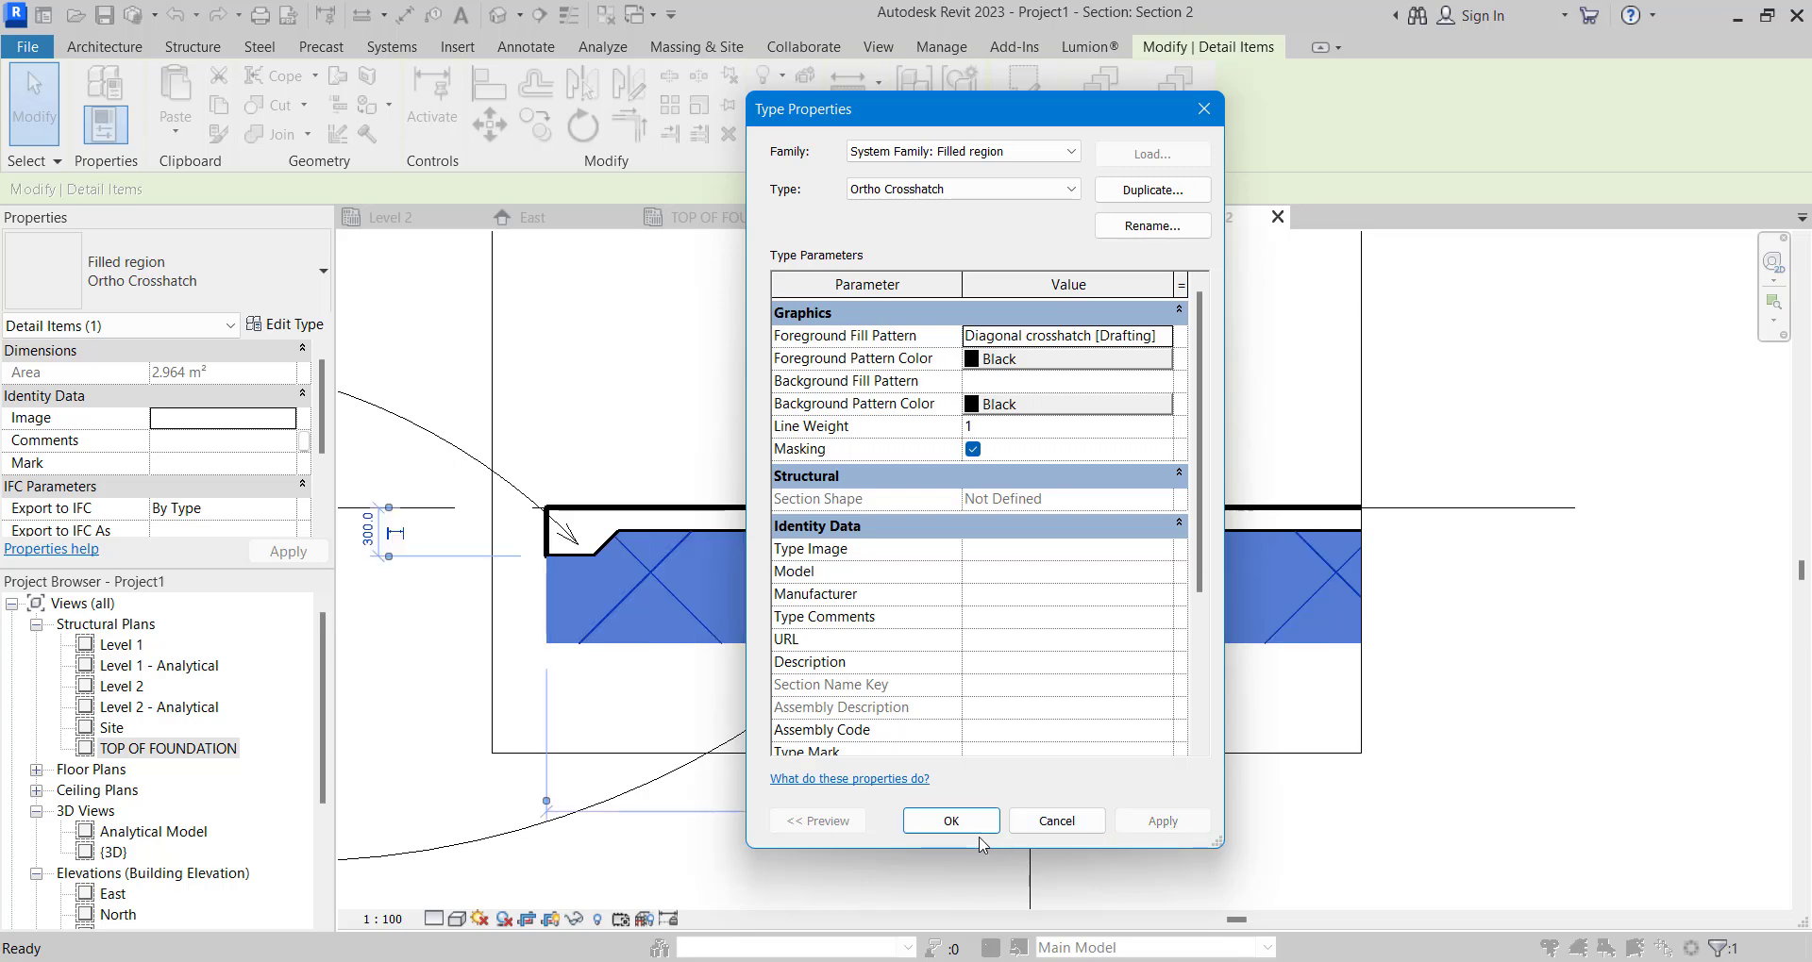
left_click(951, 820)
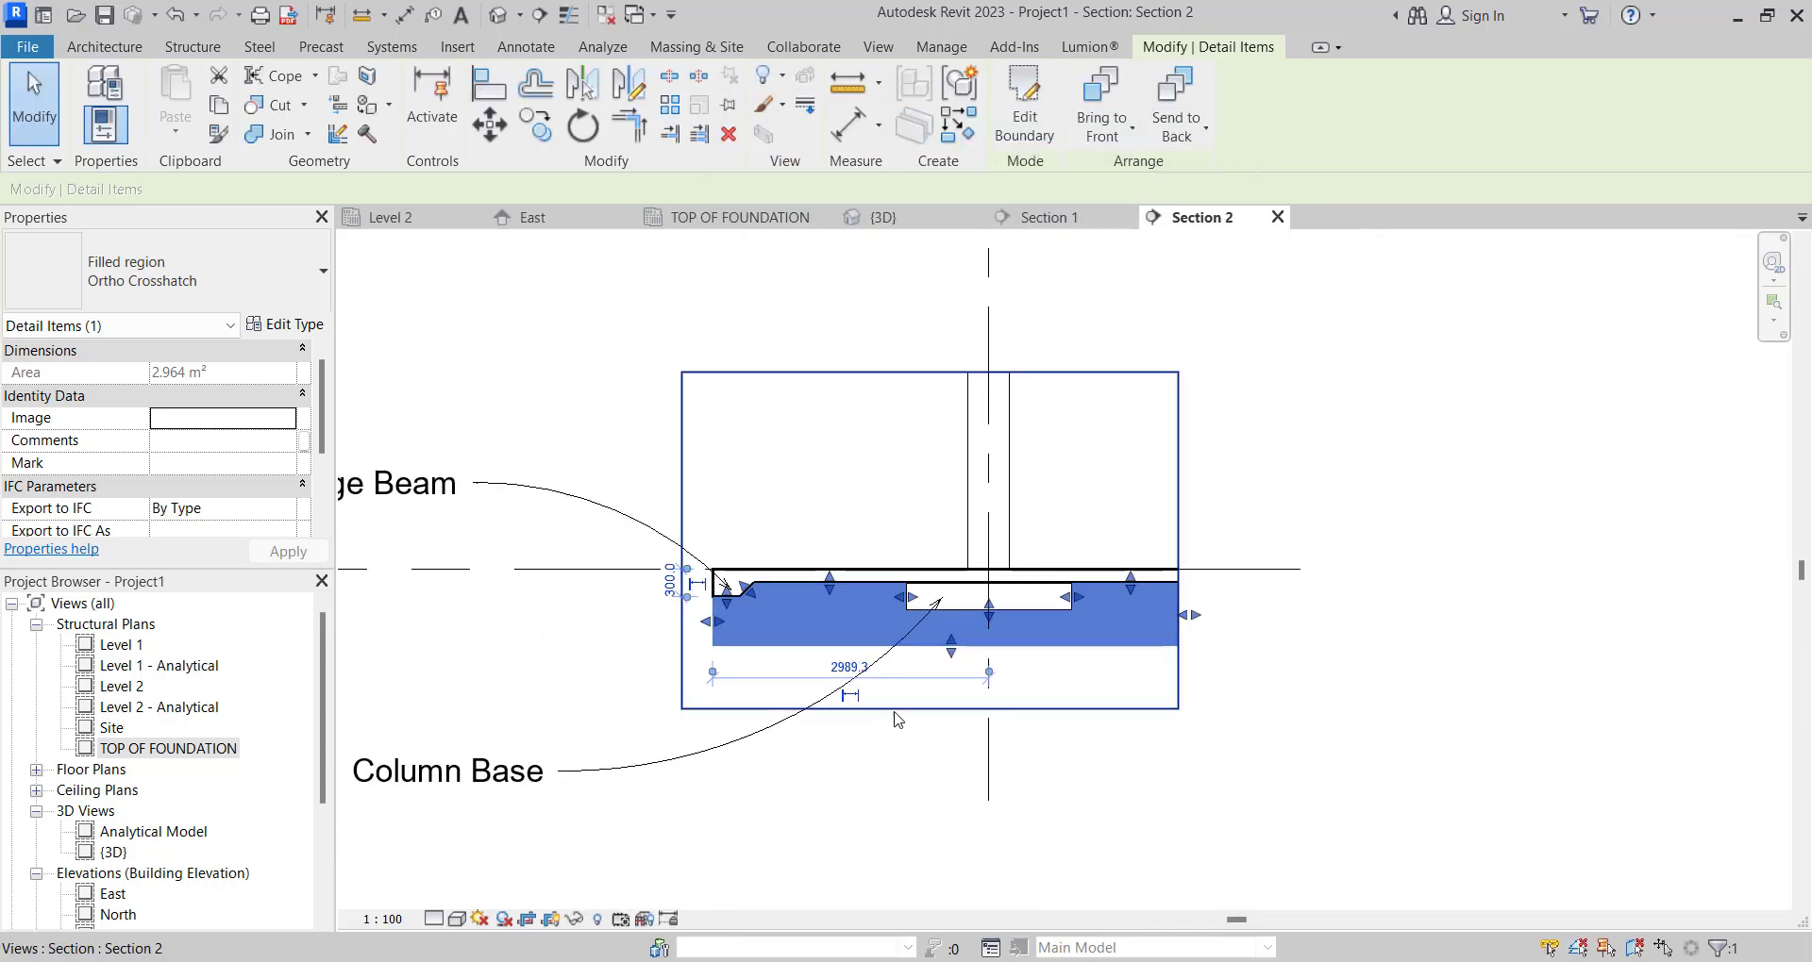
left_click(1468, 605)
Copy the Column Base text note with its leader to a spot slightly above the original, farther from the column.
scroll(1001, 675, "down", 3)
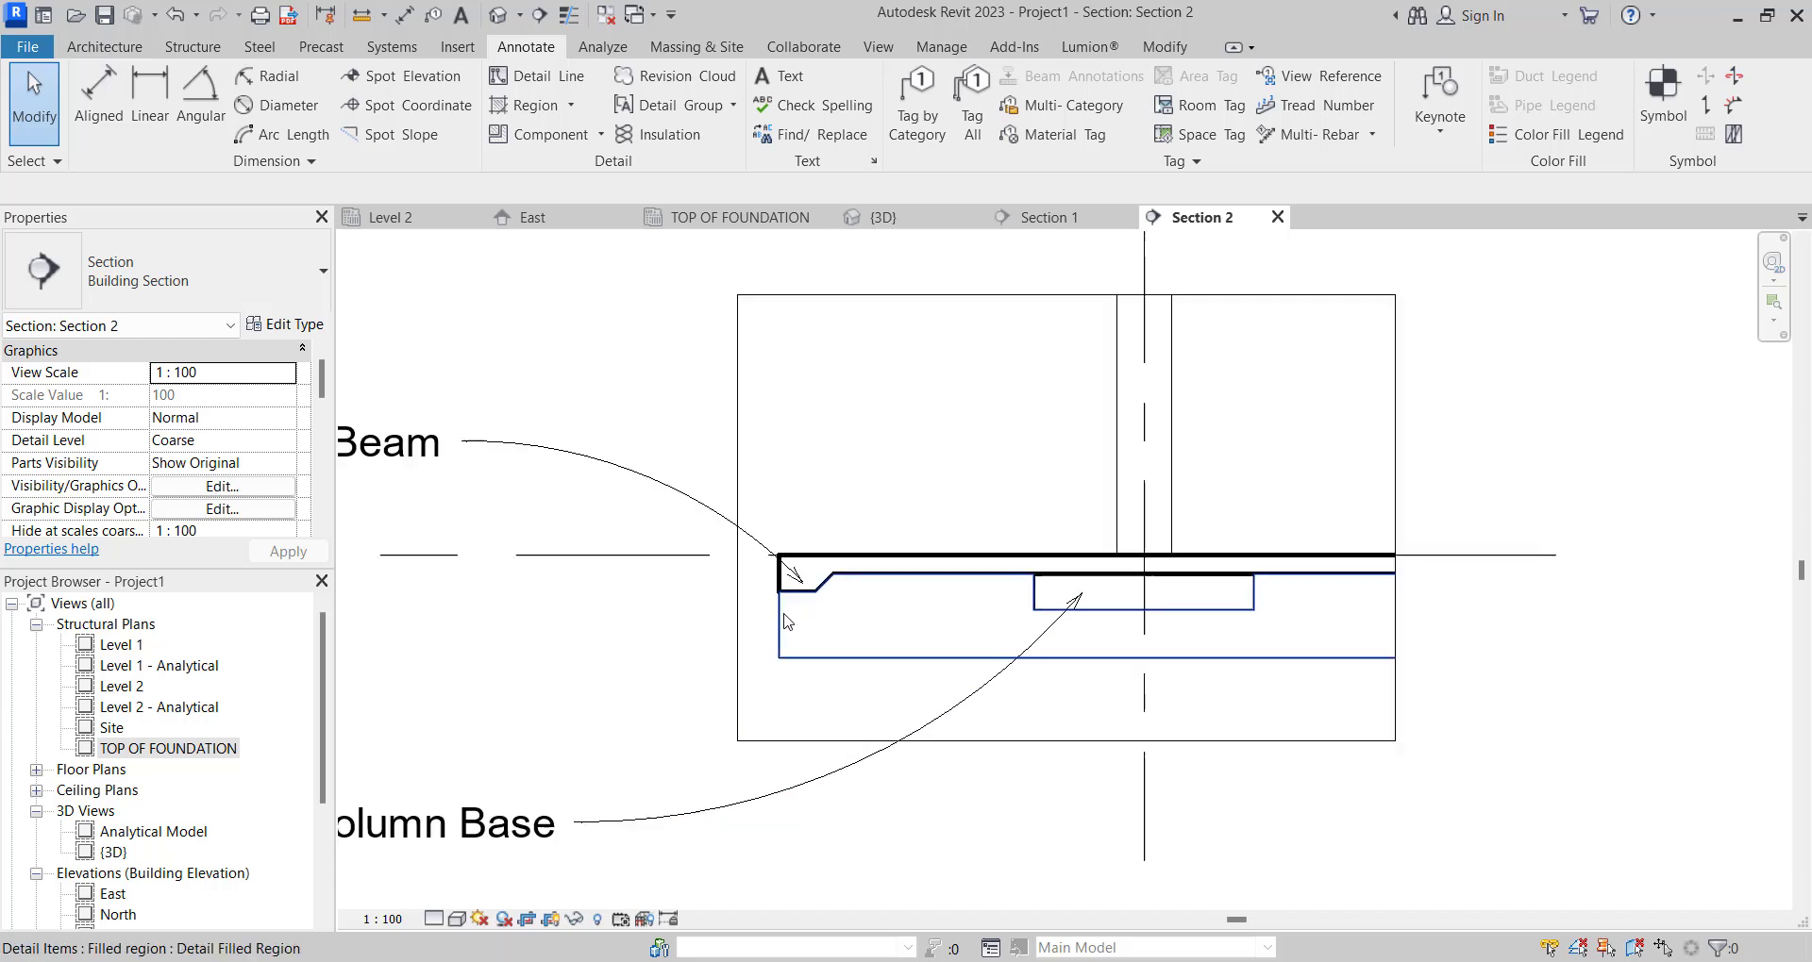
scroll(1000, 675, "down", 1)
left_click(830, 736)
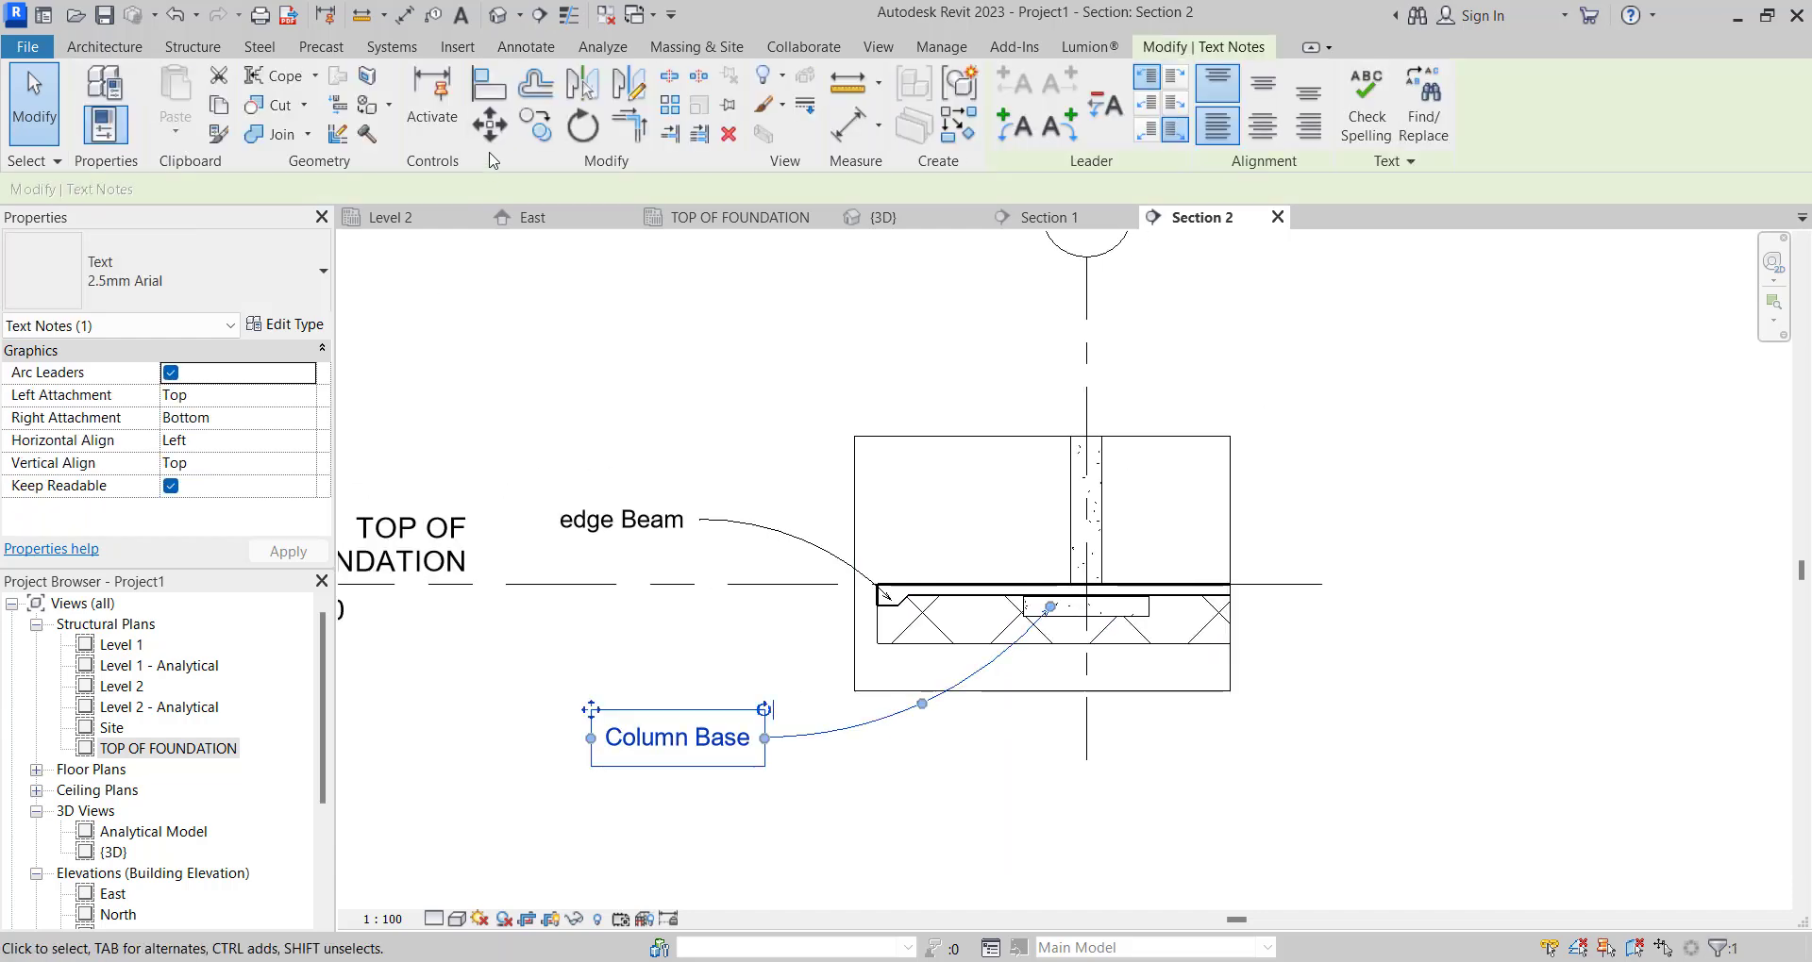
key("c")
key("o")
scroll(1000, 680, "up", 4)
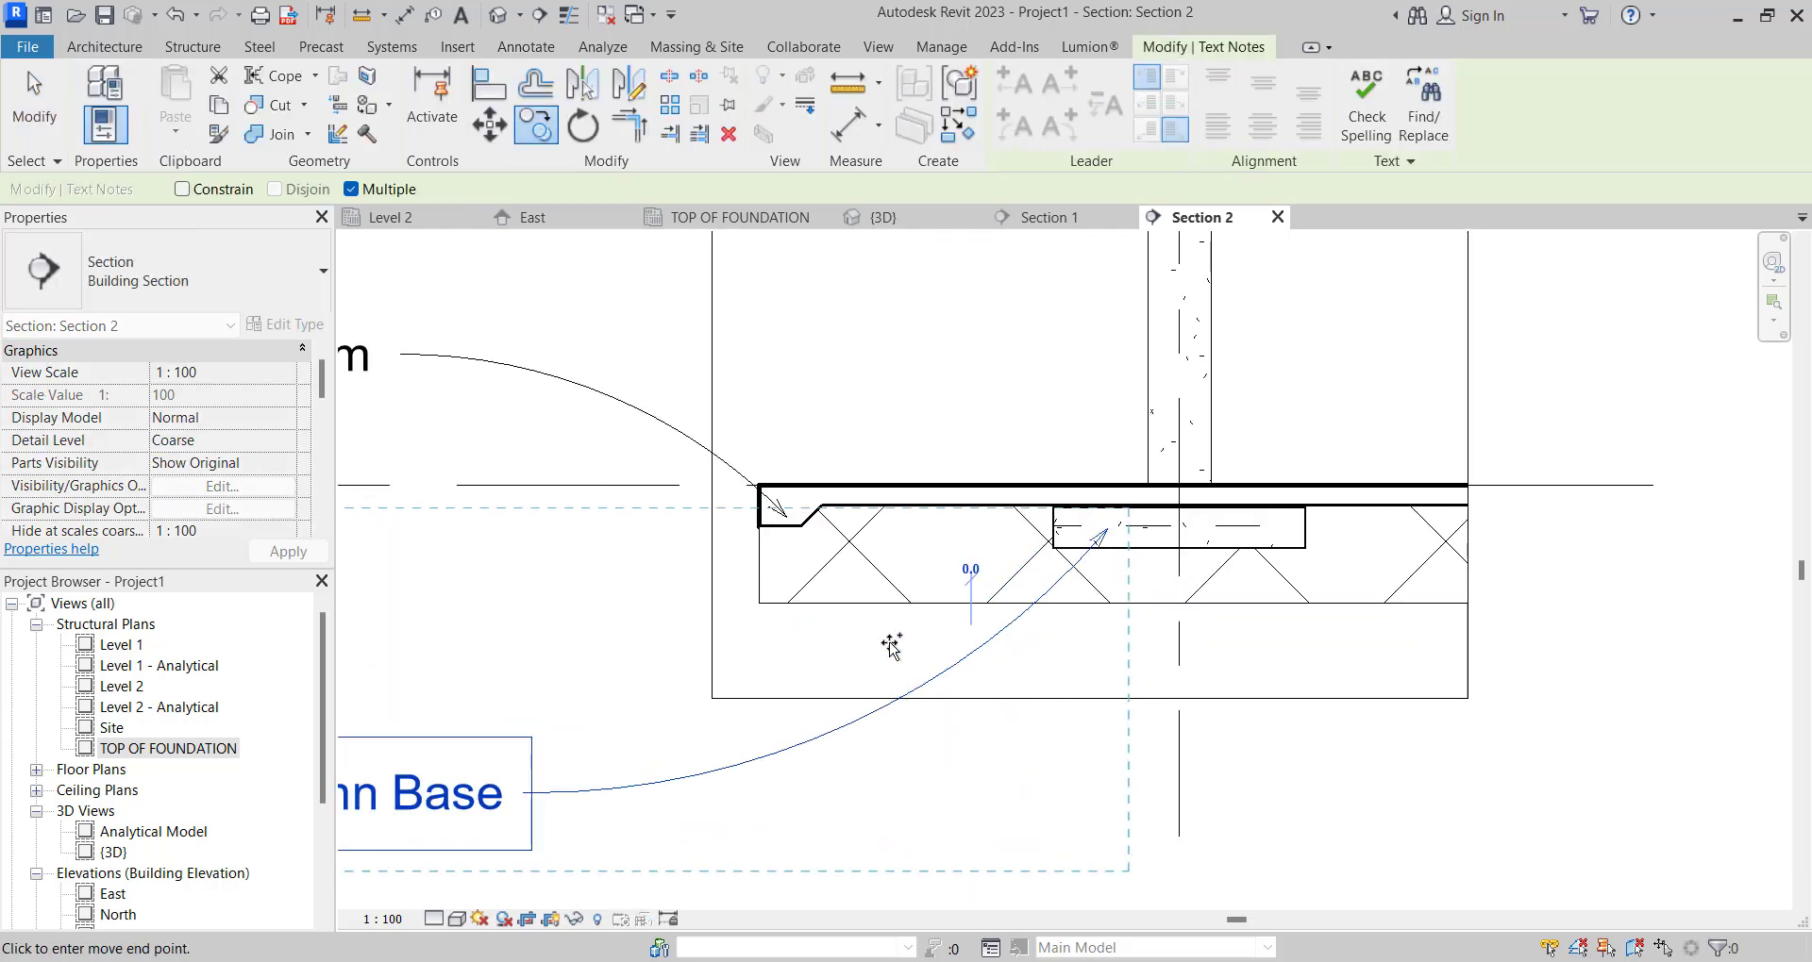
scroll(967, 611, "down", 4)
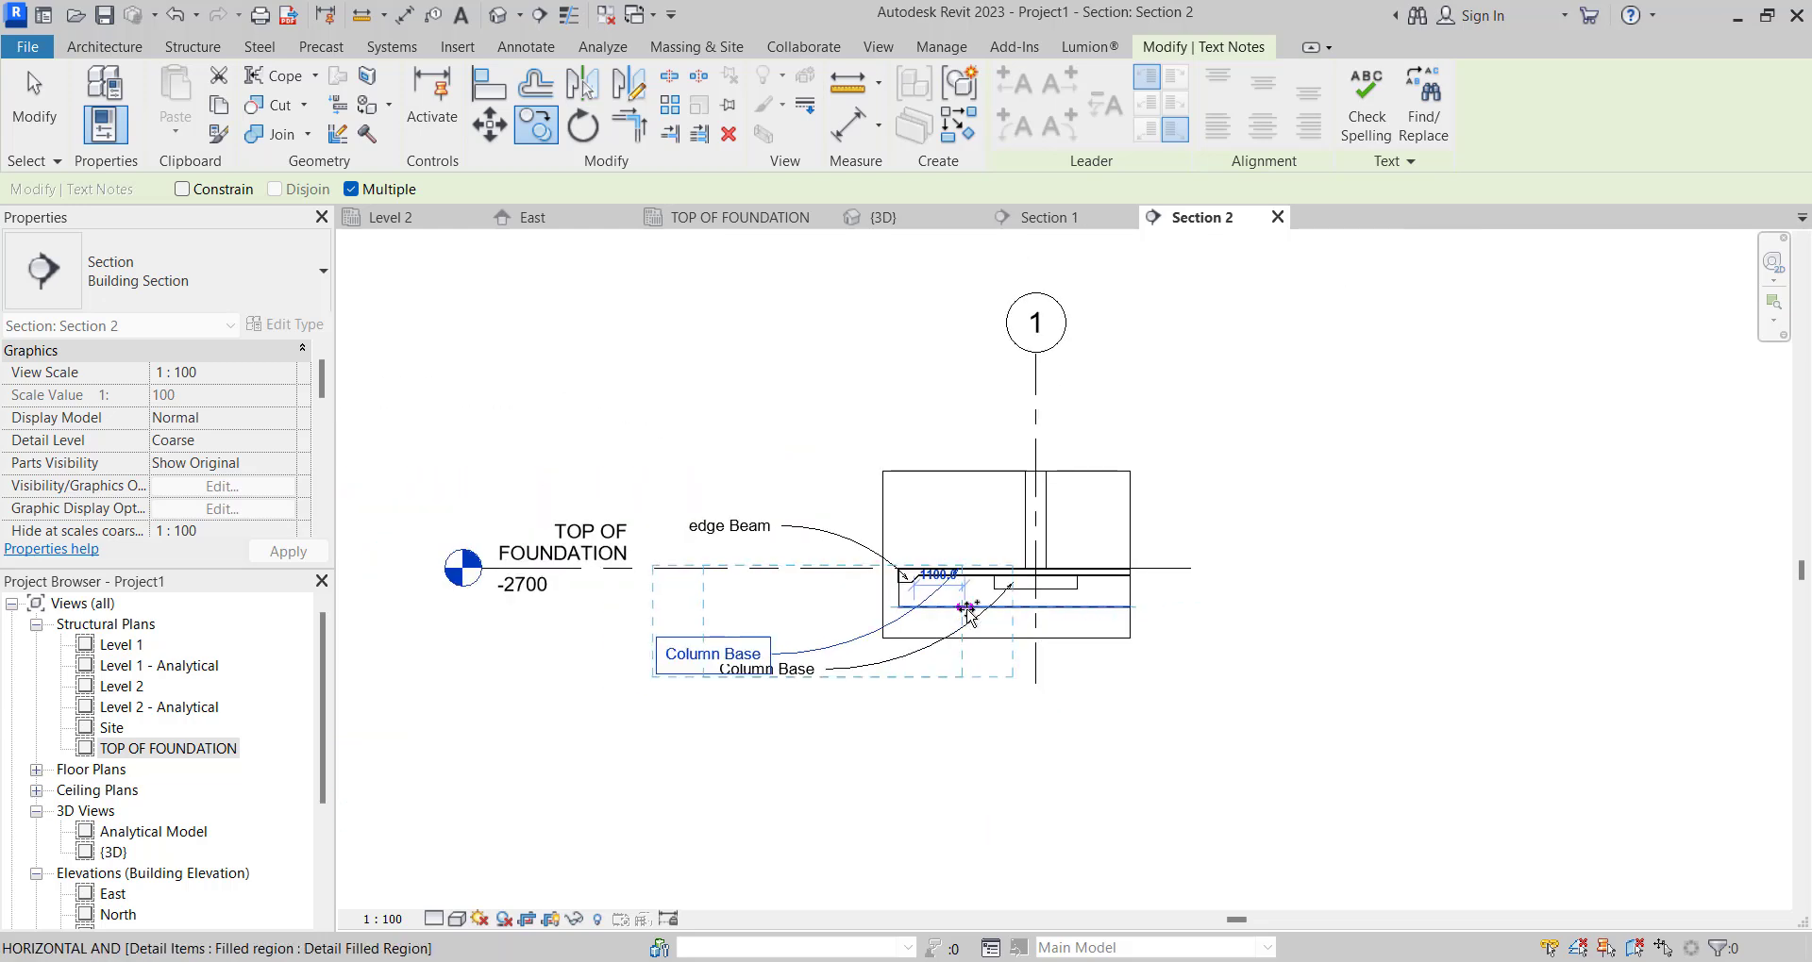
key("Escape")
key("Escape")
Align the copied note above the original Column Base note and place its leader arrowhead inside the hatched region.
scroll(843, 652, "up", 2)
left_click(638, 627)
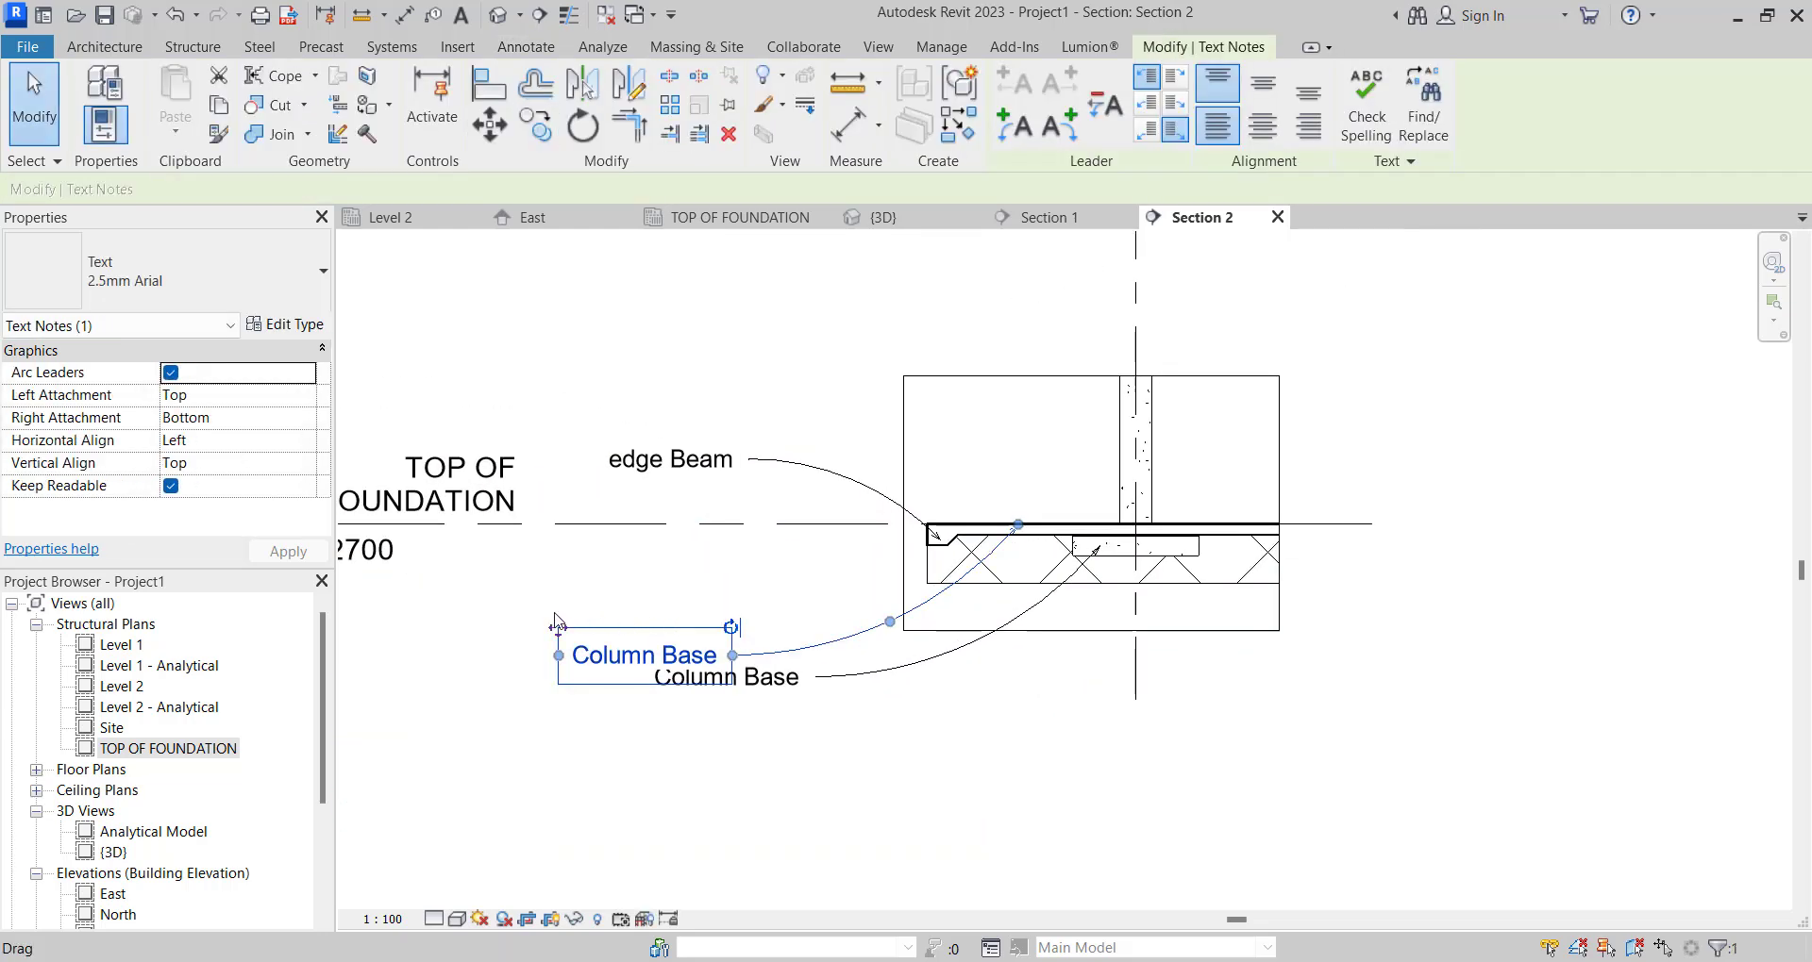
left_click_drag(557, 627, 605, 585, "ctrl")
left_click_drag(617, 582, 641, 577)
scroll(1071, 498, "up", 2)
left_click_drag(984, 566, 991, 587)
Replace the copied note's text with "Hardcore Filling".
double_click(579, 679)
left_click_drag(658, 699, 387, 694)
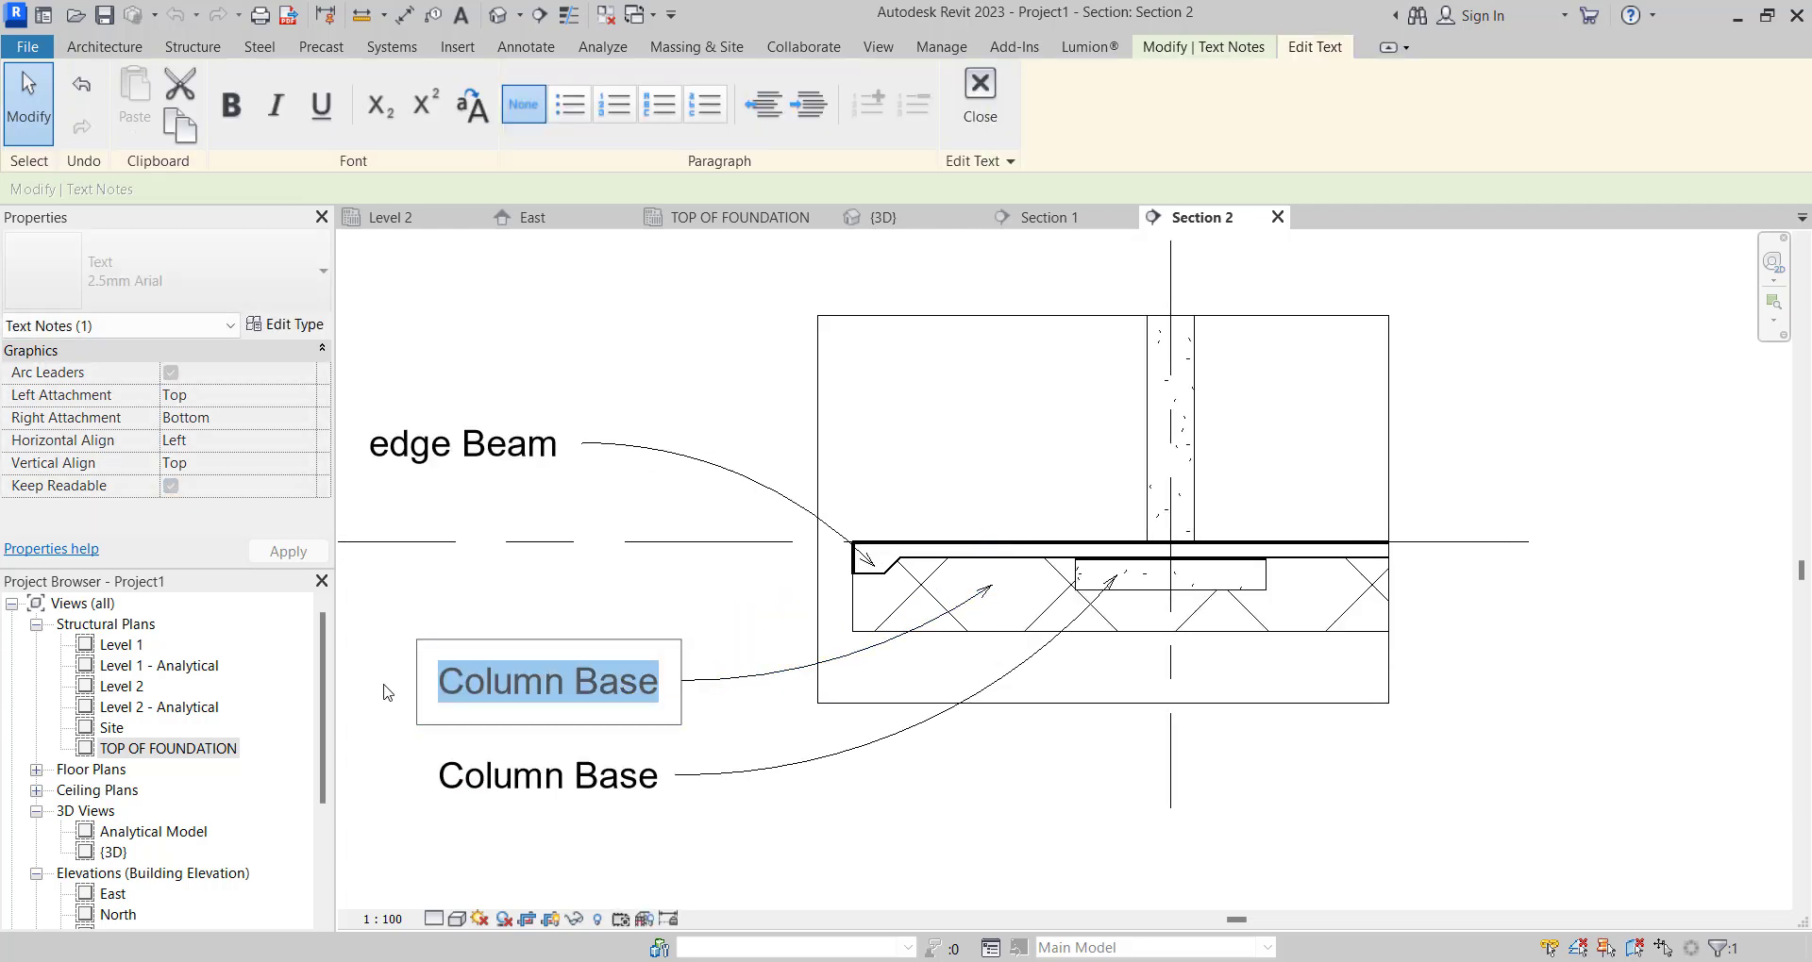
type("Hardcore Filling")
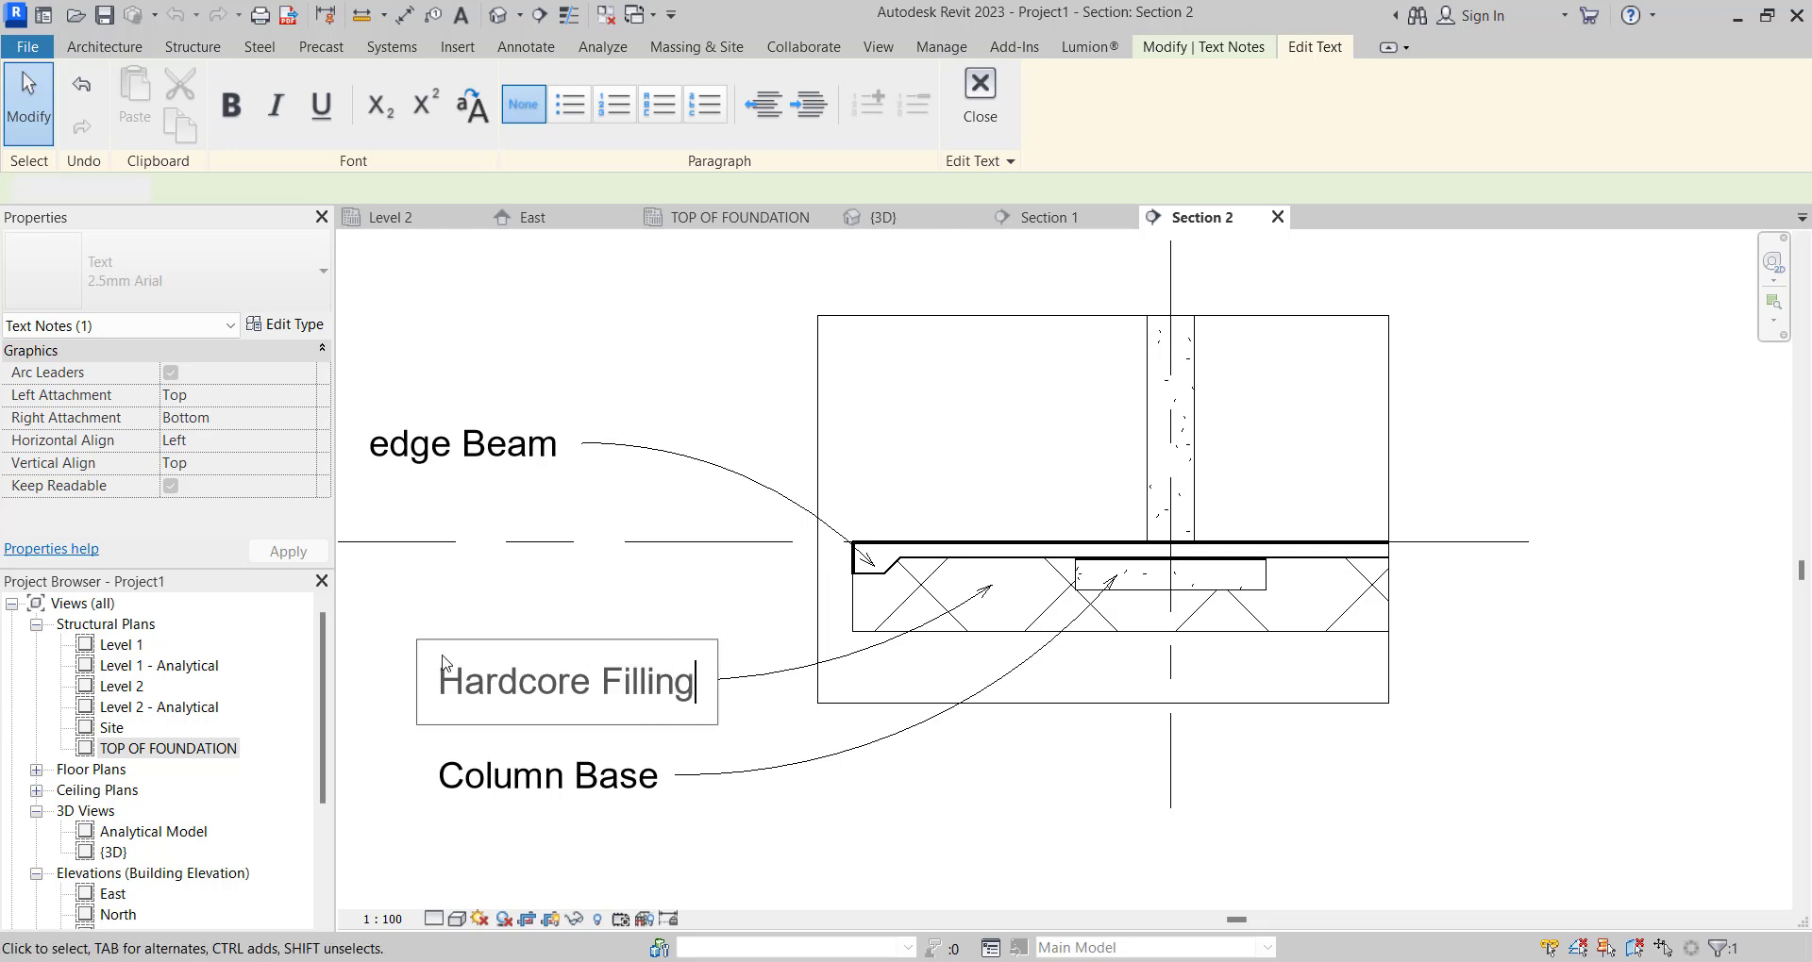
key("Escape")
scroll(727, 614, "up", 2)
left_click(788, 586)
Examine the annotated section with its edge beam, hardcore filling and column base notes.
scroll(788, 586, "down", 5)
scroll(894, 462, "up", 4)
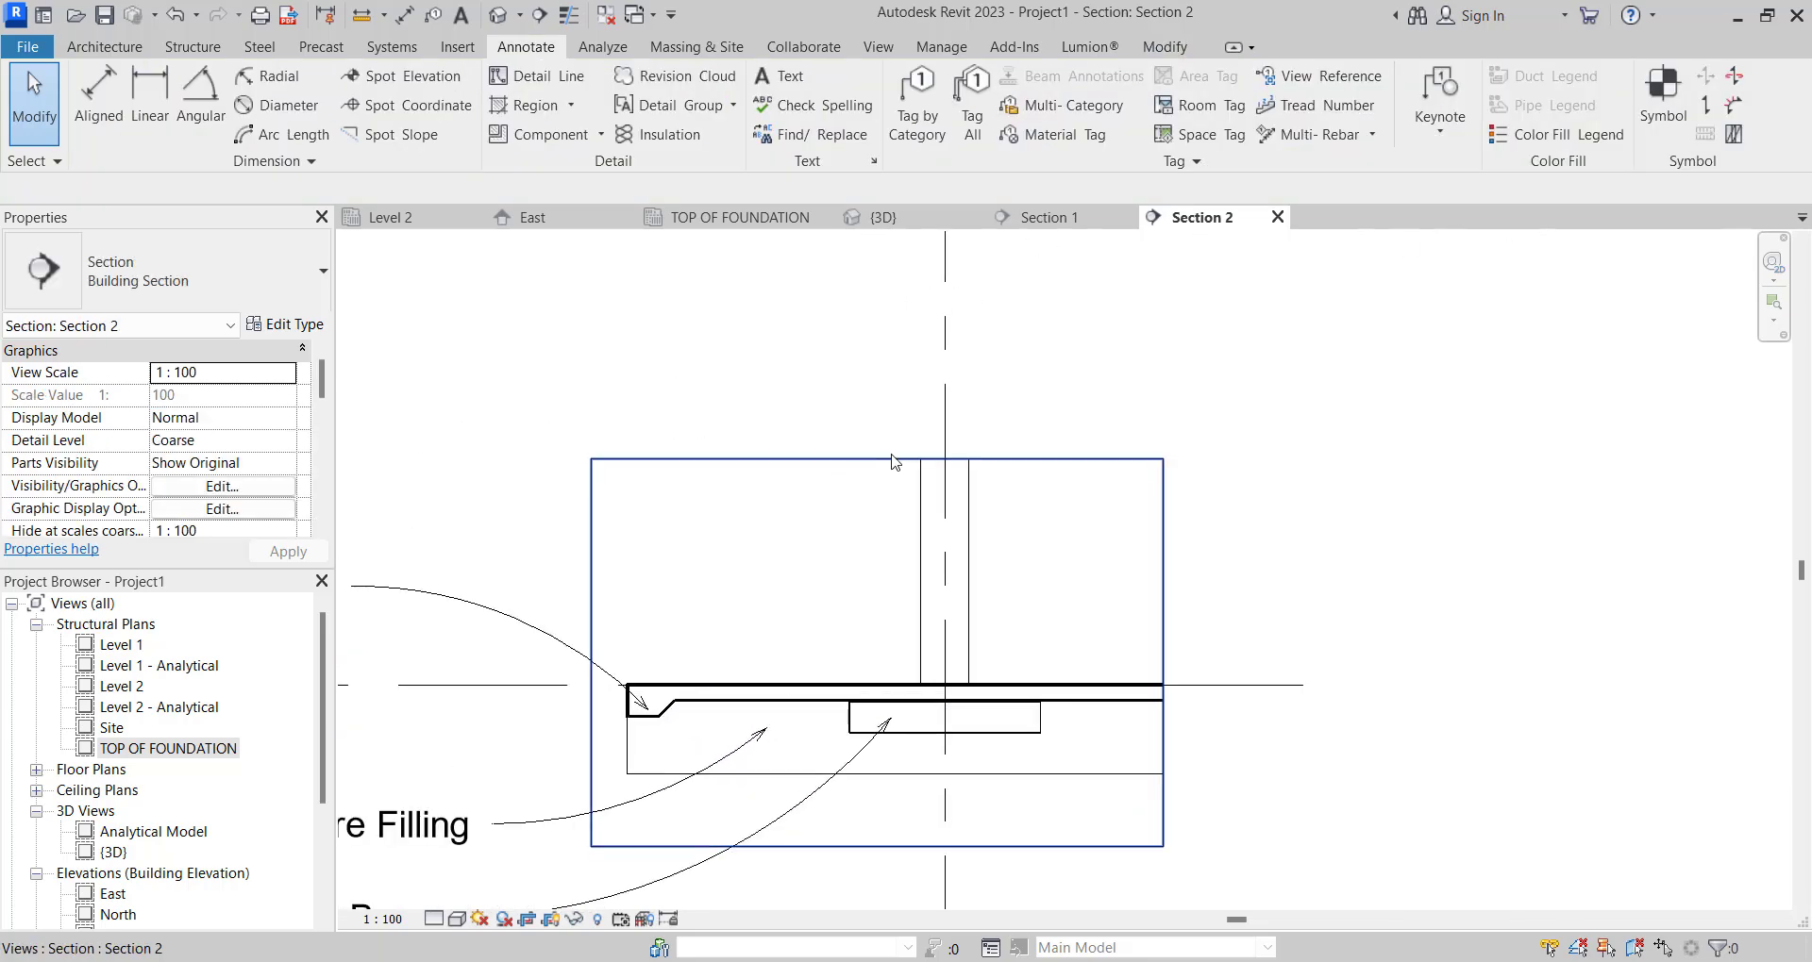
scroll(895, 462, "down", 5)
scroll(760, 570, "up", 6)
scroll(1136, 550, "down", 5)
scroll(778, 609, "up", 4)
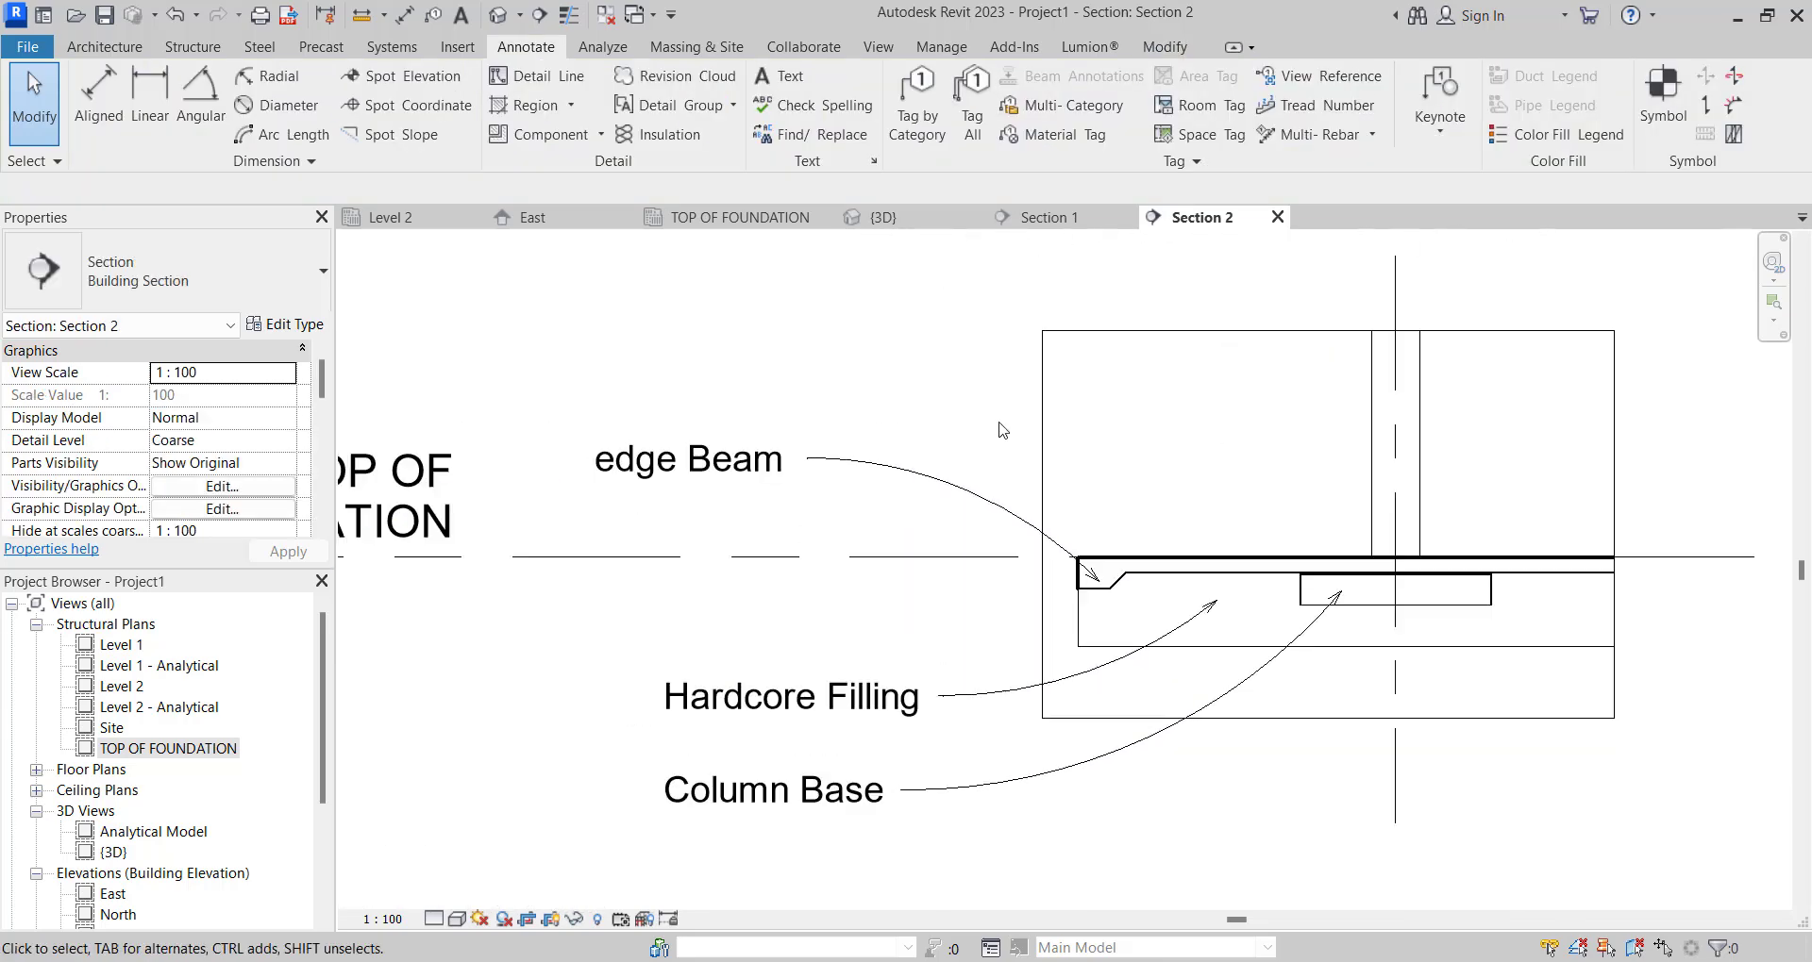
scroll(857, 480, "down", 4)
scroll(1056, 406, "up", 4)
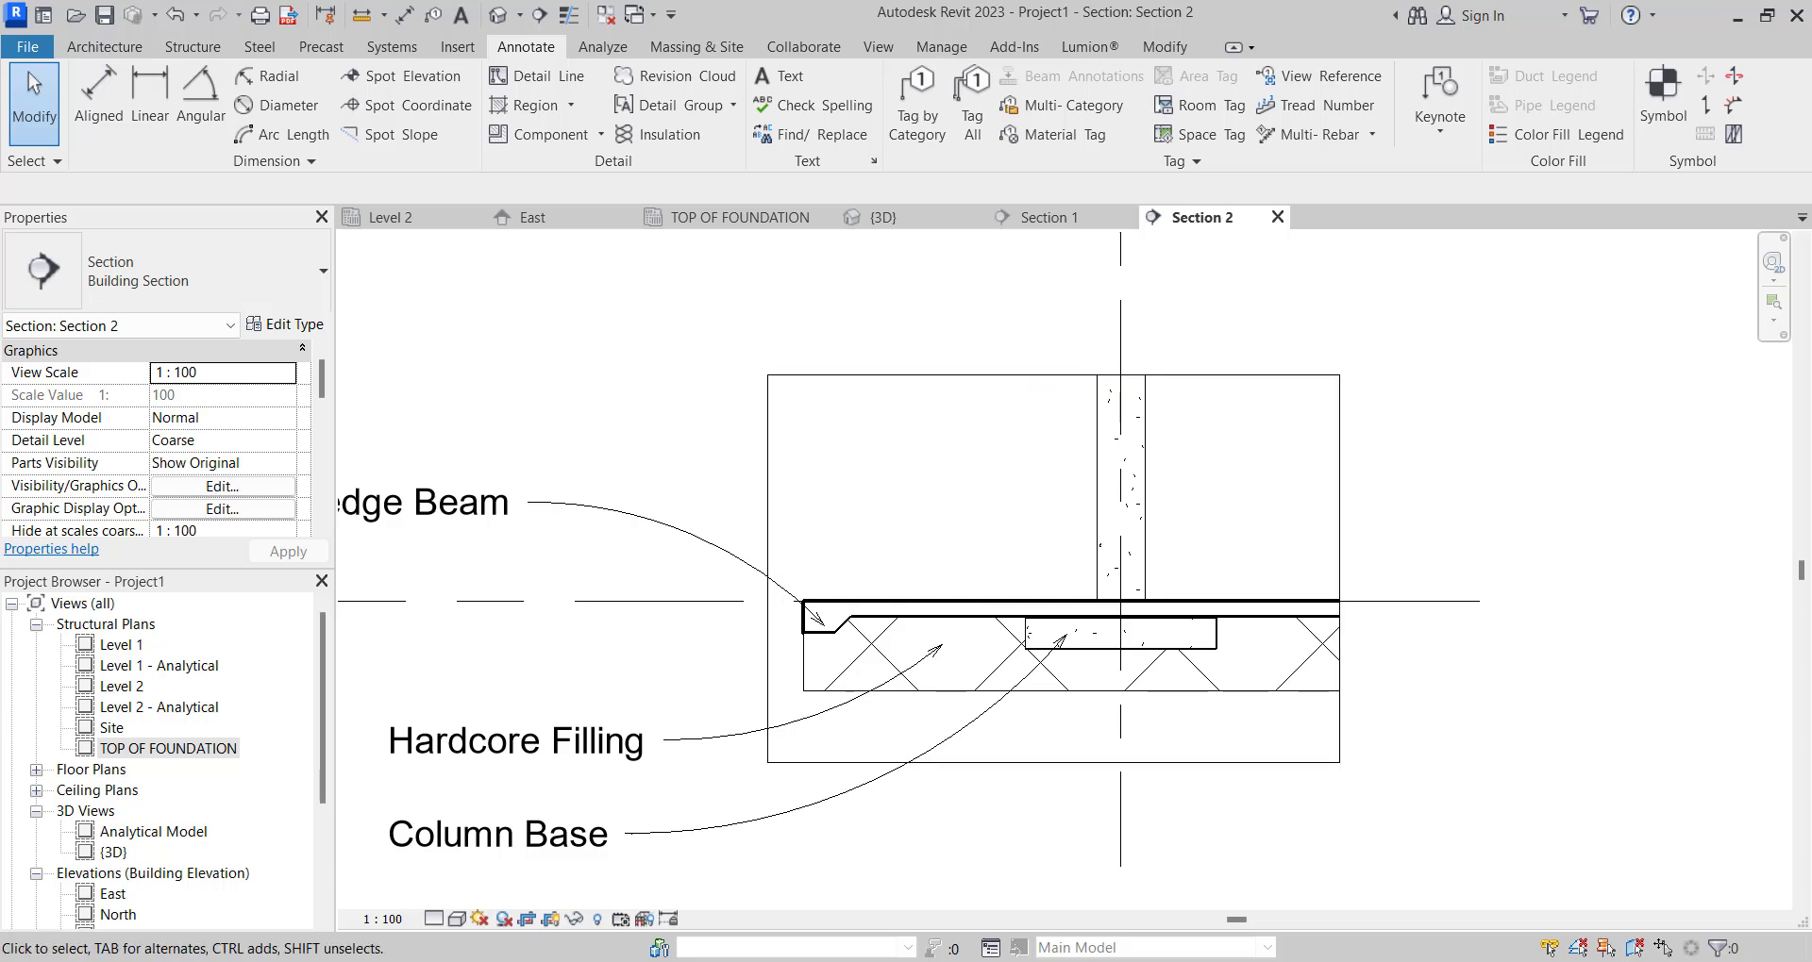
scroll(707, 687, "down", 3)
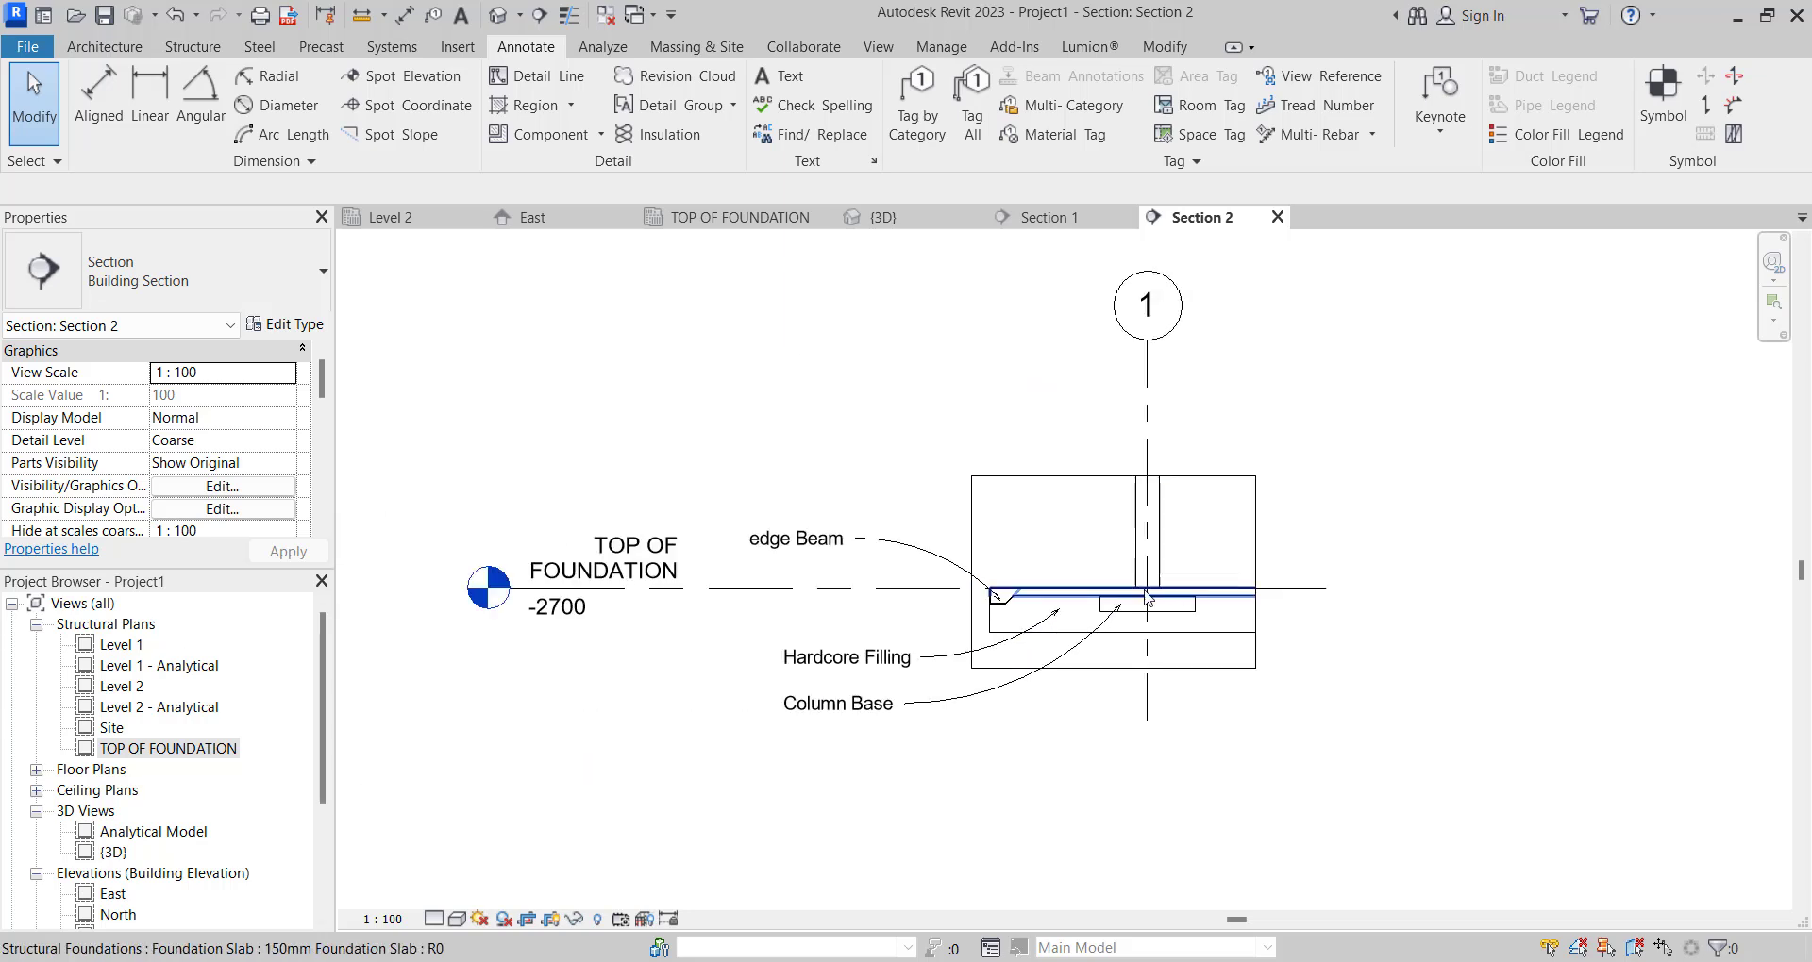
Open the TOP OF FOUNDATION structural plan and inspect the raft slab and the free area beside it.
double_click(161, 750)
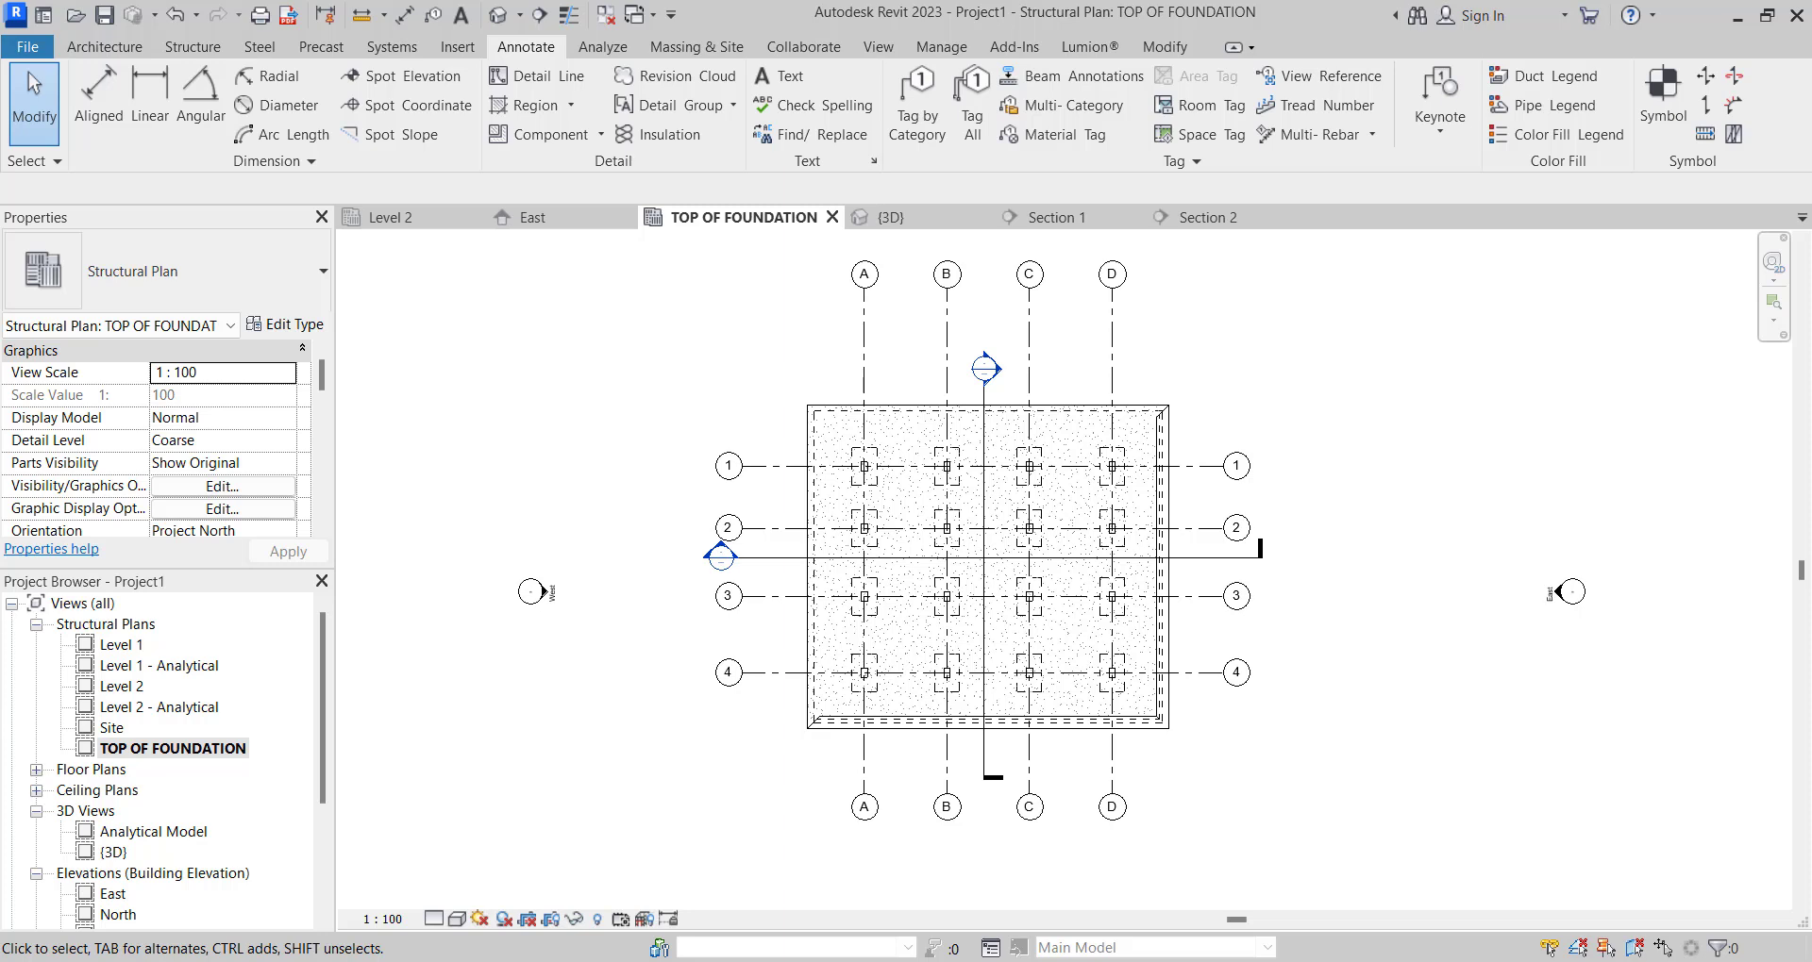
scroll(1117, 658, "down", 3)
scroll(925, 575, "up", 4)
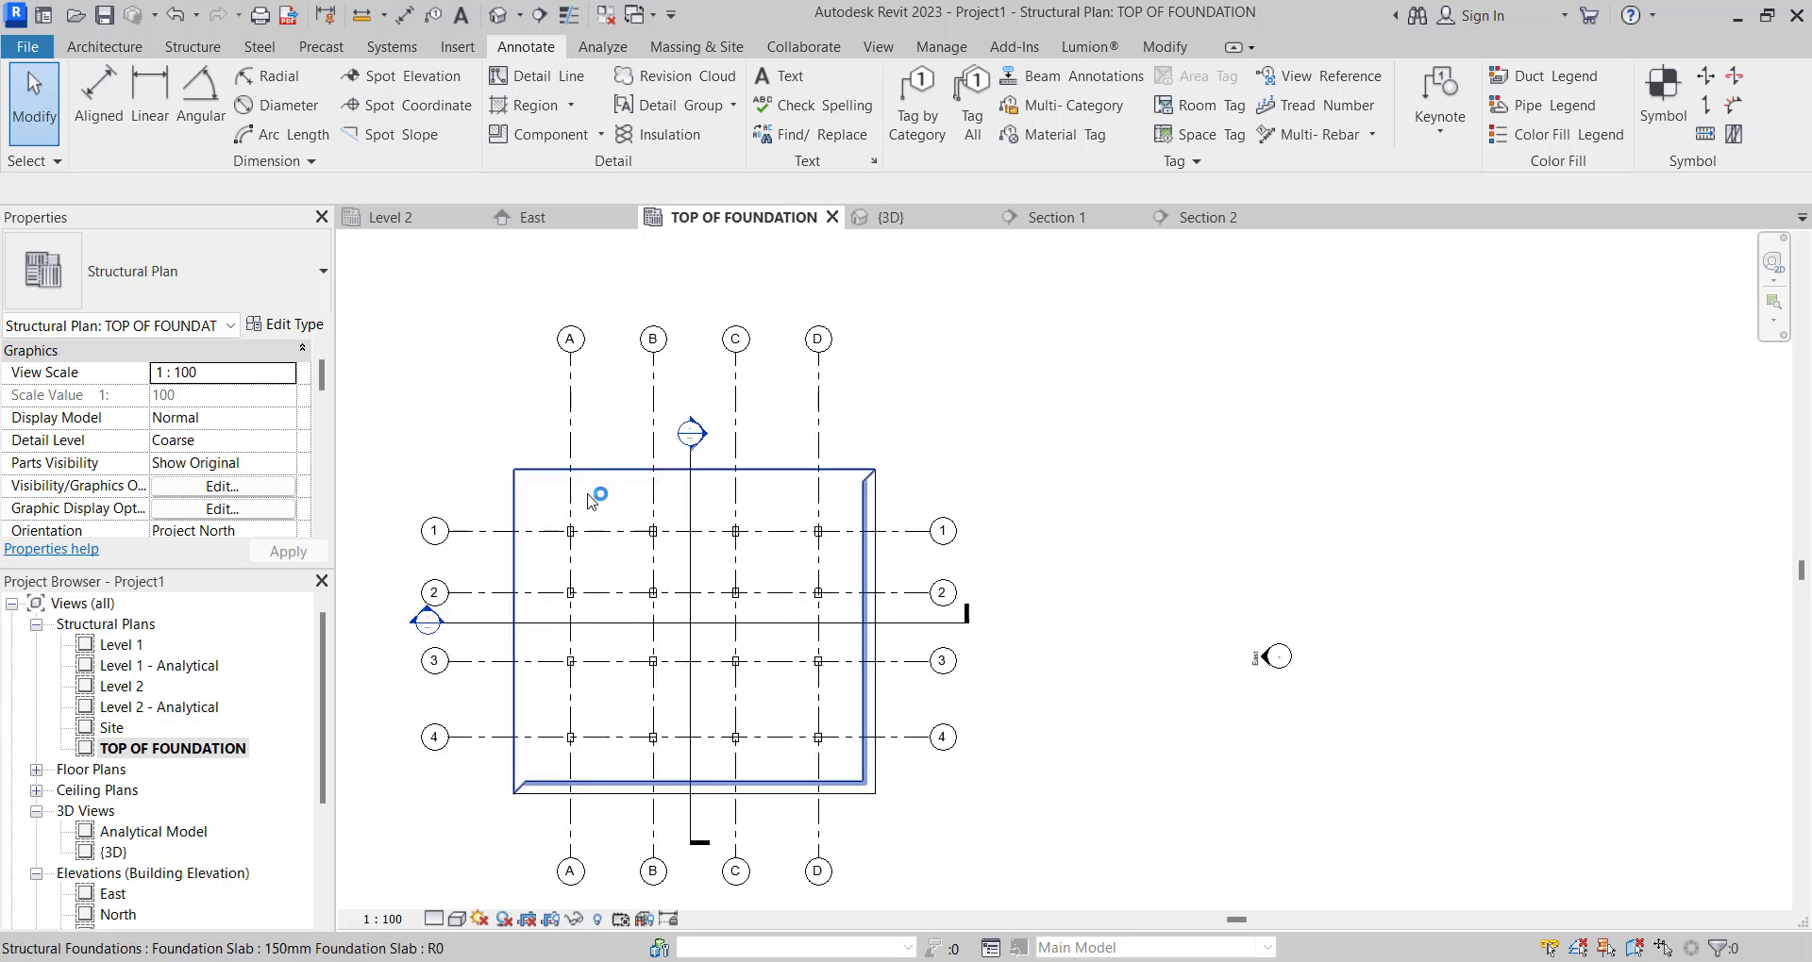
scroll(492, 504, "up", 3)
left_click(497, 497)
scroll(613, 448, "down", 1)
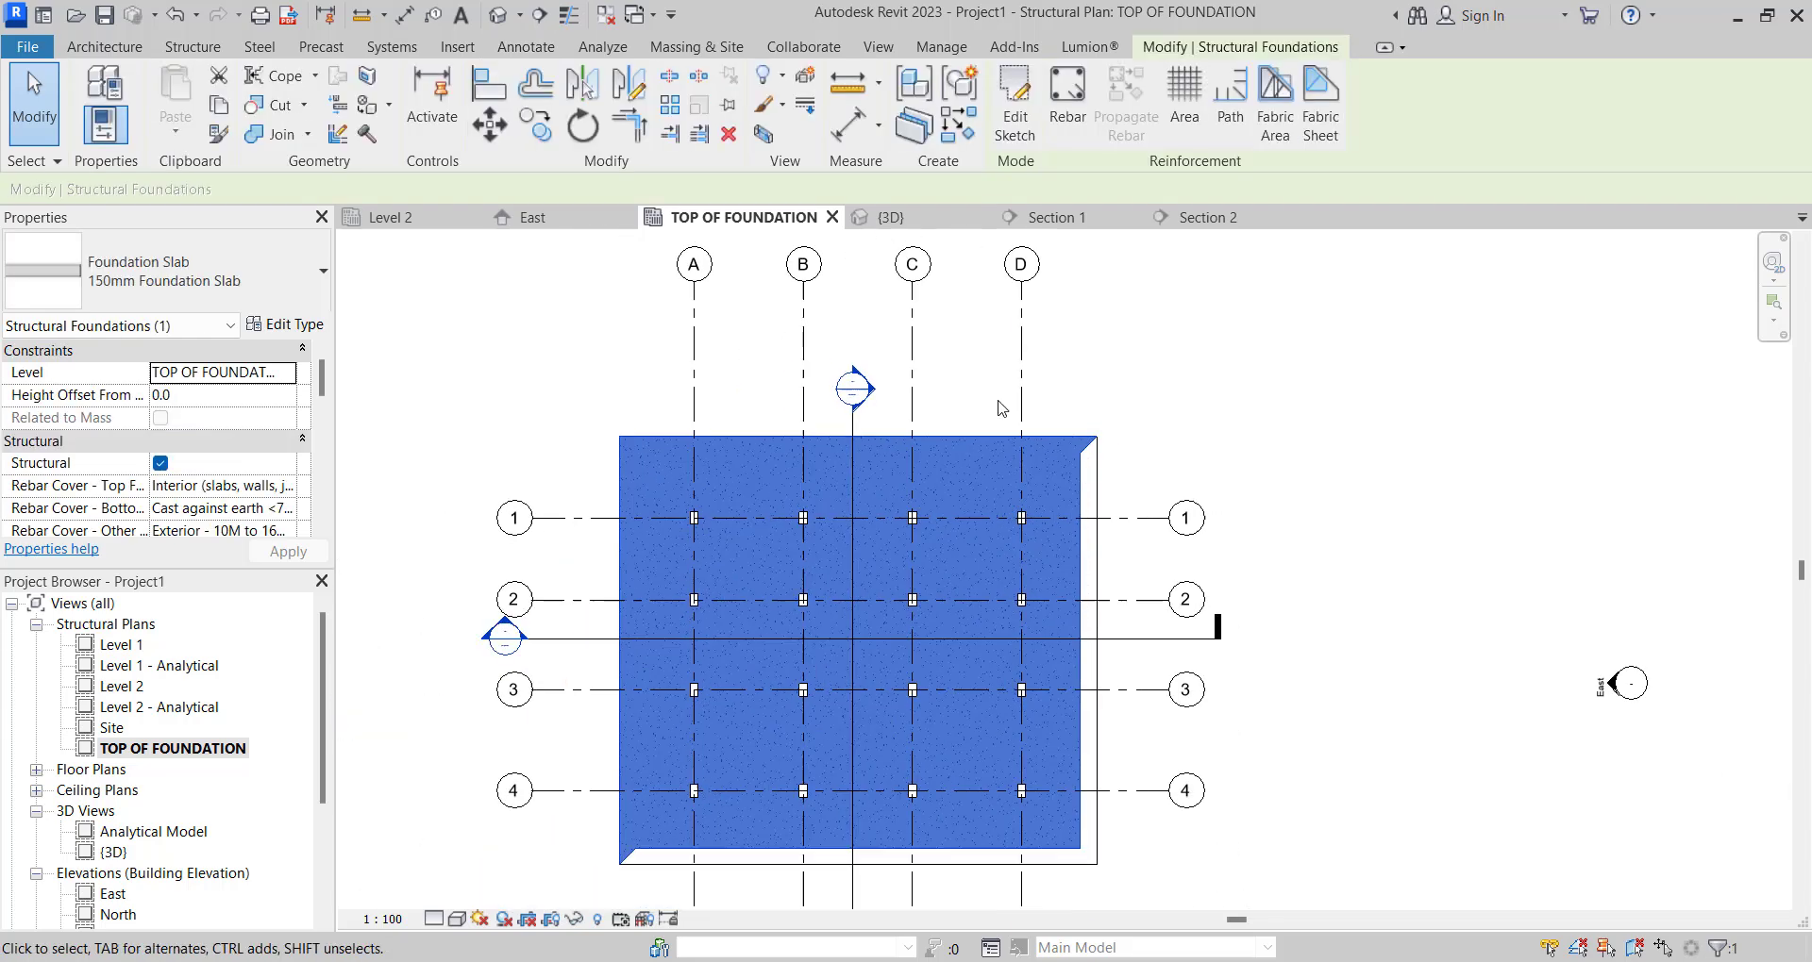
scroll(994, 541, "down", 3)
scroll(994, 541, "up", 3)
scroll(1038, 528, "down", 2)
scroll(1112, 522, "up", 1)
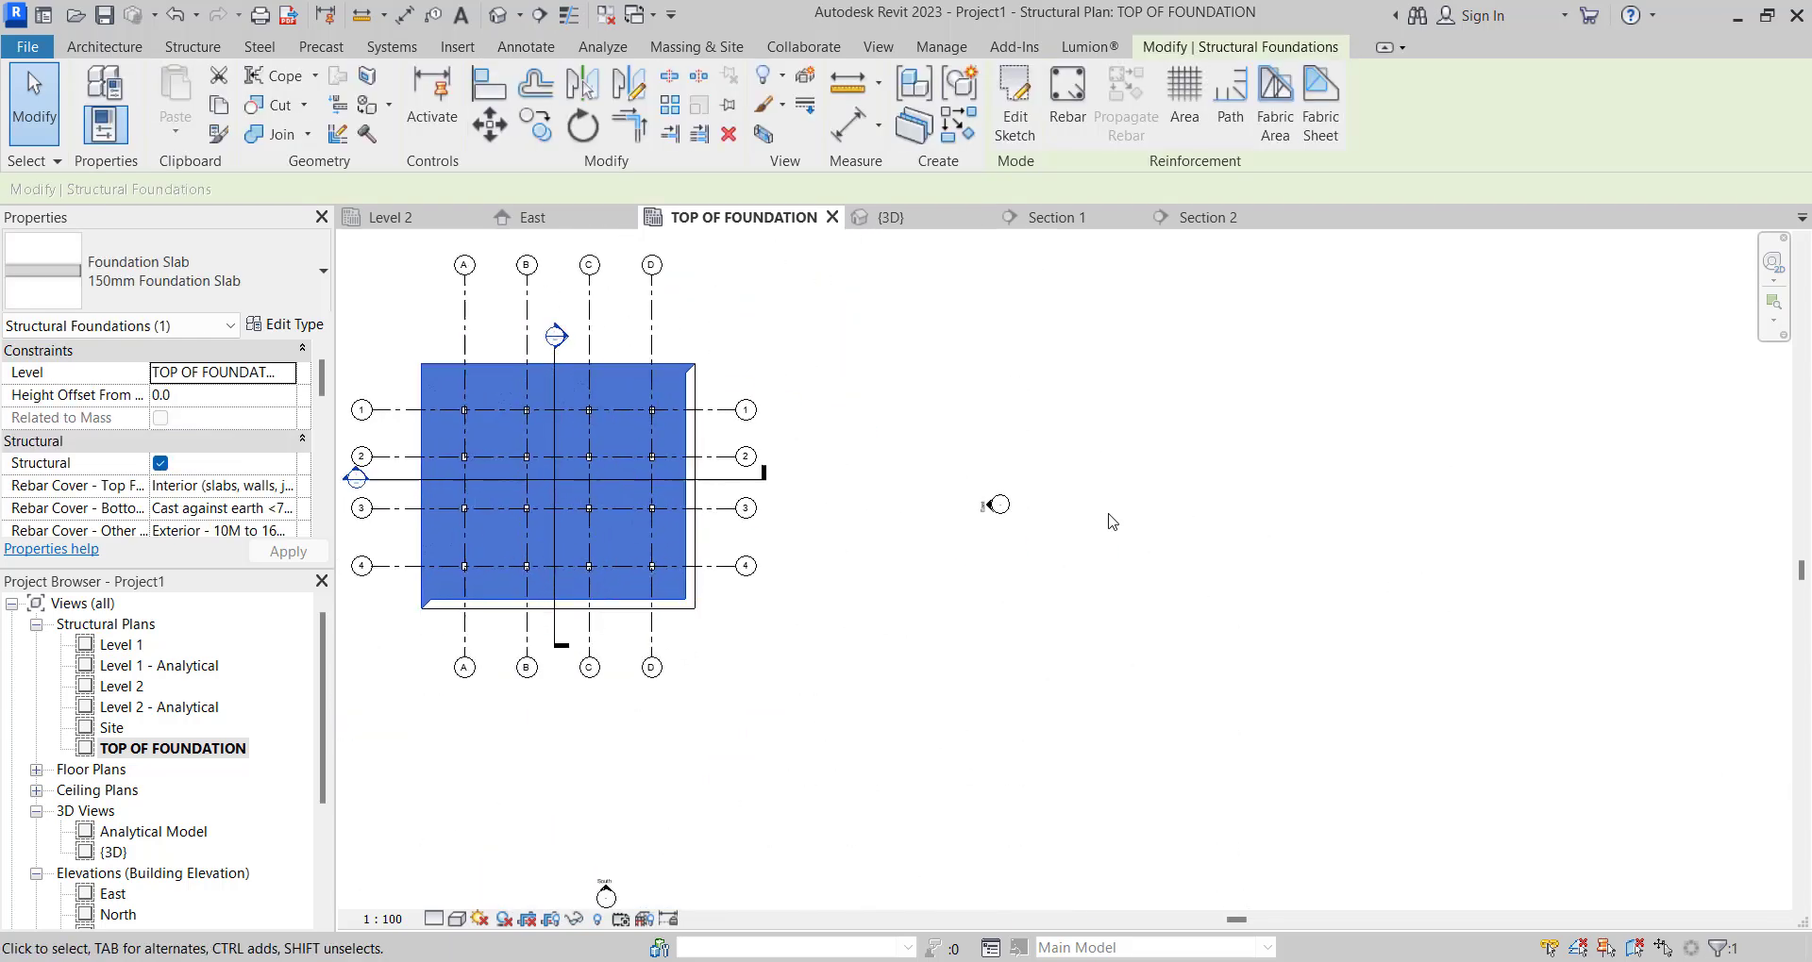
scroll(877, 444, "down", 1)
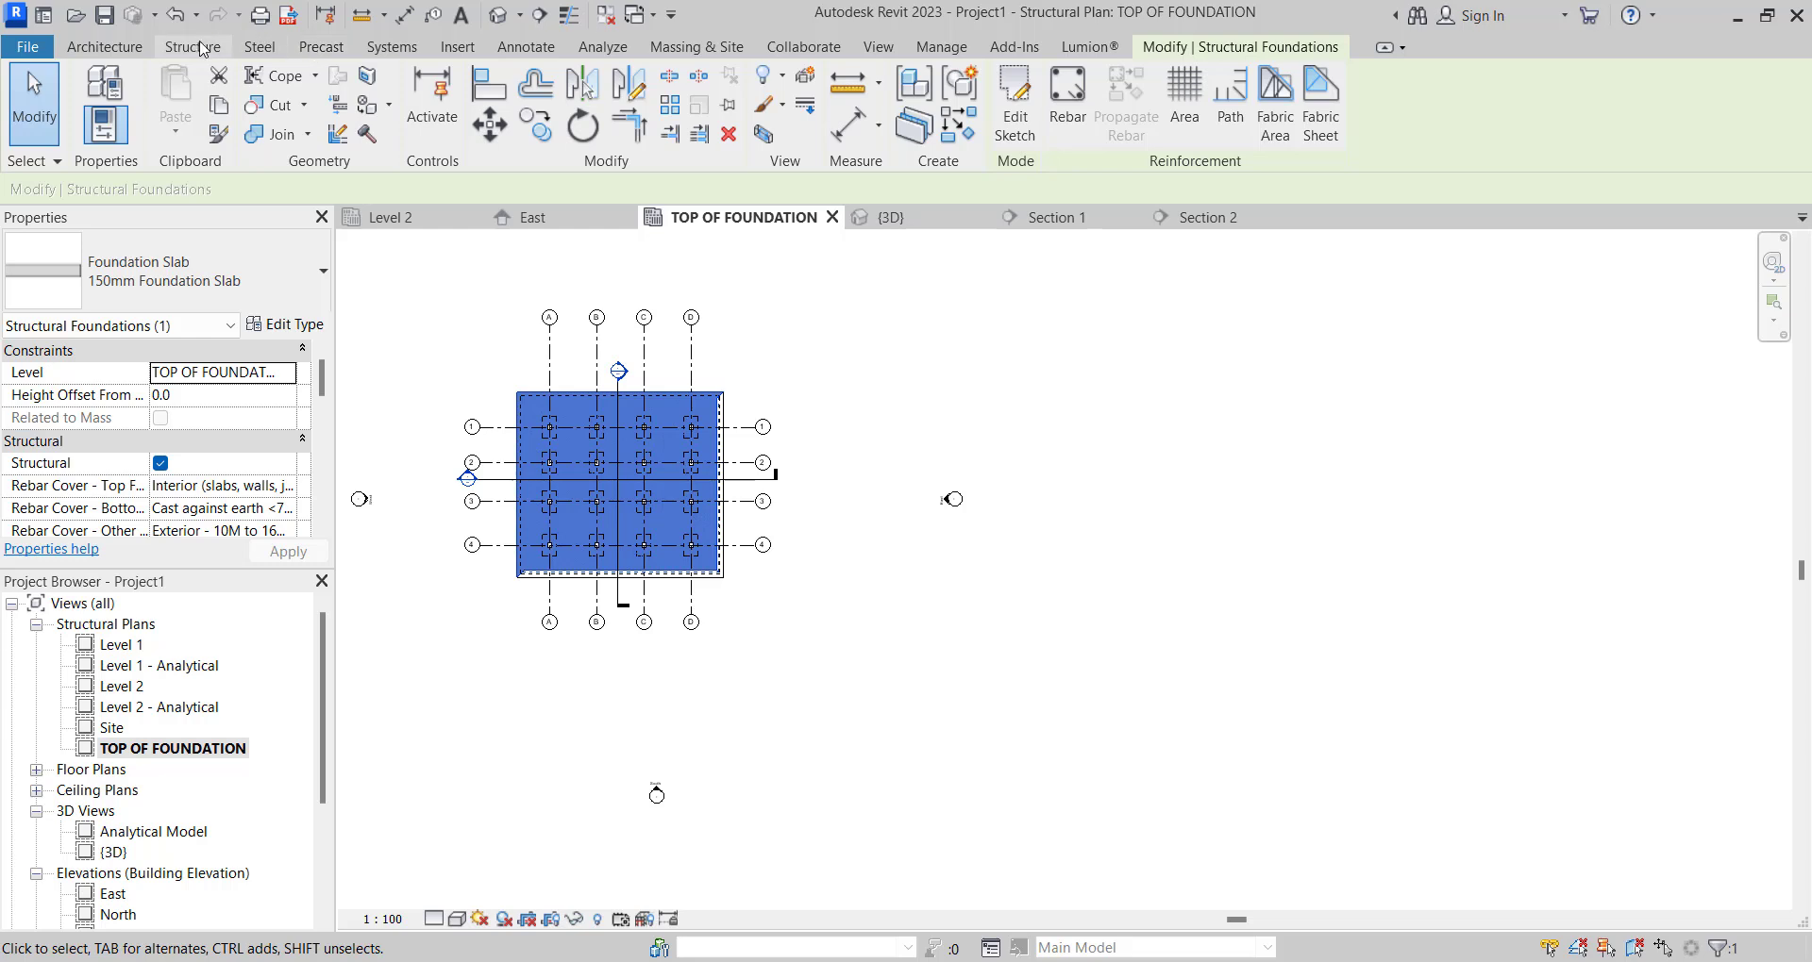
left_click(201, 48)
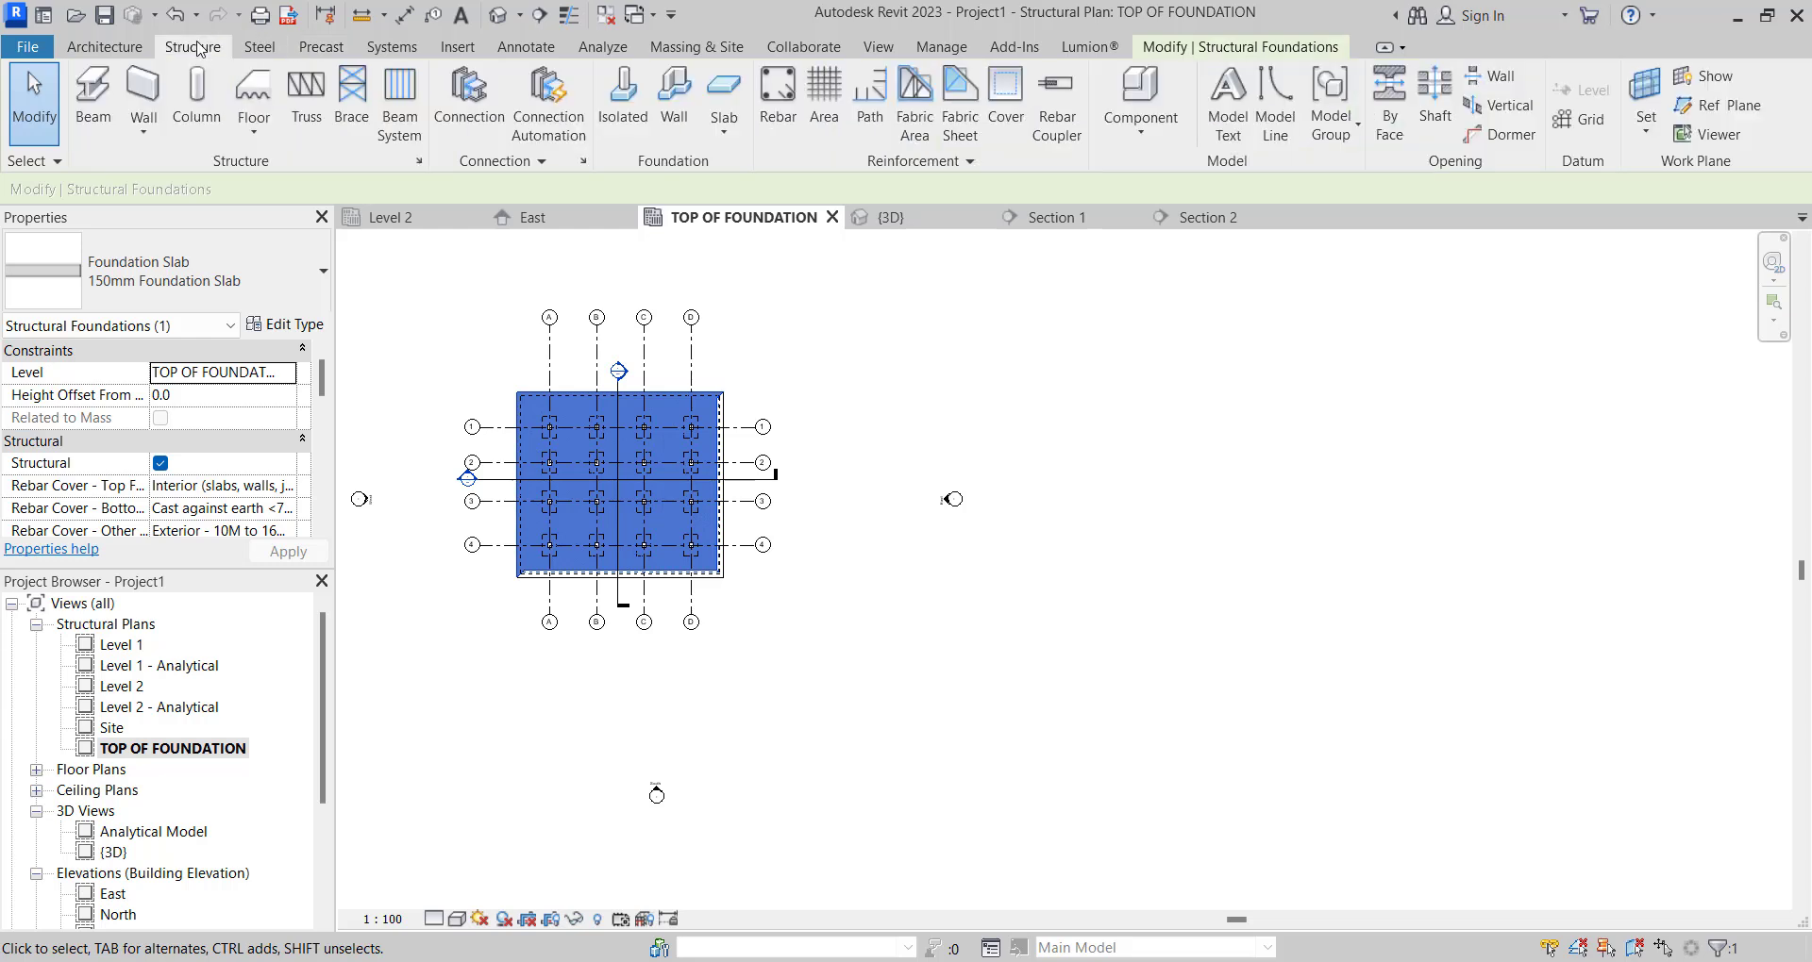
left_click(724, 88)
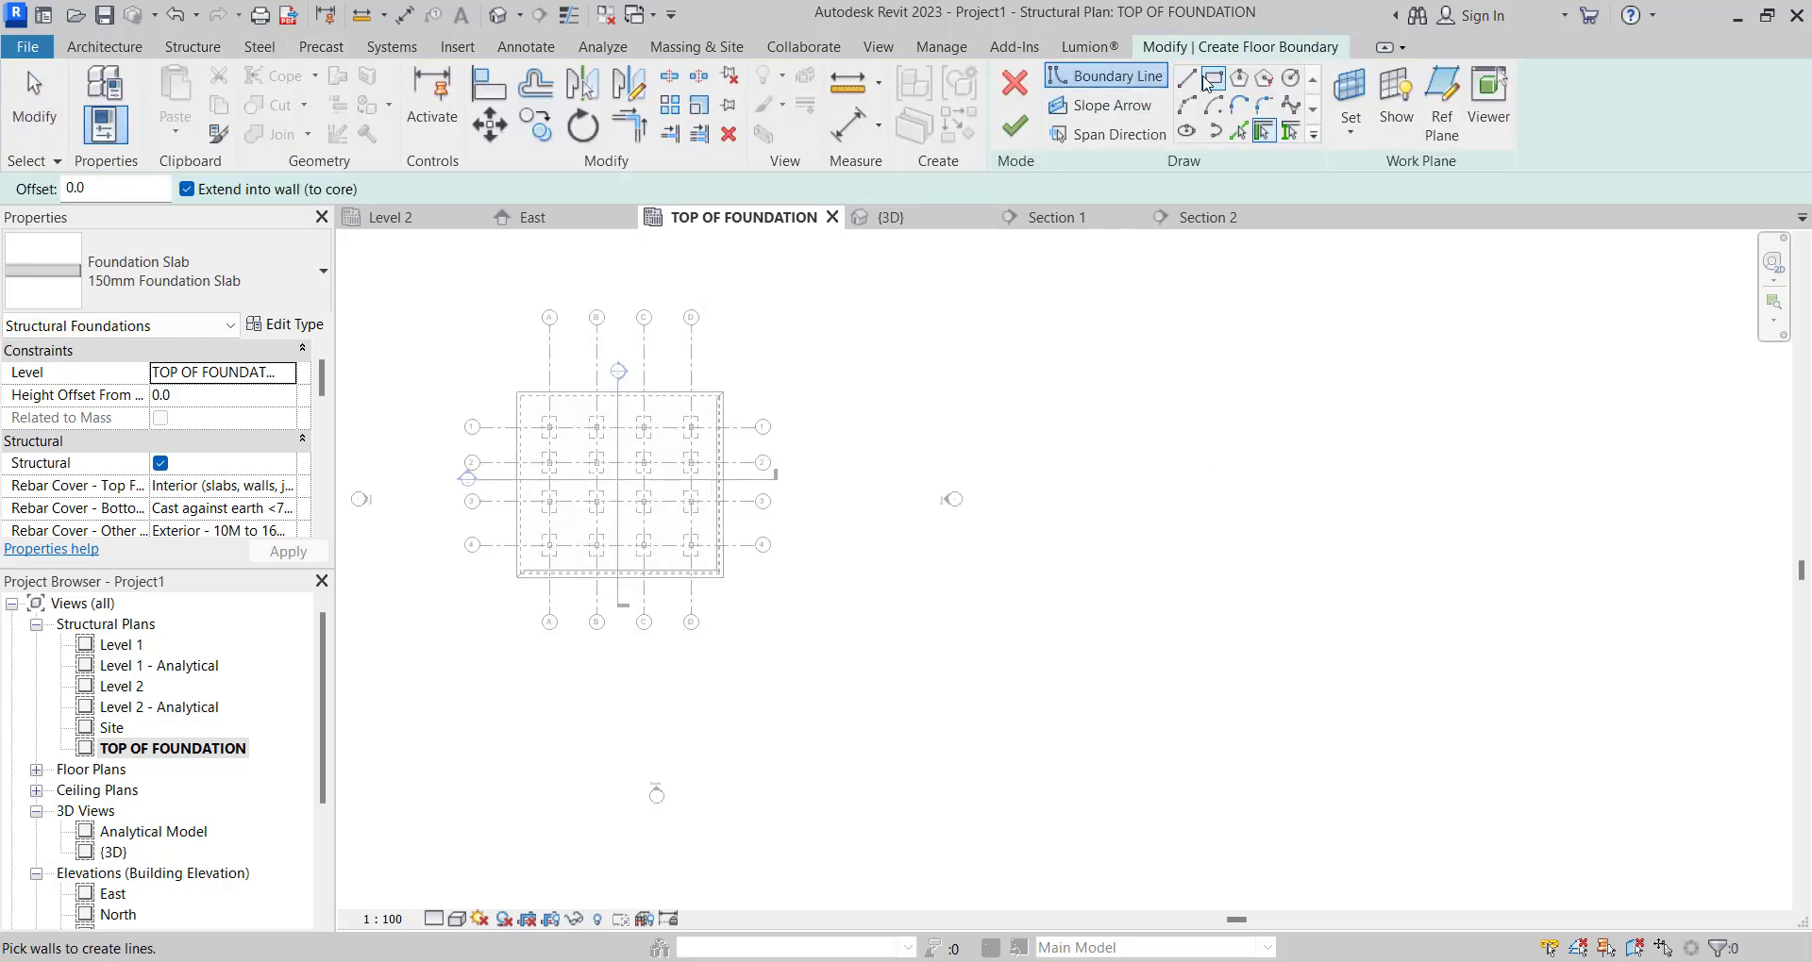
left_click(1064, 393)
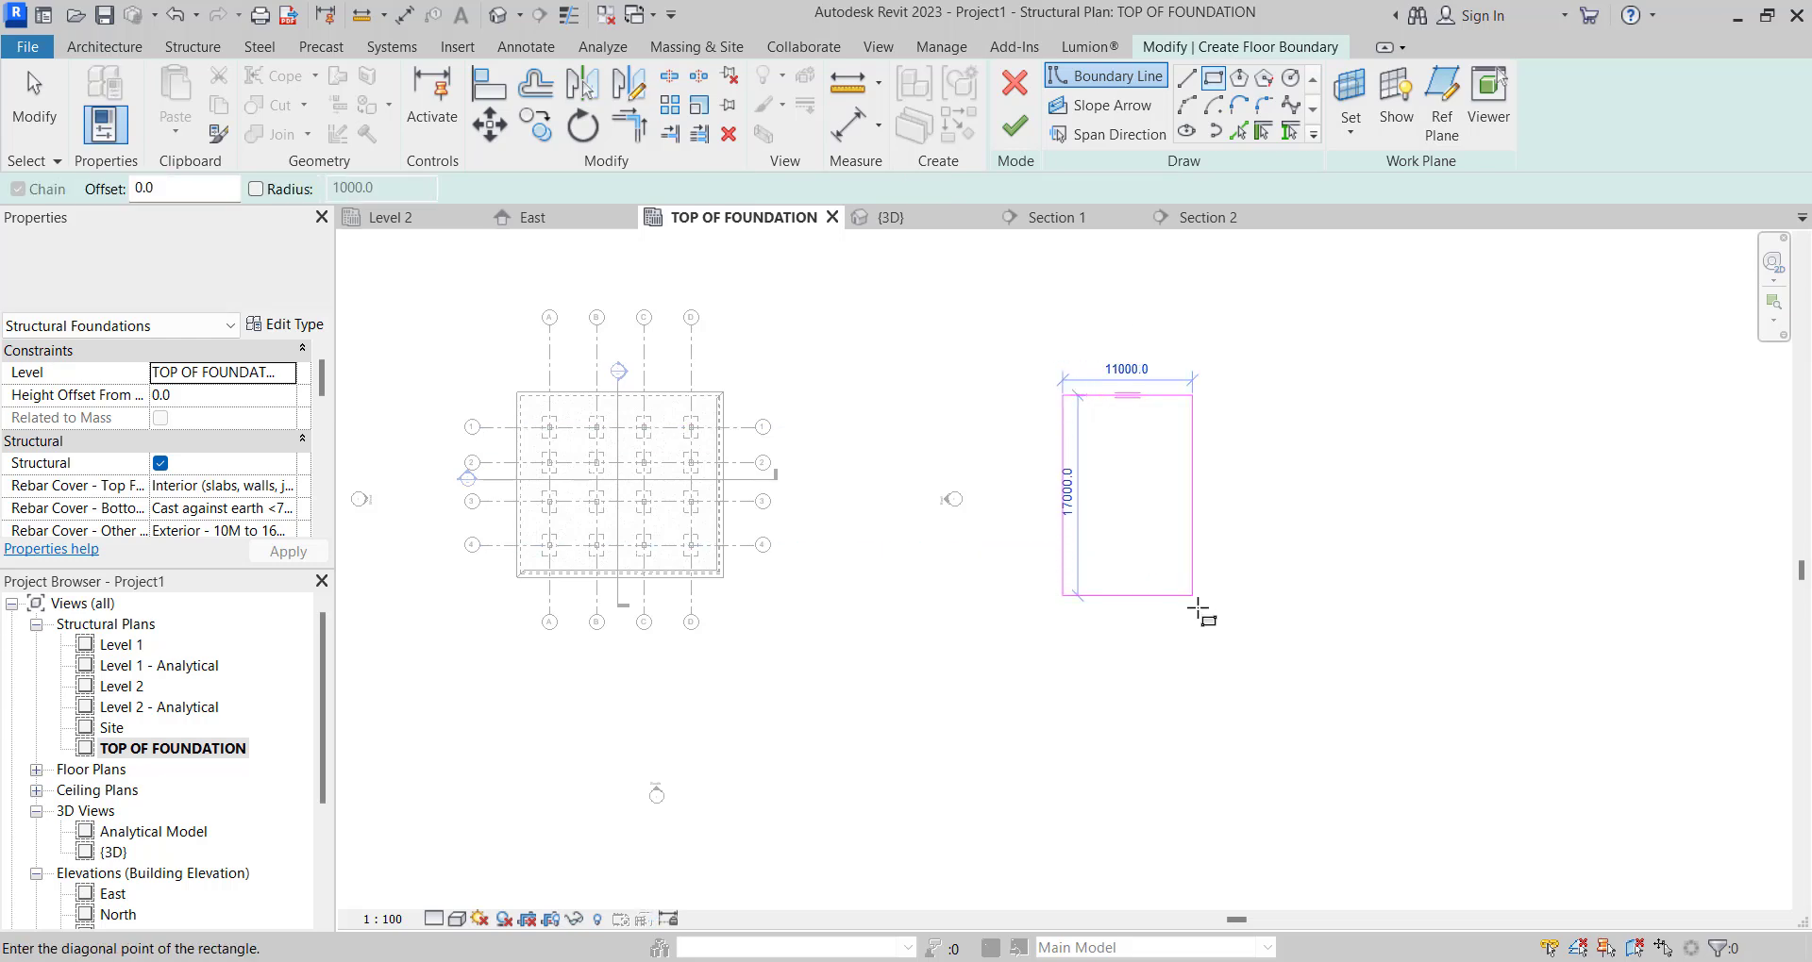
scroll(1217, 595, "up", 1)
left_click(1219, 514)
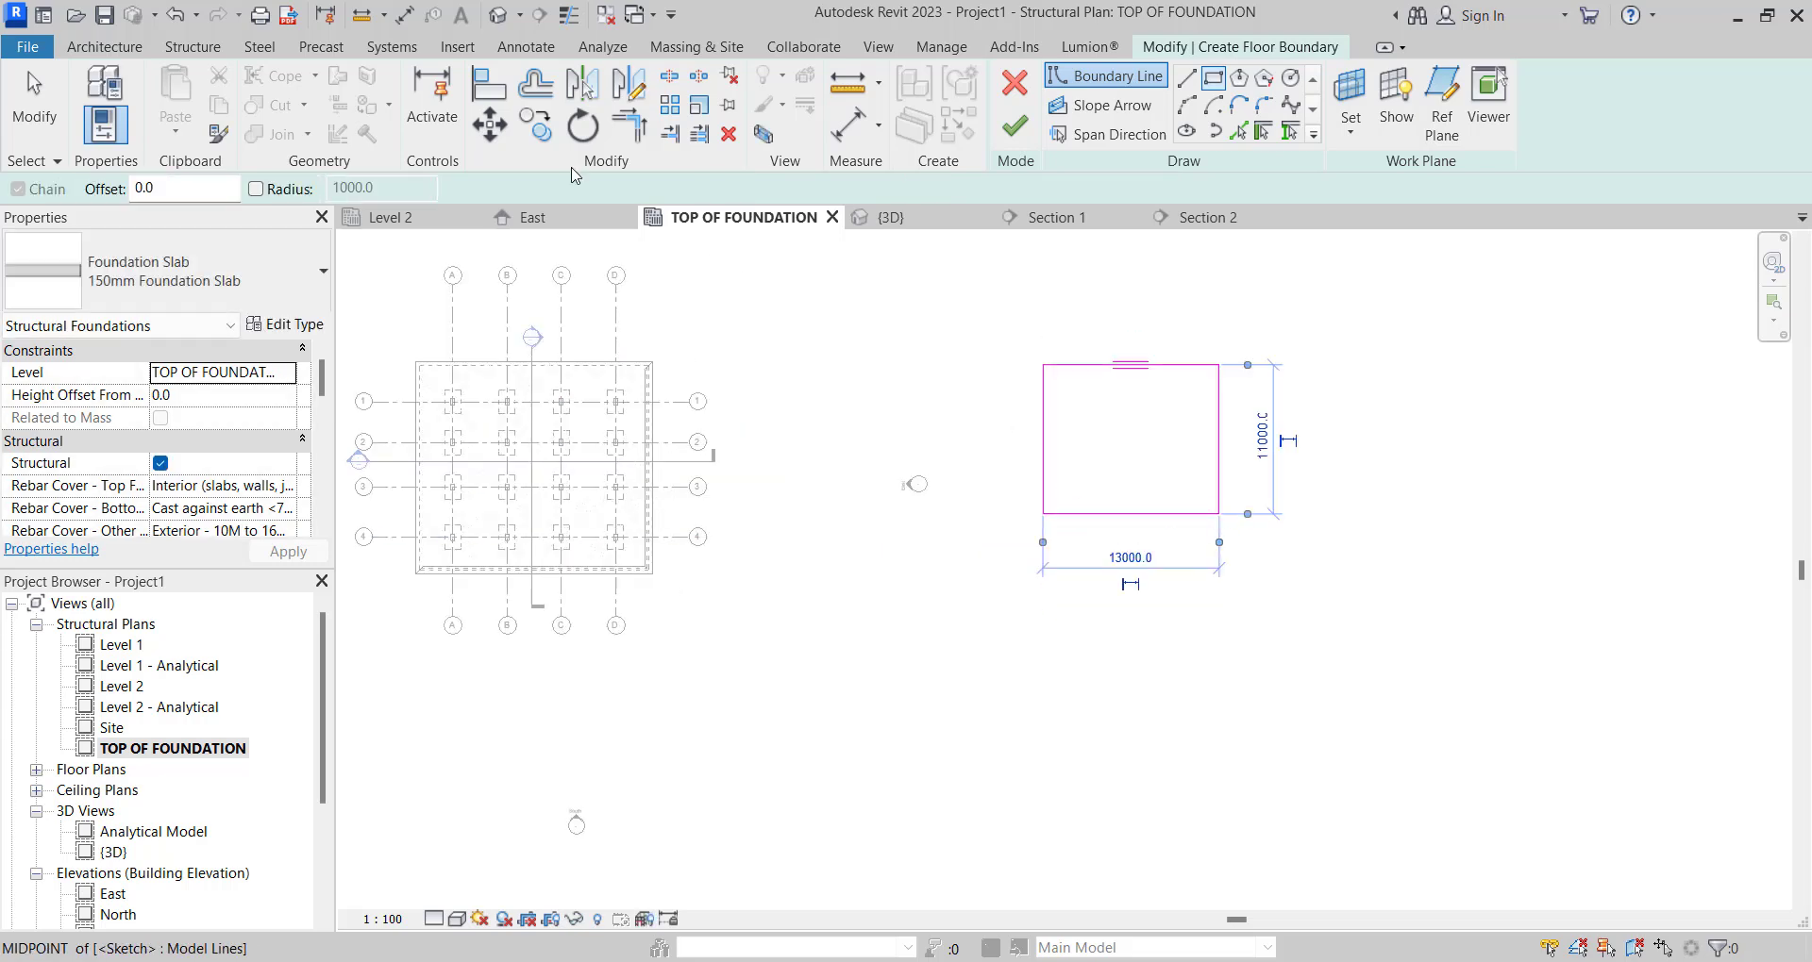
left_click(34, 102)
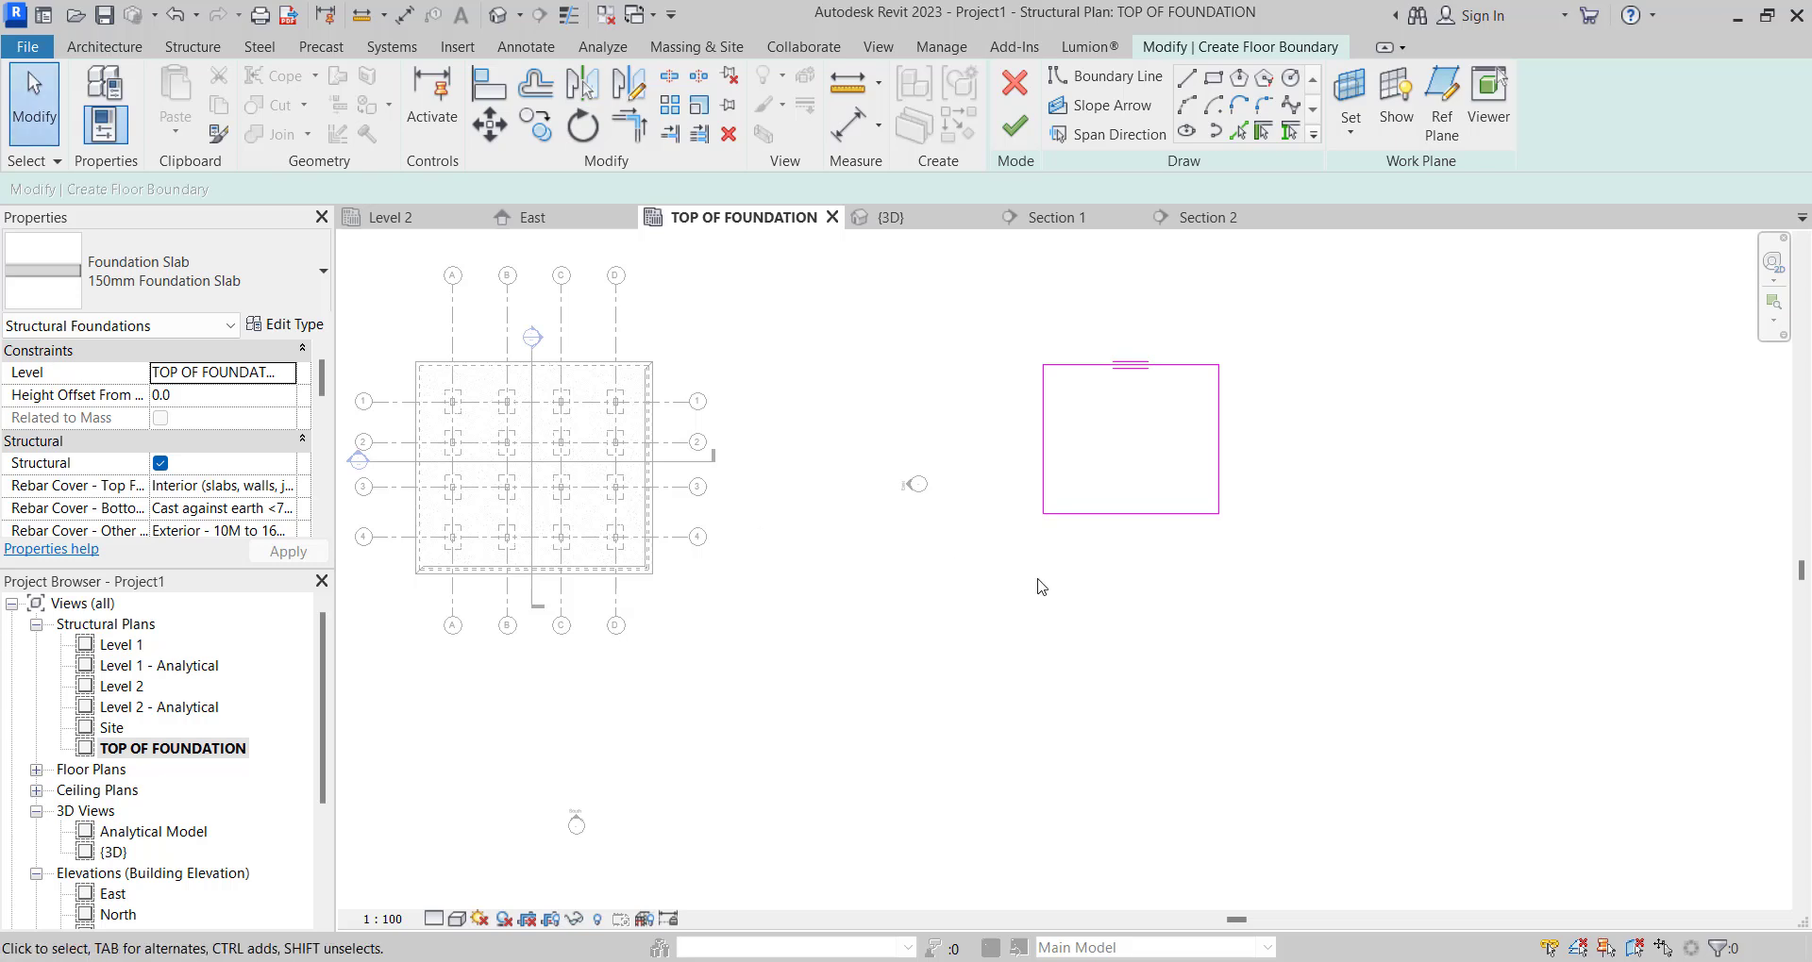
scroll(1175, 580, "down", 2)
left_click(1025, 98)
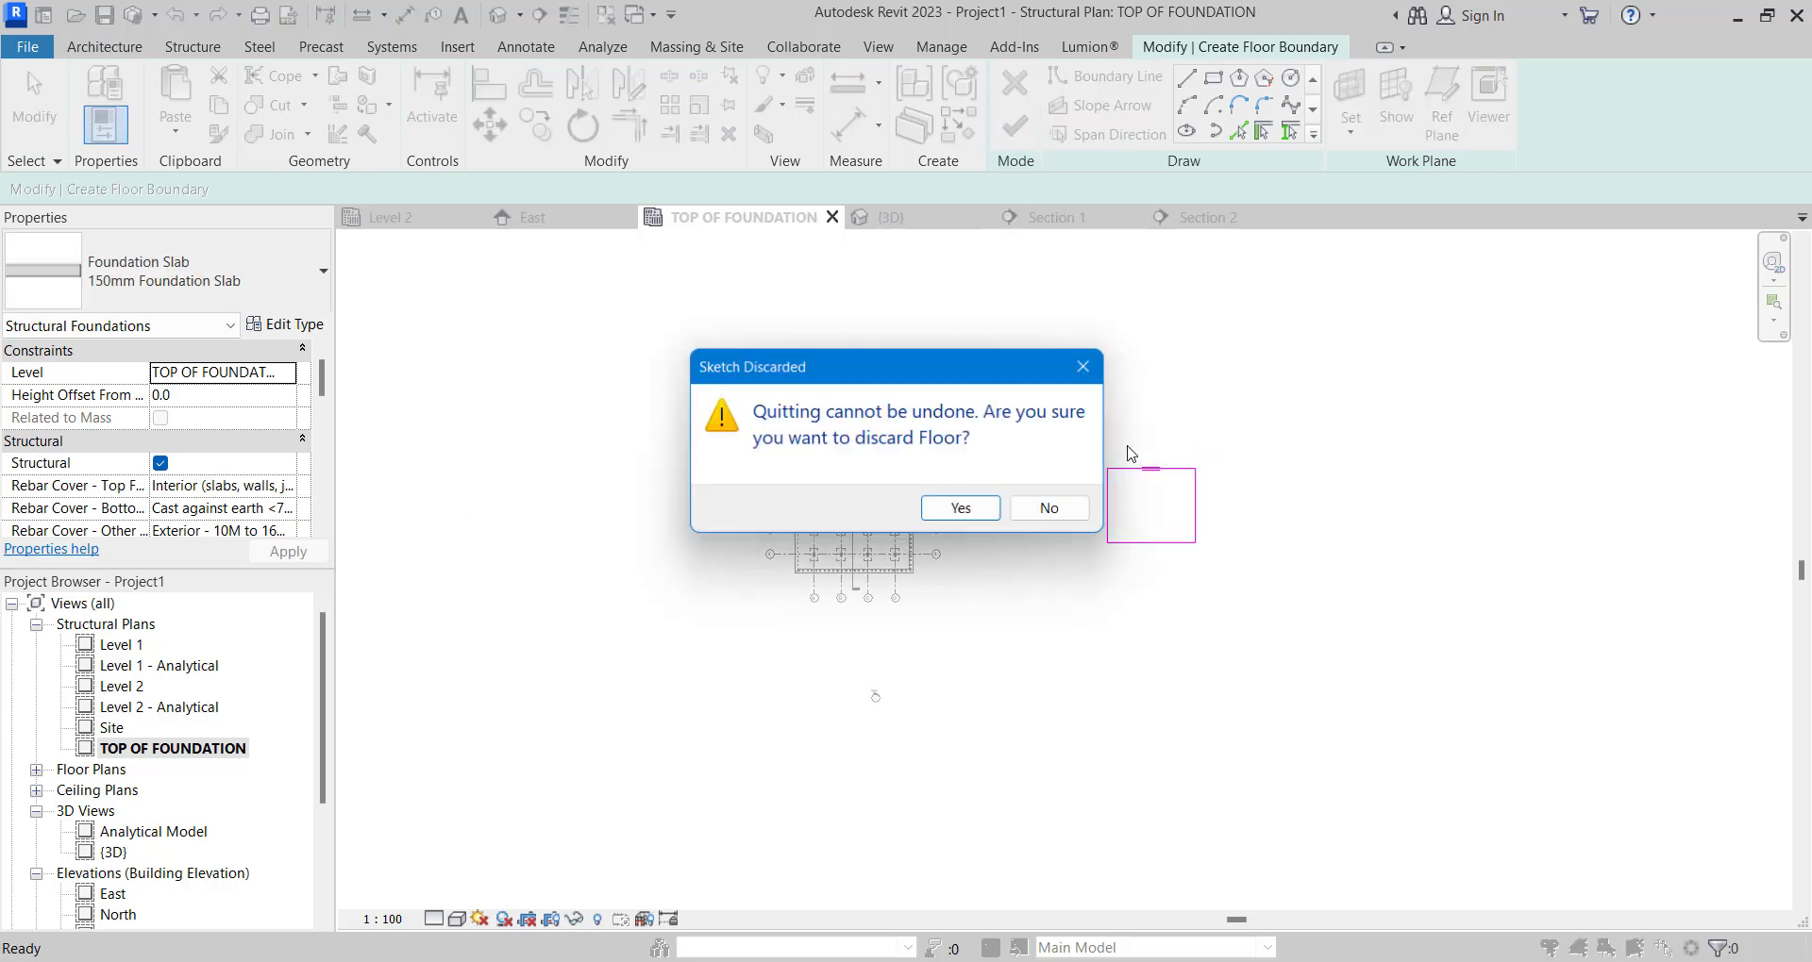
left_click(971, 506)
Examine the raft slab, its column grid and footings in the TOP OF FOUNDATION plan.
scroll(1070, 429, "up", 2)
scroll(1080, 500, "down", 2)
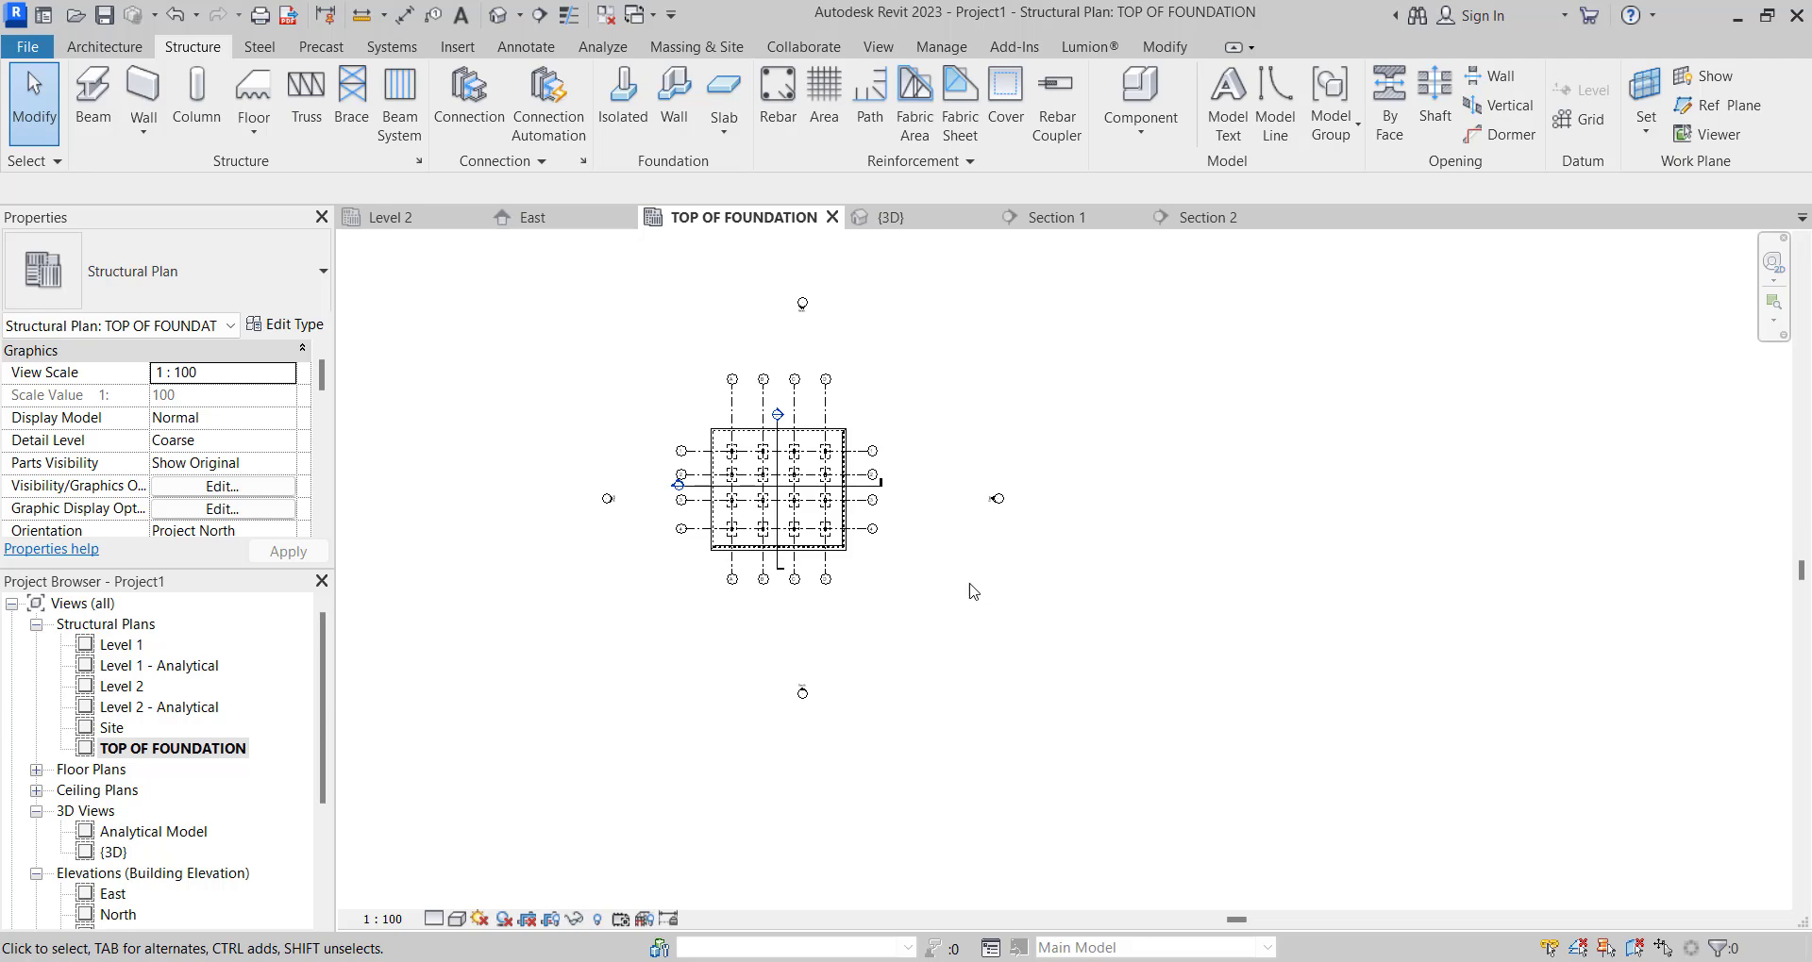
scroll(802, 471, "up", 4)
scroll(773, 406, "down", 2)
scroll(762, 377, "up", 2)
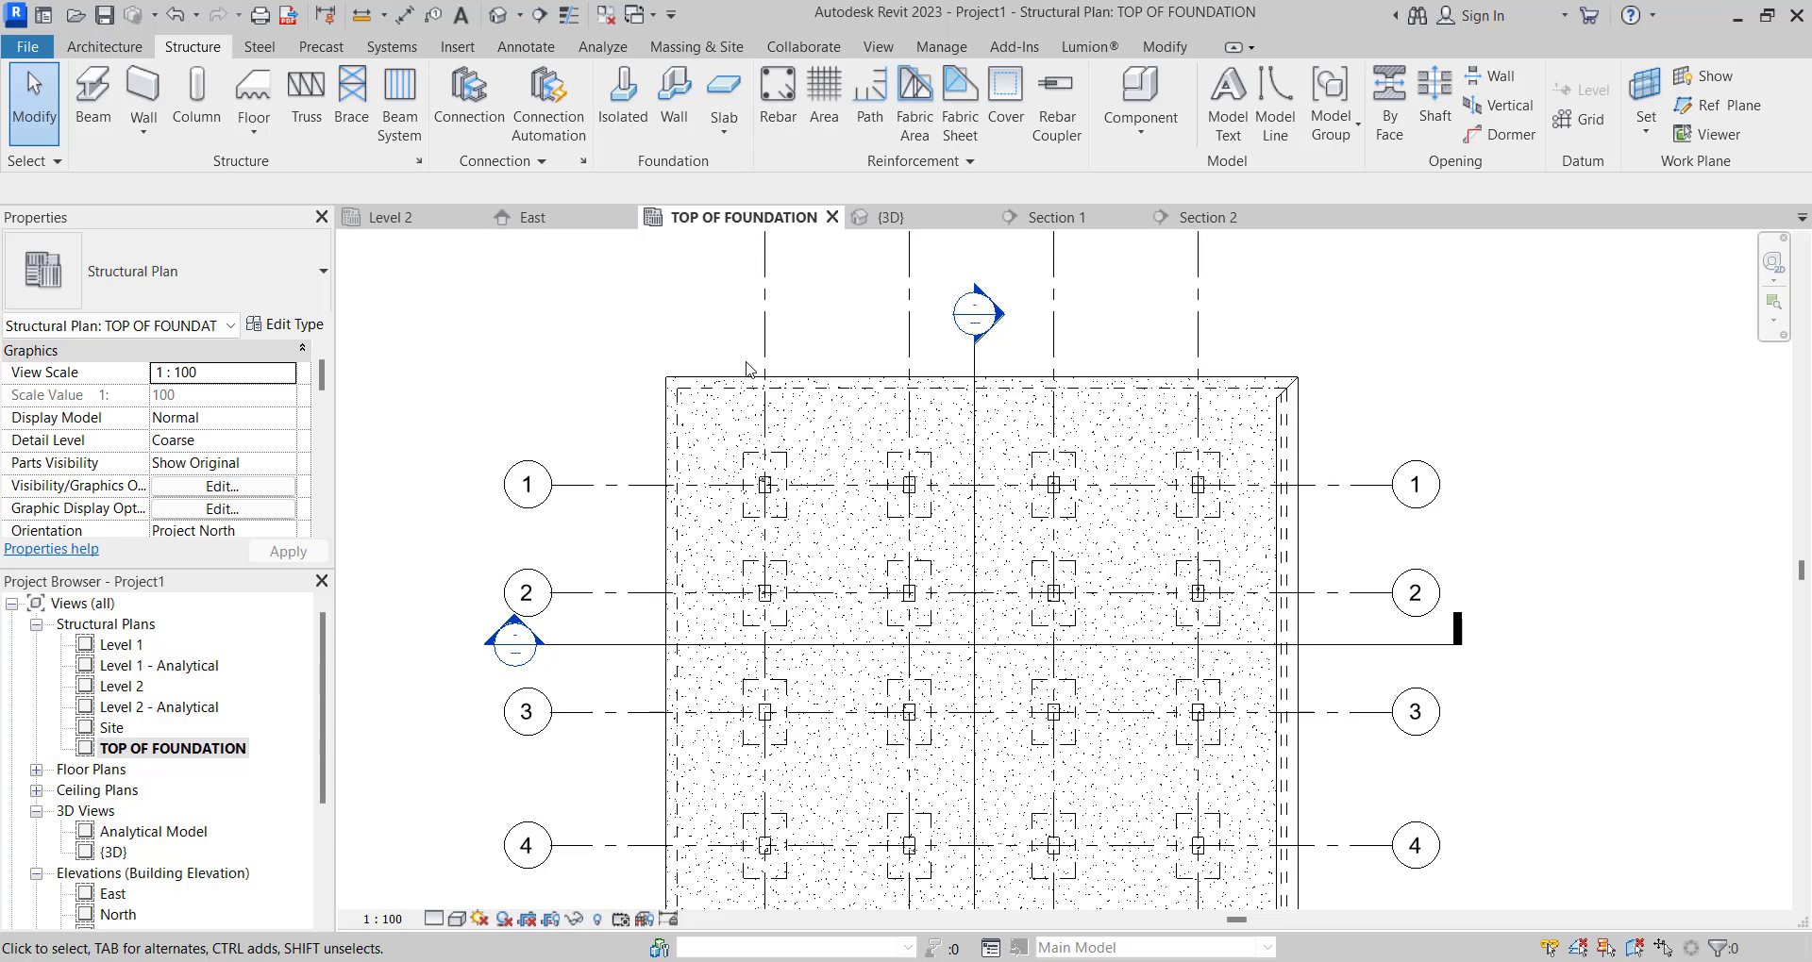
scroll(903, 466, "down", 3)
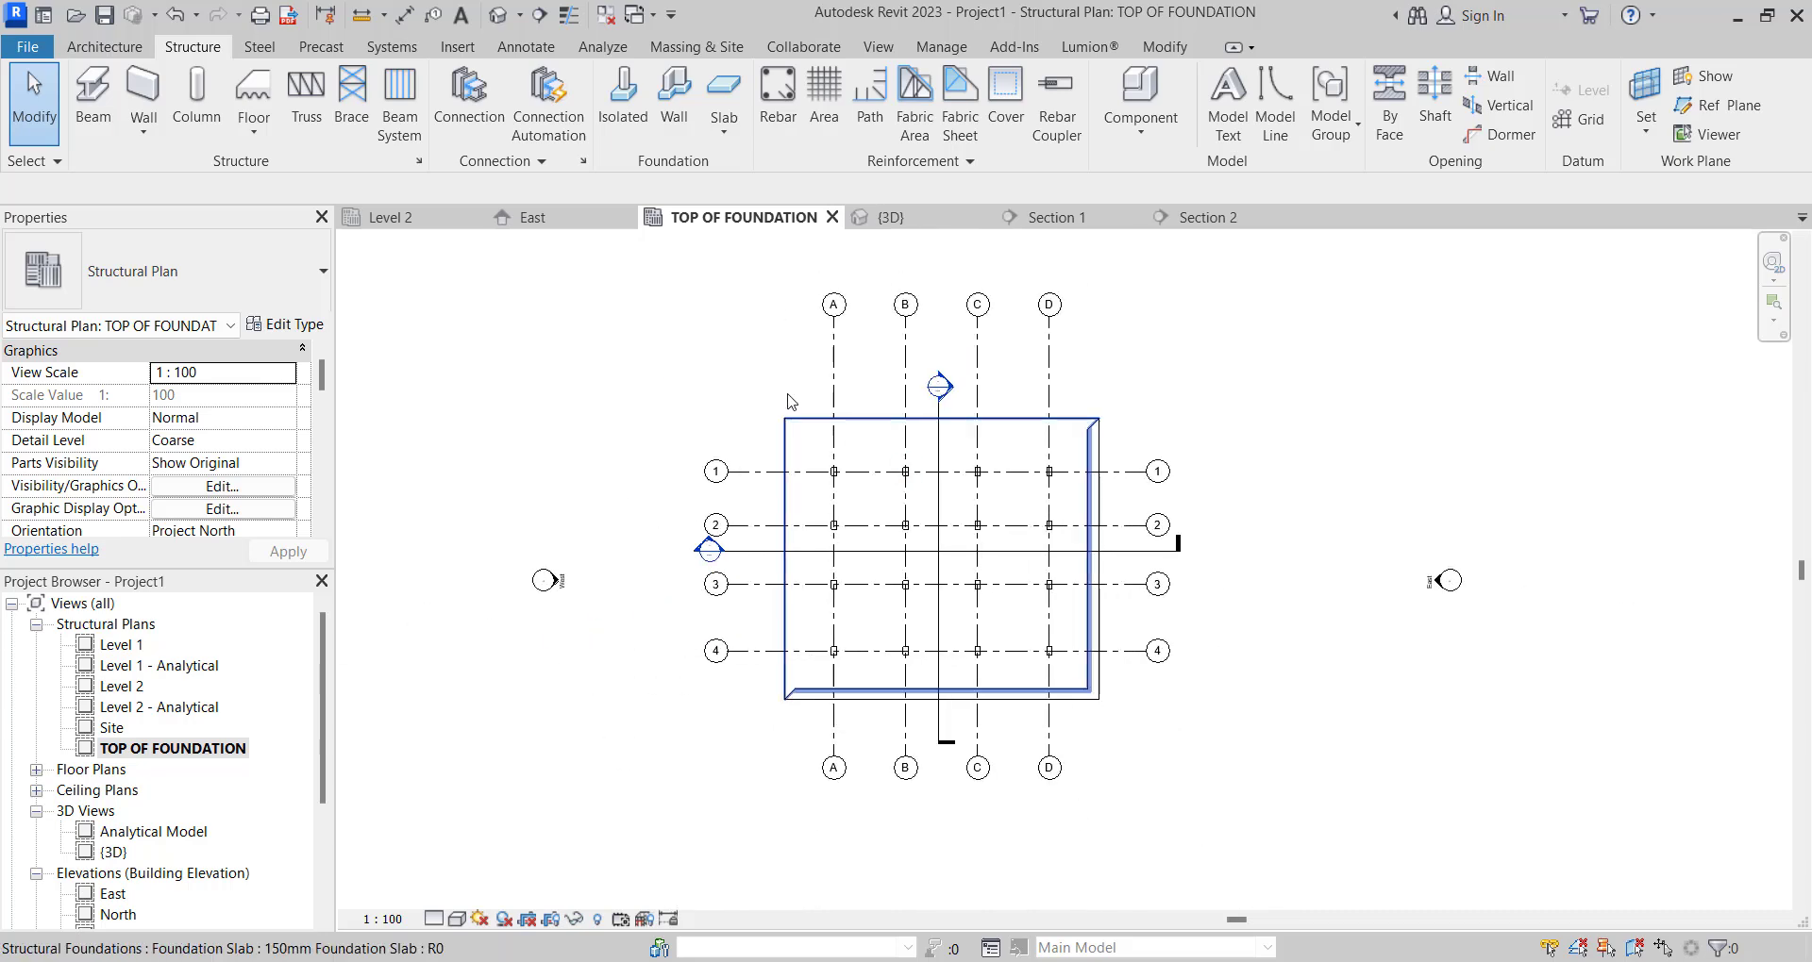
scroll(784, 400, "up", 3)
scroll(865, 492, "down", 3)
scroll(862, 491, "up", 3)
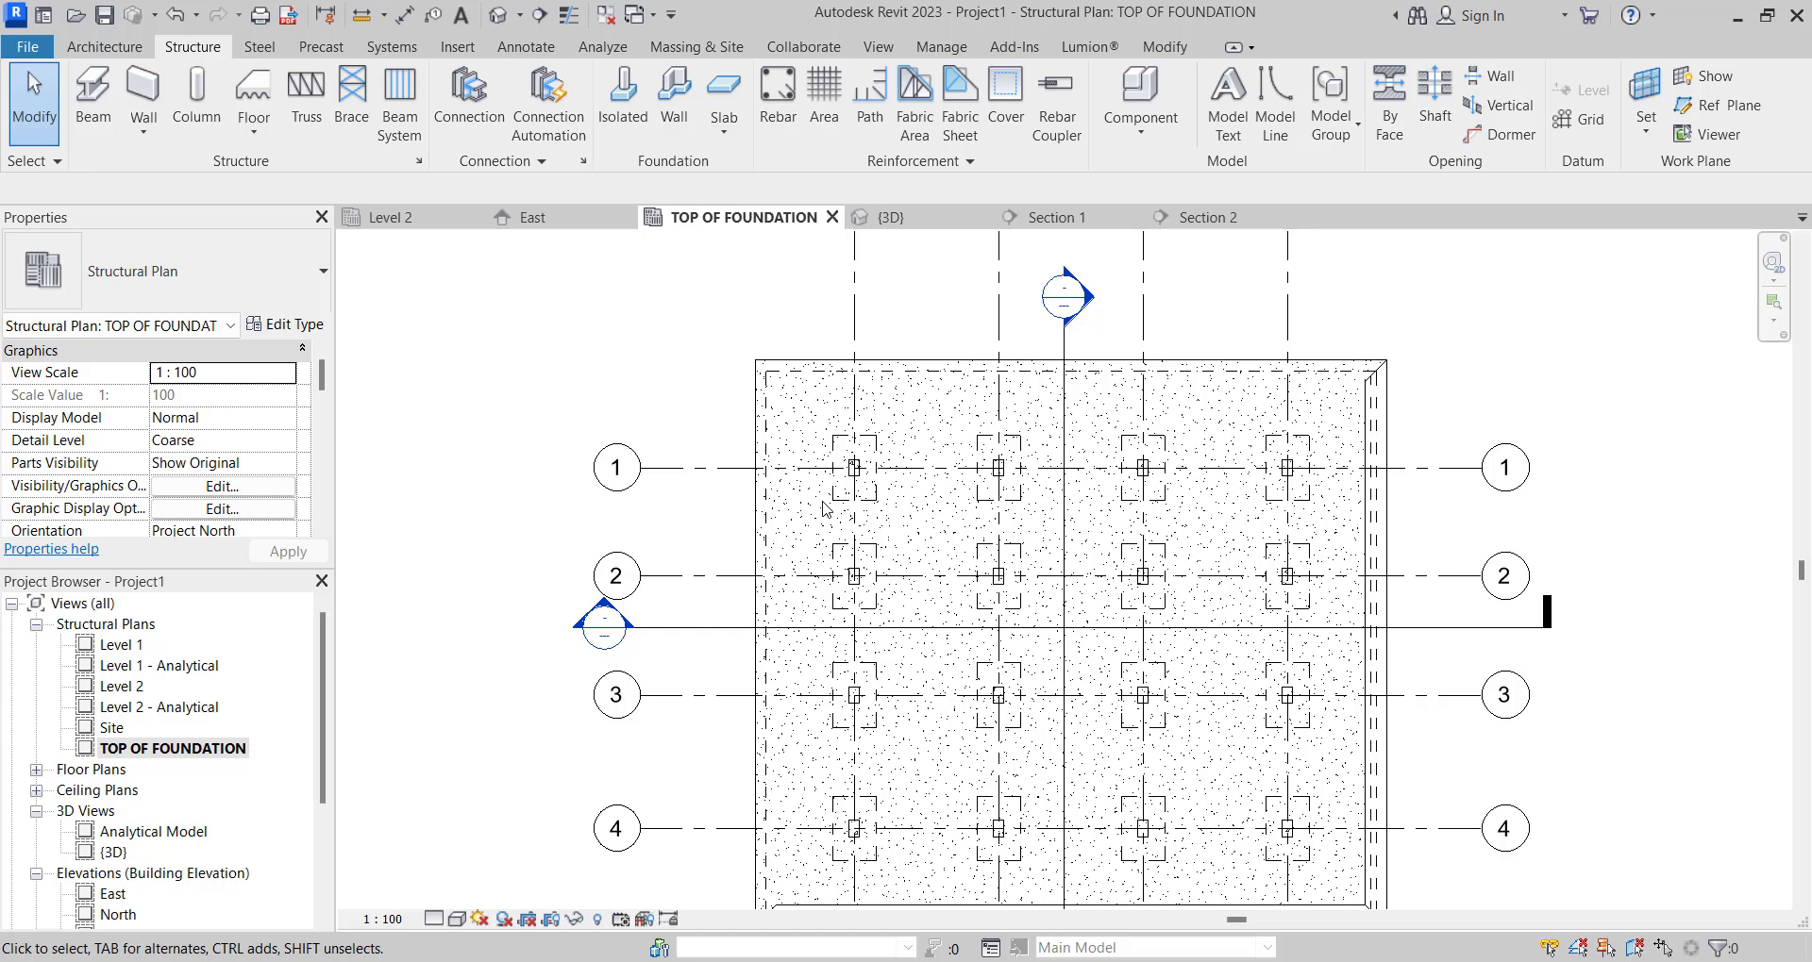
scroll(854, 512, "down", 3)
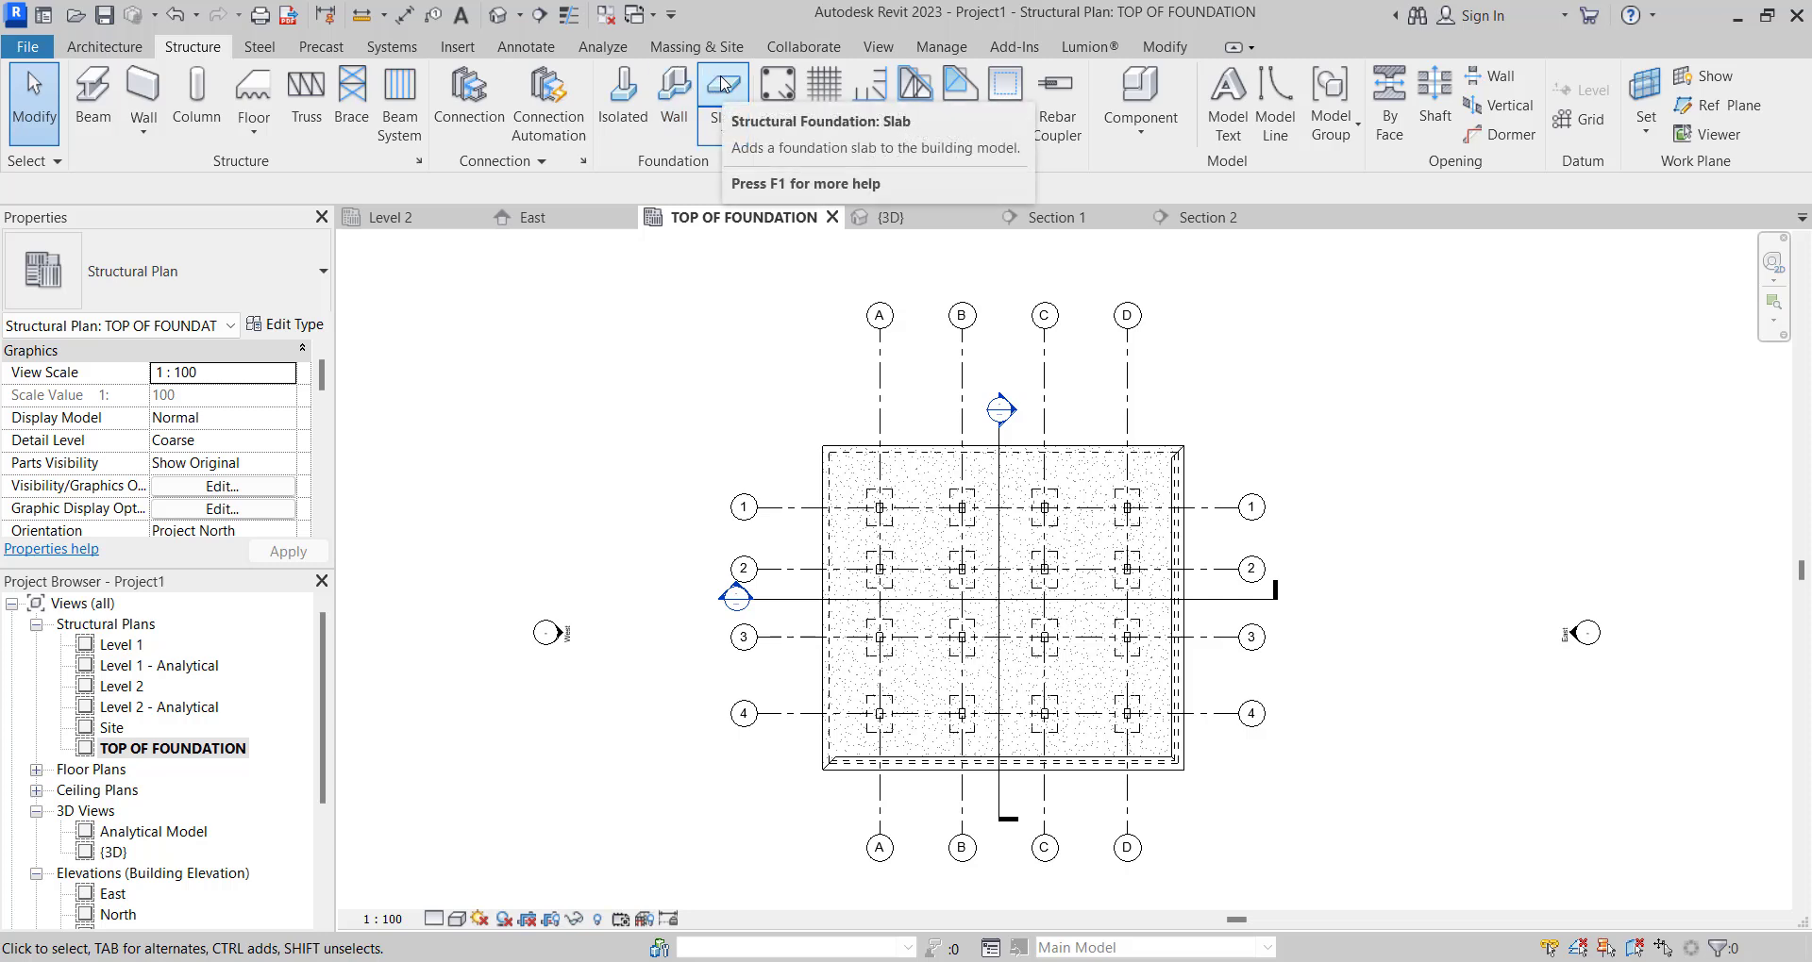
Start a structural foundation slab and sketch a narrow rectangular boundary about 15250 mm long over the grid A columns, across the raft.
left_click(721, 130)
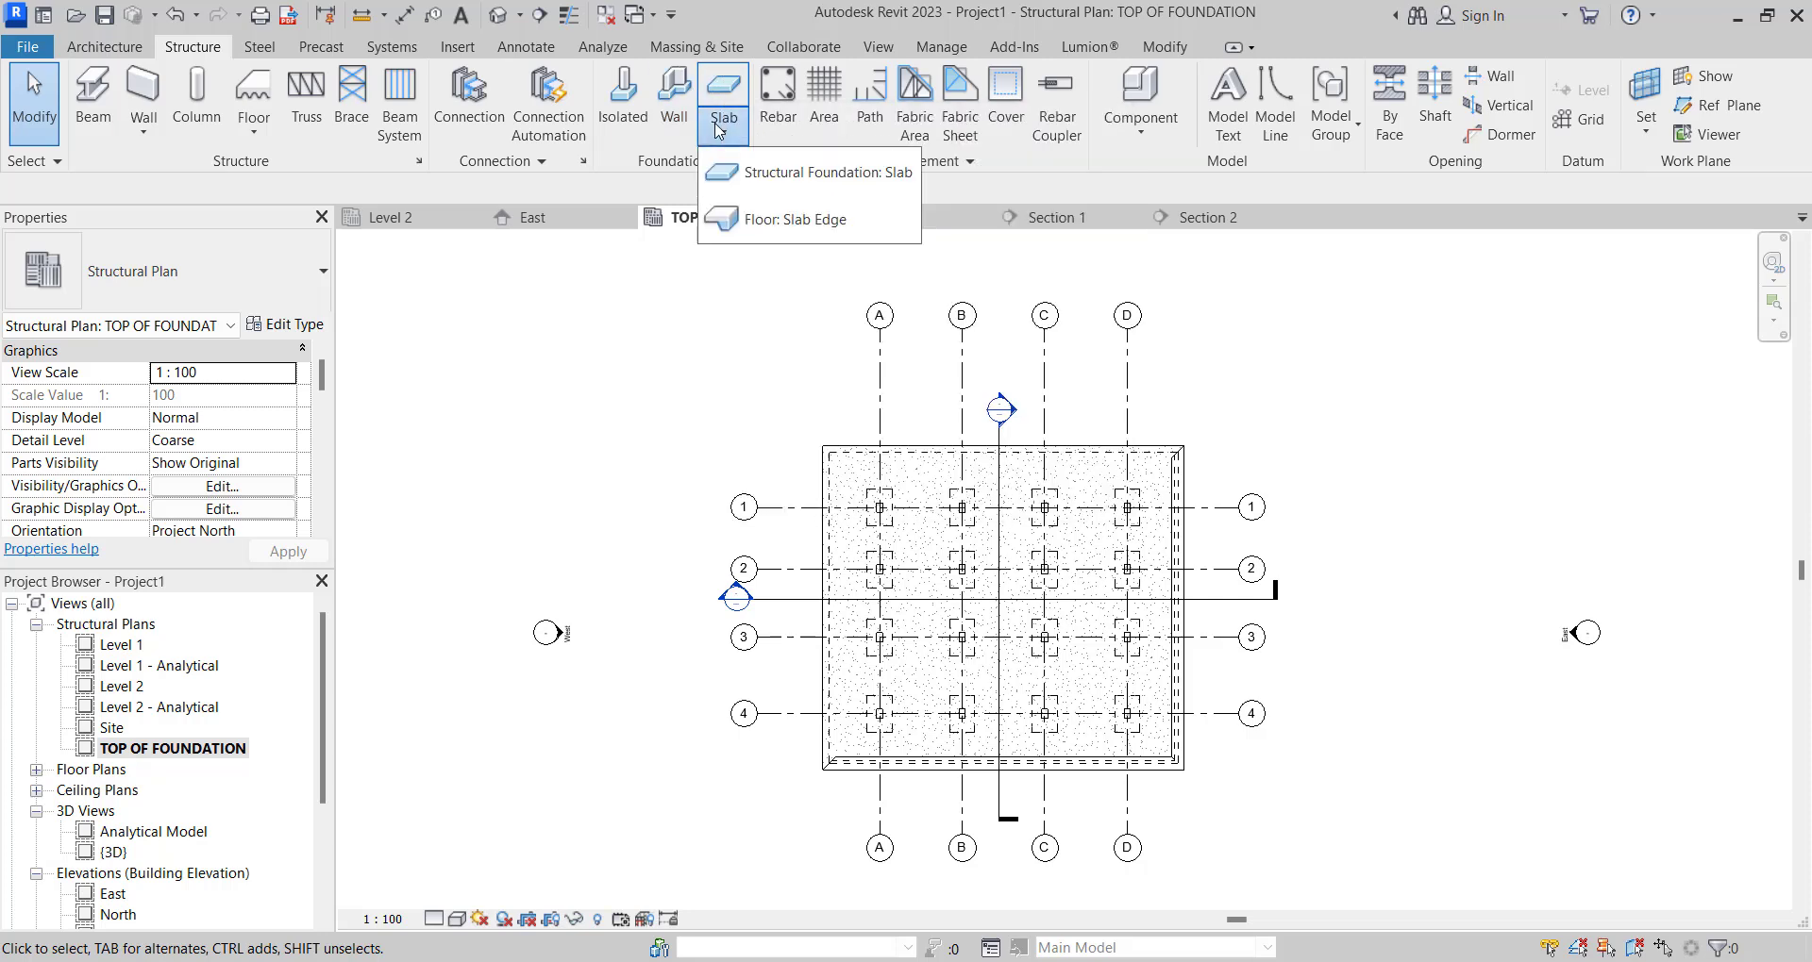
left_click(755, 173)
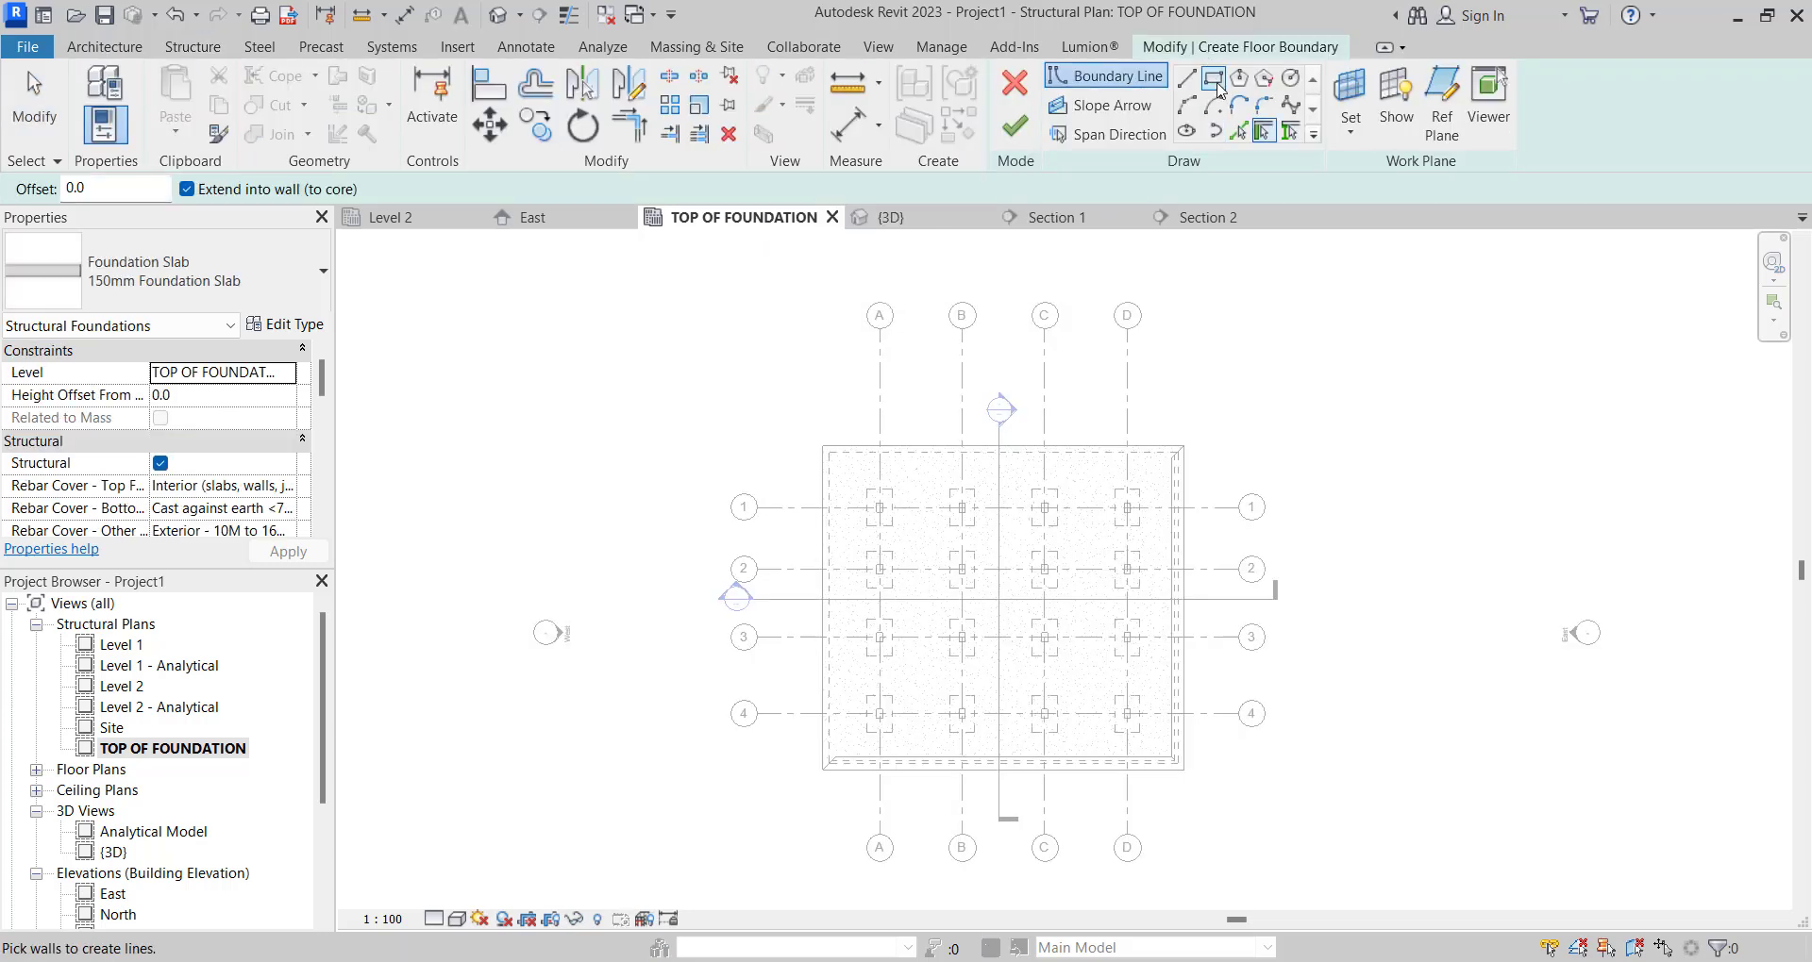
left_click(1216, 83)
scroll(873, 488, "up", 3)
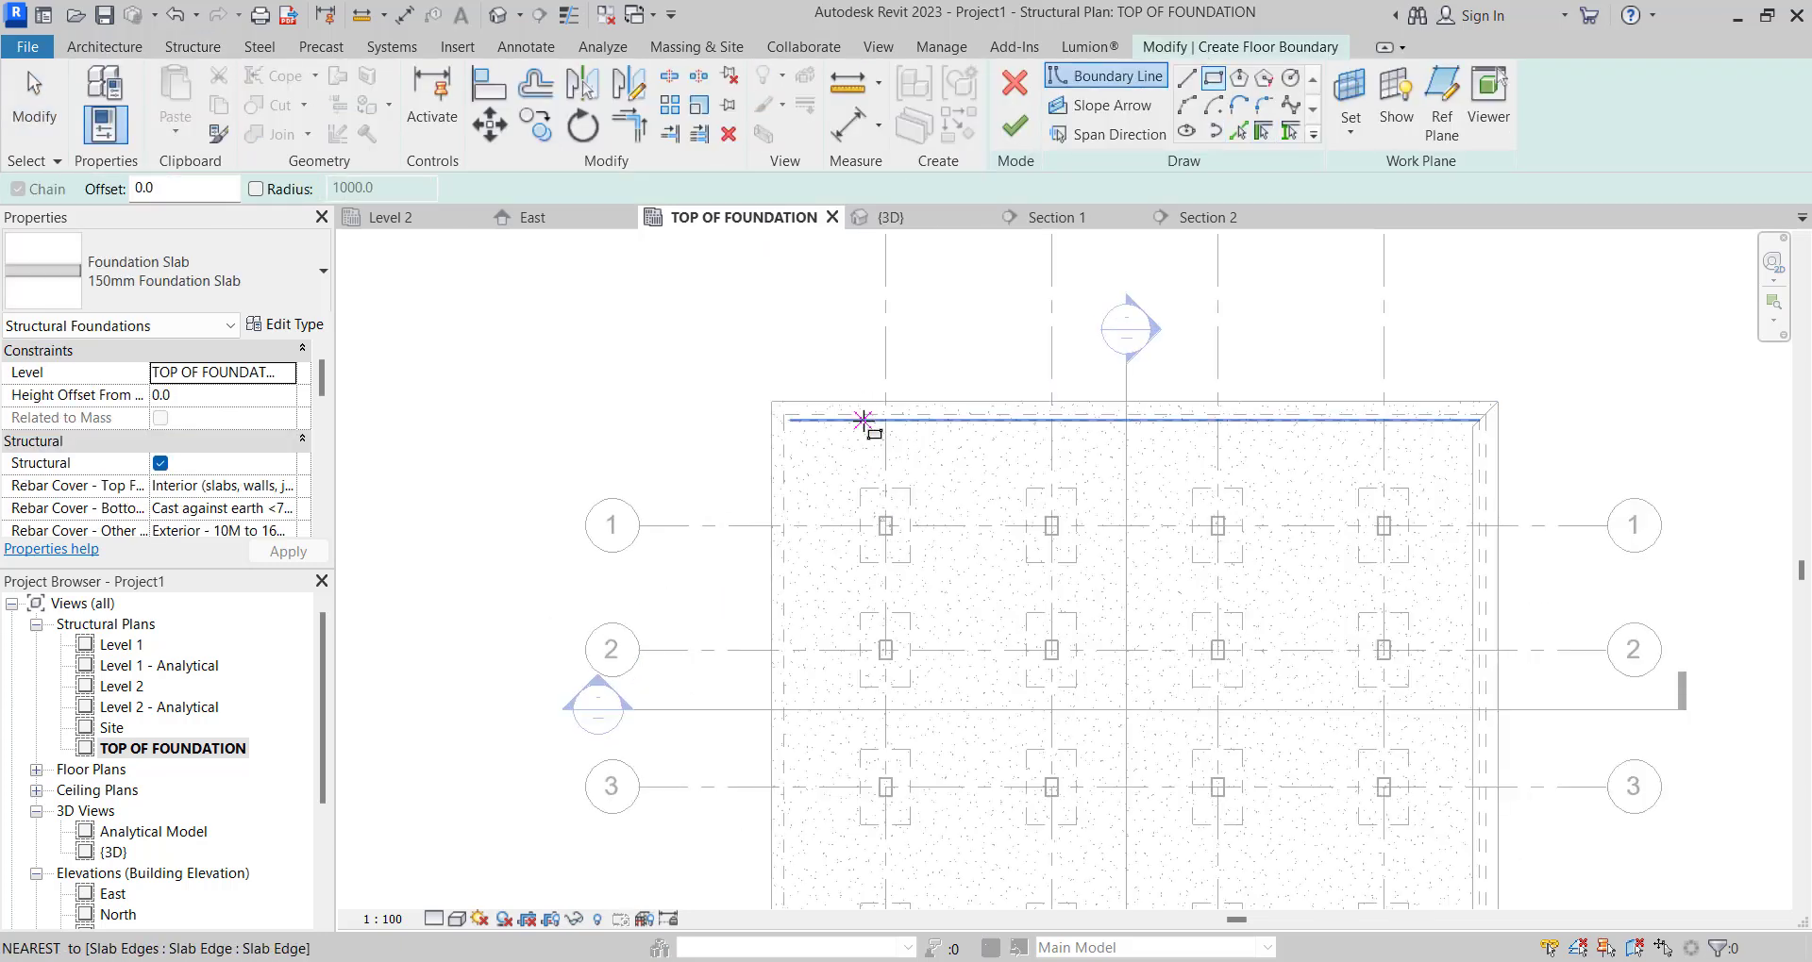
left_click(864, 419)
scroll(894, 473, "down", 2)
scroll(945, 822, "up", 2)
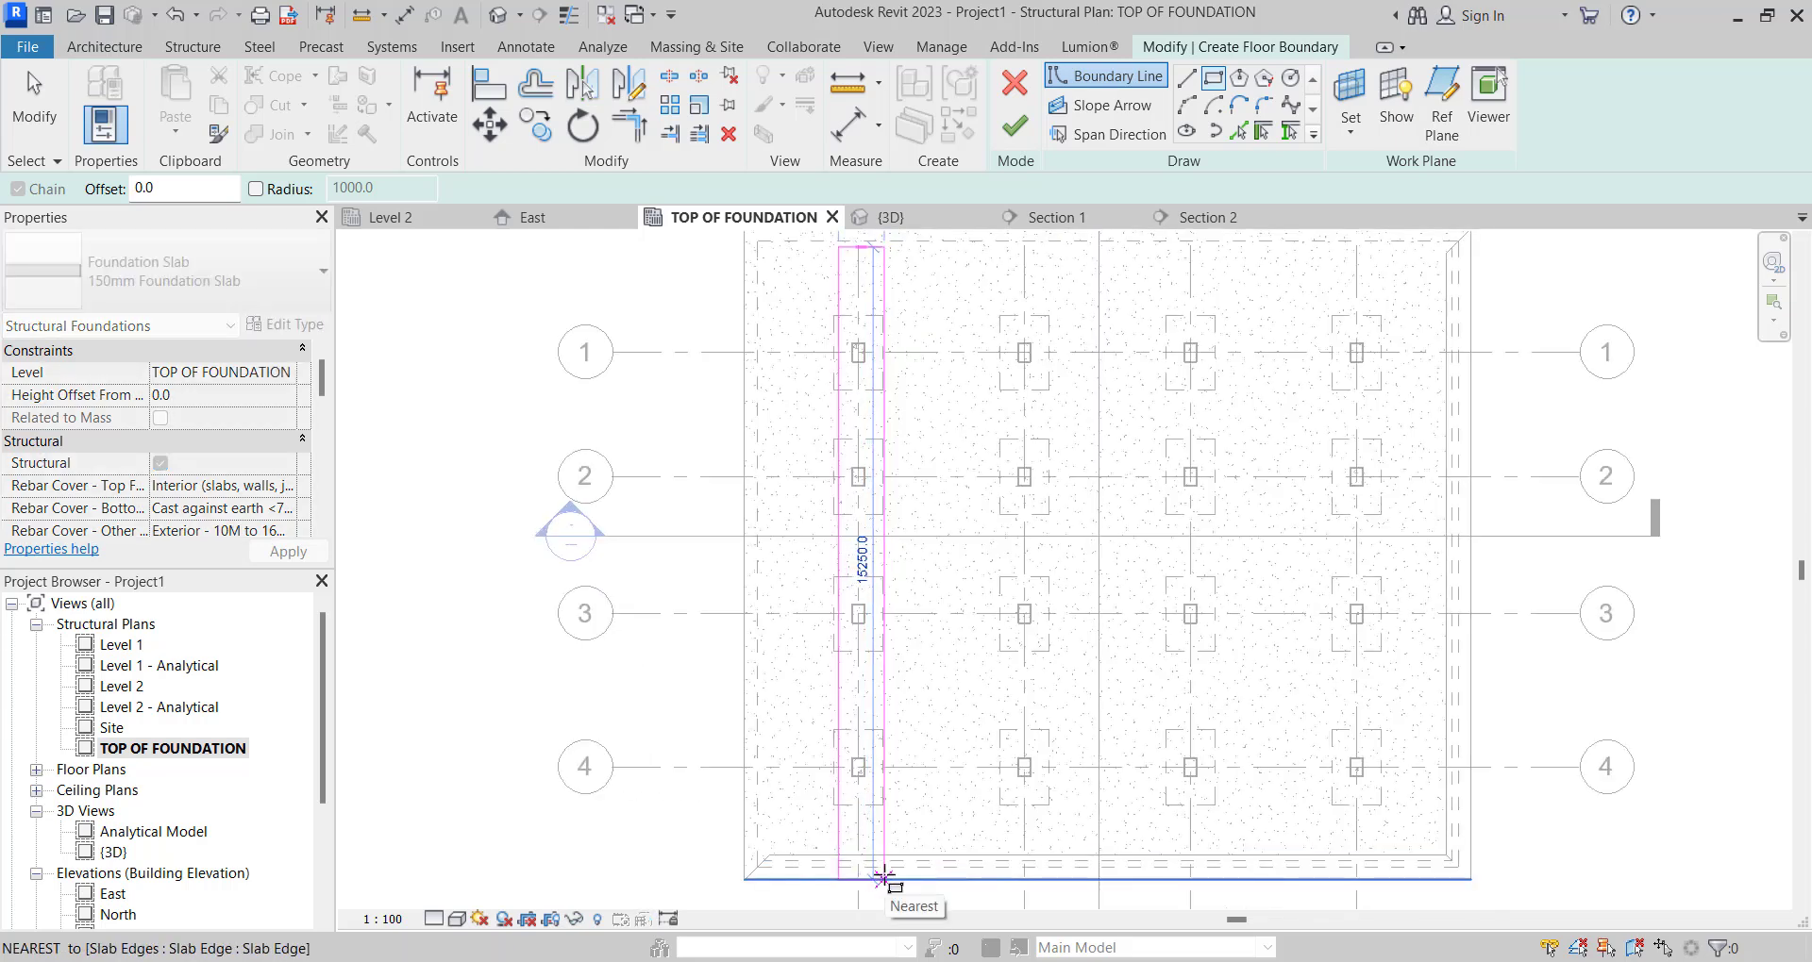
left_click(882, 881)
key("Escape")
key("Escape")
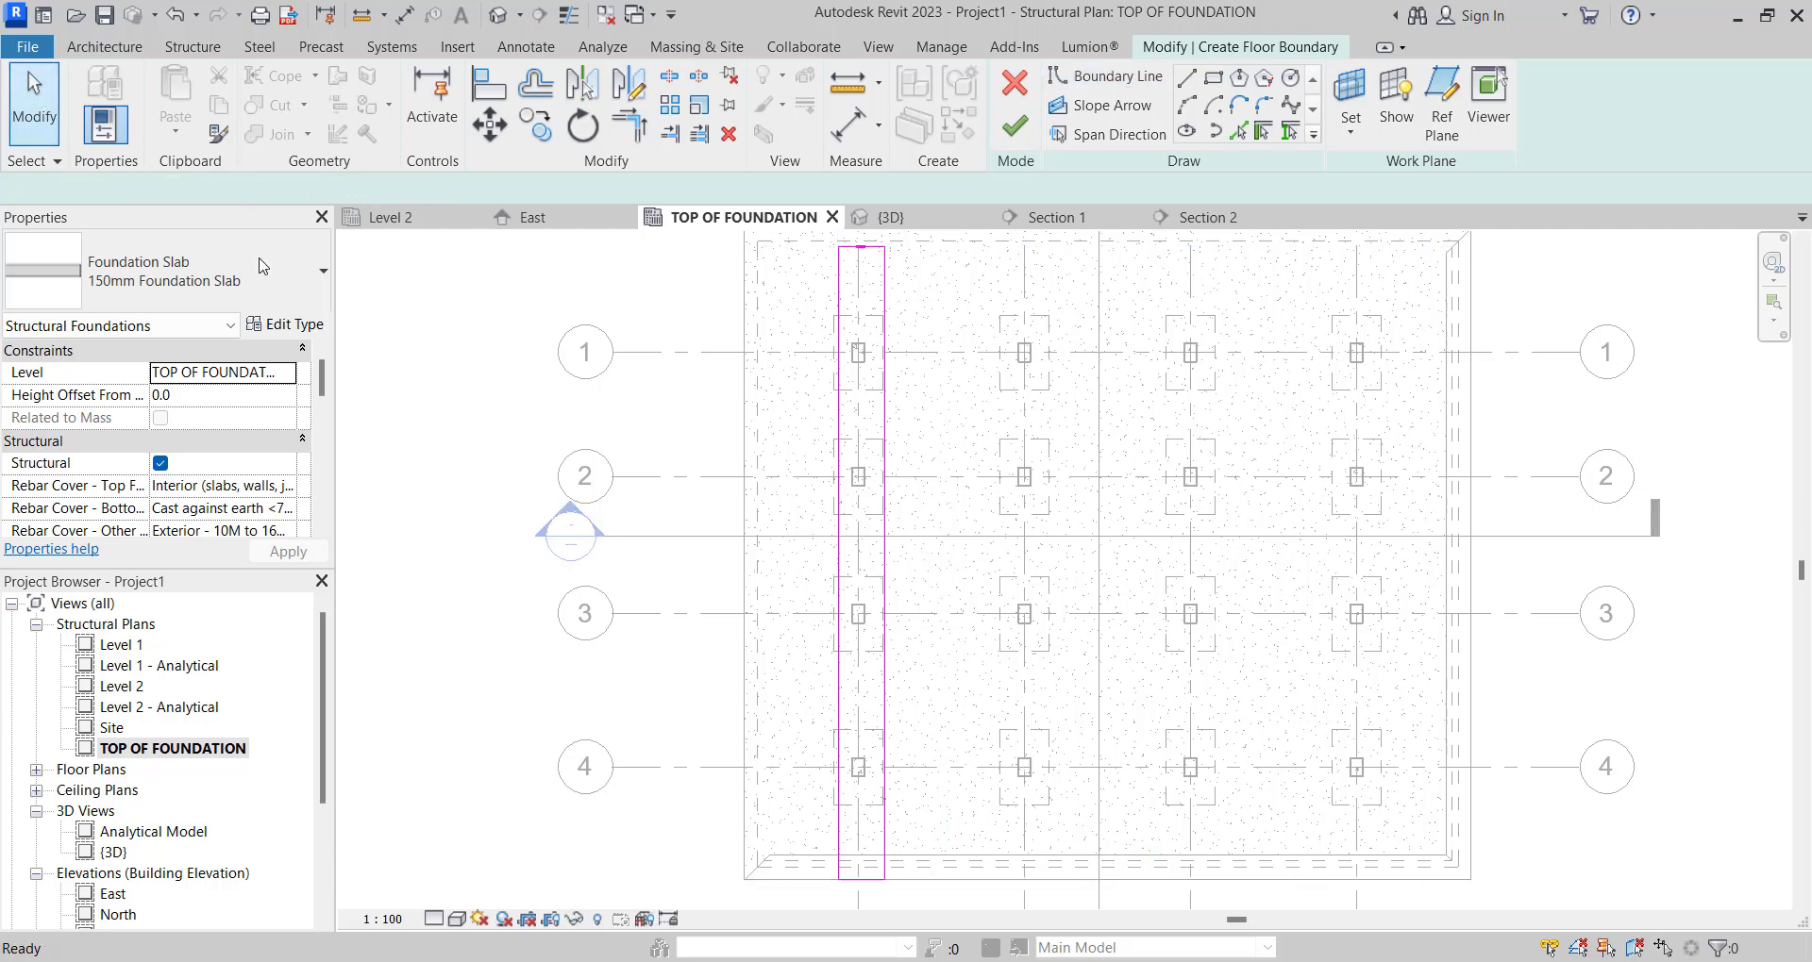
Align both long sides of the strip boundary with the edges of the grid A footings.
scroll(769, 352, "up", 2)
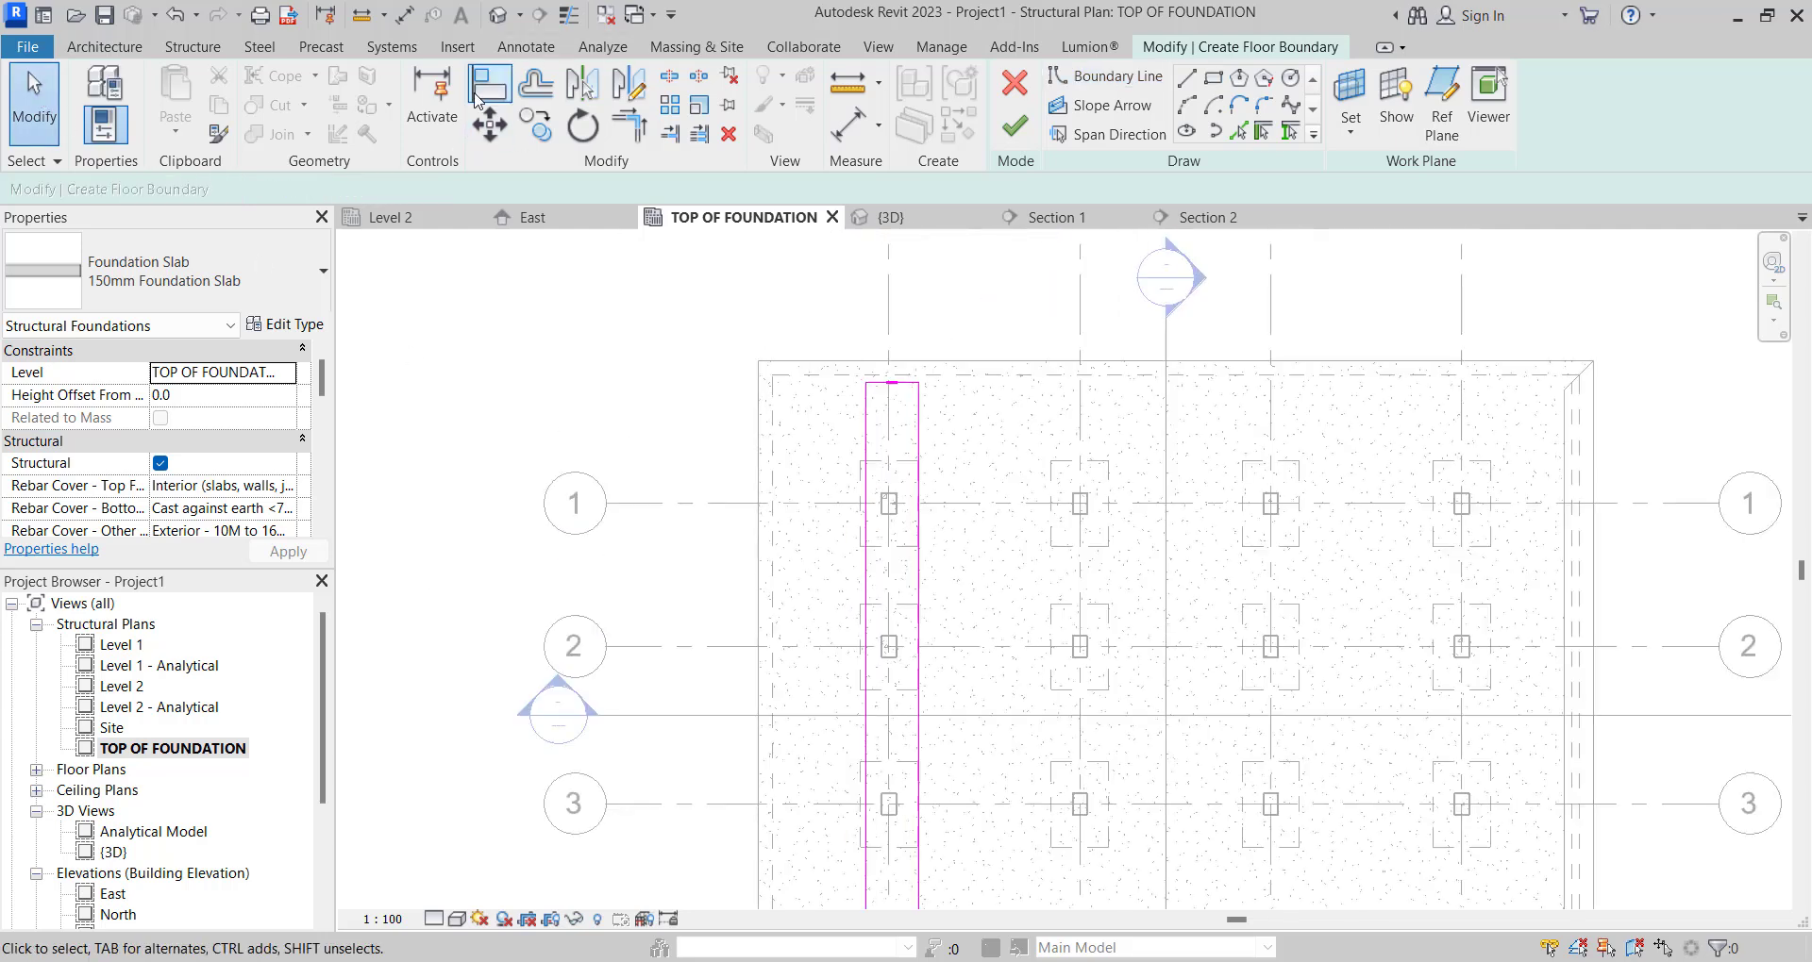
left_click(480, 99)
scroll(869, 481, "up", 3)
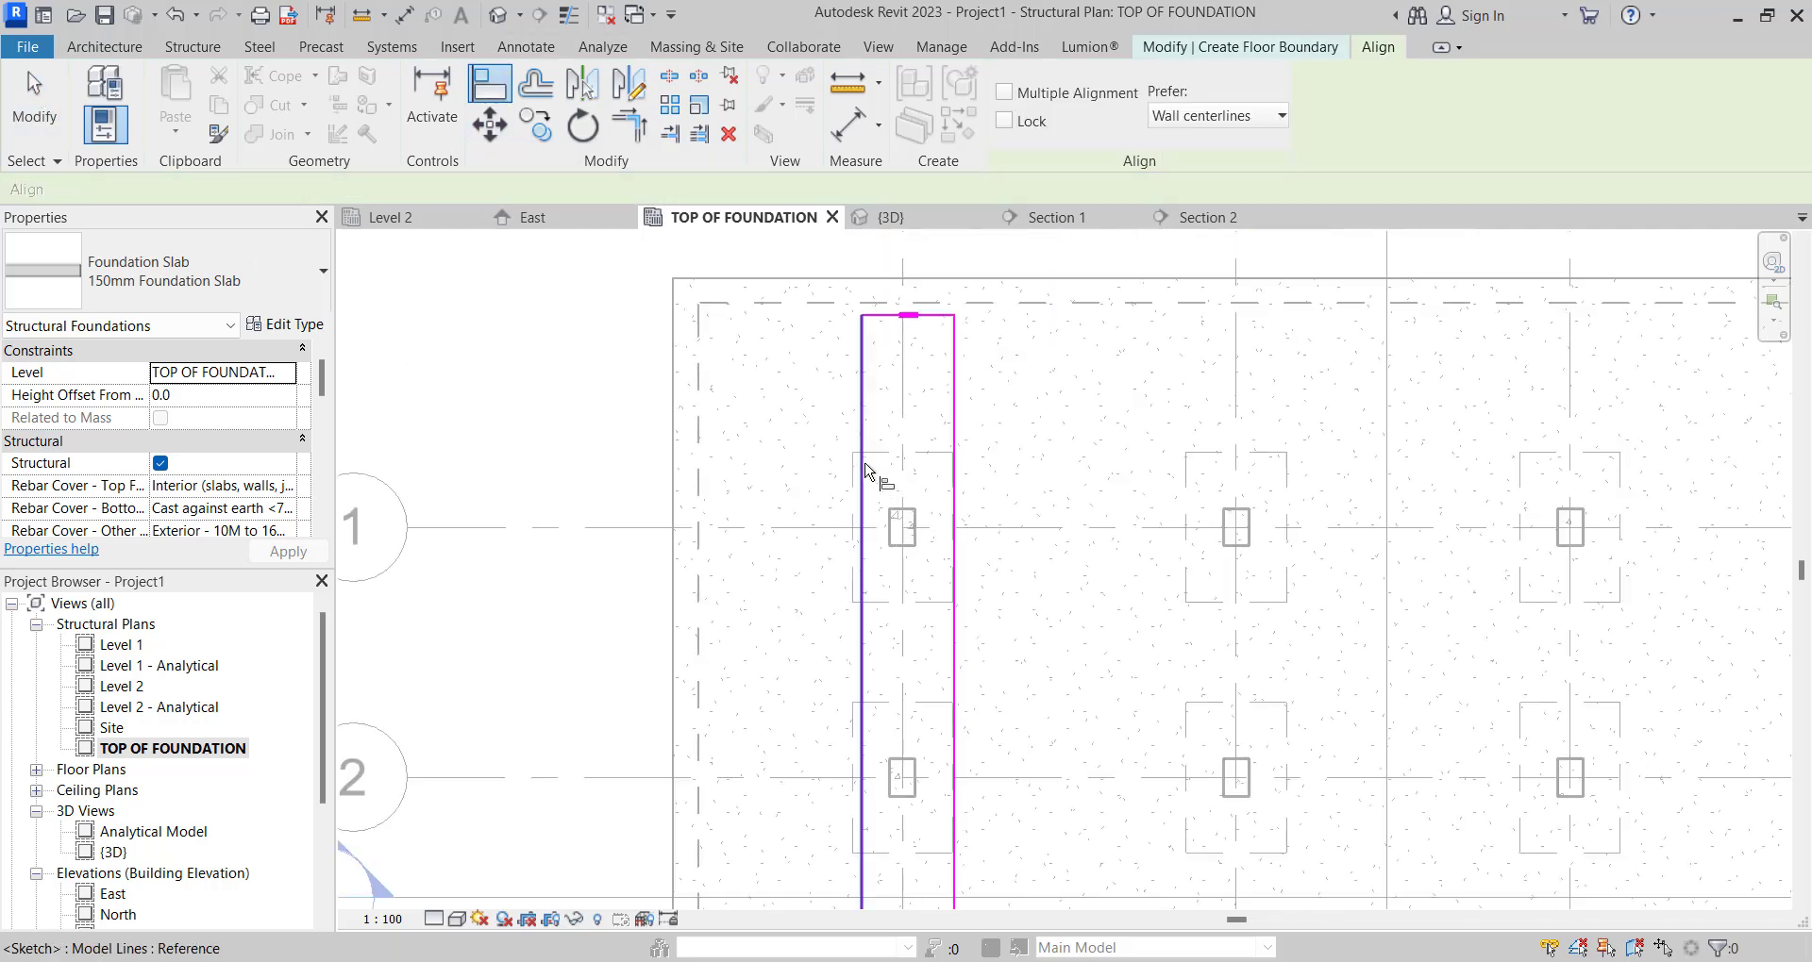
scroll(831, 506, "up", 3)
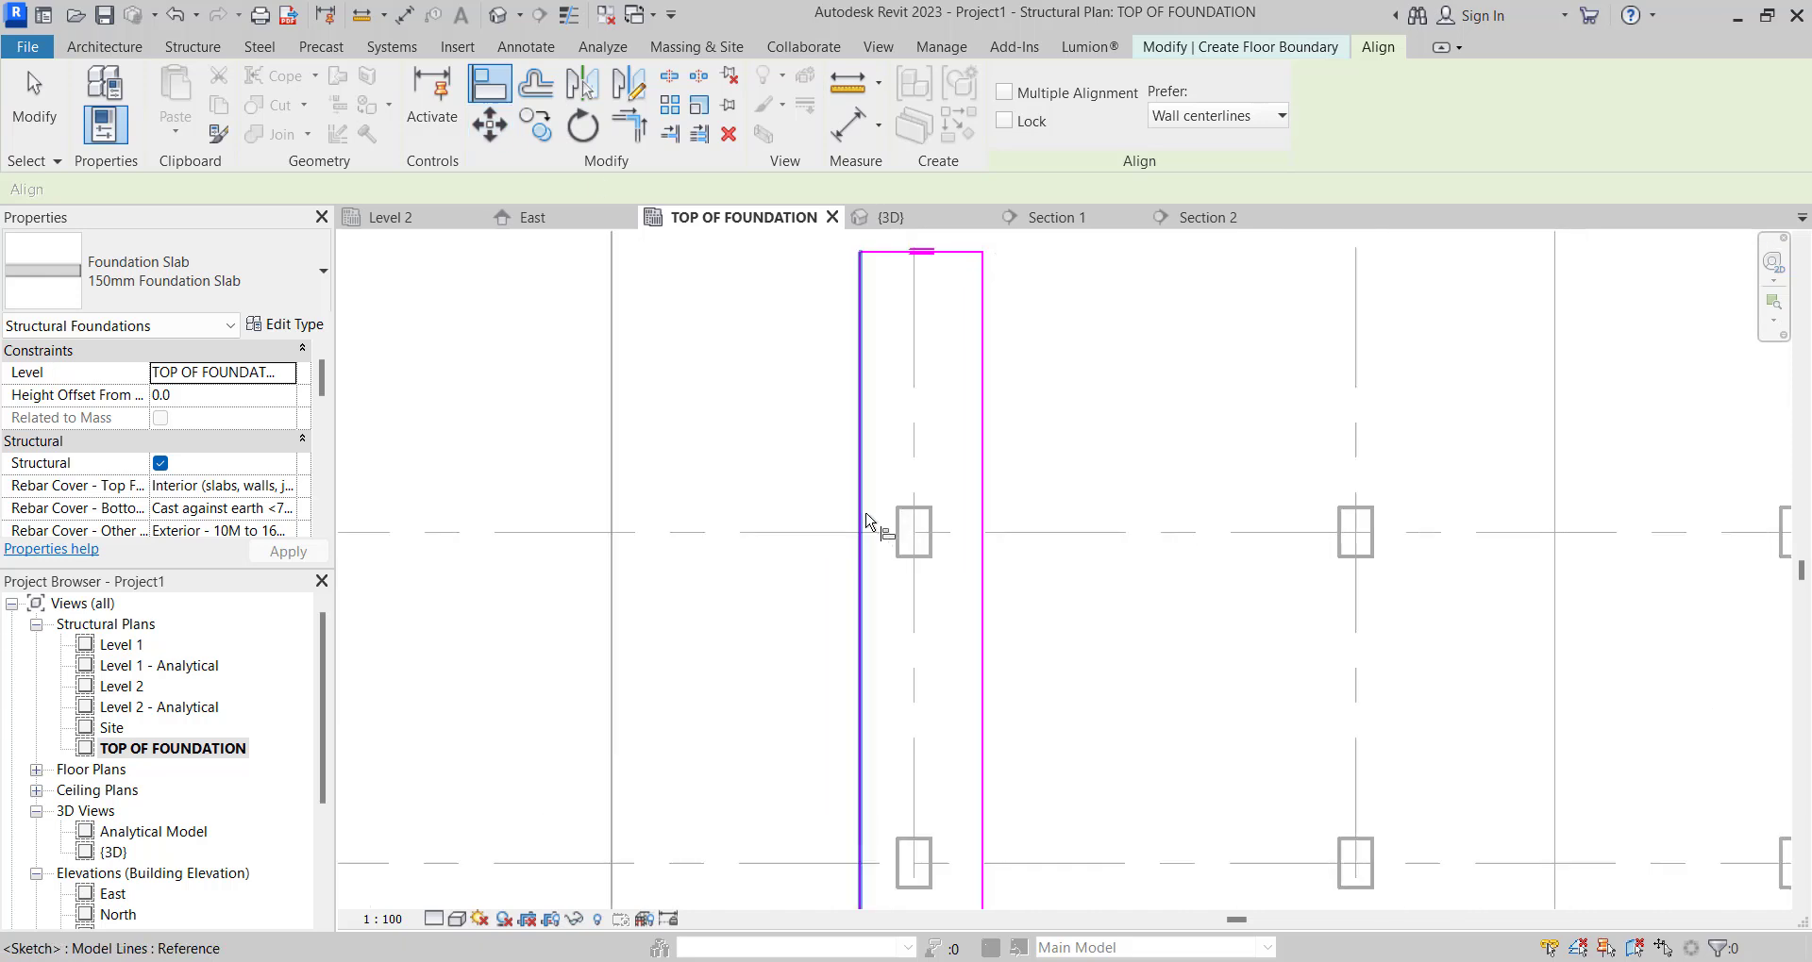
left_click(841, 507)
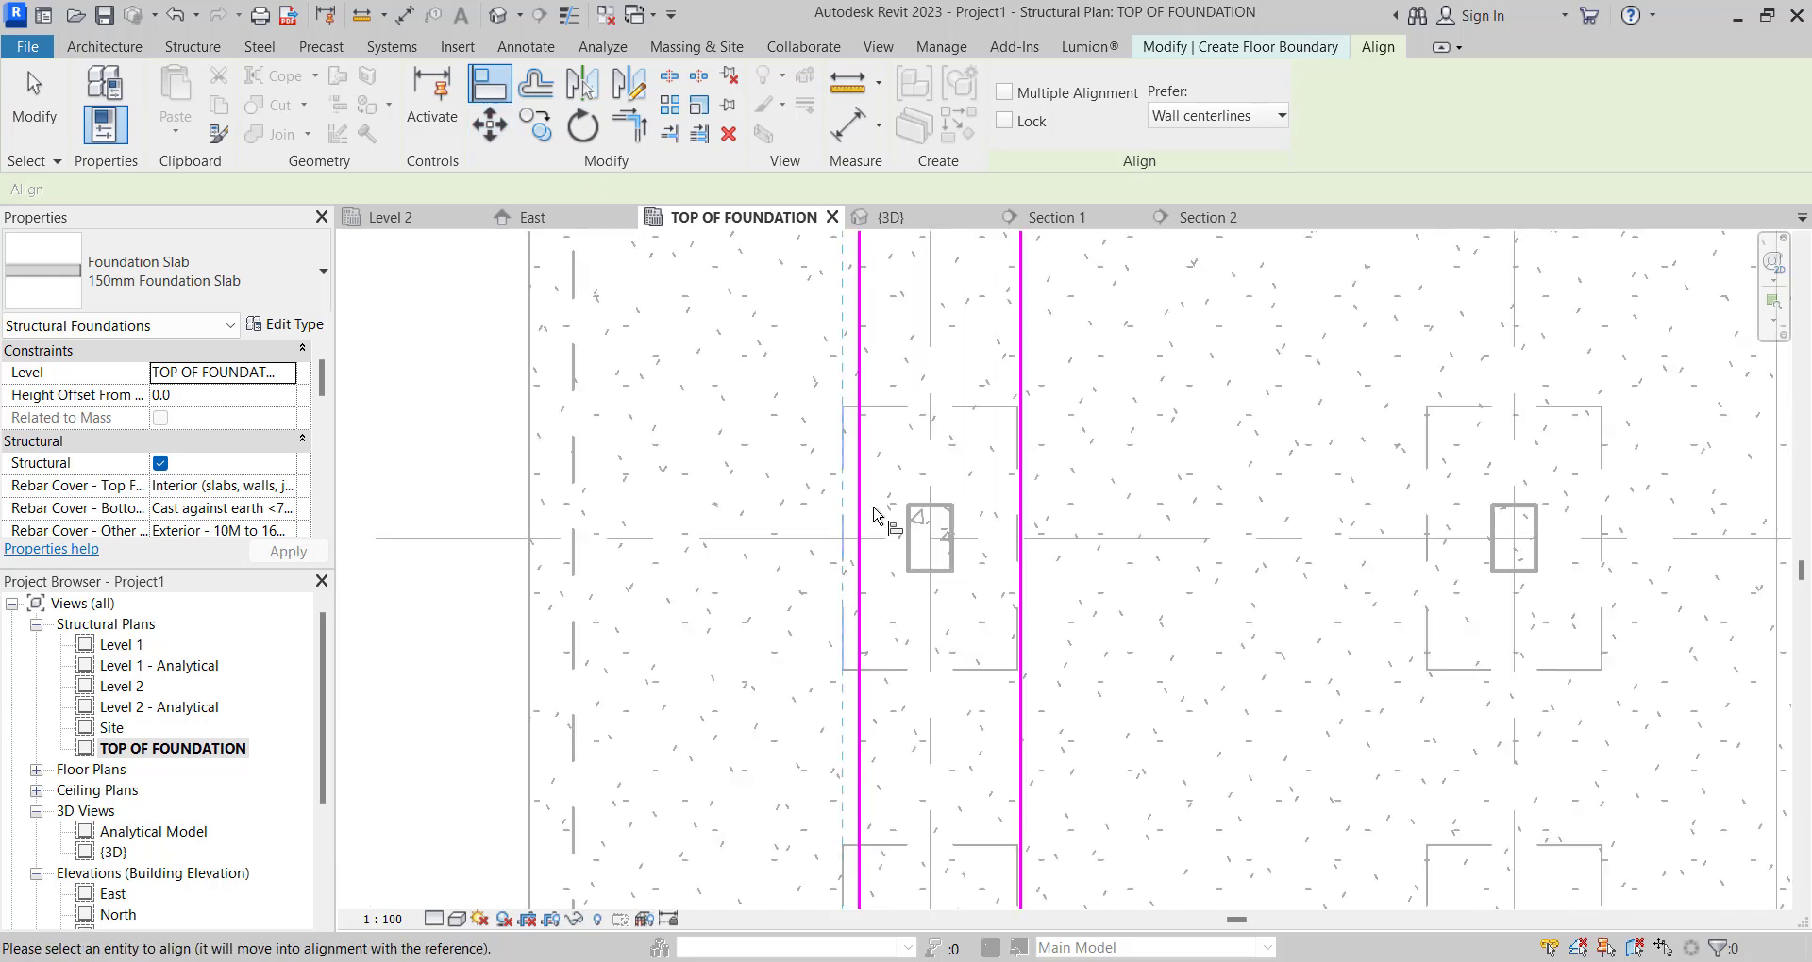
left_click(859, 566)
scroll(1019, 434, "up", 2)
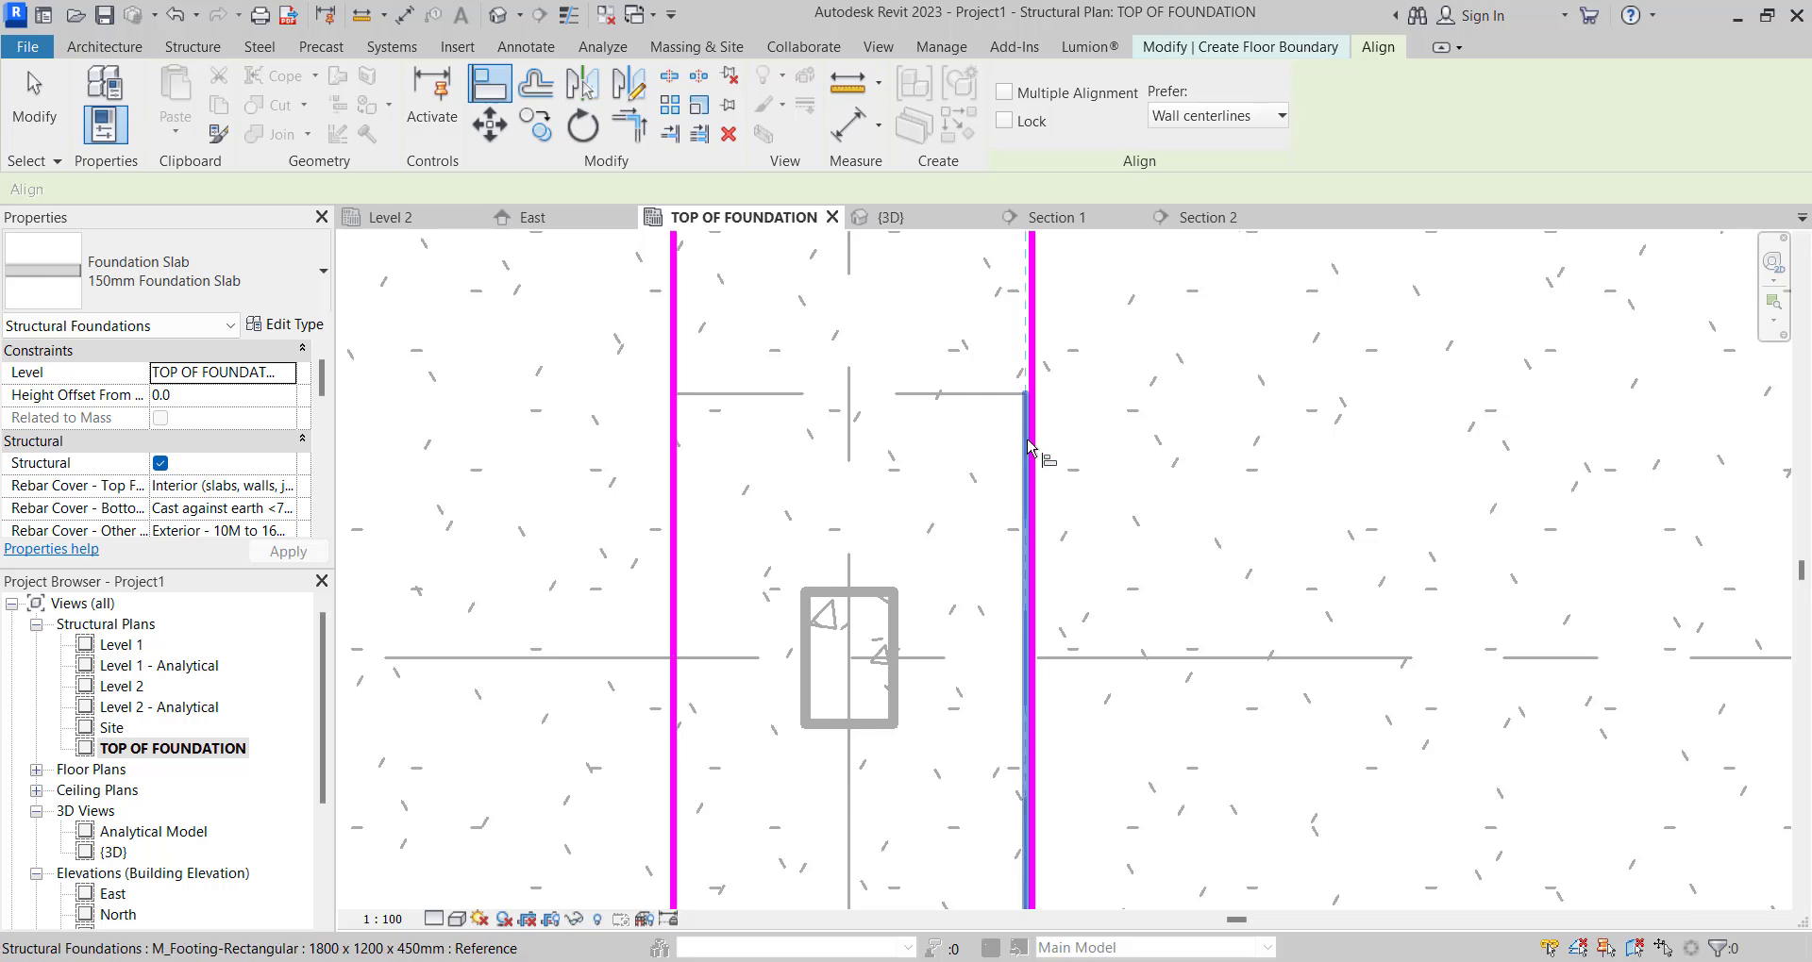
left_click(1024, 442)
left_click(1031, 443)
Align both long sides of the strip boundary with the opposite faces of the grid A column.
scroll(1029, 446, "down", 2)
scroll(982, 498, "up", 4)
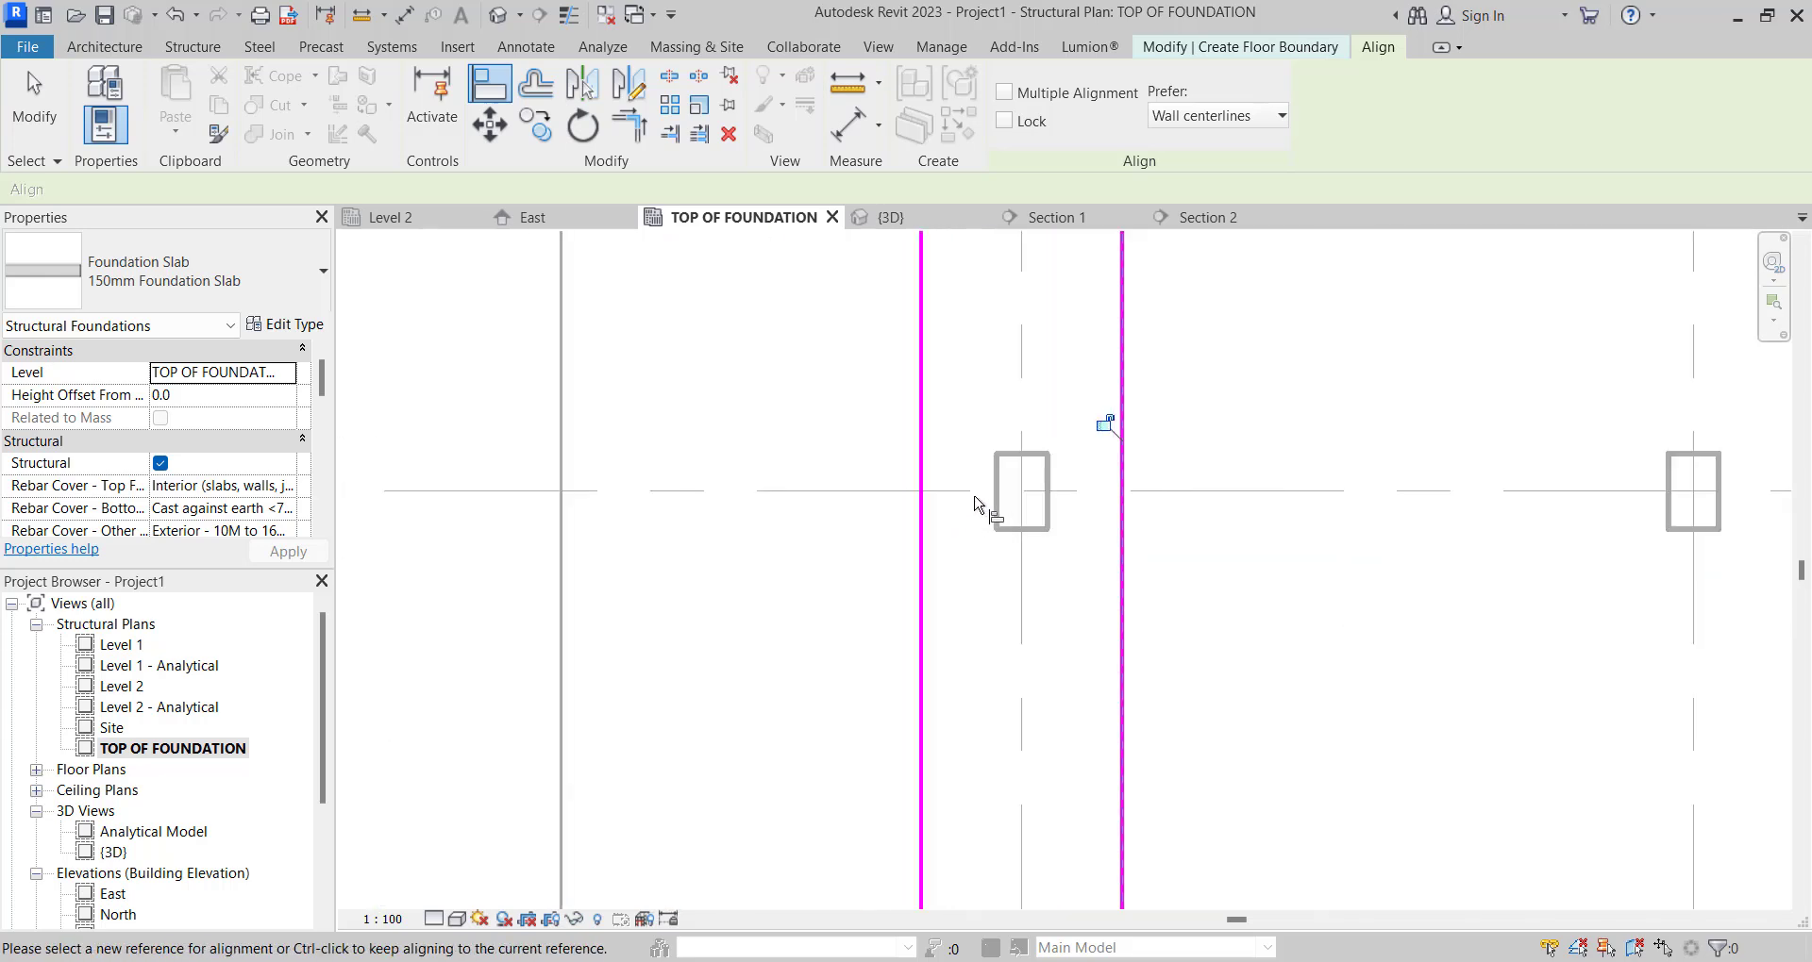
left_click(898, 443)
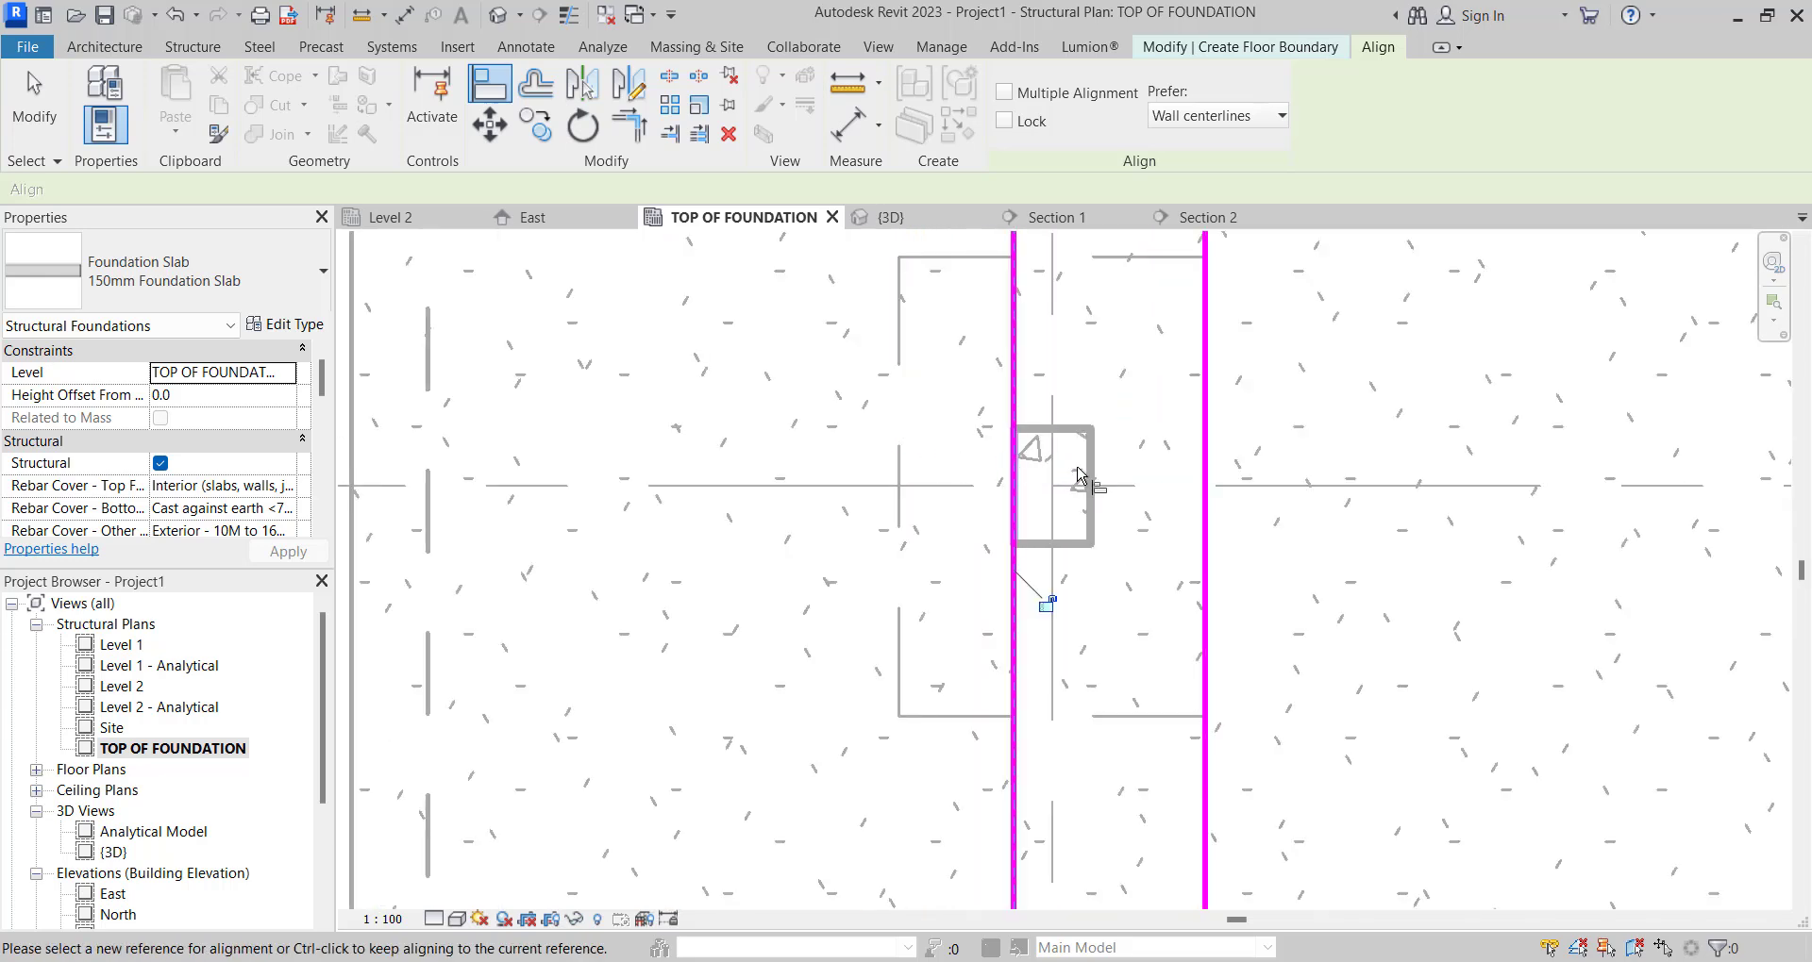
left_click(1090, 483)
left_click(1211, 465)
scroll(959, 477, "down", 6)
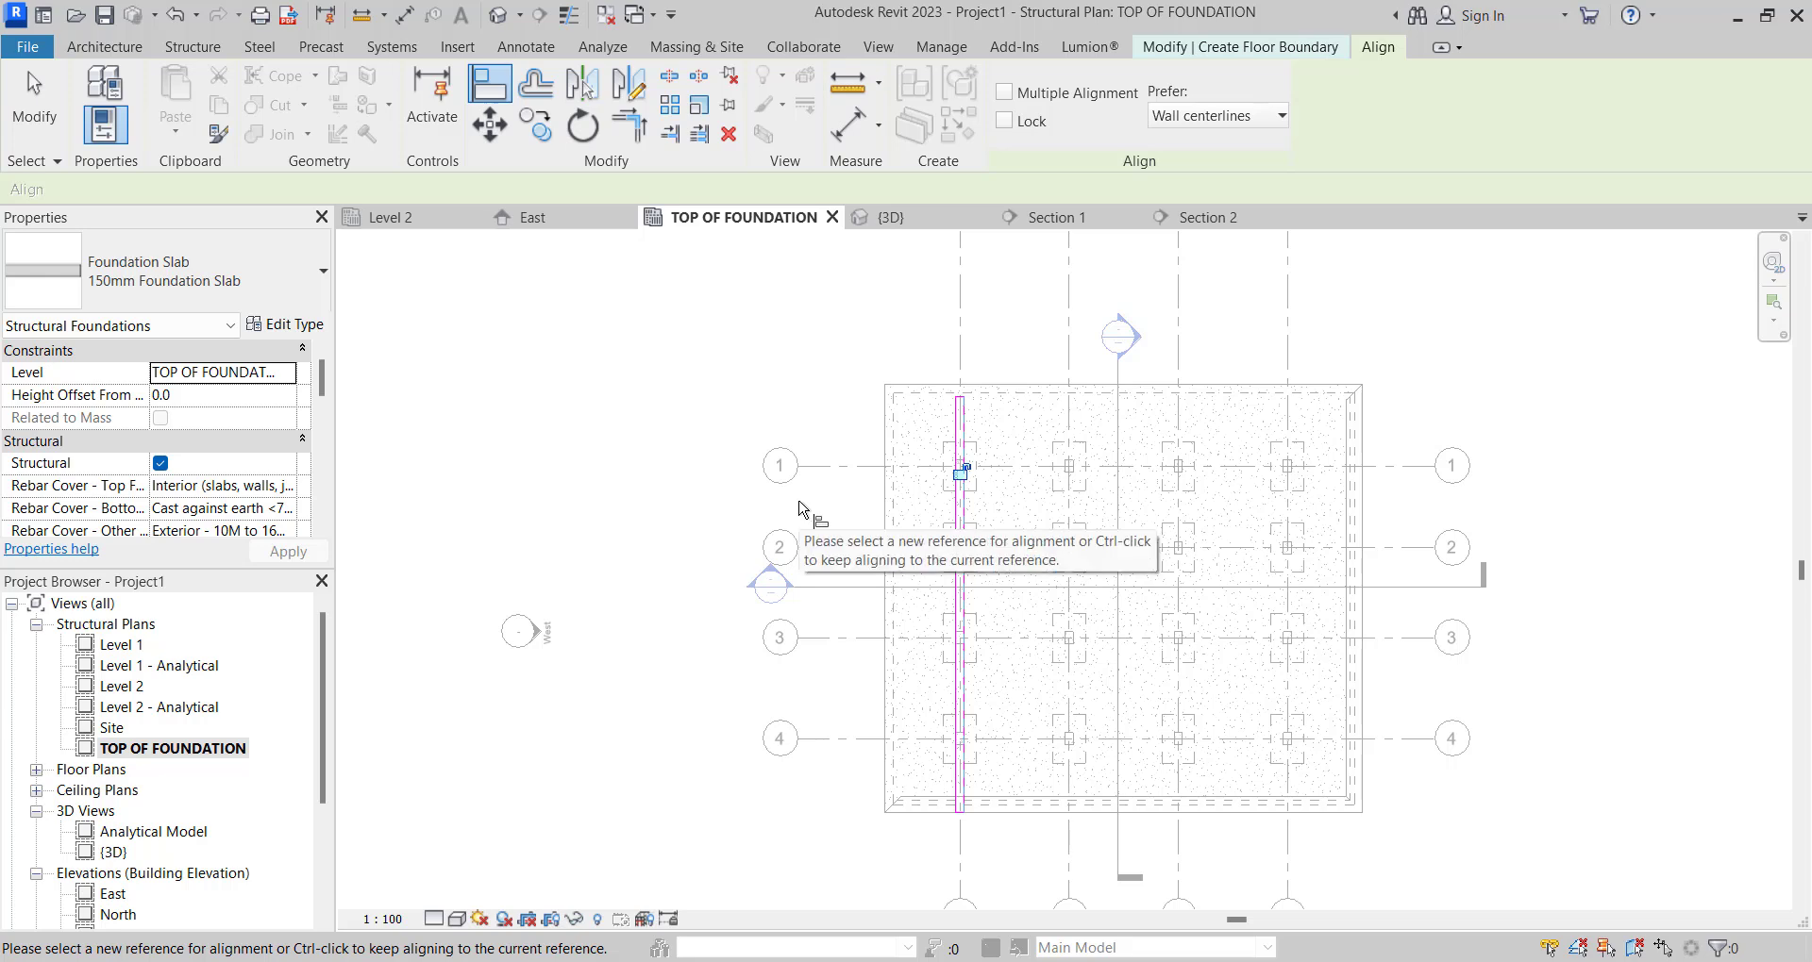
Align the strip boundary's short end beyond grid 4 with the inner line of the raft's slab edge.
scroll(944, 406, "up", 2)
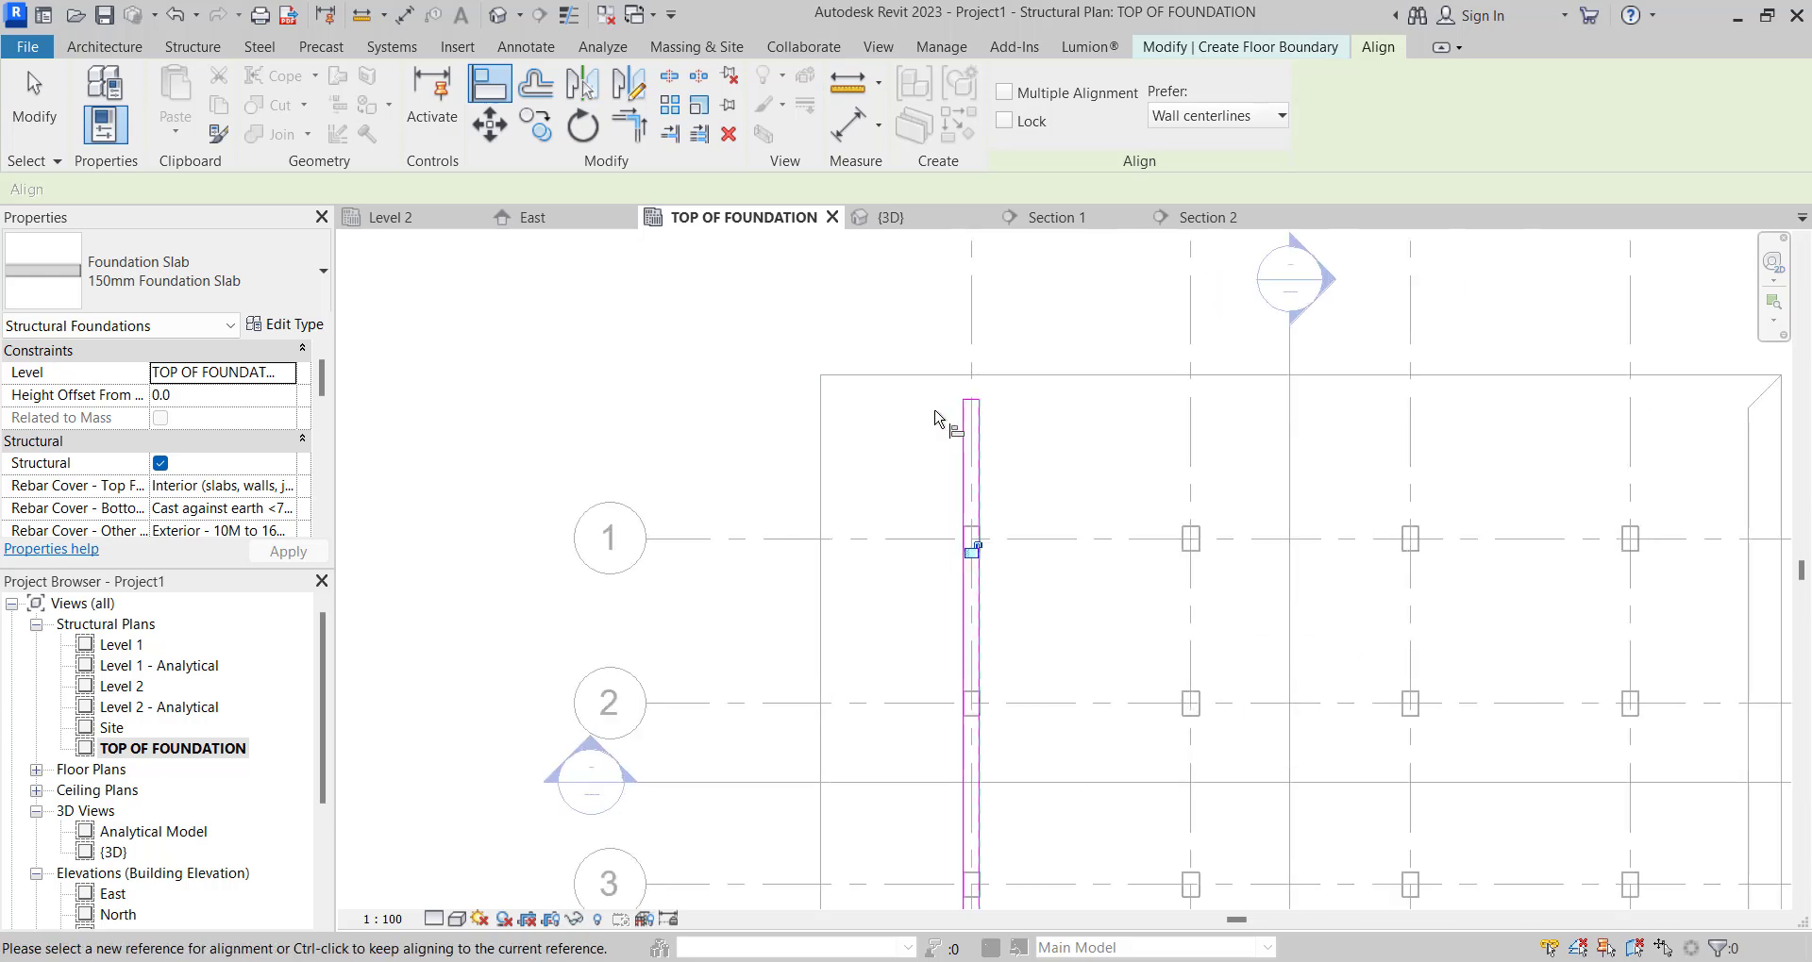
scroll(937, 418, "down", 3)
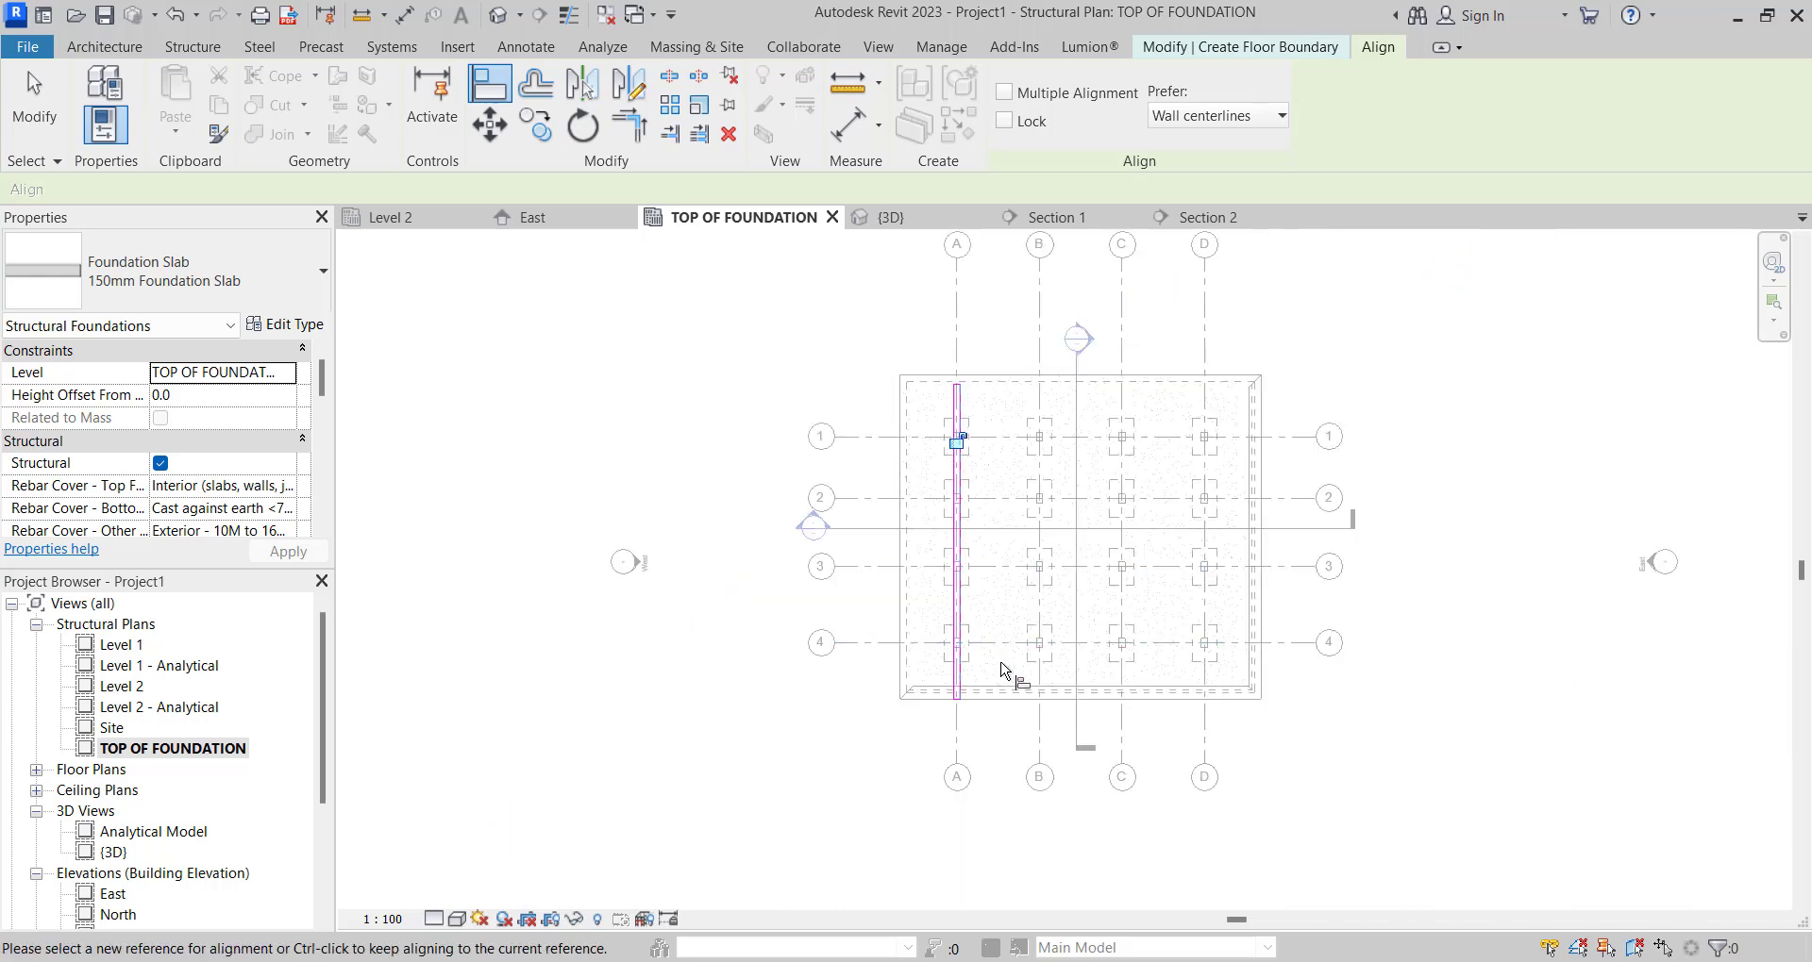
scroll(1003, 670, "up", 3)
left_click(936, 731)
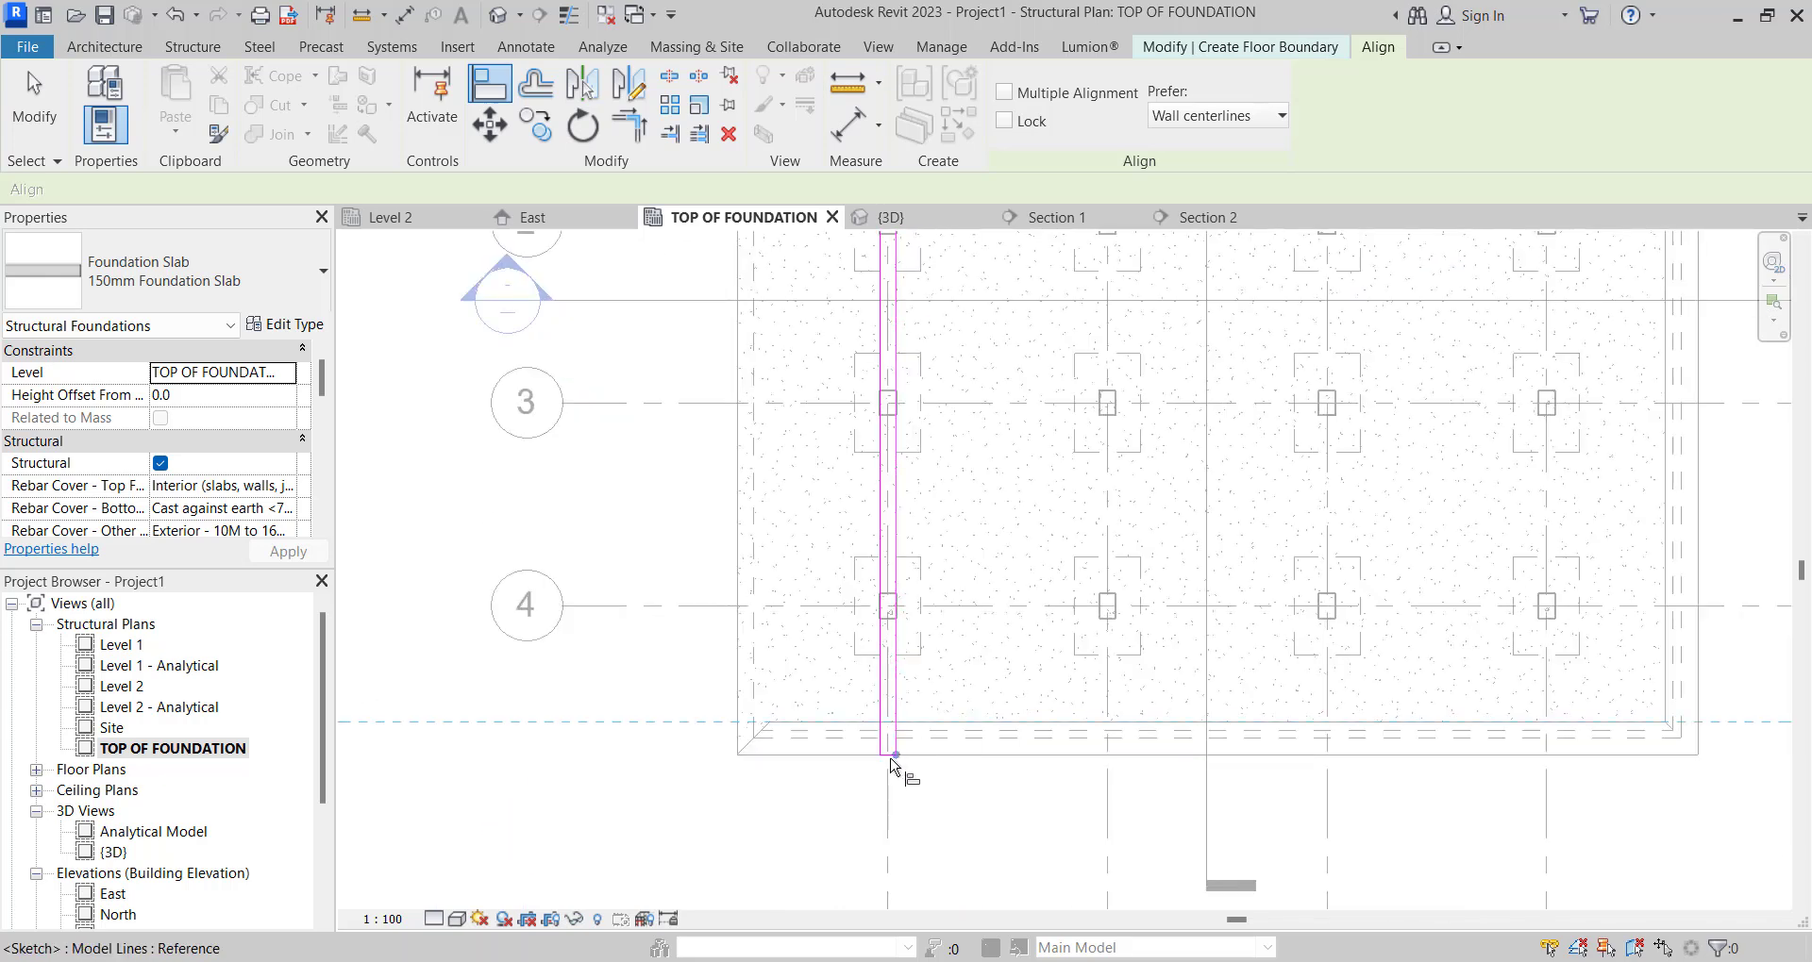
scroll(892, 762, "up", 1)
left_click(893, 755)
scroll(897, 745, "down", 2)
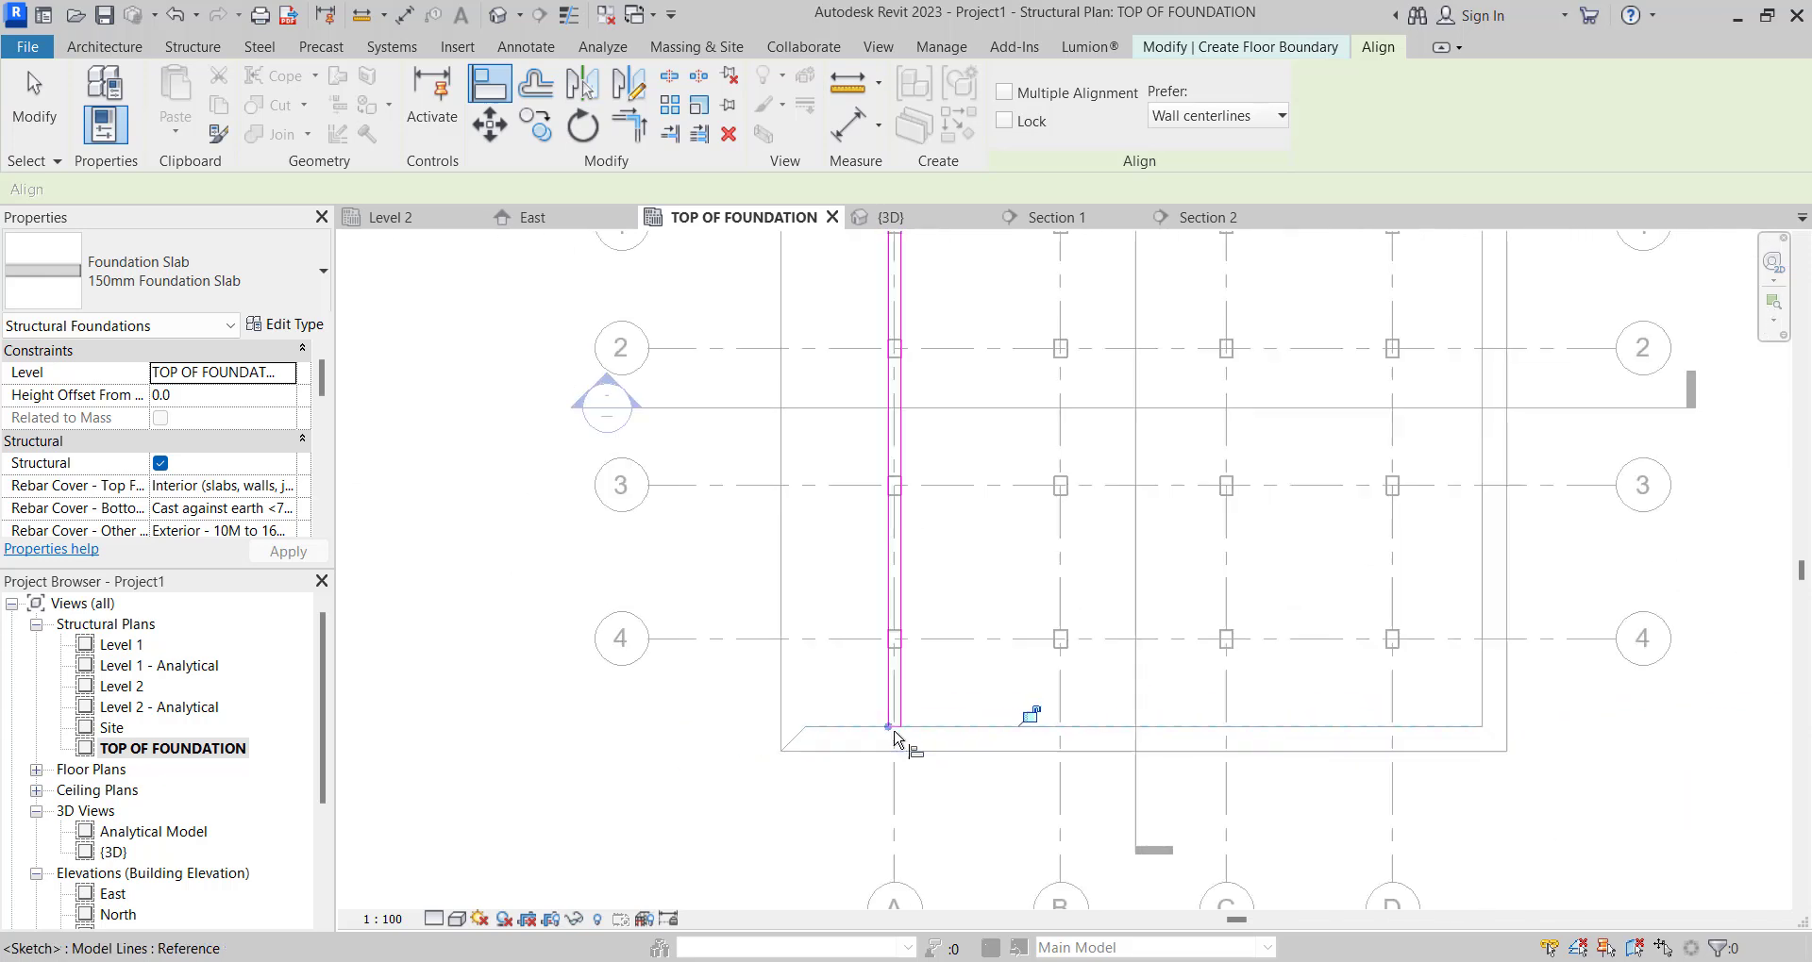
scroll(894, 738, "down", 4)
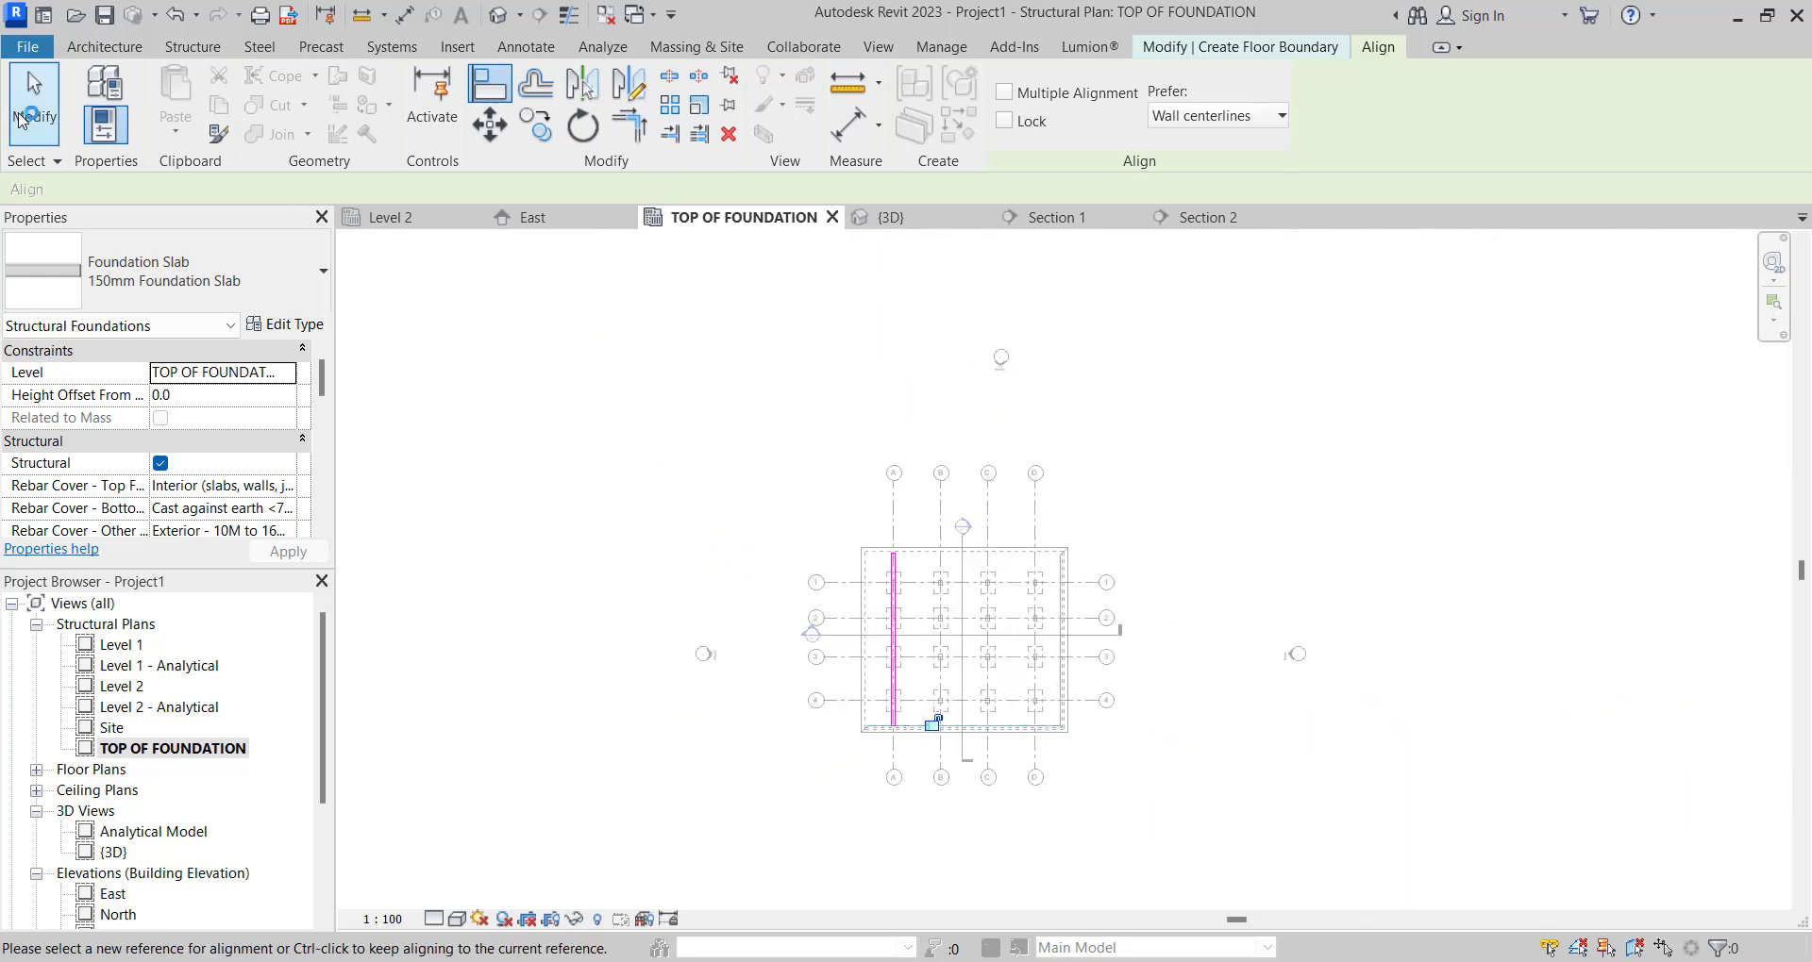
left_click(34, 104)
Set the strip's type to 300mm Foundation Slab and finish its boundary sketch.
scroll(887, 576, "up", 2)
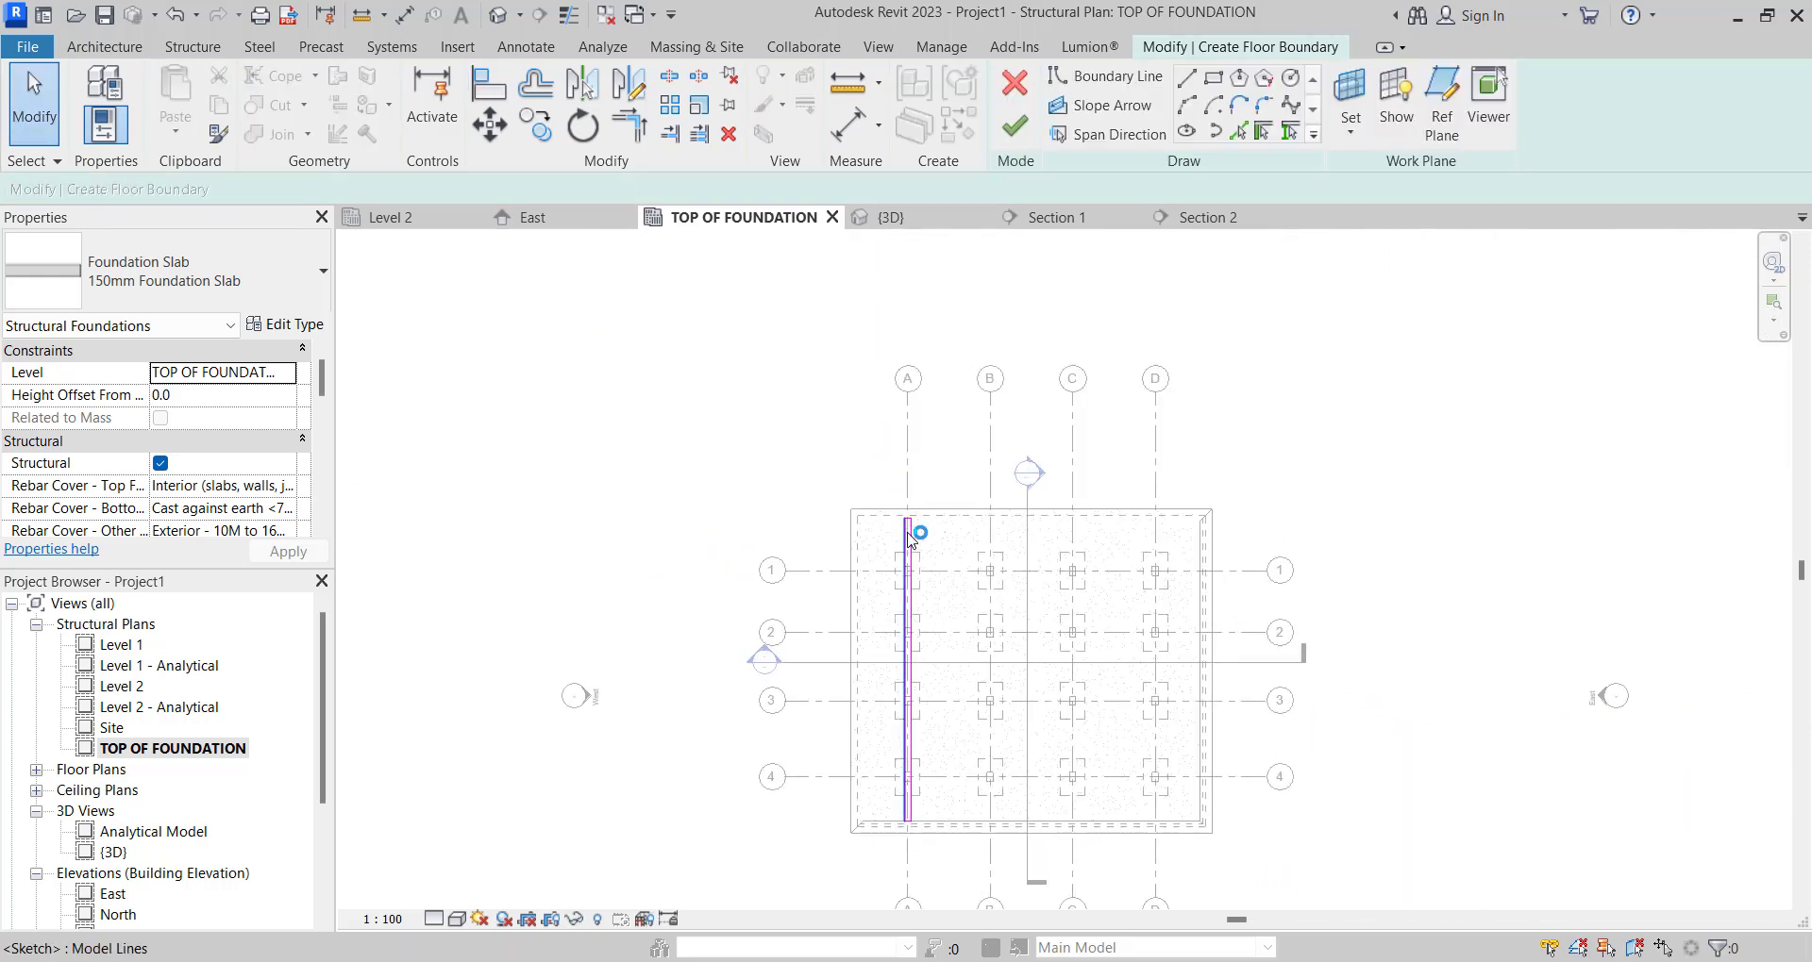
scroll(908, 540, "up", 1)
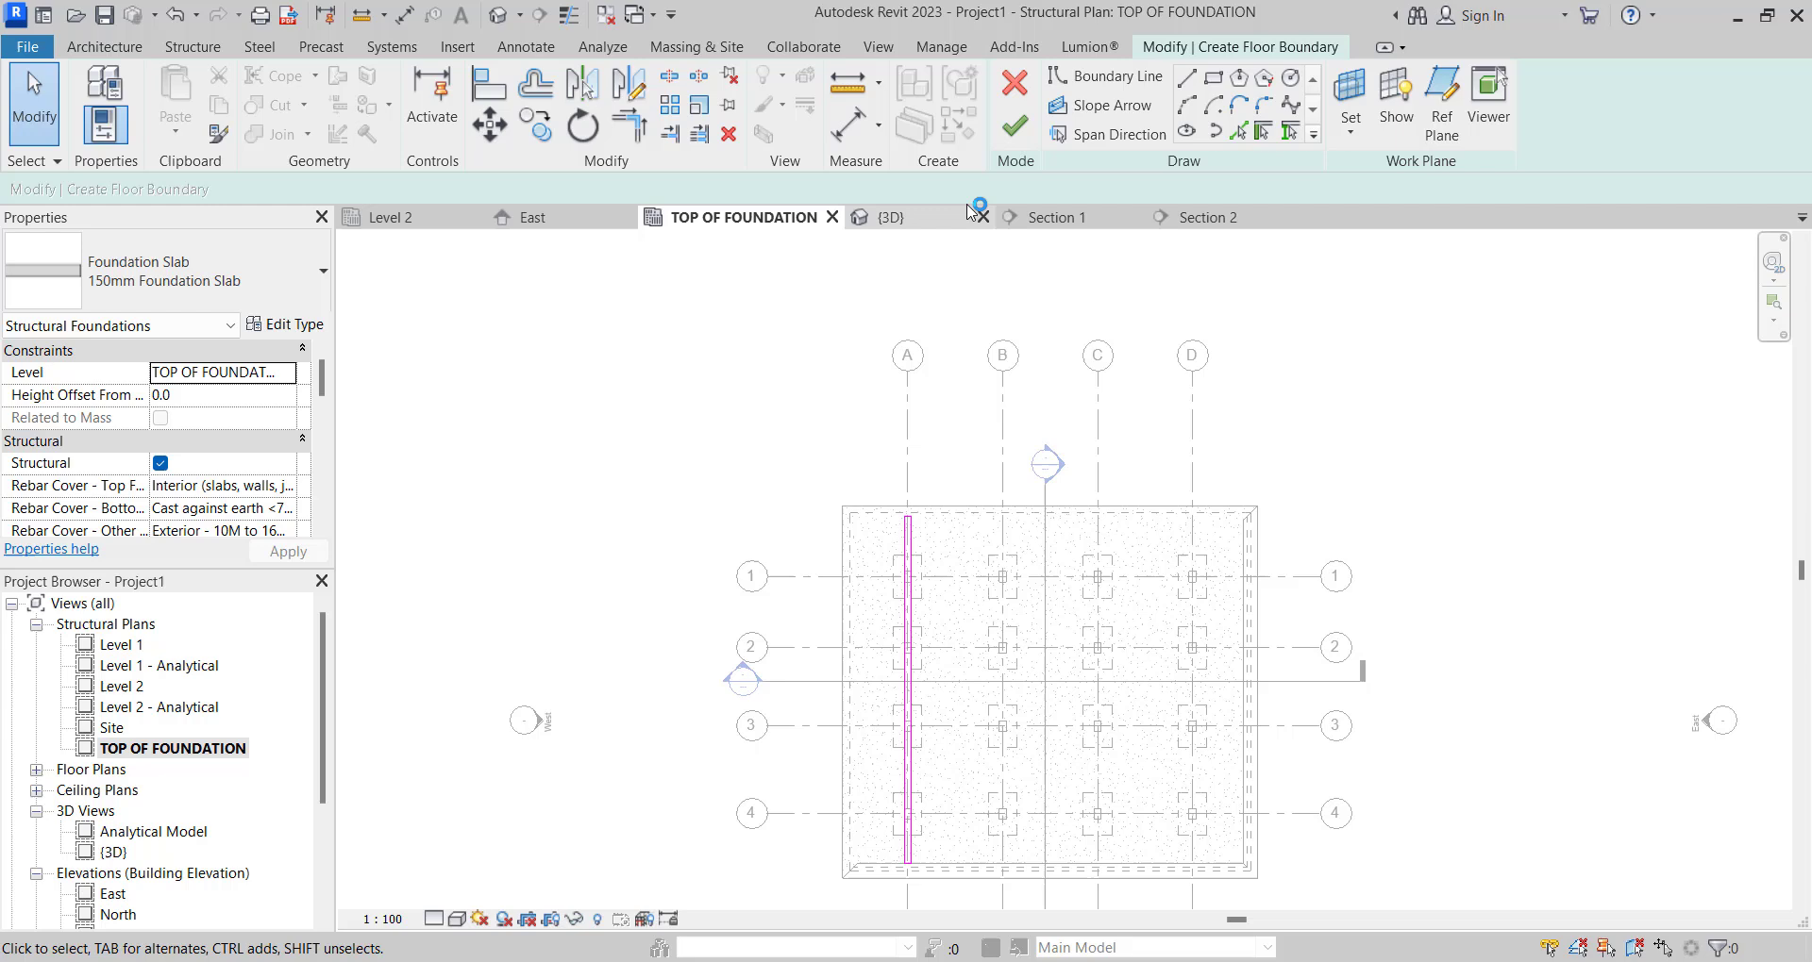
left_click(160, 273)
left_click(142, 528)
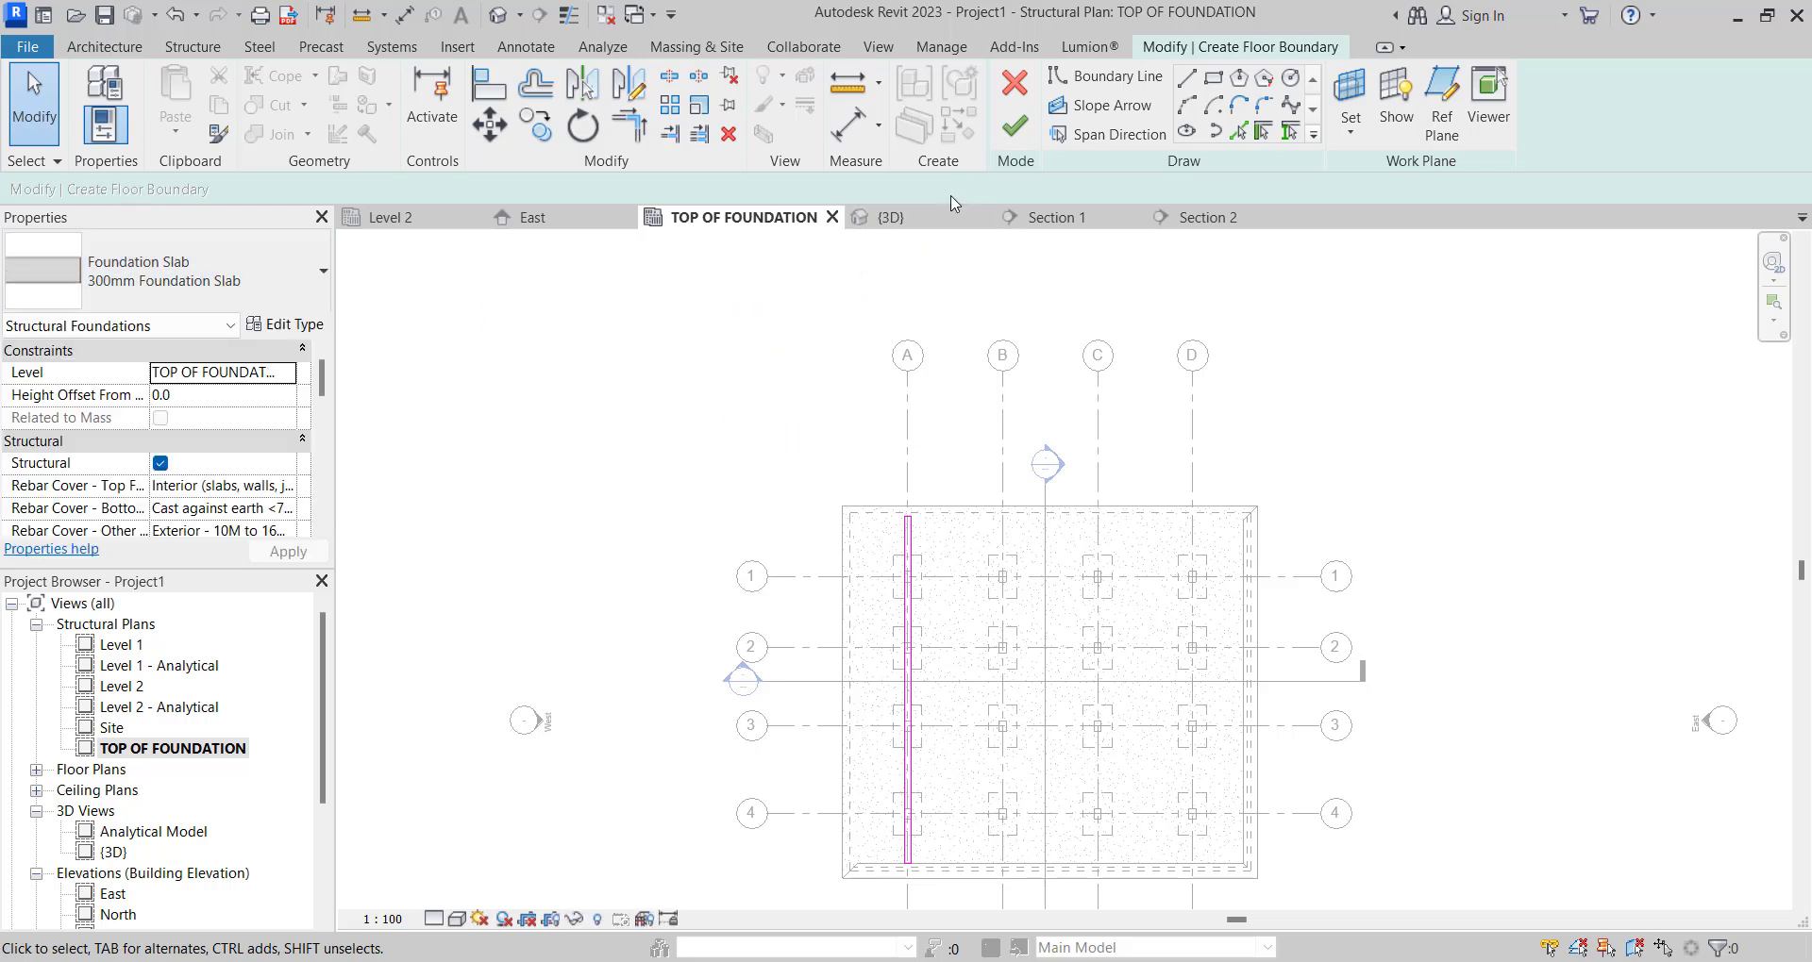
left_click(1015, 132)
left_click(769, 421)
Inspect the new strip slab along grid A in the plan and open the {3D} view.
scroll(769, 421, "down", 2)
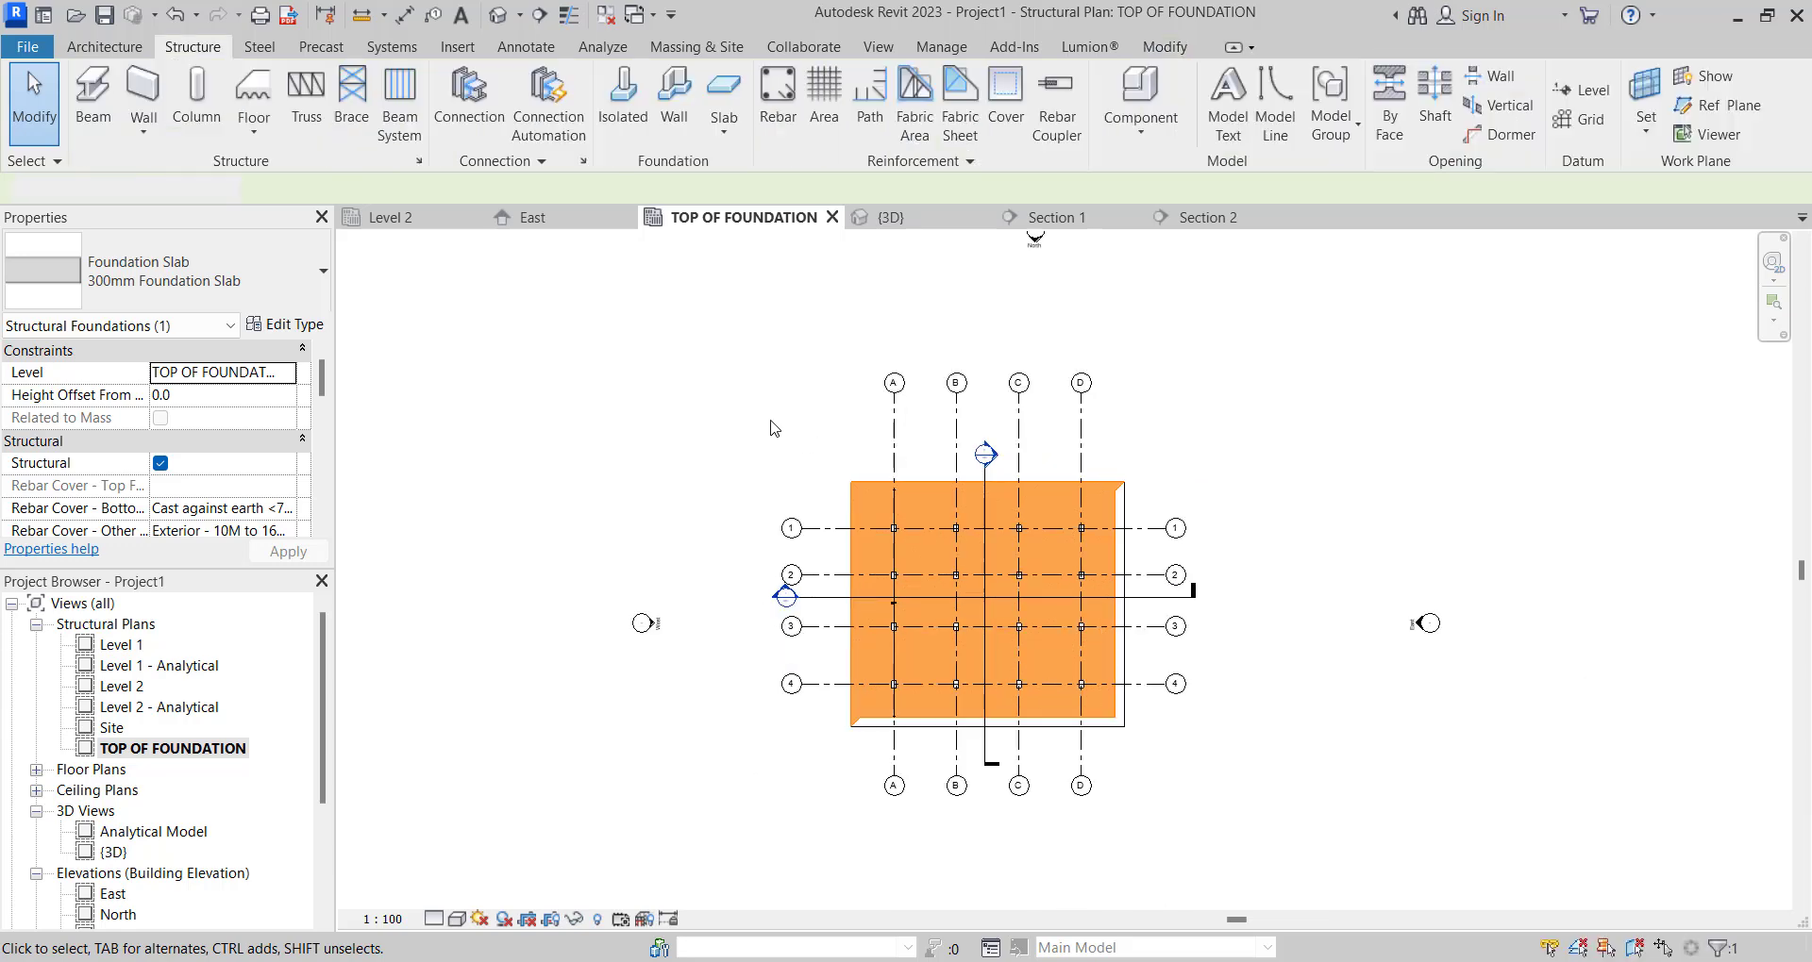
scroll(912, 490, "up", 3)
scroll(877, 495, "down", 1)
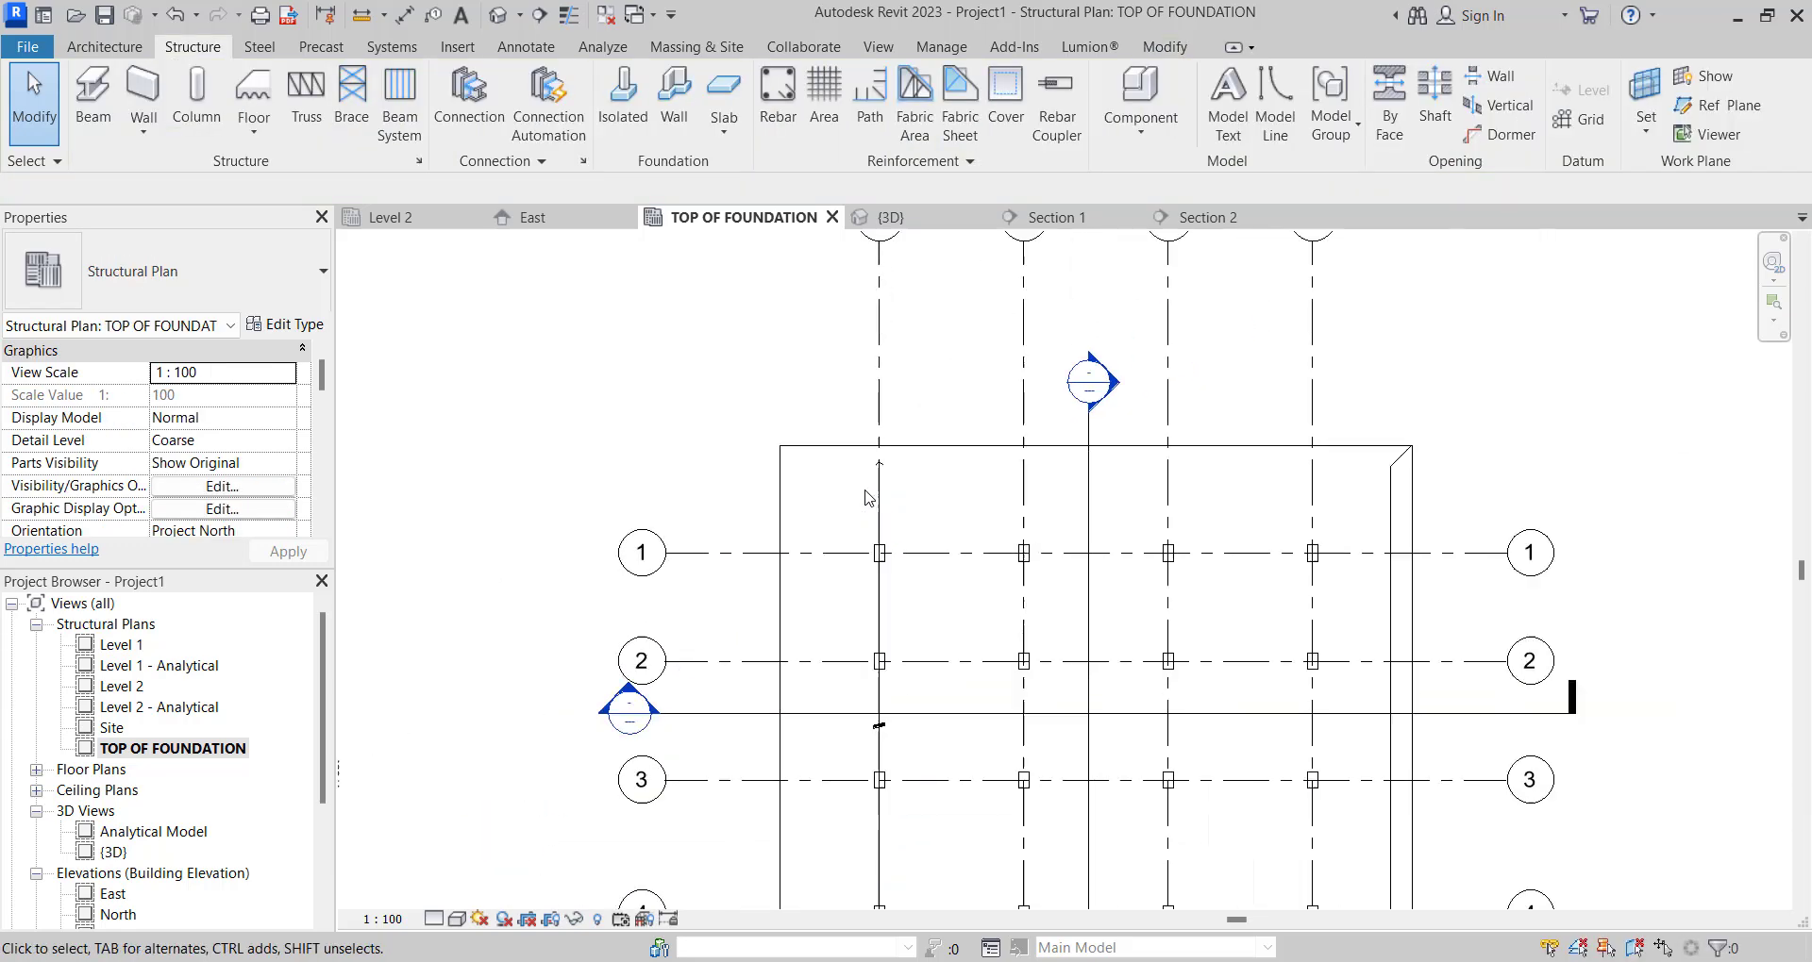
left_click(875, 213)
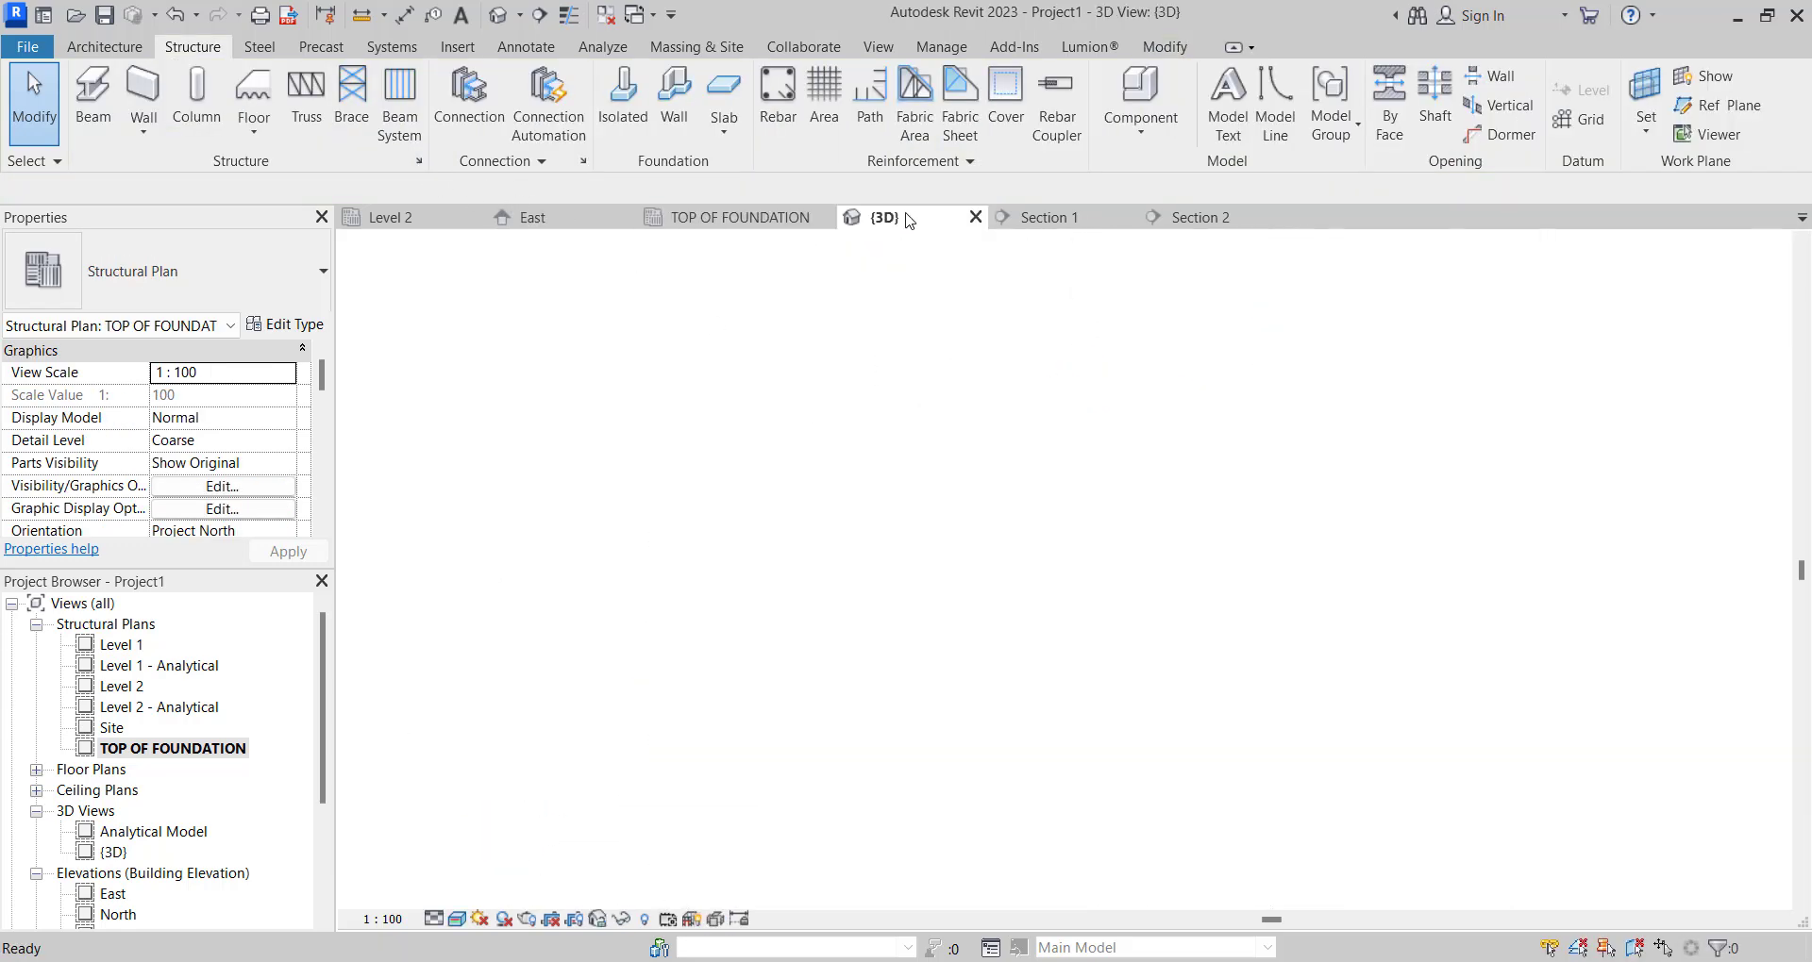
Examine the grid A strip from beneath the raft in 3D, and return to the TOP OF FOUNDATION plan.
scroll(1343, 734, "up", 5)
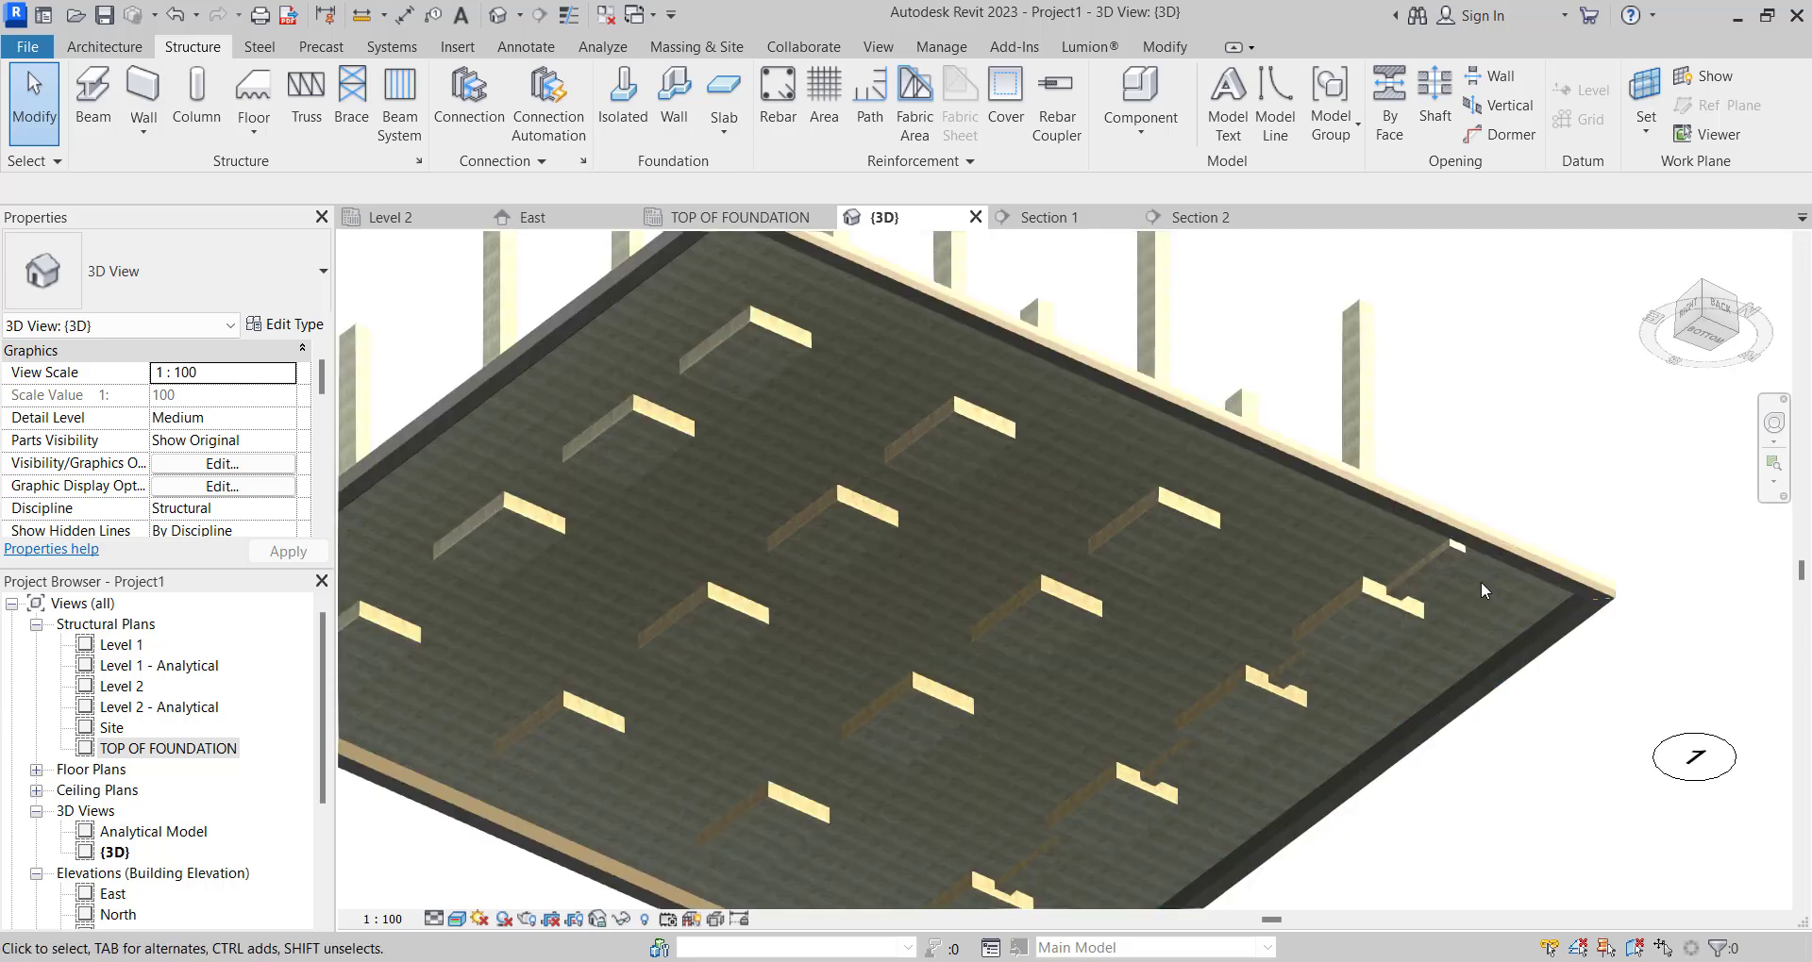
scroll(1462, 555, "down", 5)
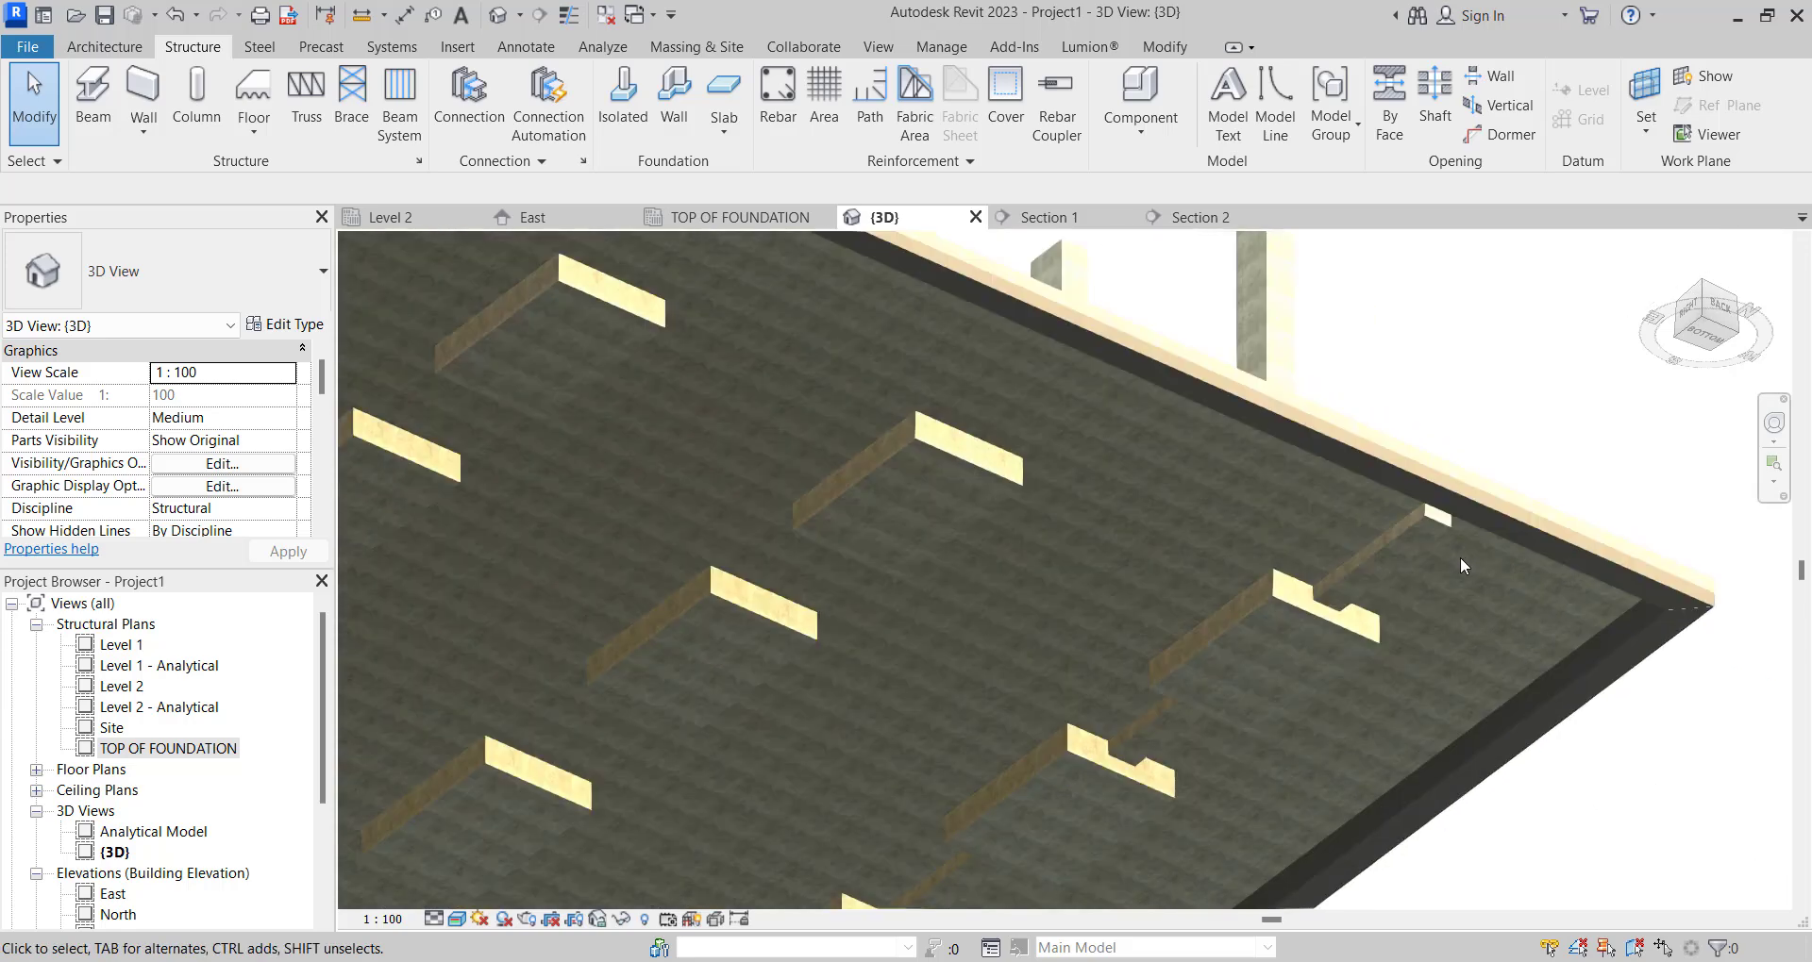
middle_click_drag(1438, 580, 892, 833, "shift")
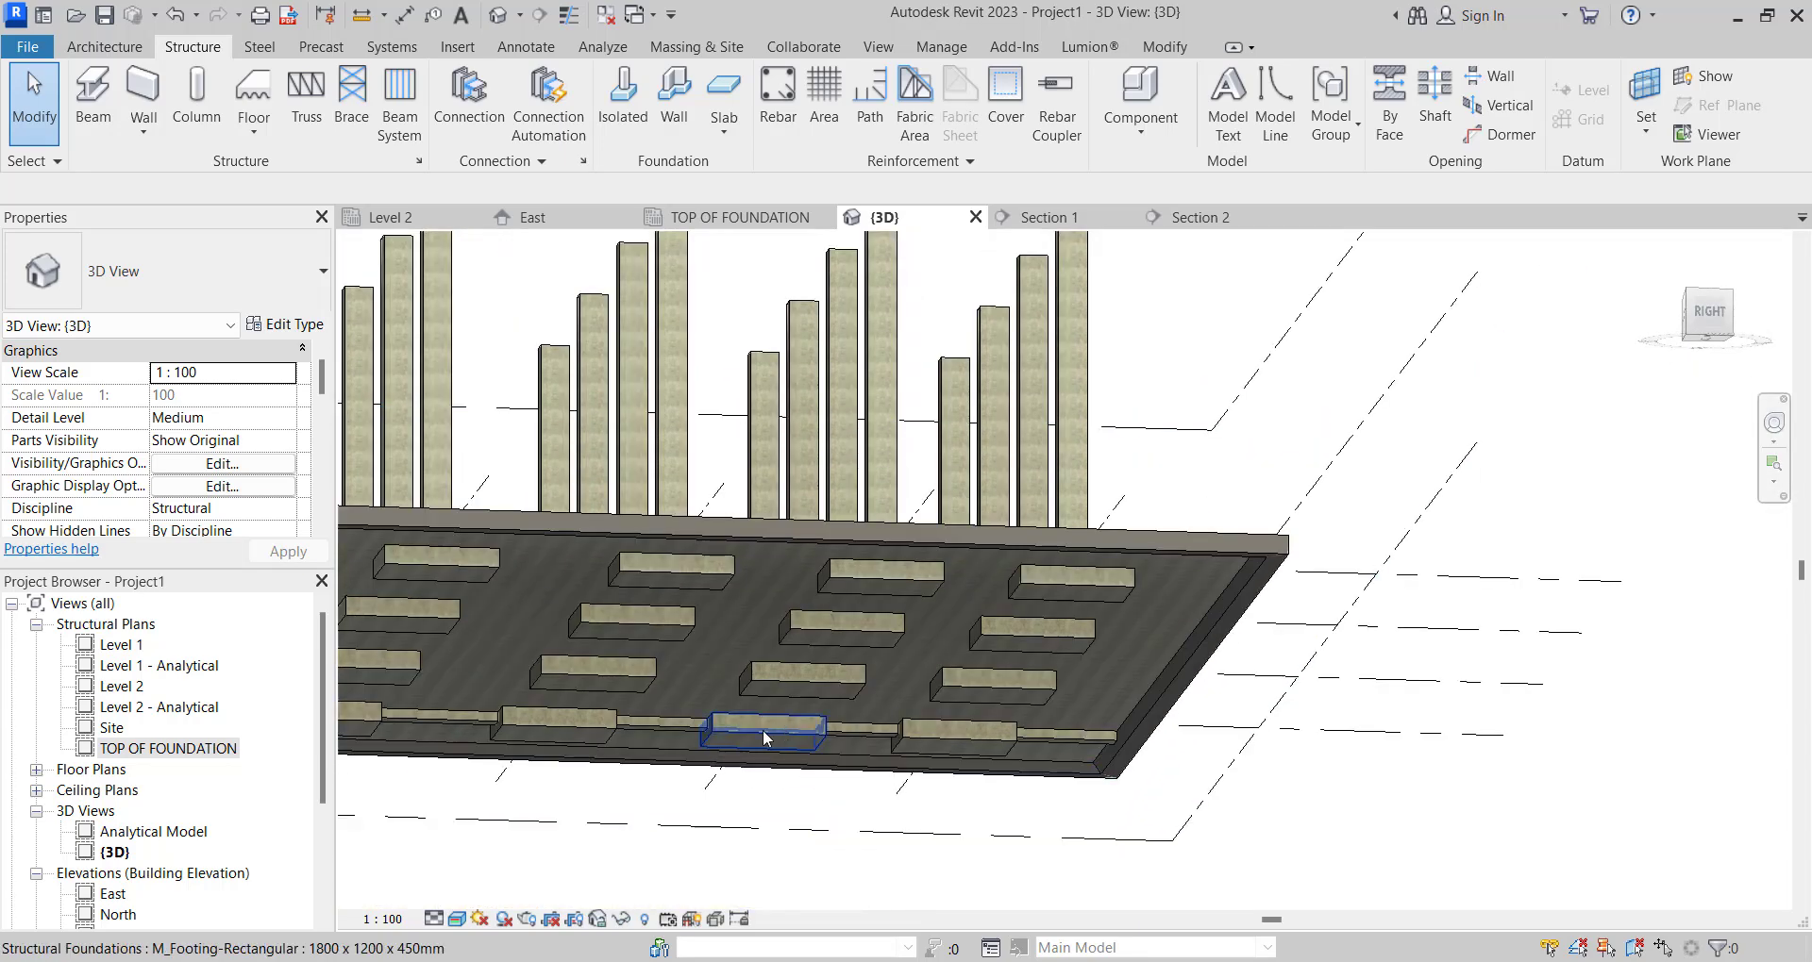
double_click(170, 748)
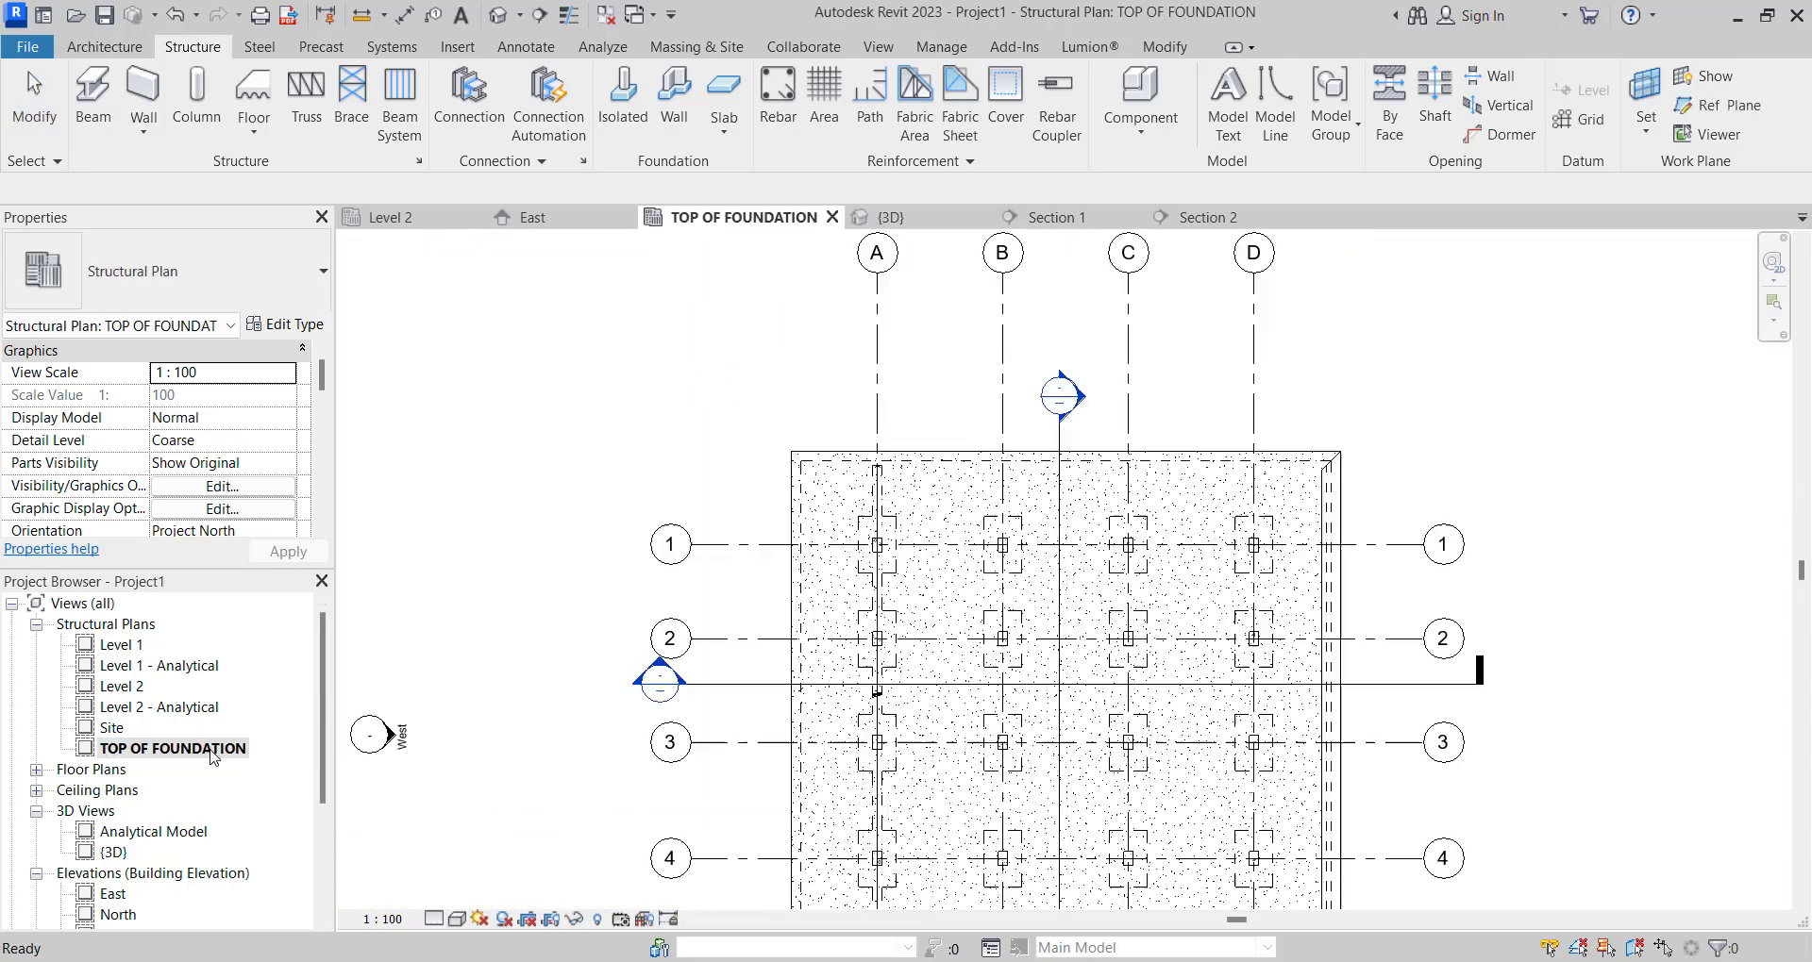
Copy the grid A strip slab onto grids B, C and D in one multiple copy, using the grid lines as reference points.
scroll(906, 443, "up", 4)
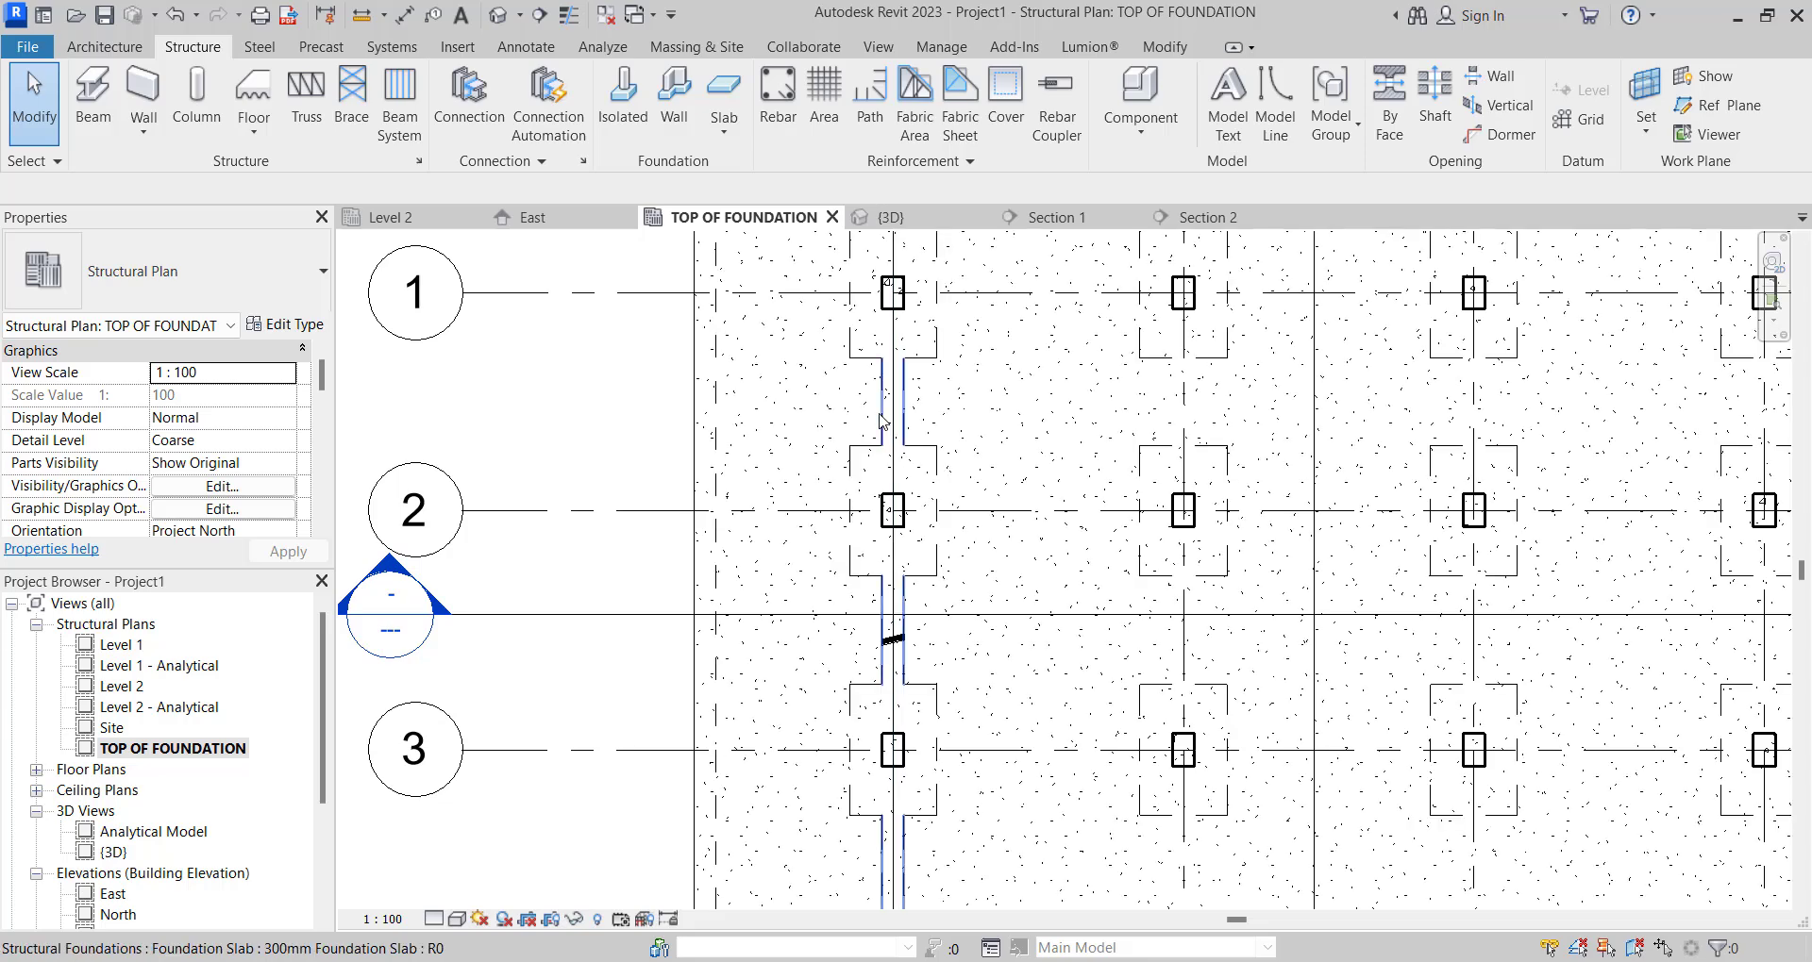
left_click(899, 438)
left_click(543, 140)
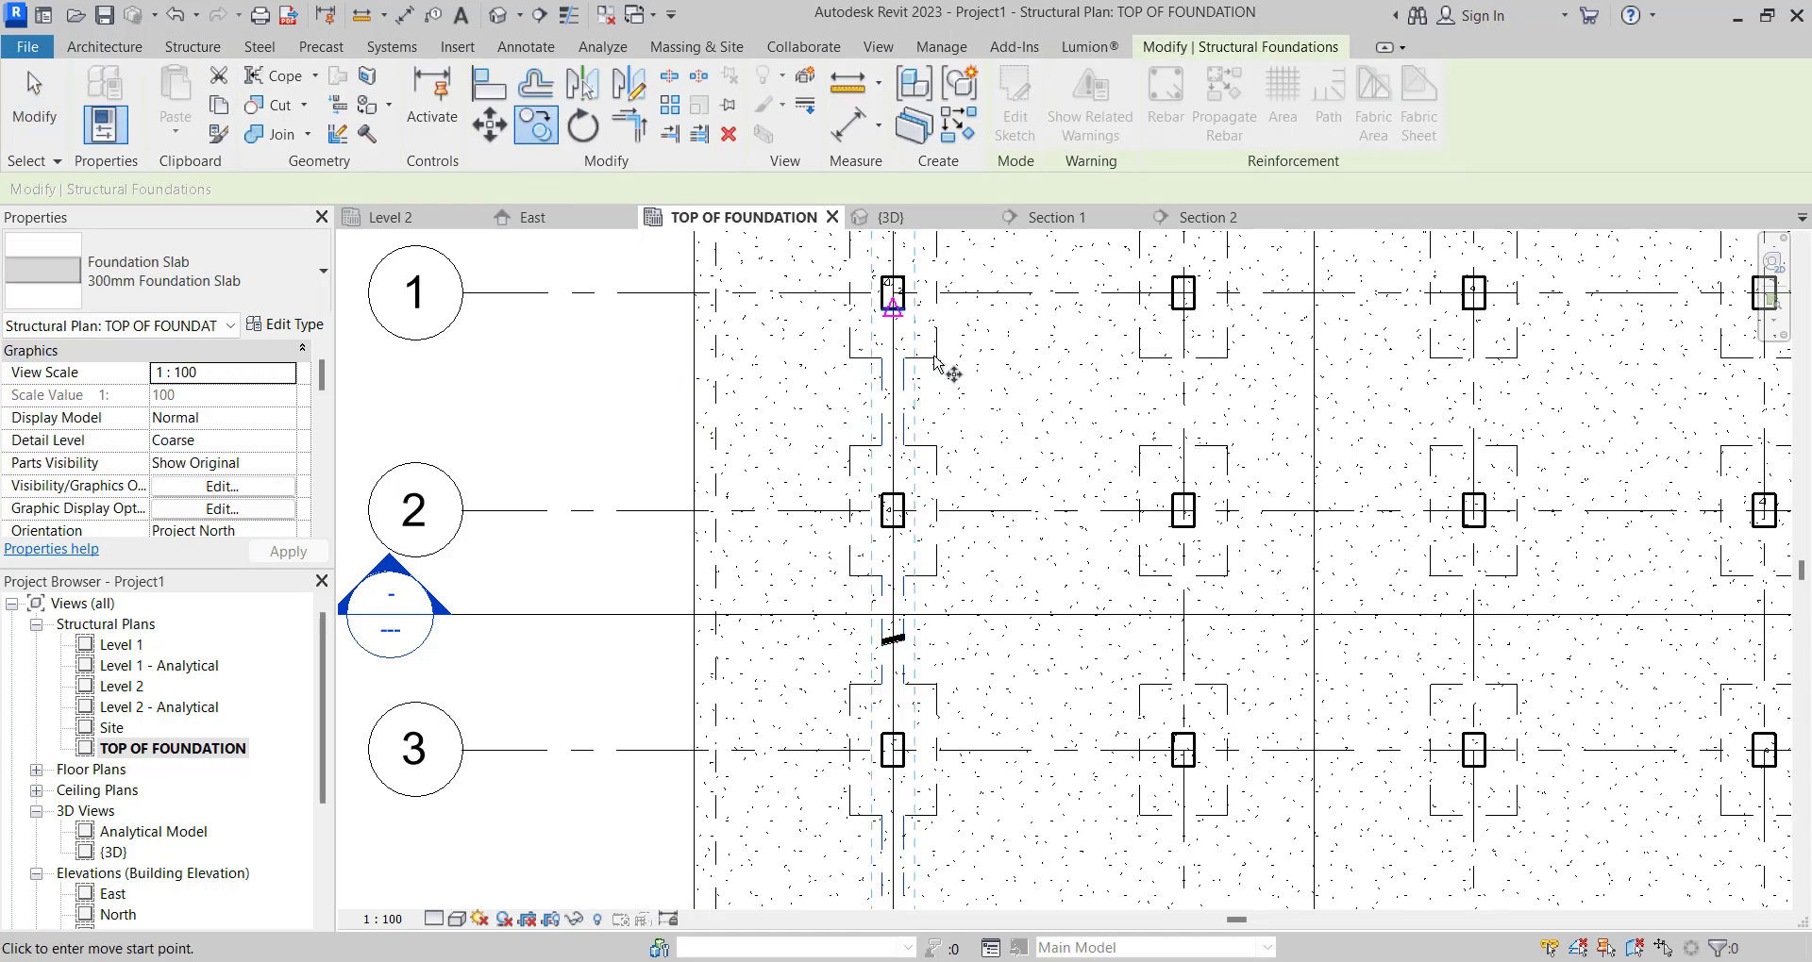
scroll(892, 404, "up", 2)
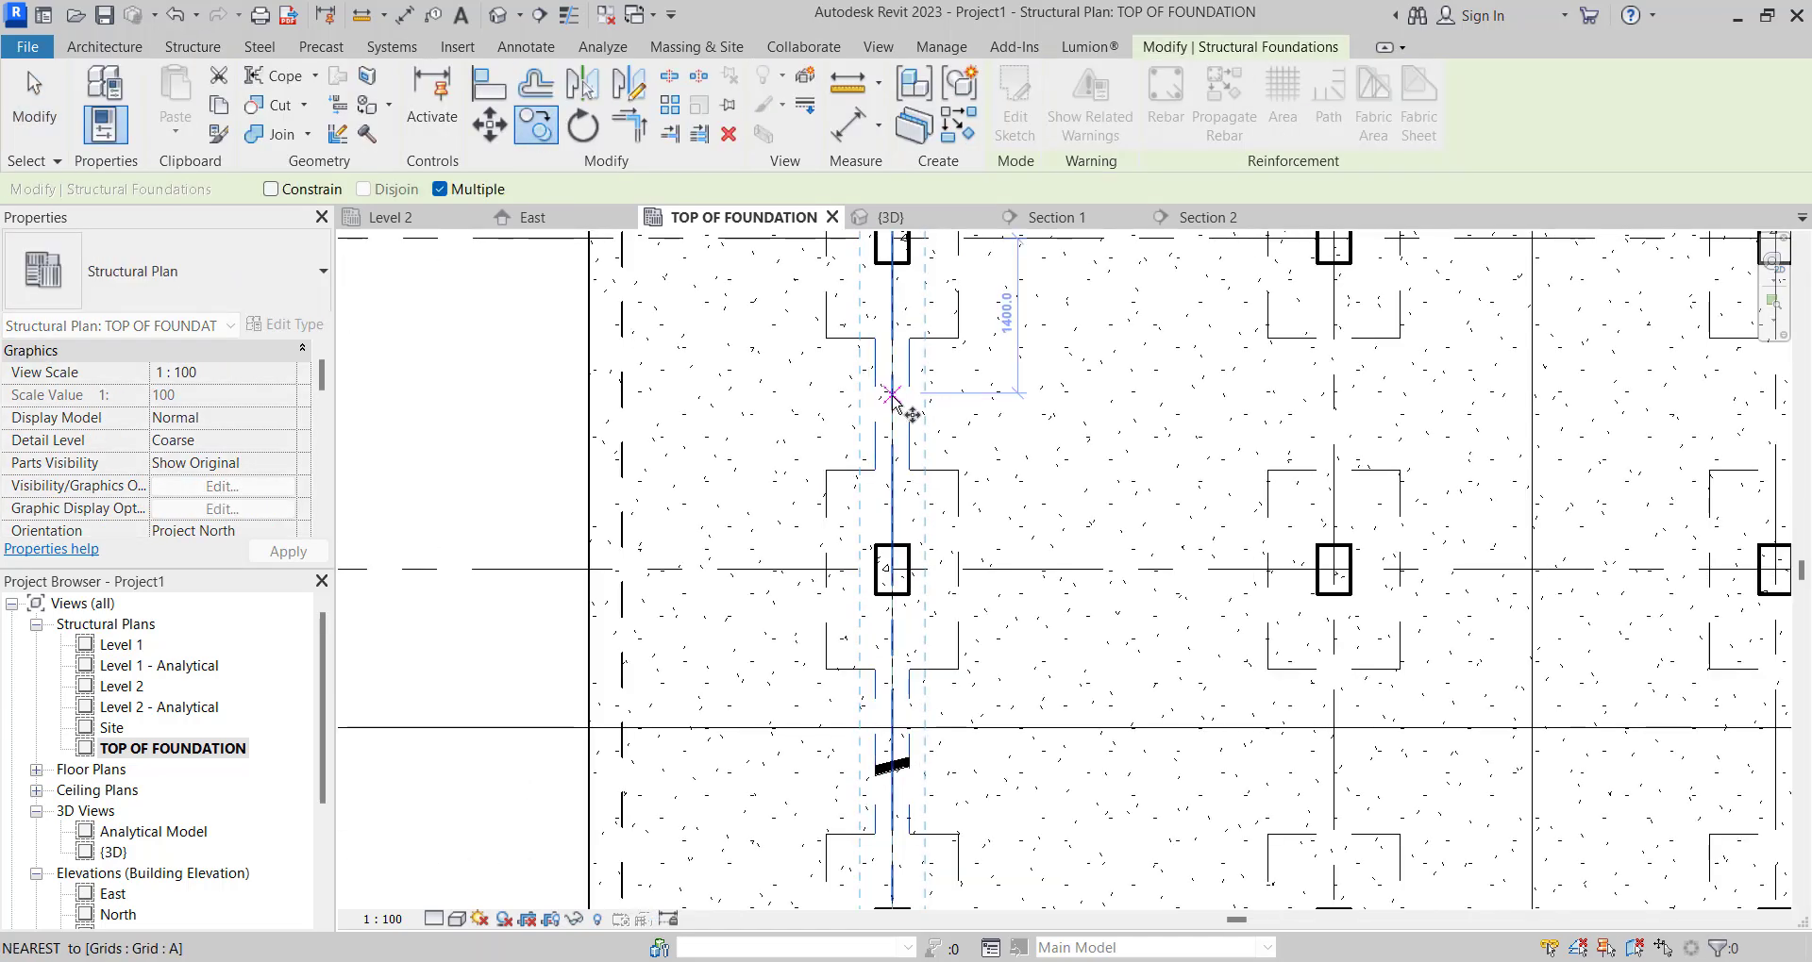
left_click(892, 399)
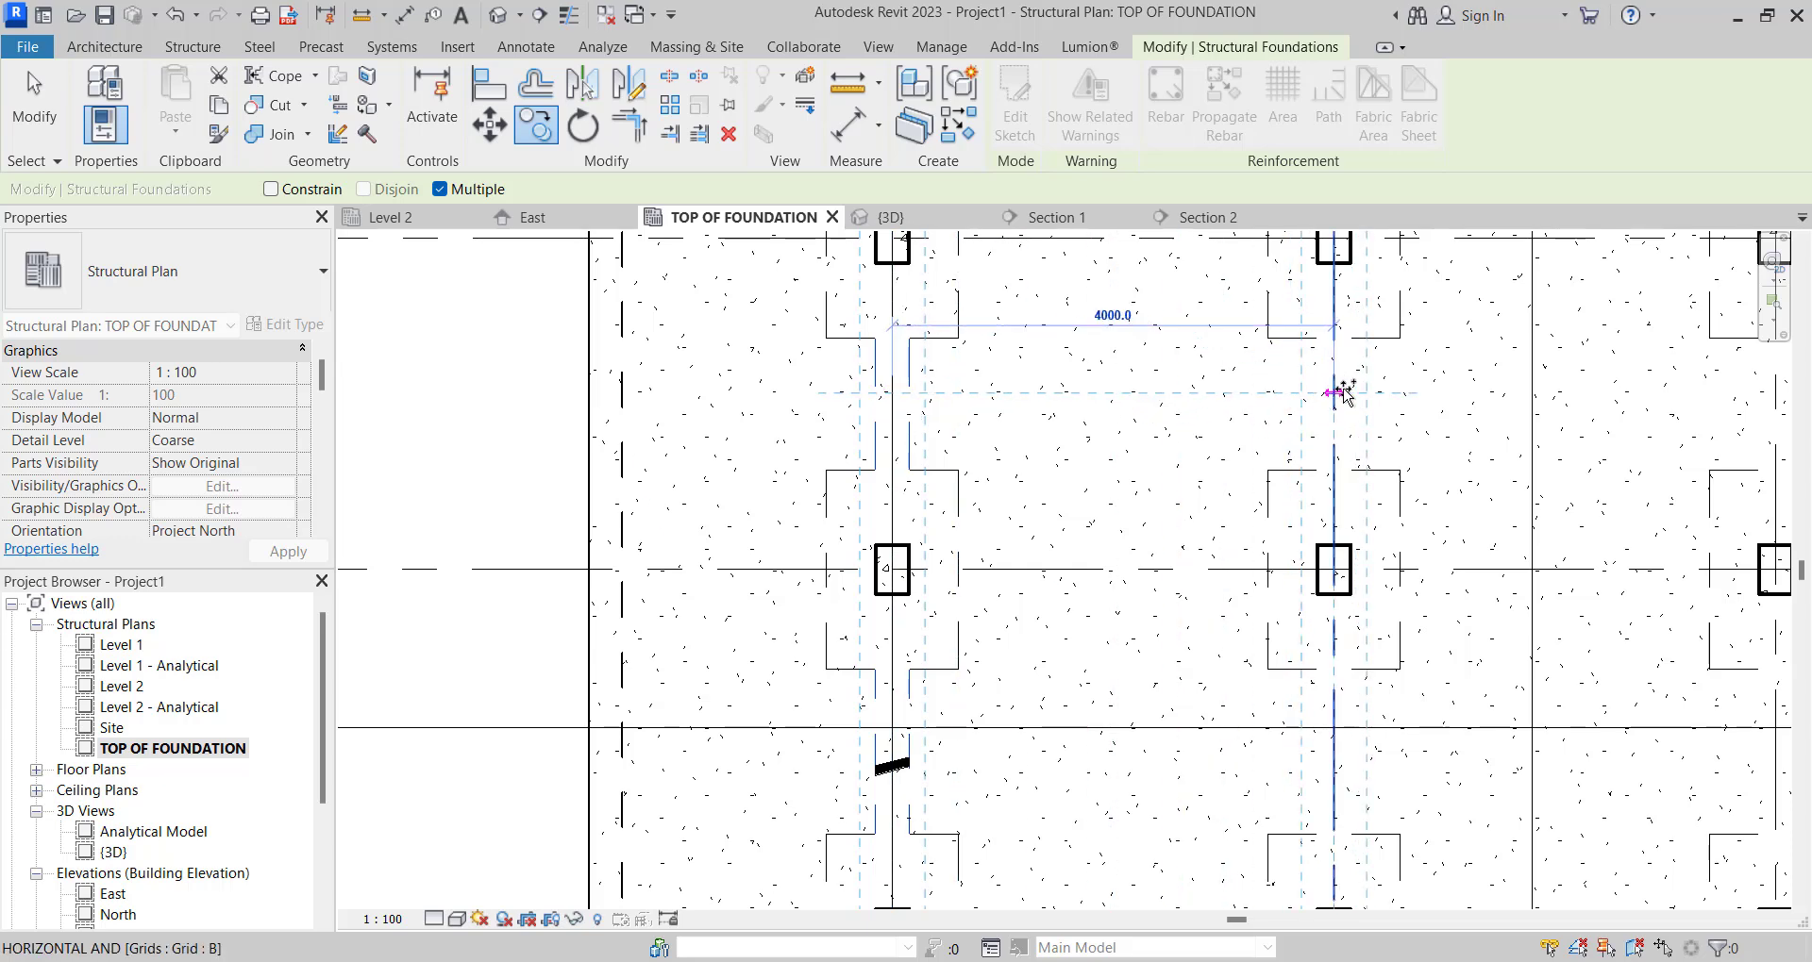
left_click(1343, 390)
scroll(1034, 366, "down", 2)
scroll(1128, 400, "down", 1)
scroll(1334, 381, "up", 1)
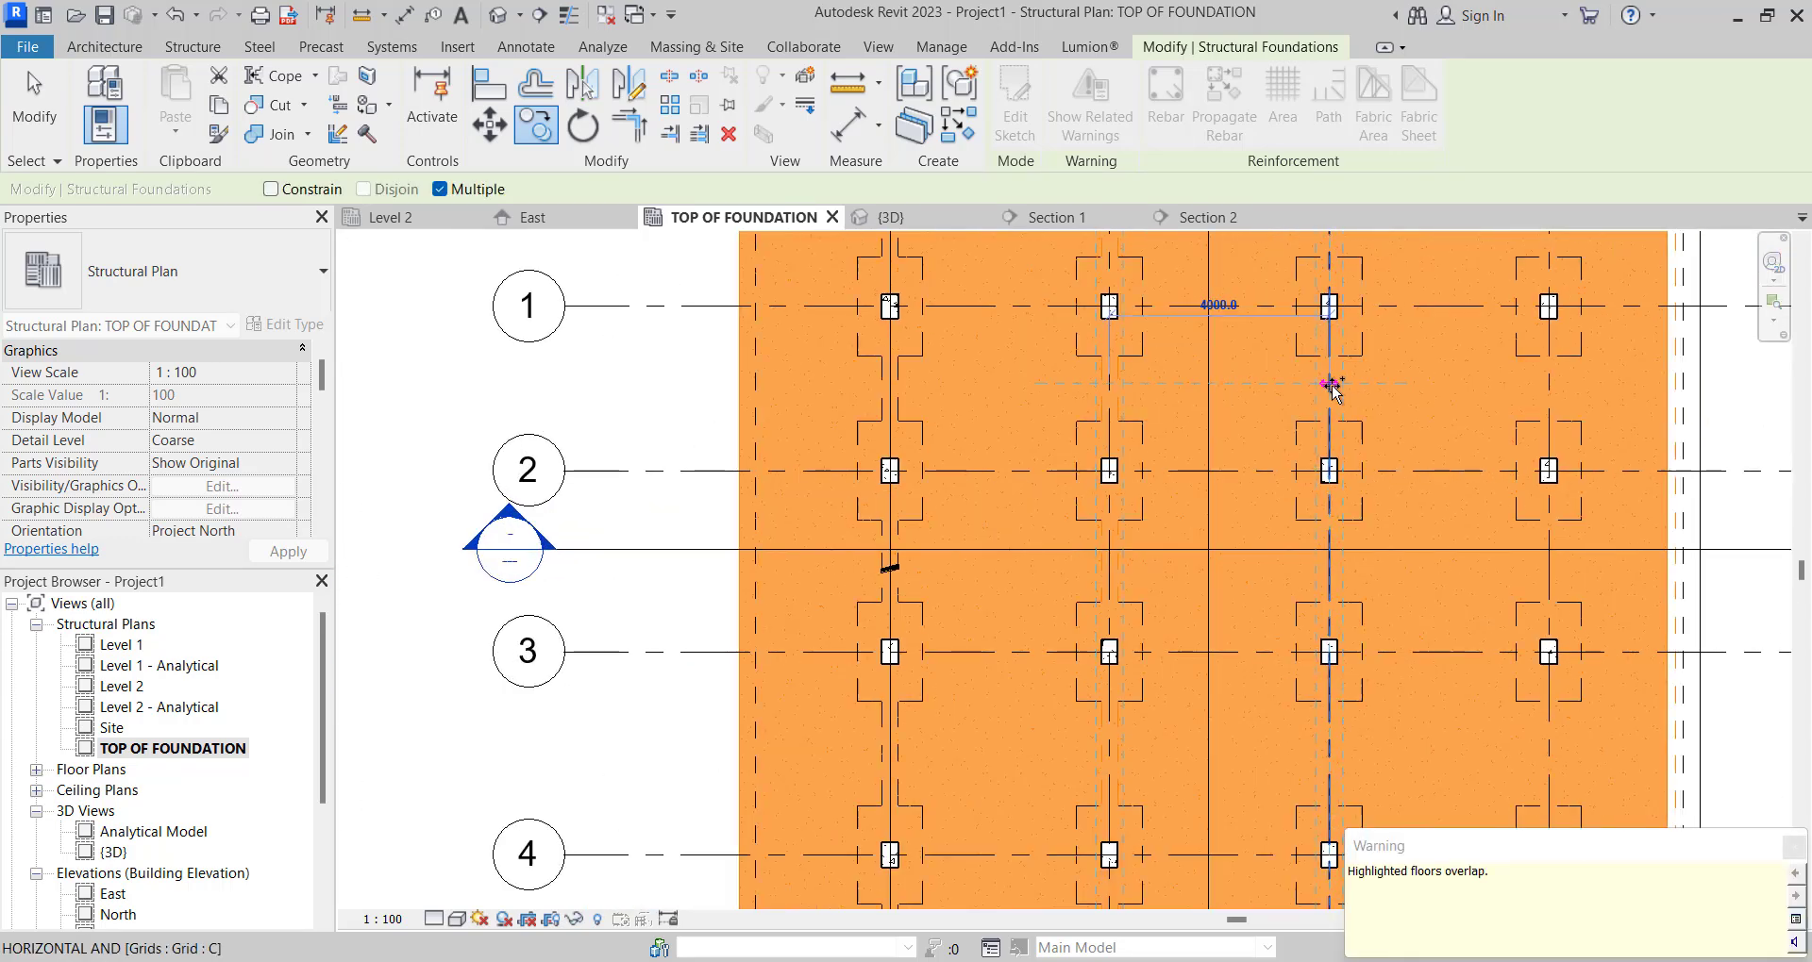
left_click(1448, 411)
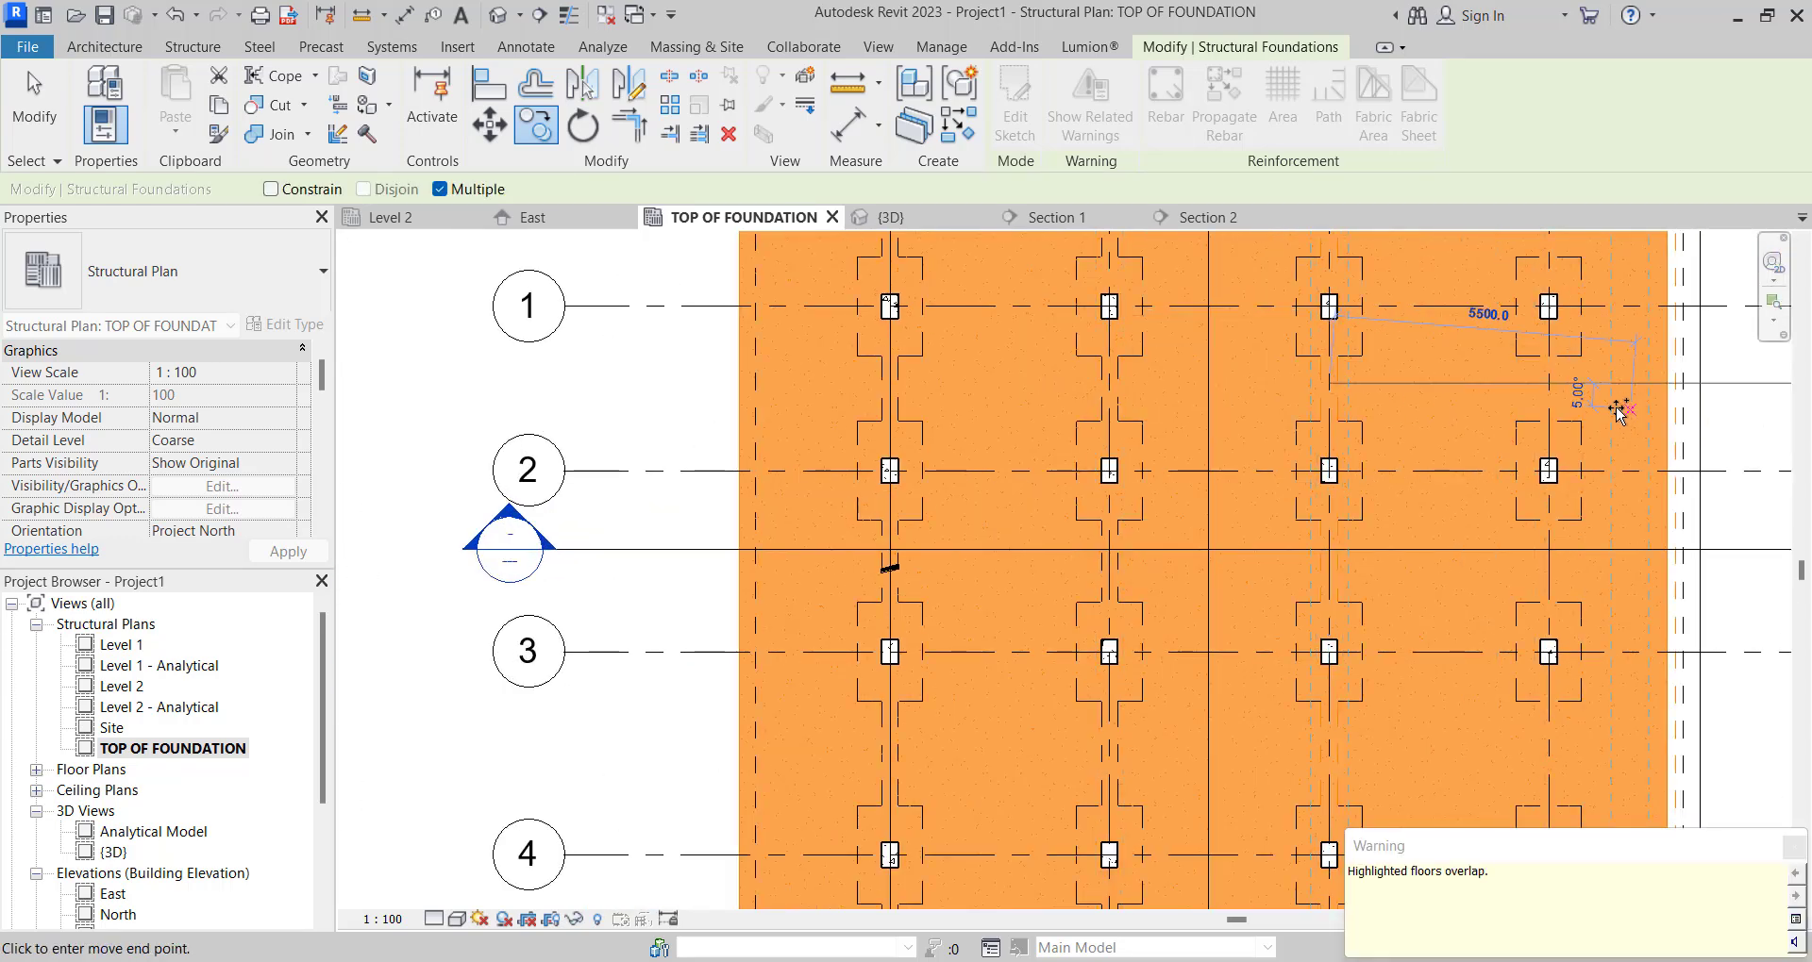
left_click(1553, 385)
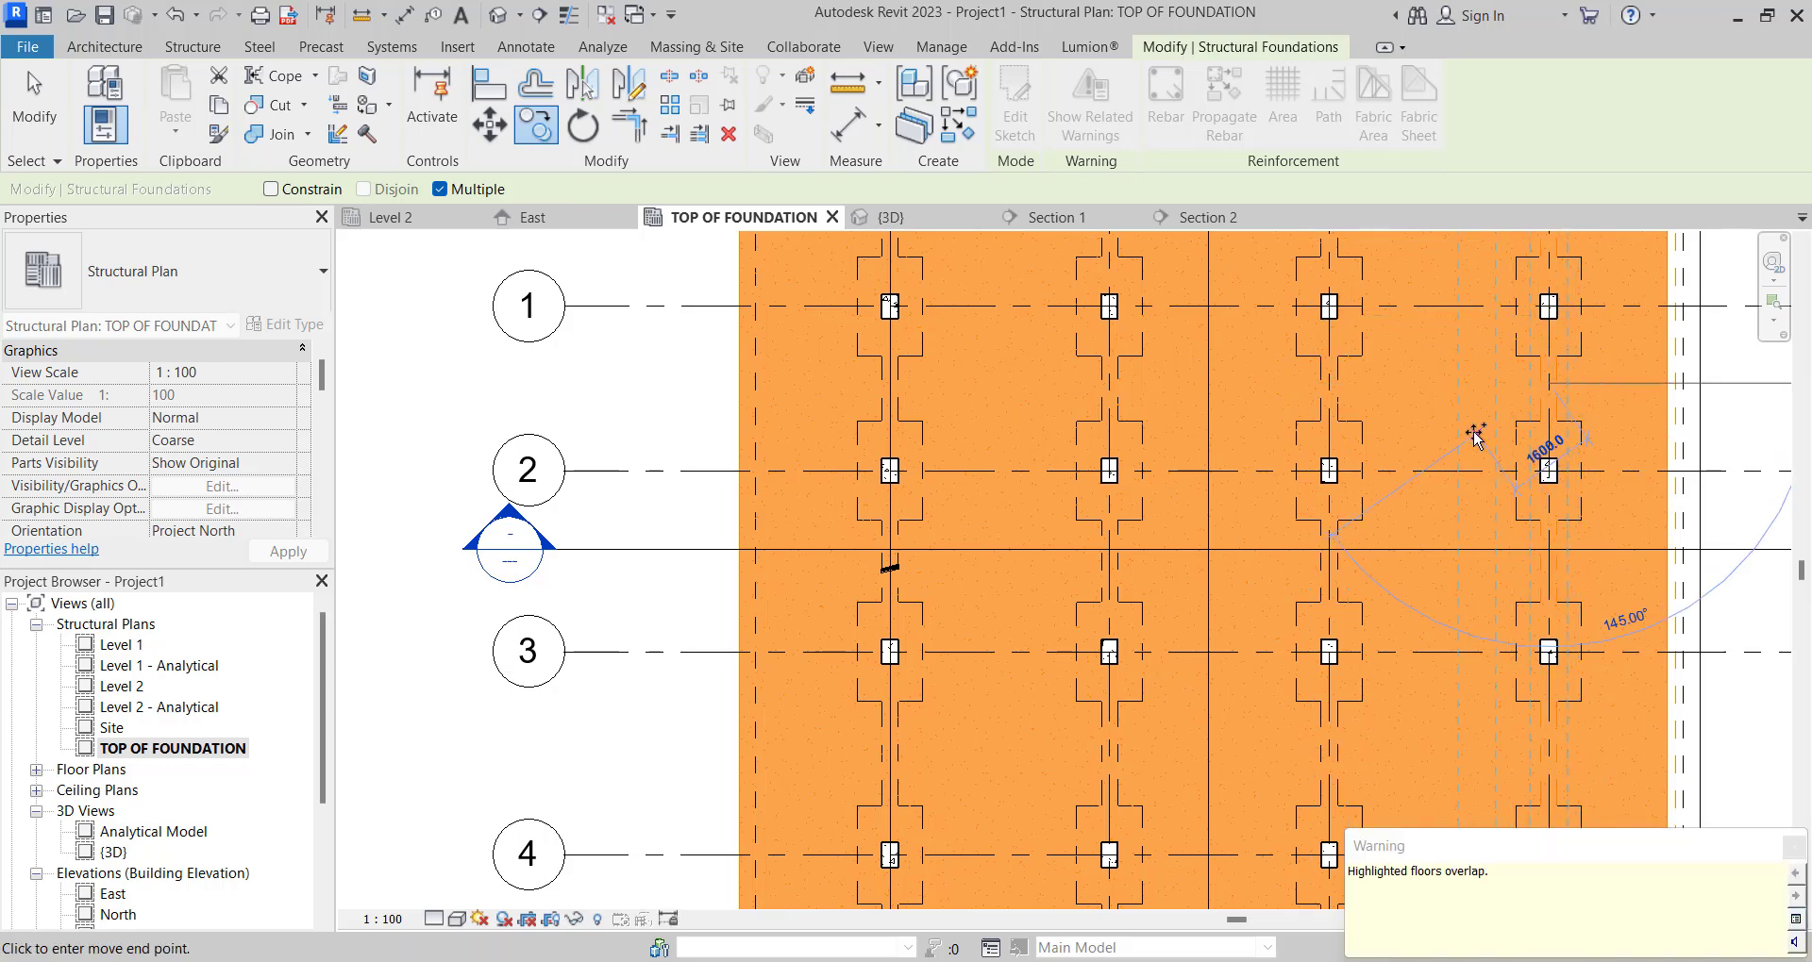
key("Escape")
key("Escape")
Rotate a copy of the grid B strip slab by 90 degrees.
scroll(908, 477, "down", 4)
scroll(896, 477, "up", 3)
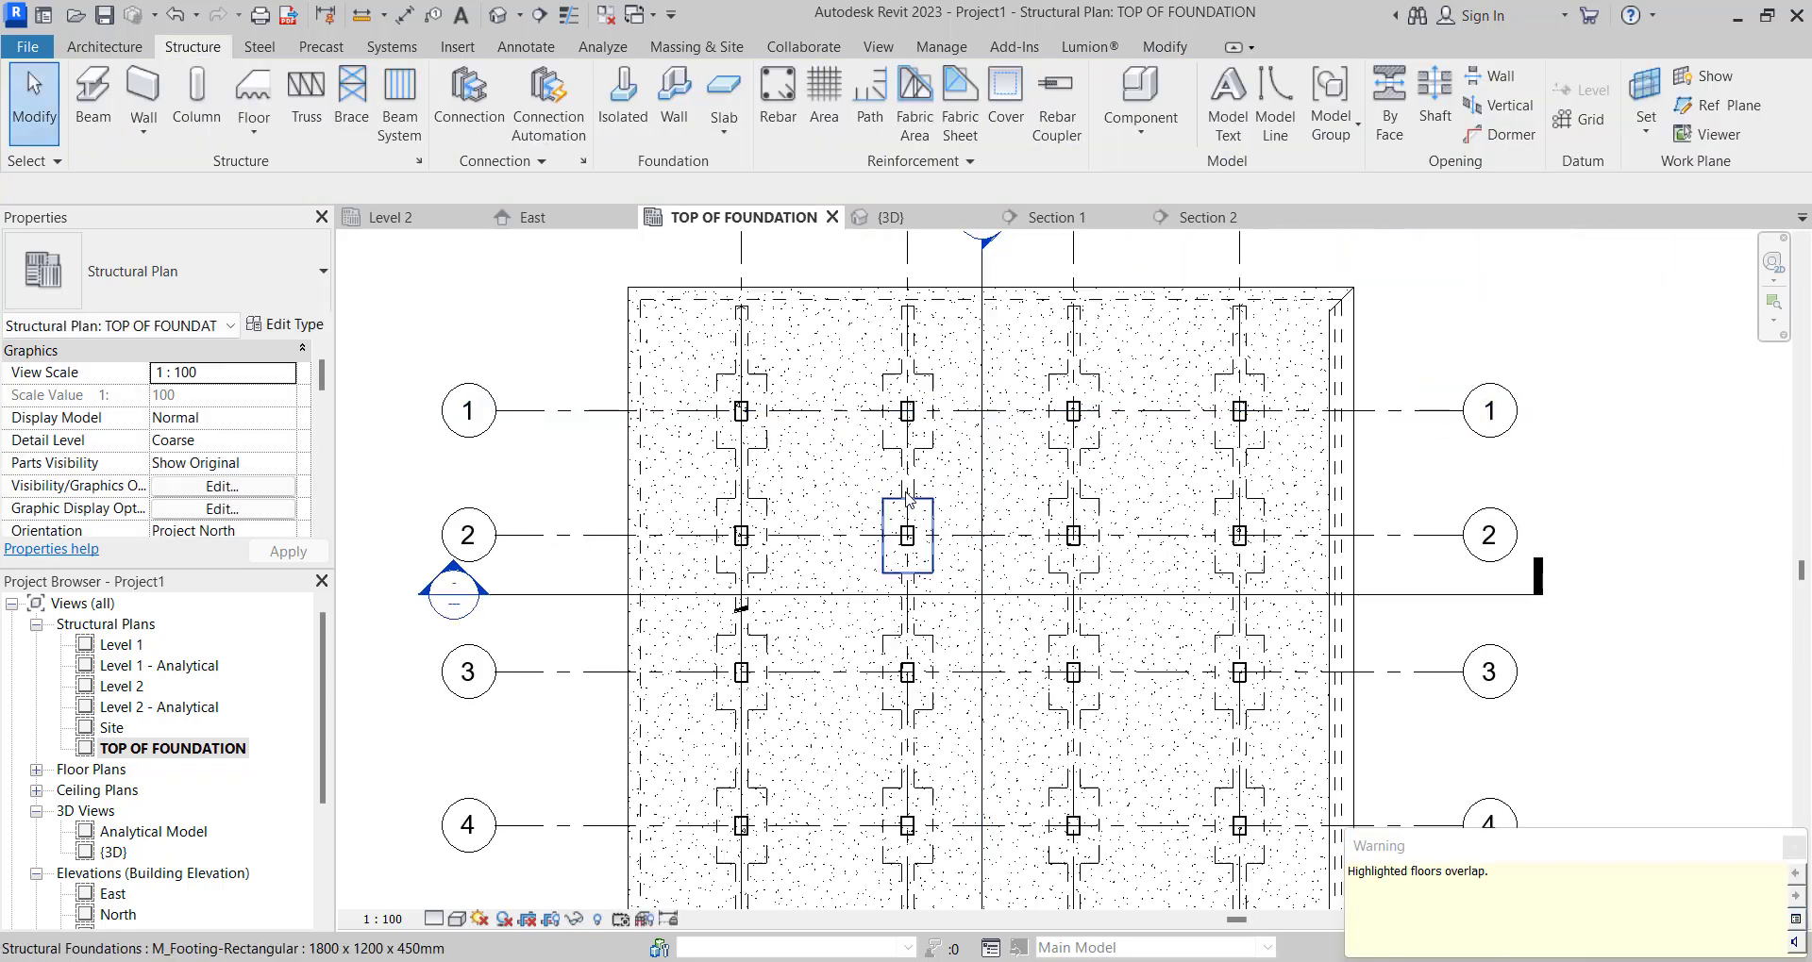
scroll(897, 477, "up", 2)
left_click(904, 479)
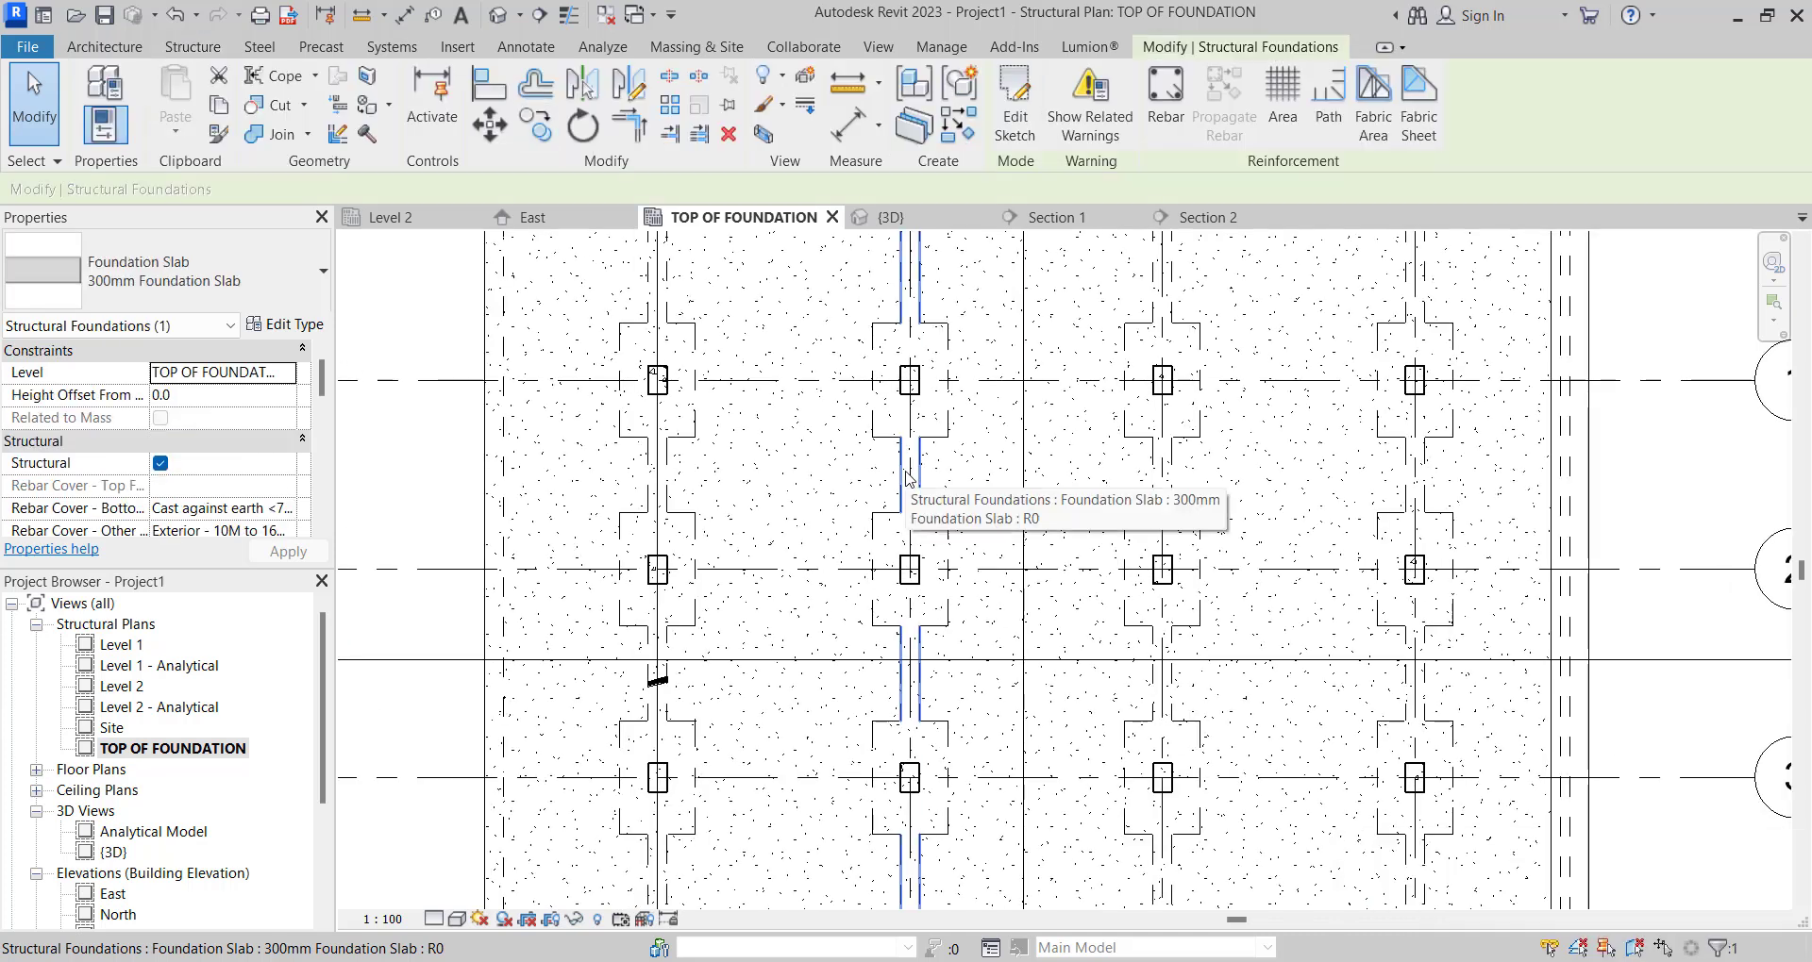
left_click(582, 125)
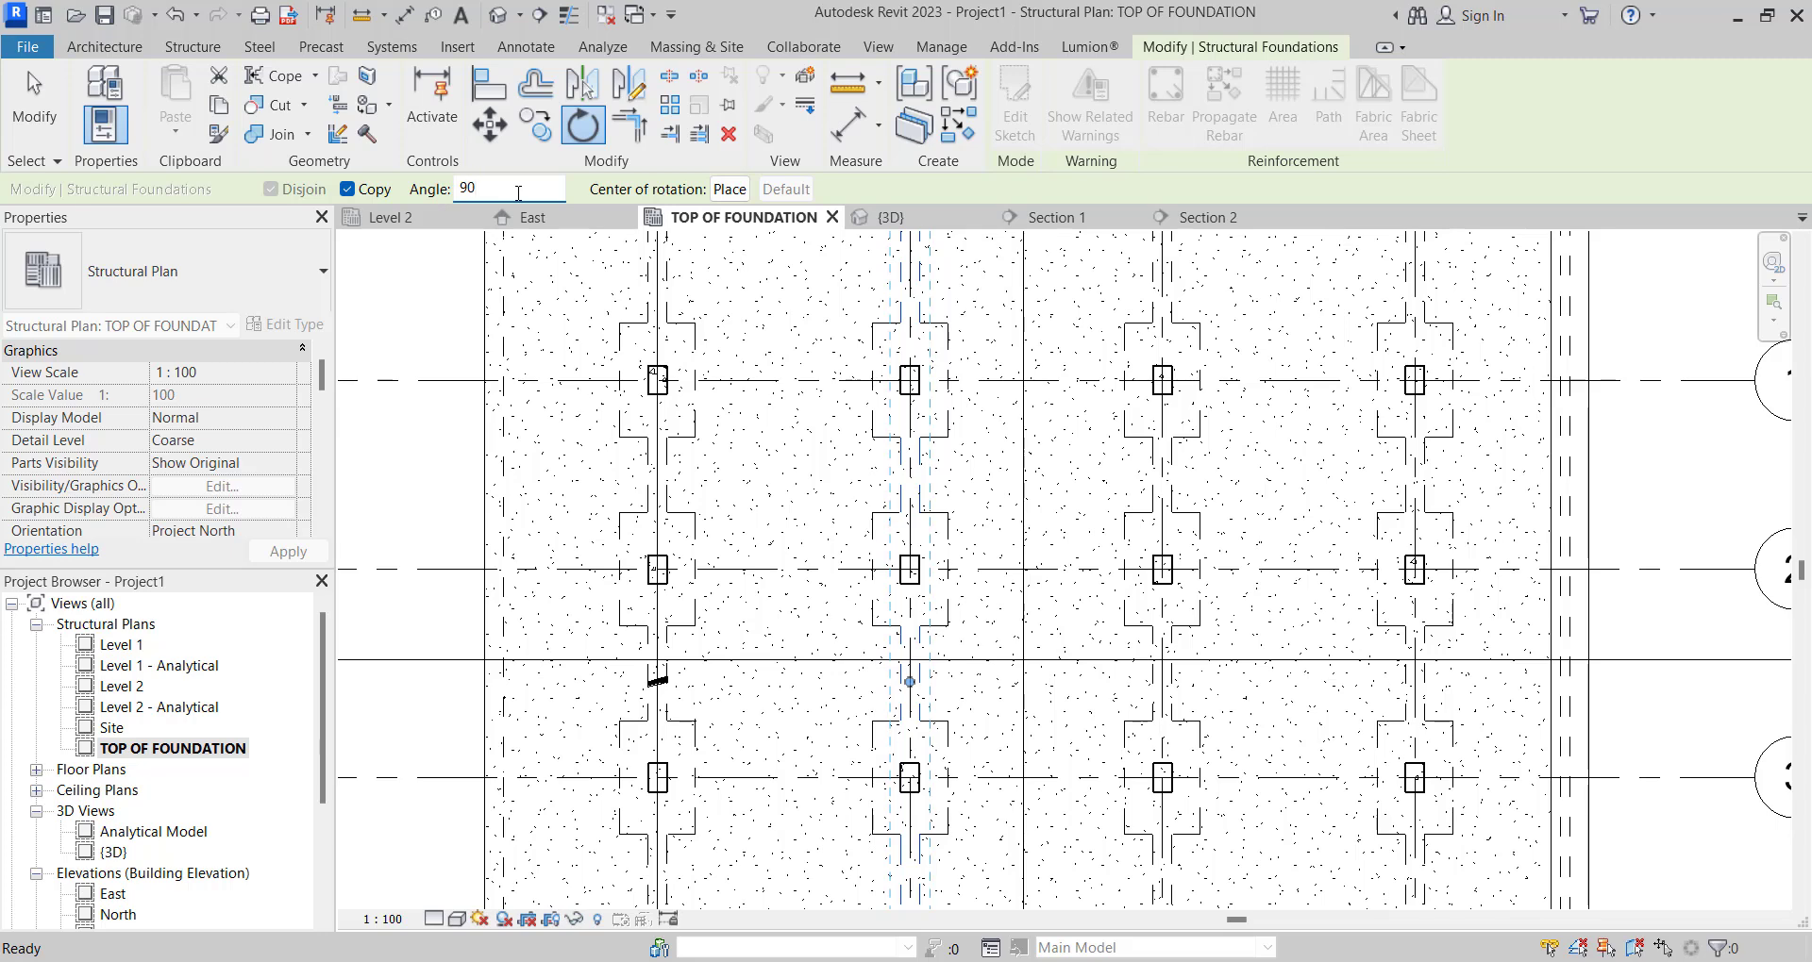
left_click(518, 194)
type("90")
key("Return")
scroll(1255, 696, "down", 3)
scroll(749, 627, "up", 4)
key("Escape")
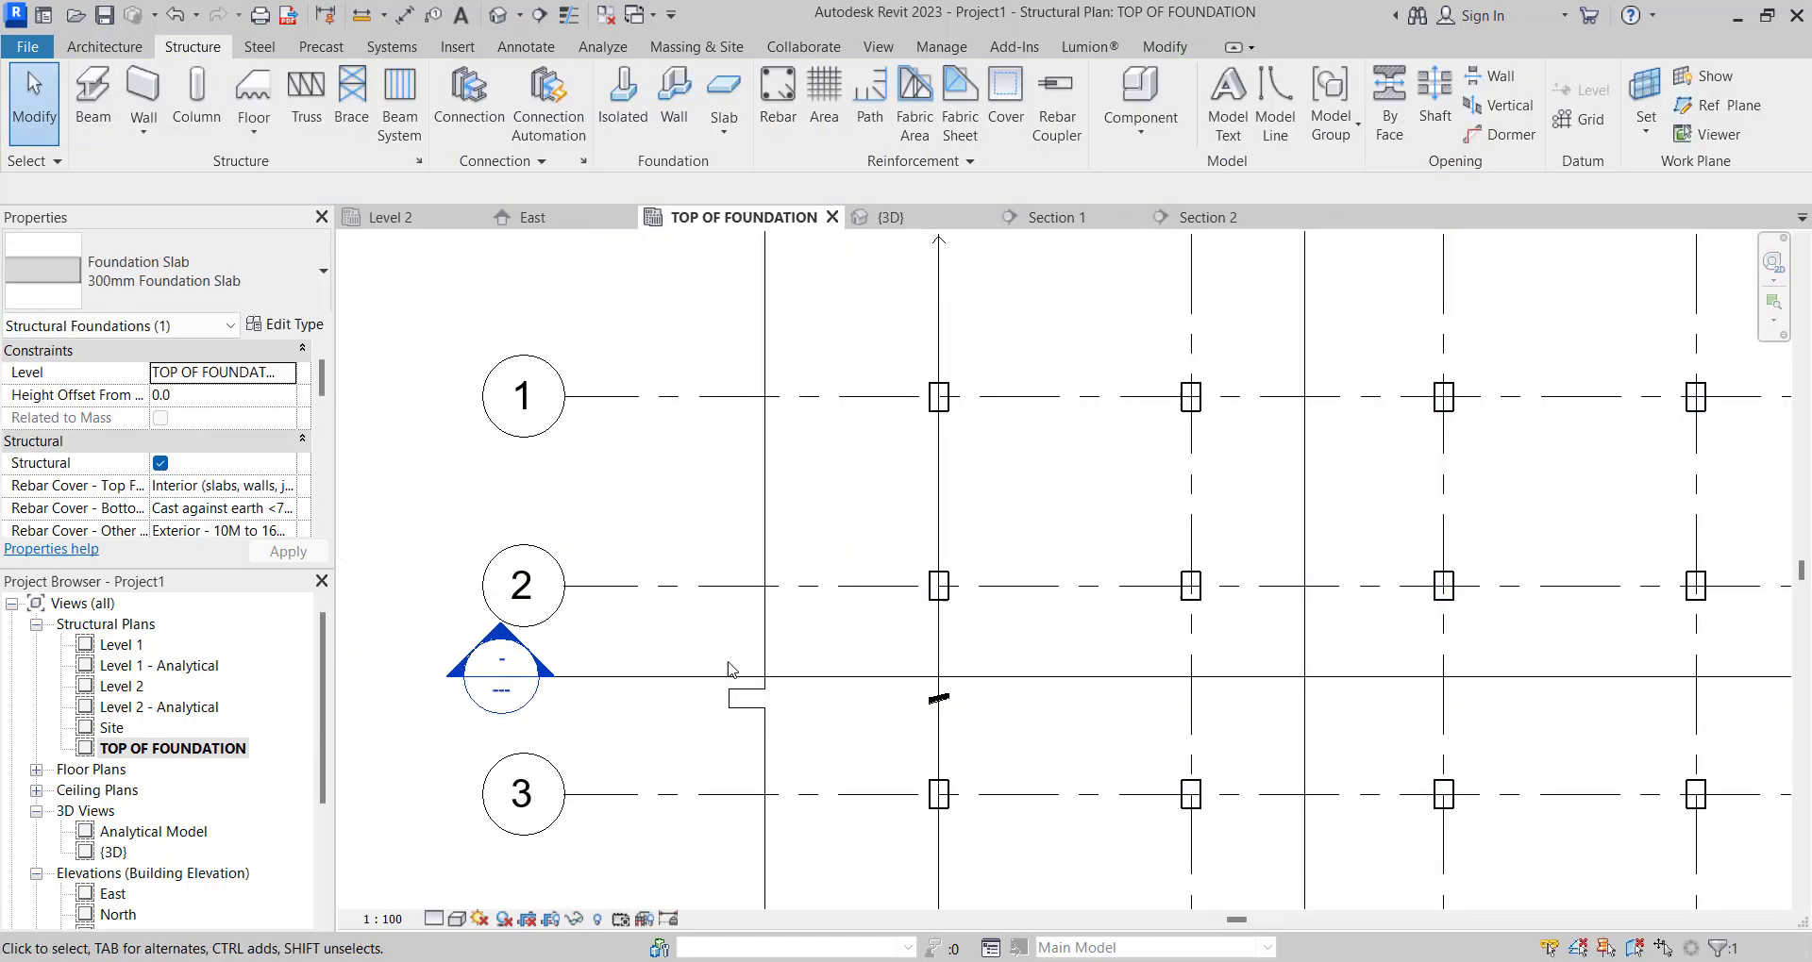
Move the rotated strip slab onto grid 2 and open its boundary sketch for editing.
left_click(745, 703)
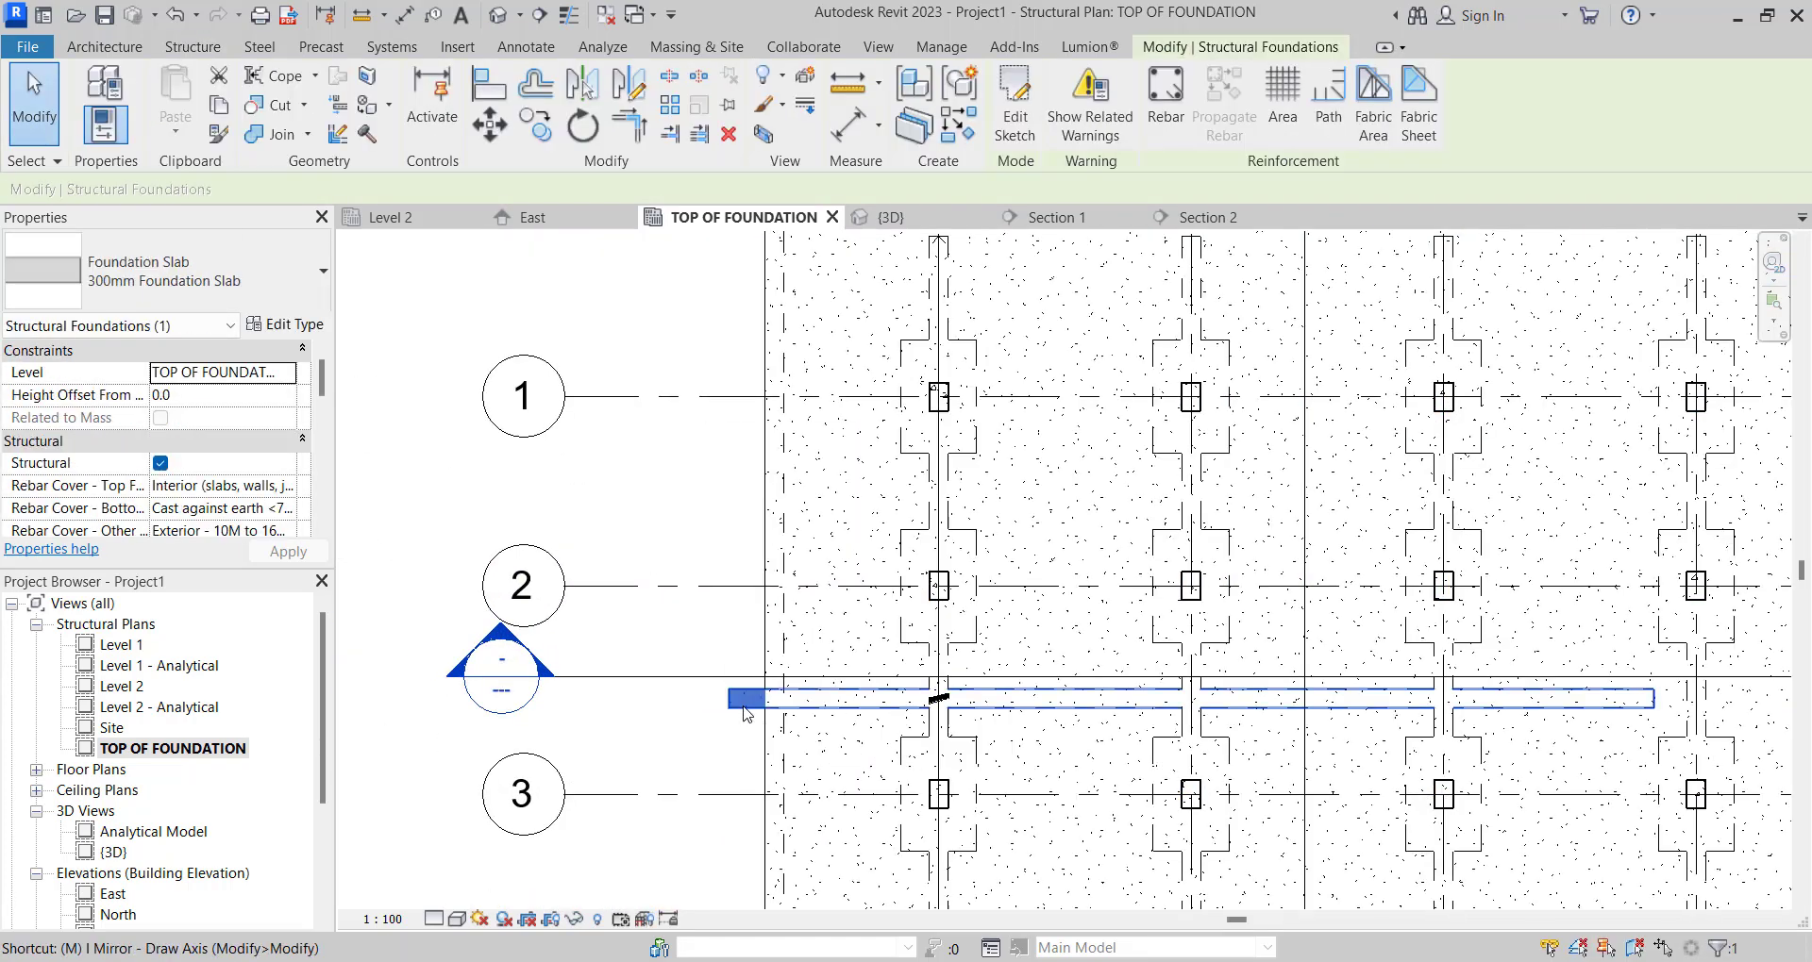
key("v")
scroll(742, 709, "up", 3)
left_click(717, 703)
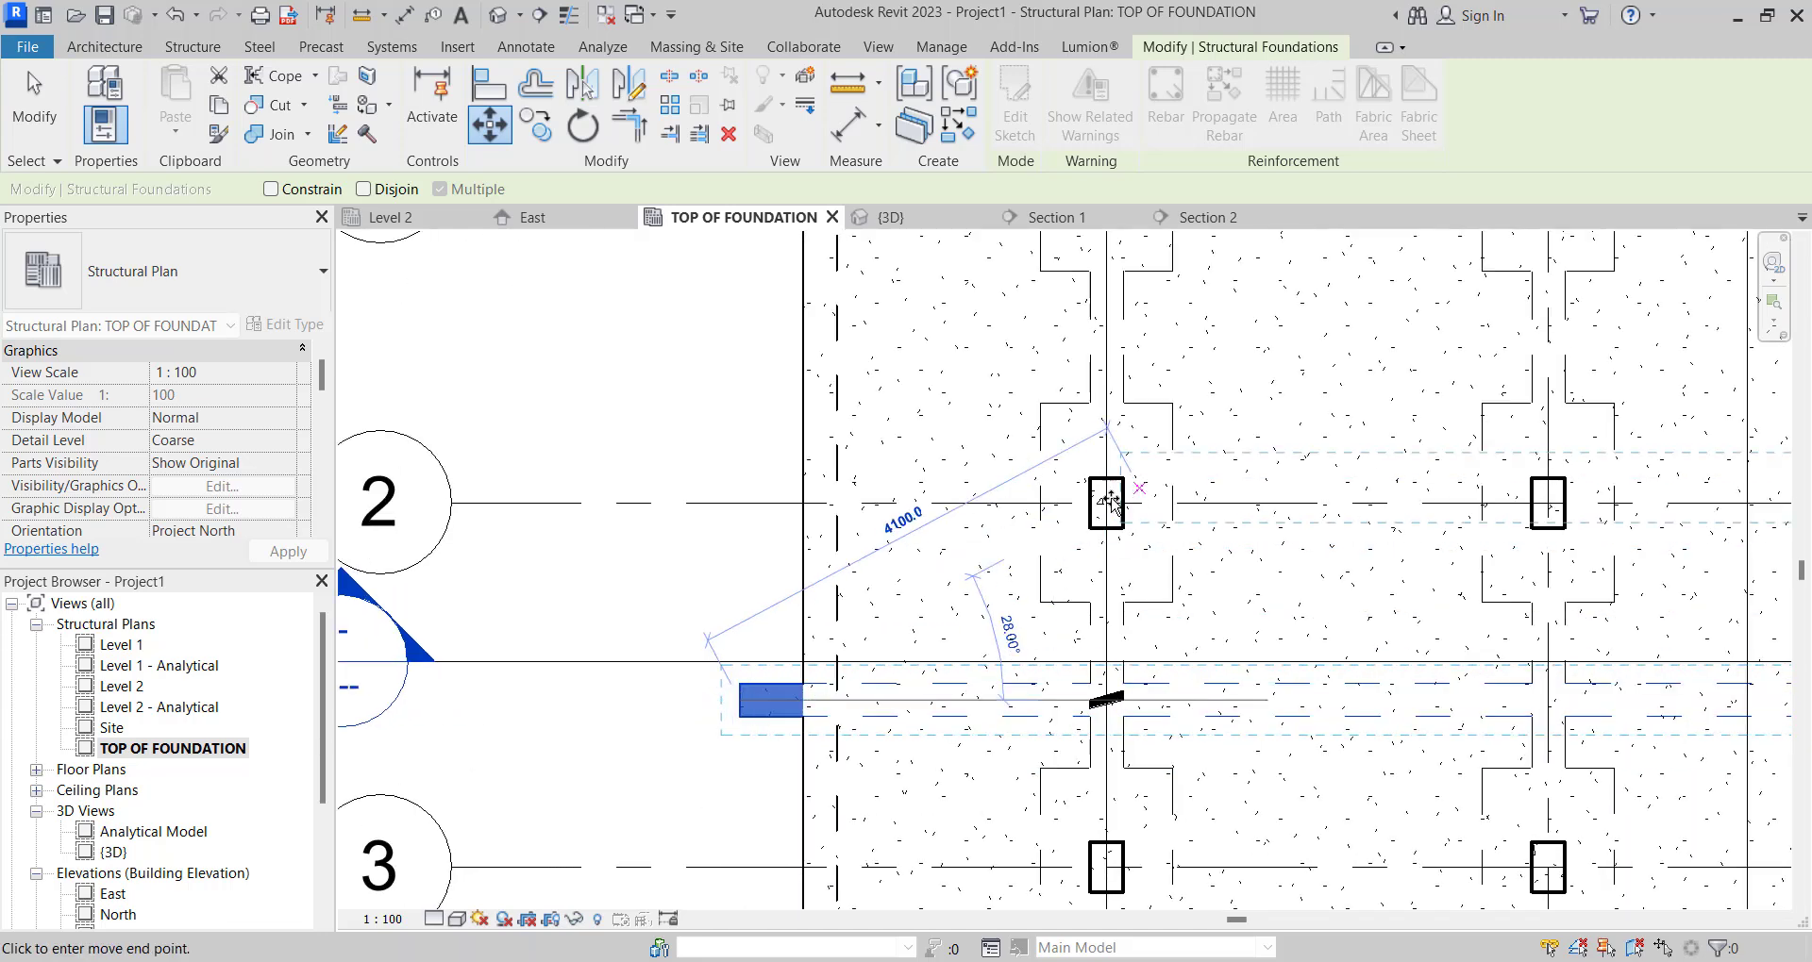
left_click(1110, 503)
scroll(1029, 523, "down", 3)
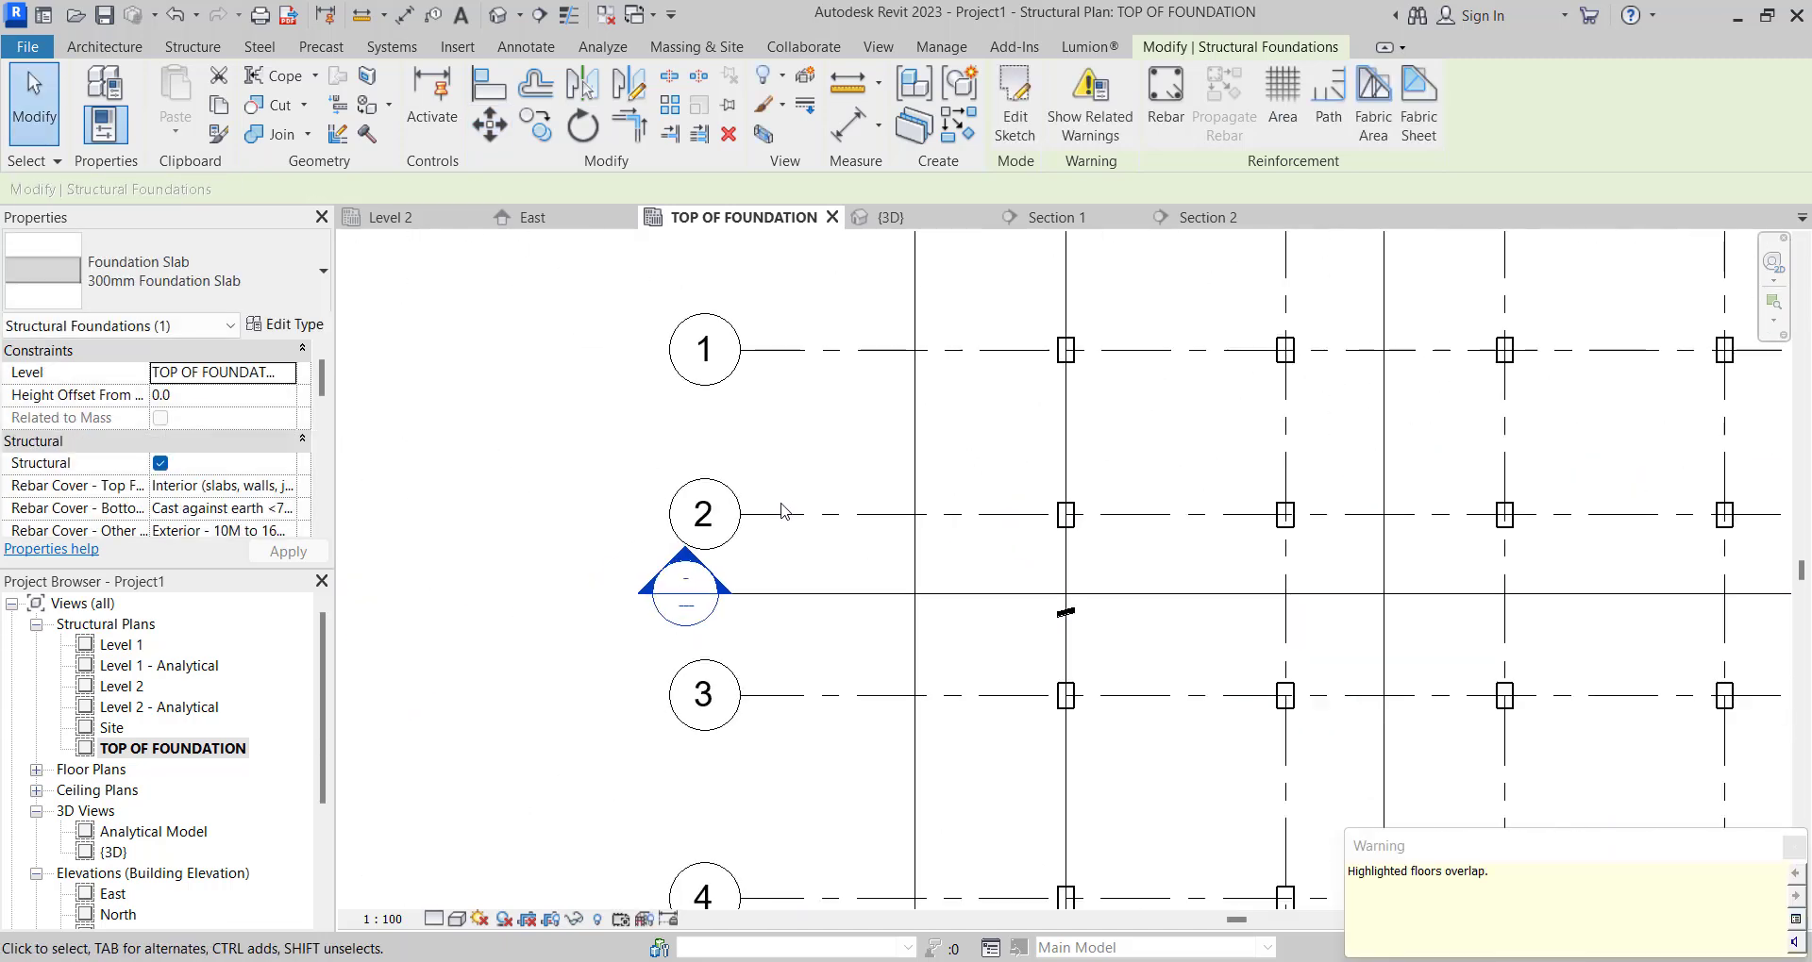
key("Escape")
double_click(1102, 512)
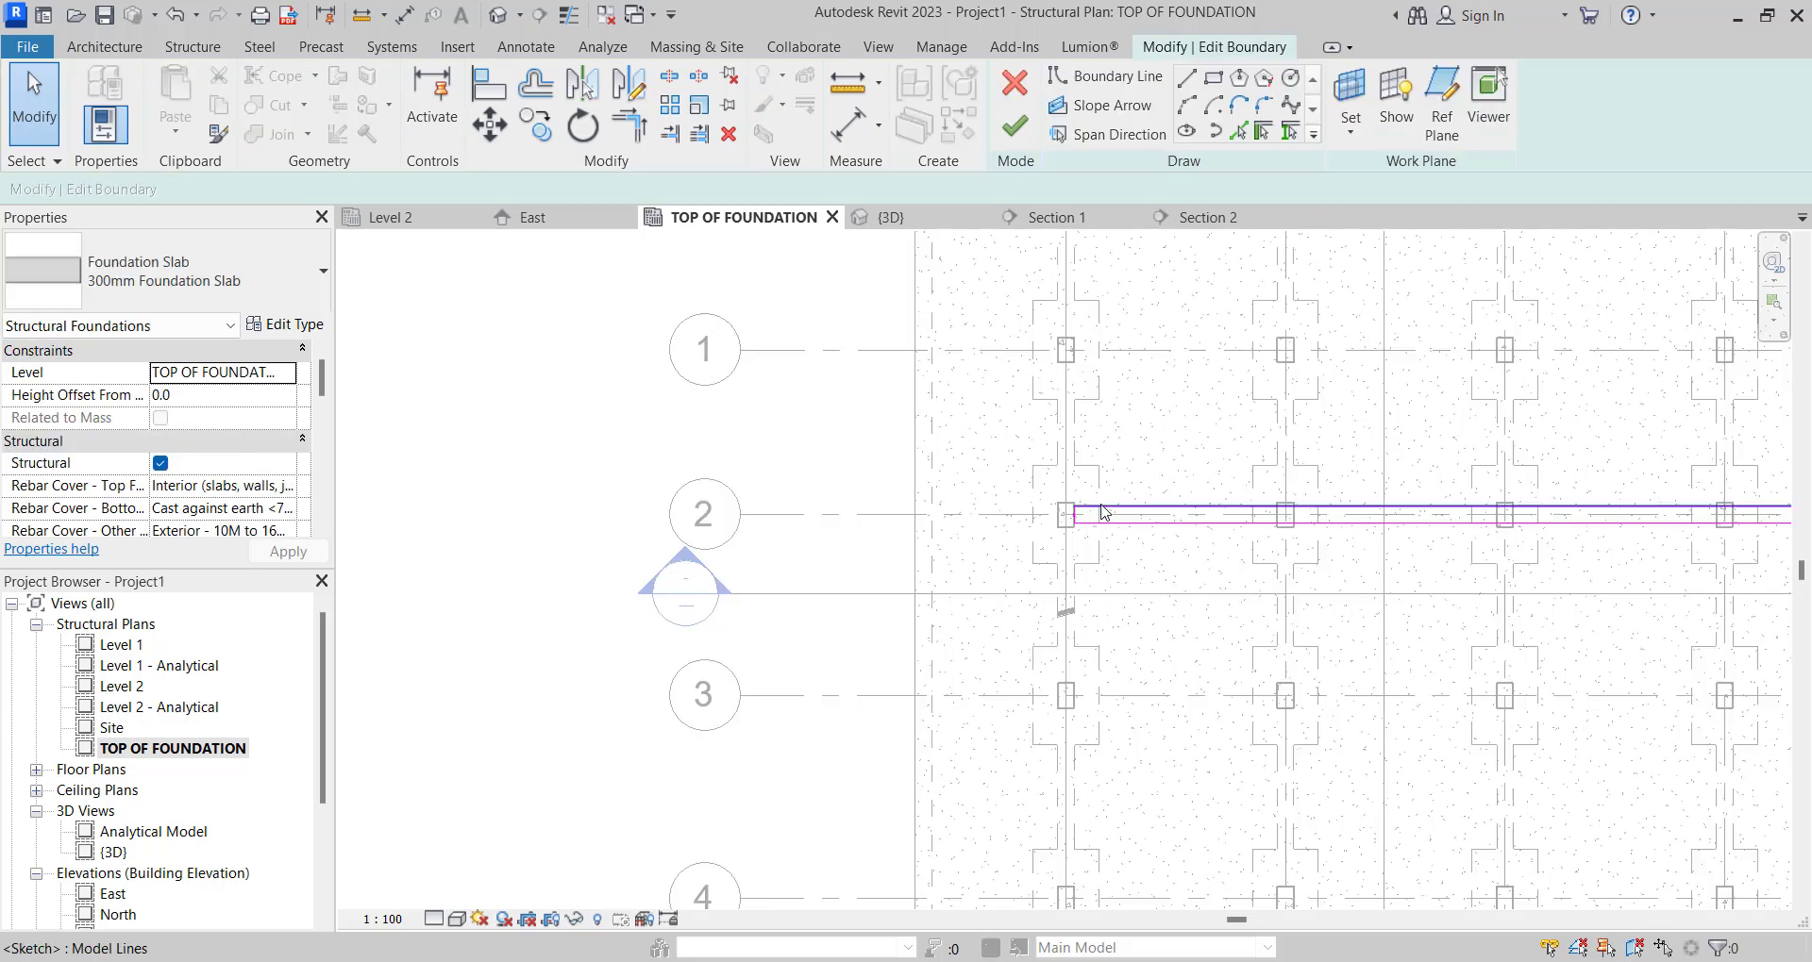
key("a")
key("l")
scroll(1102, 512, "up", 3)
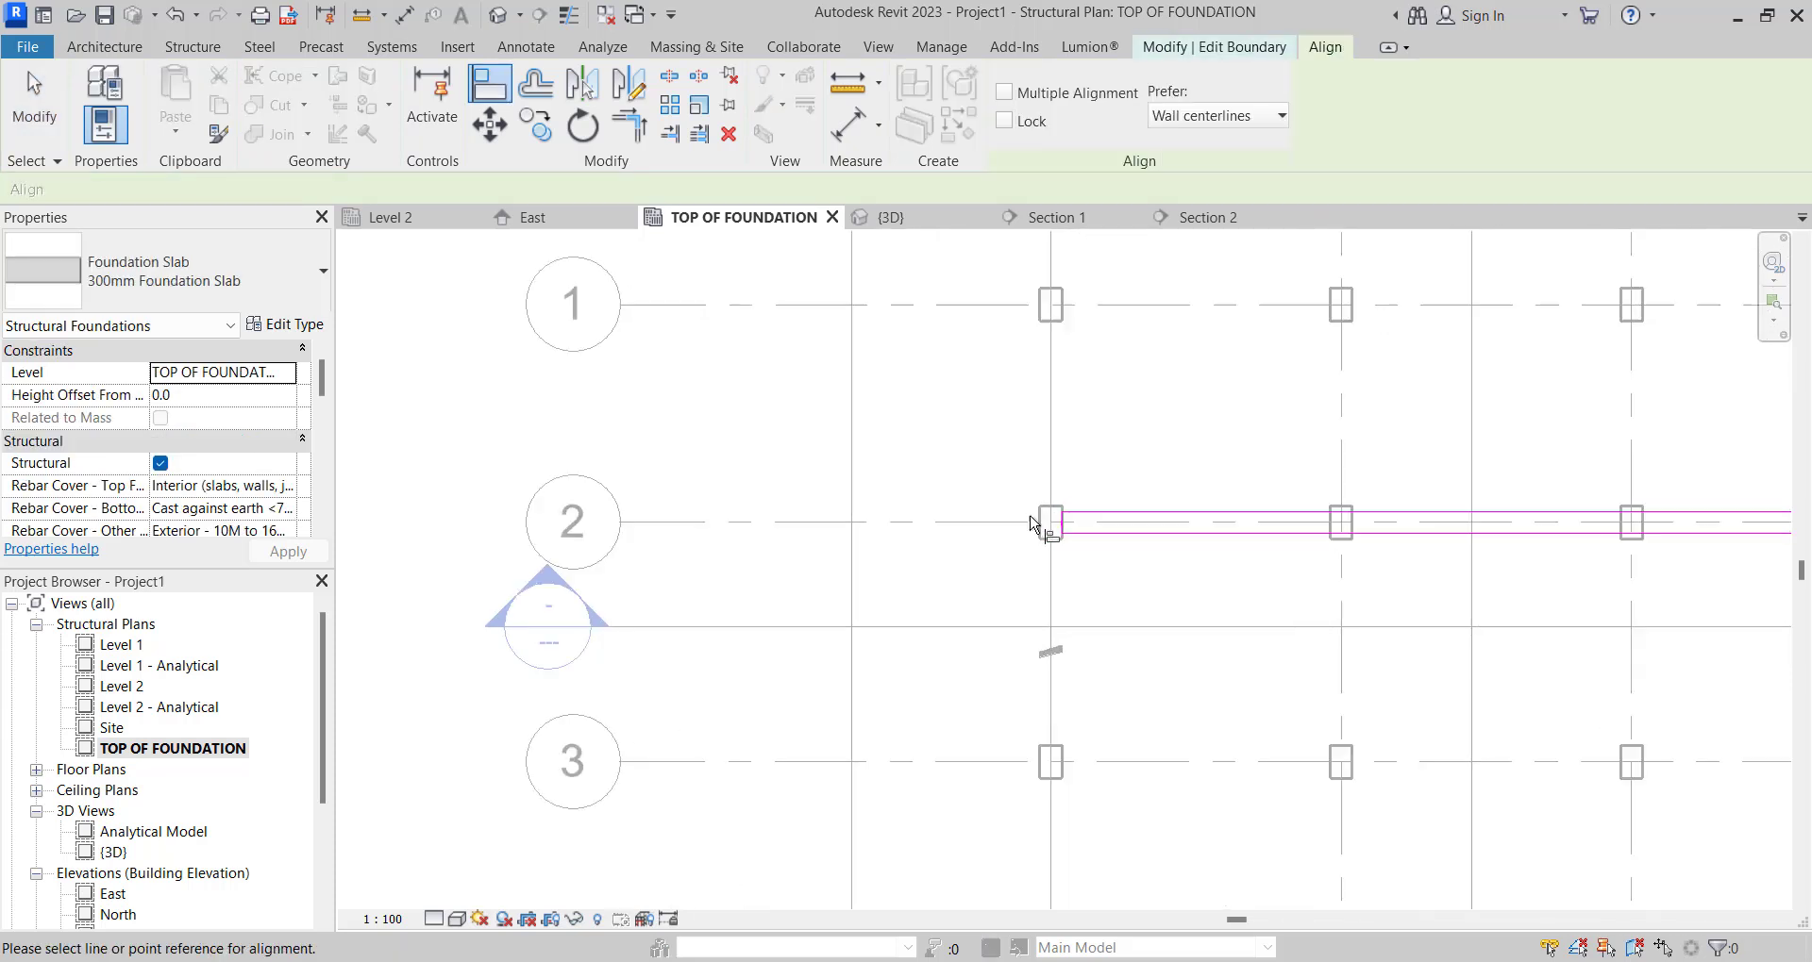
scroll(832, 555, "up", 2)
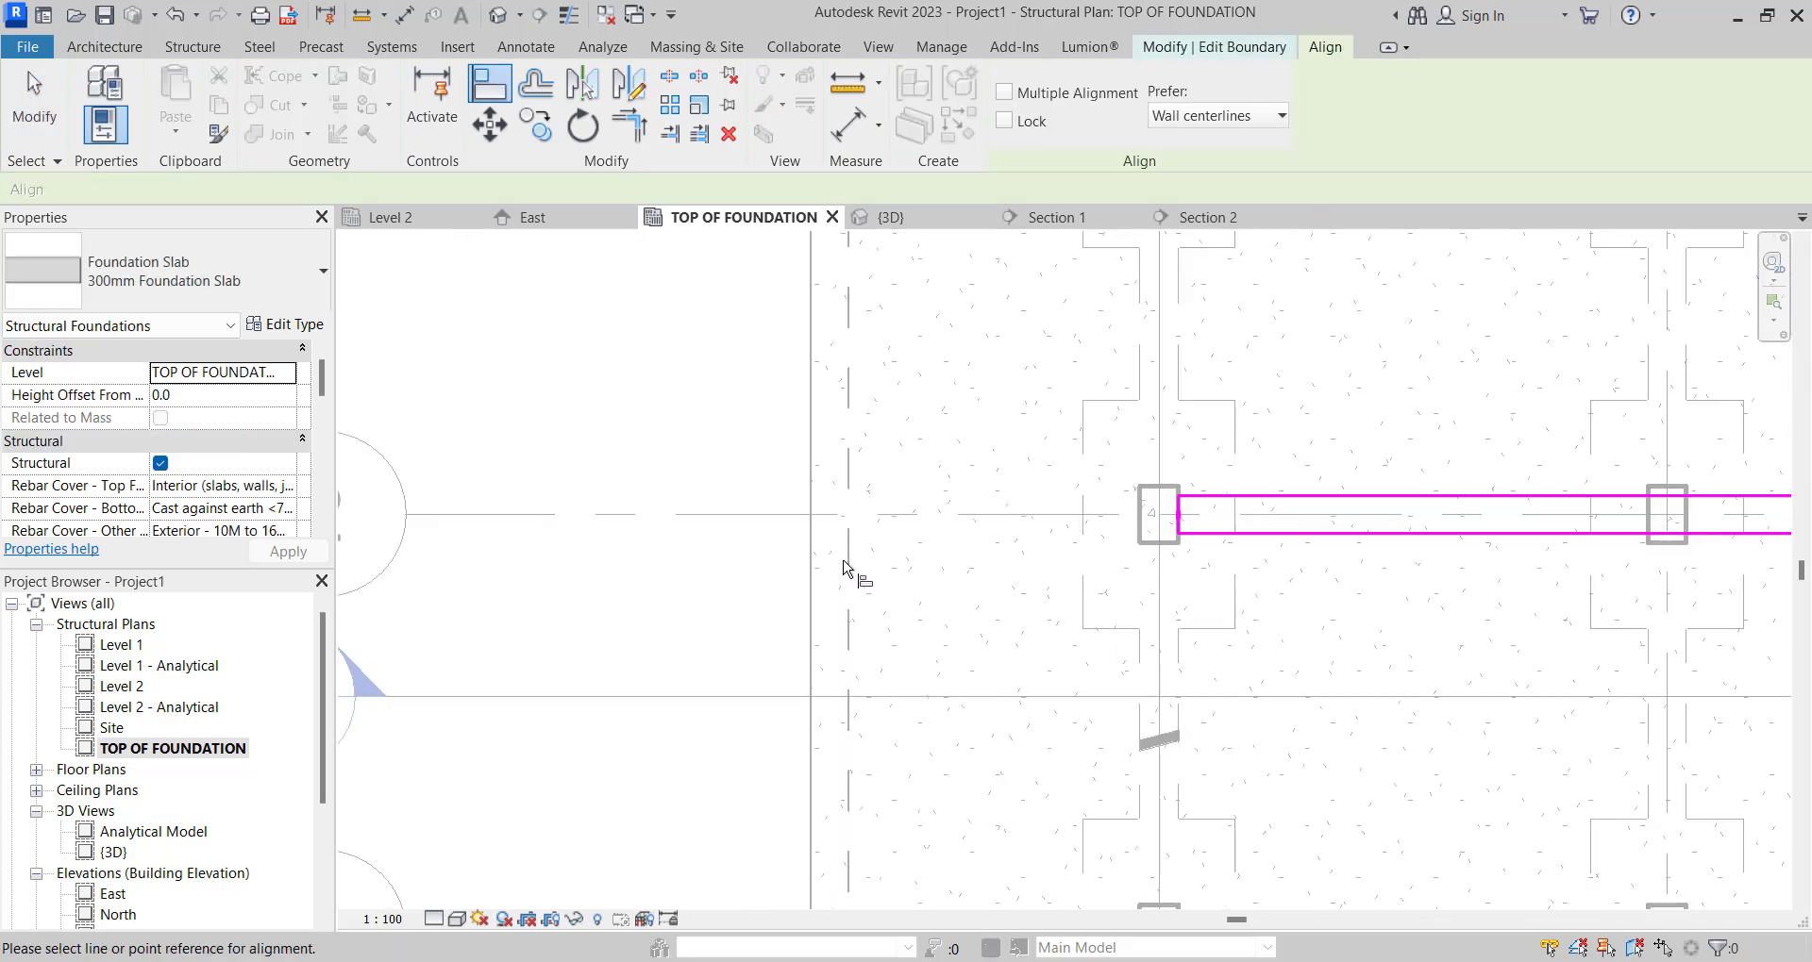
scroll(1180, 536, "up", 2)
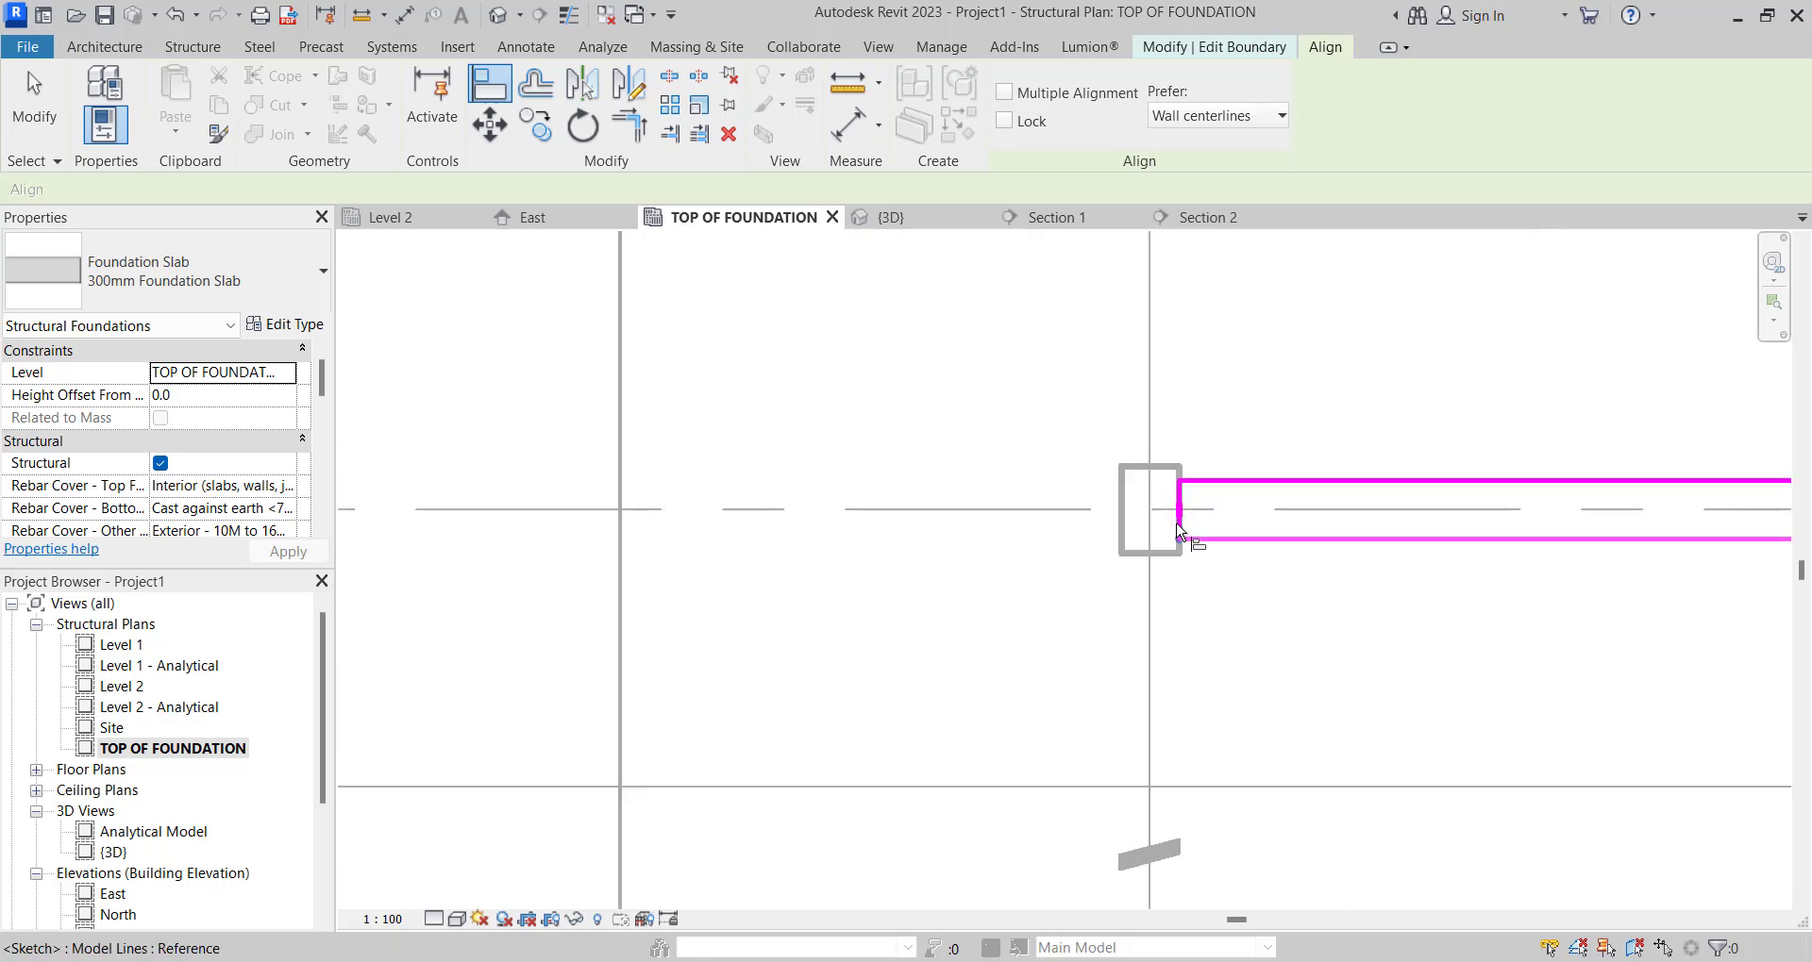
left_click(1201, 547)
scroll(1189, 538, "down", 4)
scroll(1170, 524, "up", 4)
key("Escape")
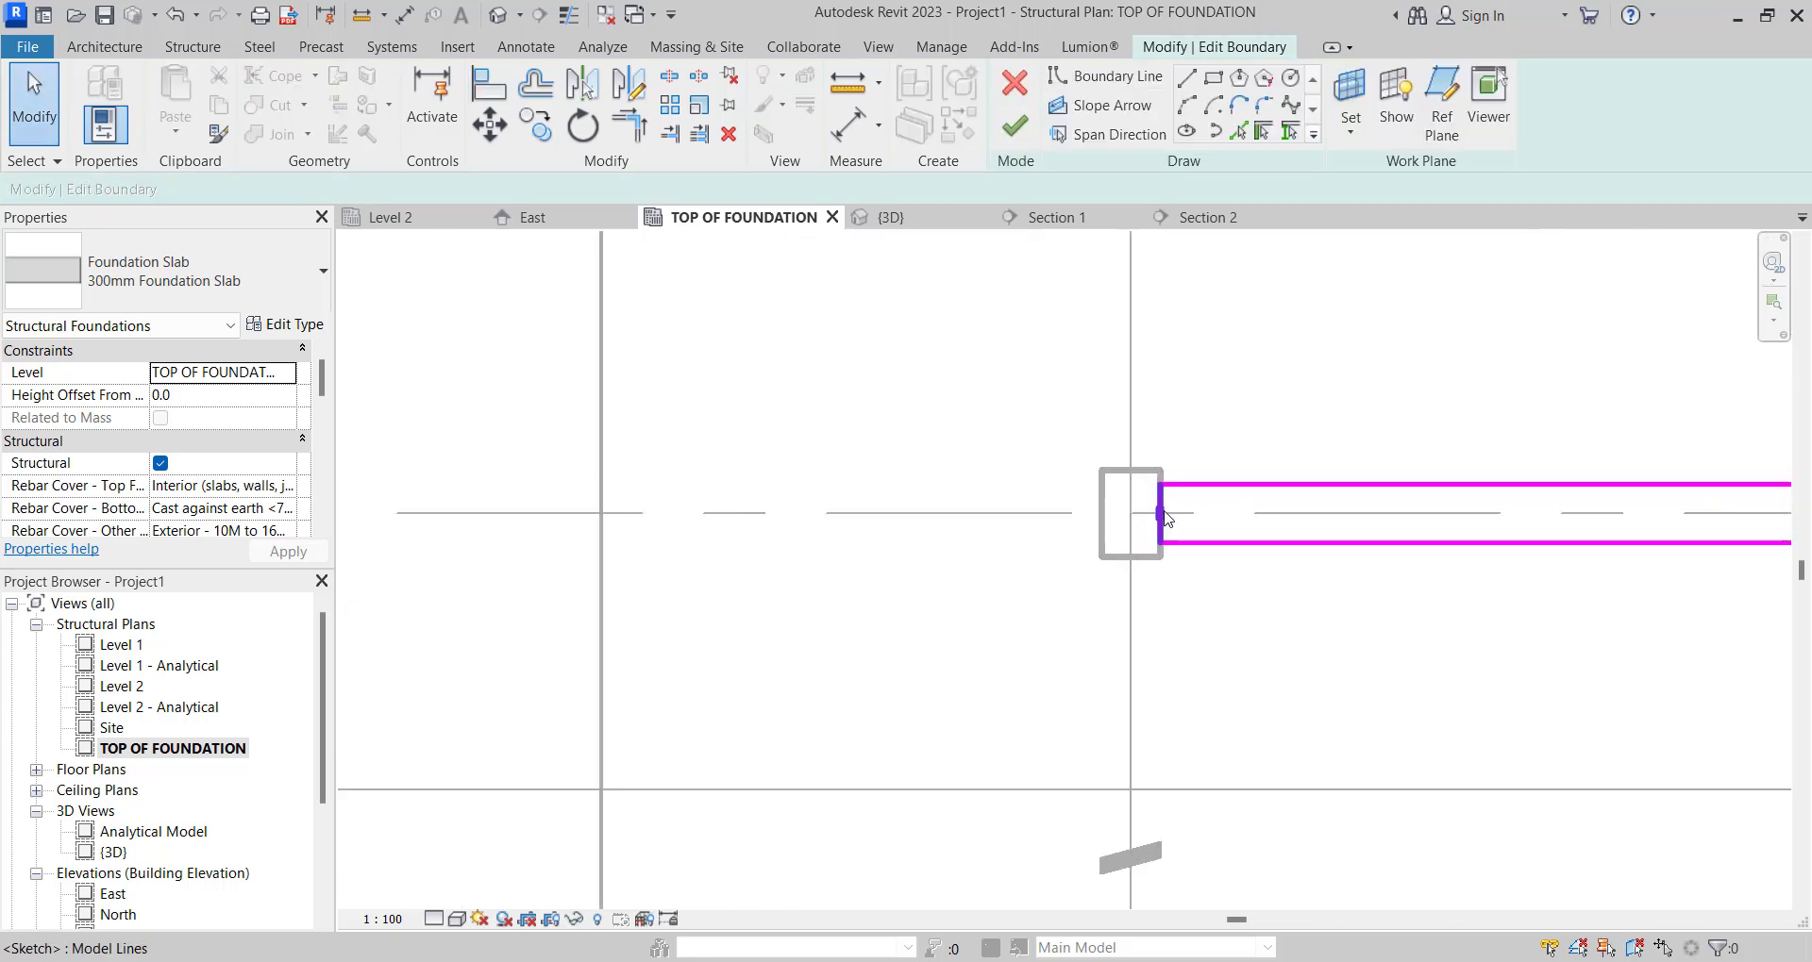
Move the strip boundary's short end at column A2 out to the inner line of the raft's slab edge.
left_click(1166, 517)
left_click(1175, 543, "ctrl")
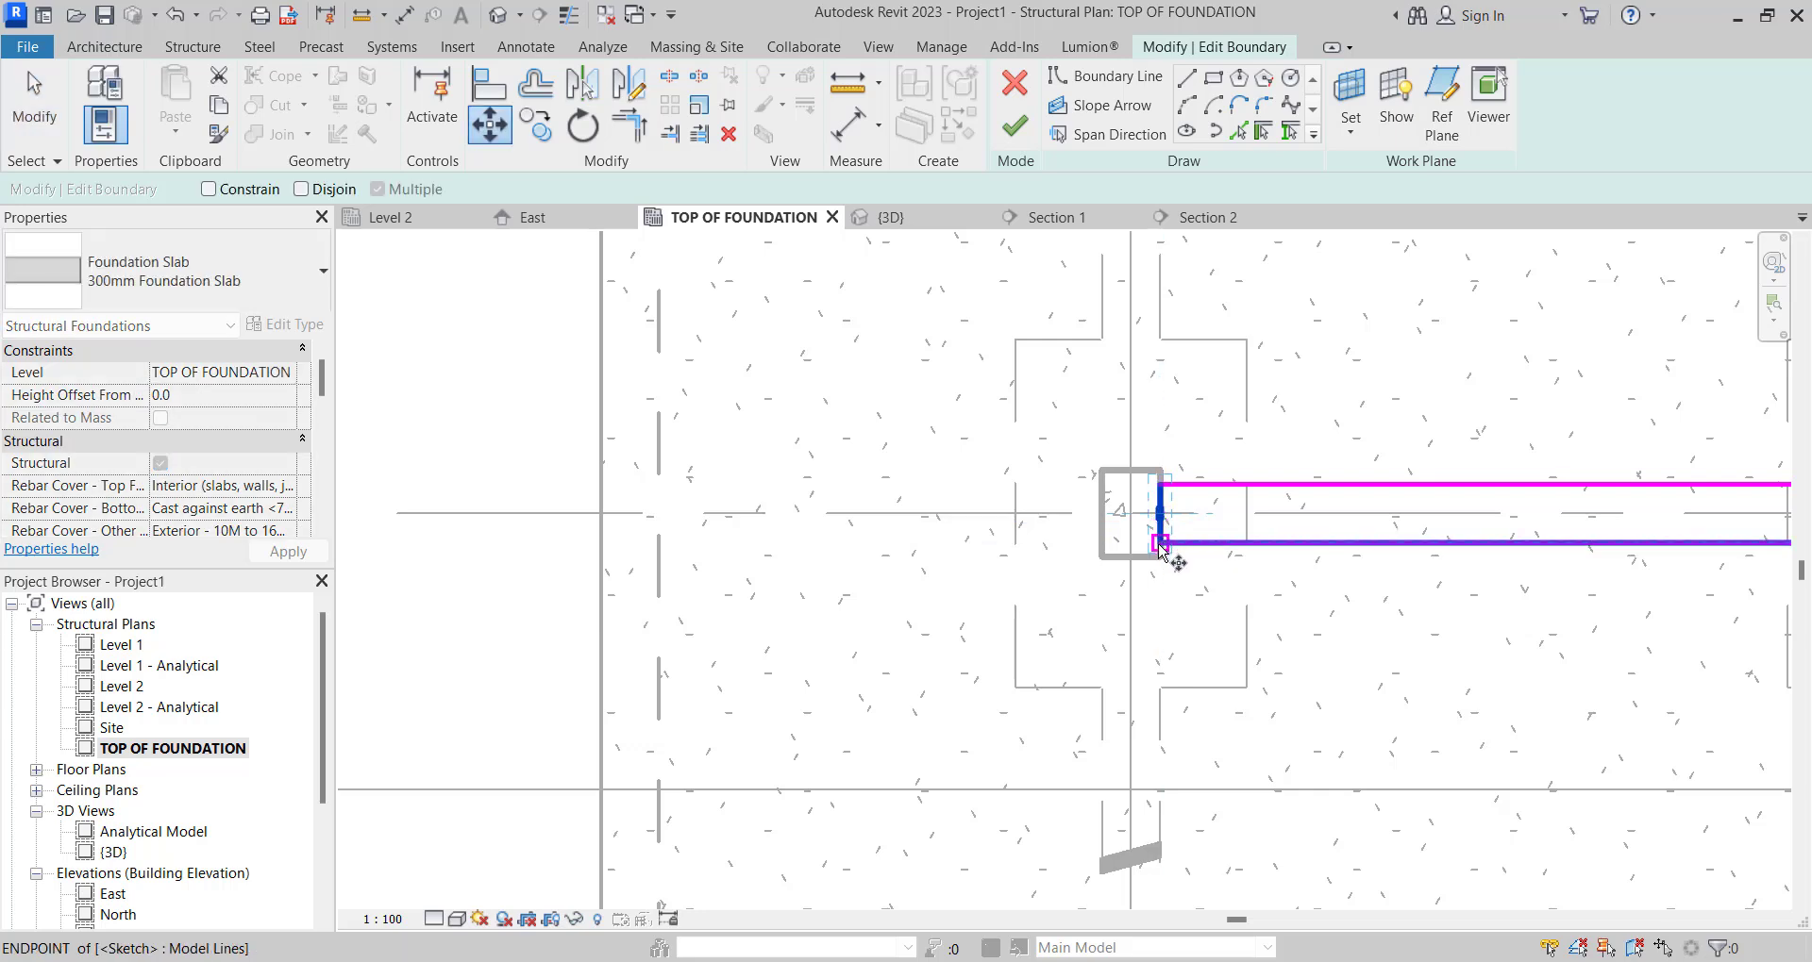
key("m")
key("v")
left_click(1159, 543)
left_click(657, 545)
scroll(658, 545, "down", 5)
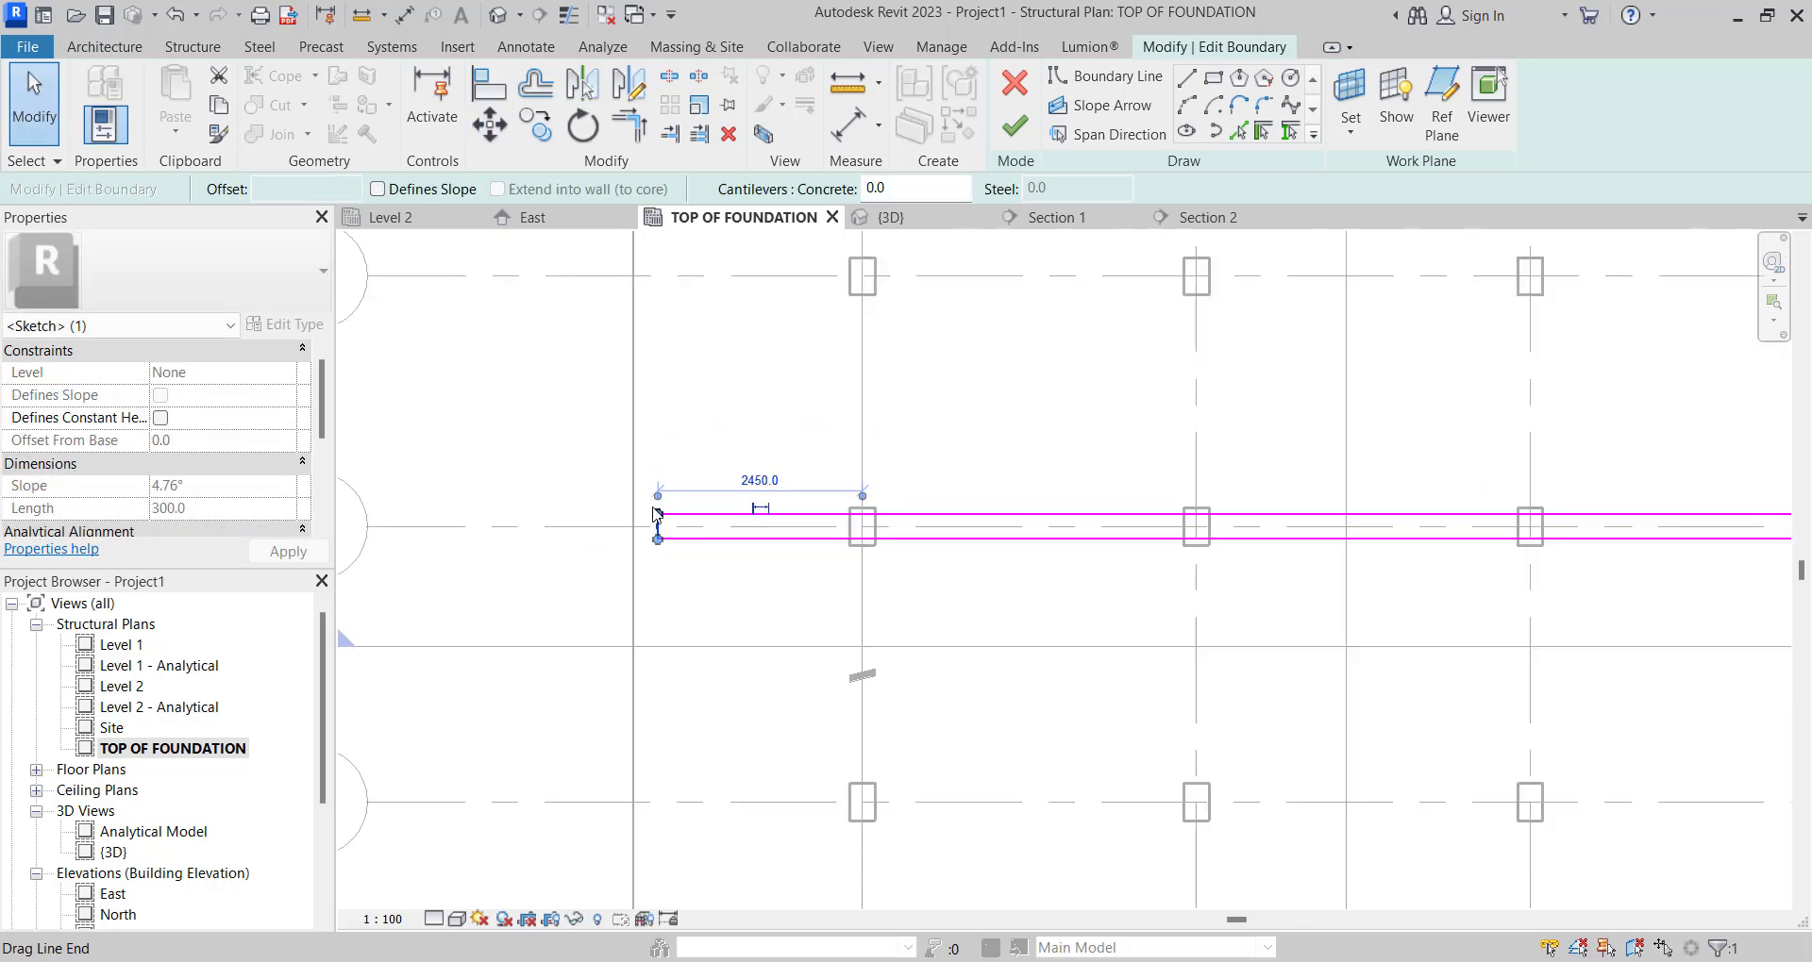
Align the strip boundary's other short end, beyond grid D, with the inner line of the raft's slab edge.
scroll(1175, 552, "up", 1)
scroll(1175, 552, "up", 3)
key("Escape")
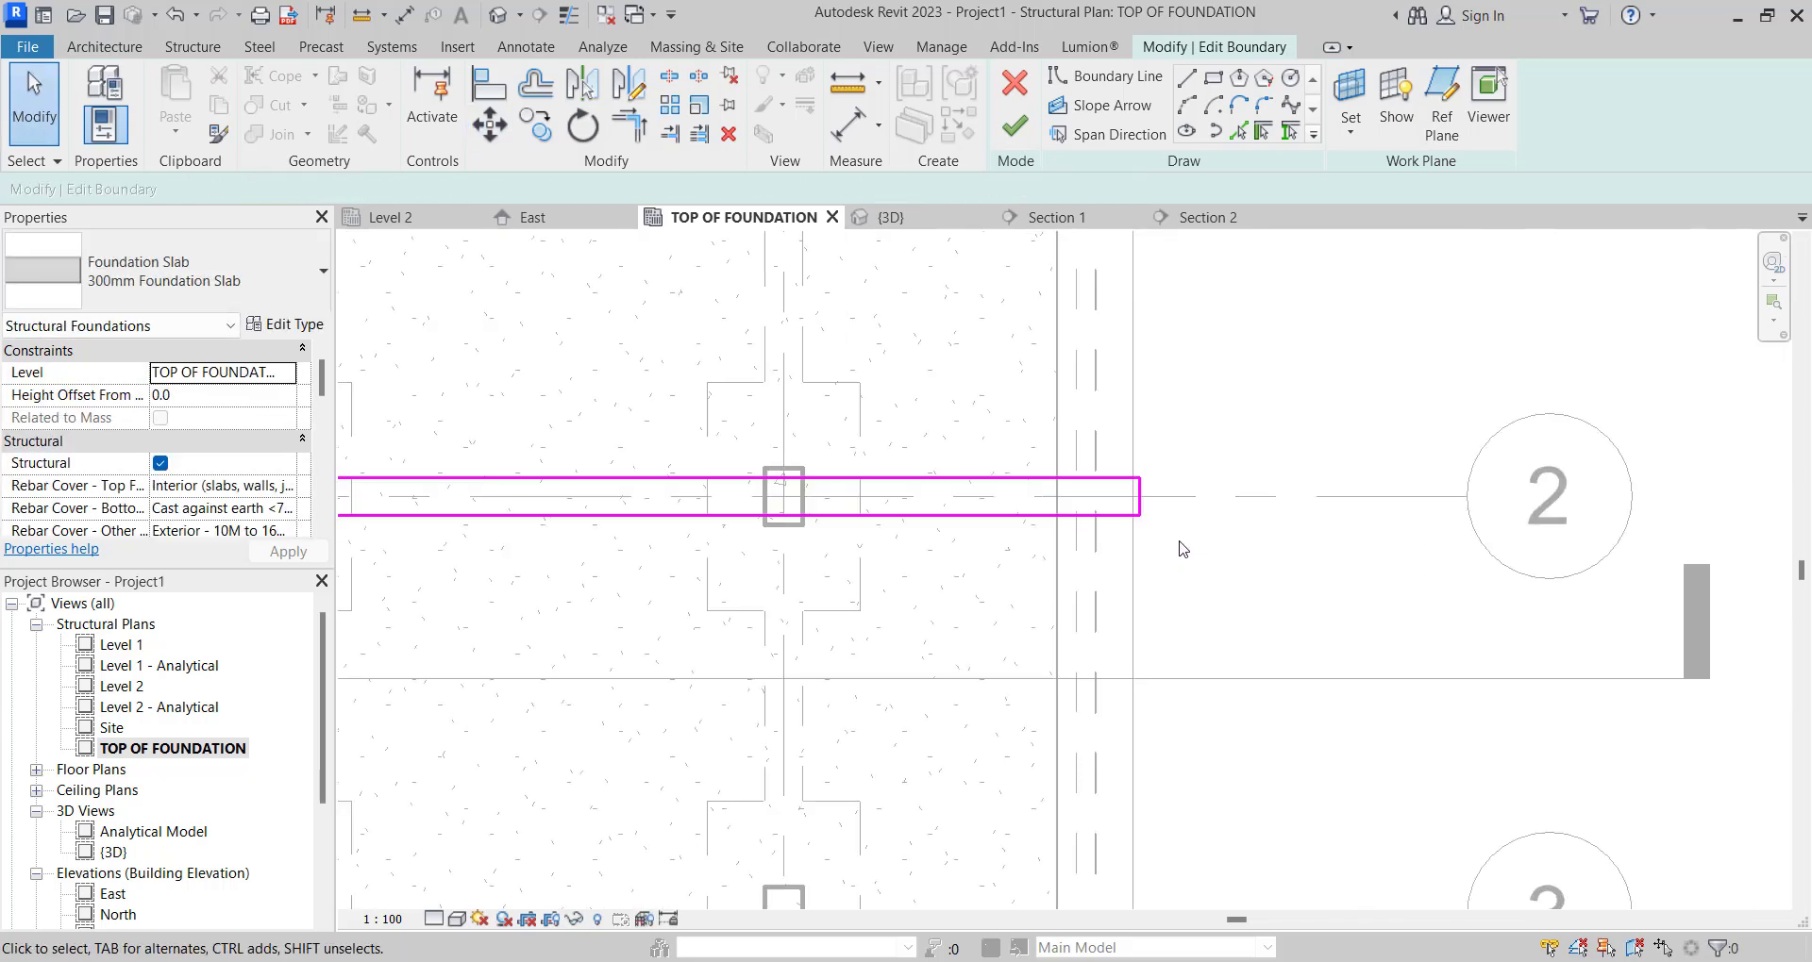
key("l")
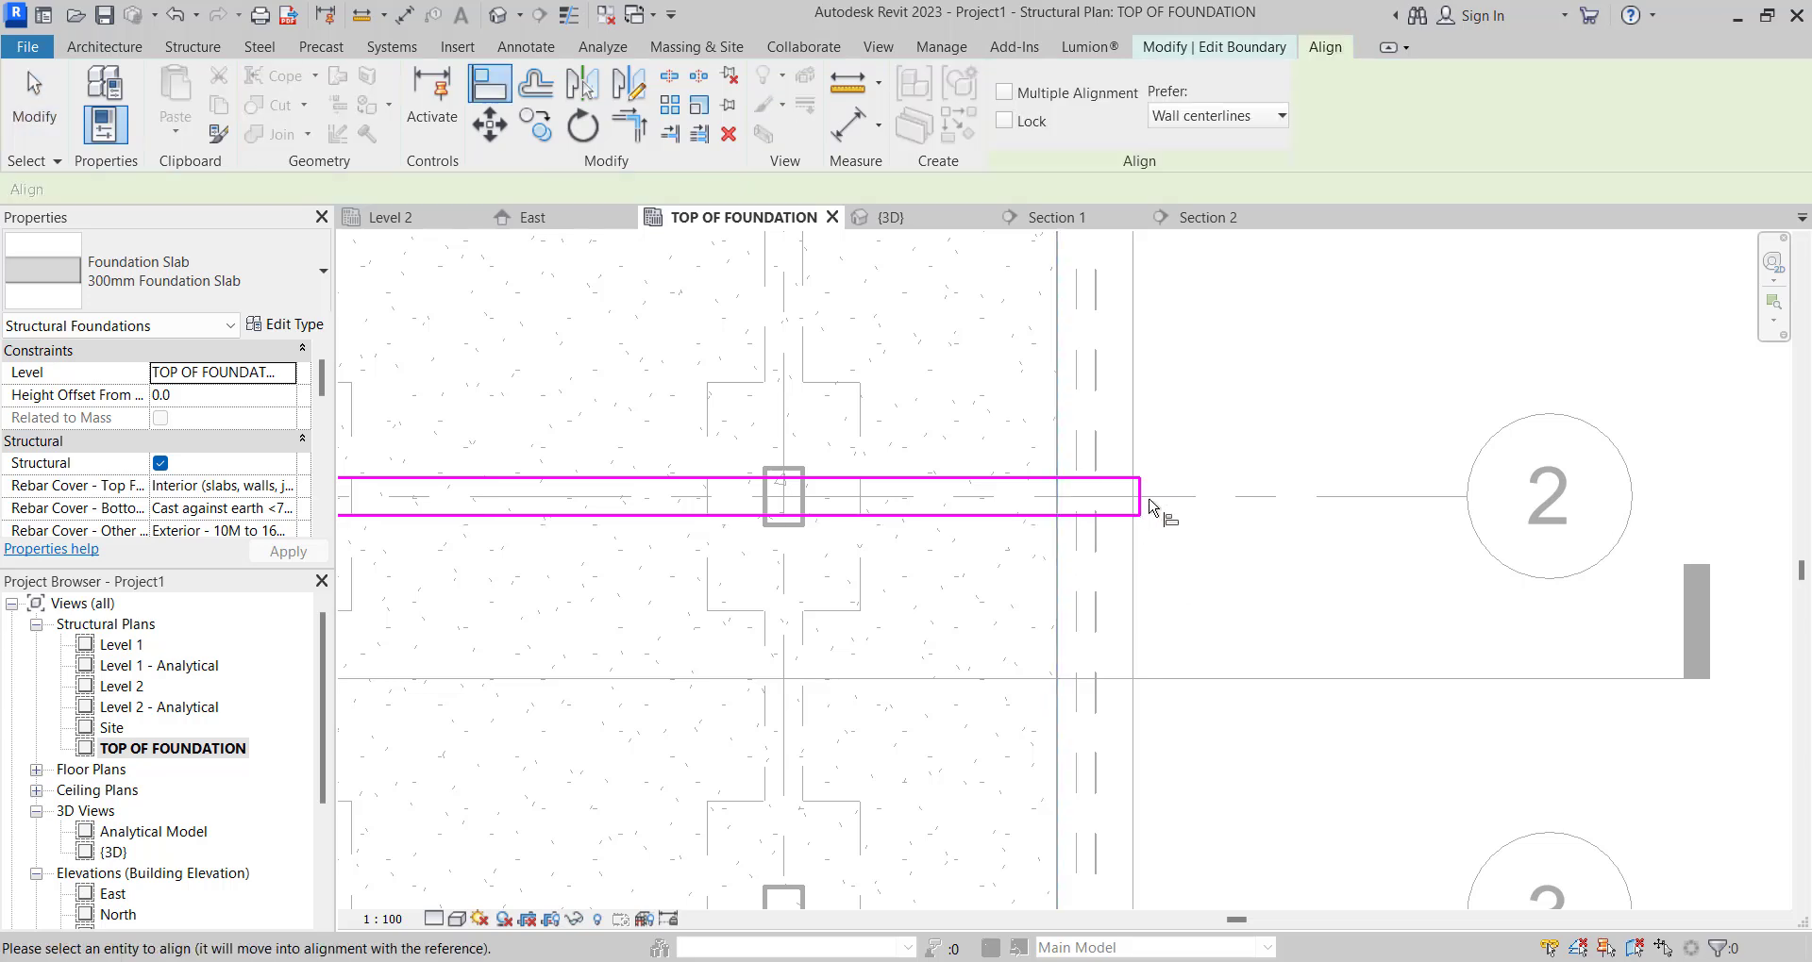
key("Escape")
scroll(1261, 502, "down", 5)
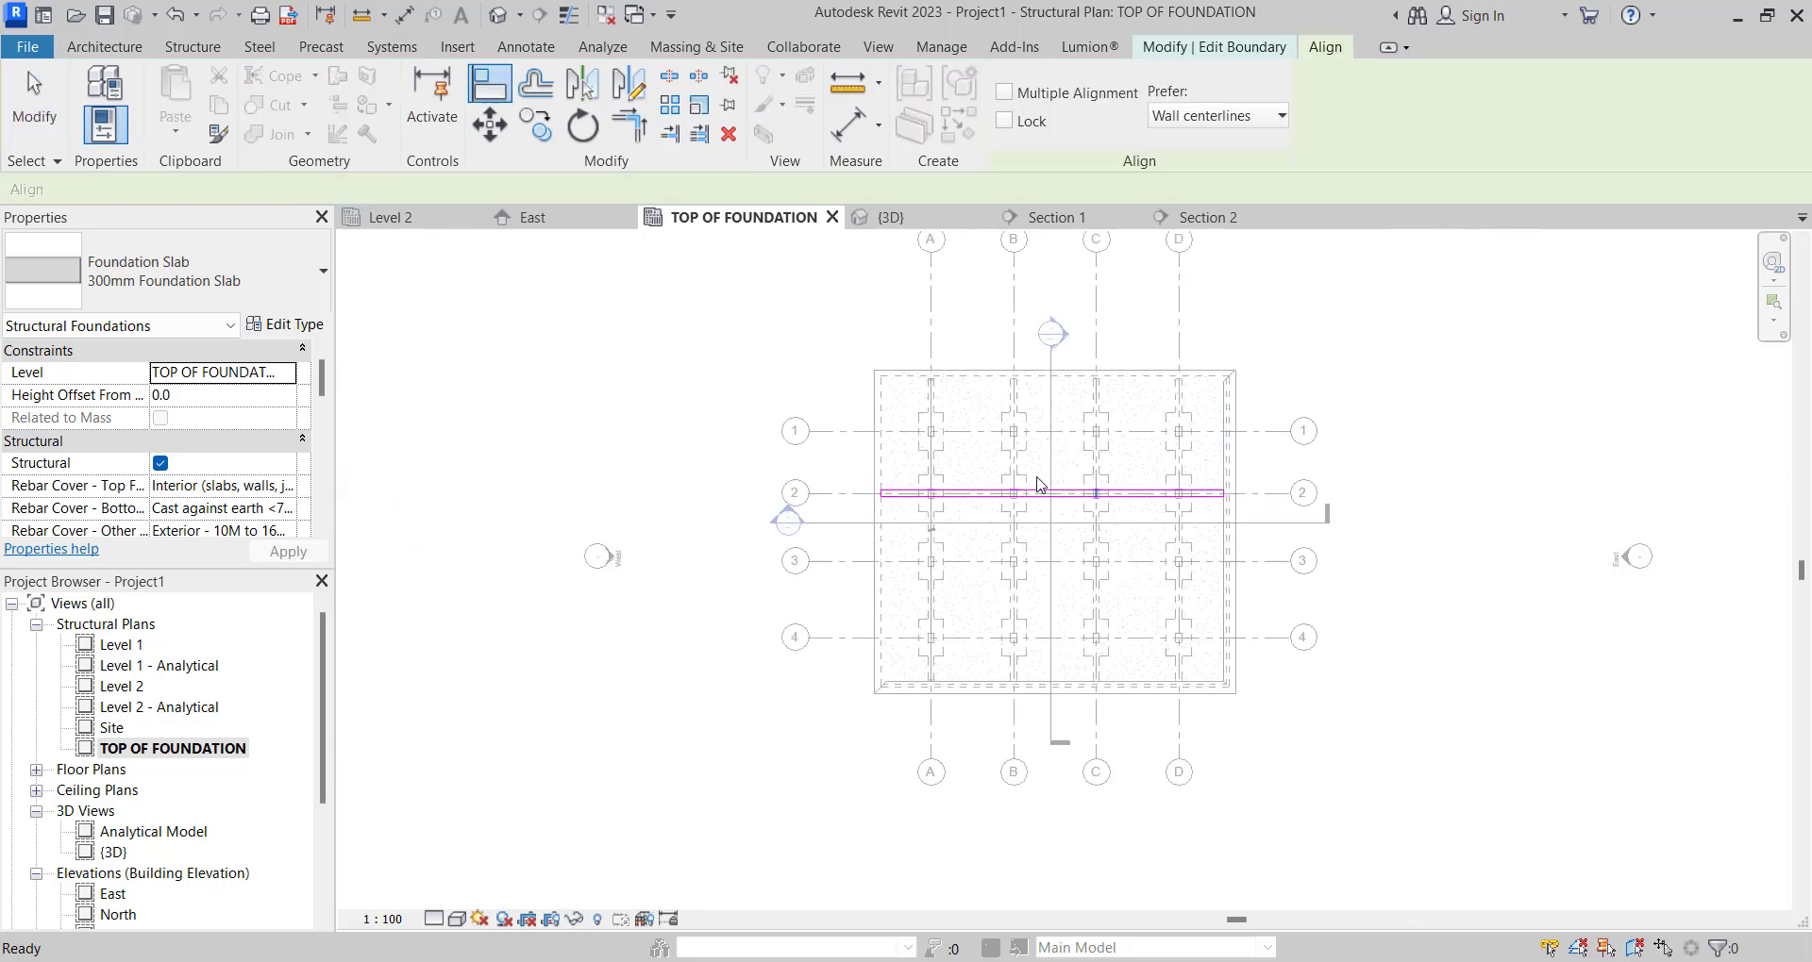
scroll(868, 526, "up", 2)
key("Escape")
Align both long sides of the grid 2 strip boundary with the opposite faces of the column at grid A.
scroll(868, 525, "up", 3)
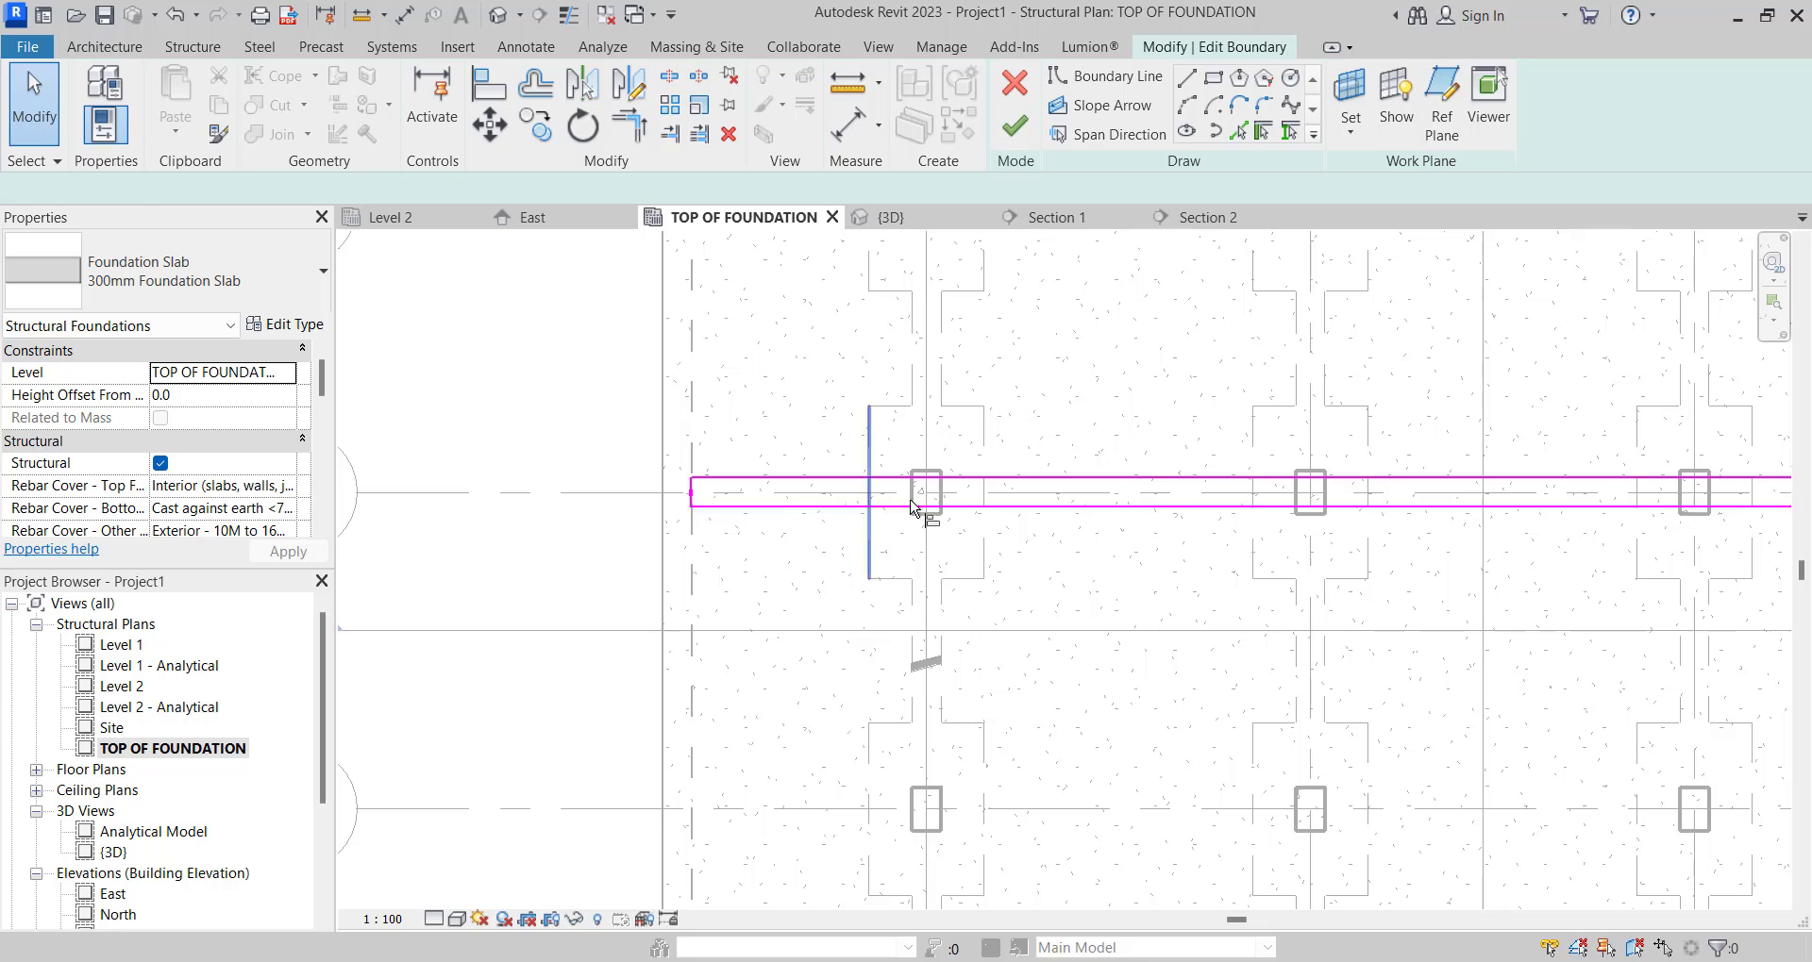
key("a")
key("l")
scroll(910, 507, "up", 5)
left_click(887, 480)
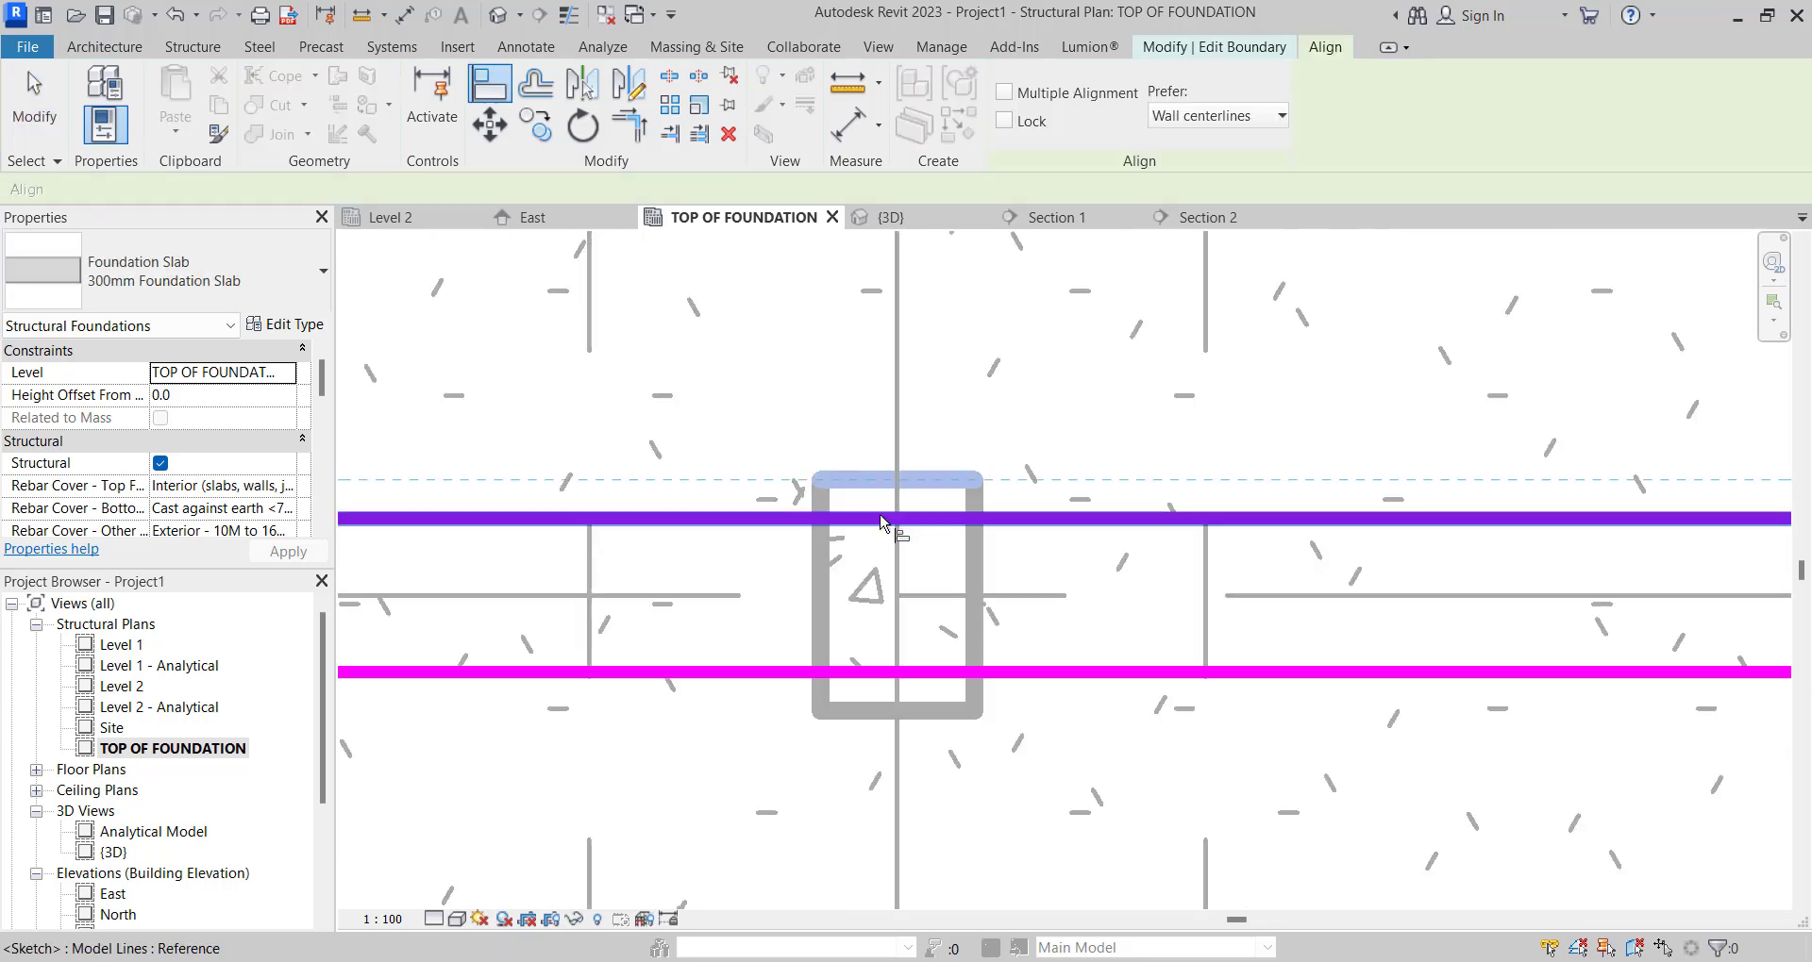
left_click(880, 518)
scroll(1028, 460, "down", 2)
middle_click_drag(1028, 463, 1068, 390)
left_click(933, 576)
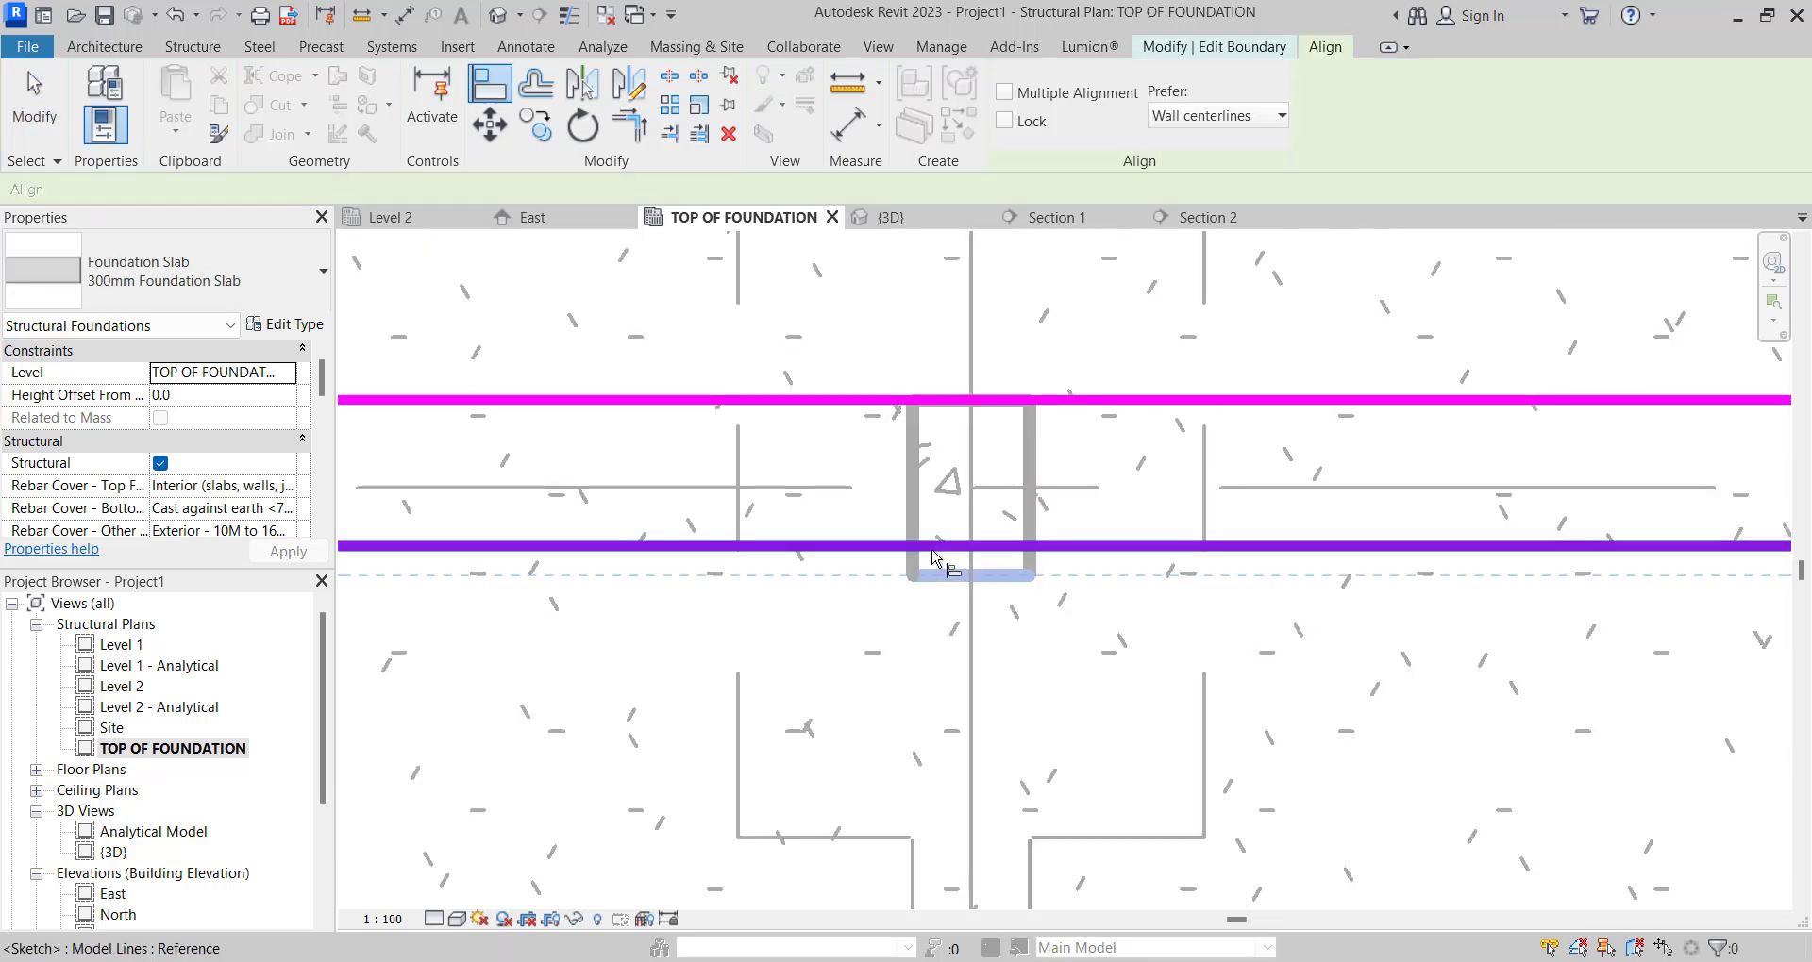
left_click(932, 550)
scroll(920, 538, "down", 5)
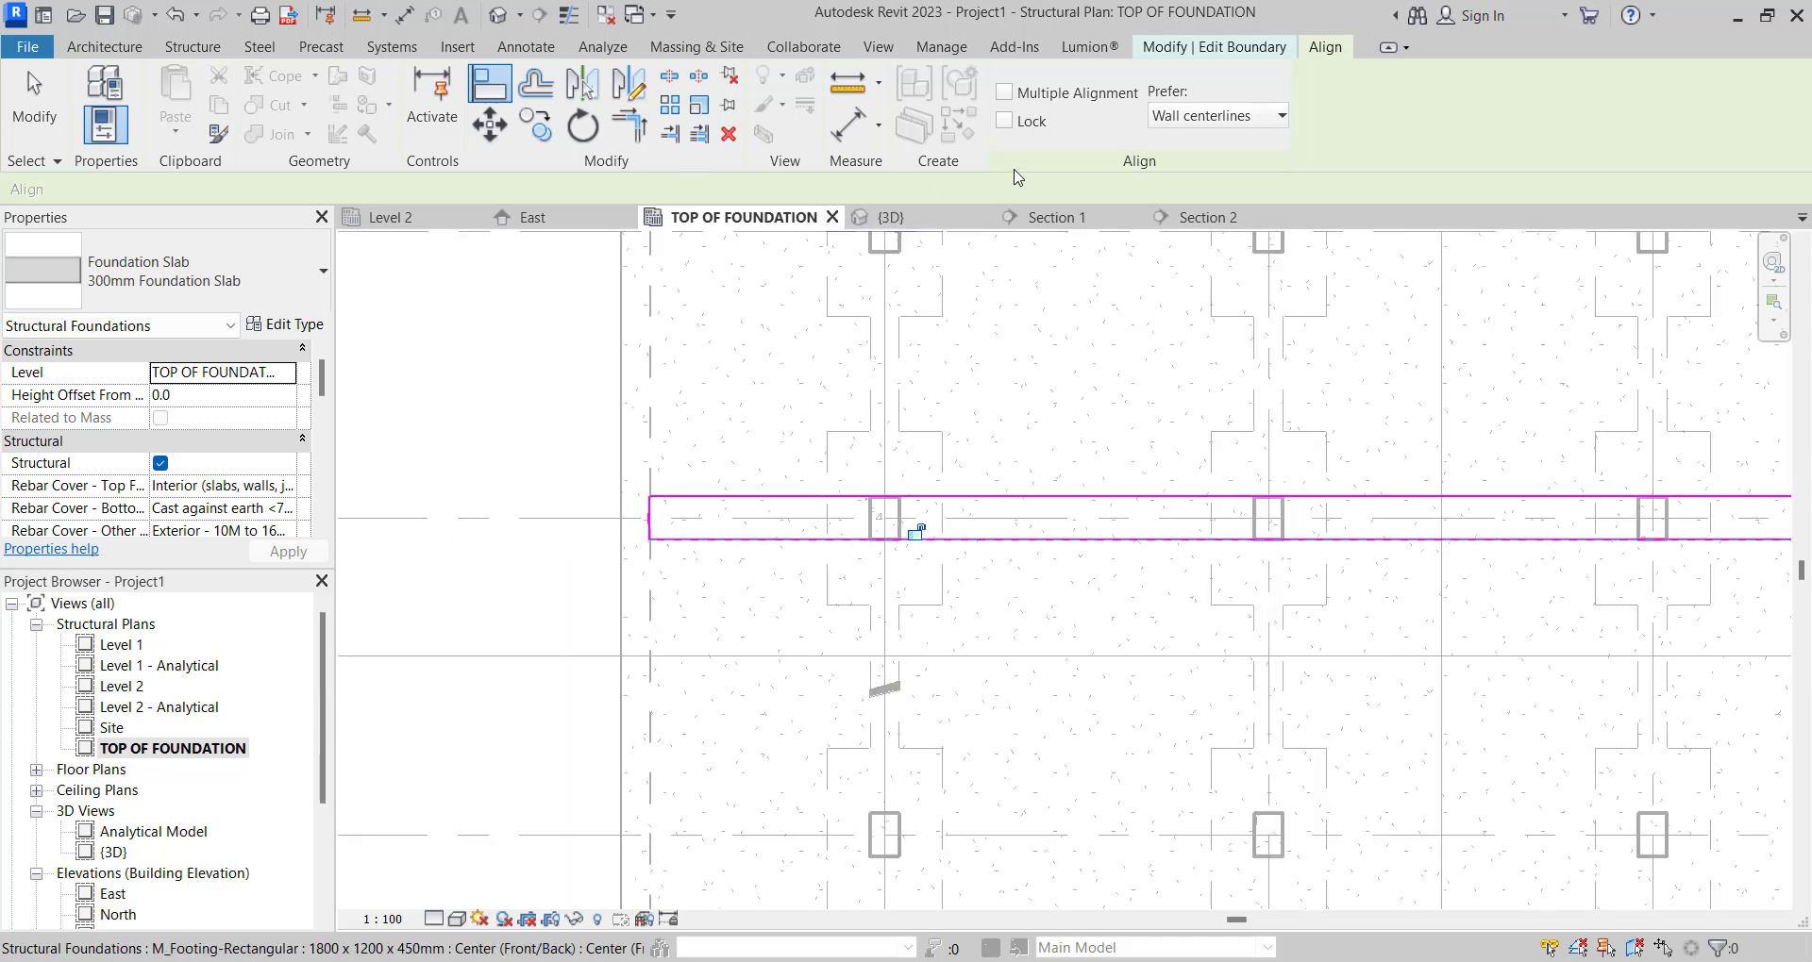
key("Escape")
key("Escape")
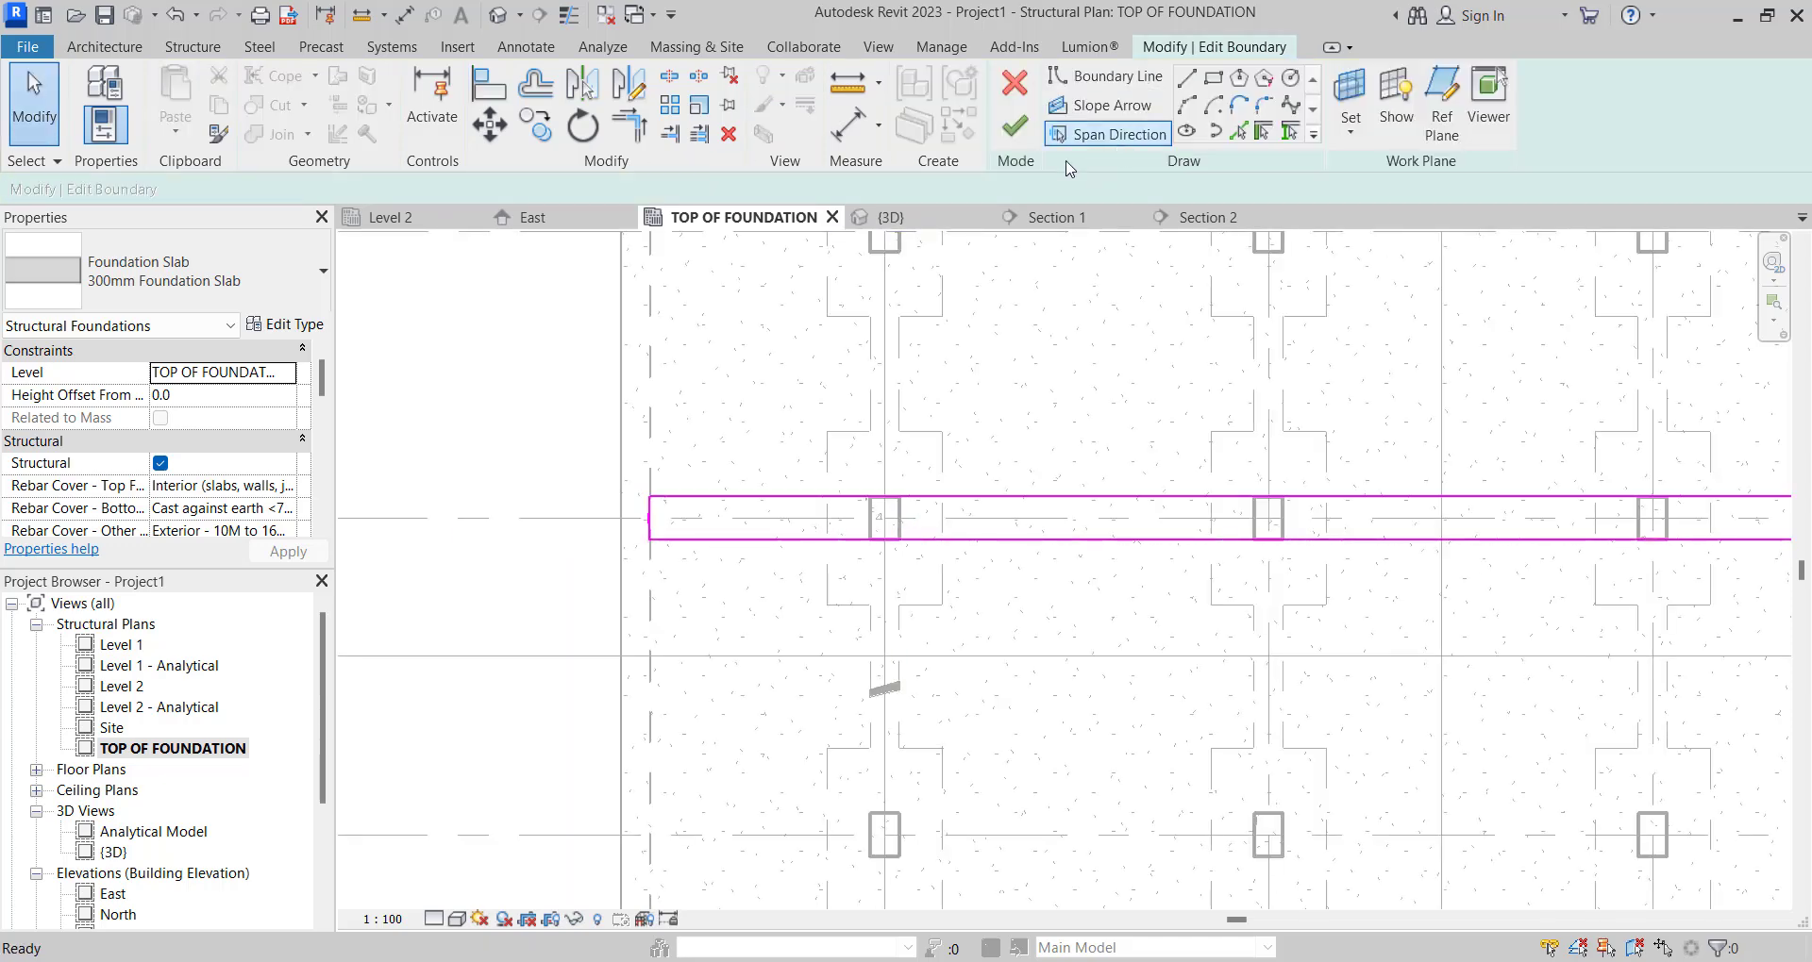
Finish the strip's boundary sketch and select the strip slab along grid 2.
left_click(1016, 130)
scroll(881, 509, "down", 3)
scroll(863, 533, "up", 2)
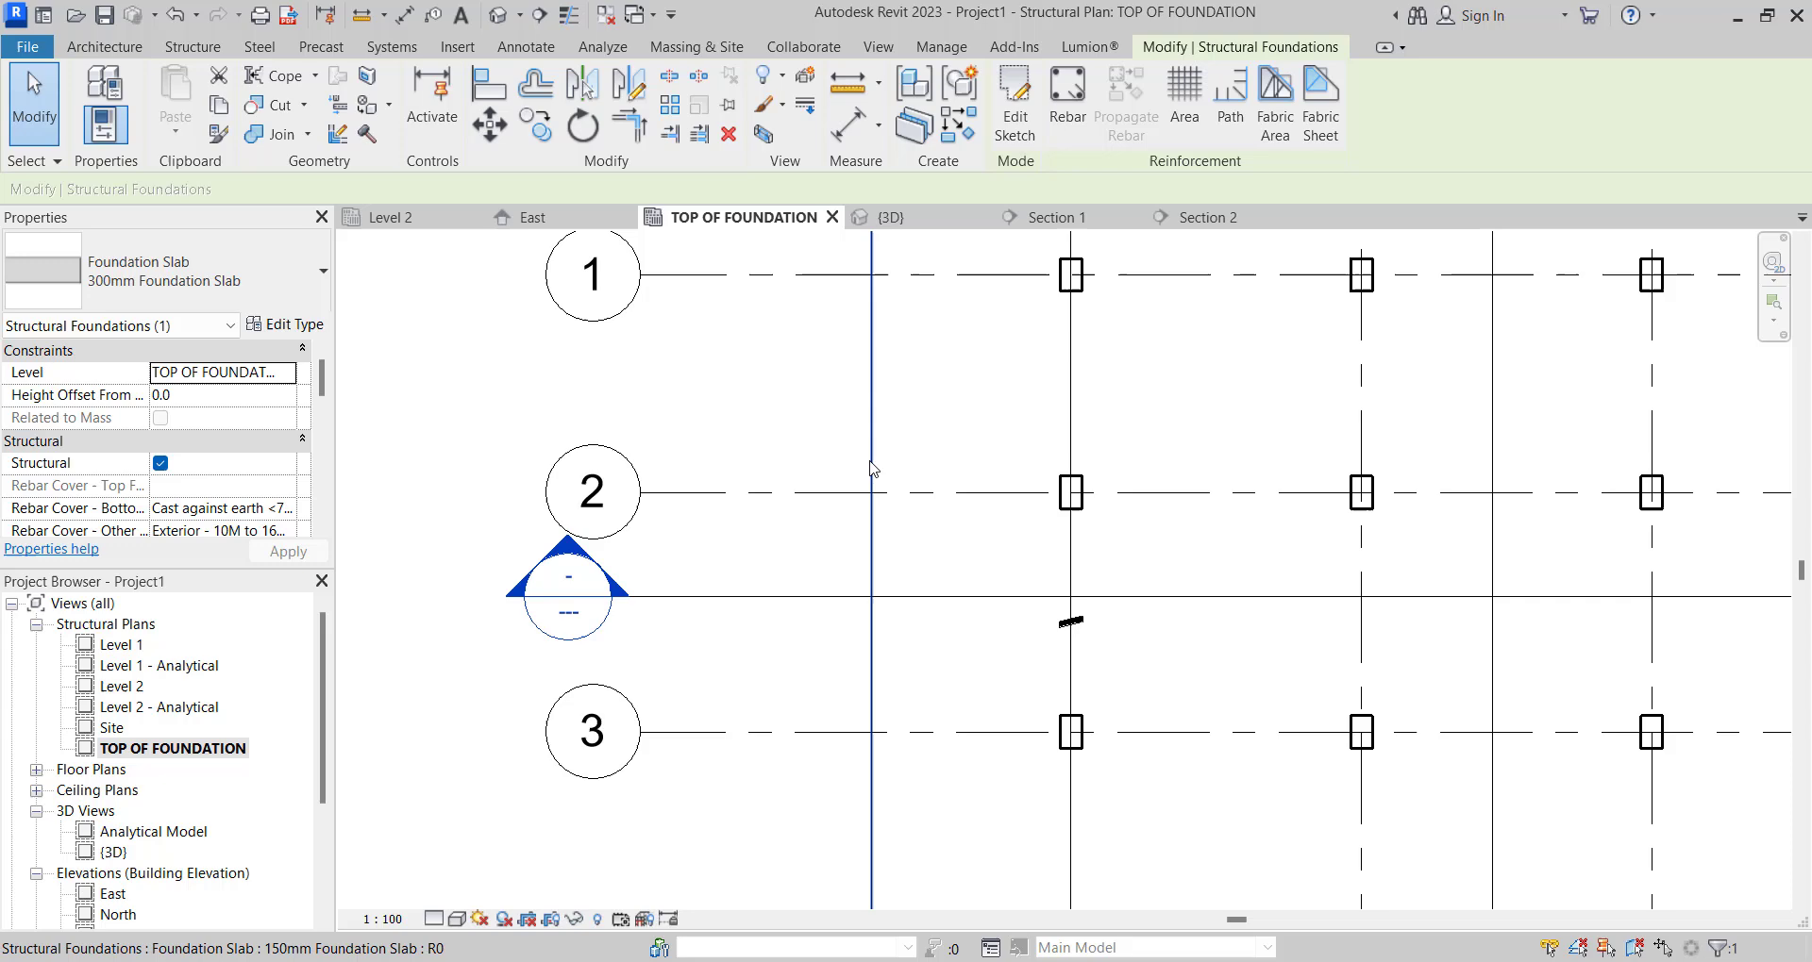
left_click(756, 447)
left_click(949, 508)
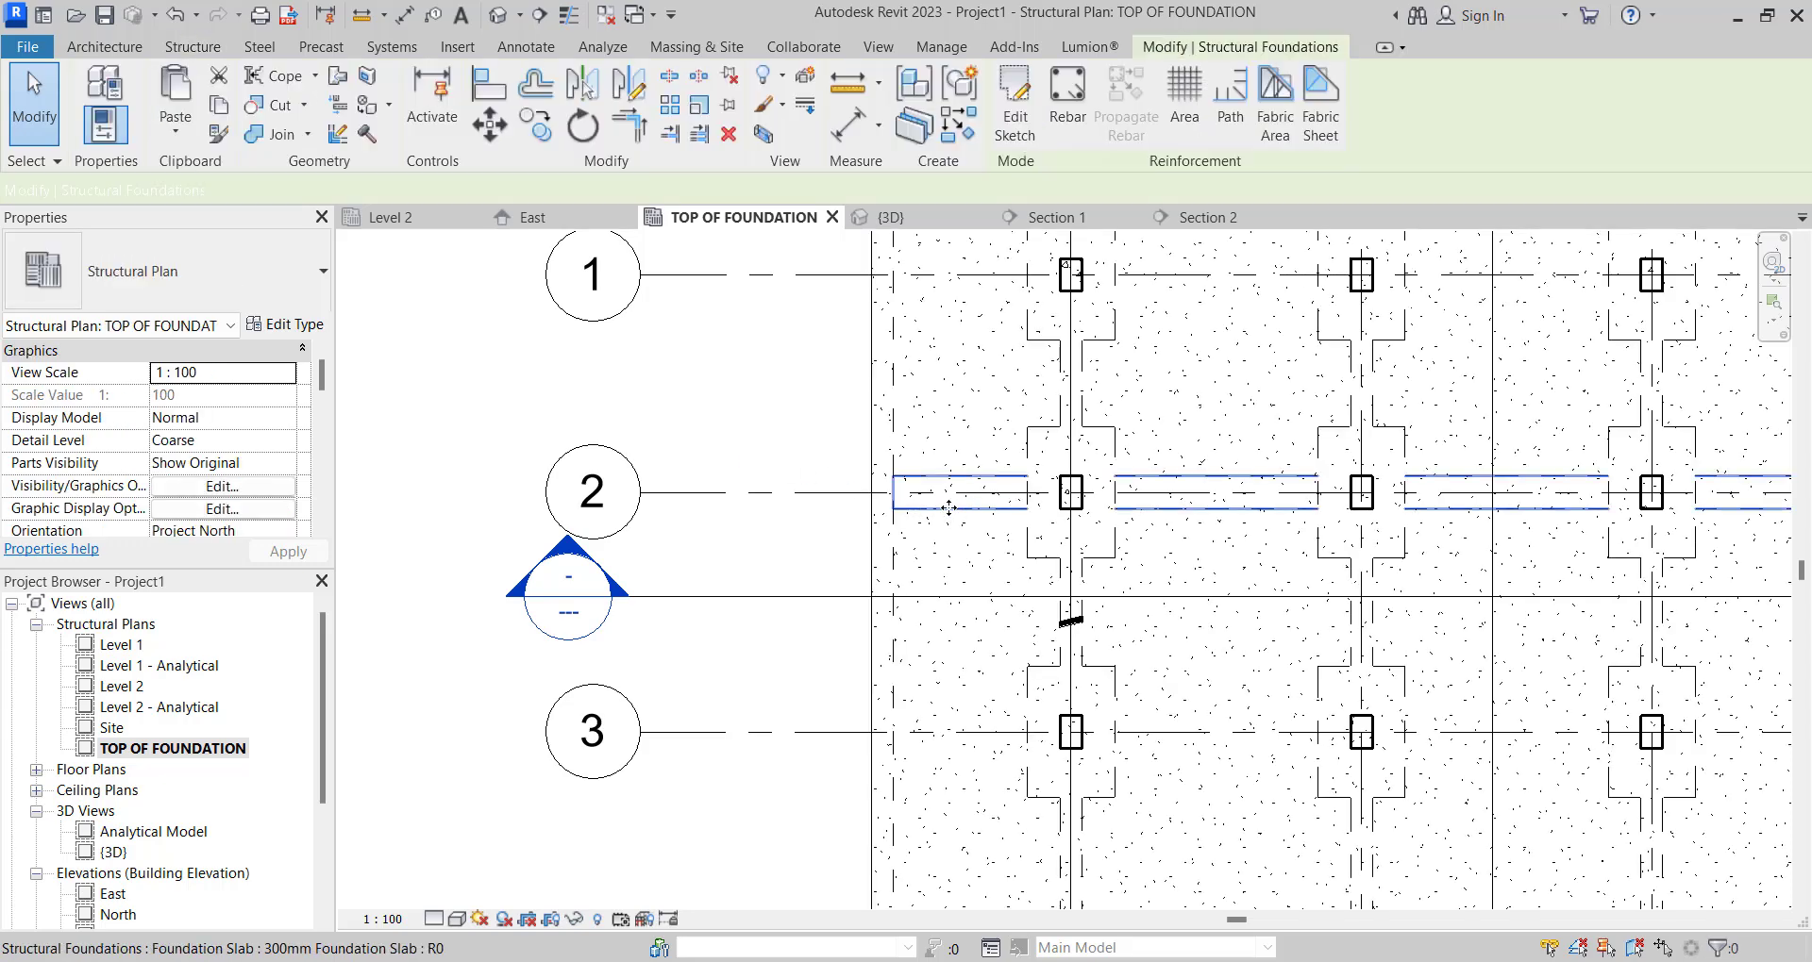
Copy the grid 2 foundation strip onto grid lines 3 and 4, using the column centre at grid A as reference.
left_click(538, 124)
scroll(1048, 443, "up", 5)
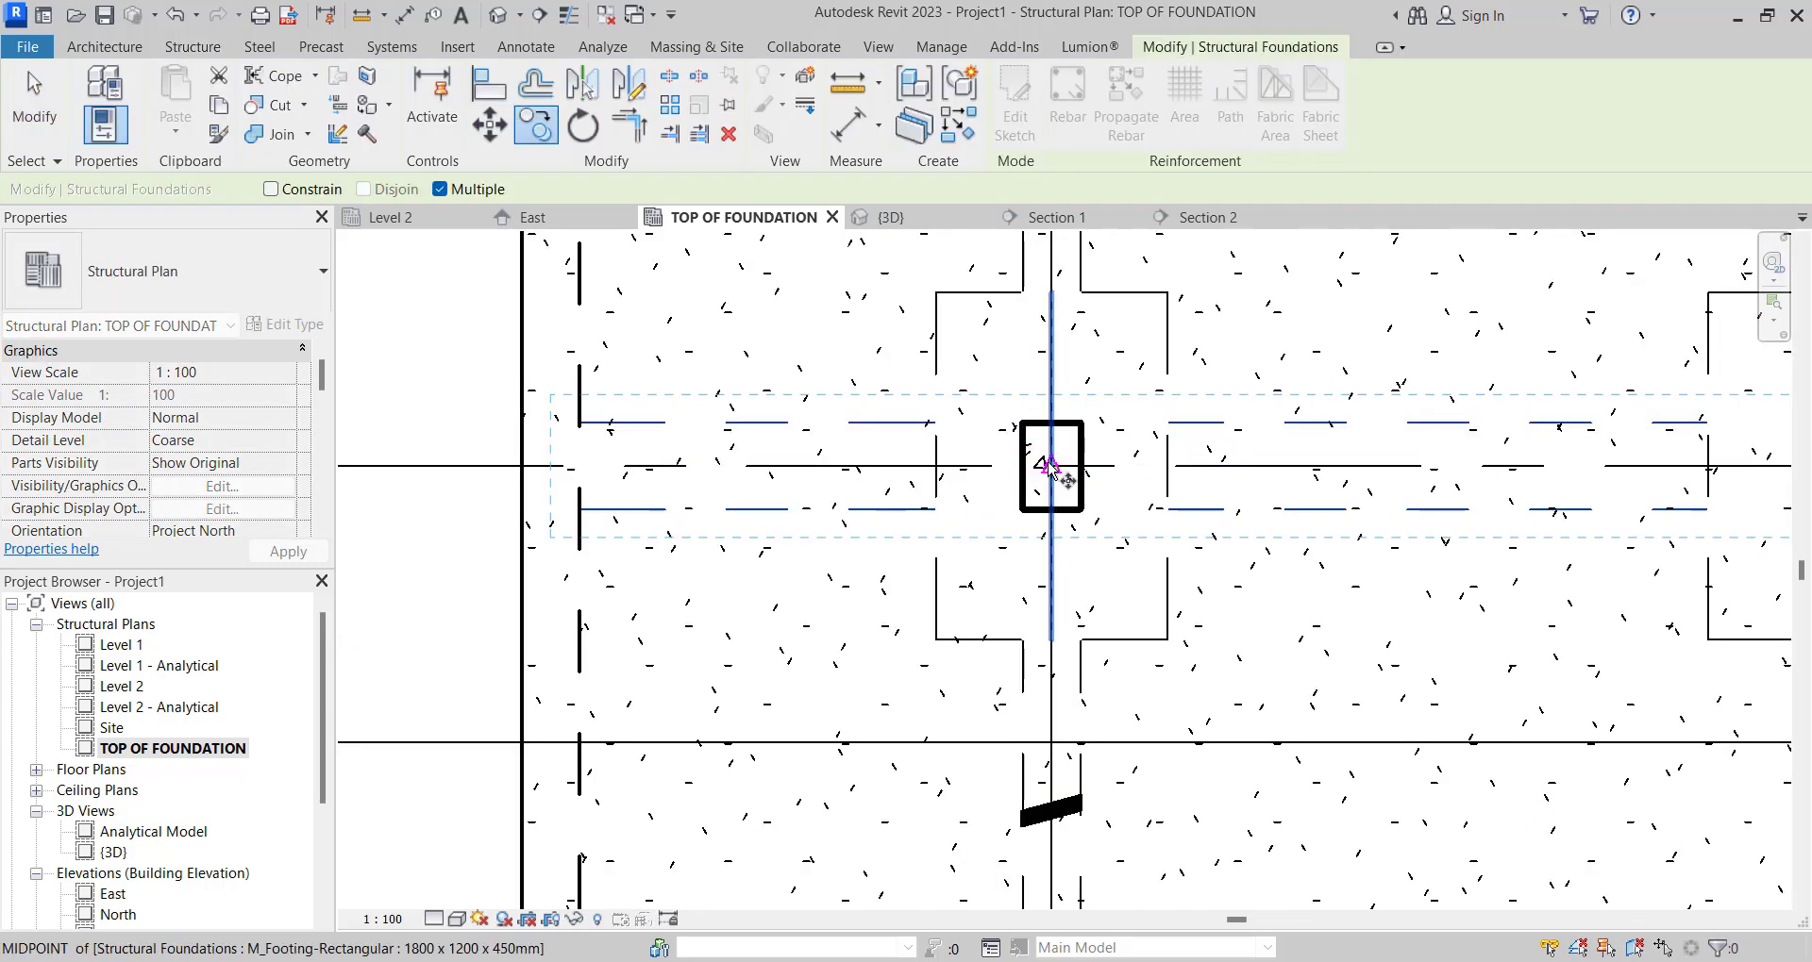
scroll(1050, 462, "down", 4)
scroll(1048, 543, "up", 4)
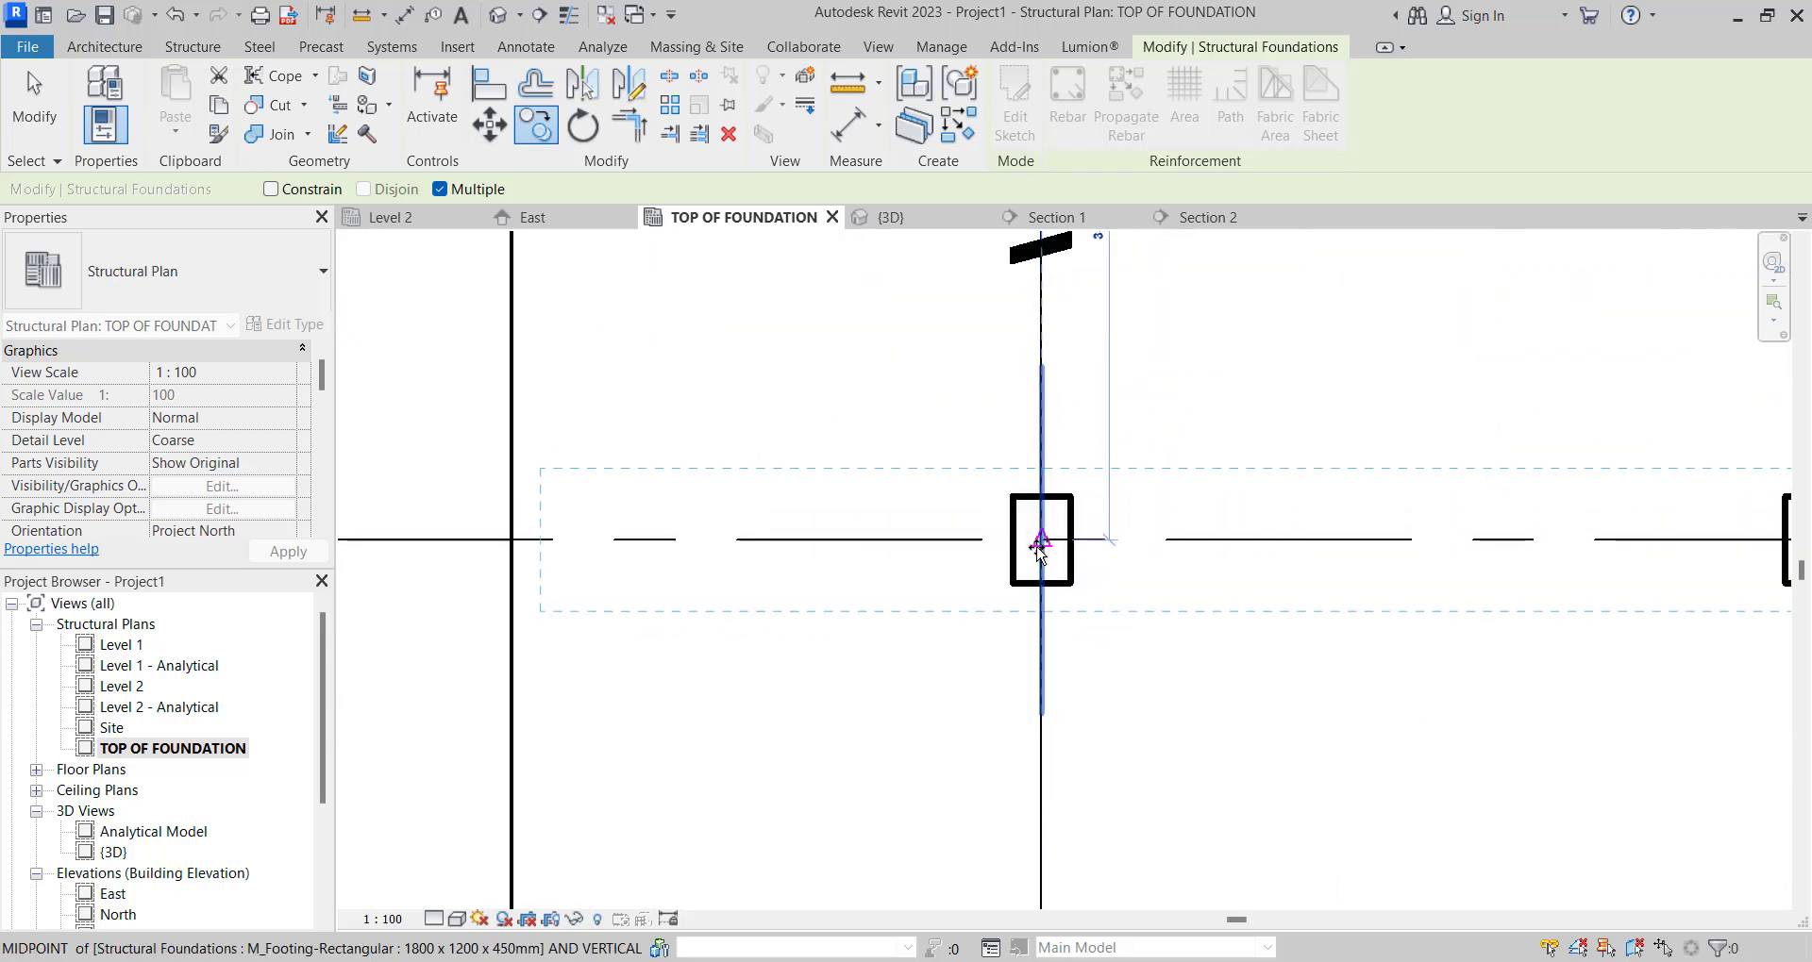
left_click(1039, 550)
scroll(1047, 529, "down", 5)
scroll(1076, 642, "up", 5)
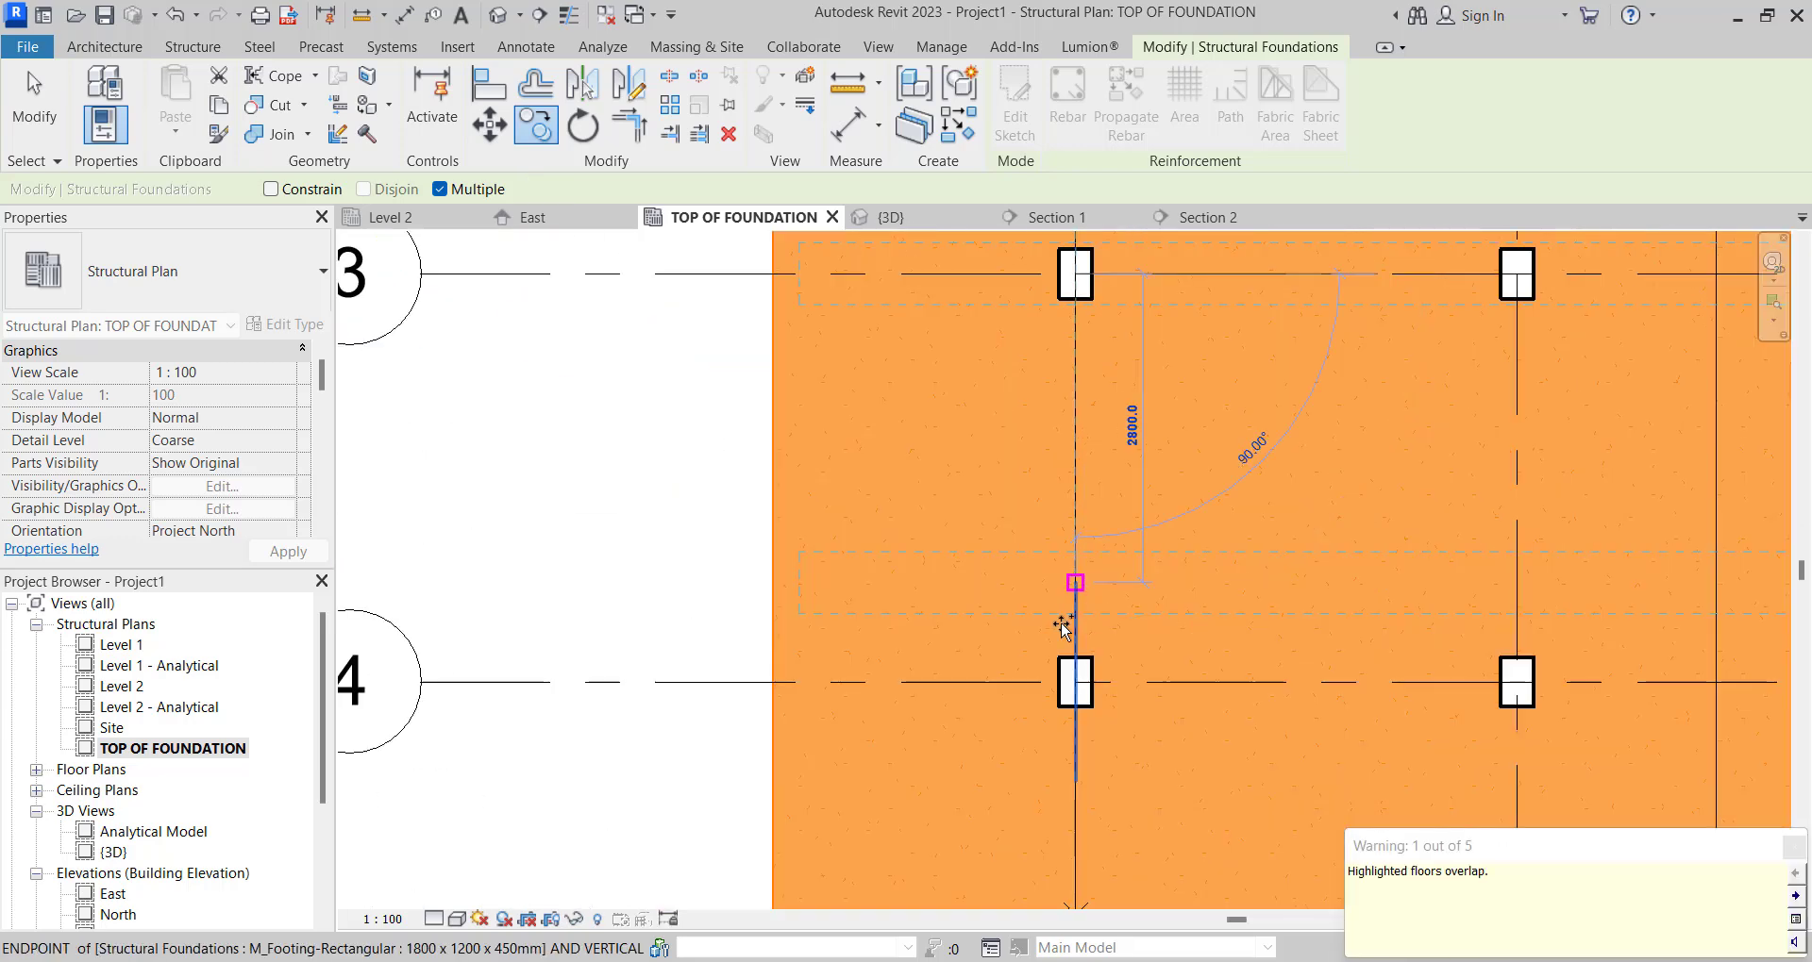
left_click(1082, 696)
scroll(1083, 697, "down", 8)
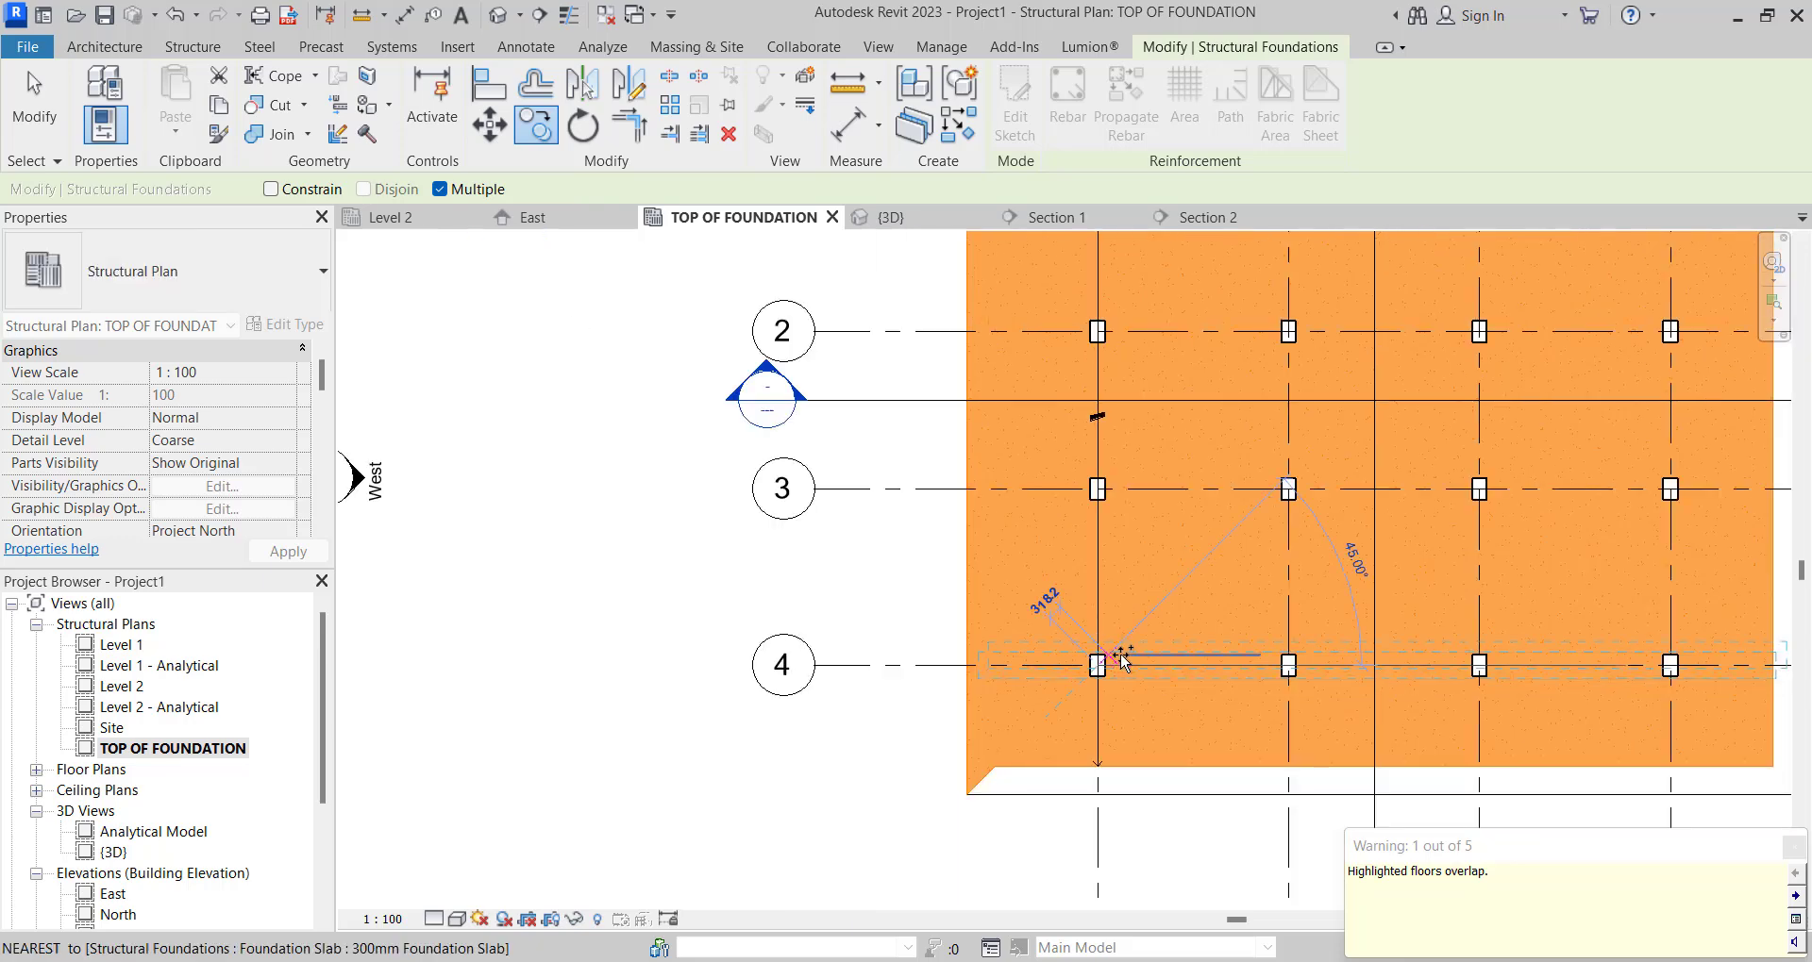
Place another copy of the foundation strip along grid line 1, centred on its columns, and finish copying.
scroll(1116, 565, "up", 6)
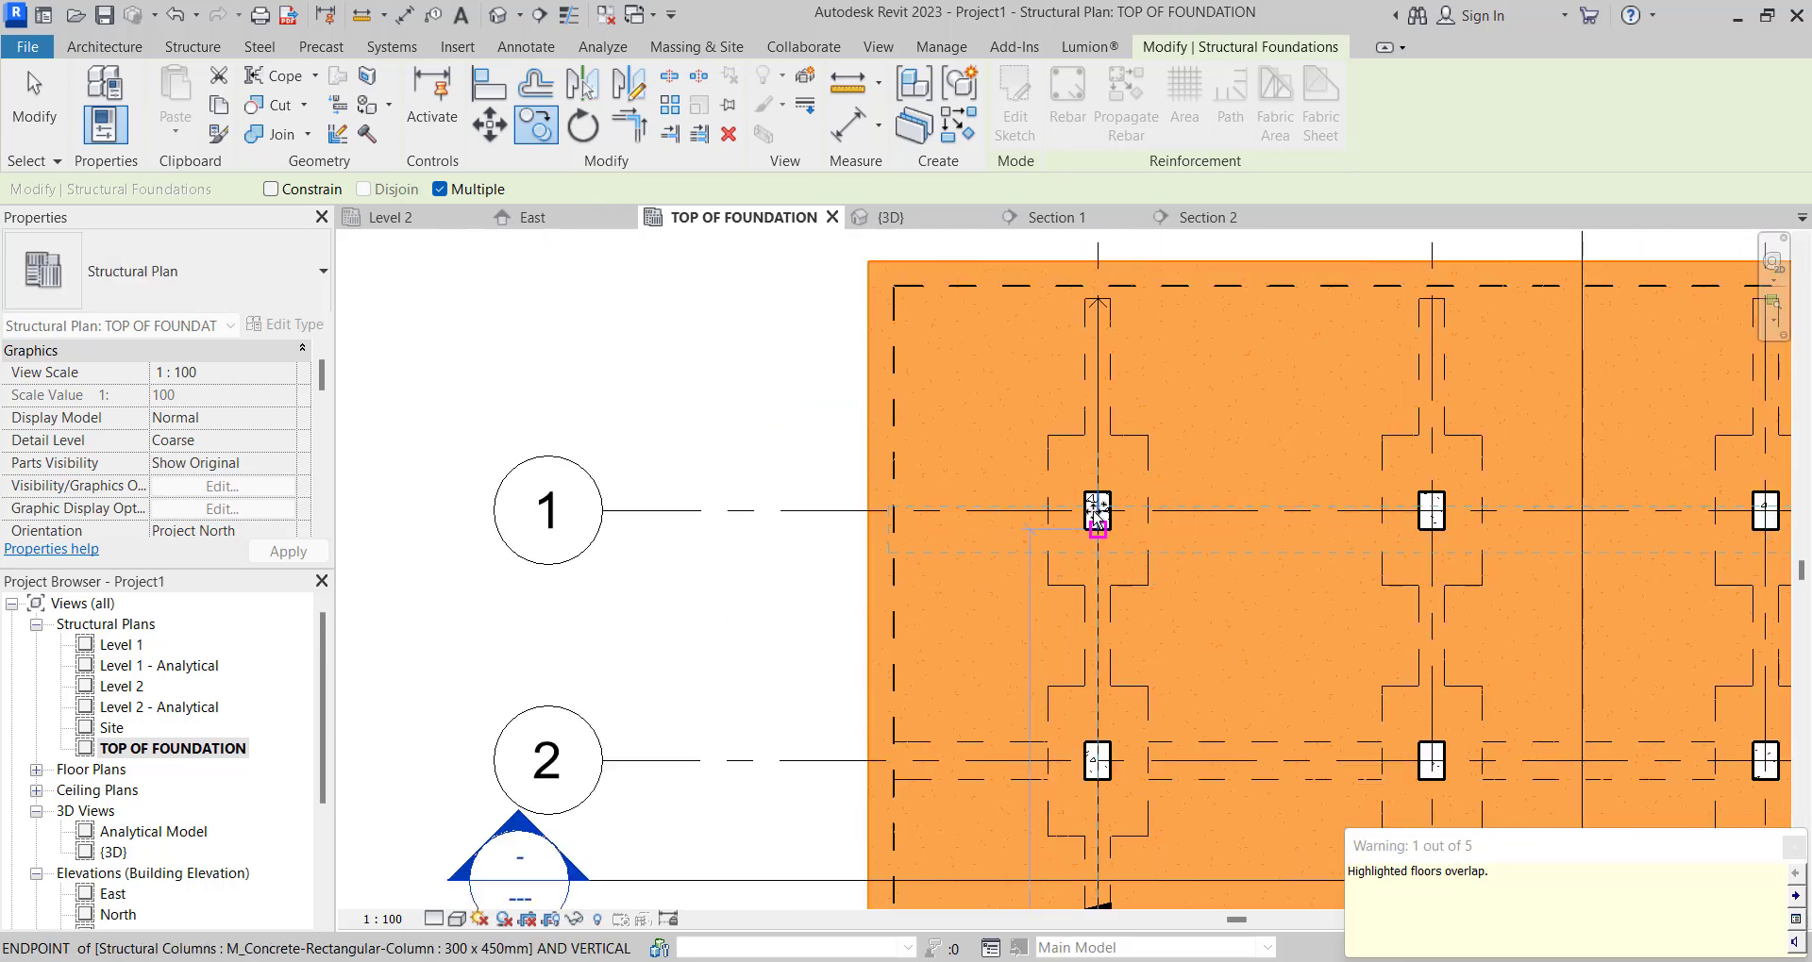
scroll(1124, 511, "down", 3)
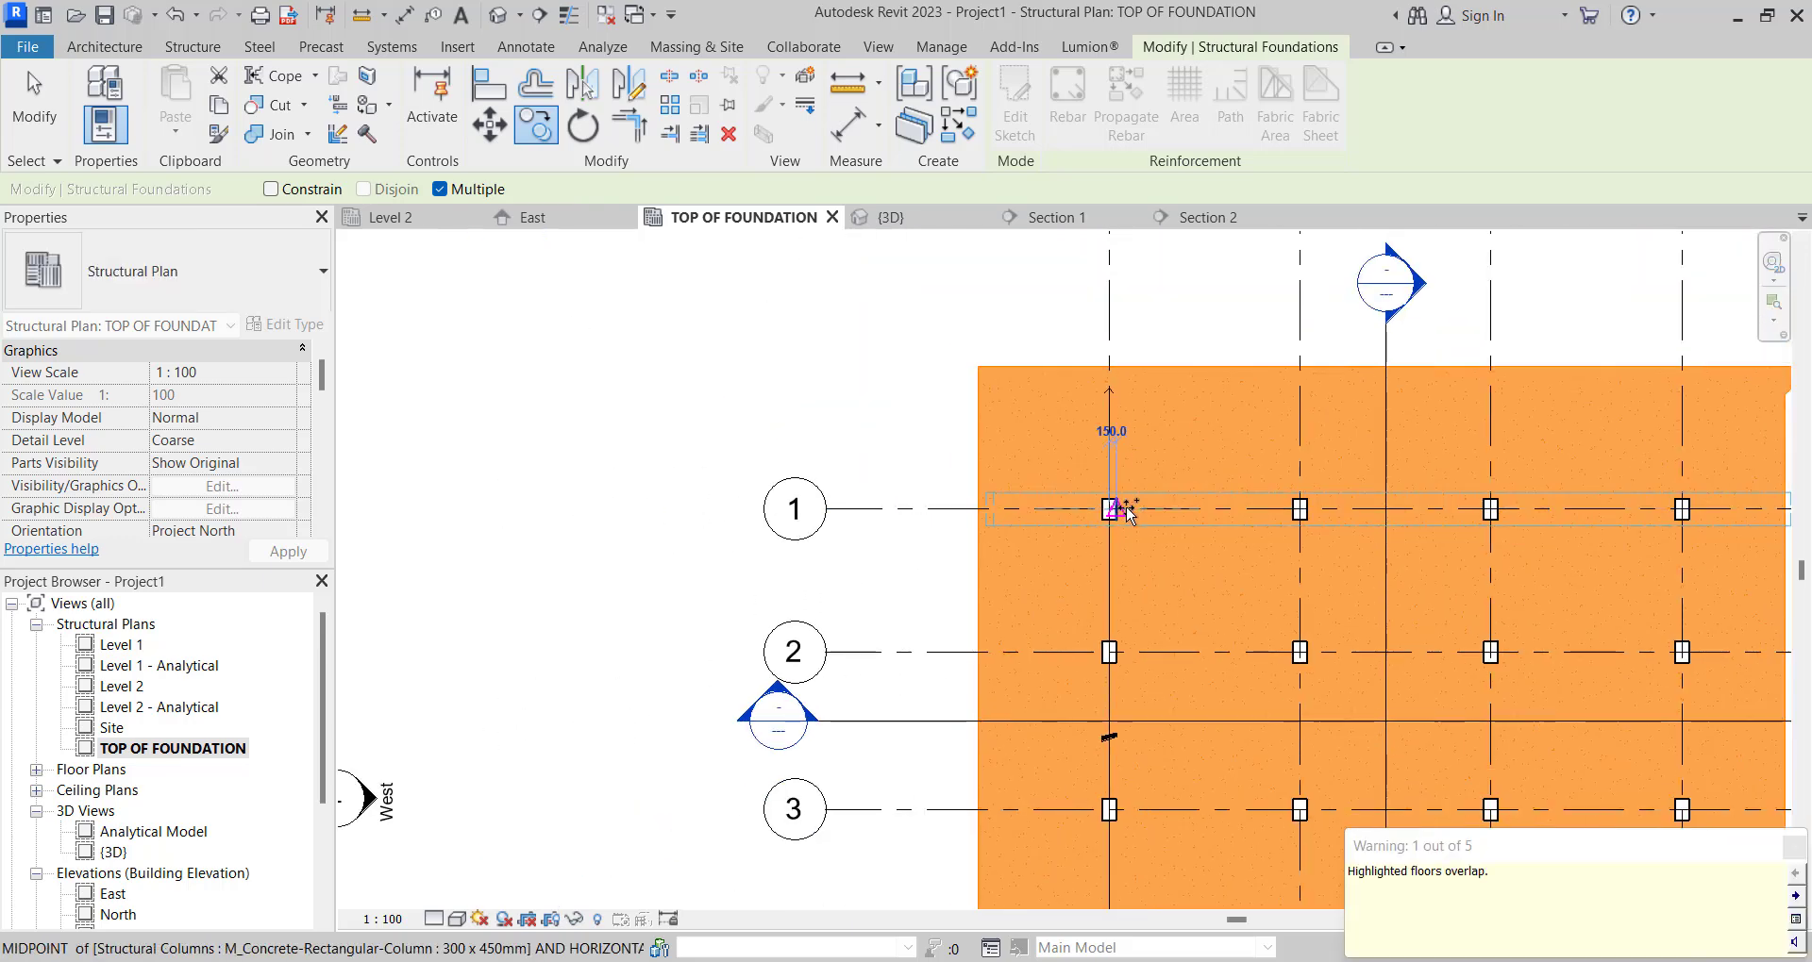
key("Escape")
key("Escape")
scroll(854, 443, "down", 3)
scroll(904, 470, "down", 3)
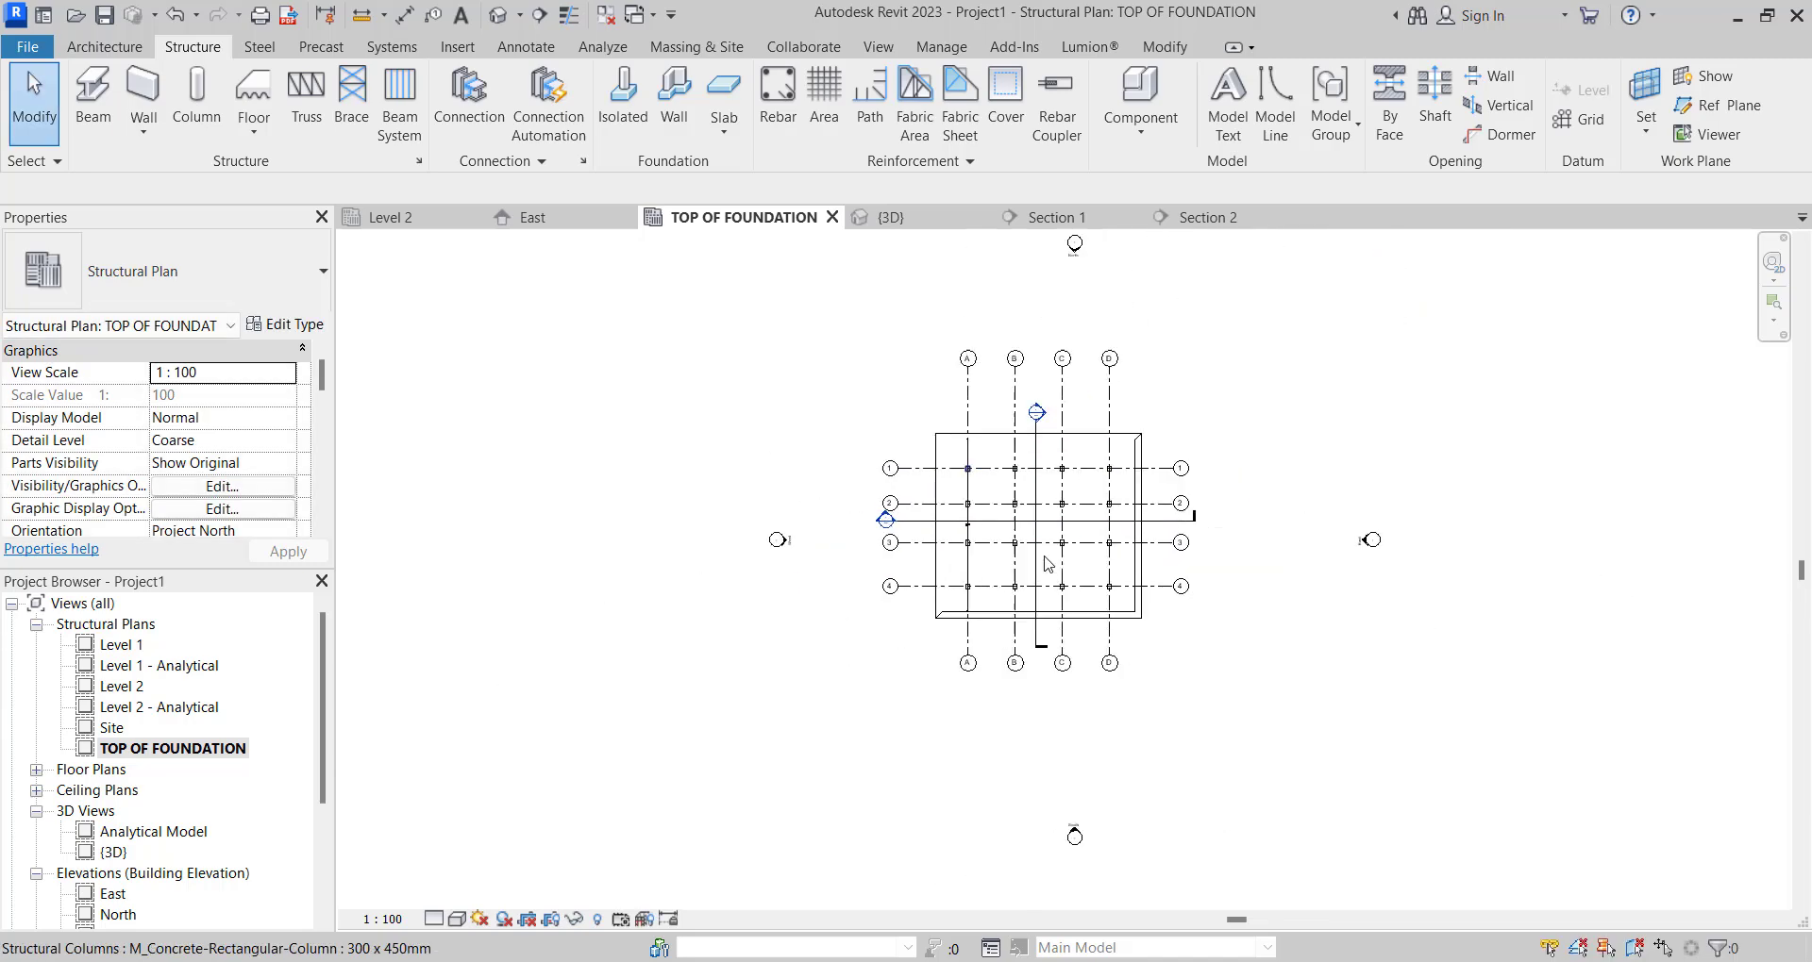
Open the default 3D view and examine the raft's surface and the junction of slab and thickened edges at the corner.
scroll(981, 563, "up", 3)
left_click(513, 19)
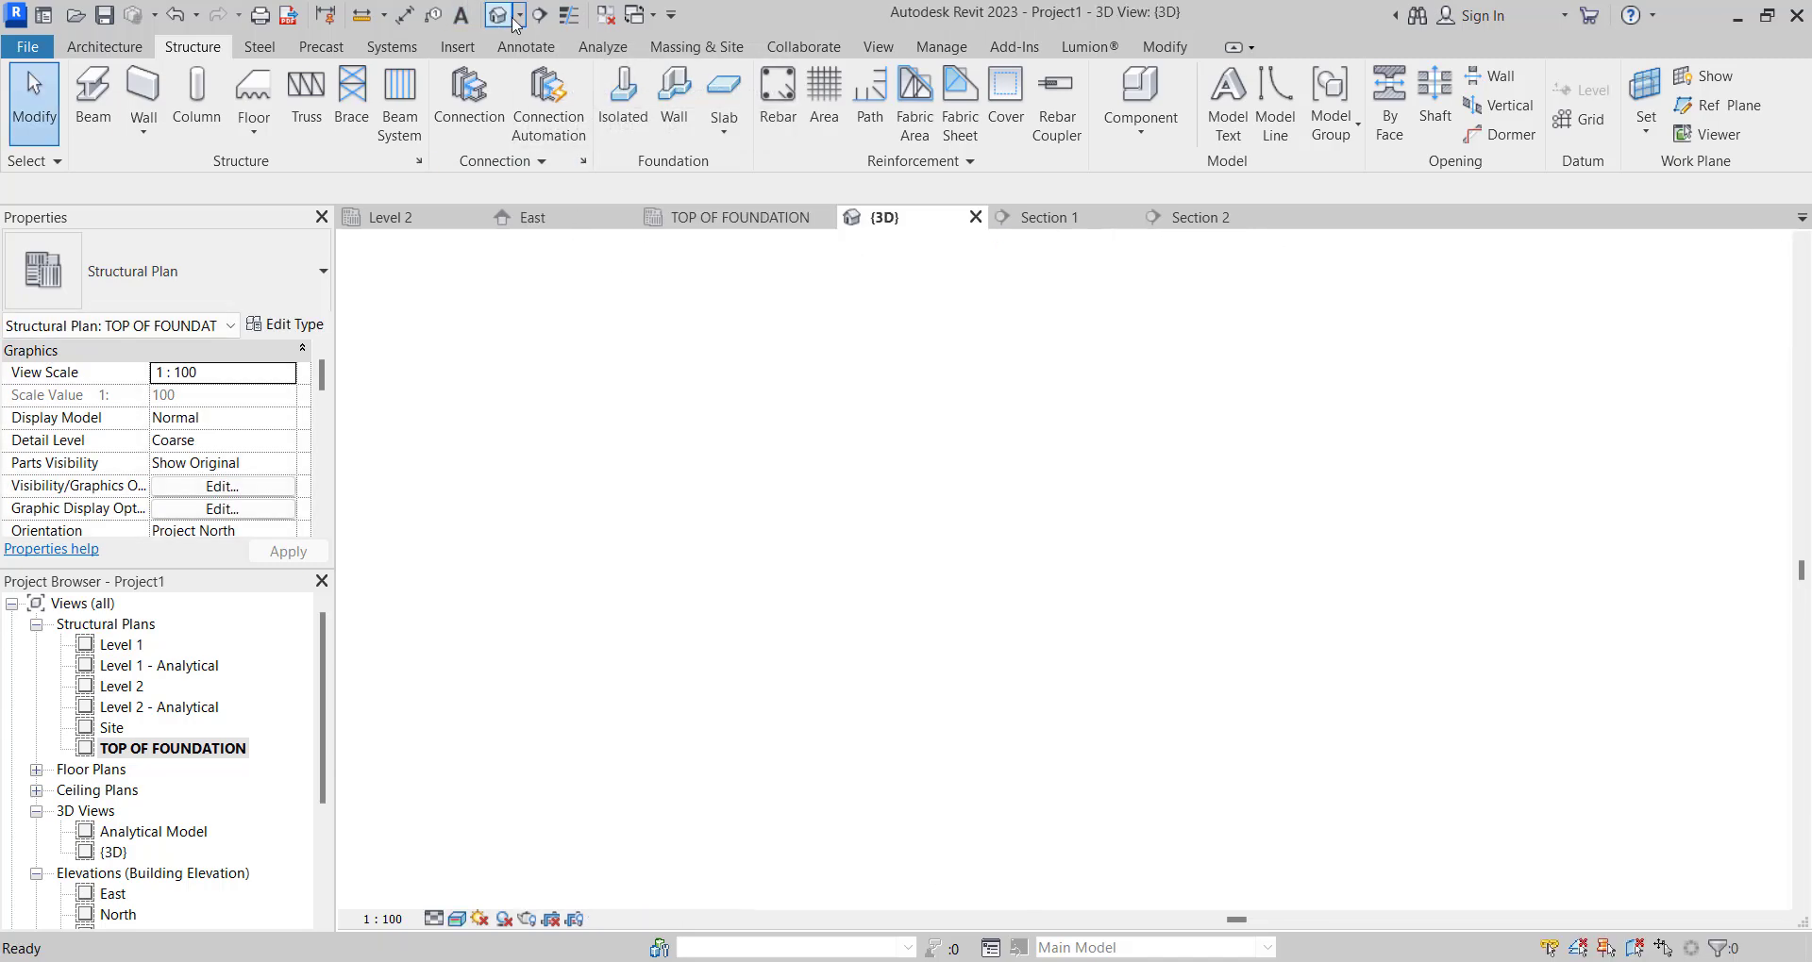
left_click_drag(1689, 351, 1011, 451)
middle_click_drag(1012, 461, 842, 434, "shift")
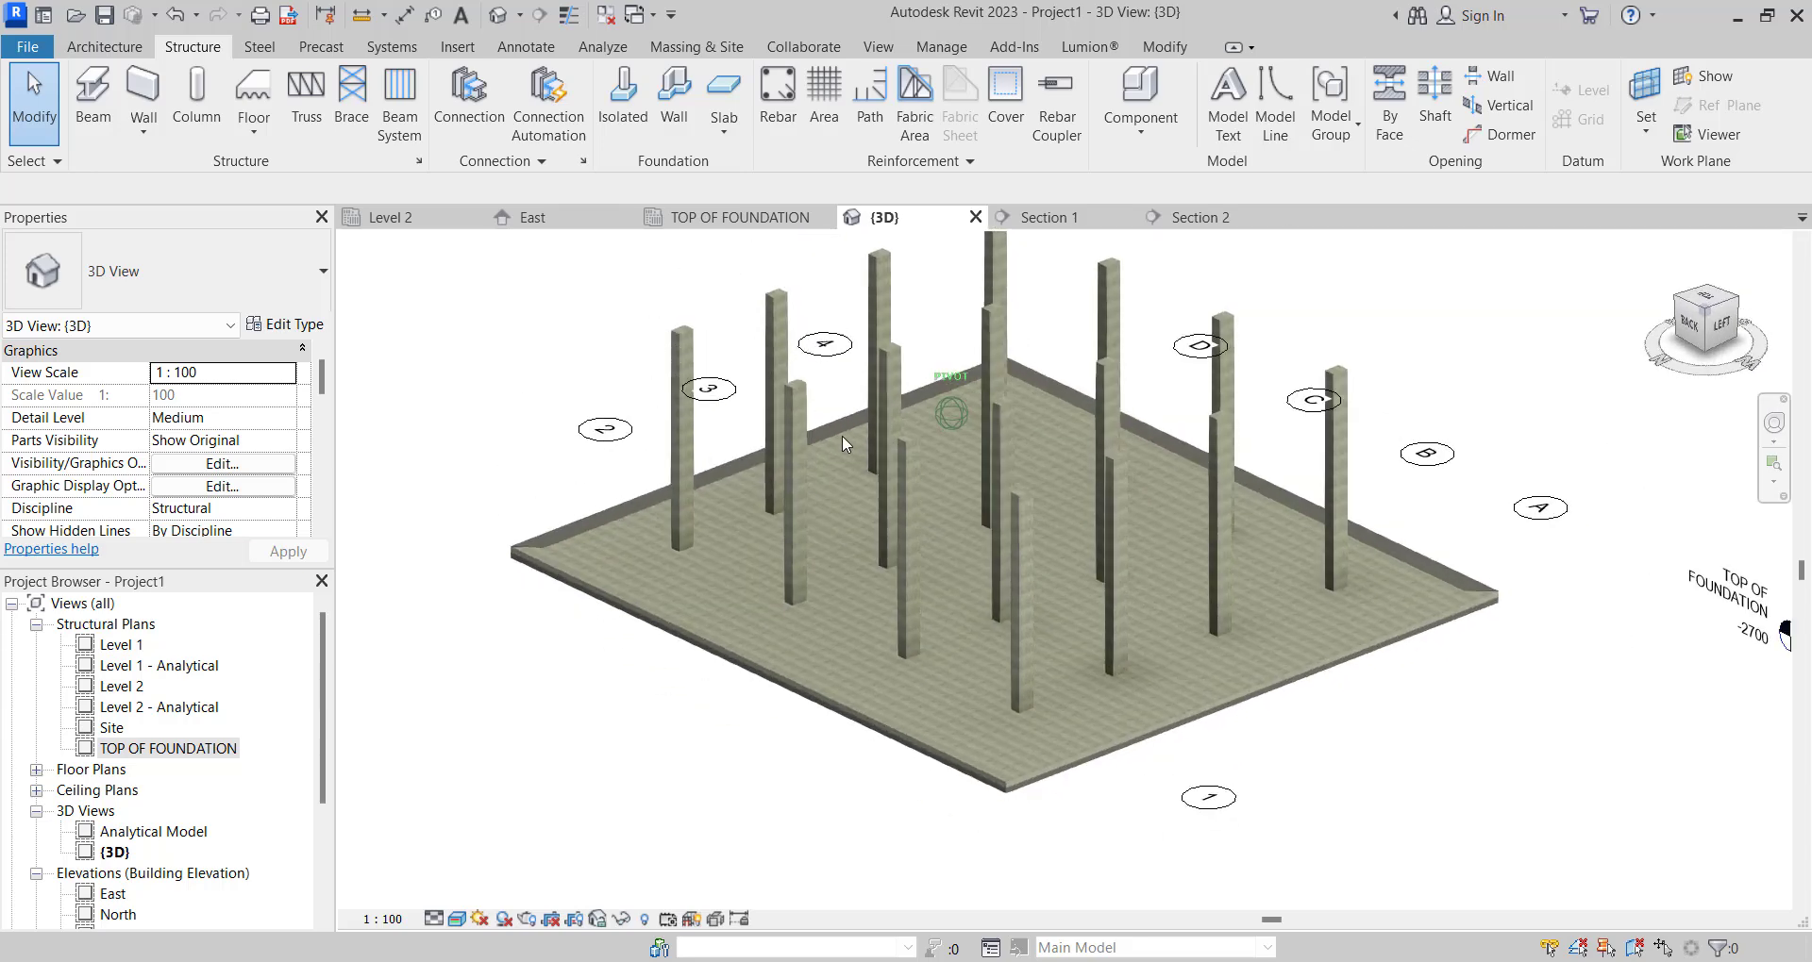
scroll(811, 613, "up", 2)
scroll(771, 691, "up", 4)
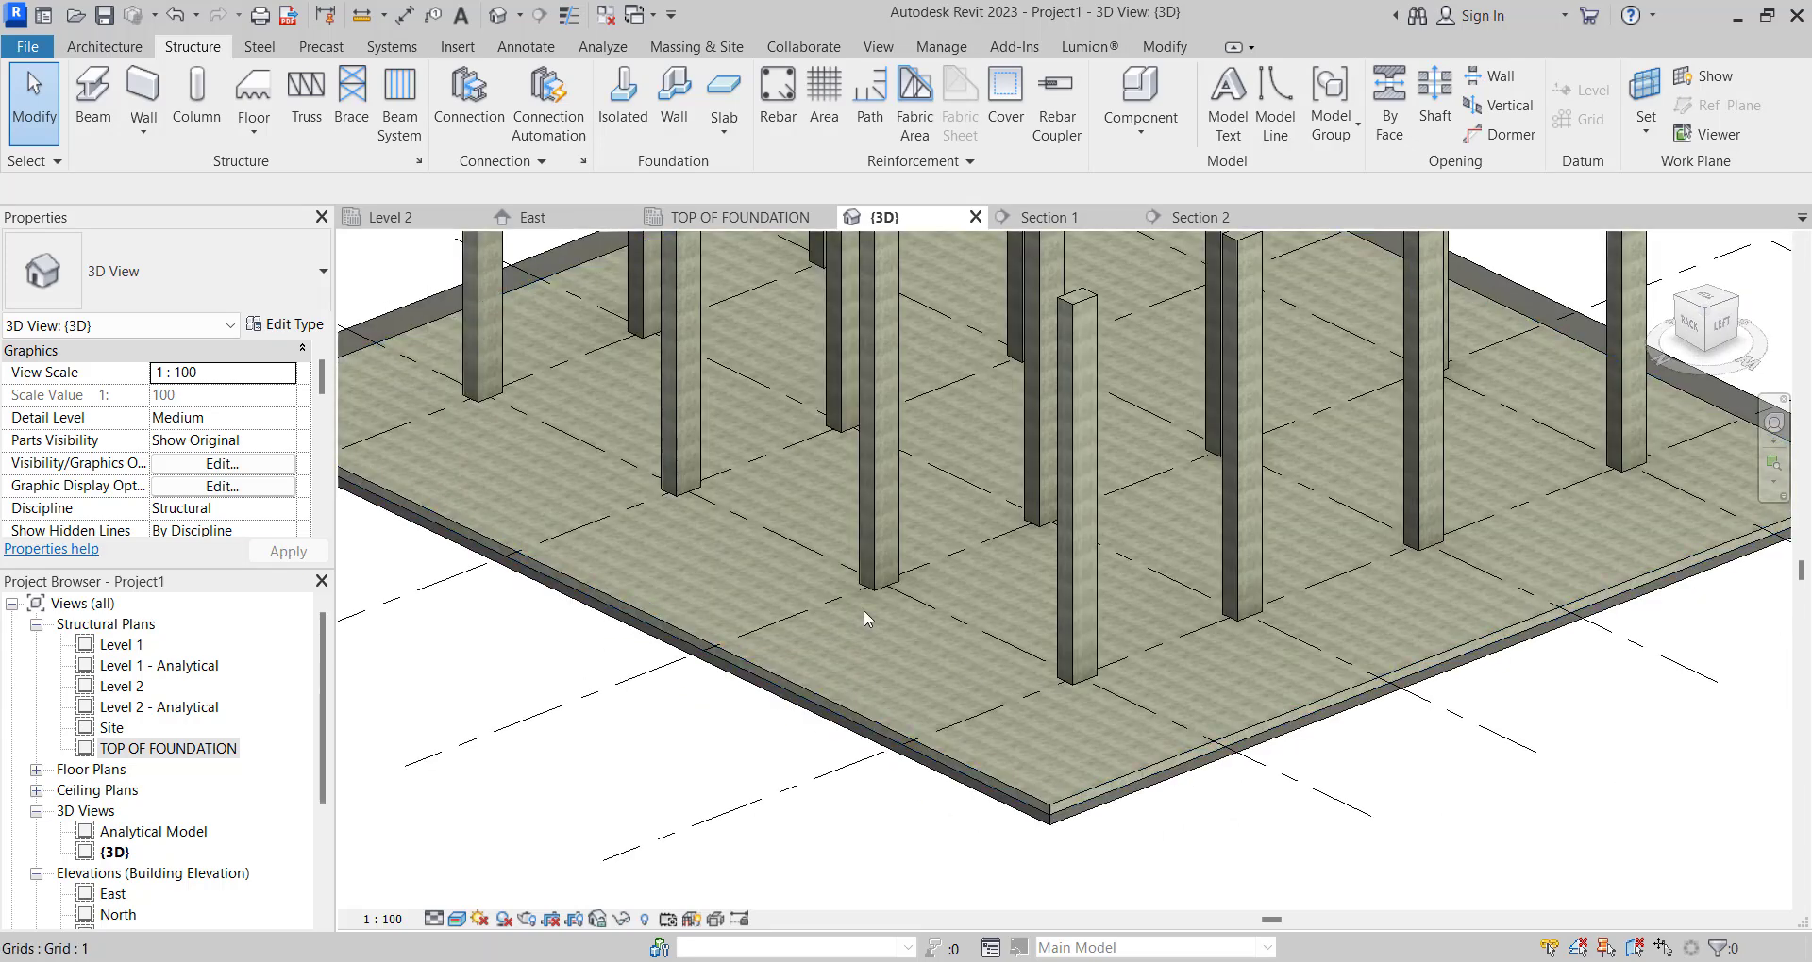
scroll(865, 614, "down", 4)
scroll(587, 554, "up", 8)
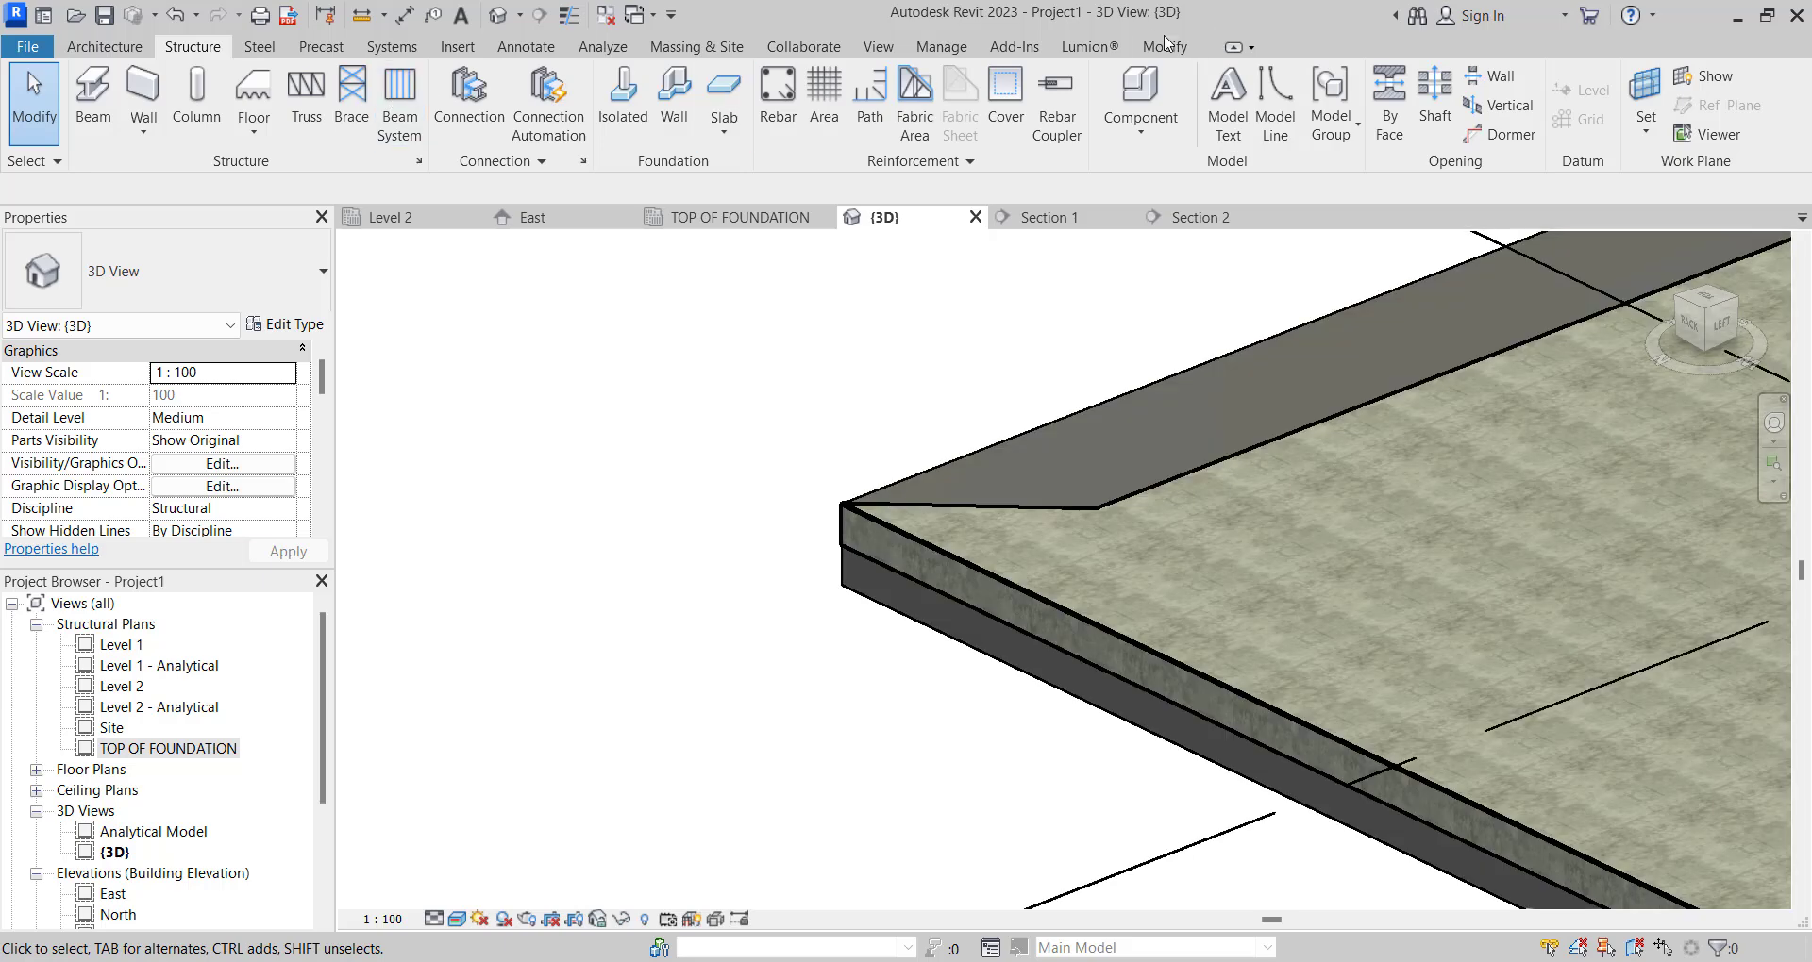
Join the geometry of the 150mm foundation slab with the raft's thickened slab edge.
left_click(1165, 47)
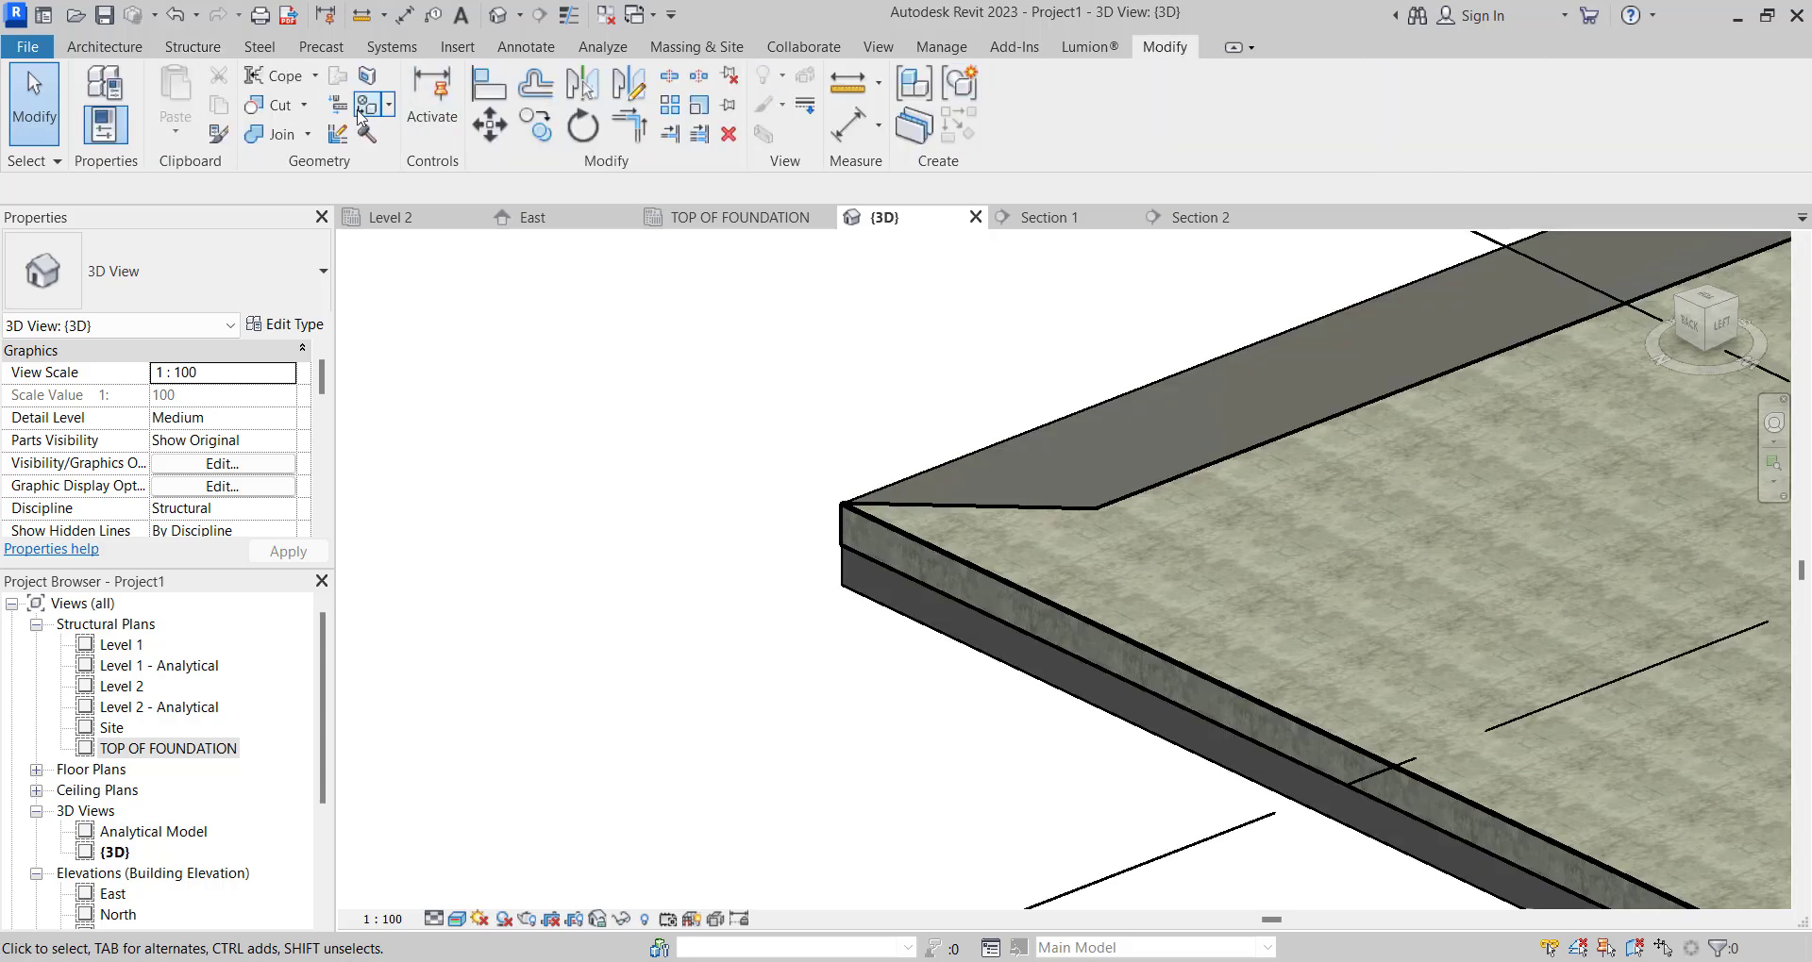
left_click(280, 135)
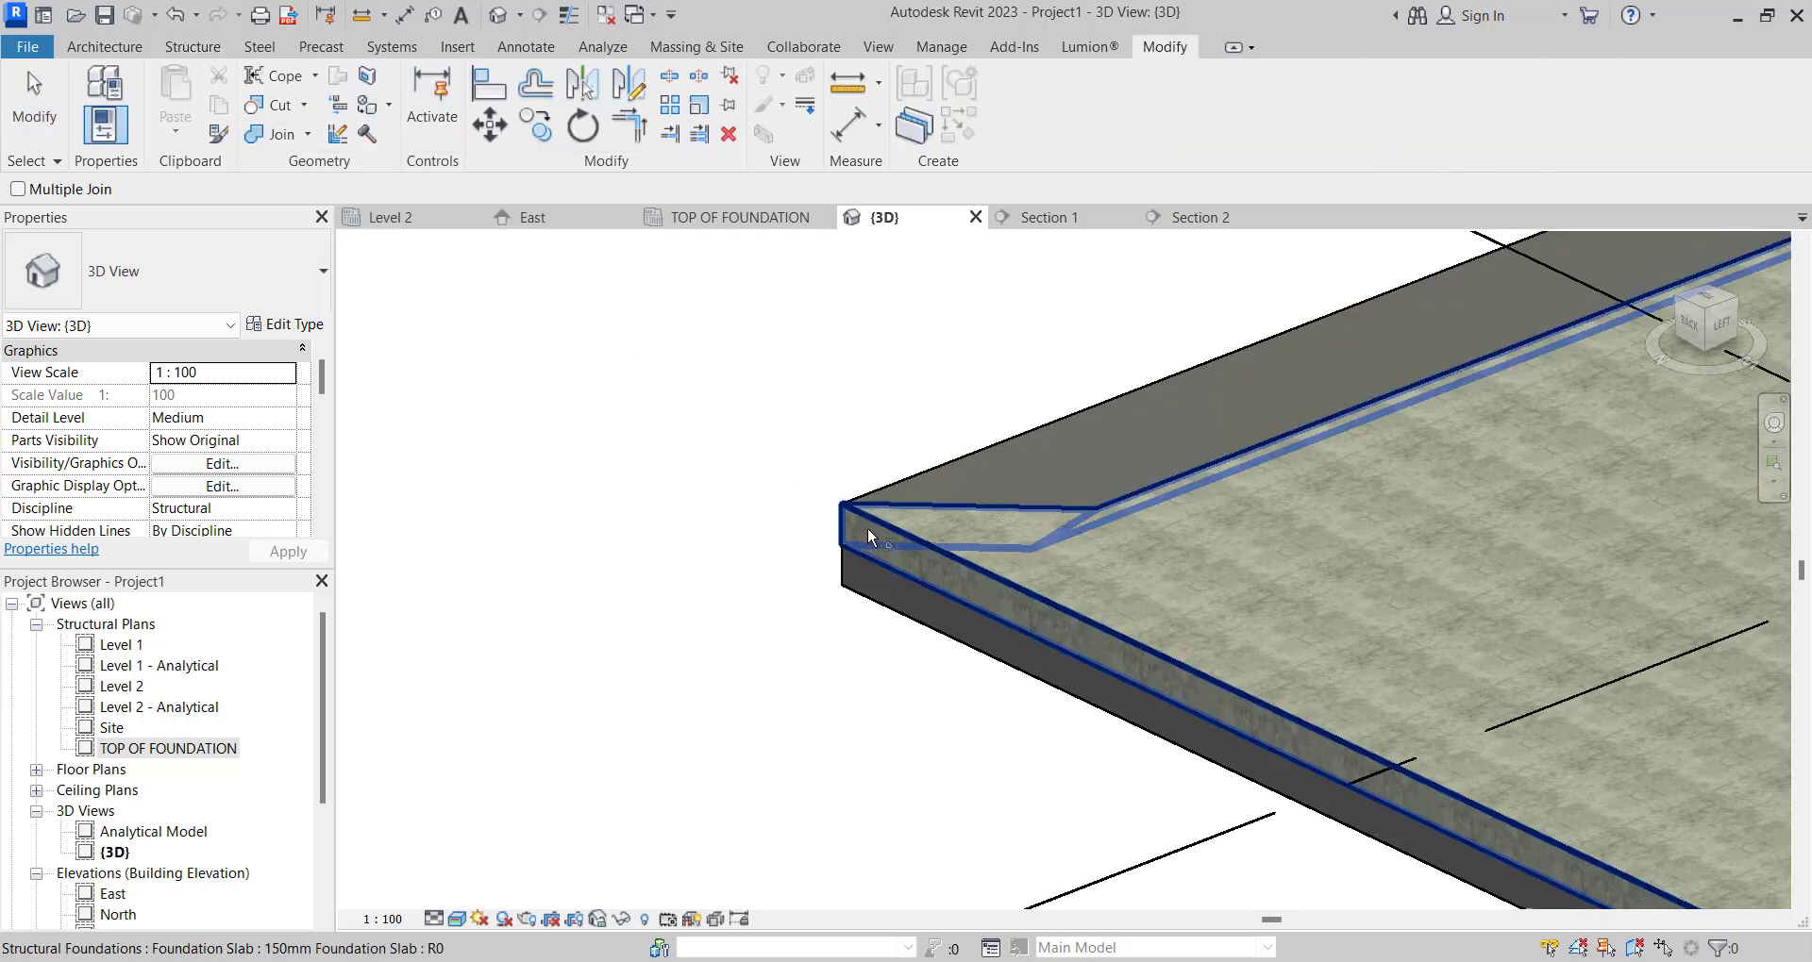
left_click(901, 500)
left_click(972, 462)
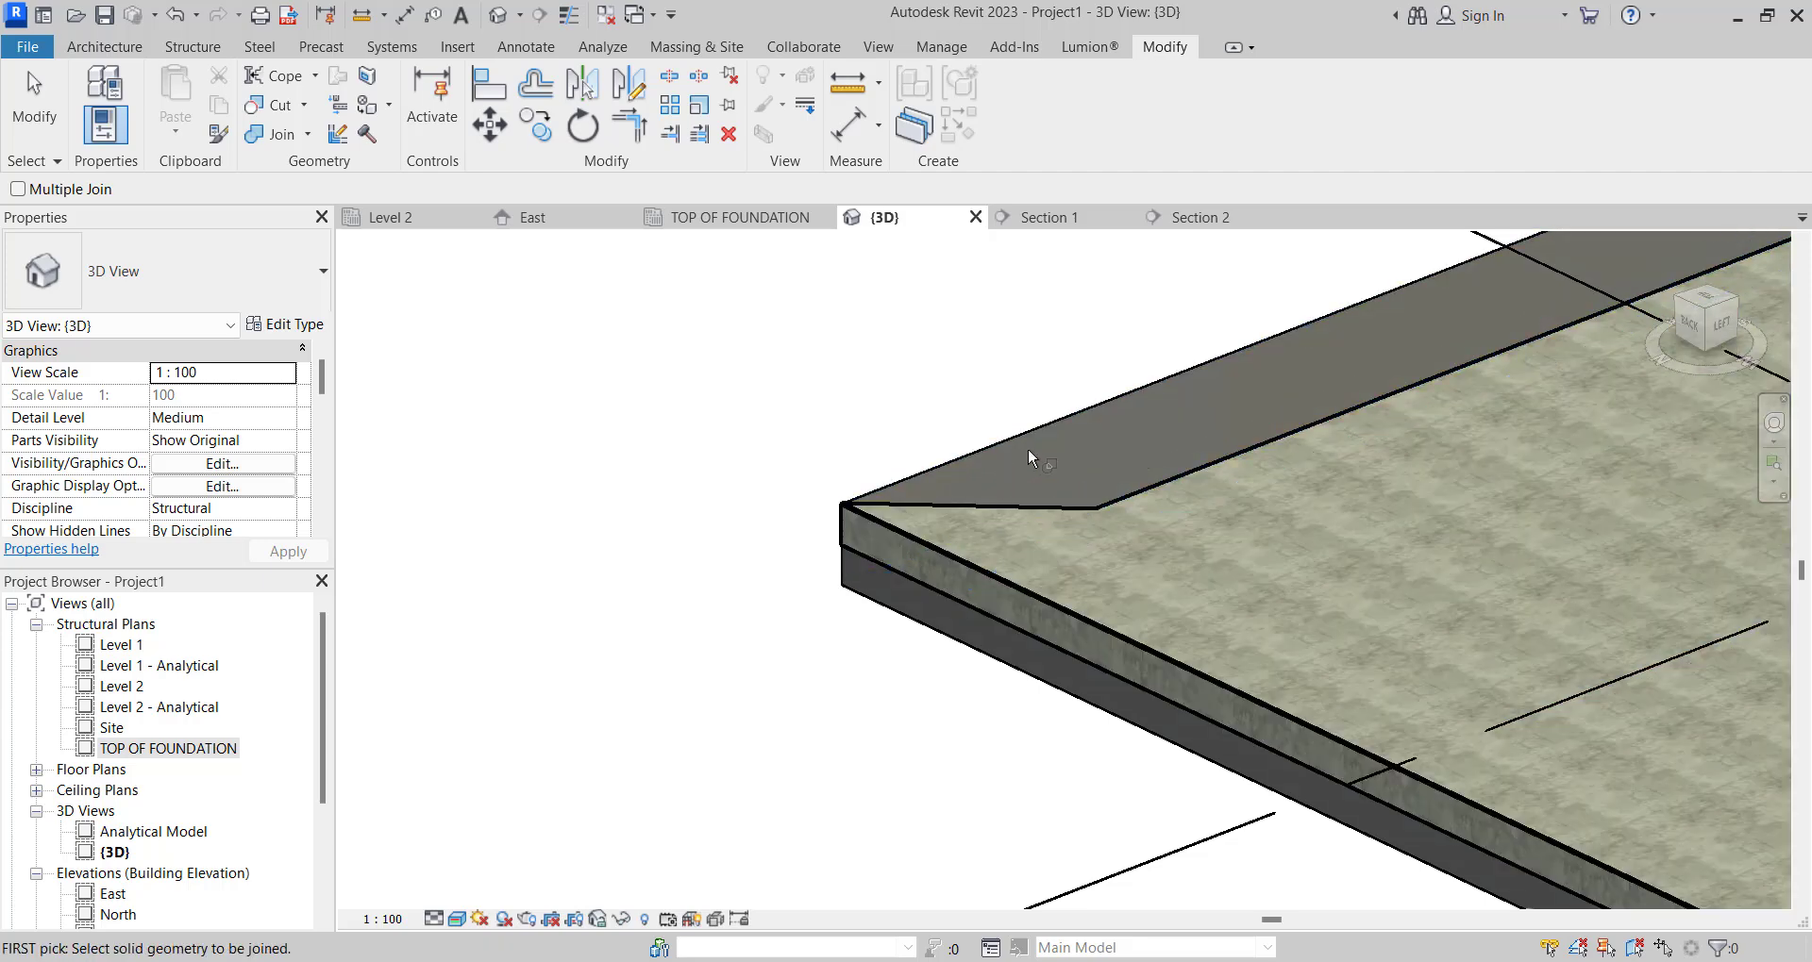
left_click(1102, 412)
left_click(1042, 602)
Switch the join order between the 150mm foundation slab and the thickened edges along two sides of the raft.
left_click(307, 134)
left_click(341, 273)
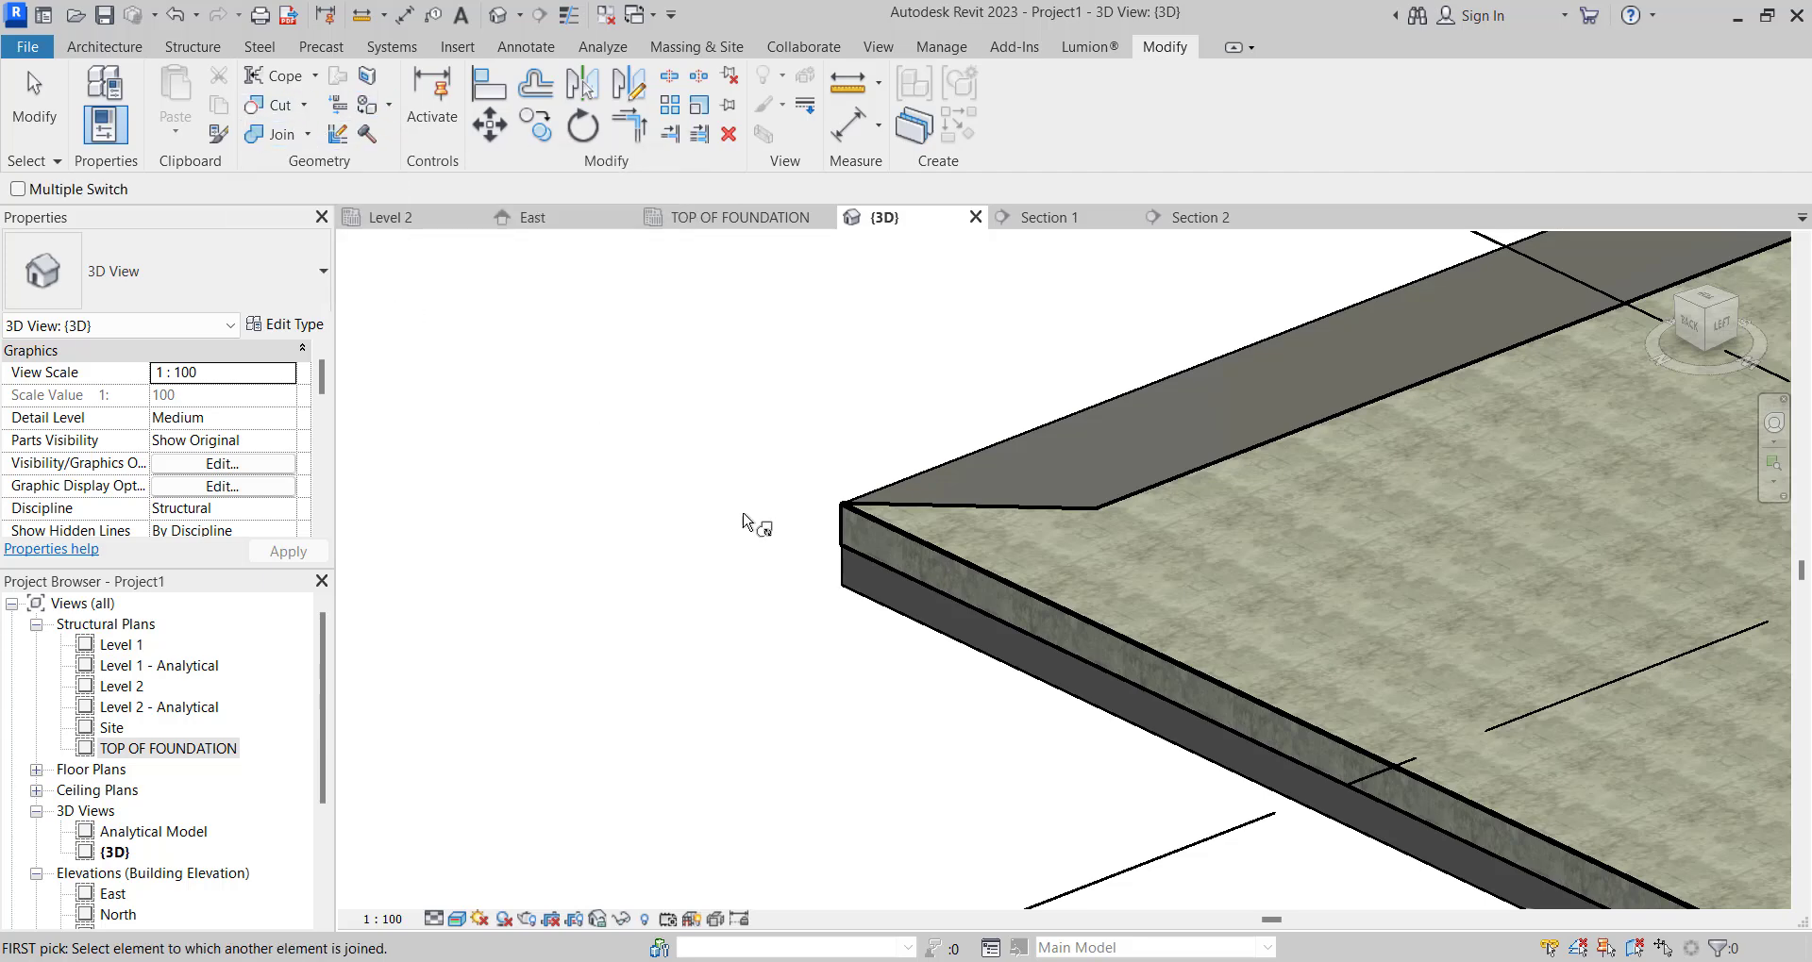
left_click(956, 501)
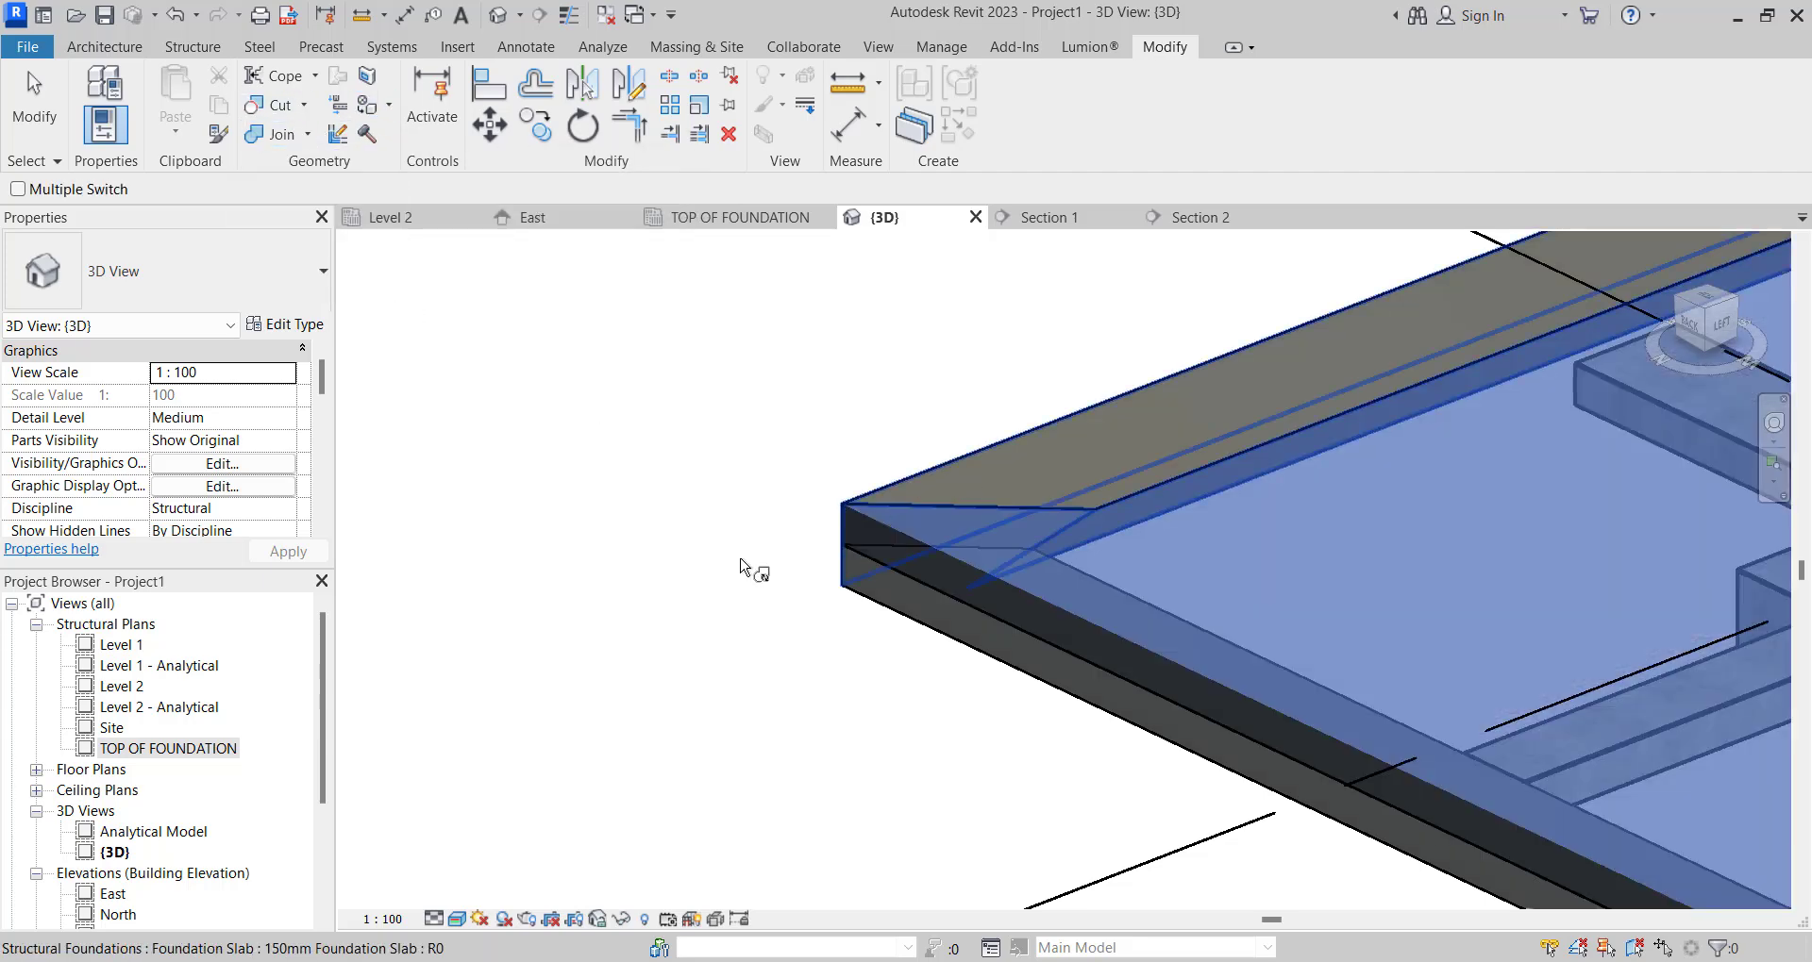
scroll(741, 566, "down", 10)
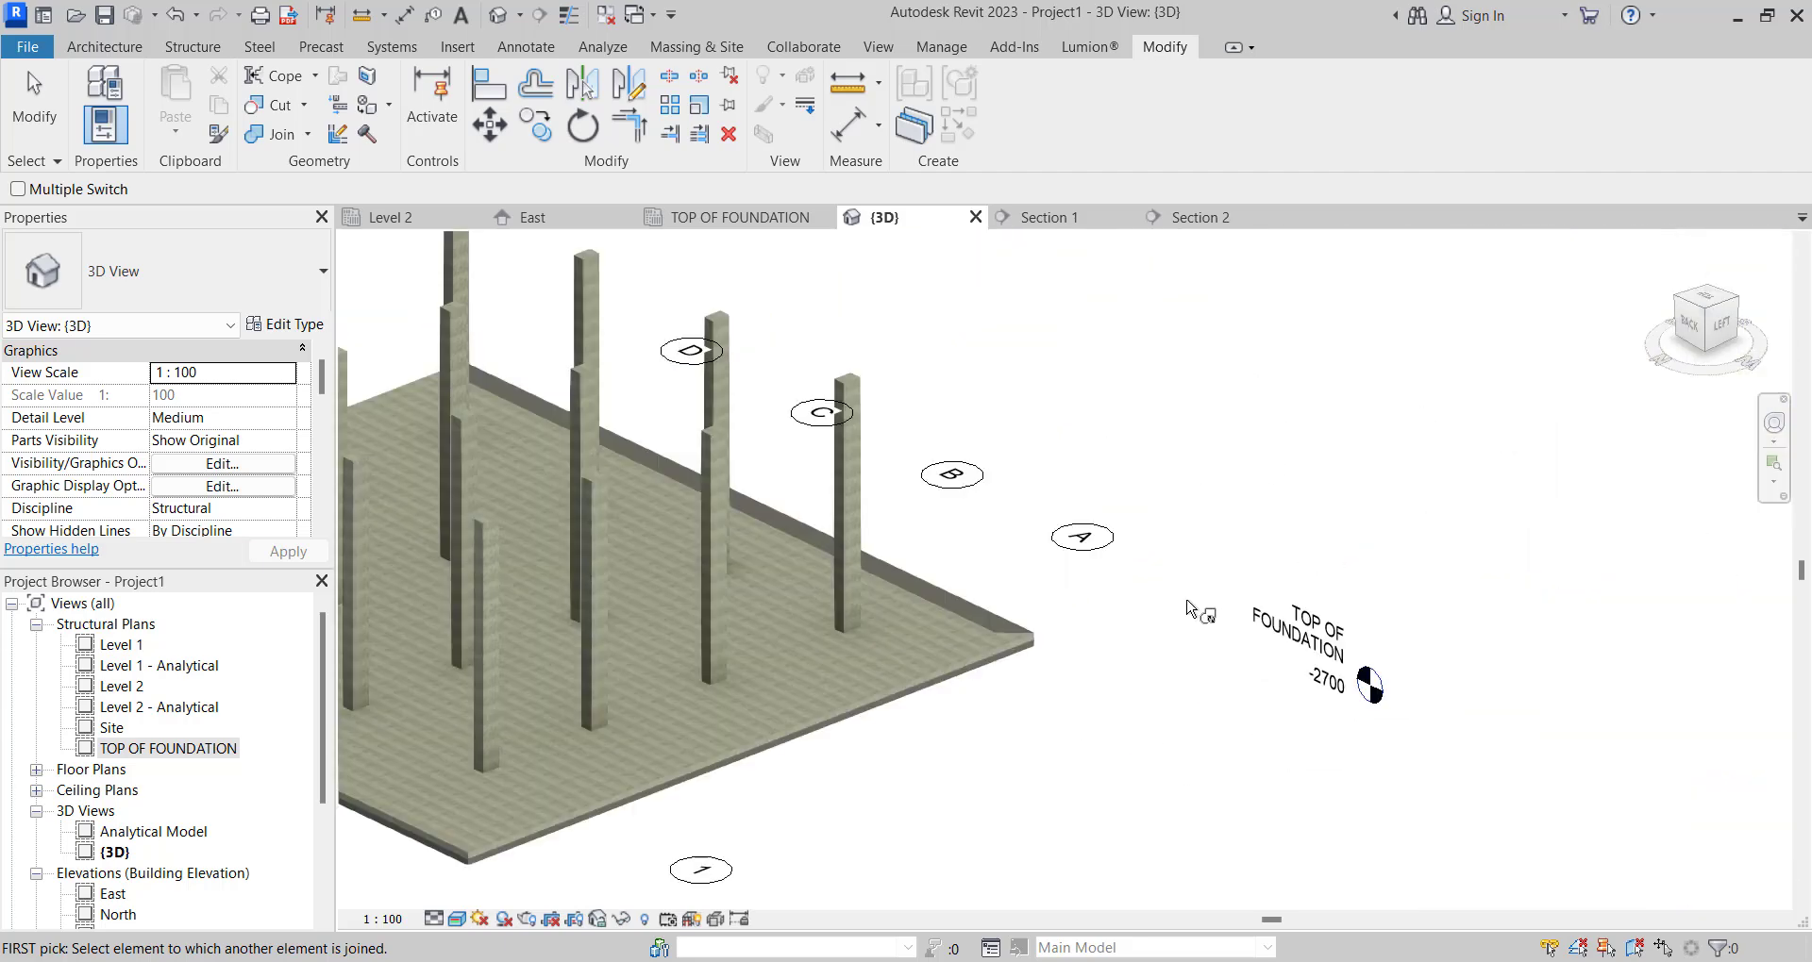
scroll(1188, 608, "up", 5)
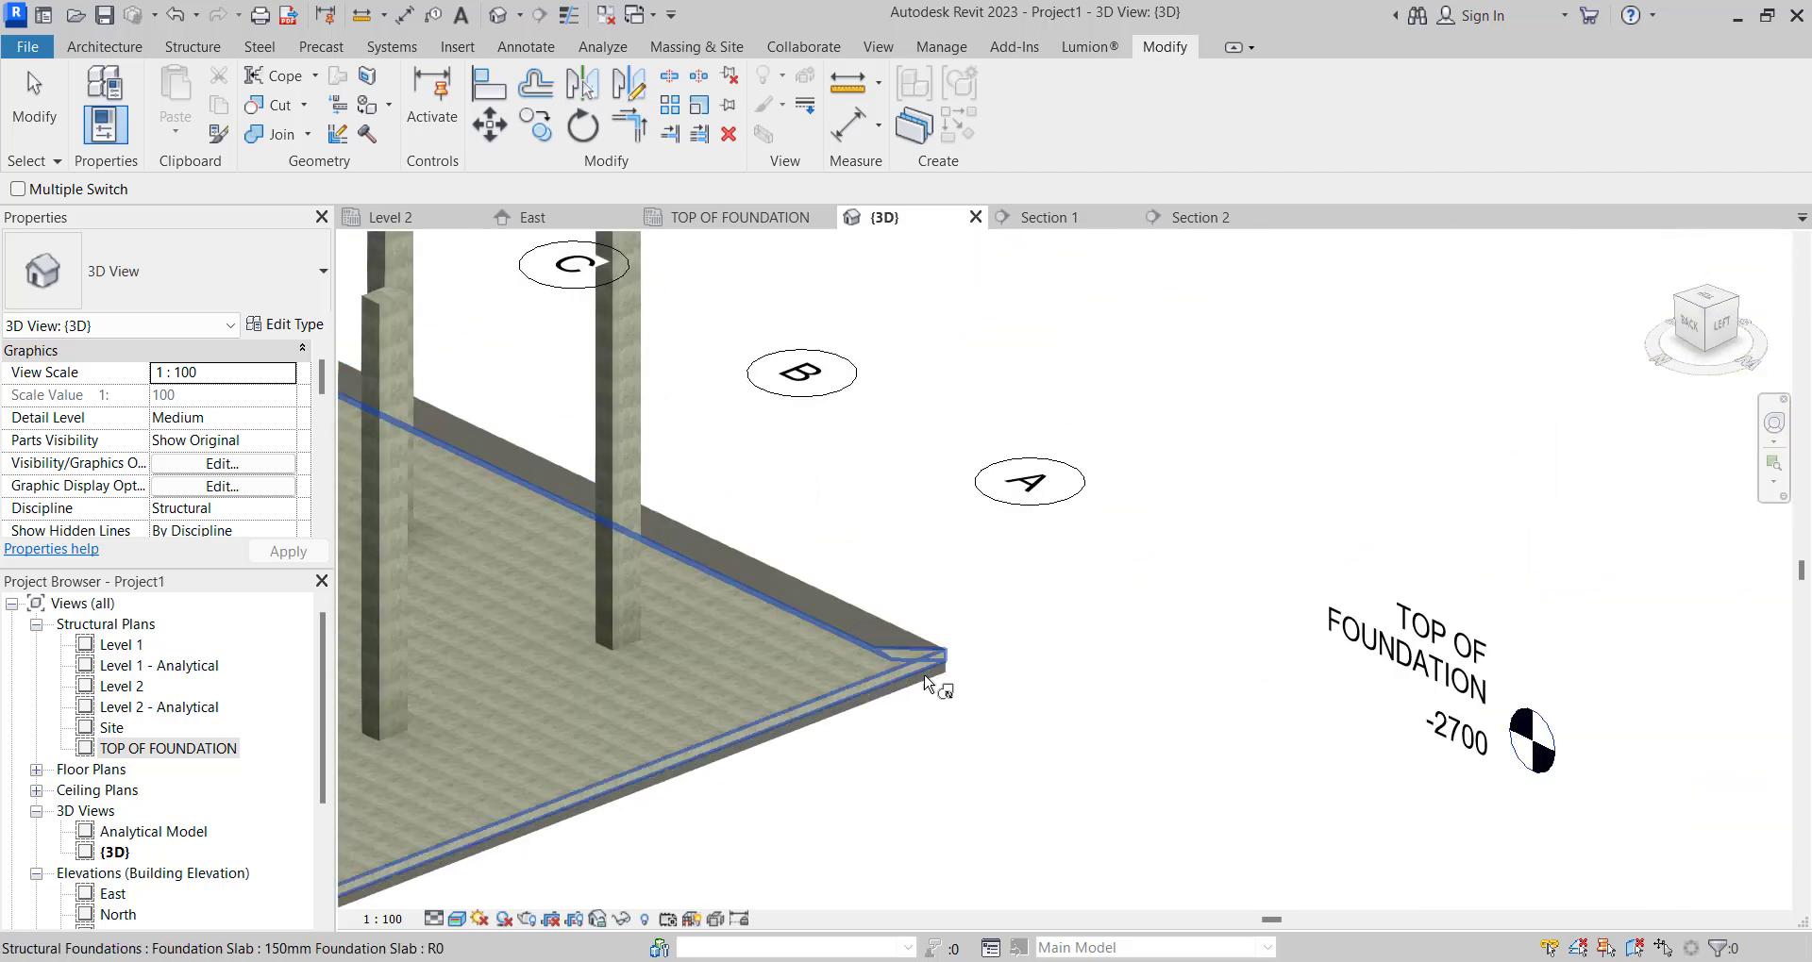
left_click(878, 606)
scroll(877, 606, "down", 8)
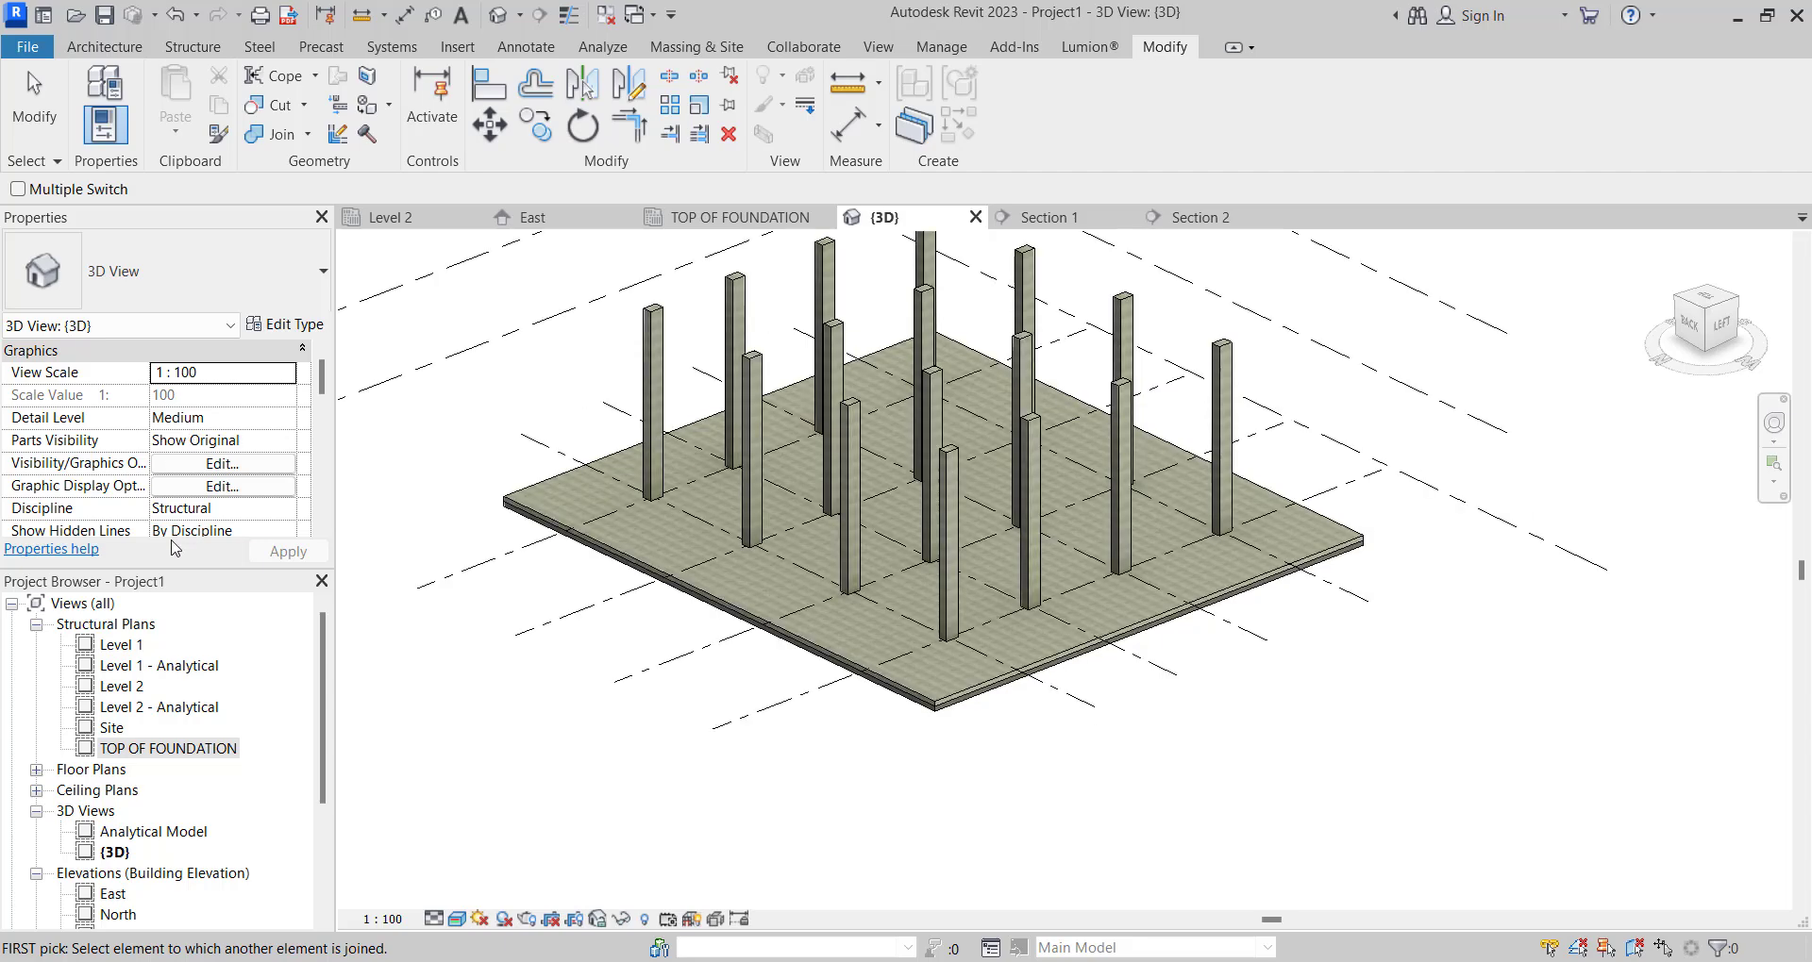
Return to the TOP OF FOUNDATION plan and examine the foundation strips and footings along all the grid lines.
double_click(201, 751)
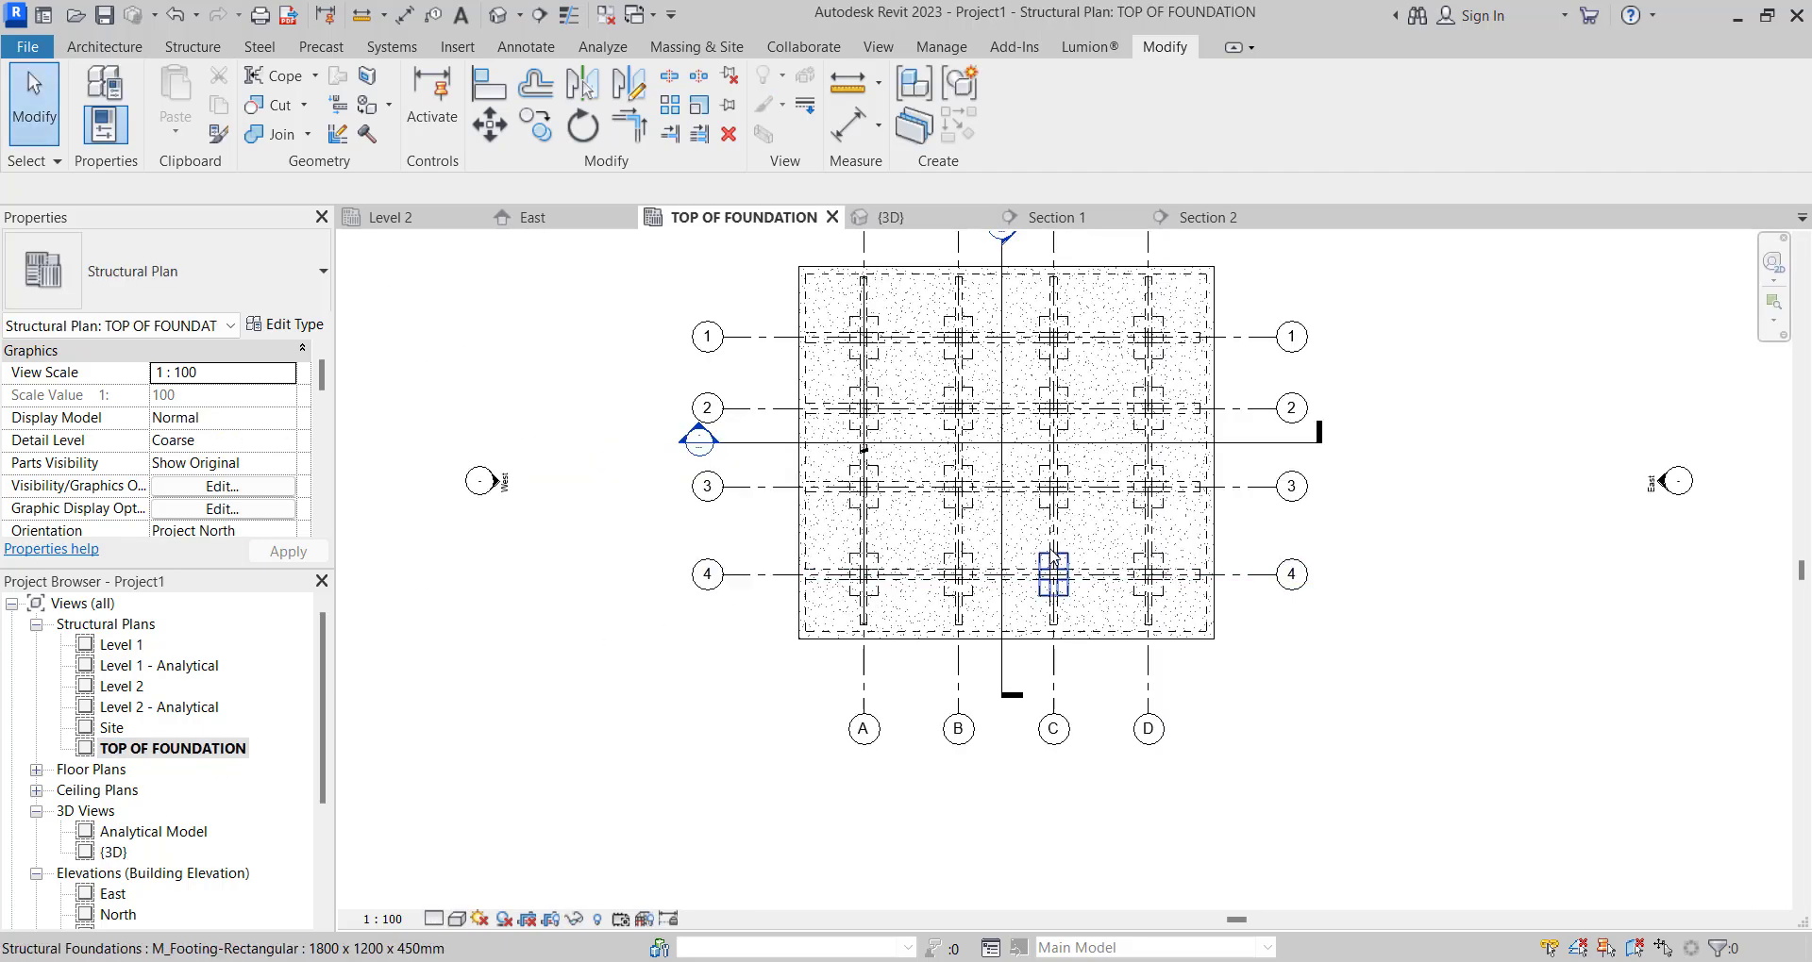
scroll(1054, 561, "up", 5)
scroll(1061, 421, "down", 6)
scroll(1085, 528, "up", 4)
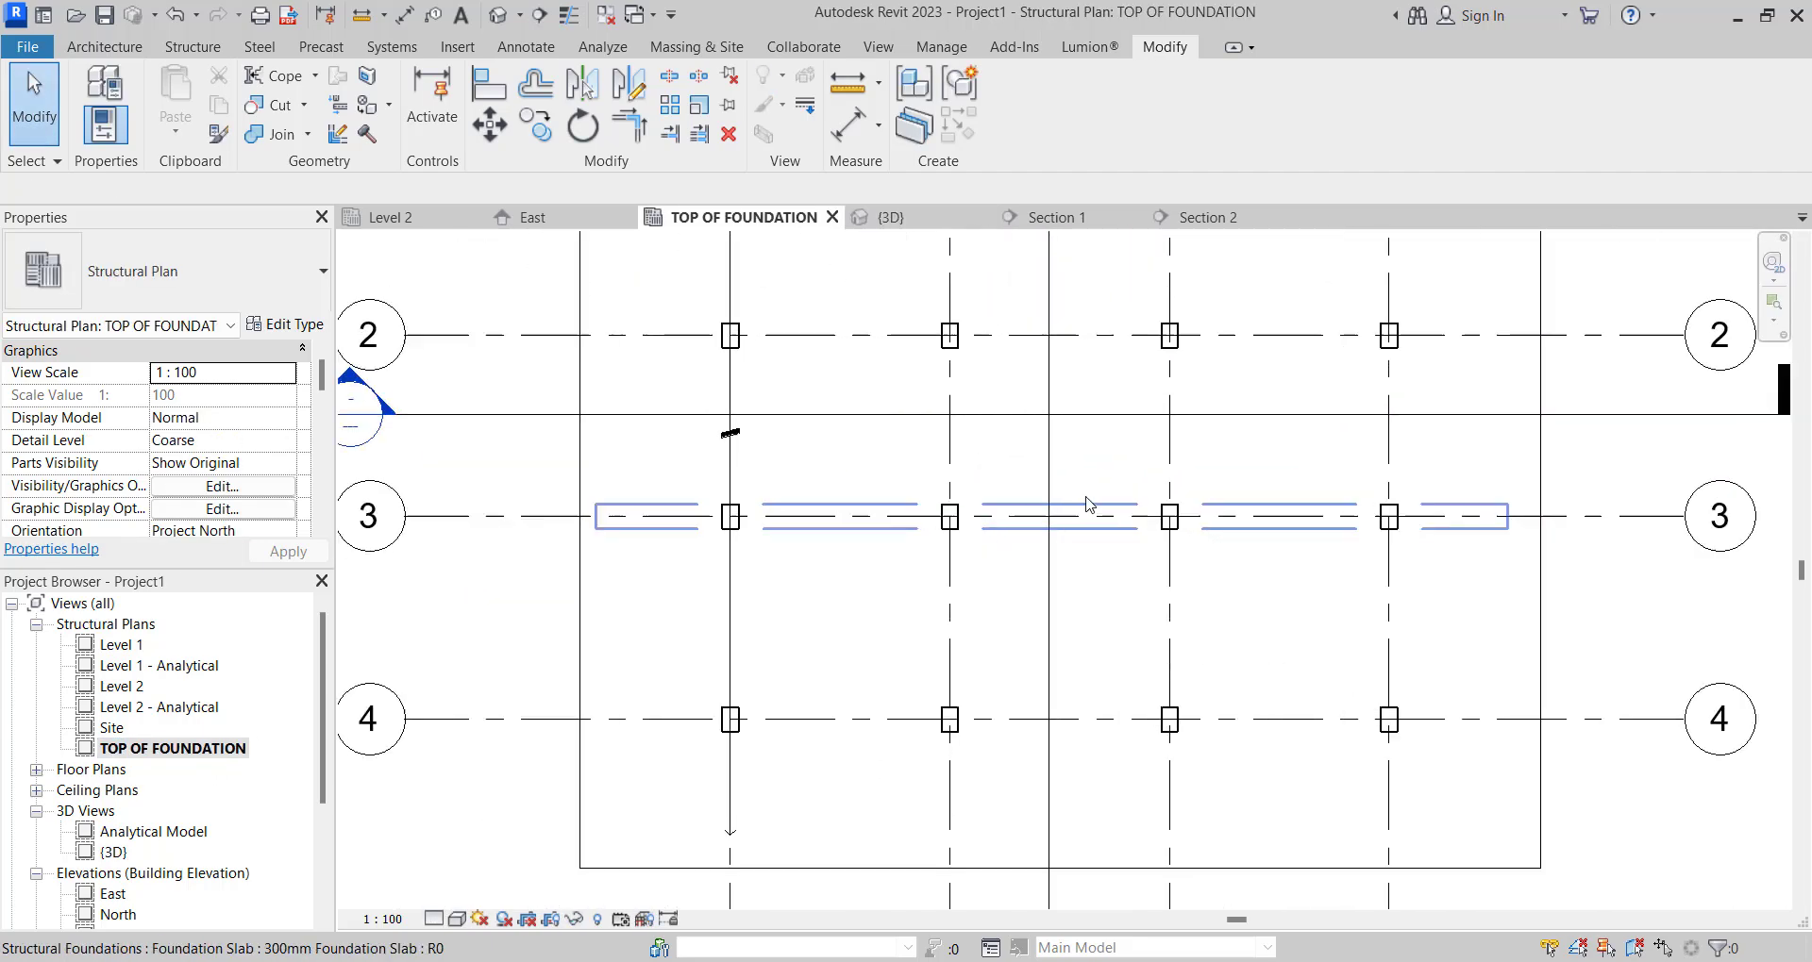
scroll(967, 537, "down", 4)
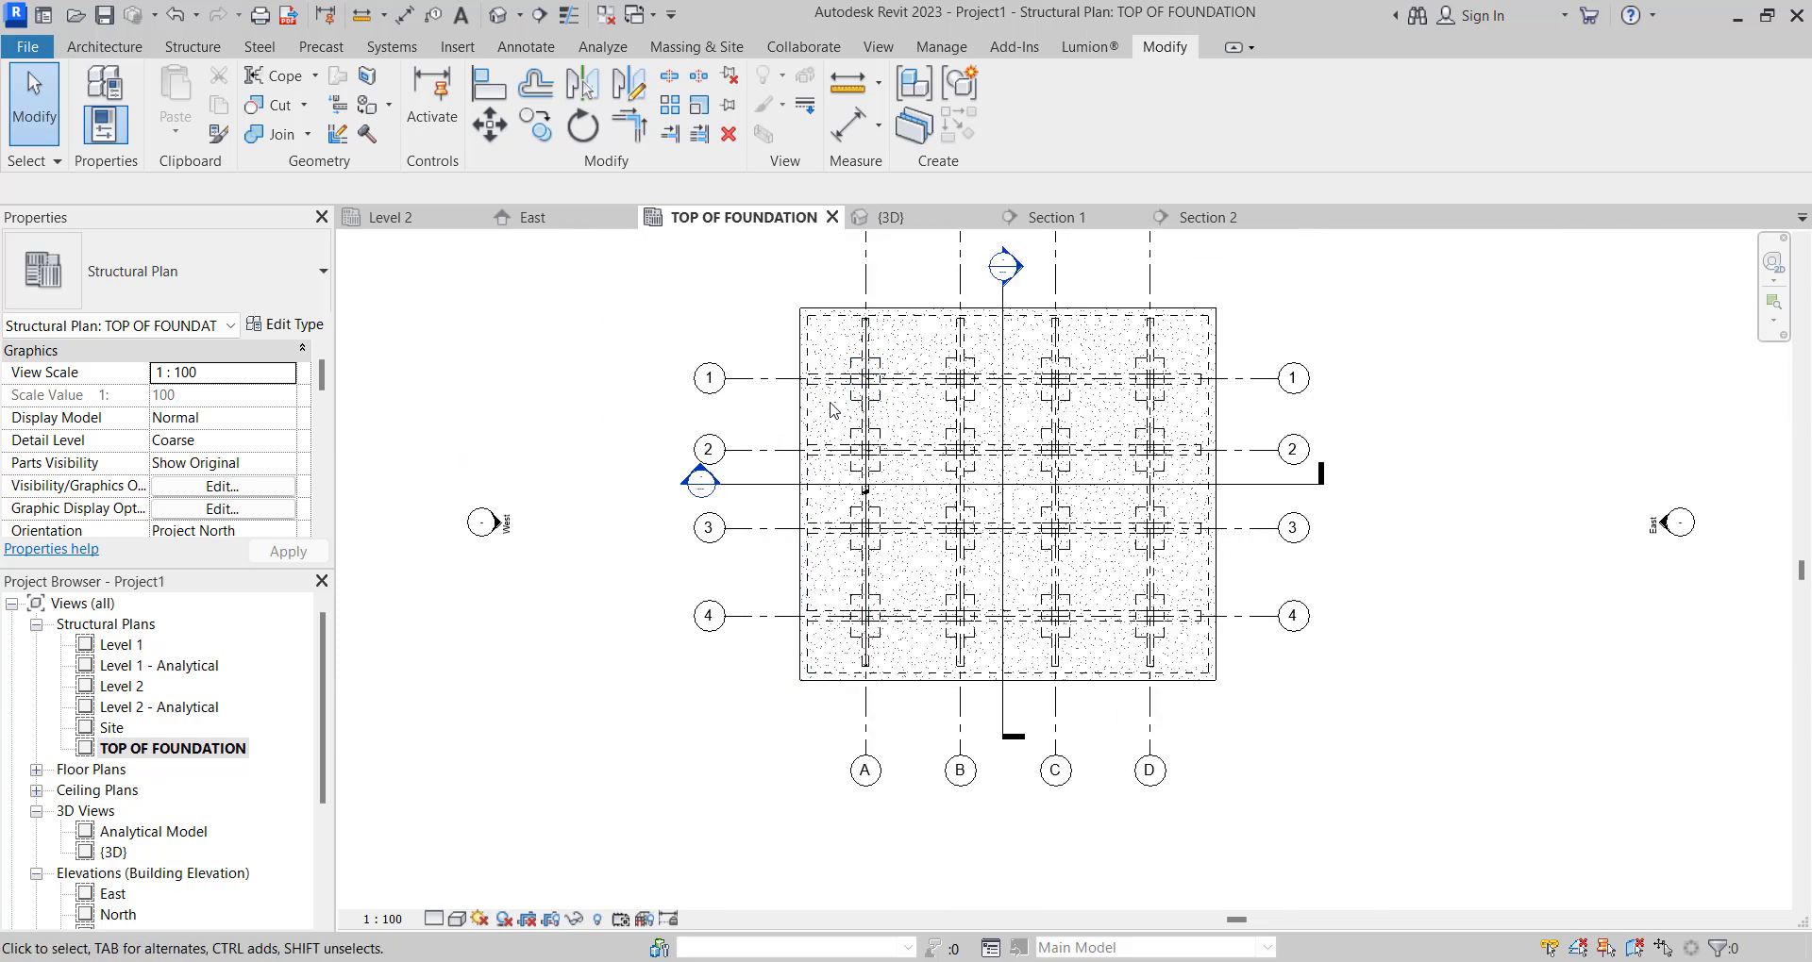
scroll(905, 397, "down", 2)
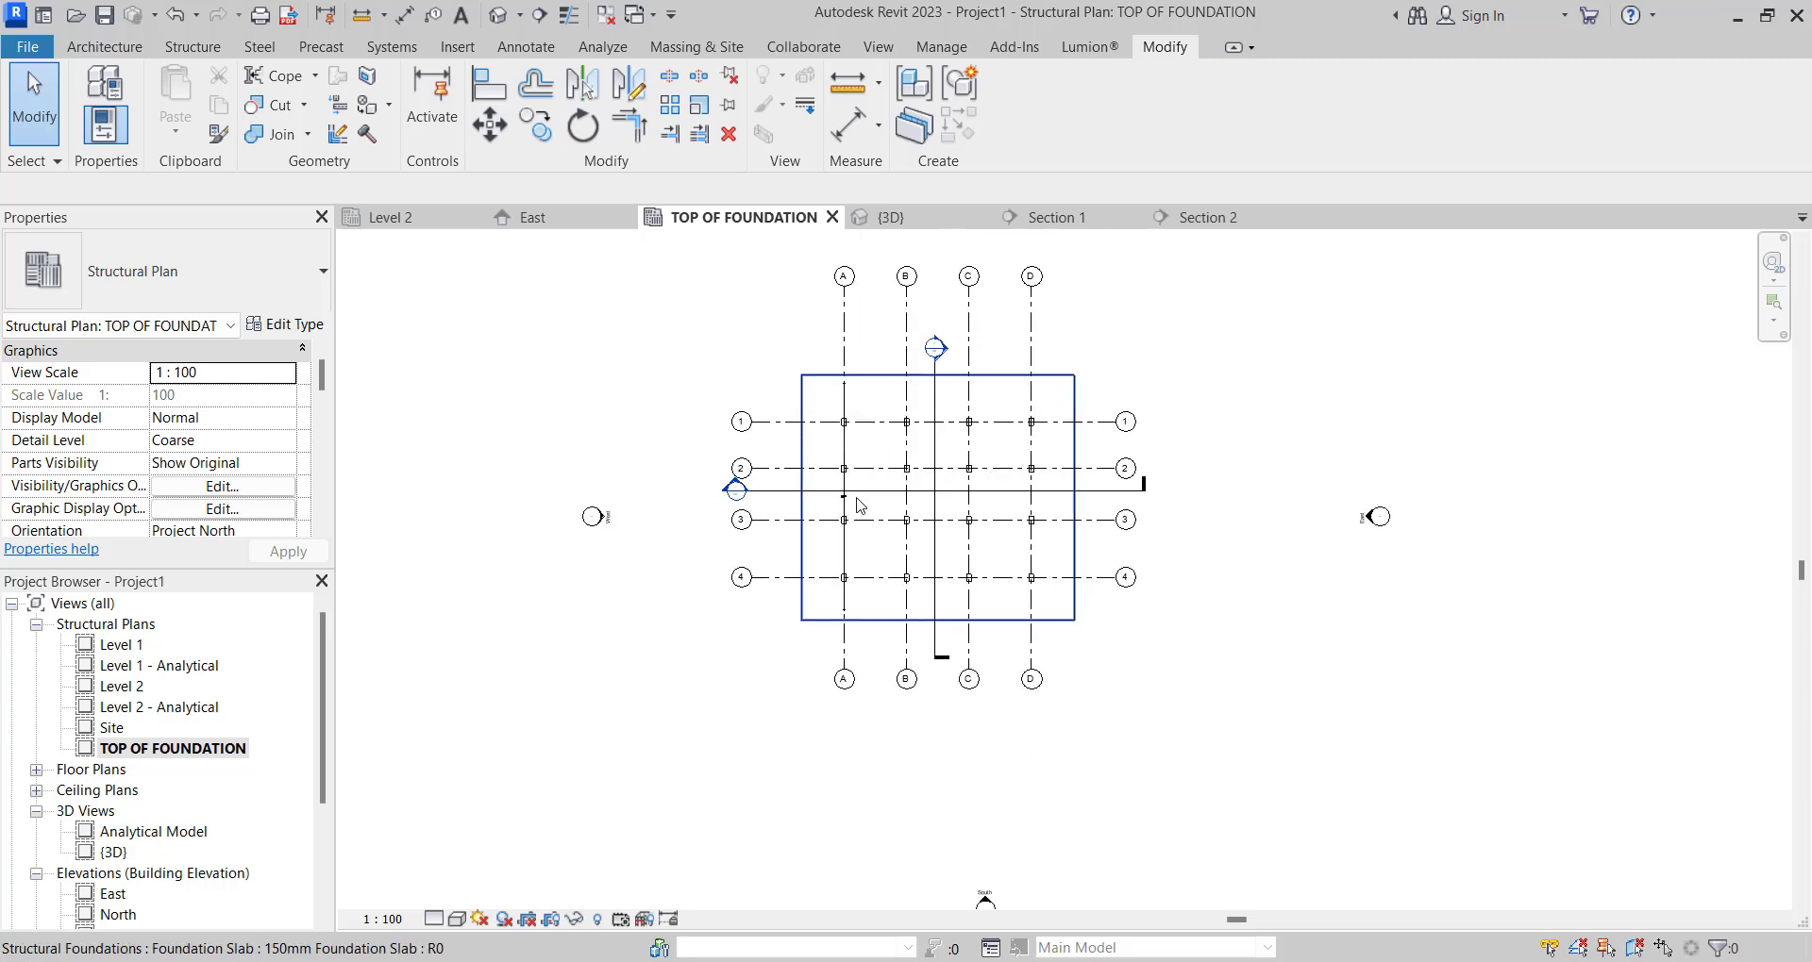
scroll(1028, 453, "up", 2)
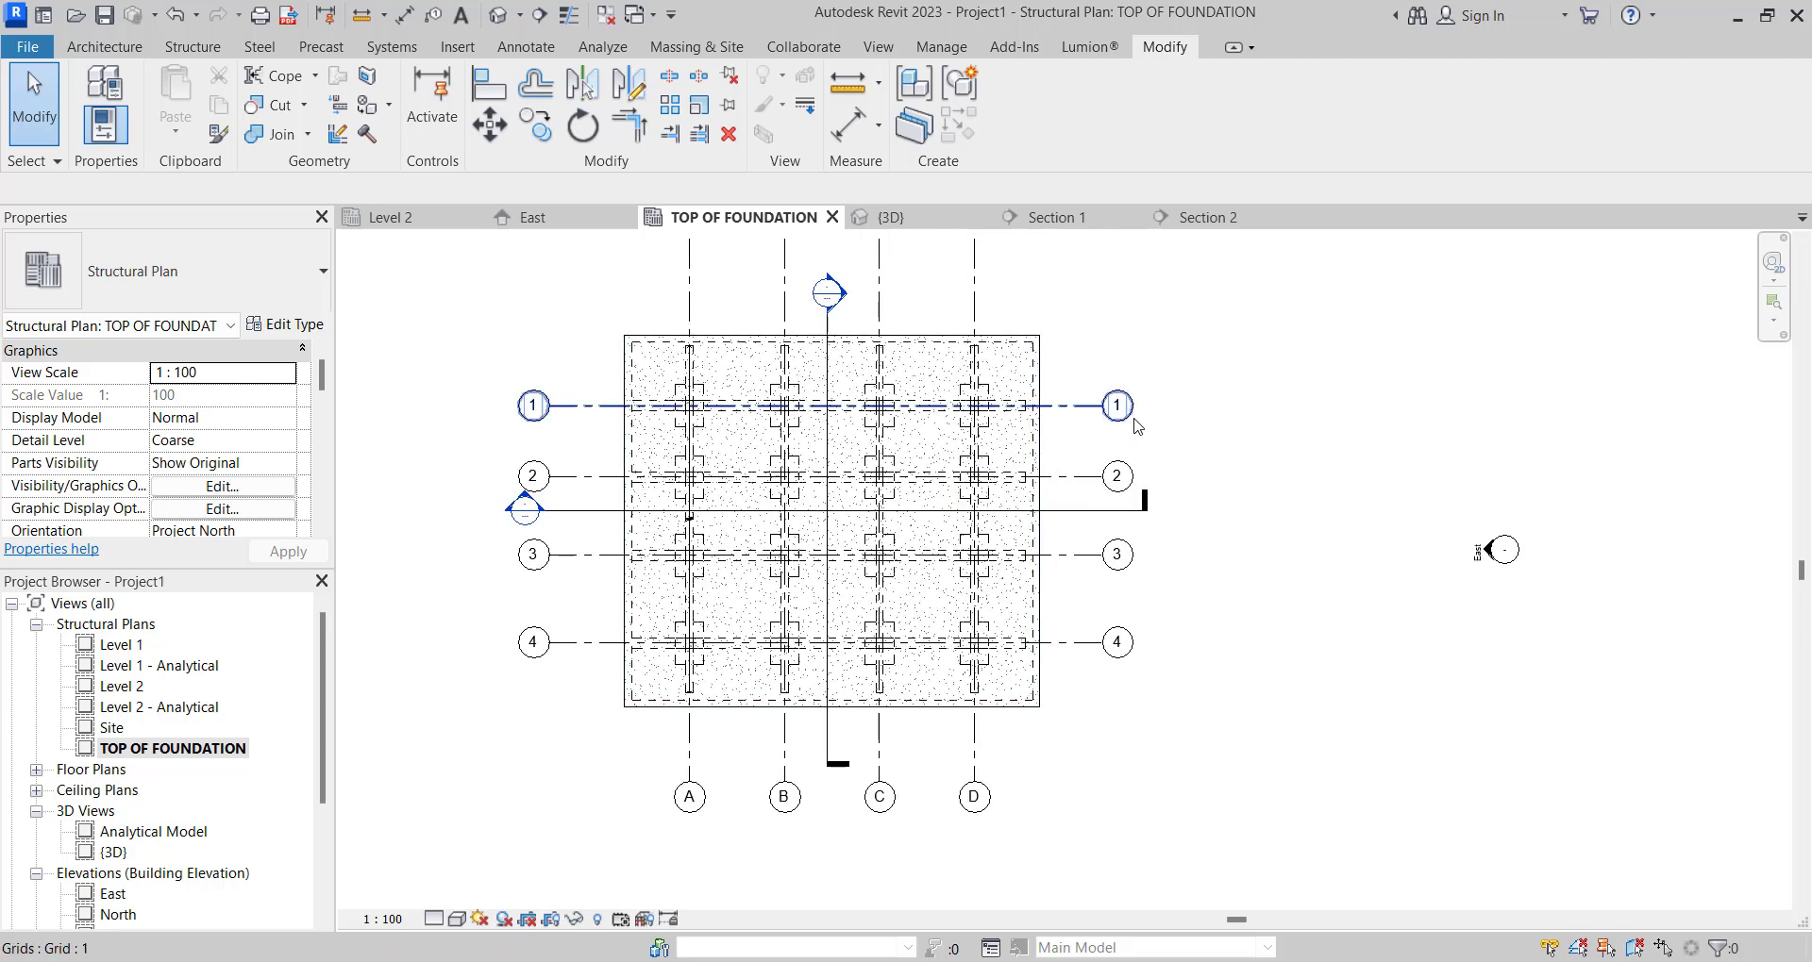
scroll(988, 462, "up", 3)
scroll(1245, 421, "down", 3)
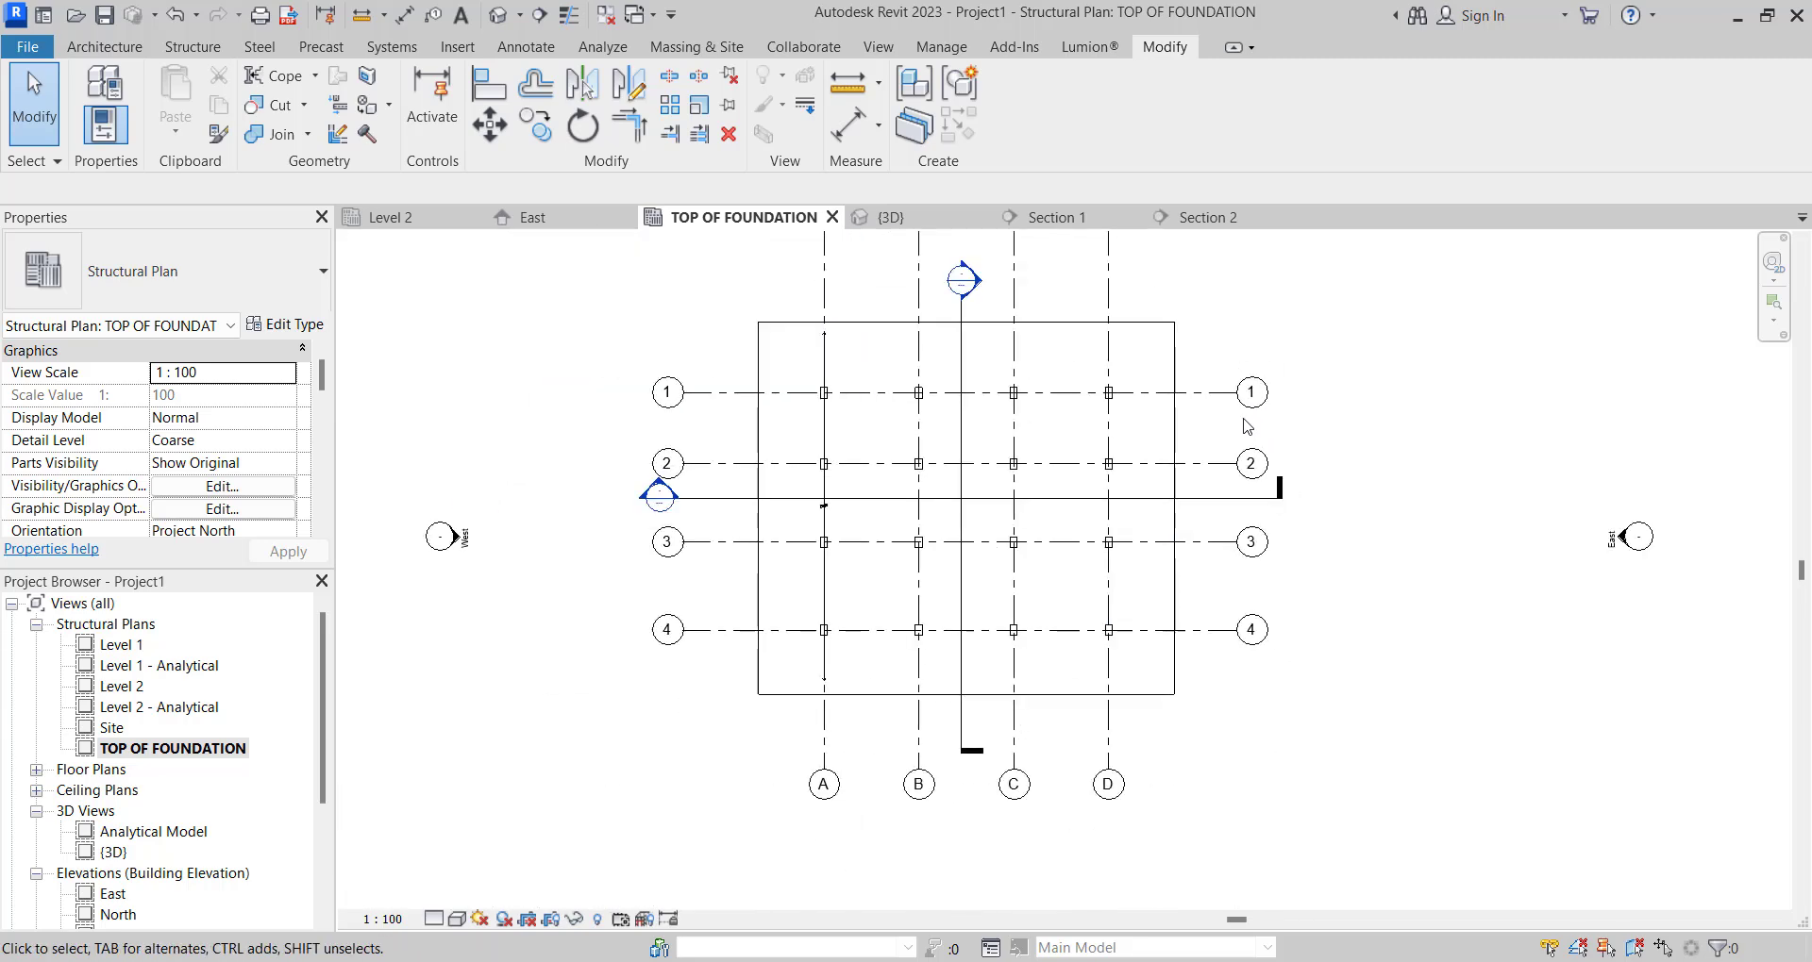
scroll(884, 439, "up", 2)
scroll(831, 377, "up", 2)
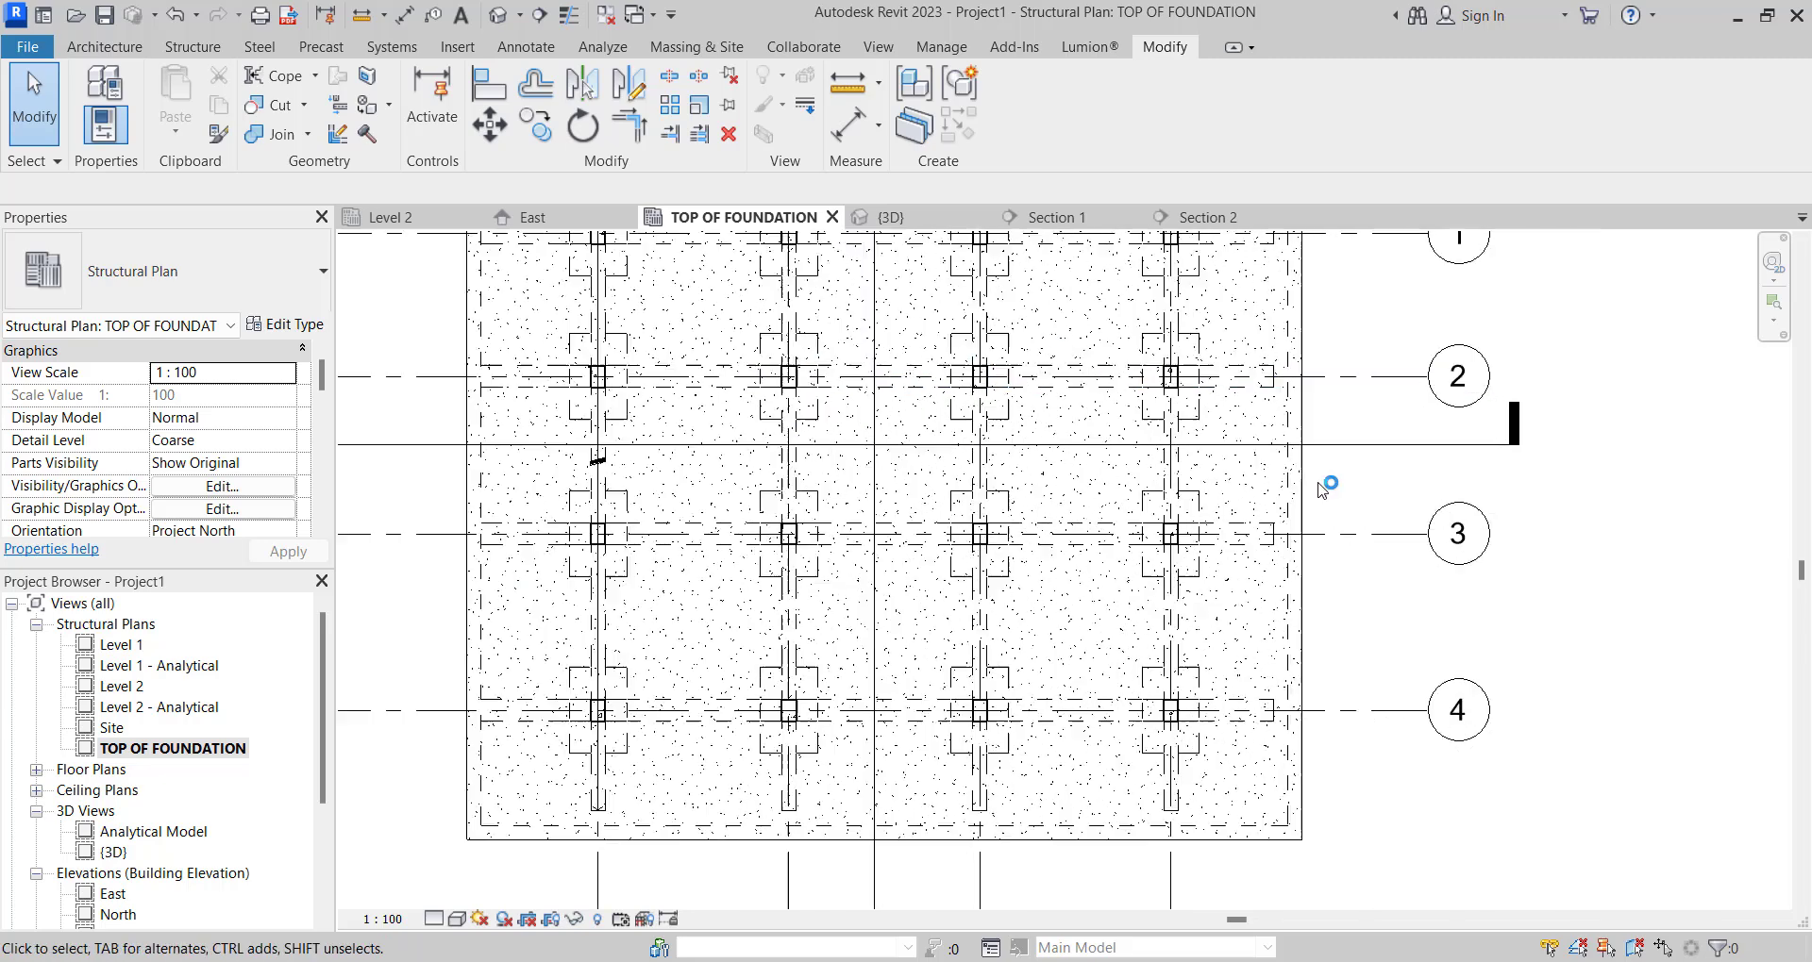